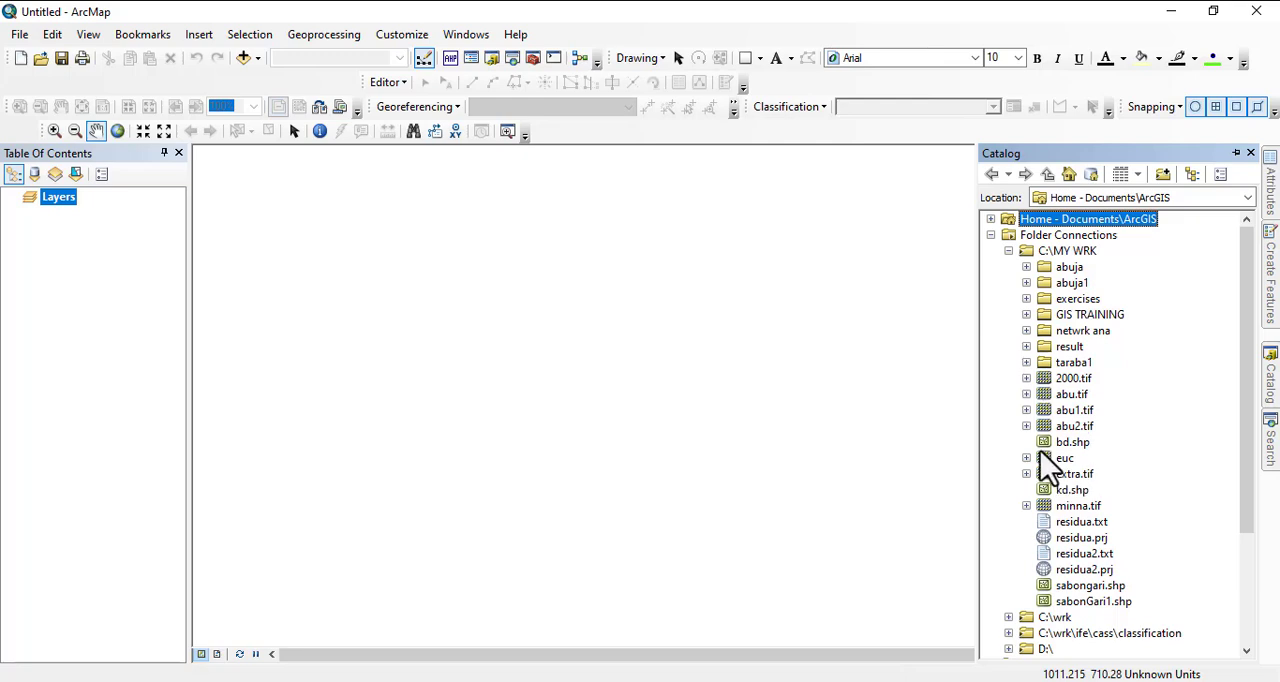
- Browse the taraba1 folder and the taraba folder inside GIS TRAINING for the available shapefiles
left_click(1027, 363)
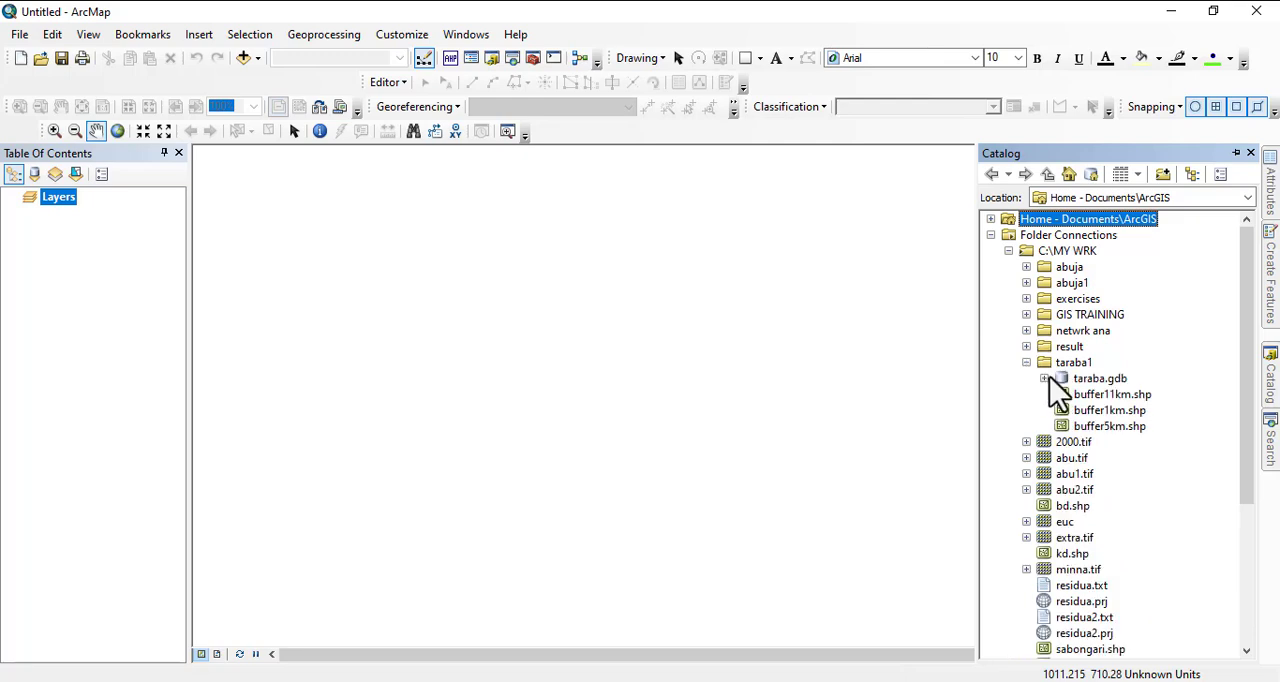
left_click(1026, 314)
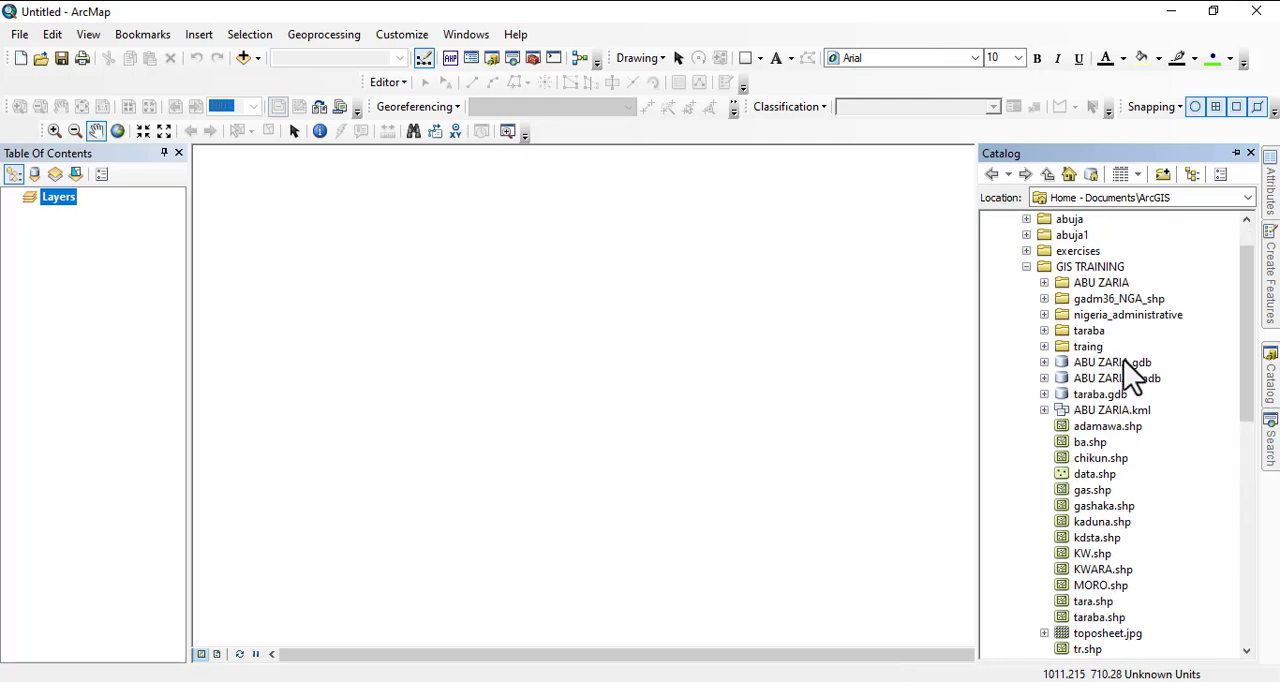
left_click(1043, 331)
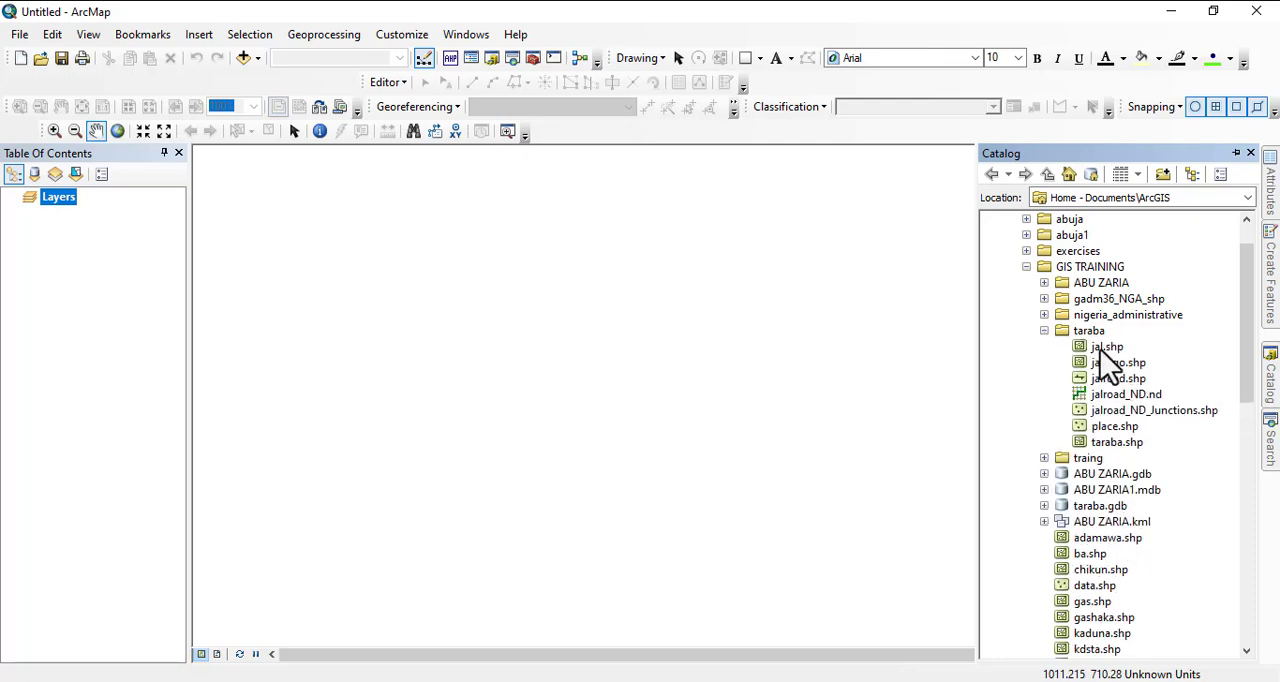
left_click(1104, 347)
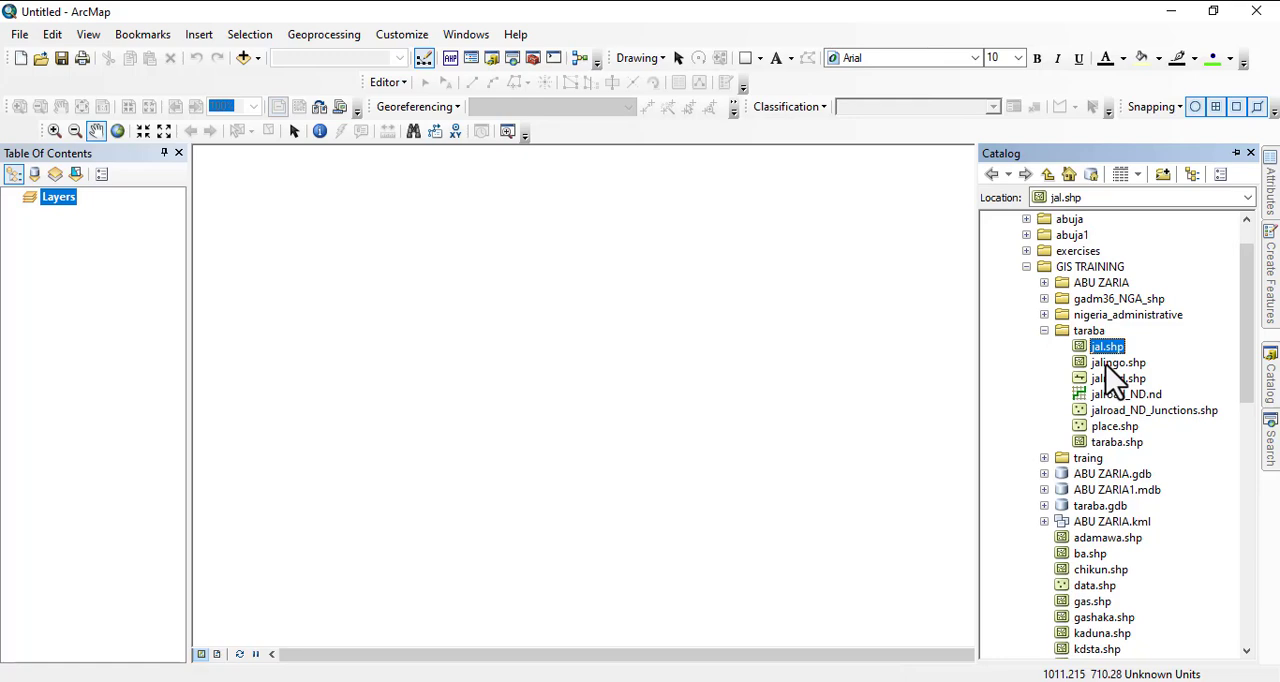
left_click(1116, 442)
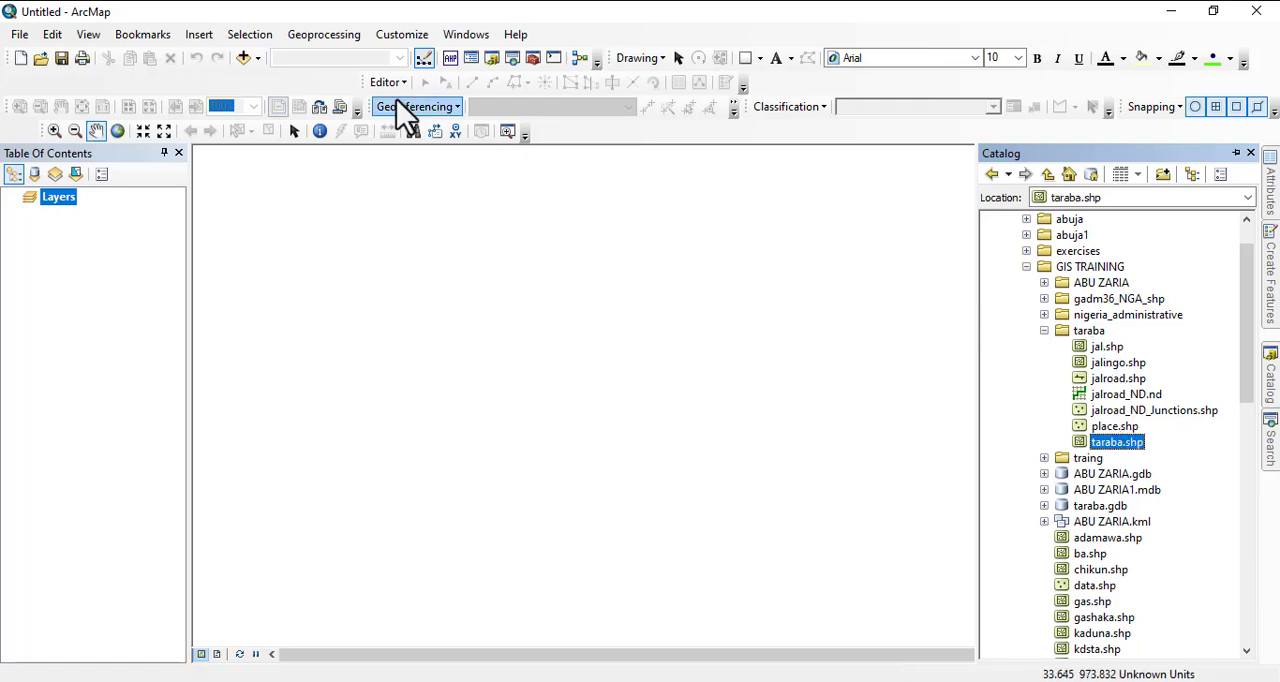
- Add all datasets from C:\MY WRK\GIS TRAINING\taraba to the map, declining the extra feature classes that participate in jalroad_ND
left_click(245, 59)
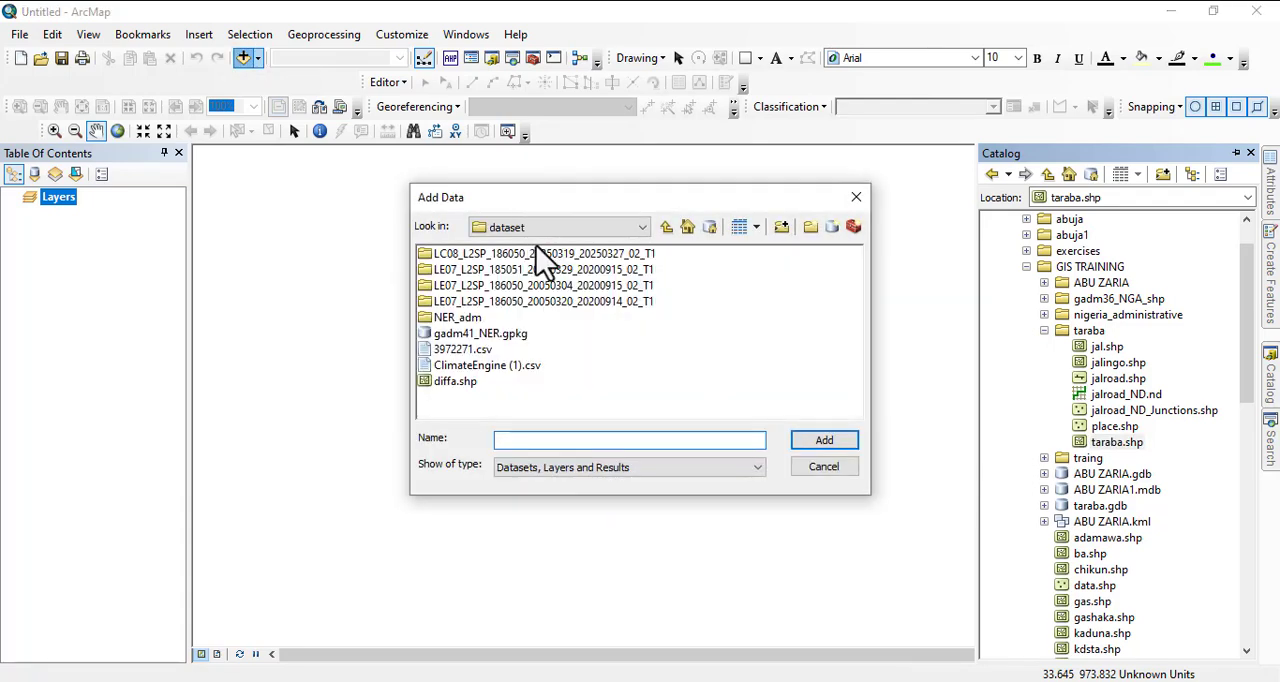
left_click(666, 228)
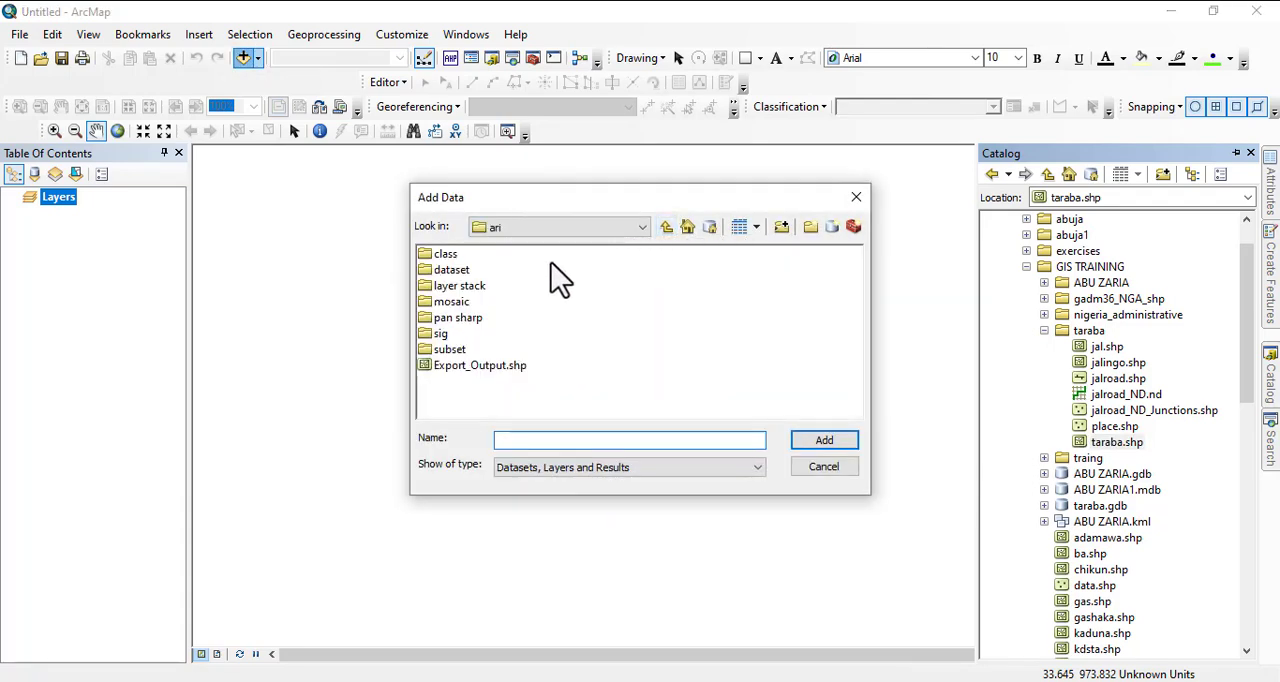
left_click(665, 229)
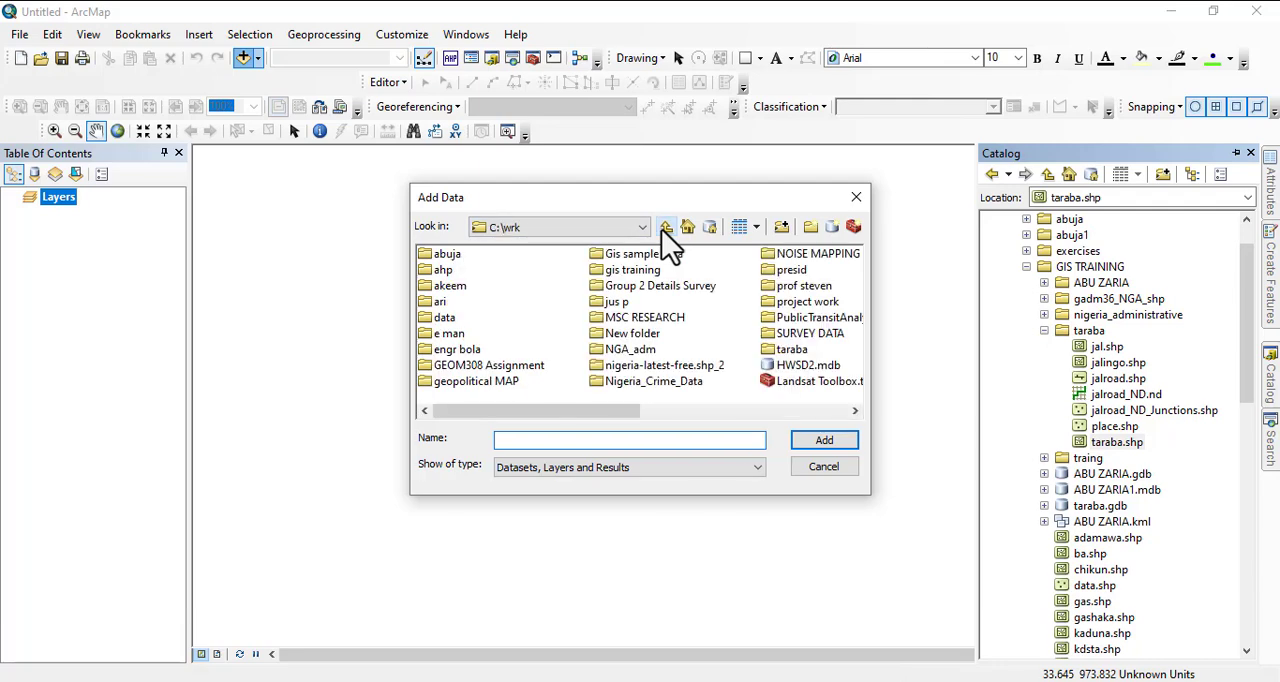
left_click(664, 227)
double_click(505, 258)
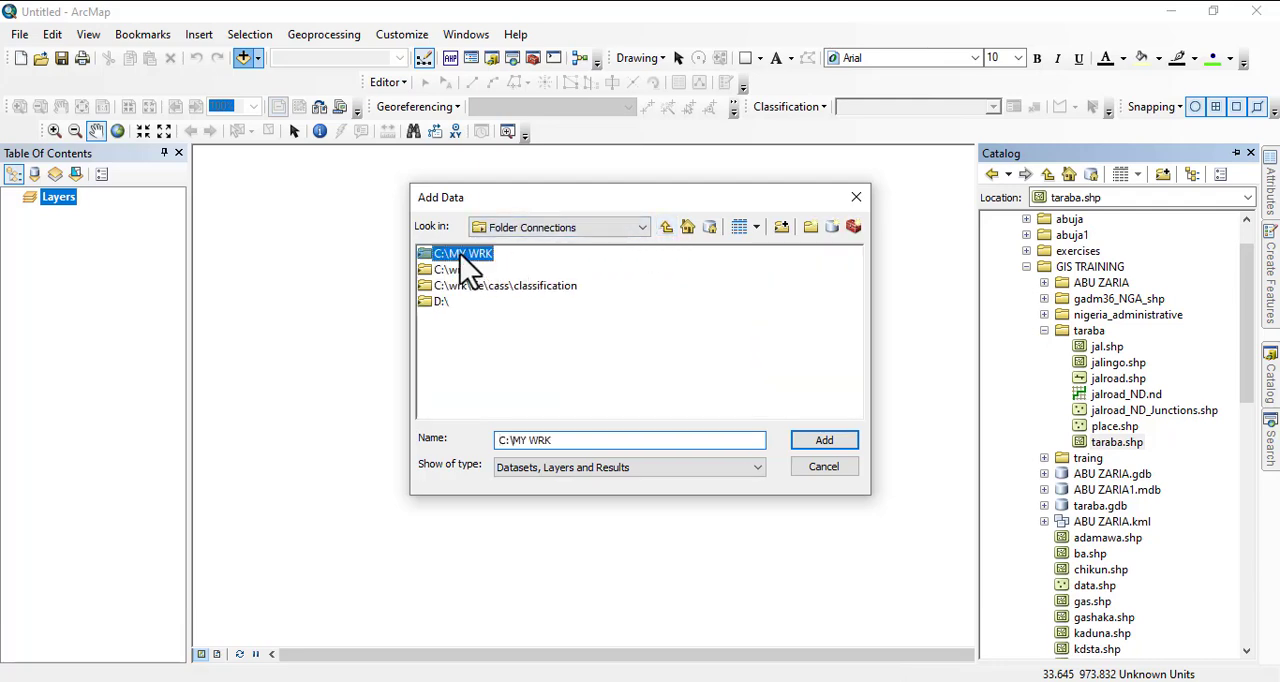
double_click(487, 305)
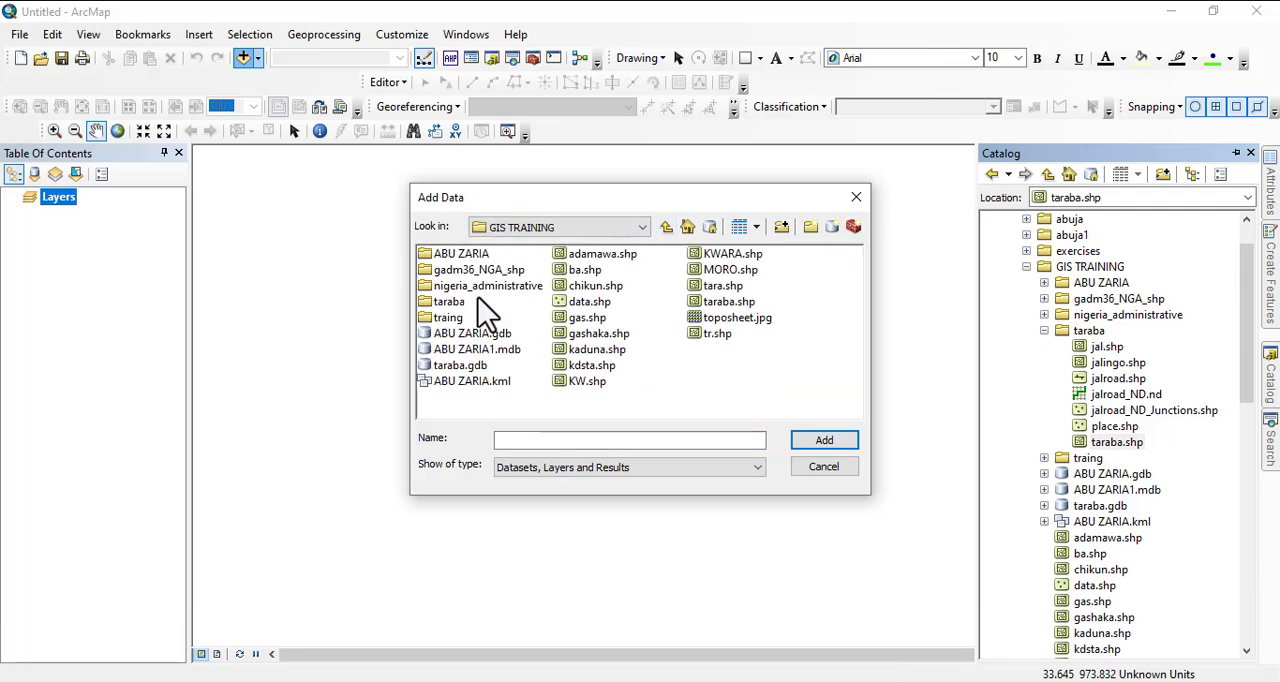
double_click(455, 303)
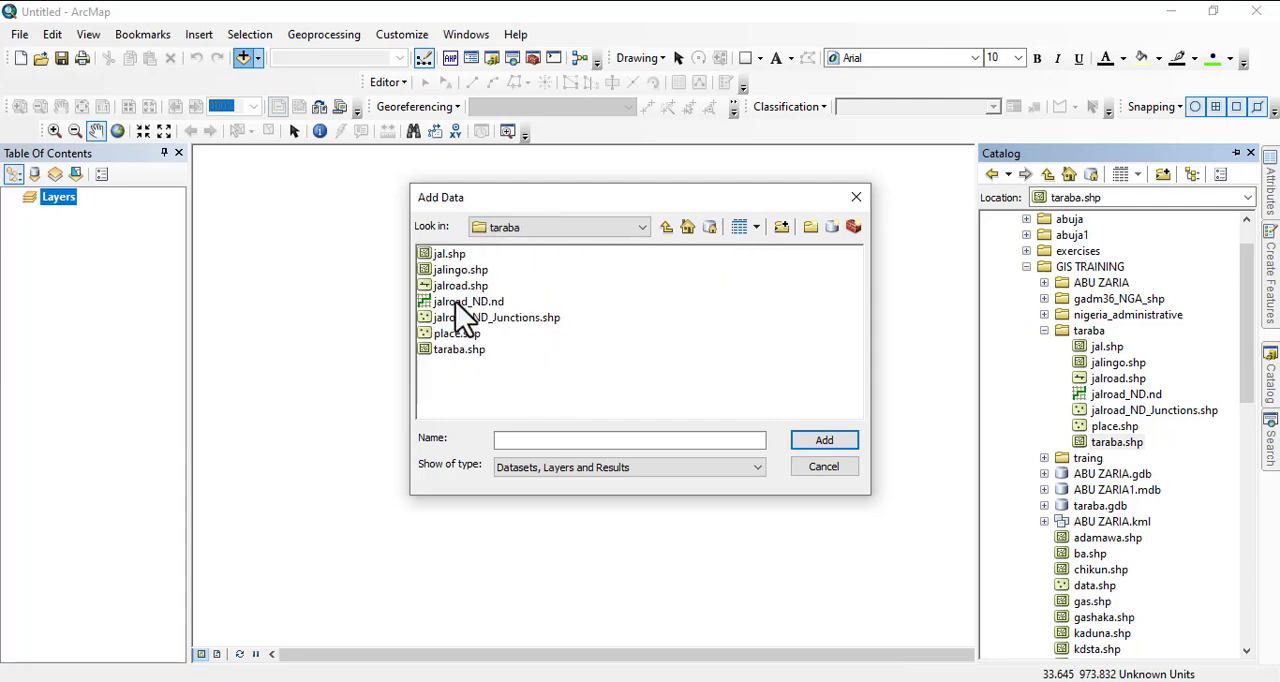
left_click_drag(458, 378, 449, 257)
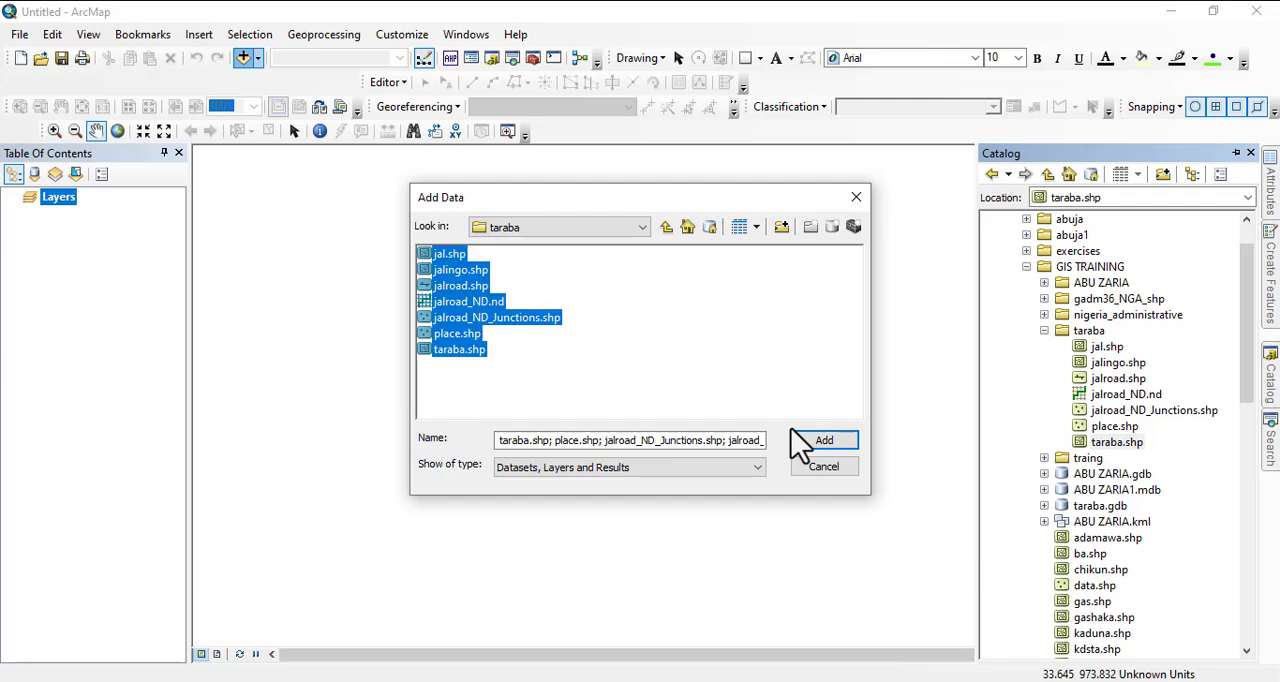
left_click(812, 442)
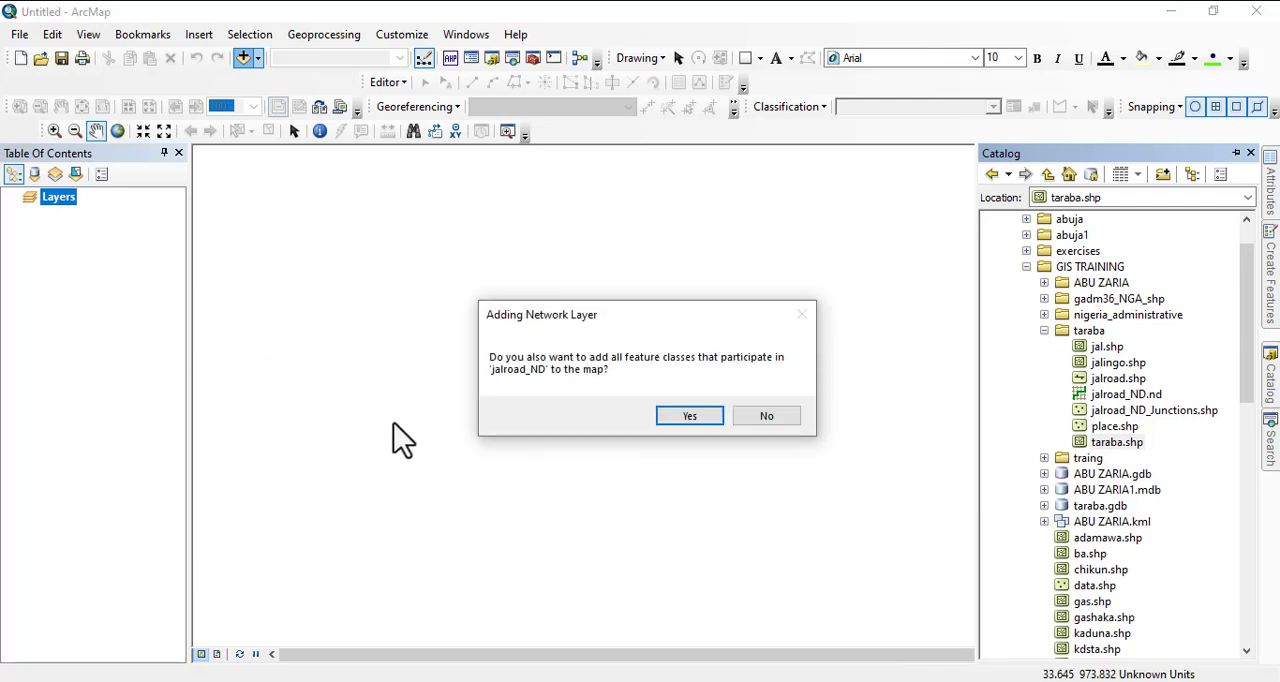
left_click(778, 420)
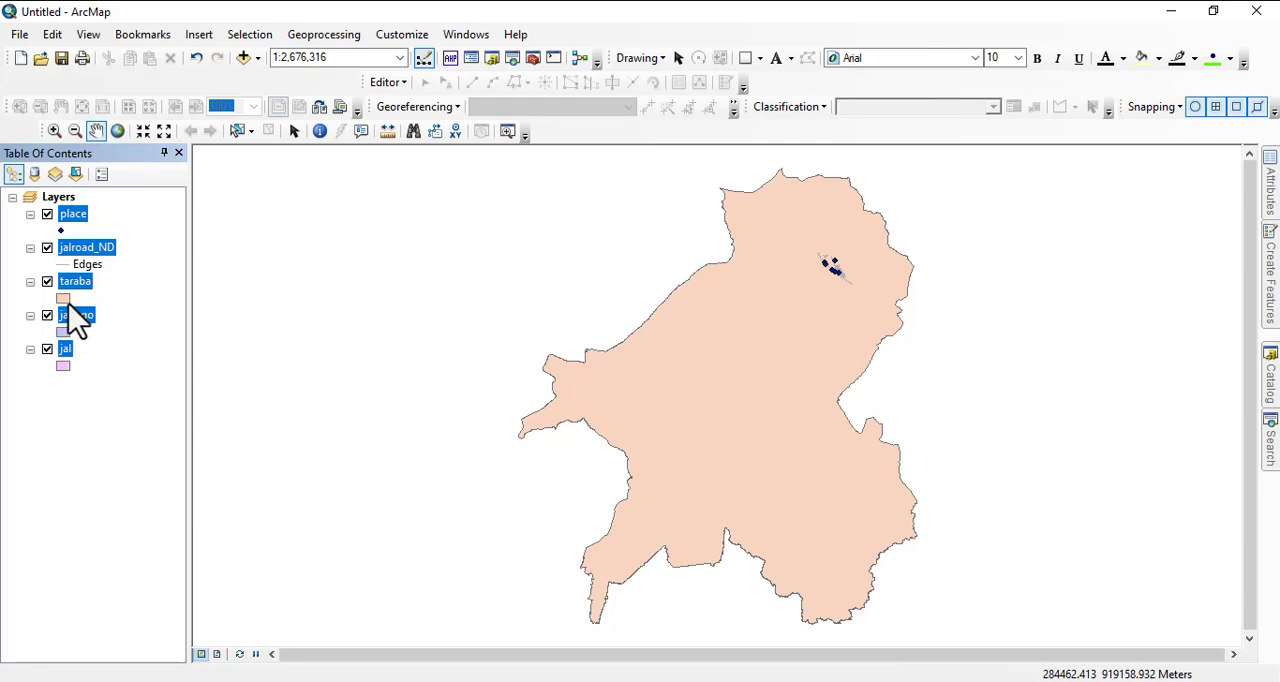
- Remove the taraba layer from the map
left_click(104, 300)
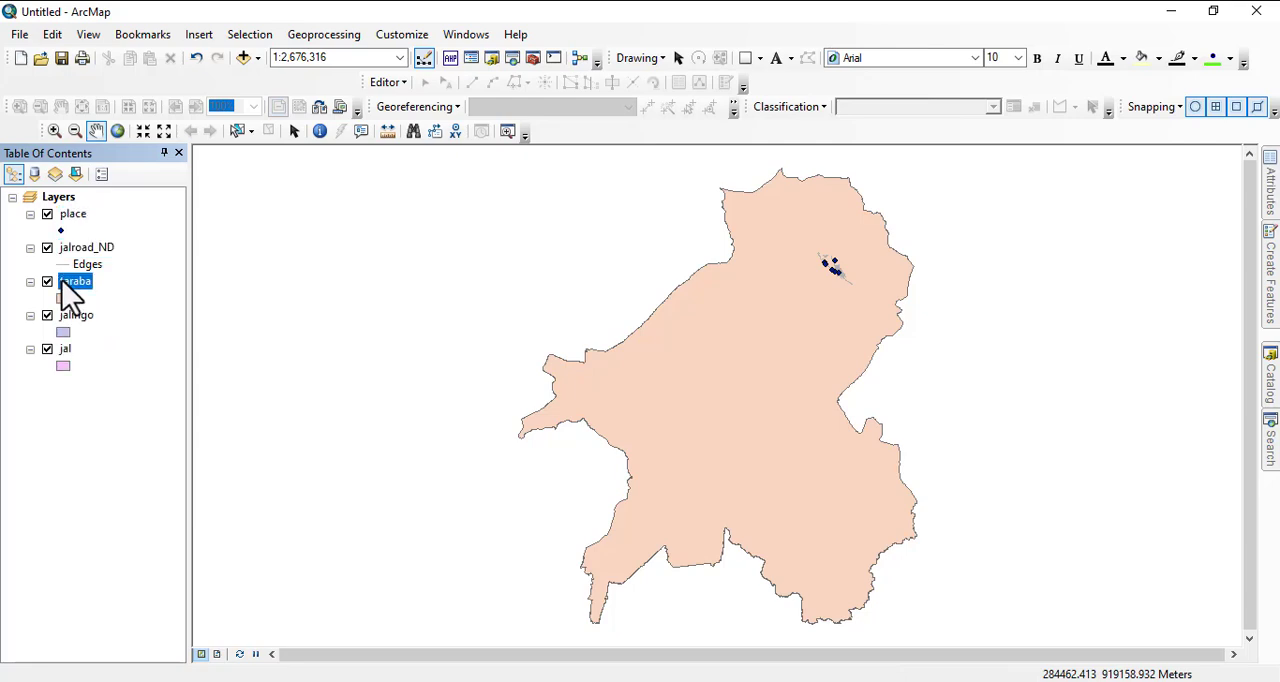
right_click(64, 284)
left_click(115, 307)
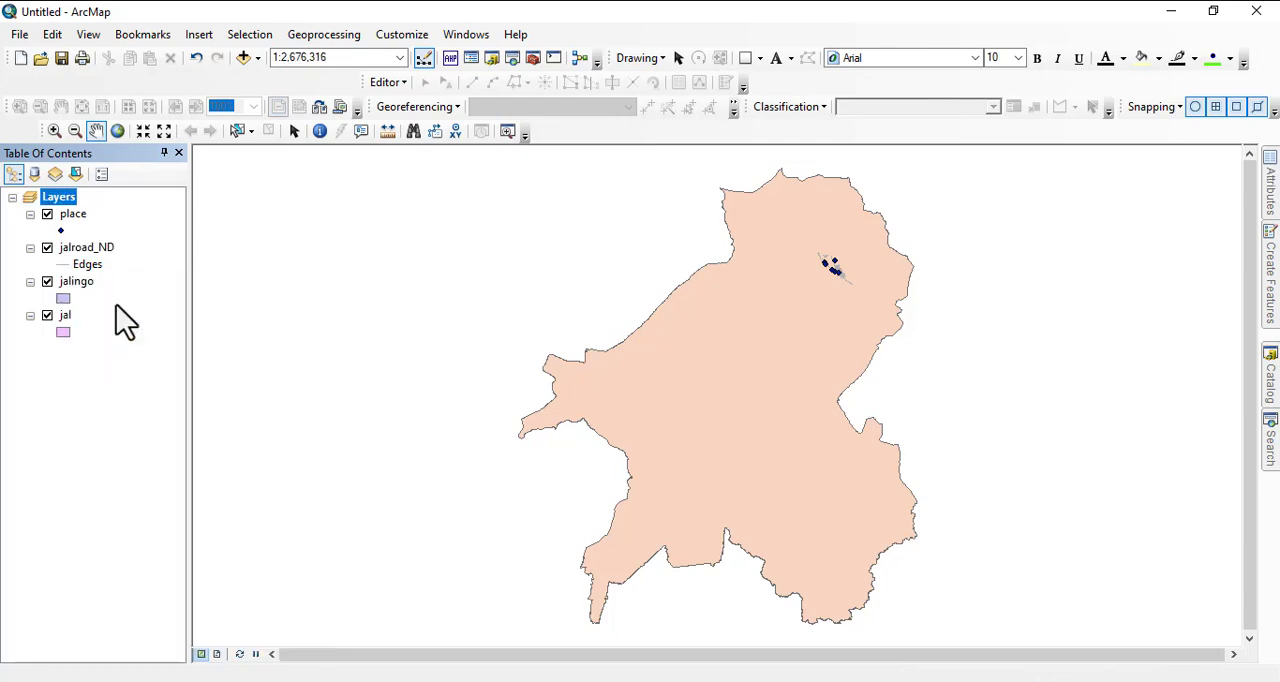
- Move the jalingo layer below the jal layer in the drawing order
scroll(838, 315, "down", 3)
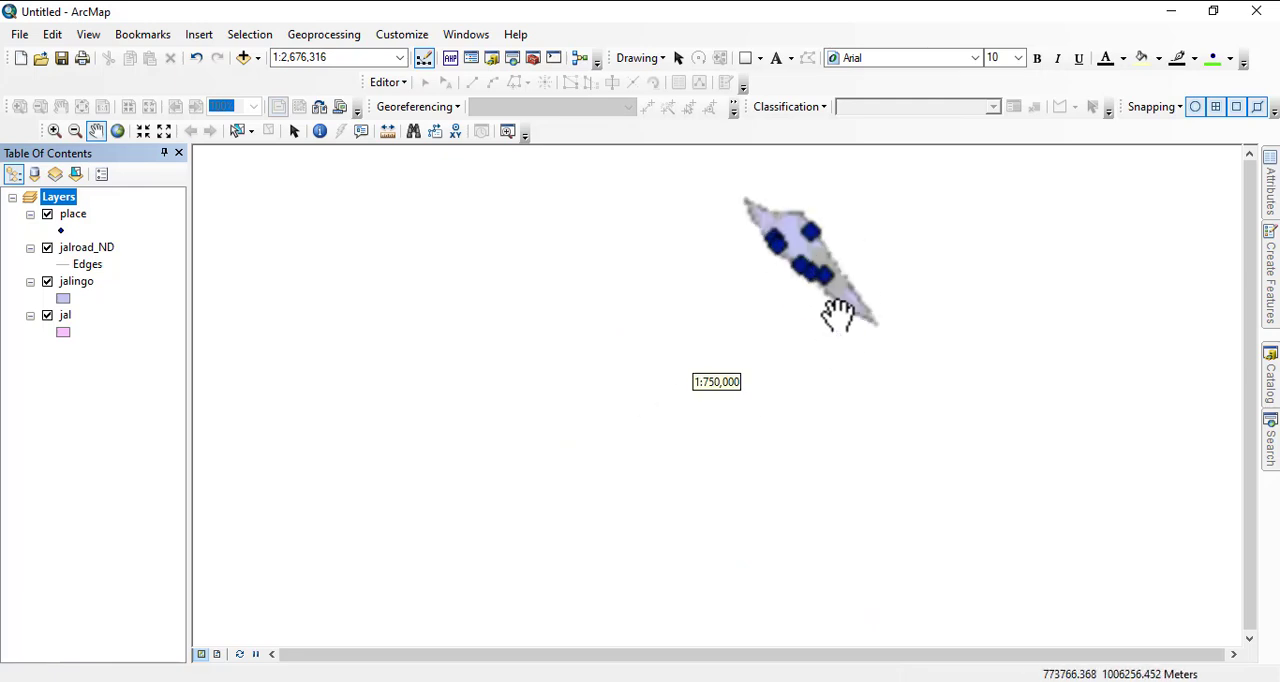
left_click_drag(849, 237, 757, 297)
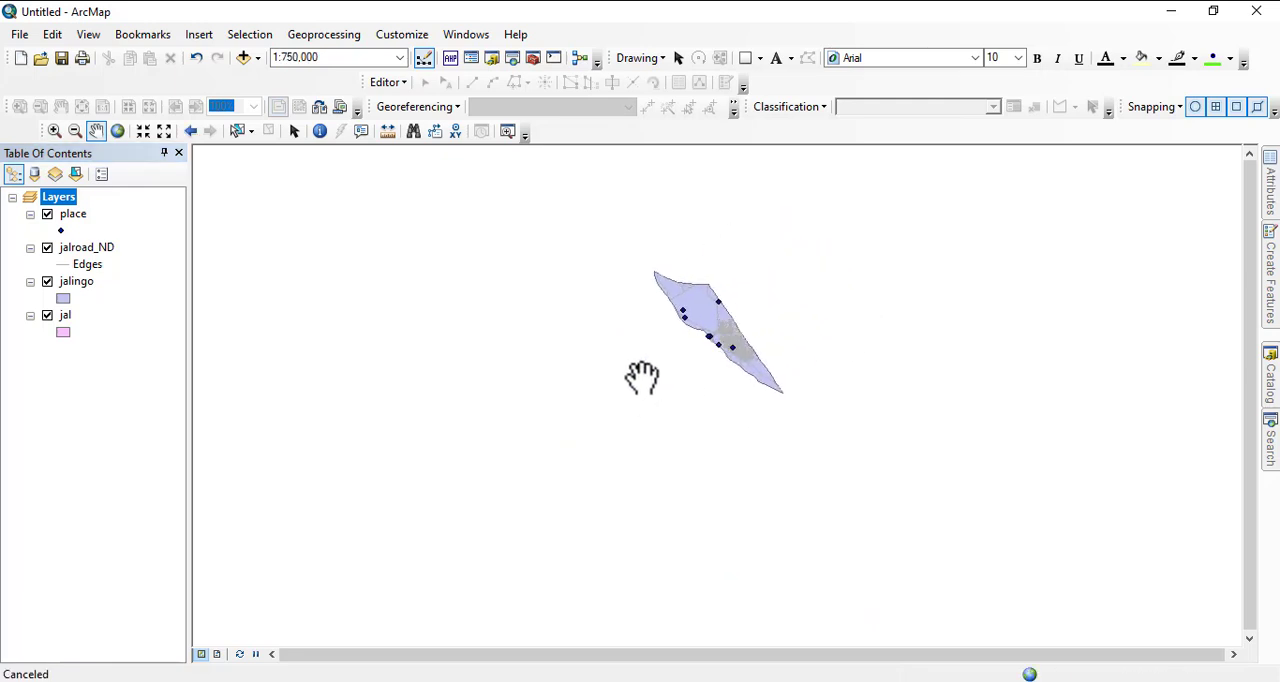
scroll(747, 322, "down", 1)
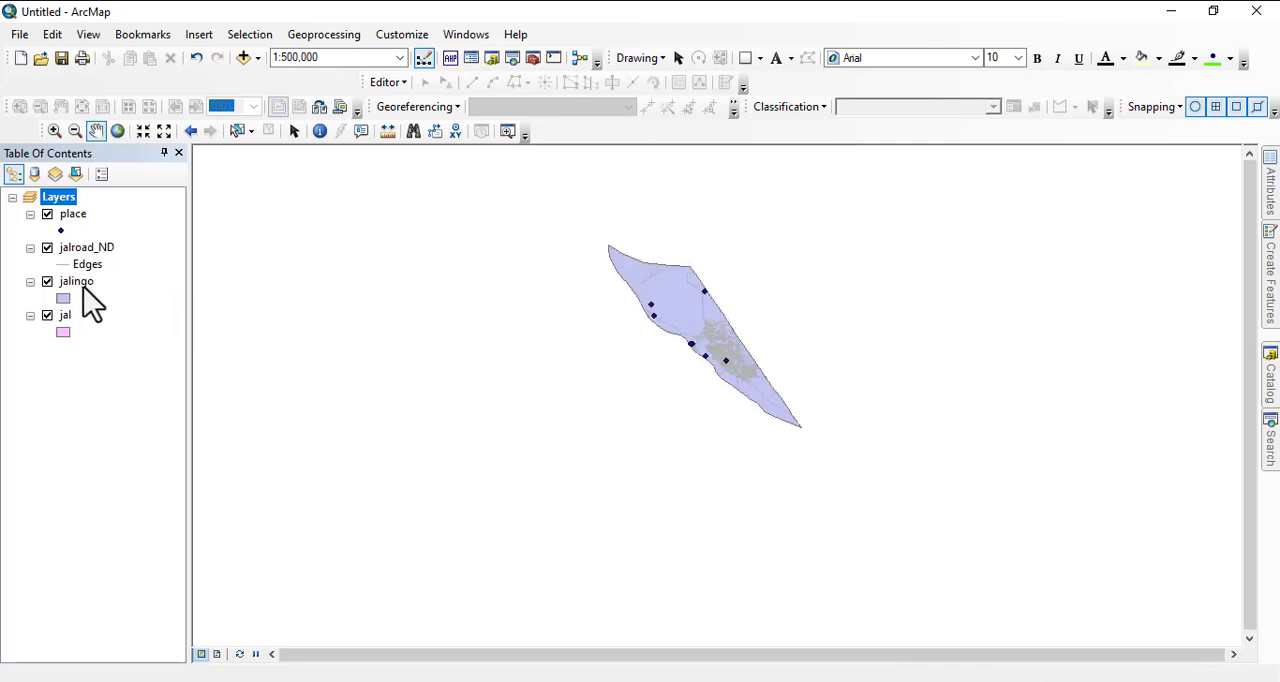
left_click_drag(84, 288, 78, 343)
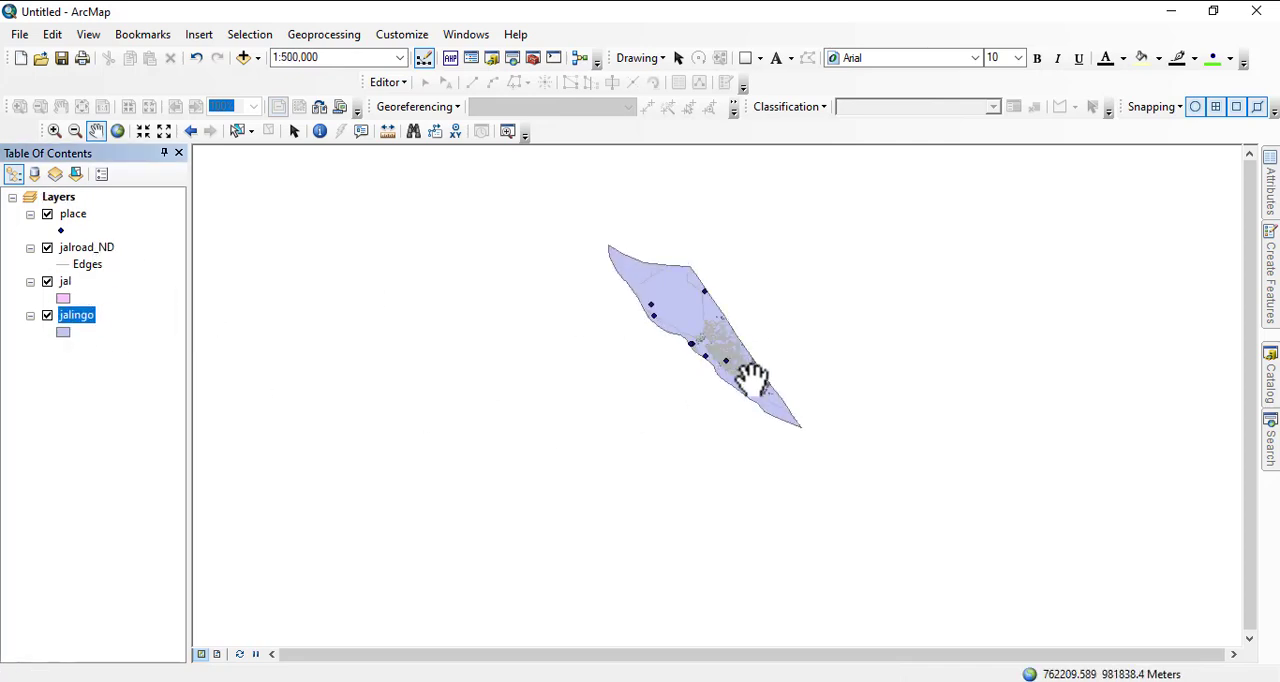
scroll(752, 378, "down", 2)
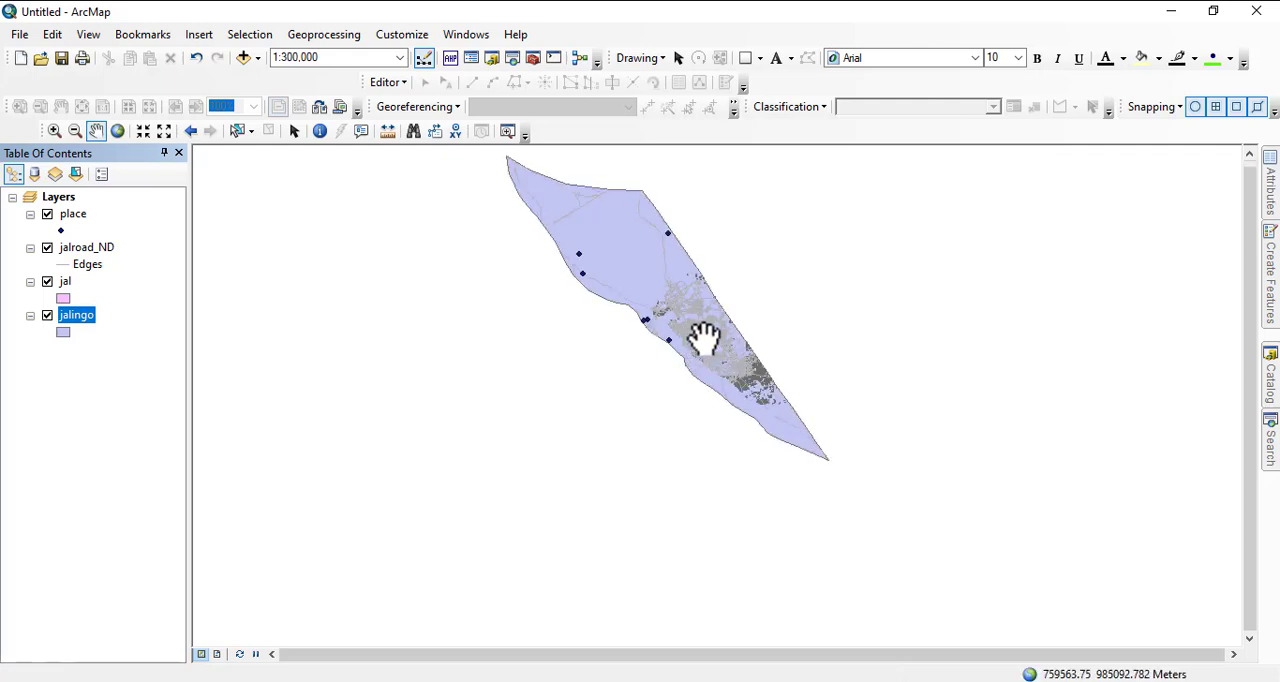
left_click_drag(714, 329, 616, 406)
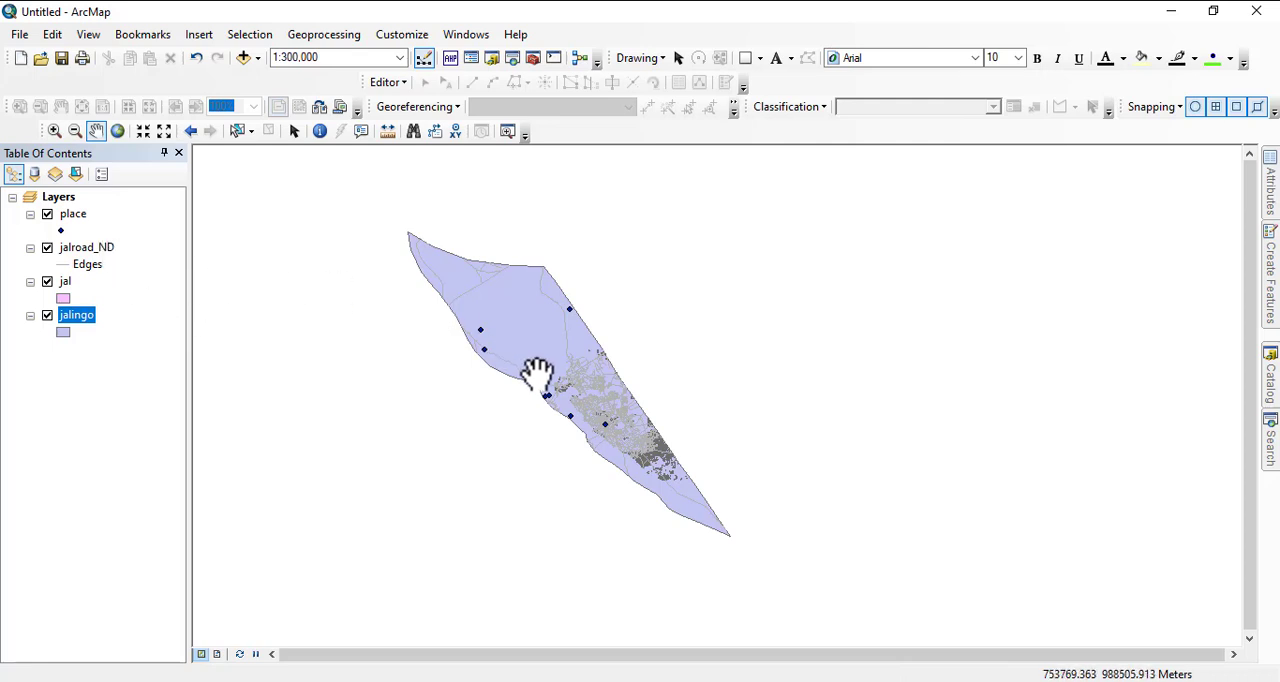
scroll(594, 363, "up", 1)
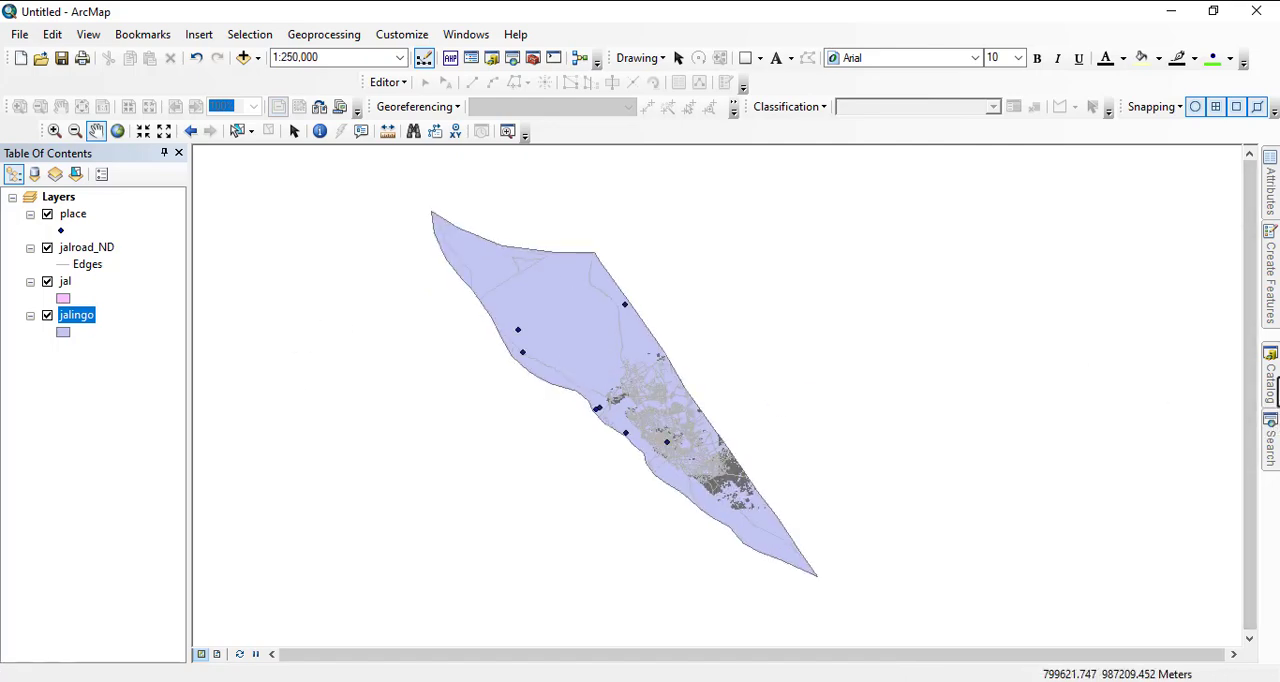
- Create a personal geodatabase in the taraba folder and name it ja
left_click(1270, 390)
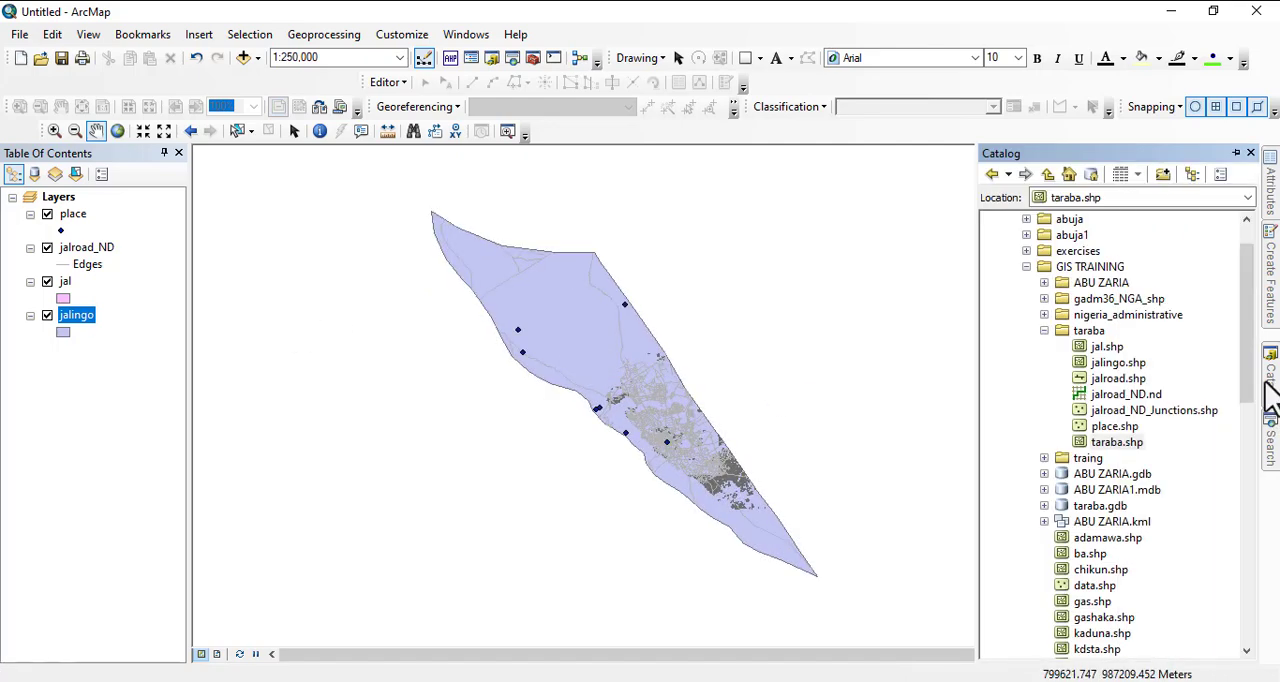
right_click(1087, 333)
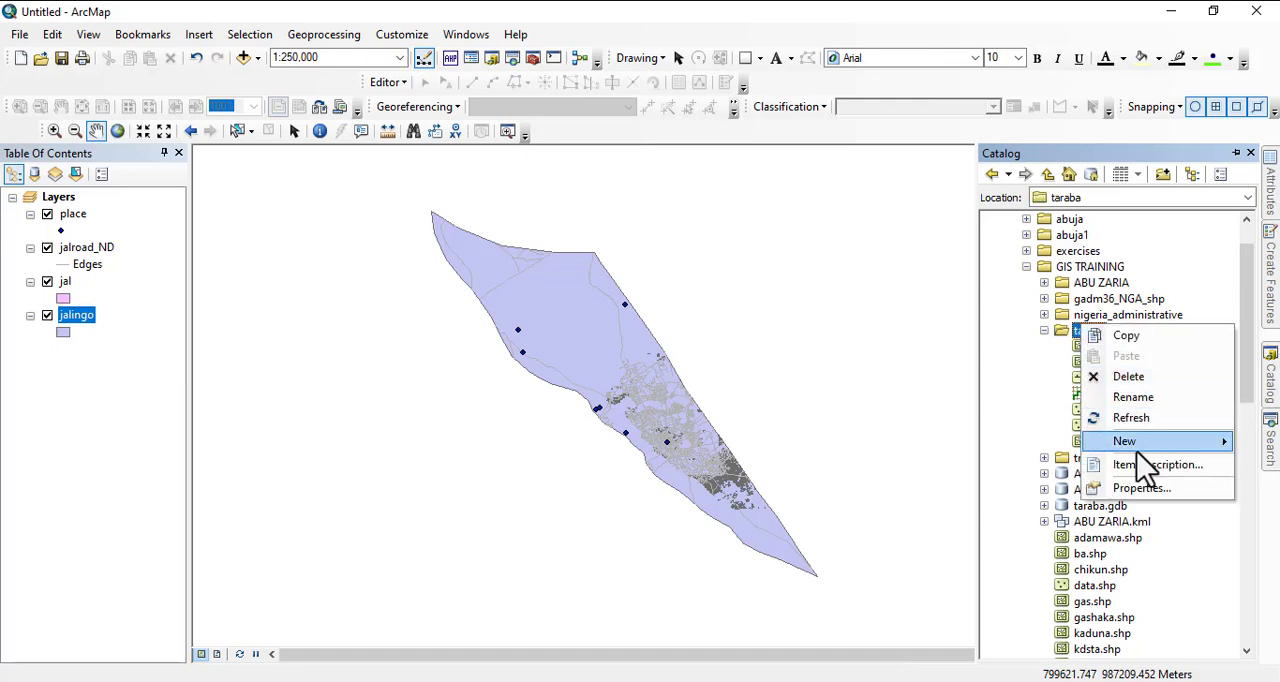
mouse_move(1135, 443)
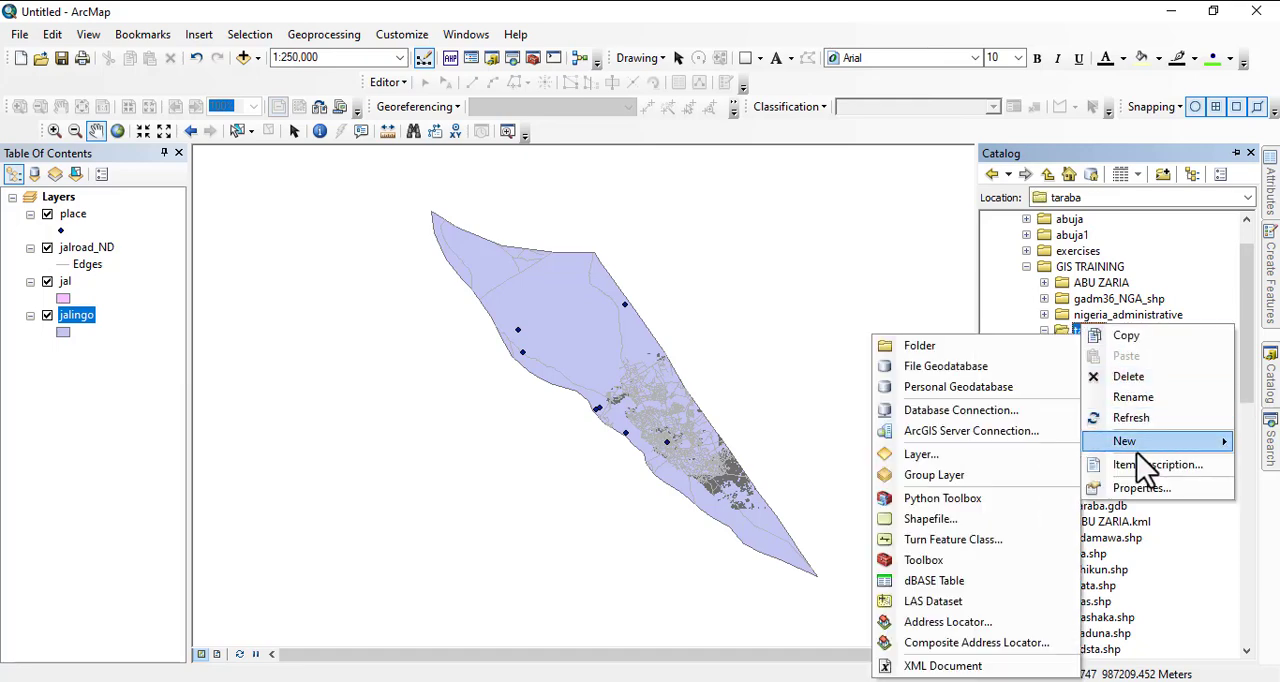
left_click(955, 390)
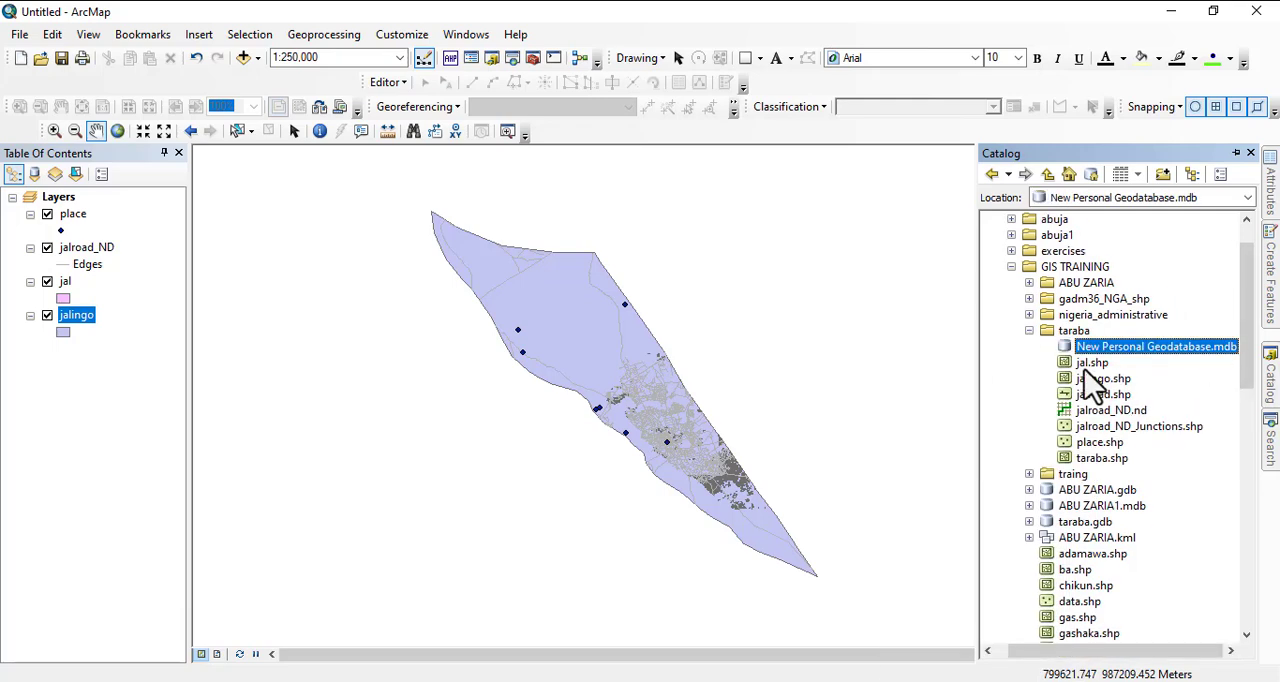
right_click(1118, 352)
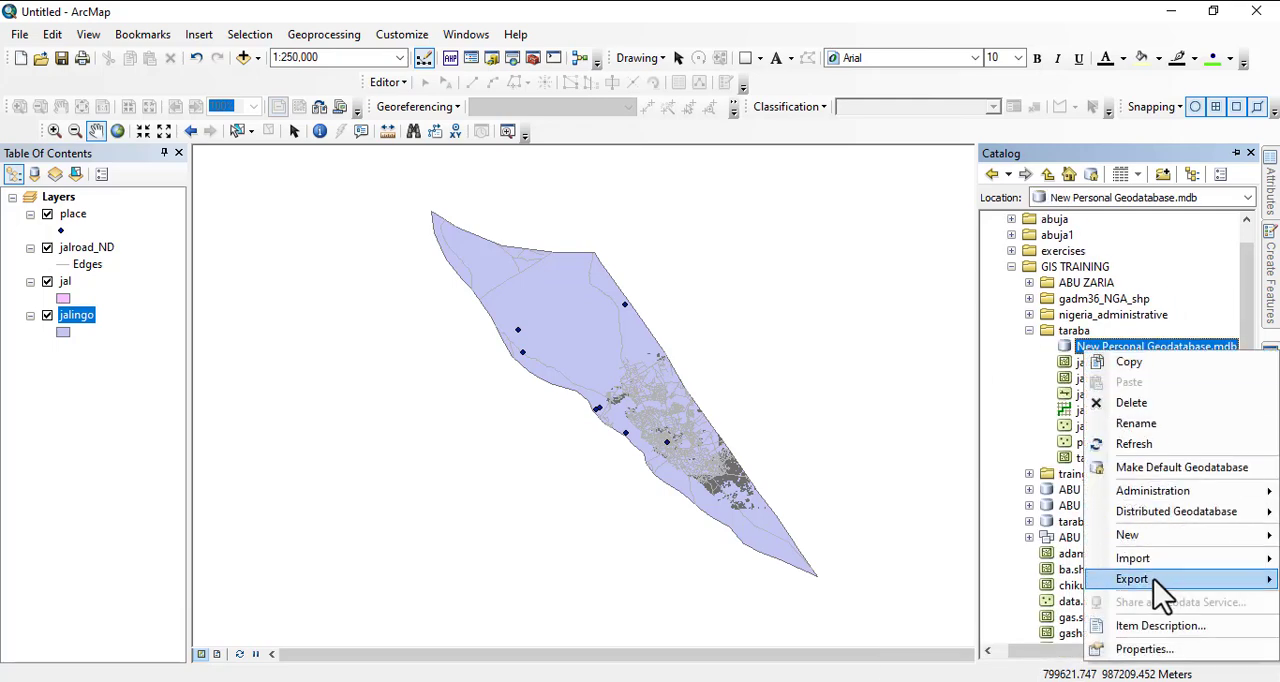
left_click(1138, 424)
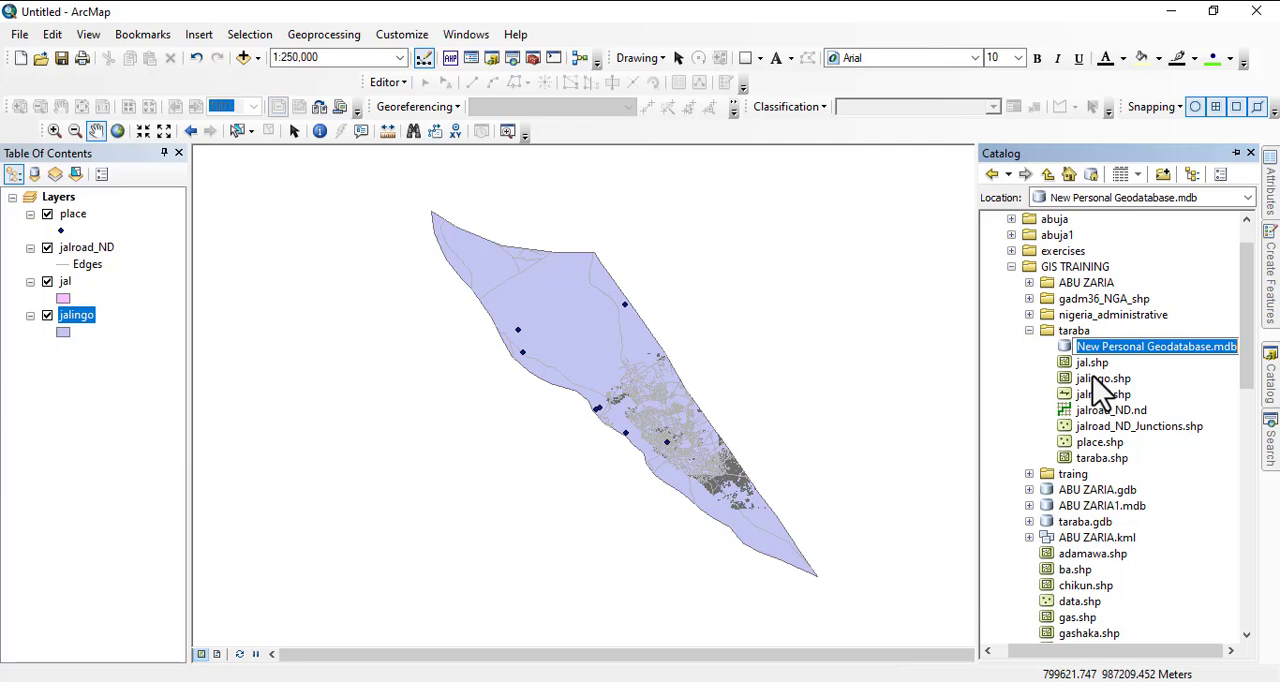
type("ja")
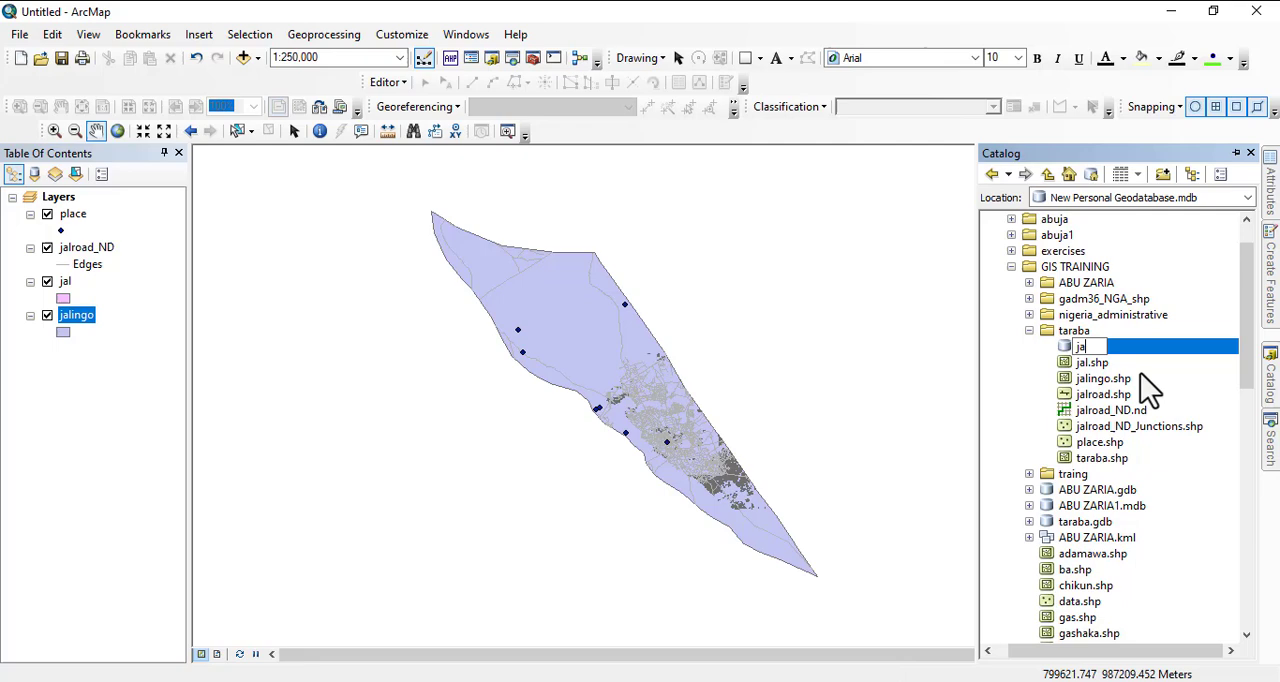
key("Return")
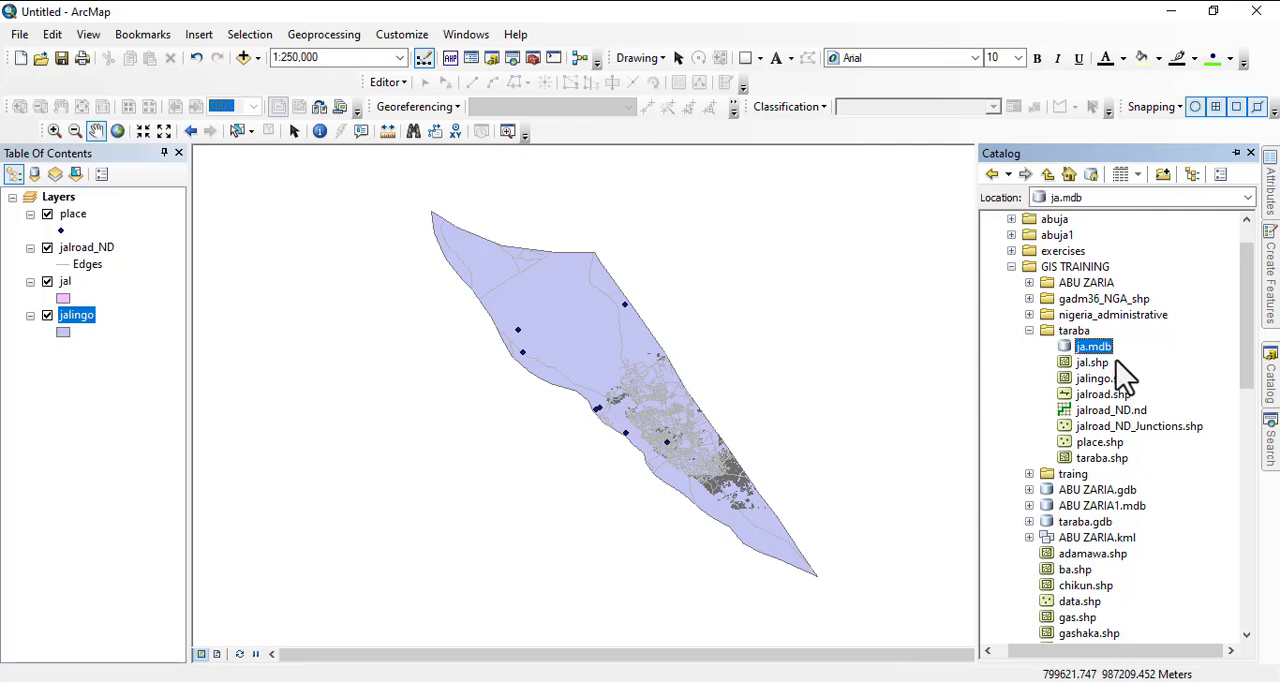
right_click(1090, 351)
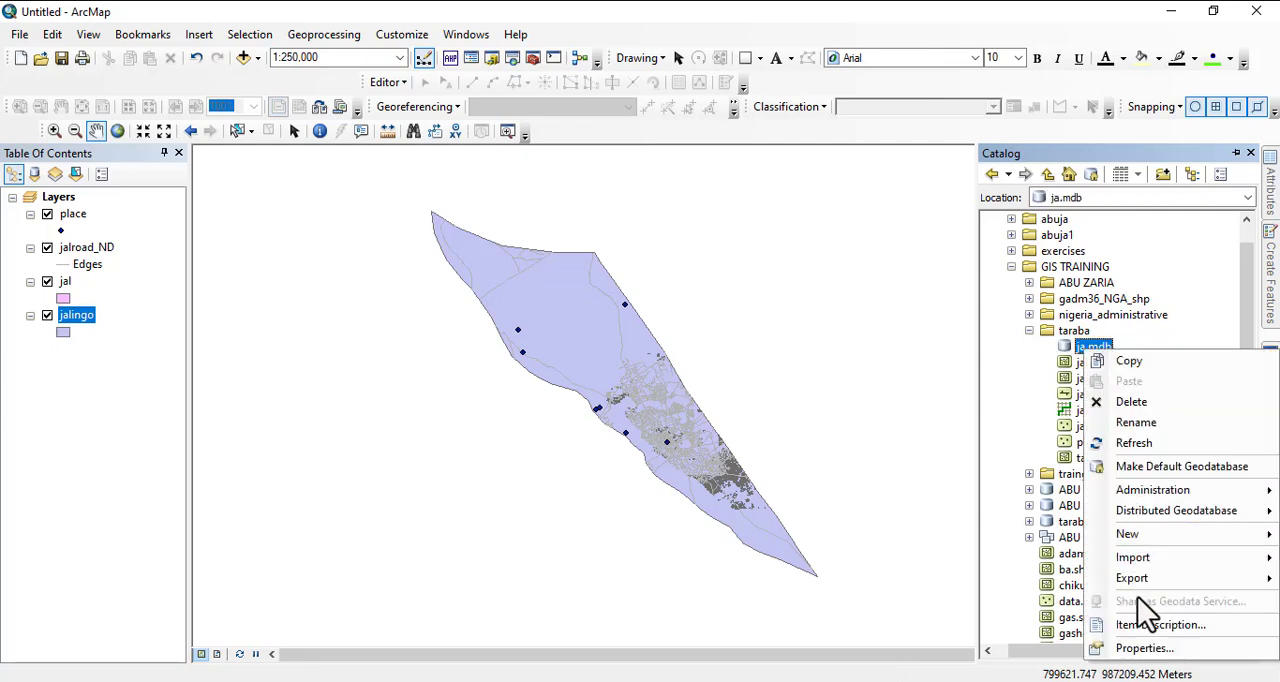
mouse_move(1122, 537)
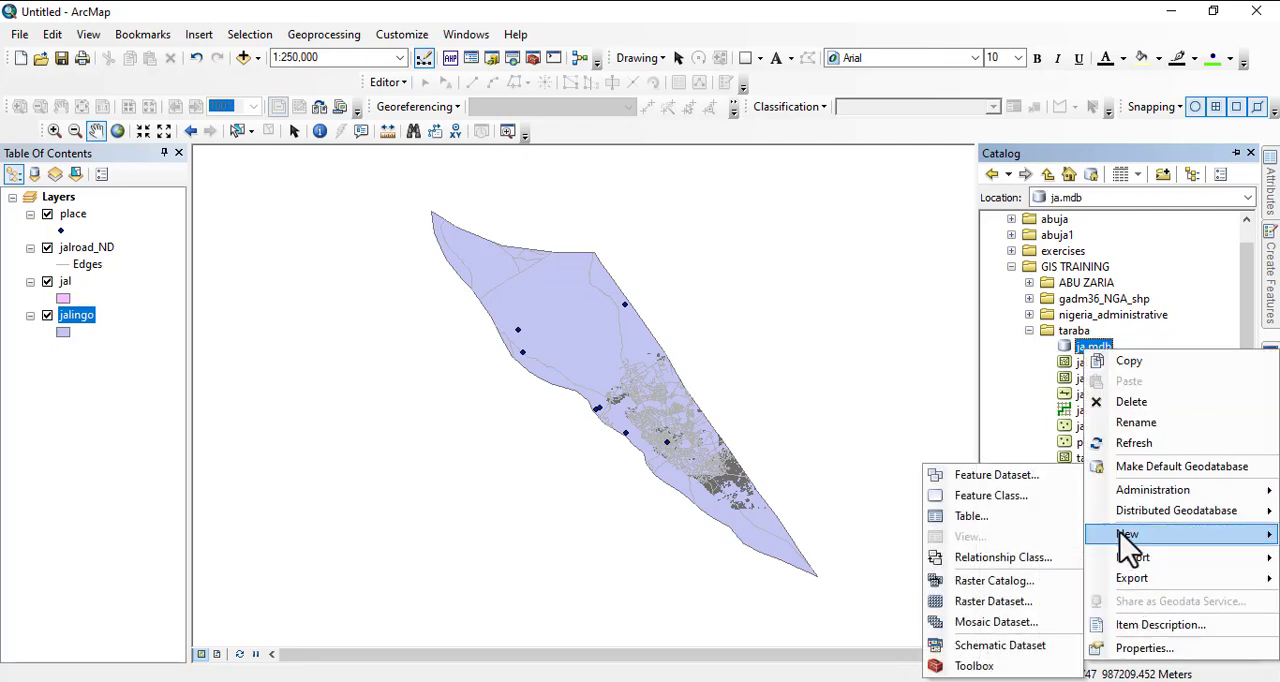
left_click(969, 501)
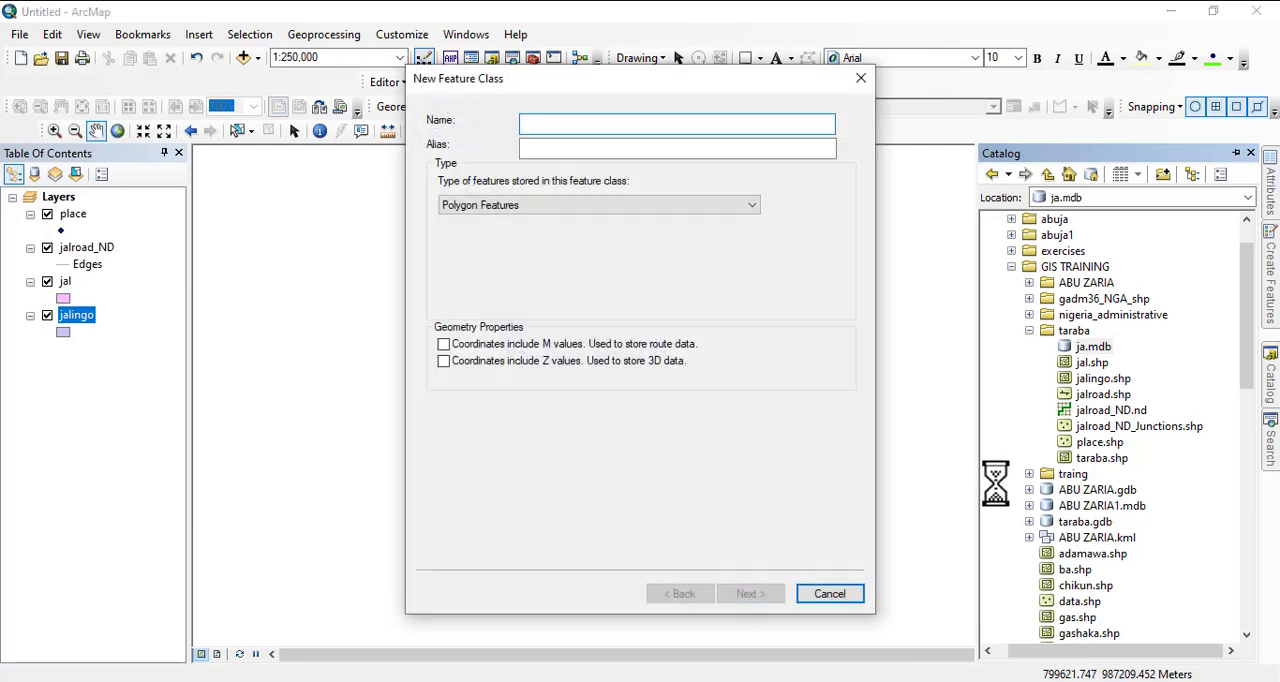
left_click(843, 595)
right_click(1092, 347)
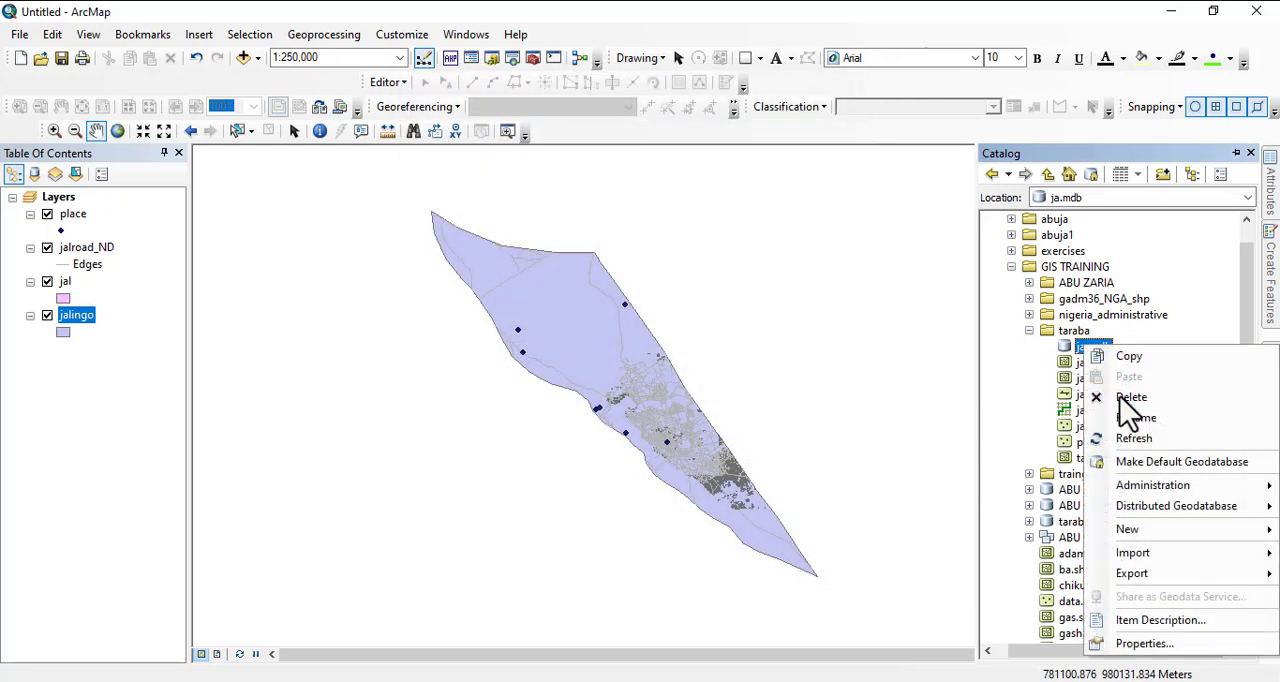
left_click(988, 477)
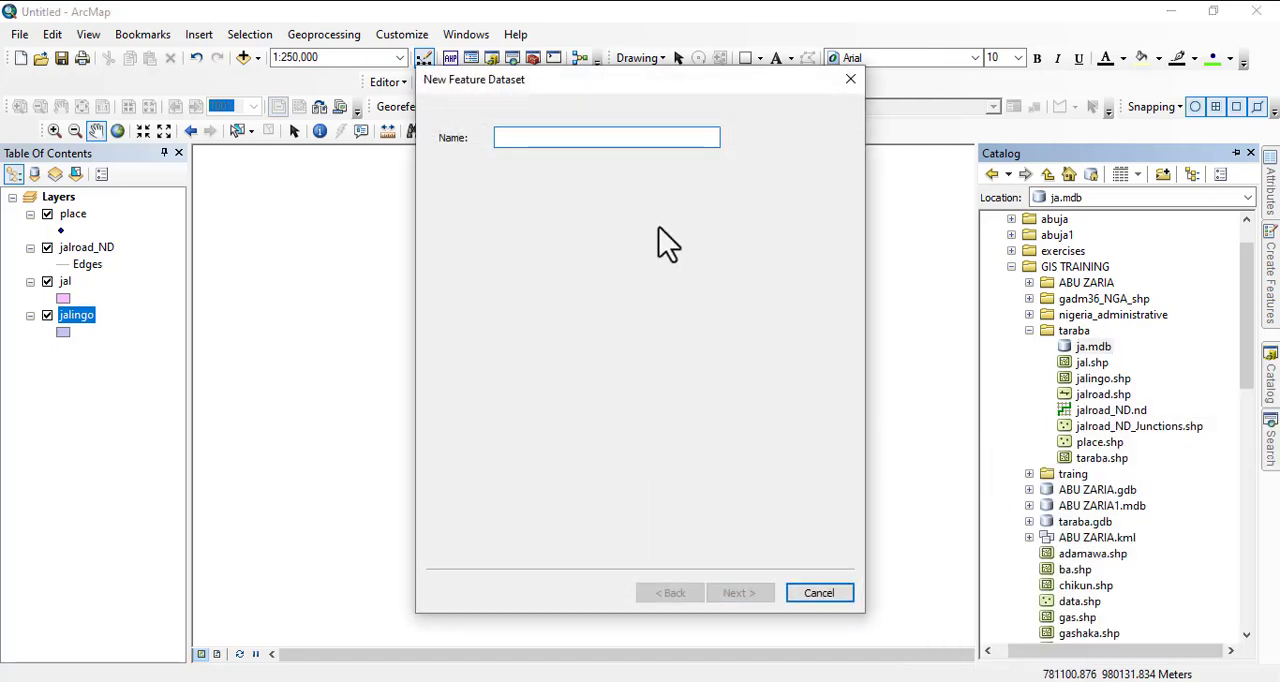
type("new")
key("BackSpace")
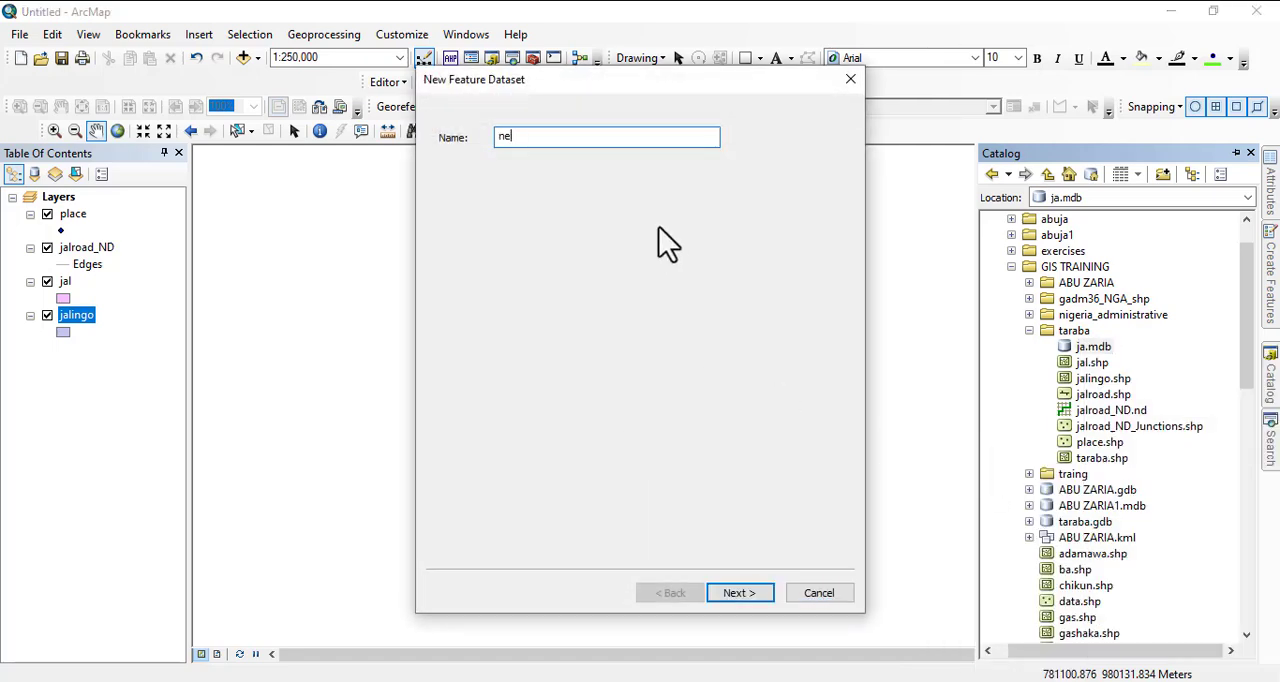
type("twrk")
left_click(740, 596)
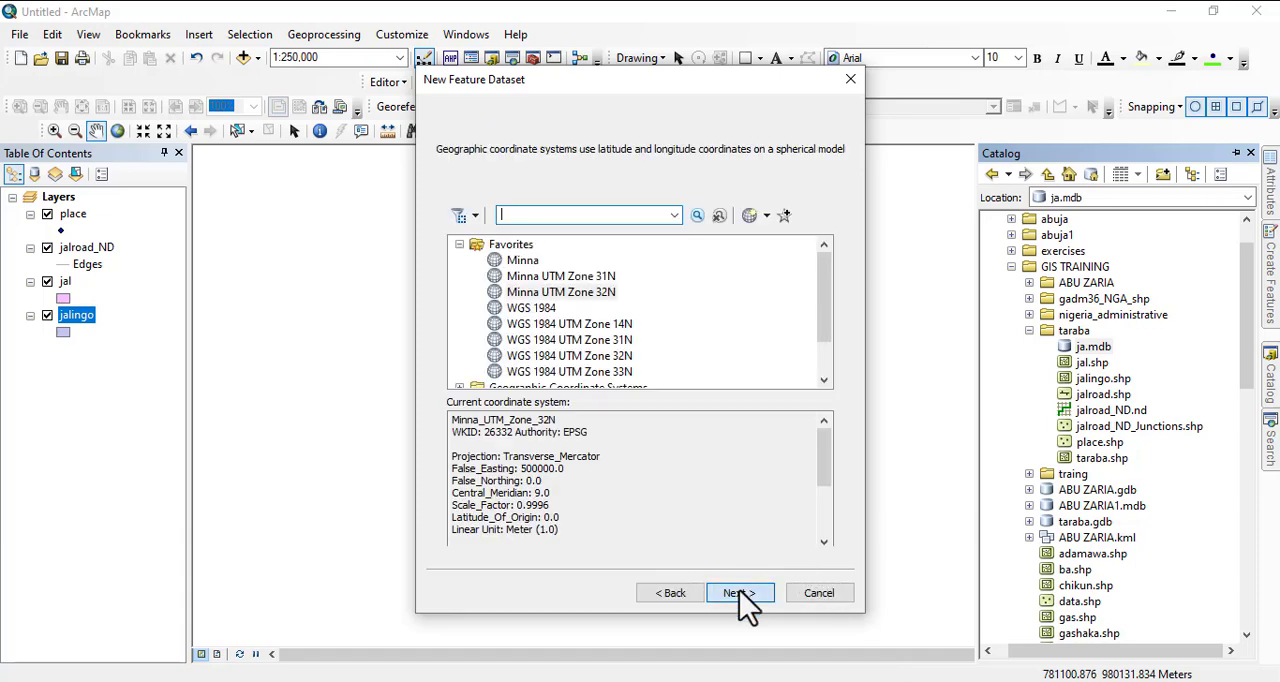
left_click(807, 595)
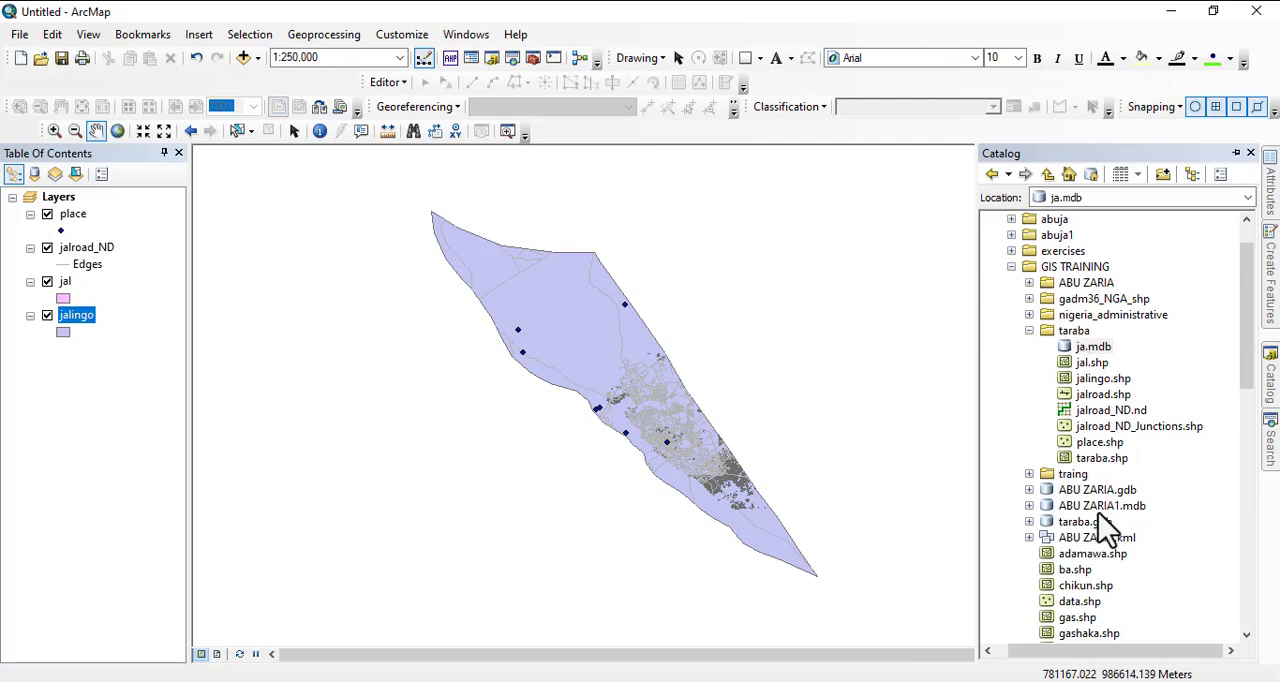
left_click(1090, 348)
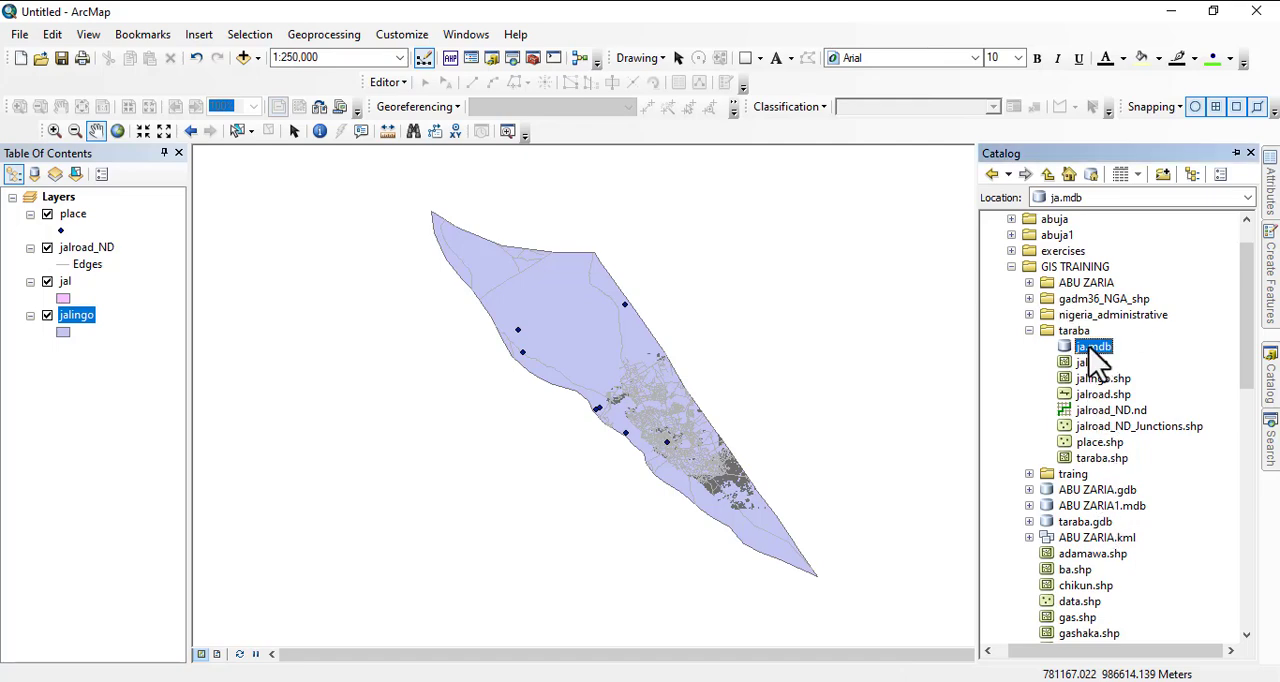
scroll(1097, 362, "down", 1)
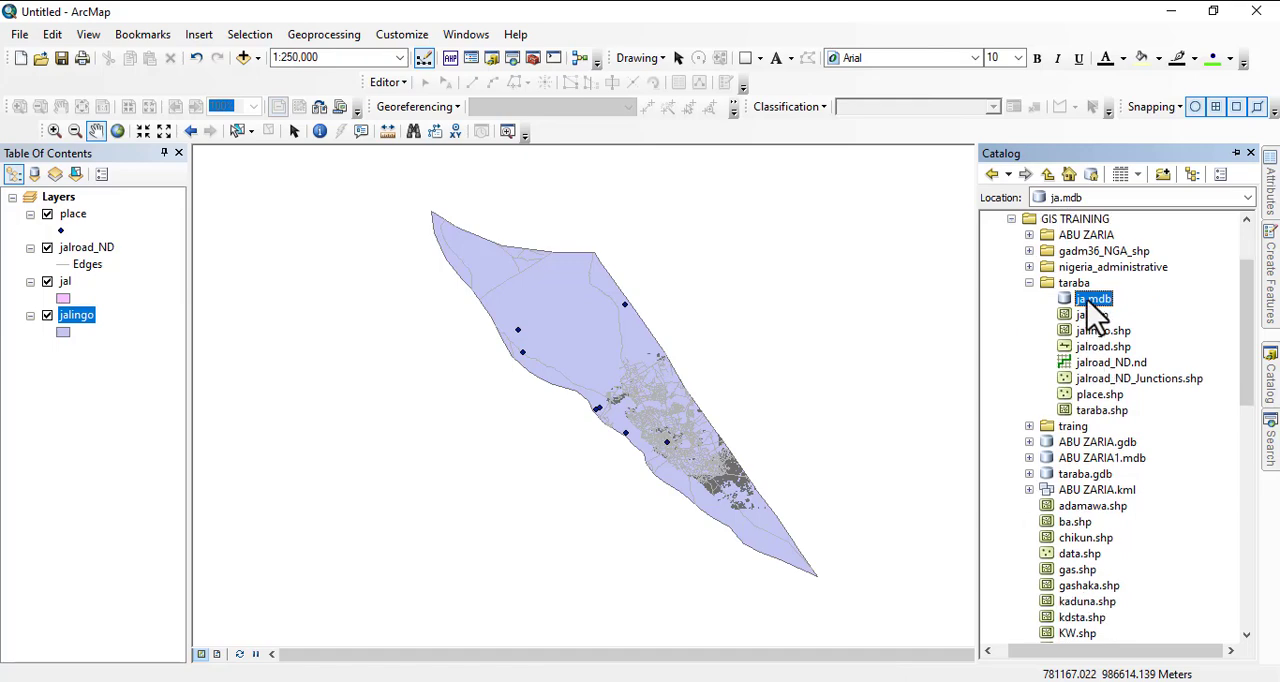
right_click(1095, 306)
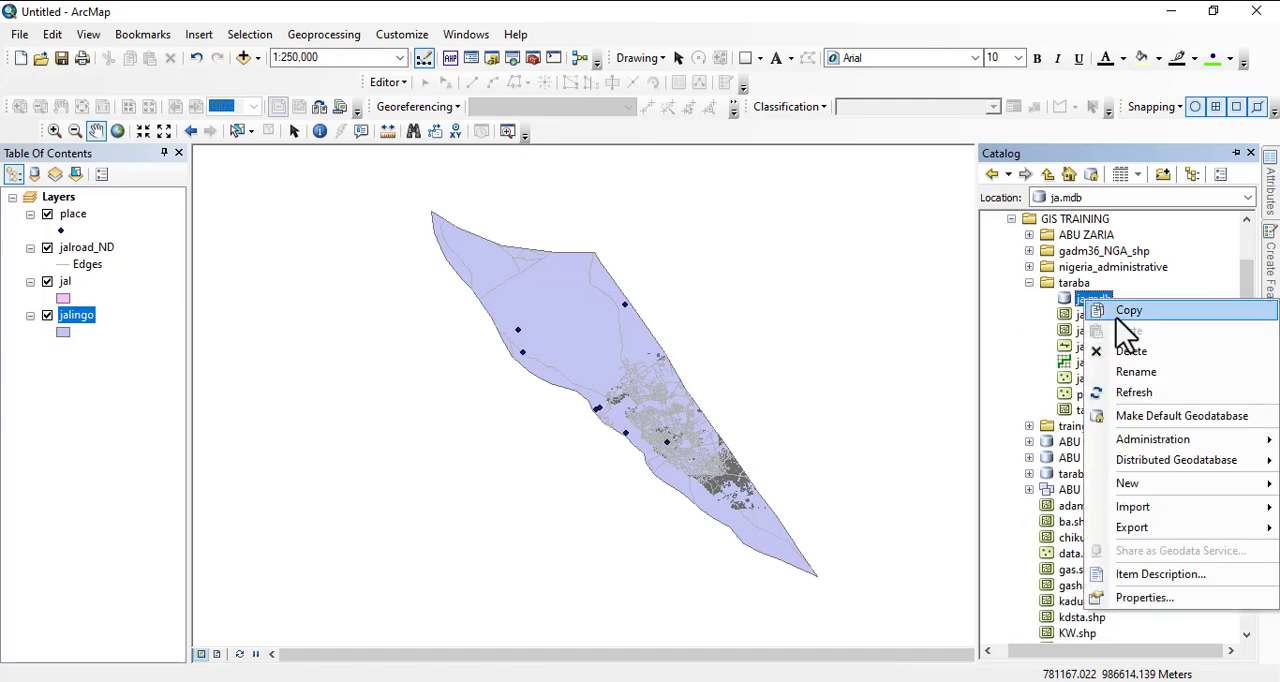
left_click(1120, 310)
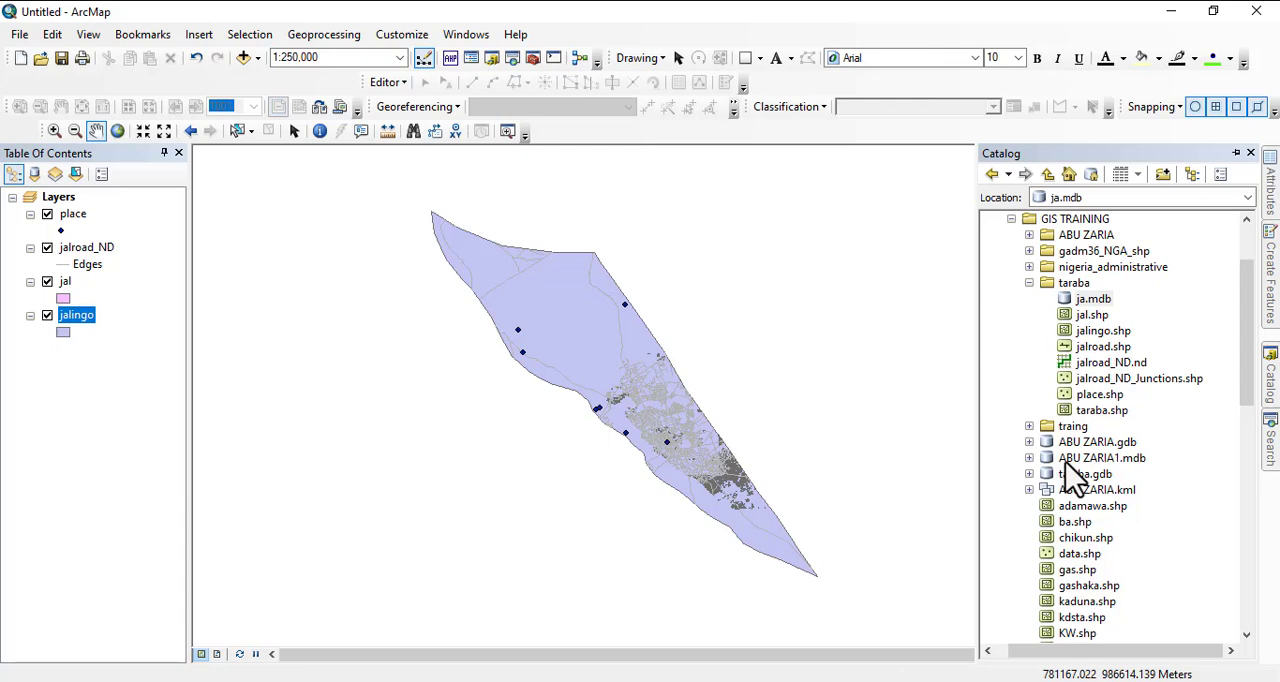
scroll(1066, 462, "up", 2)
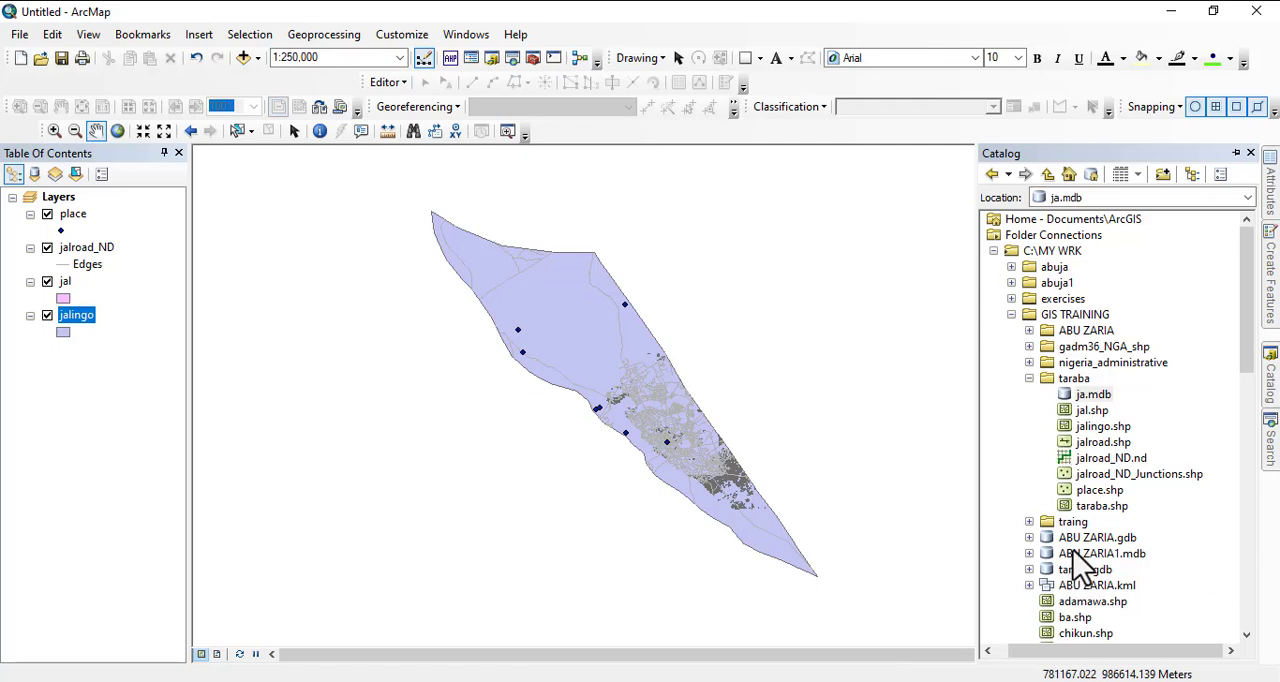
scroll(1080, 563, "down", 1)
scroll(1088, 560, "down", 3)
scroll(1088, 560, "up", 4)
- Start a new feature dataset in the ja.mdb geodatabase and name it netwrk
right_click(1084, 396)
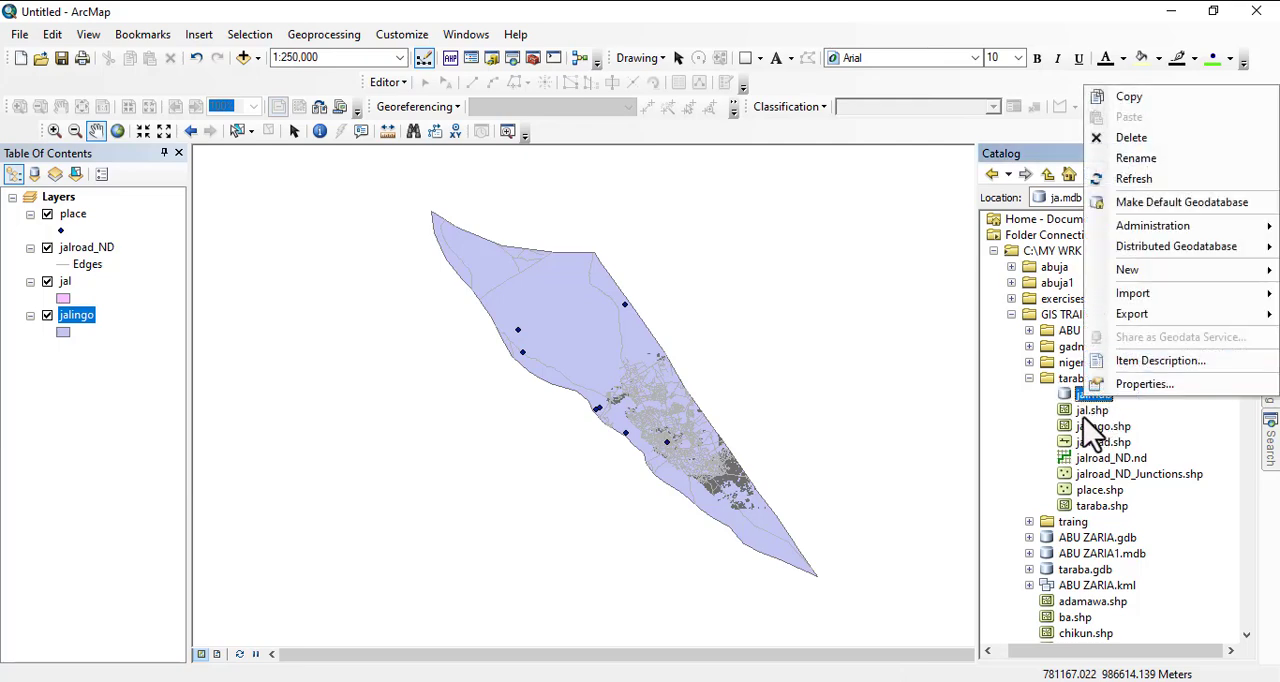
mouse_move(1123, 281)
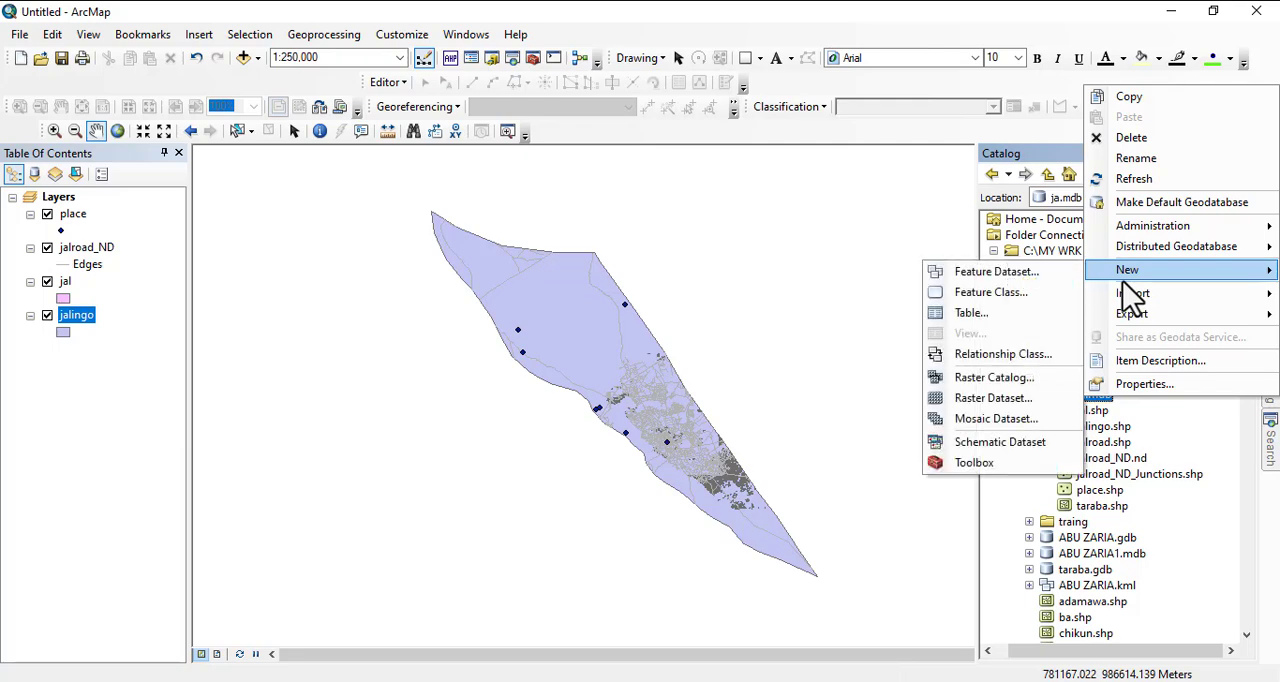
left_click(1003, 273)
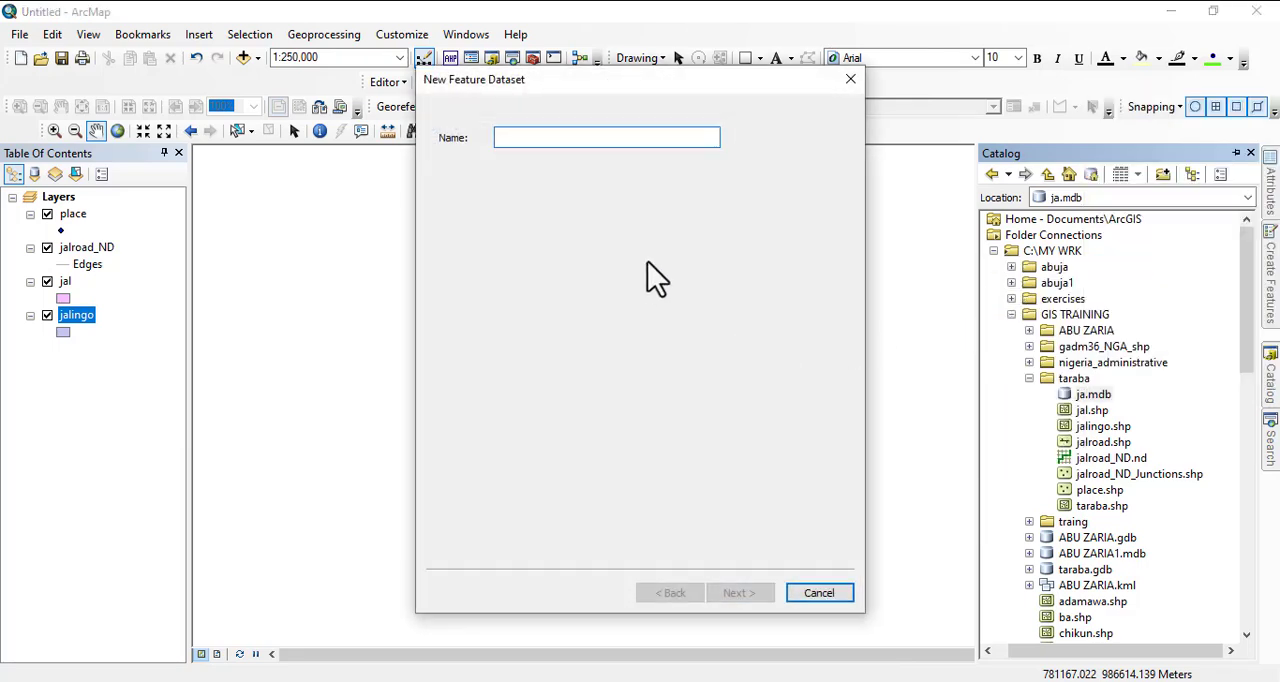
type("netw")
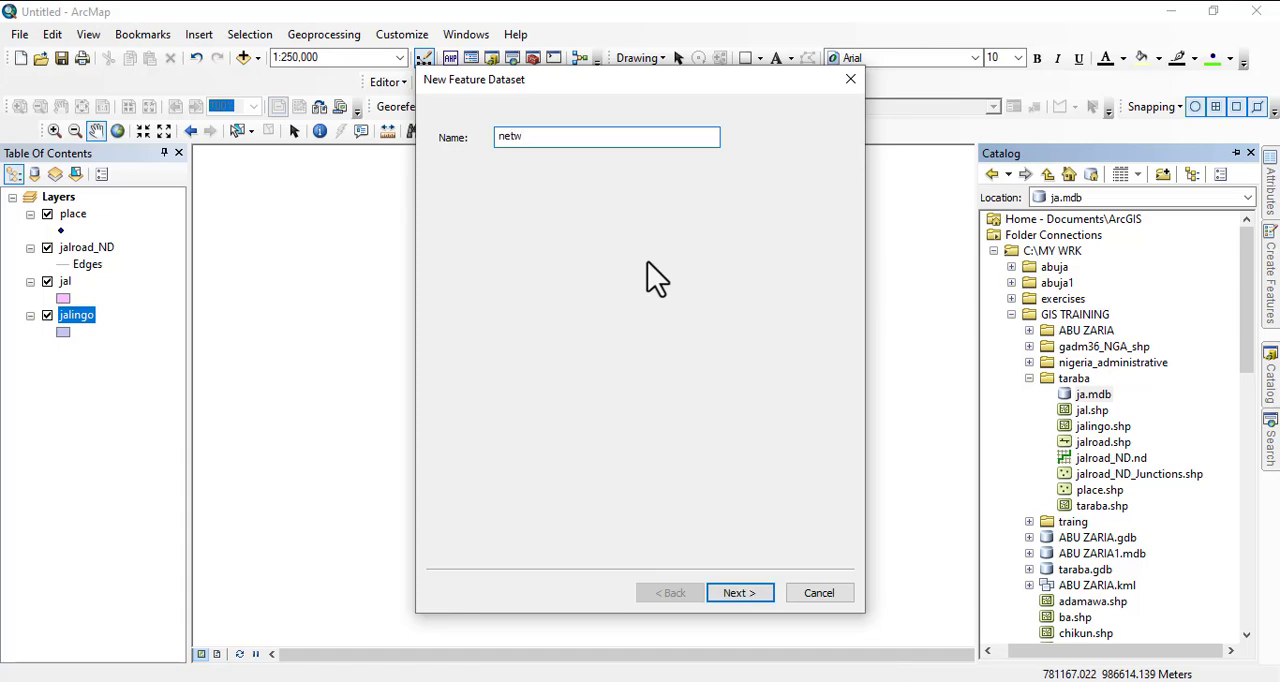
key("BackSpace")
type("wr")
key("BackSpace")
type("rk")
left_click(757, 596)
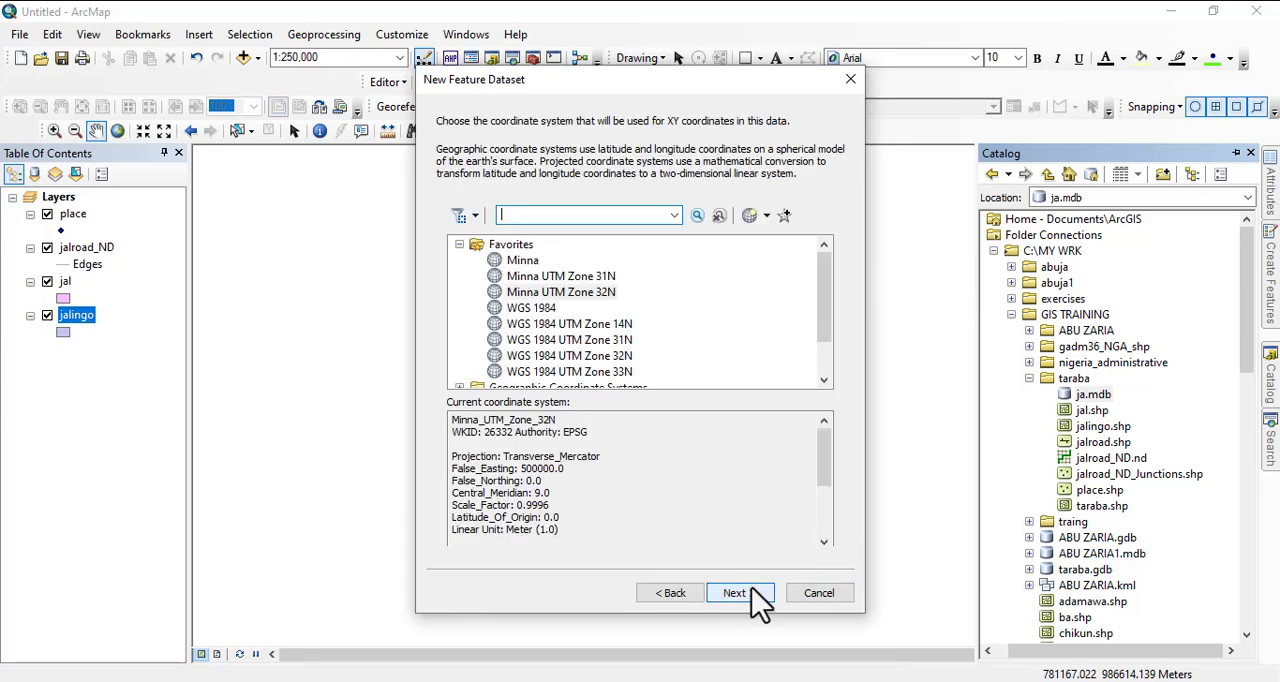
- Assign Minna UTM Zone 32N as the dataset's XY coordinate system, leave the vertical system unset and finish creating it
left_click(573, 292)
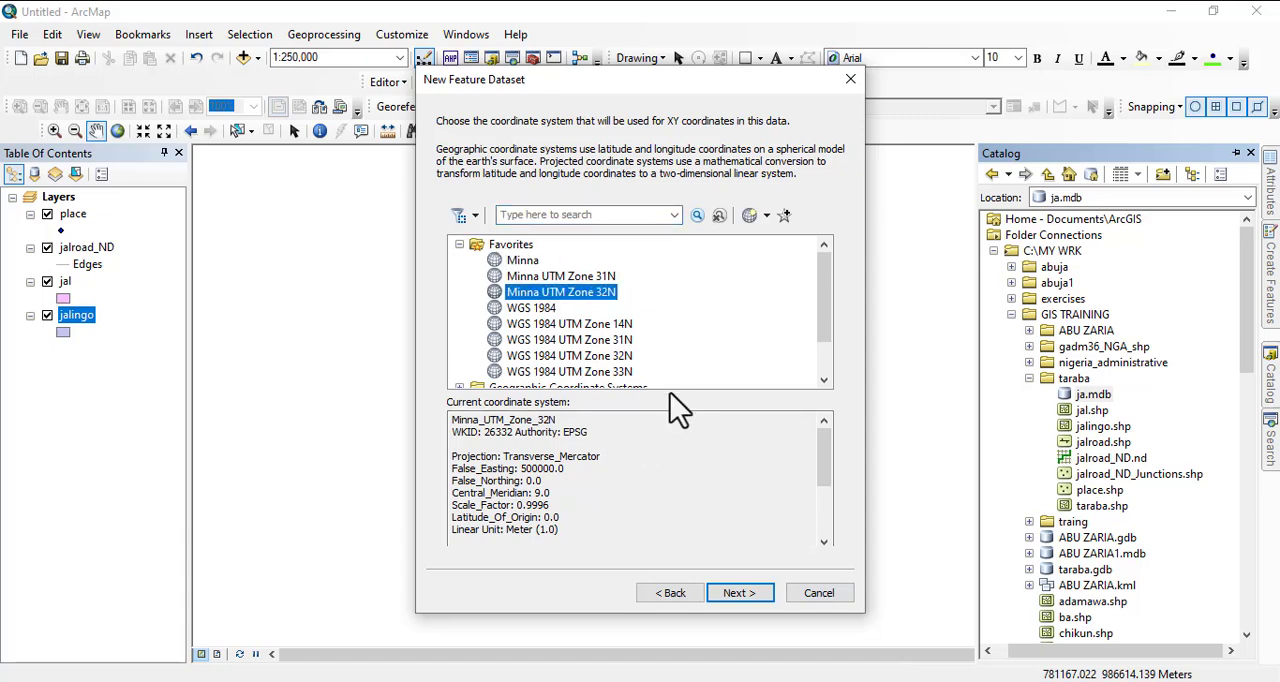
left_click(745, 596)
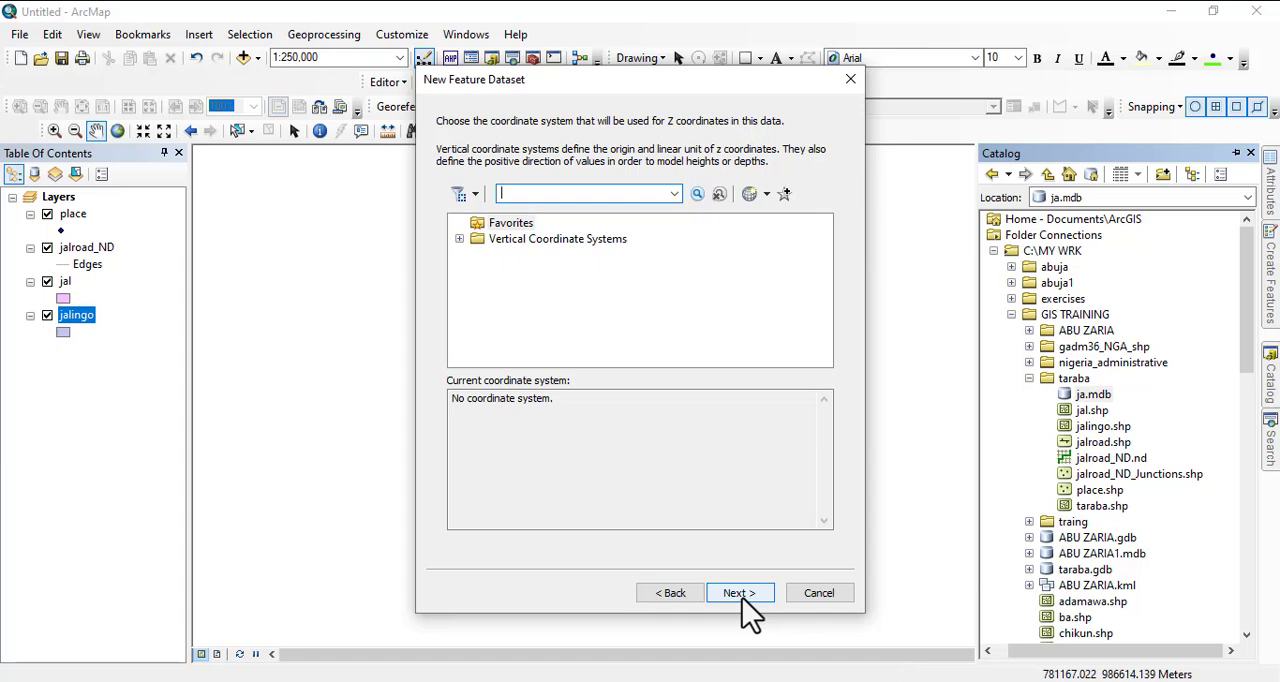
left_click(741, 594)
left_click(741, 594)
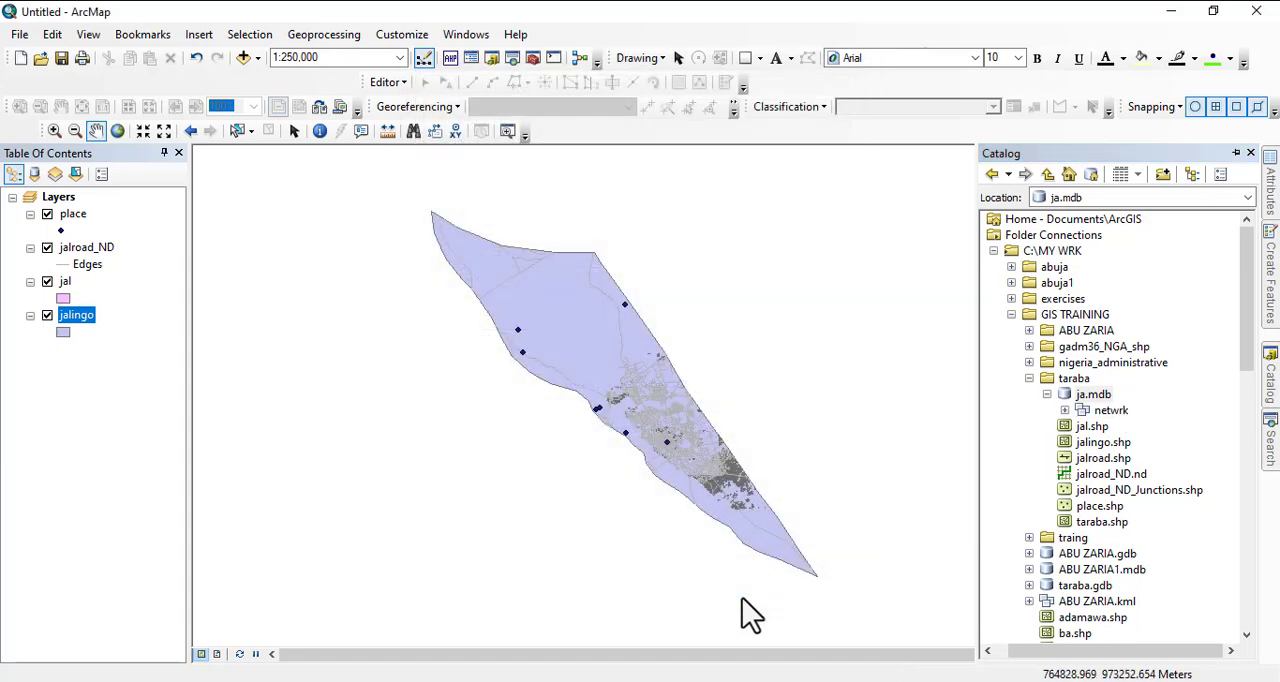
right_click(1110, 411)
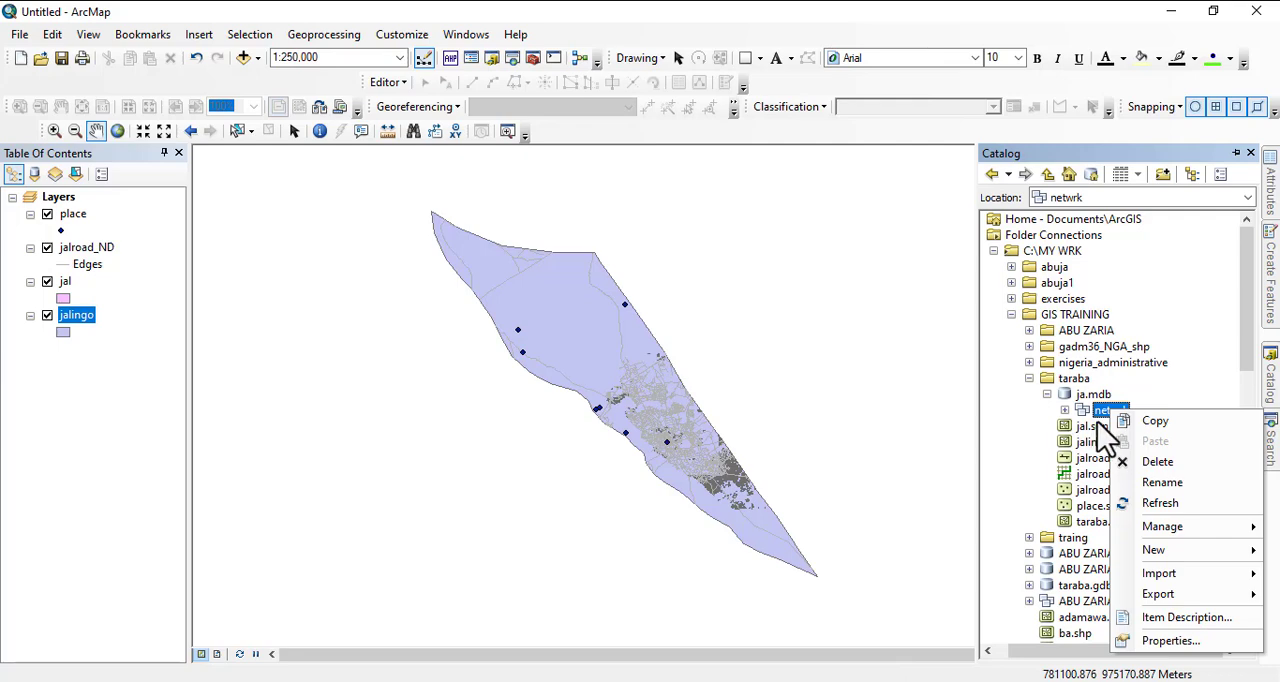
left_click(1092, 427)
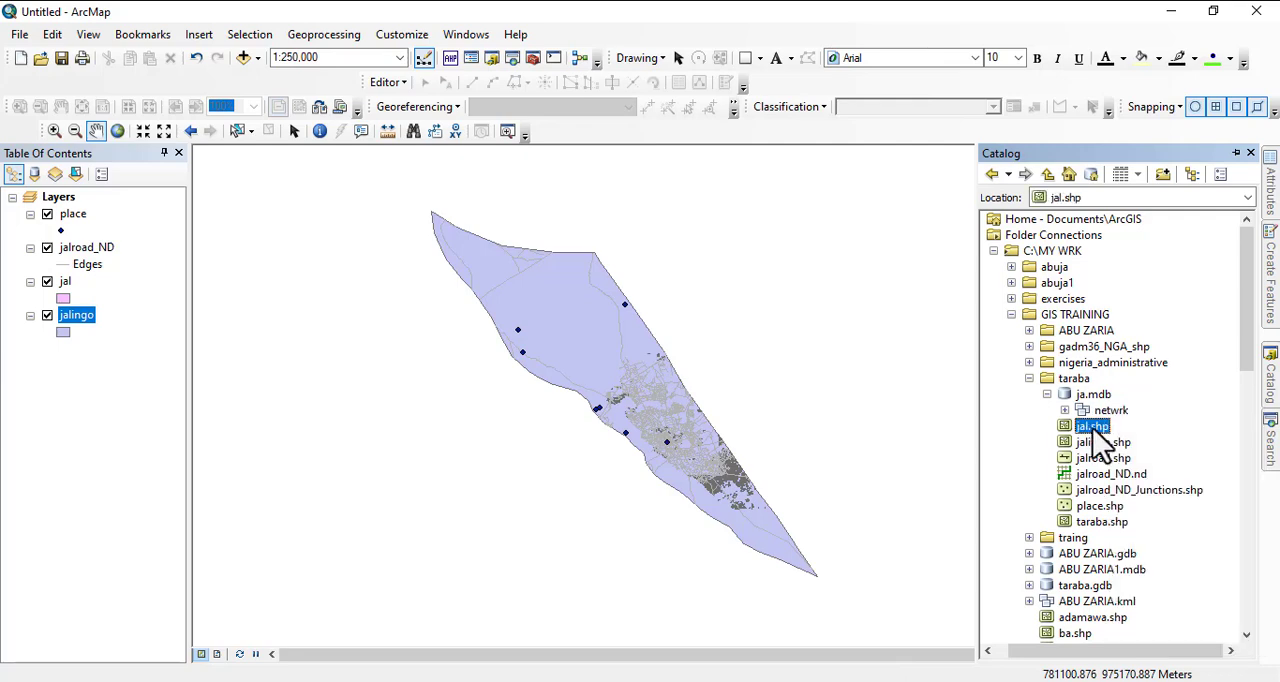
left_click_drag(1093, 429, 1103, 413)
right_click(1090, 432)
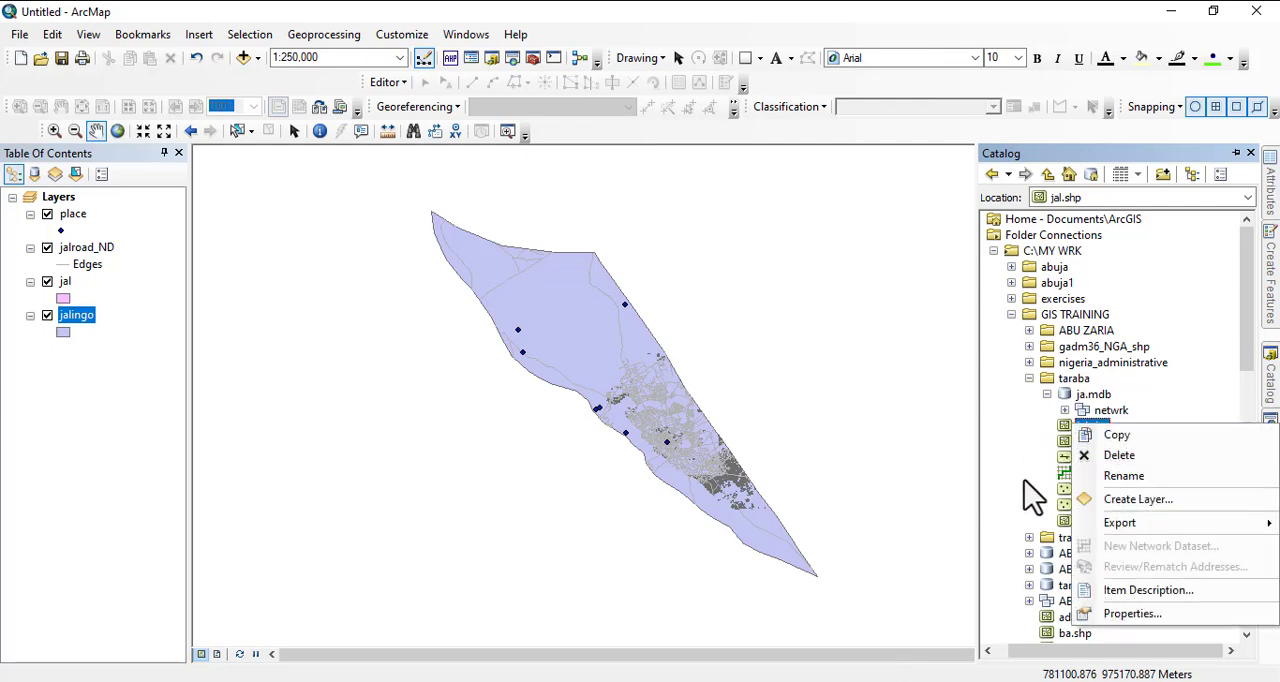
mouse_move(1112, 524)
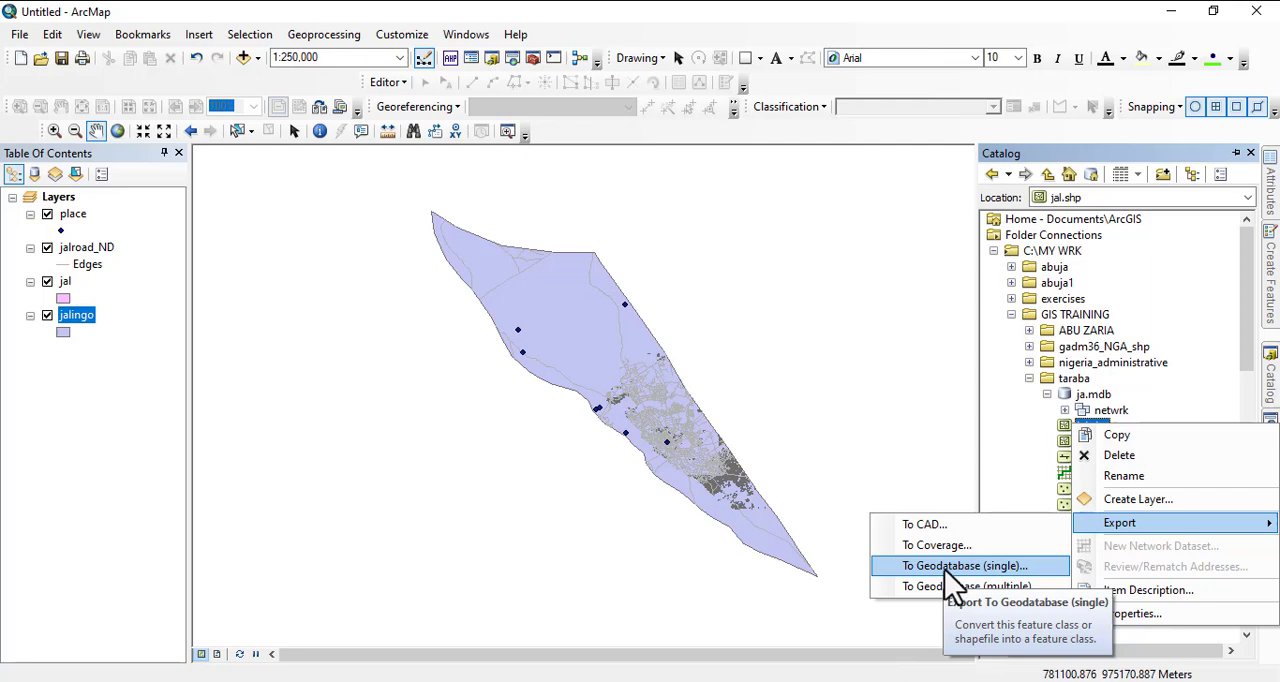
left_click(1018, 484)
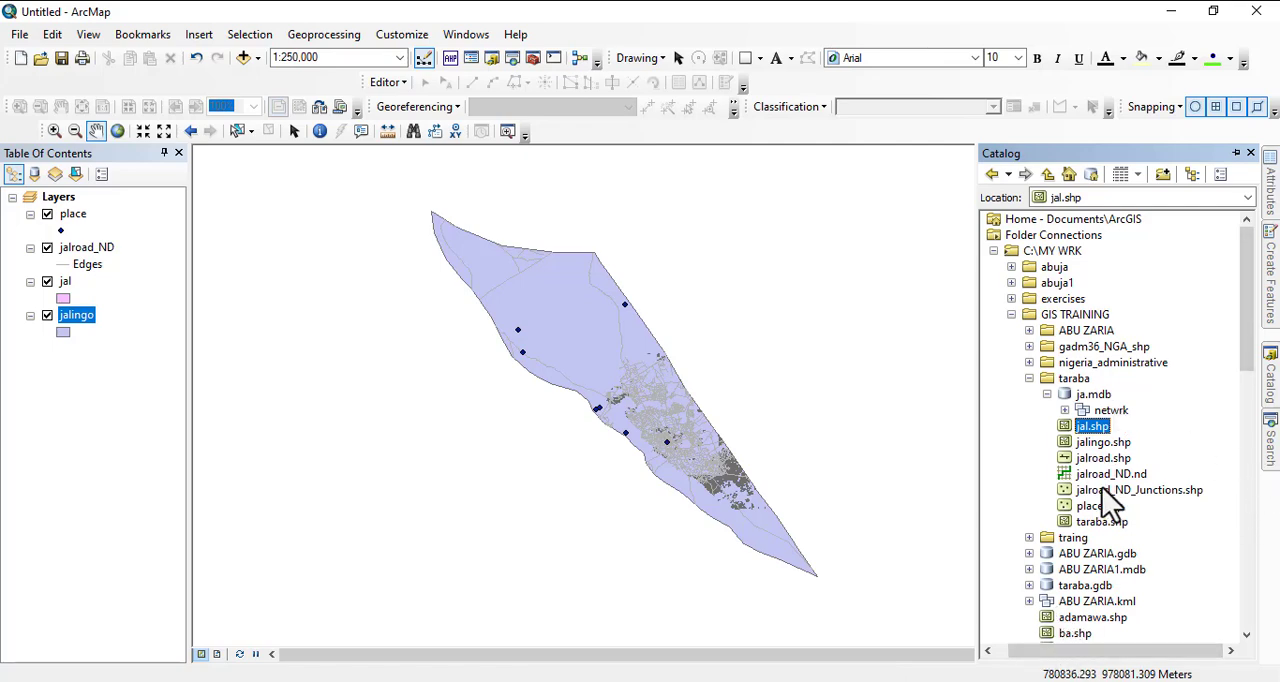
- Start a single geodatabase export of jalroad.shp and browse into ja.mdb for its output location
right_click(1098, 461)
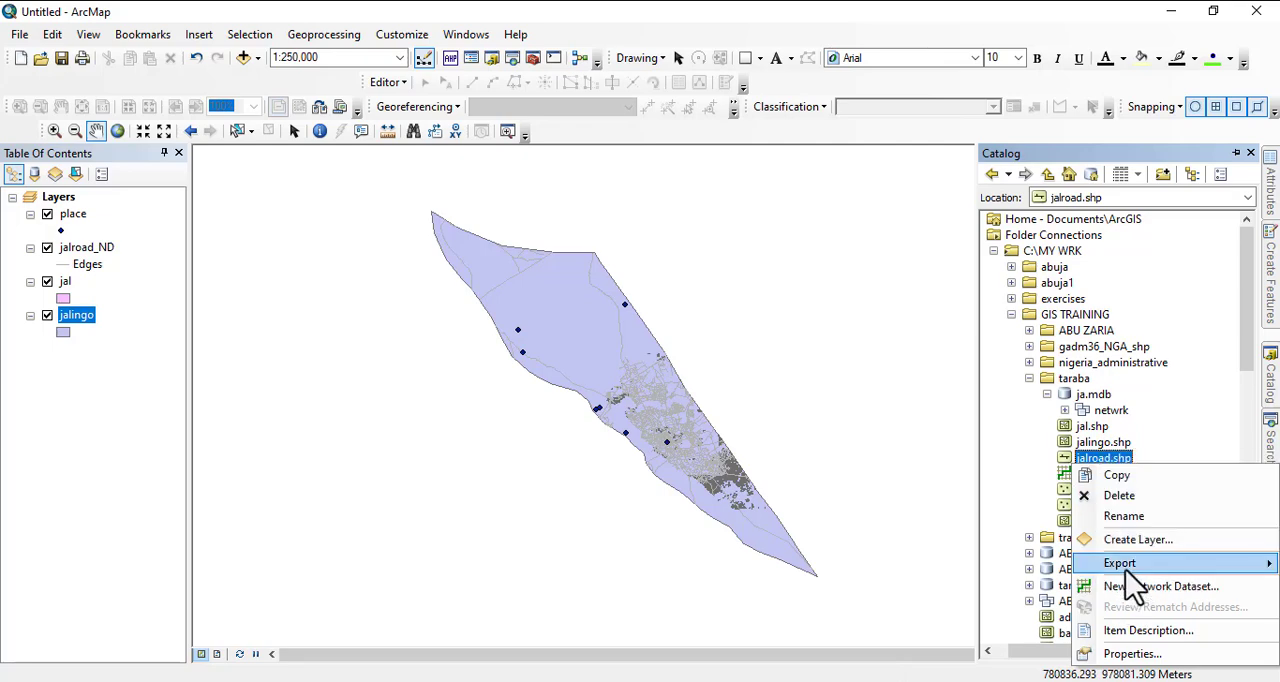
mouse_move(1132, 579)
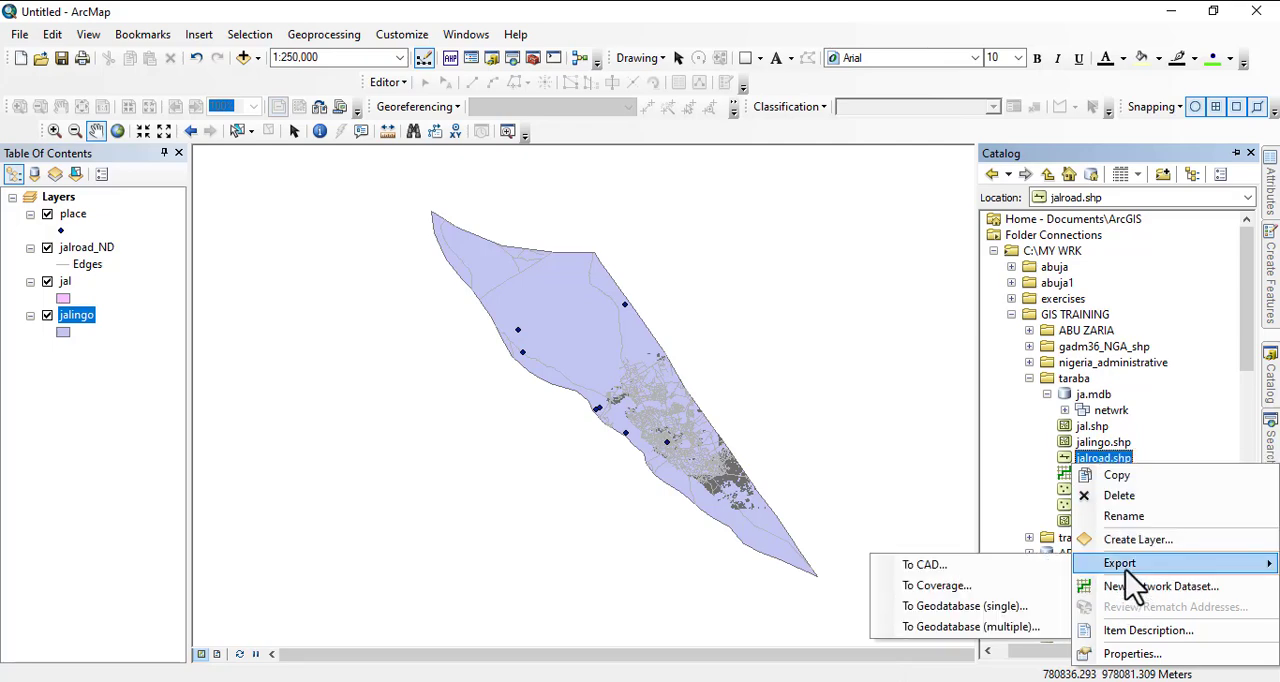
left_click(985, 607)
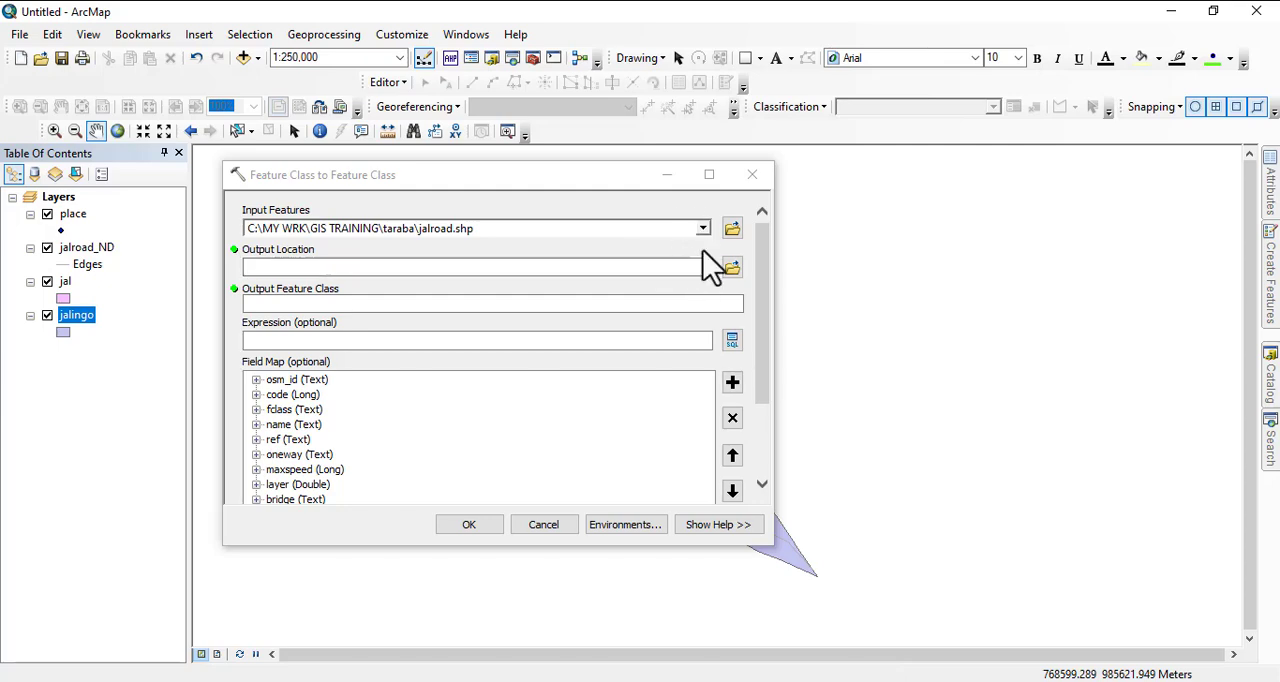
left_click(731, 268)
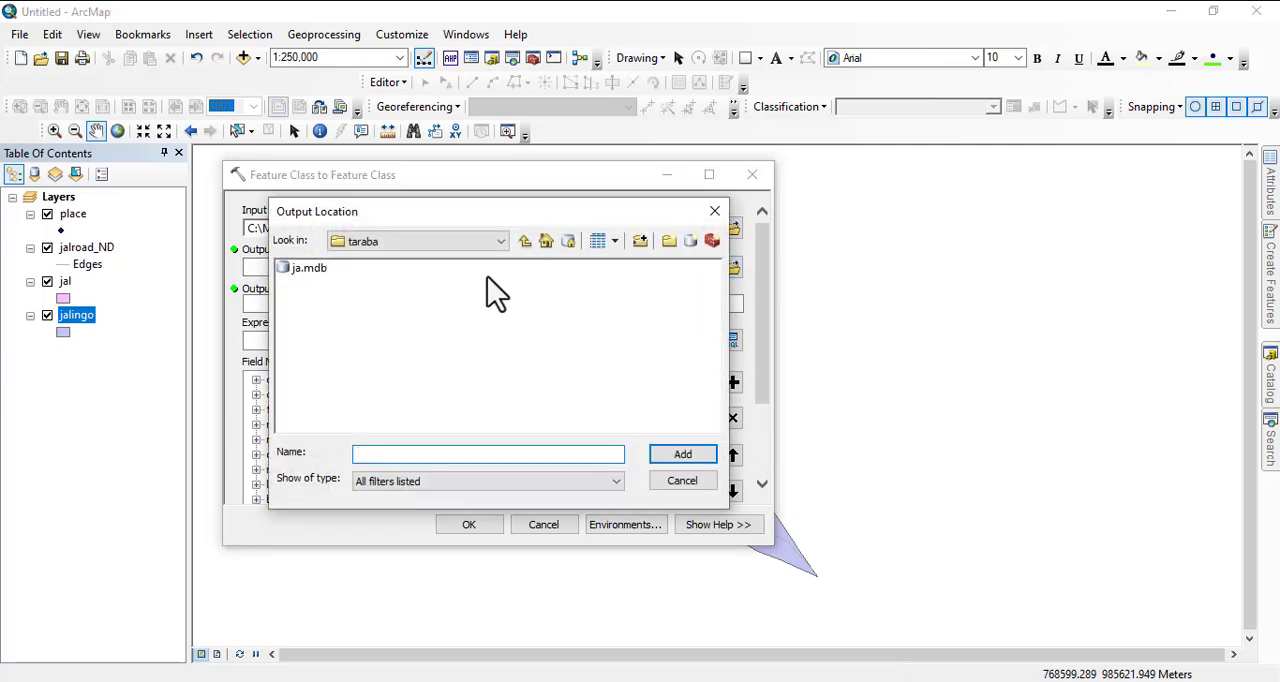
double_click(308, 268)
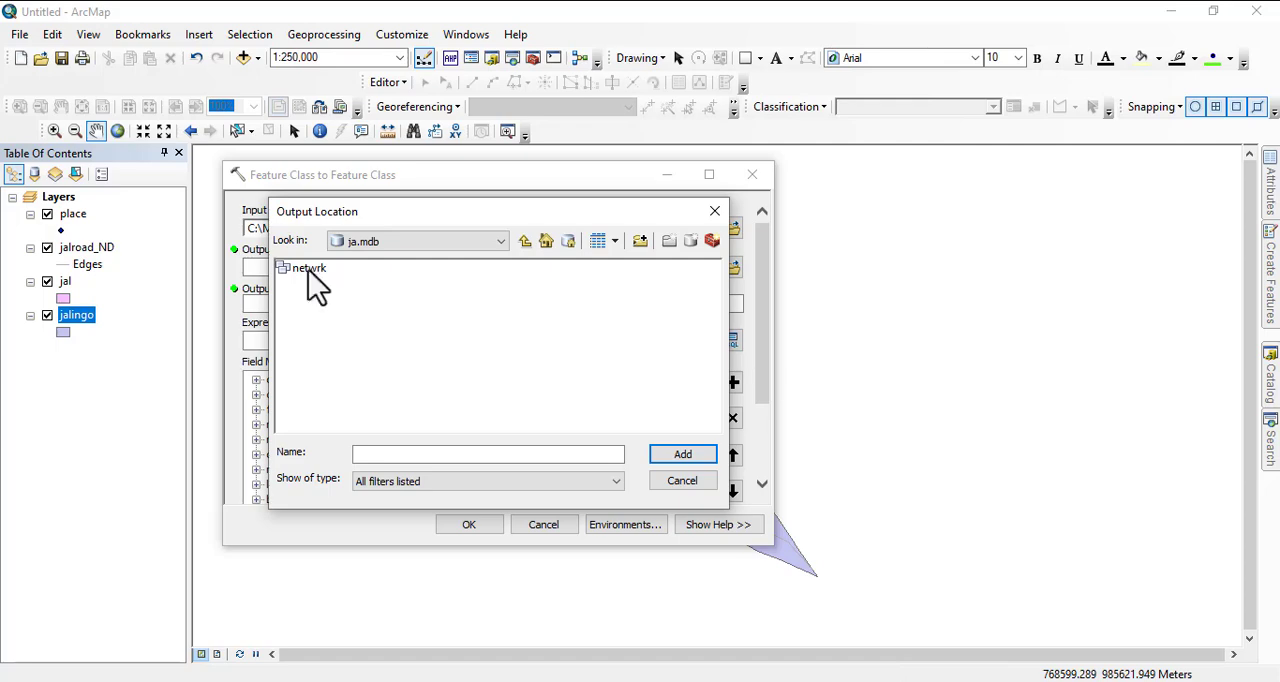
- Try to set an object named rd inside the netwrk dataset as the output location, then return to ja.mdb
double_click(308, 268)
left_click(470, 456)
type("r")
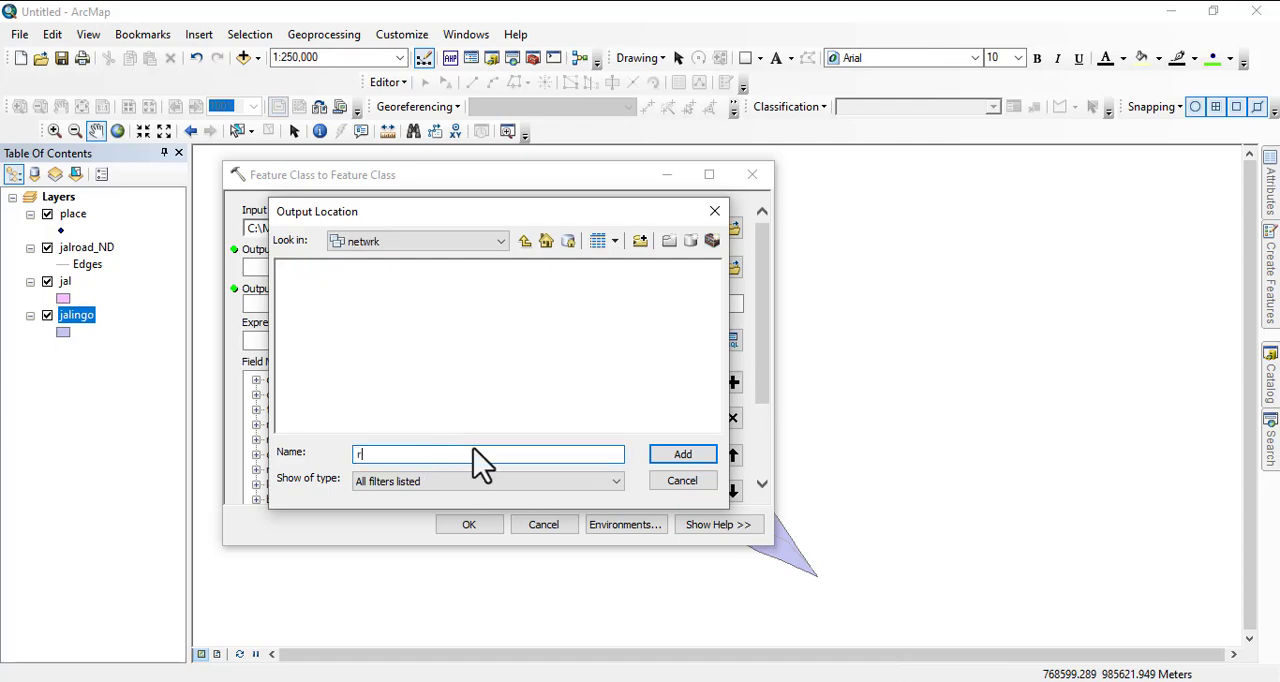
type("d")
left_click(671, 461)
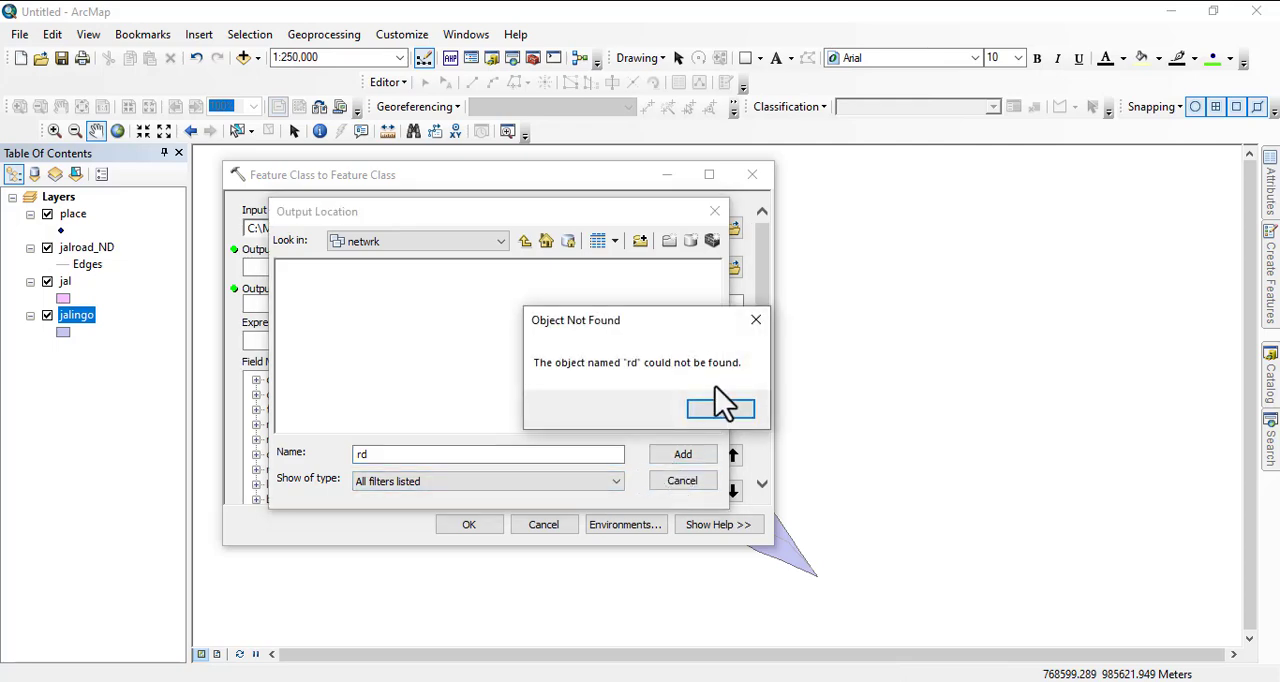
left_click(727, 413)
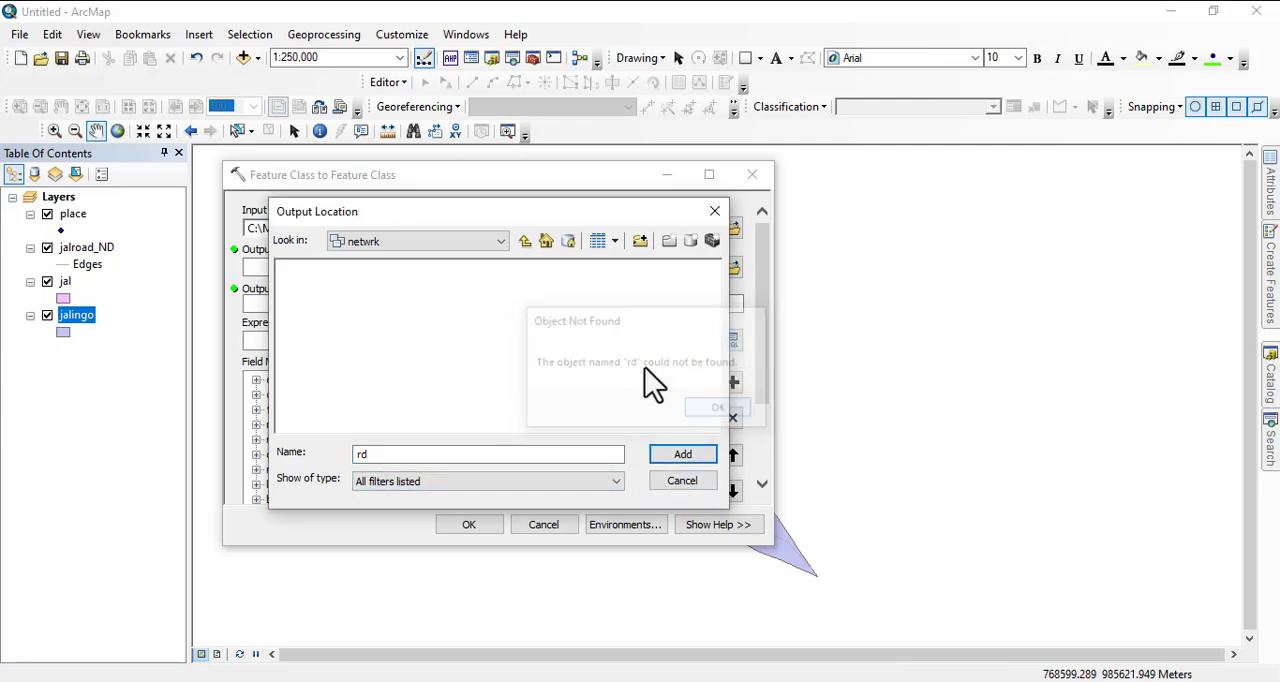
left_click(523, 240)
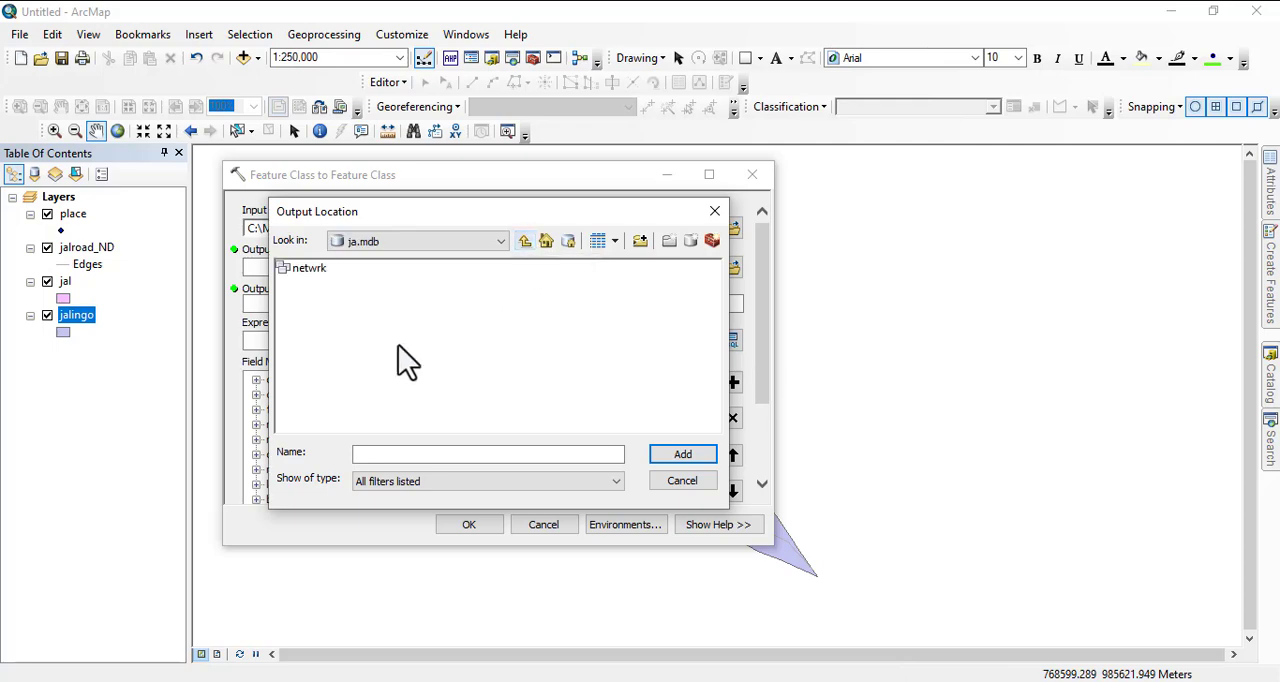
- Set the netwrk dataset as the output location, name the output feature class rd and run the export
left_click(302, 268)
left_click(672, 456)
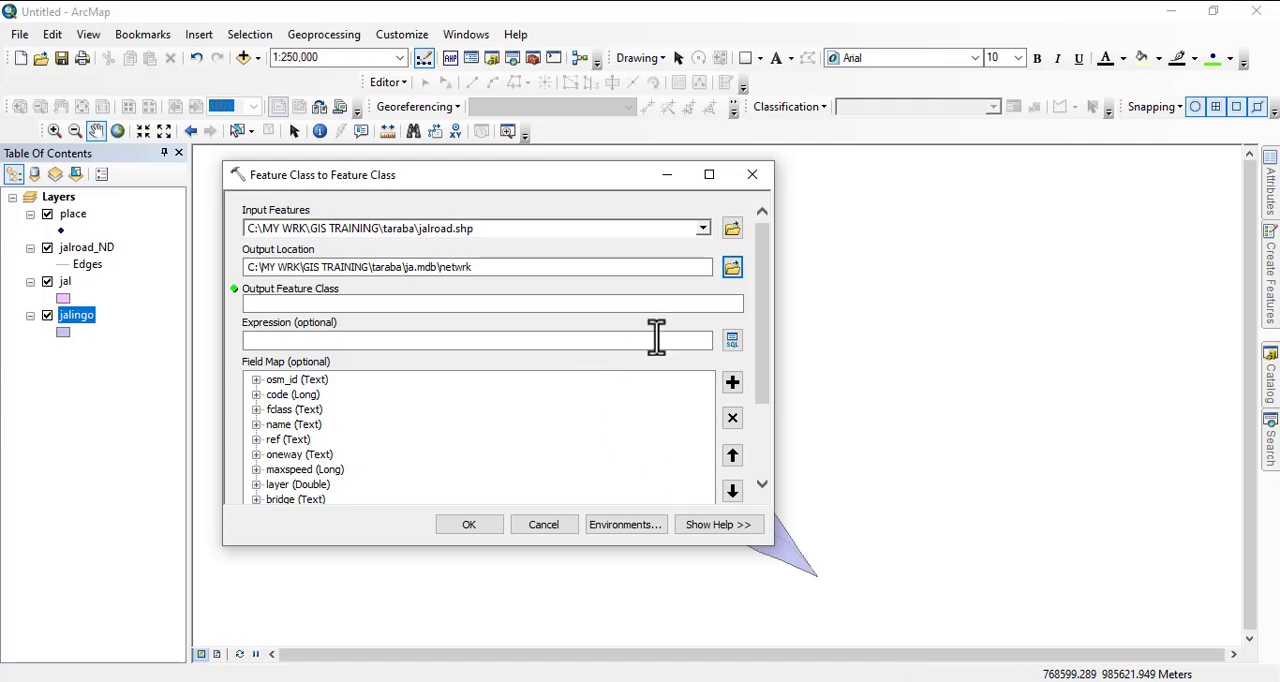
left_click(592, 305)
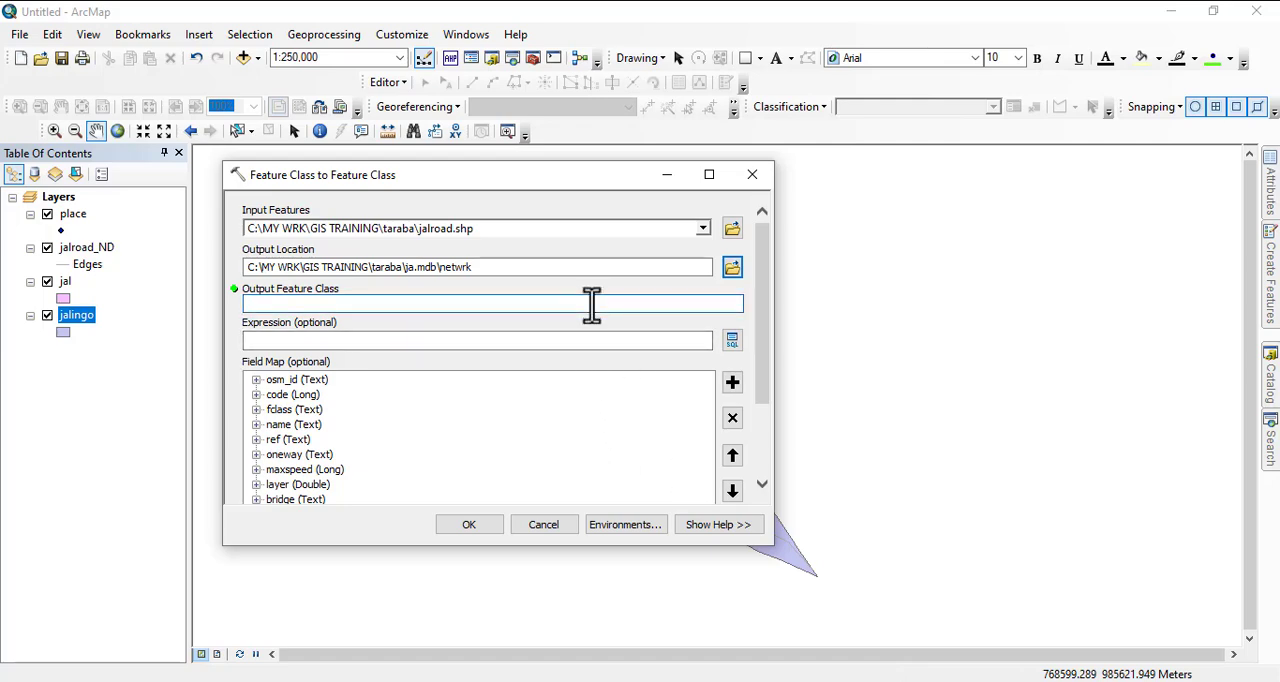
type("rd")
left_click(470, 527)
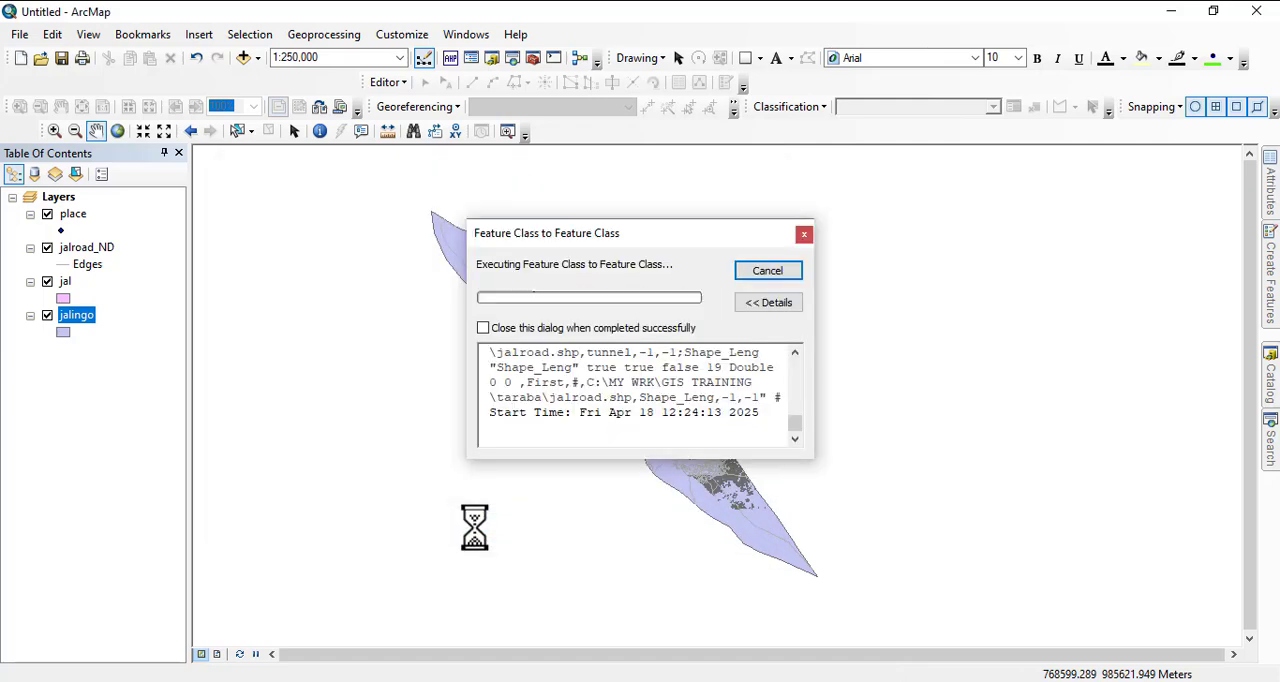
- Dismiss the export progress window and remove the jal layer from the map
left_click(745, 270)
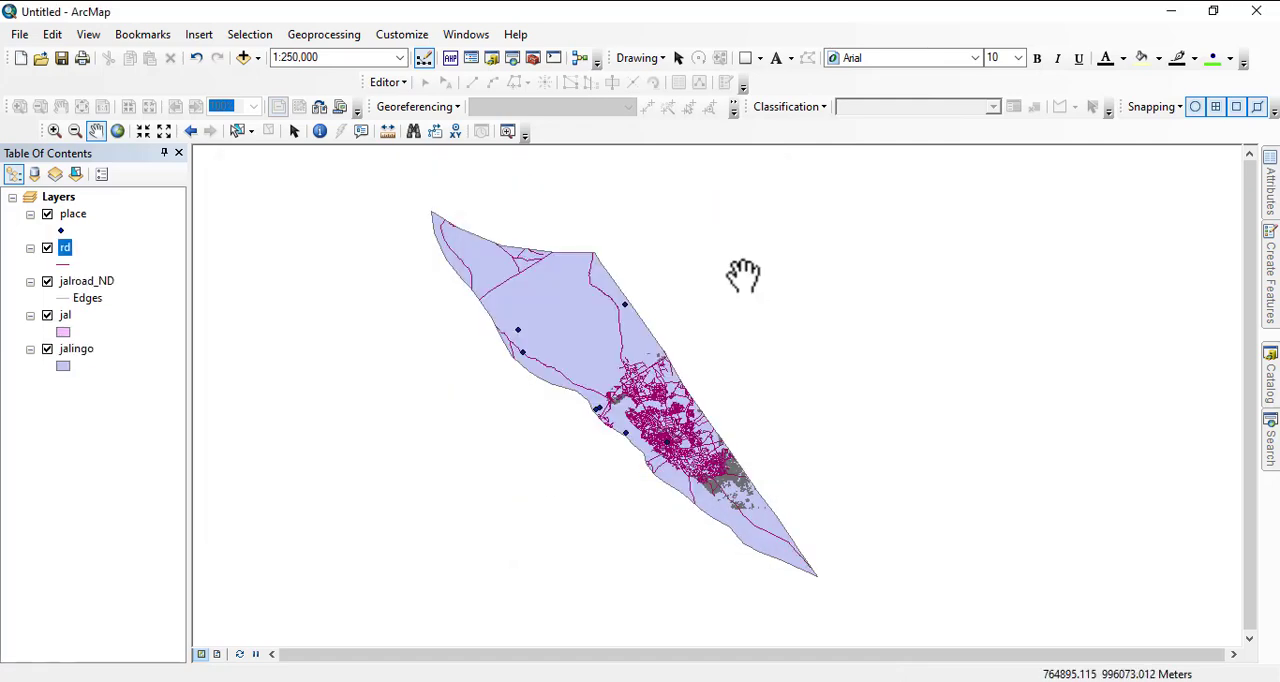
right_click(64, 316)
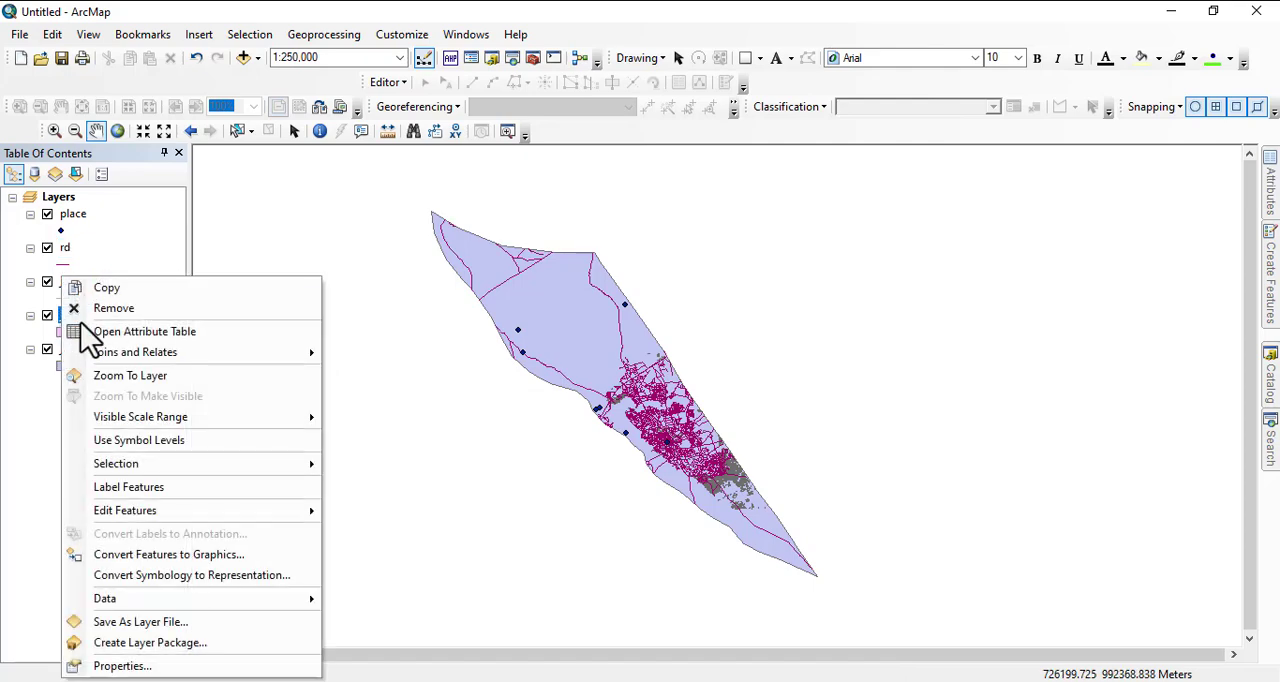
left_click(100, 310)
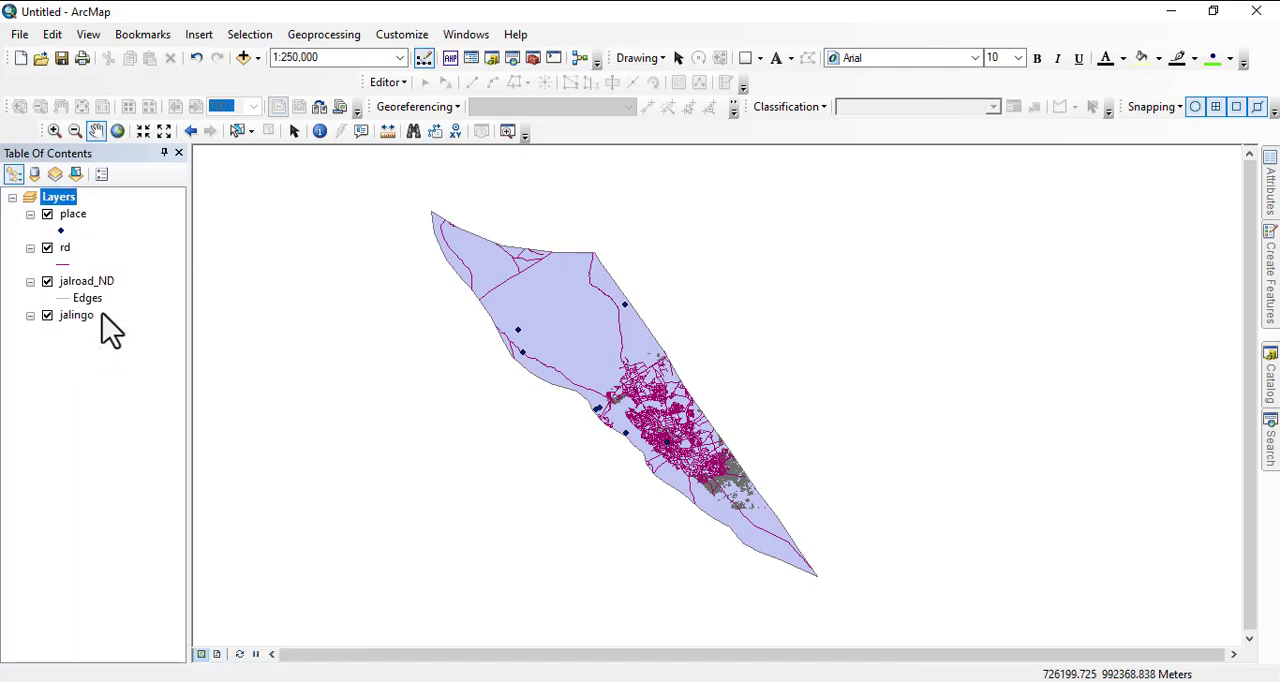
- Expand the netwrk dataset inside ja.mdb in the catalog to list its feature classes
left_click(1270, 395)
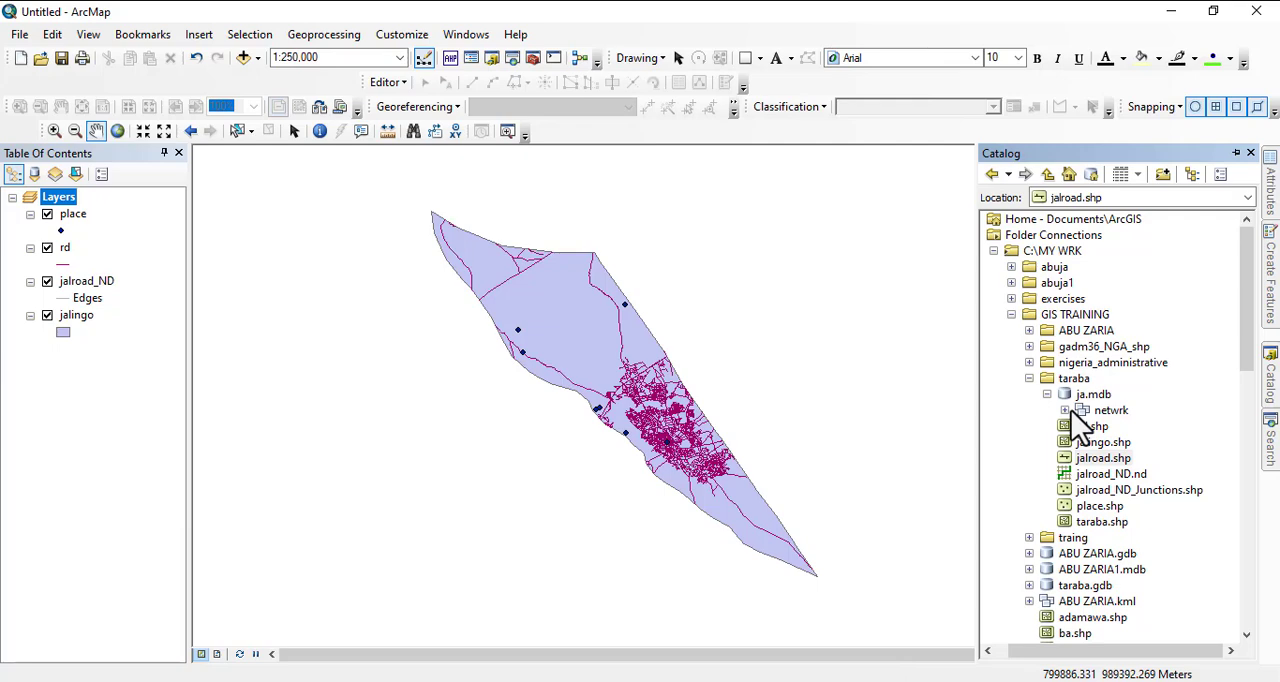
left_click(1066, 410)
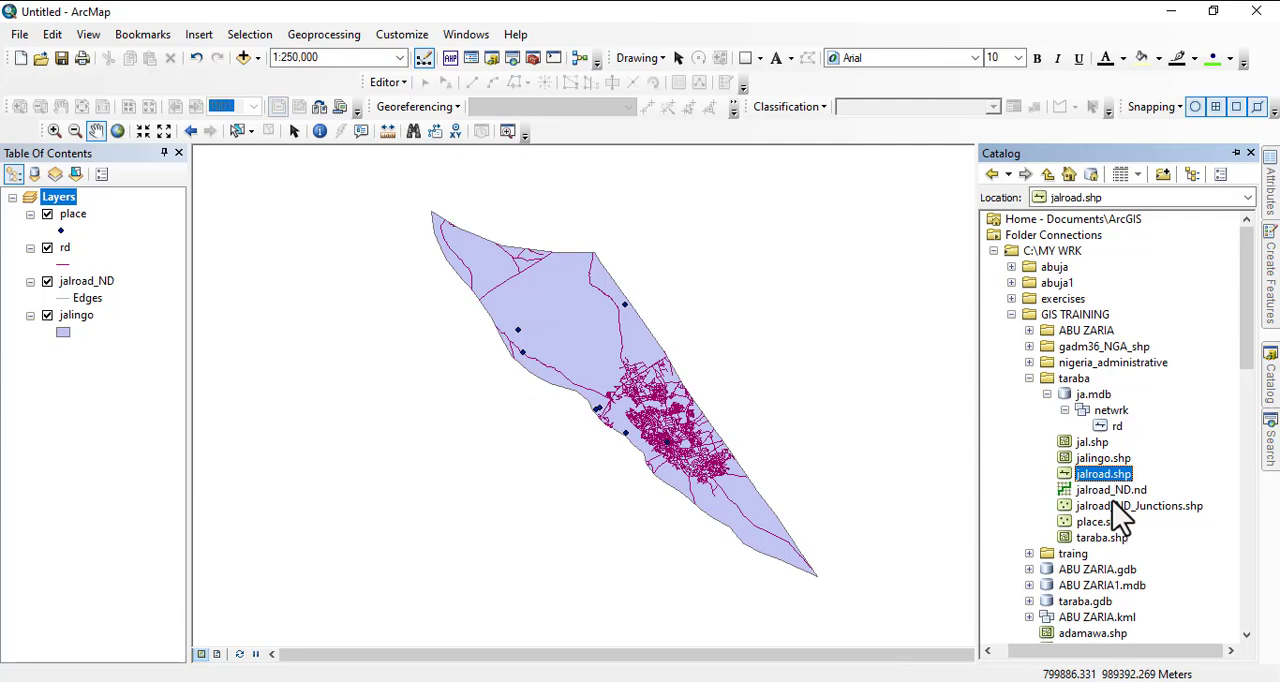
- Compare the creation commands offered for the netwrk dataset, its rd feature class and jalroad.shp
right_click(1113, 413)
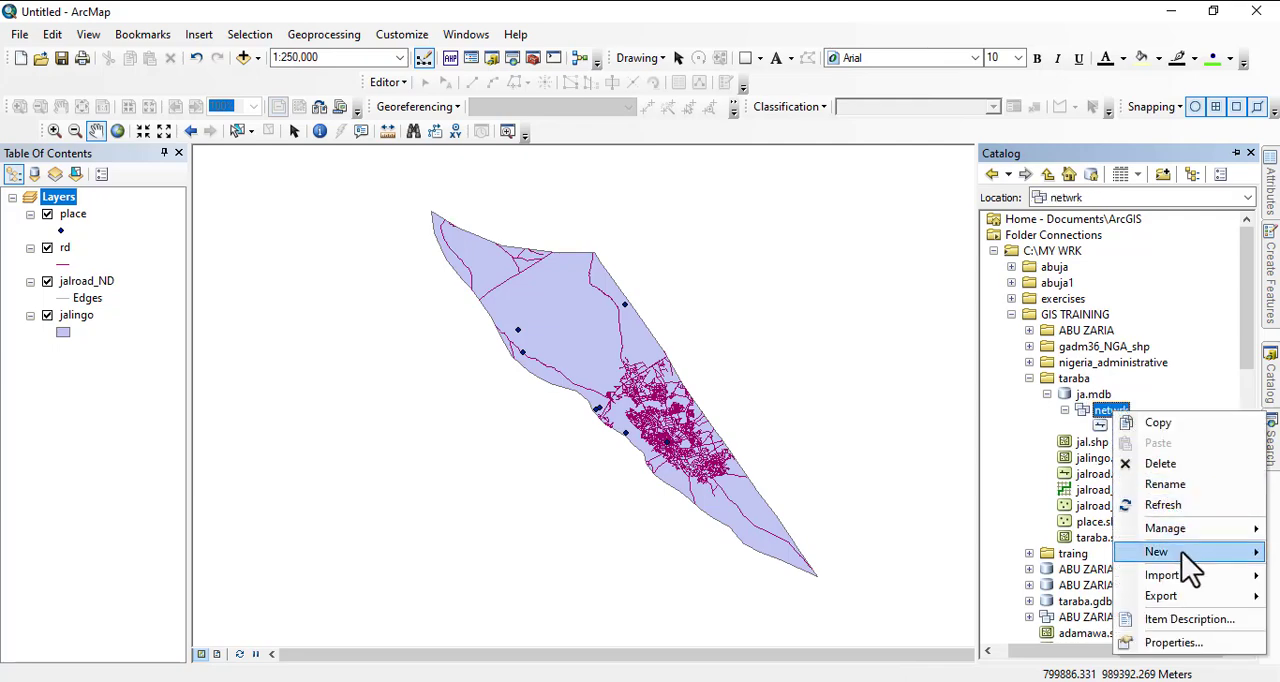
mouse_move(1182, 552)
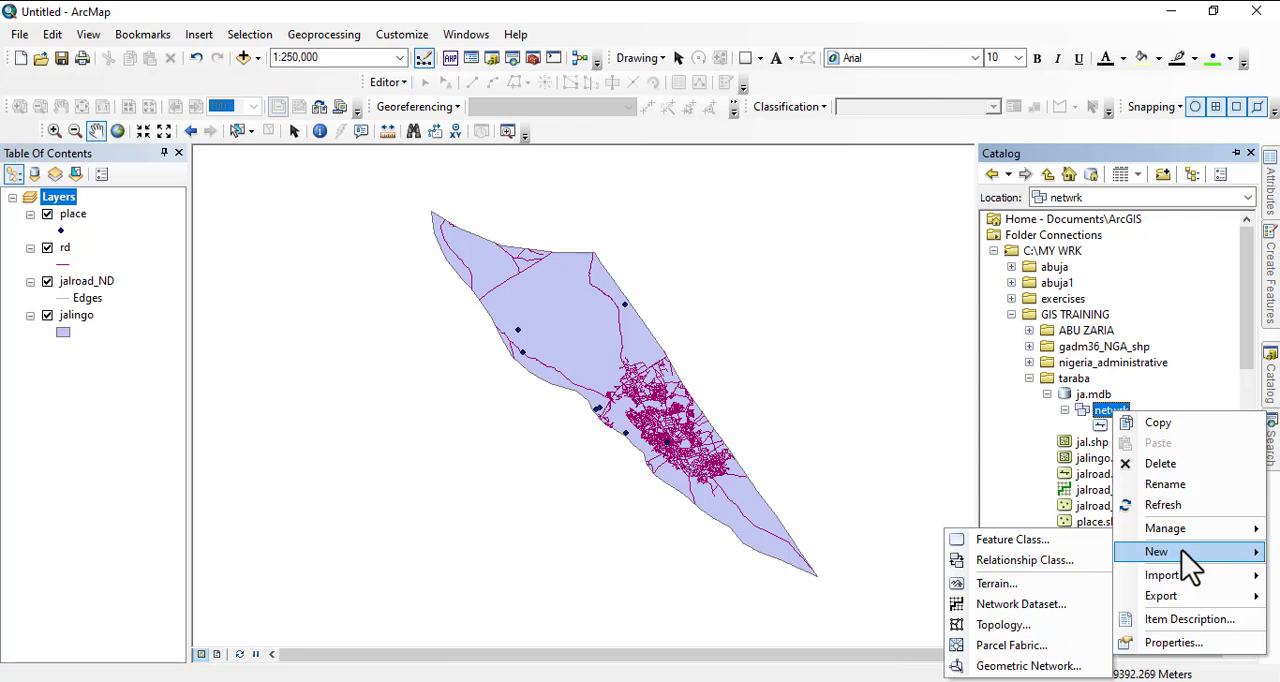
right_click(1100, 426)
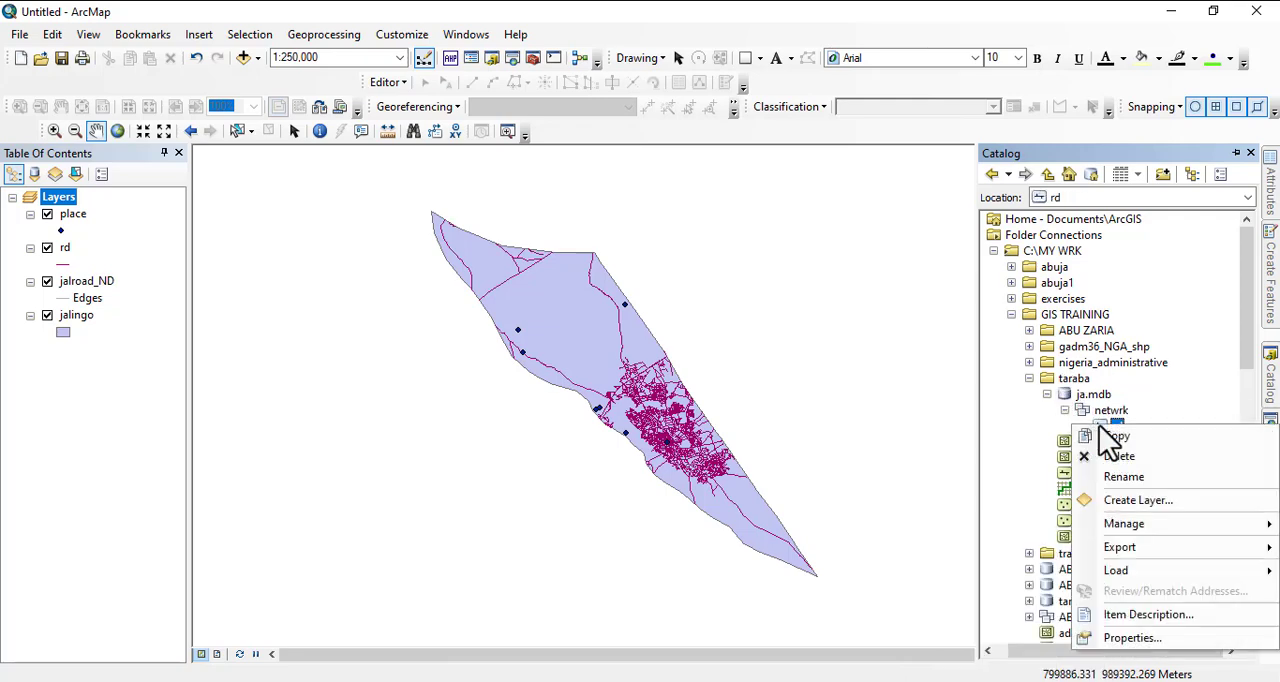
left_click(1019, 401)
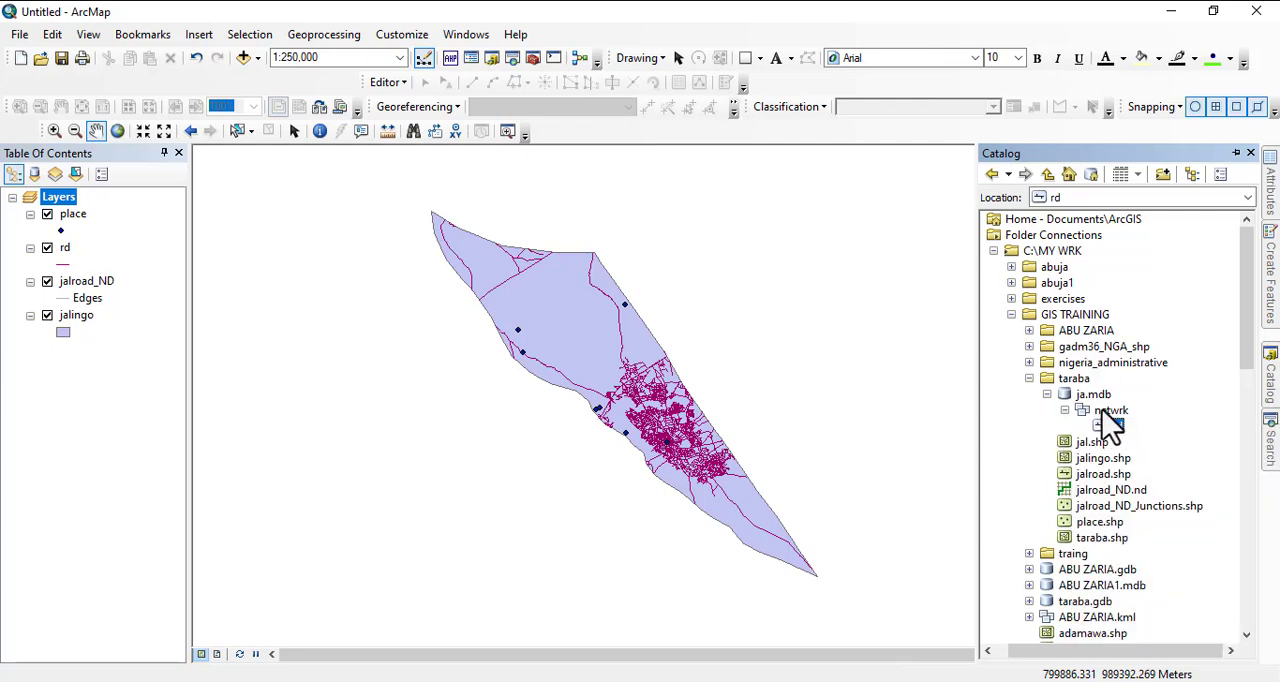
right_click(1117, 440)
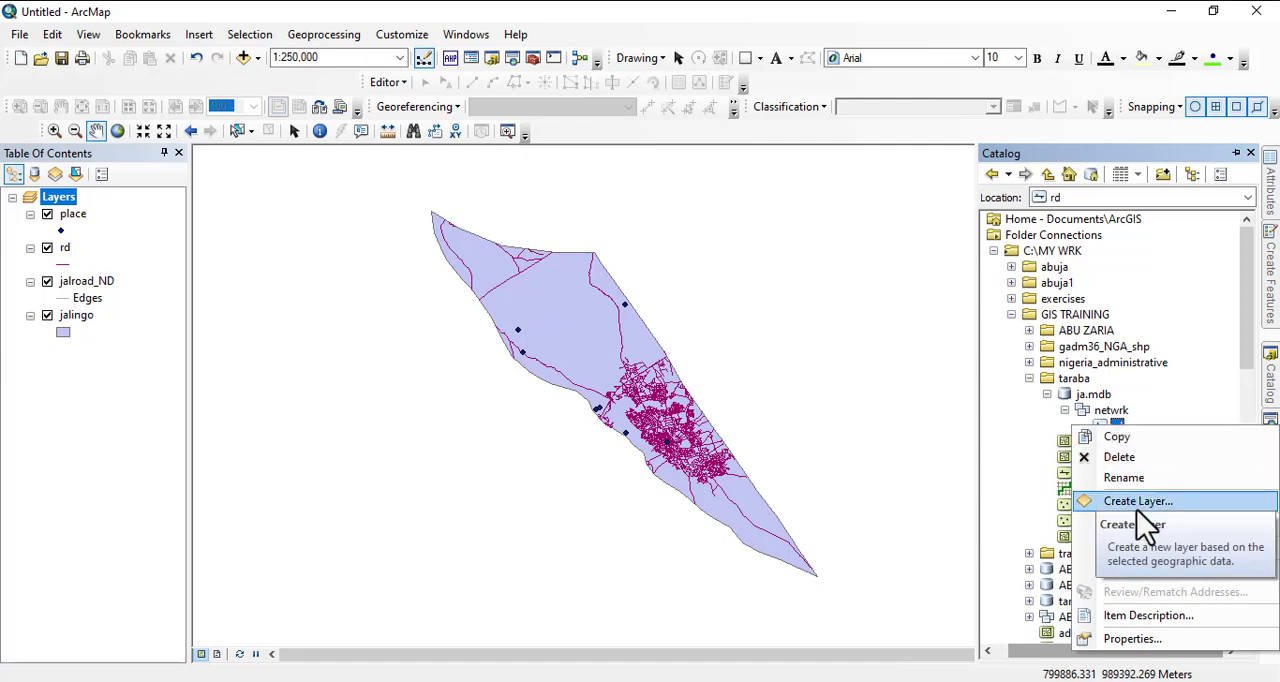
left_click(1105, 438)
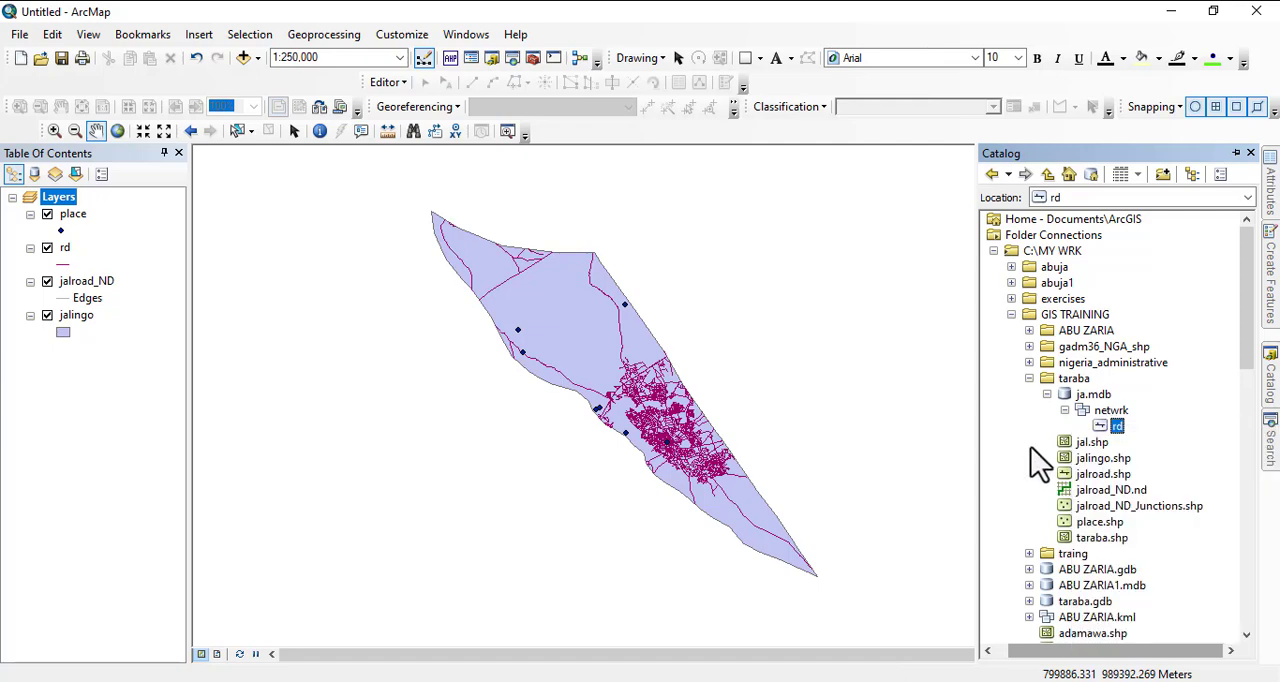
right_click(1117, 428)
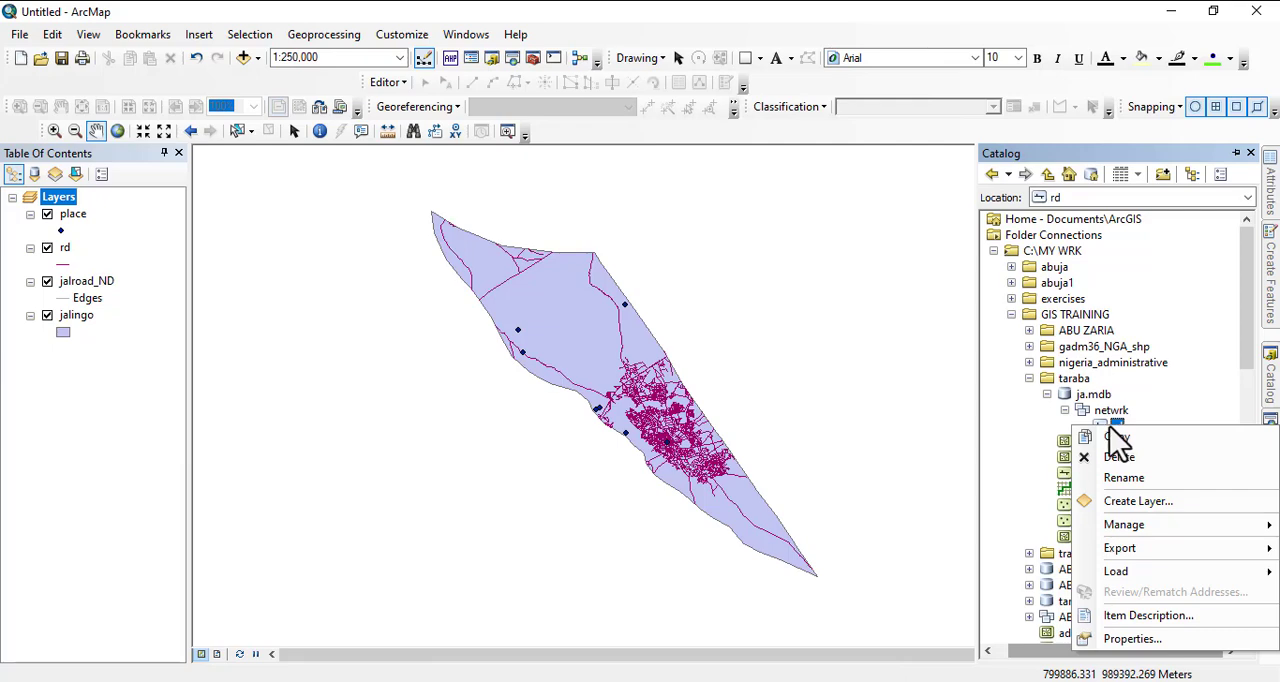
left_click(1102, 412)
right_click(1108, 425)
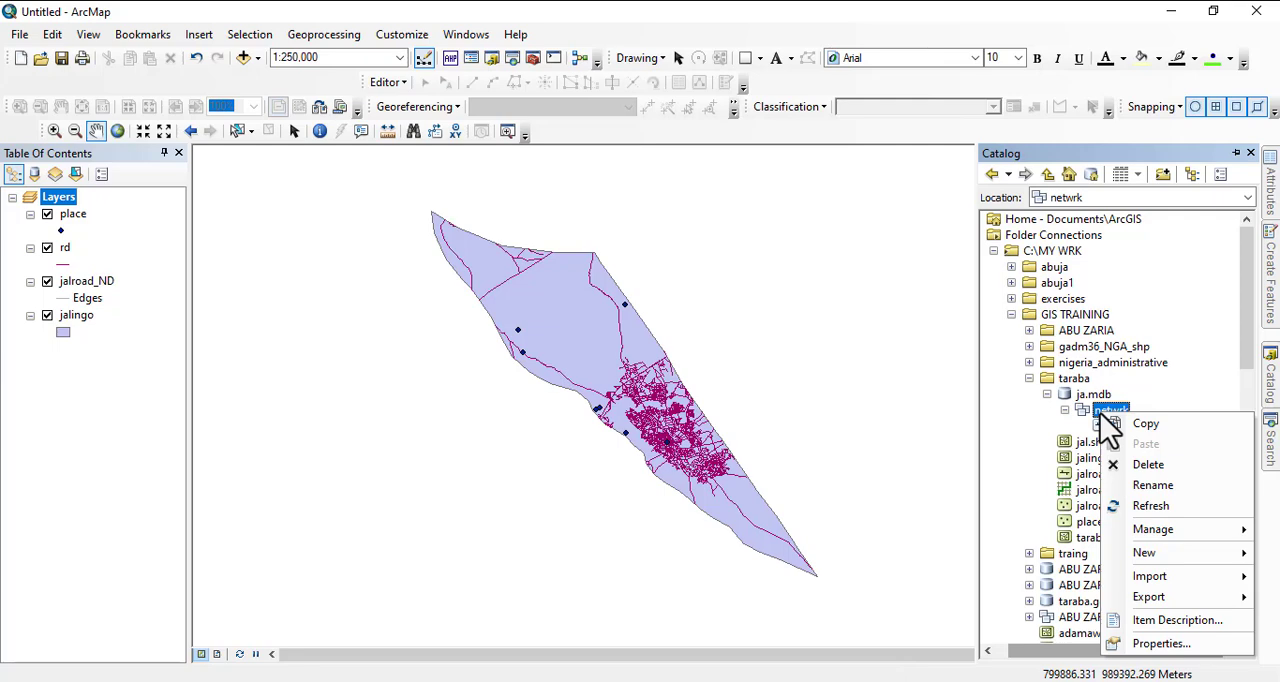
mouse_move(1180, 560)
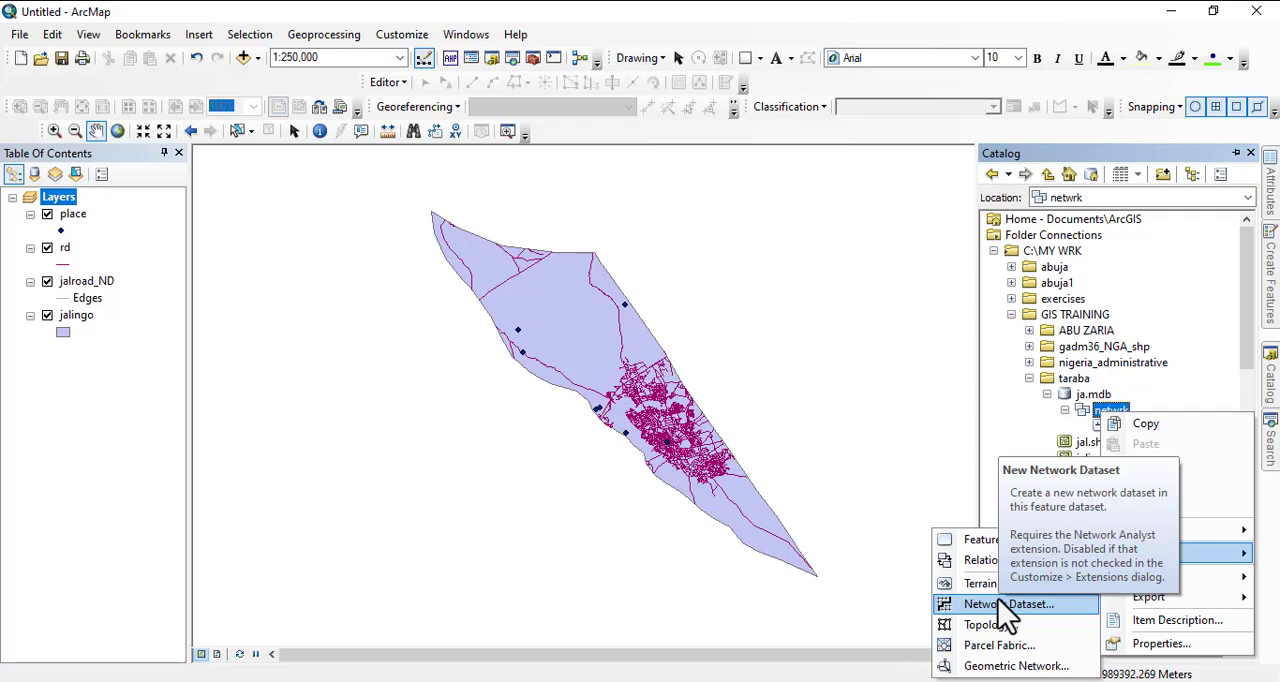
left_click(988, 464)
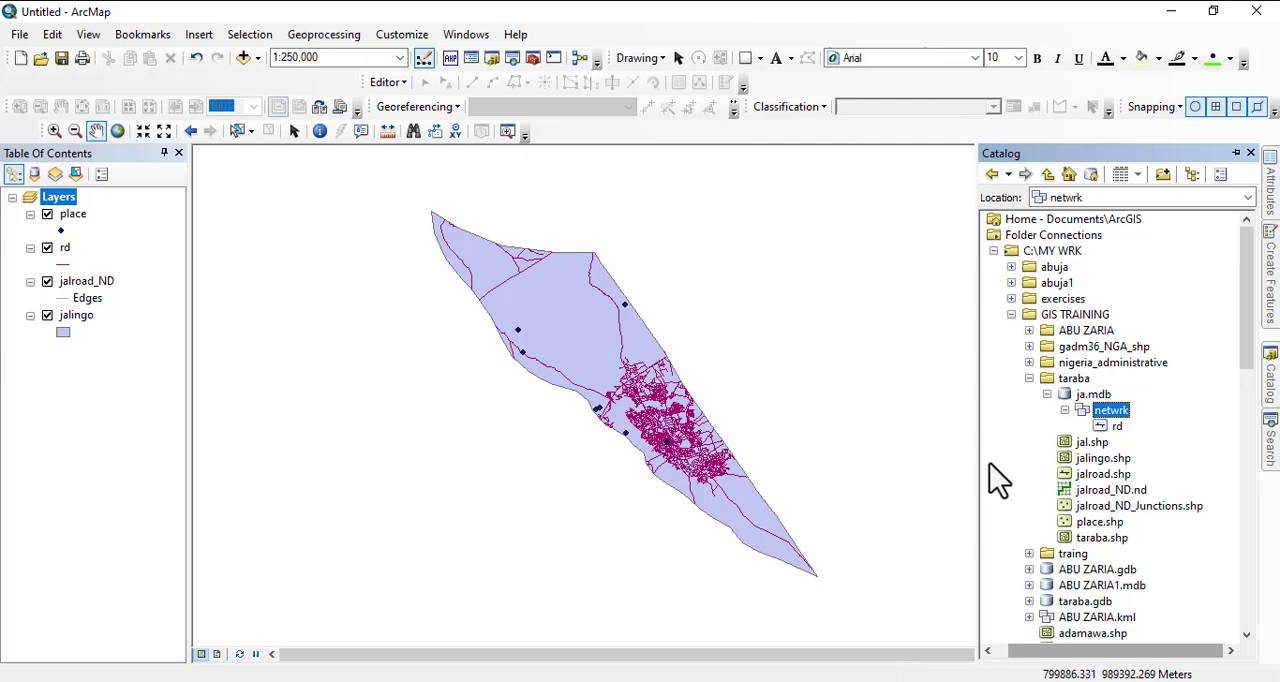
right_click(1097, 474)
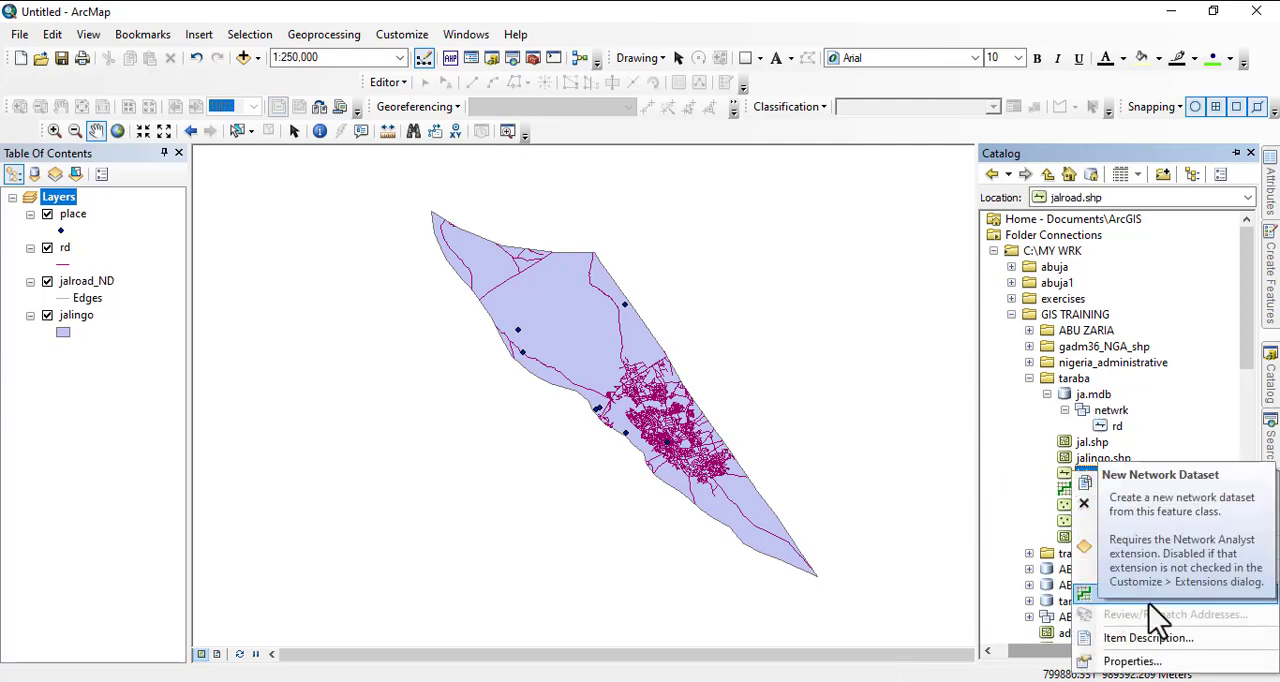
- Start a new network dataset in netwrk named netwrk_ND, version 10.1, with rd participating and global turns modelled
right_click(1103, 425)
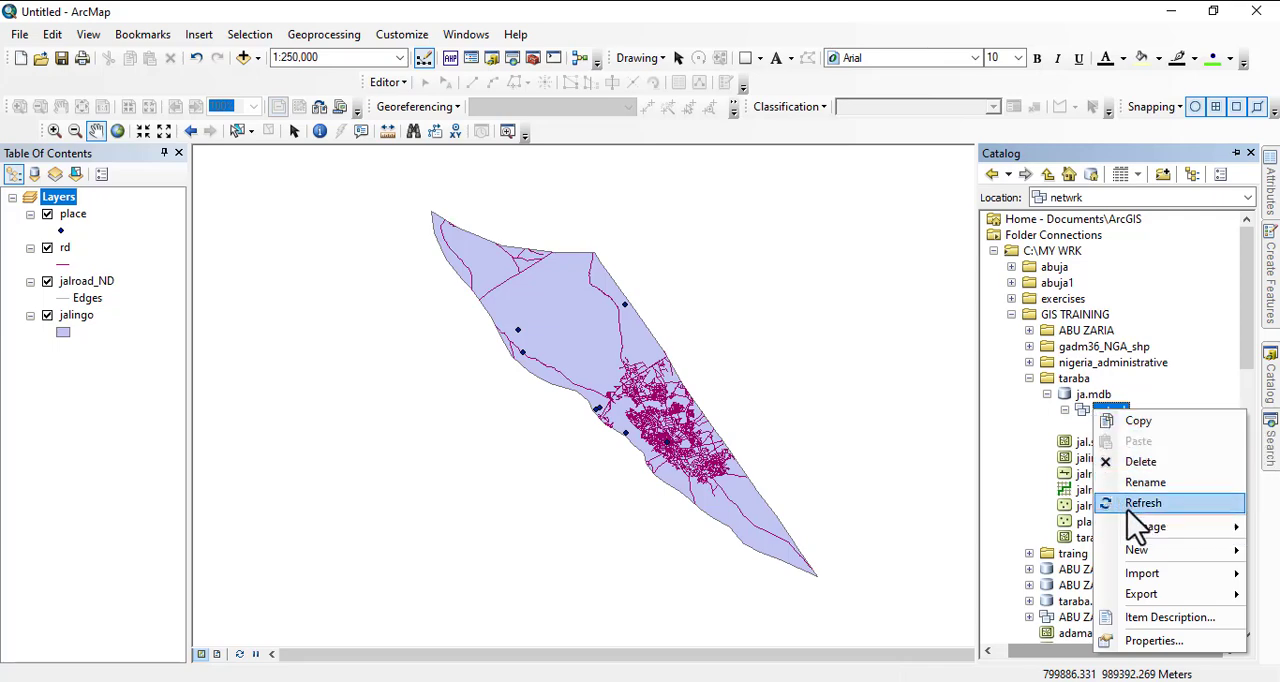
mouse_move(1140, 556)
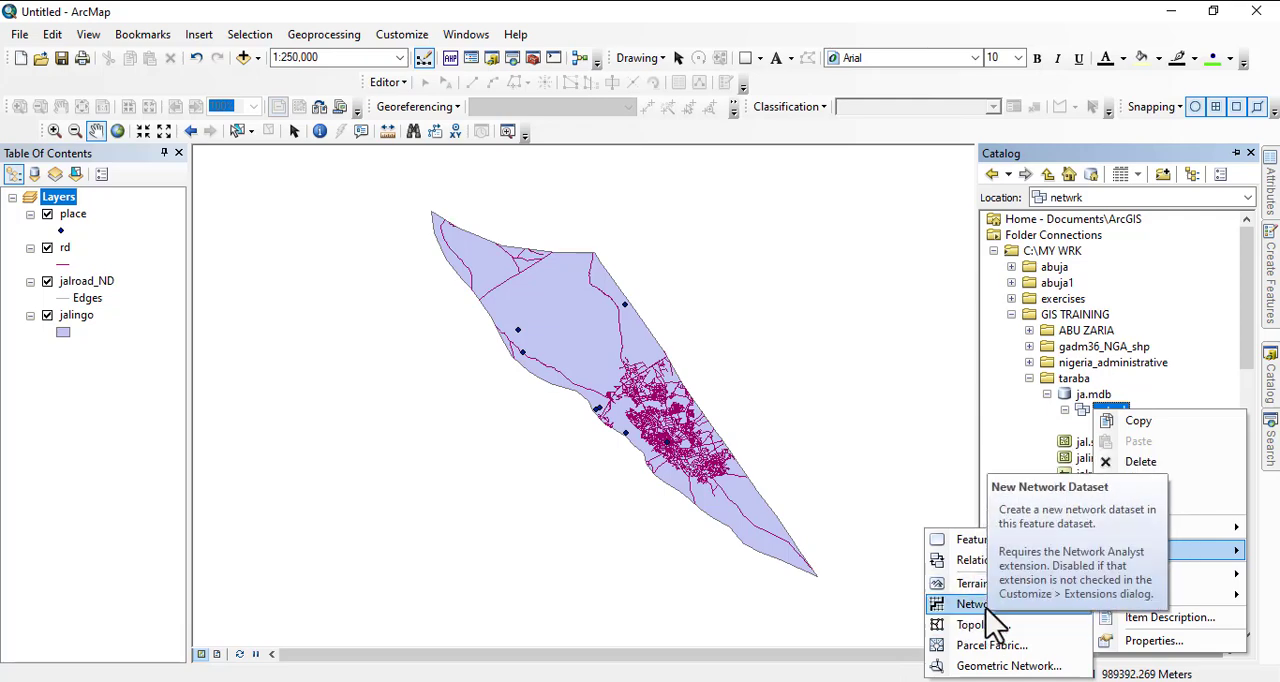
left_click(983, 602)
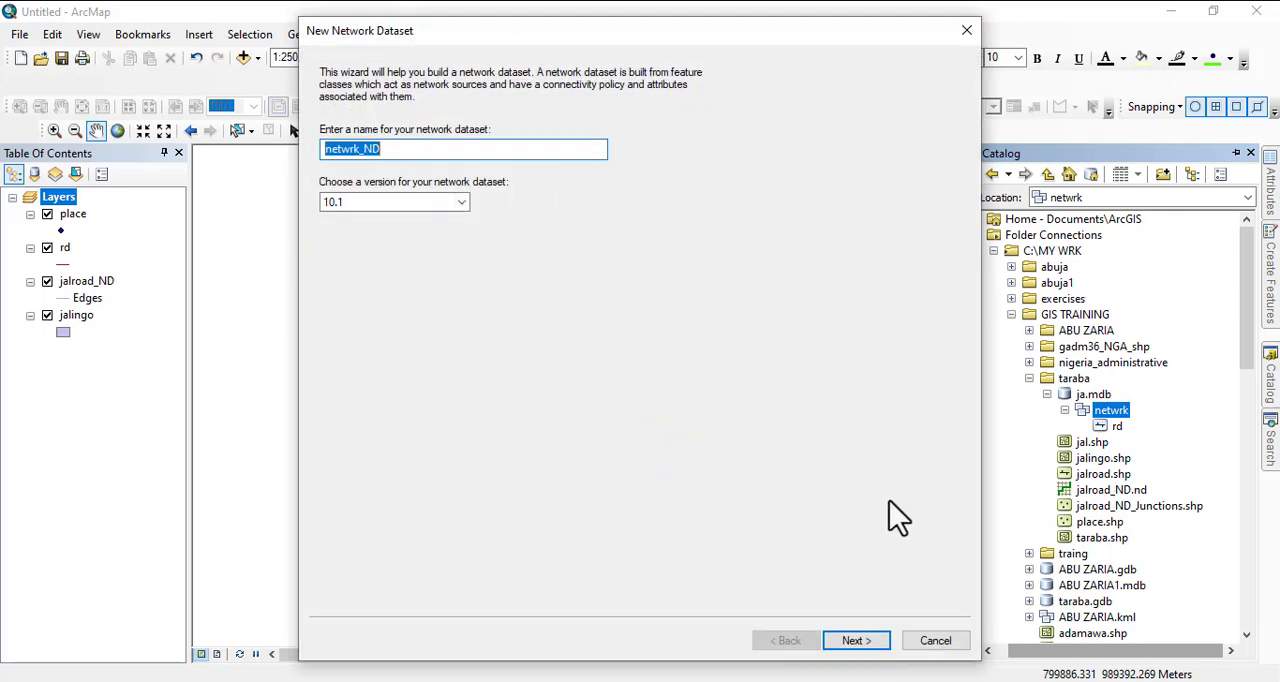
left_click(853, 642)
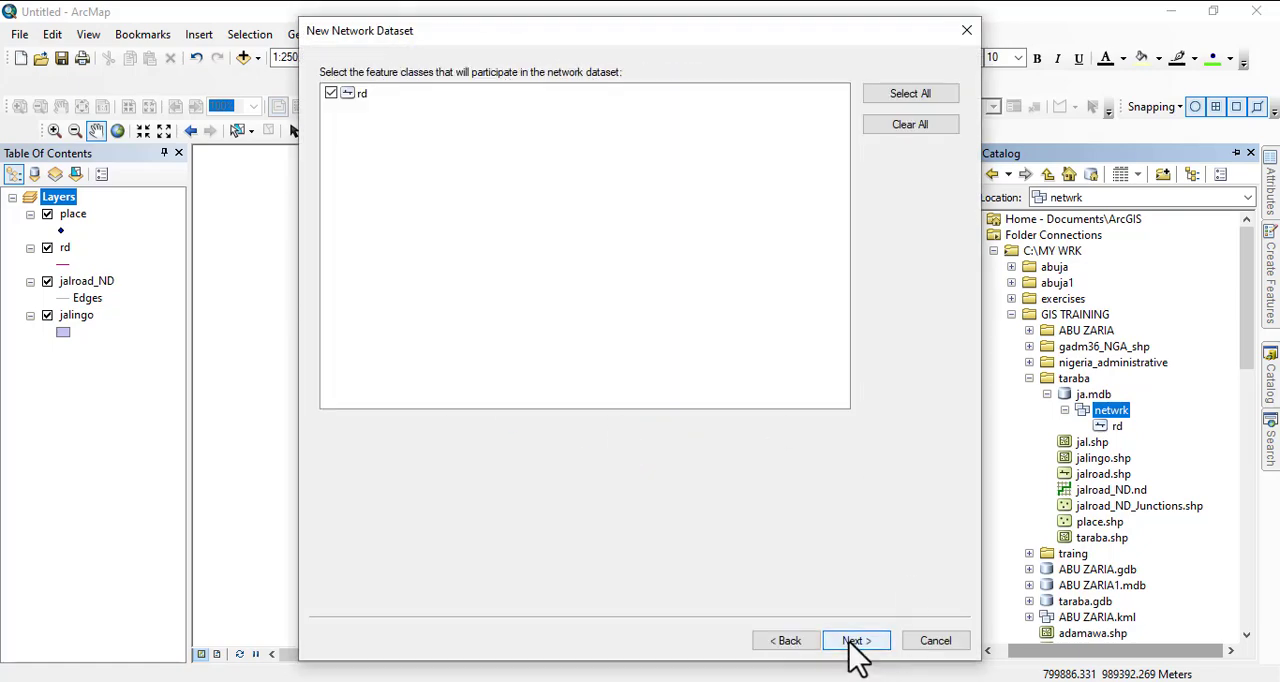
left_click(853, 642)
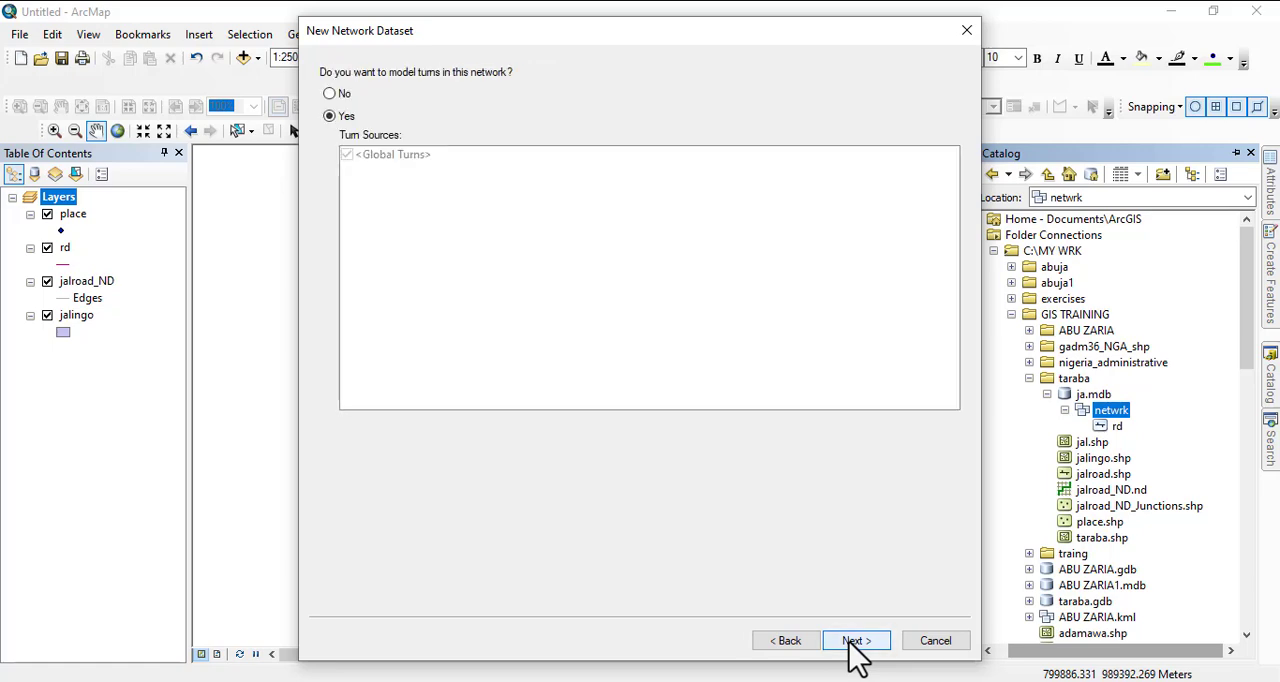
left_click(853, 642)
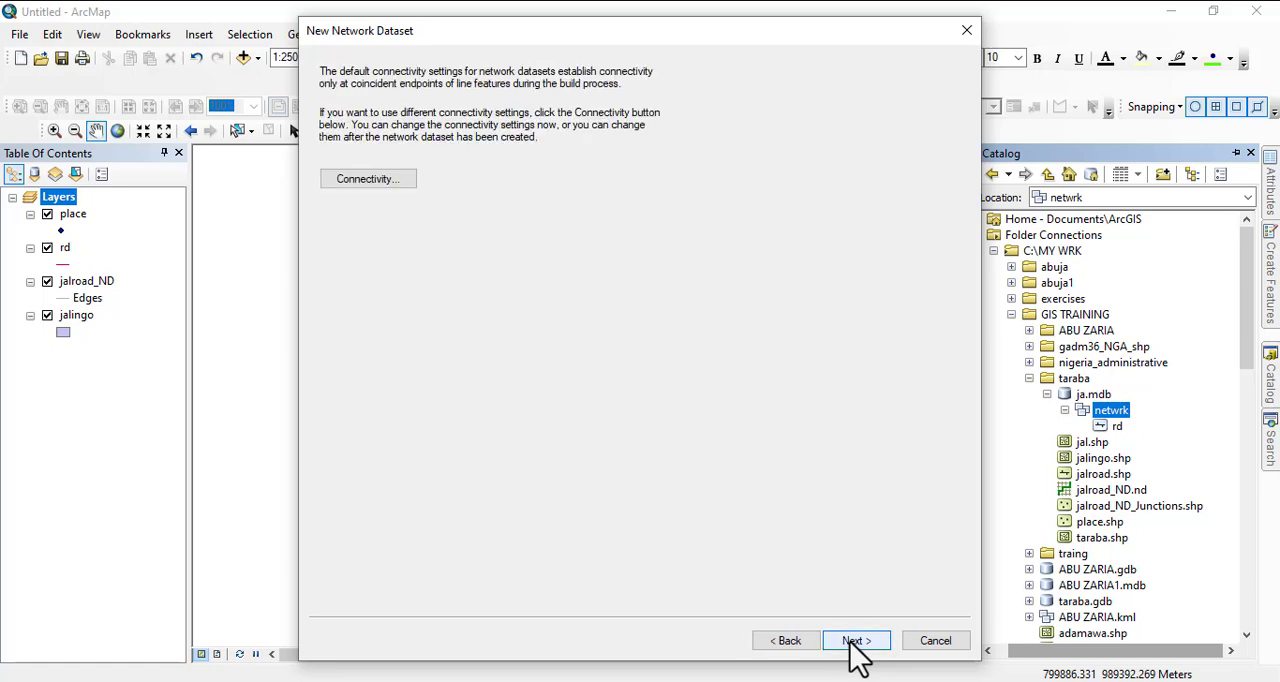
- Keep the default connectivity, leave the travel mode empty, keep driving directions enabled and finish creating the network dataset
left_click(853, 642)
left_click(853, 642)
left_click(857, 641)
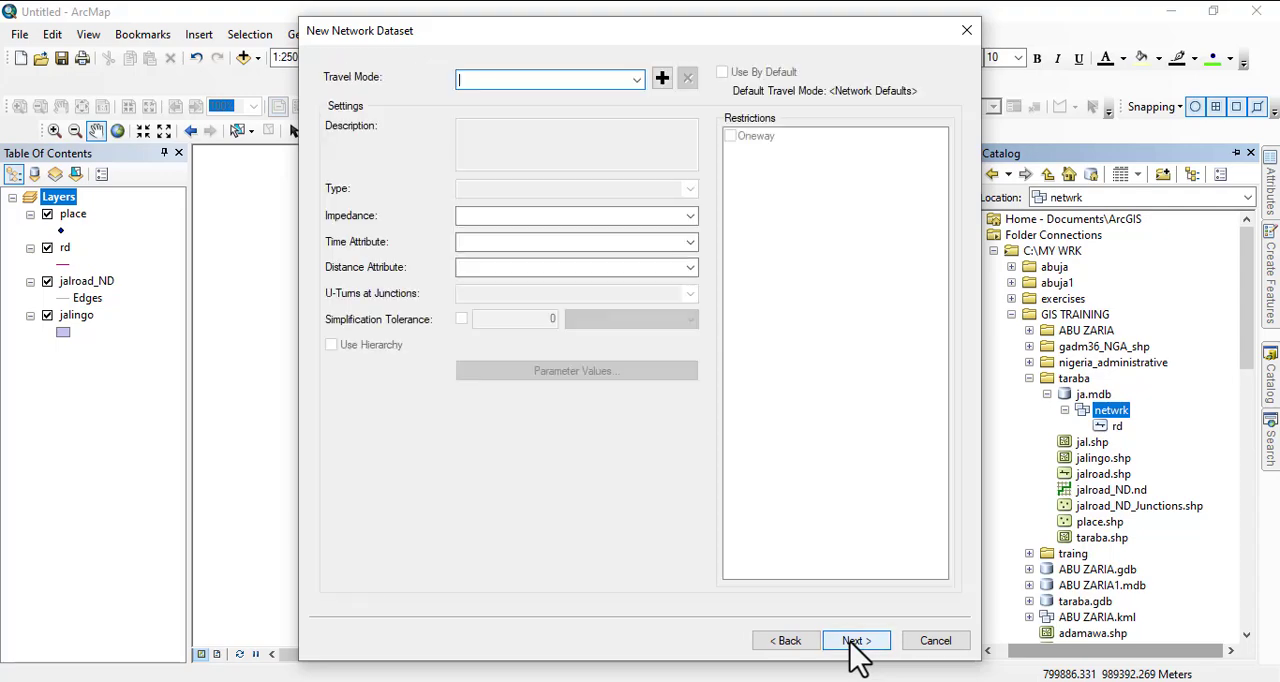
left_click(857, 641)
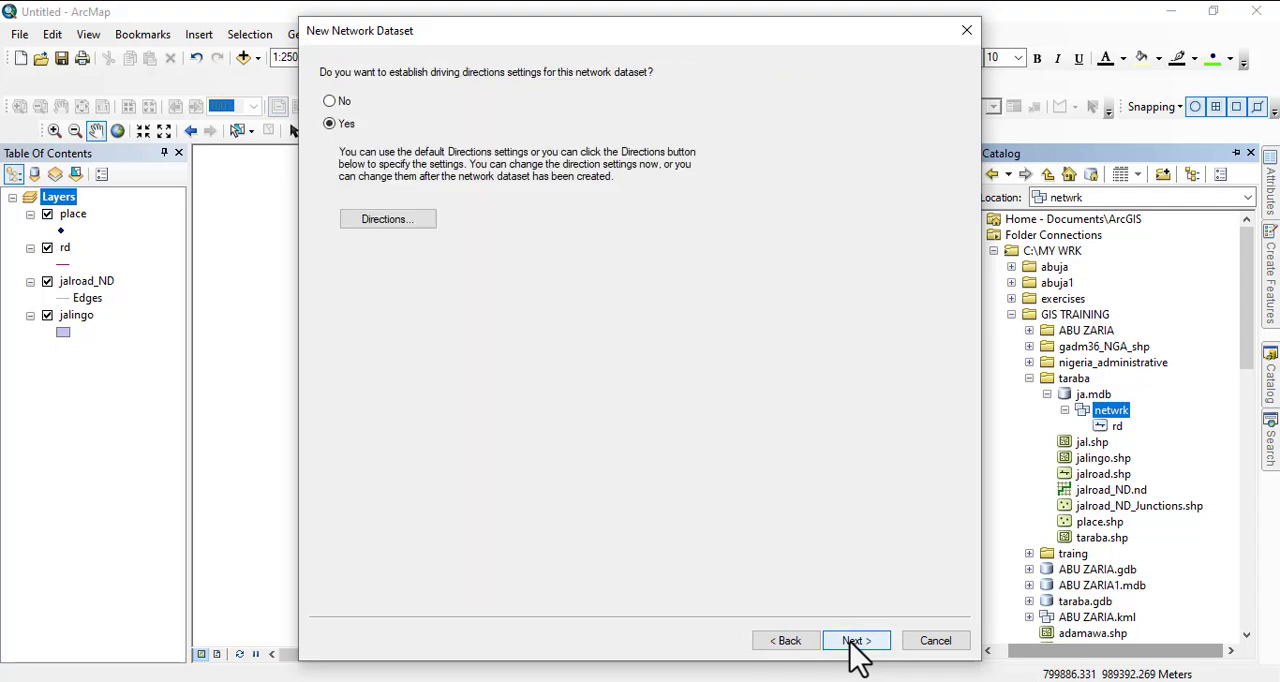
left_click(857, 641)
left_click(857, 641)
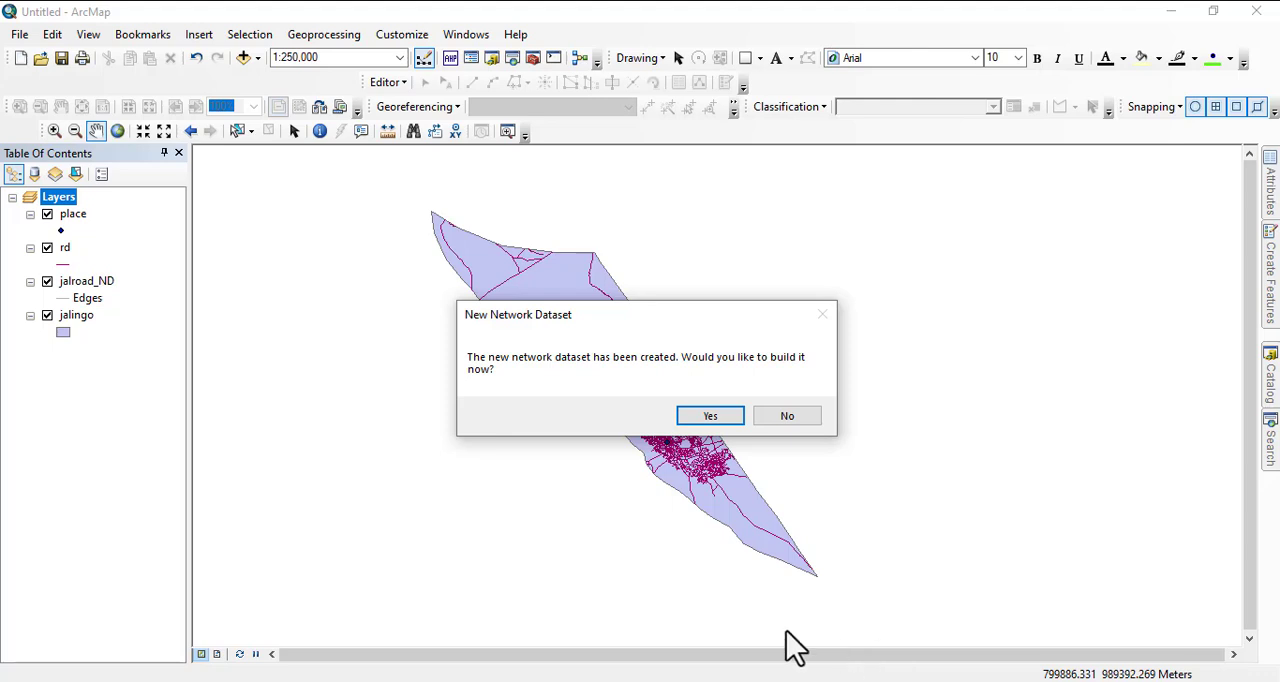
- Build the netwrk_ND network dataset and add all its participating feature classes to the map
left_click(709, 418)
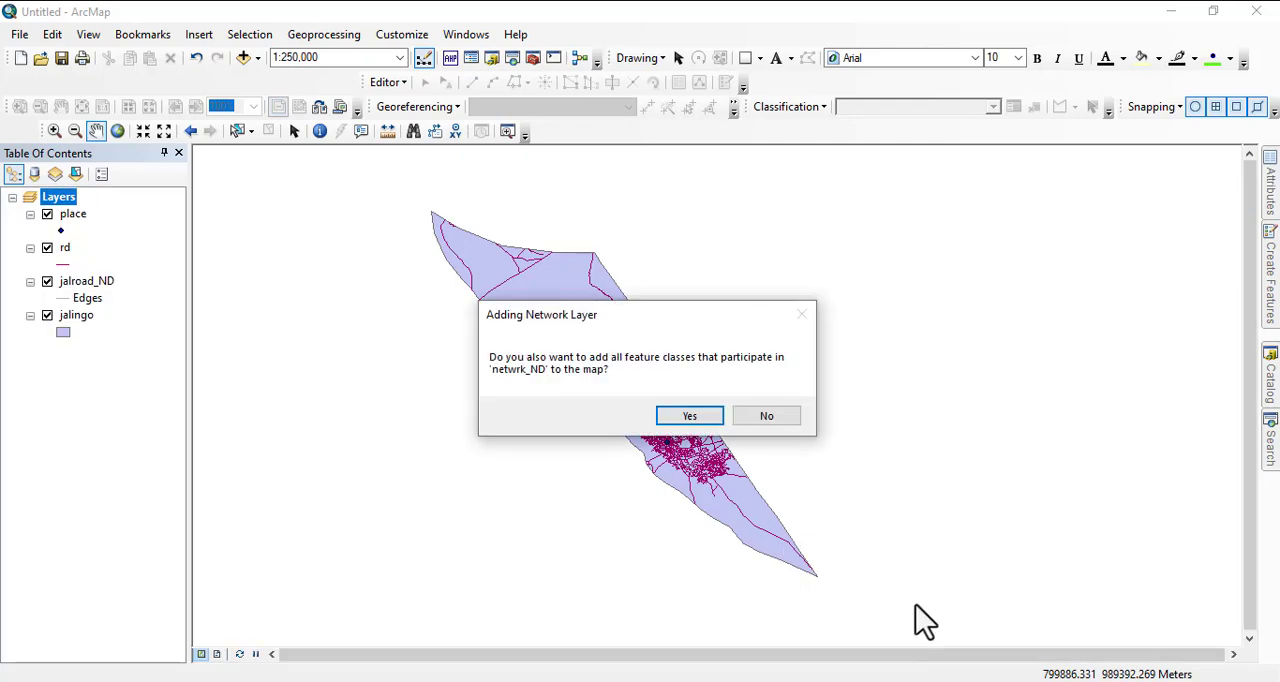
left_click(680, 418)
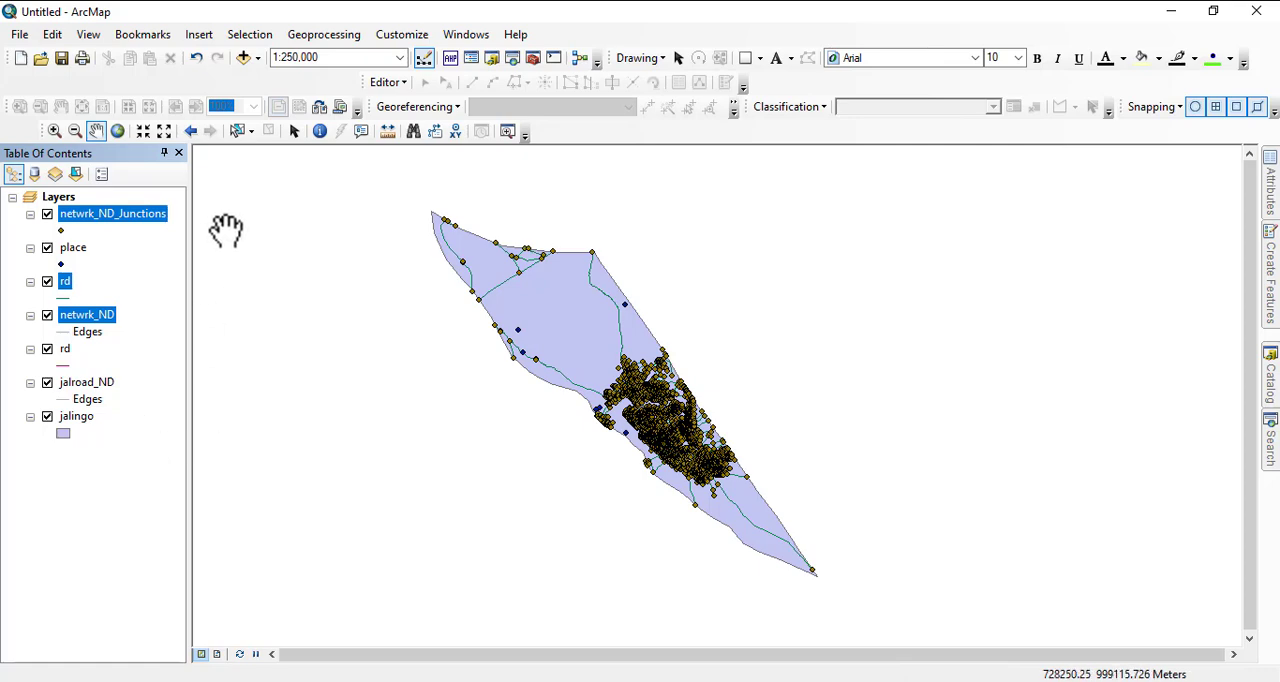
- Inspect the town's road network at 1:20,000 with the netwrk_ND_Junctions layer hidden
scroll(623, 366, "down", 4)
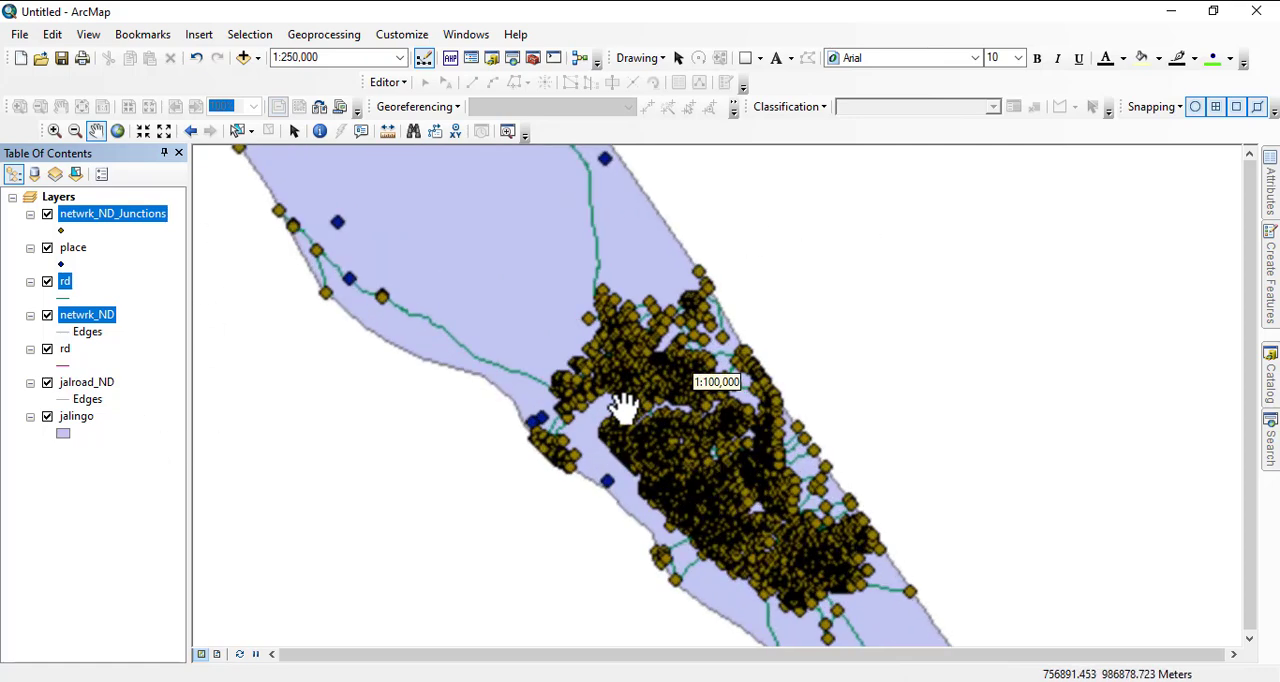
scroll(674, 480, "down", 3)
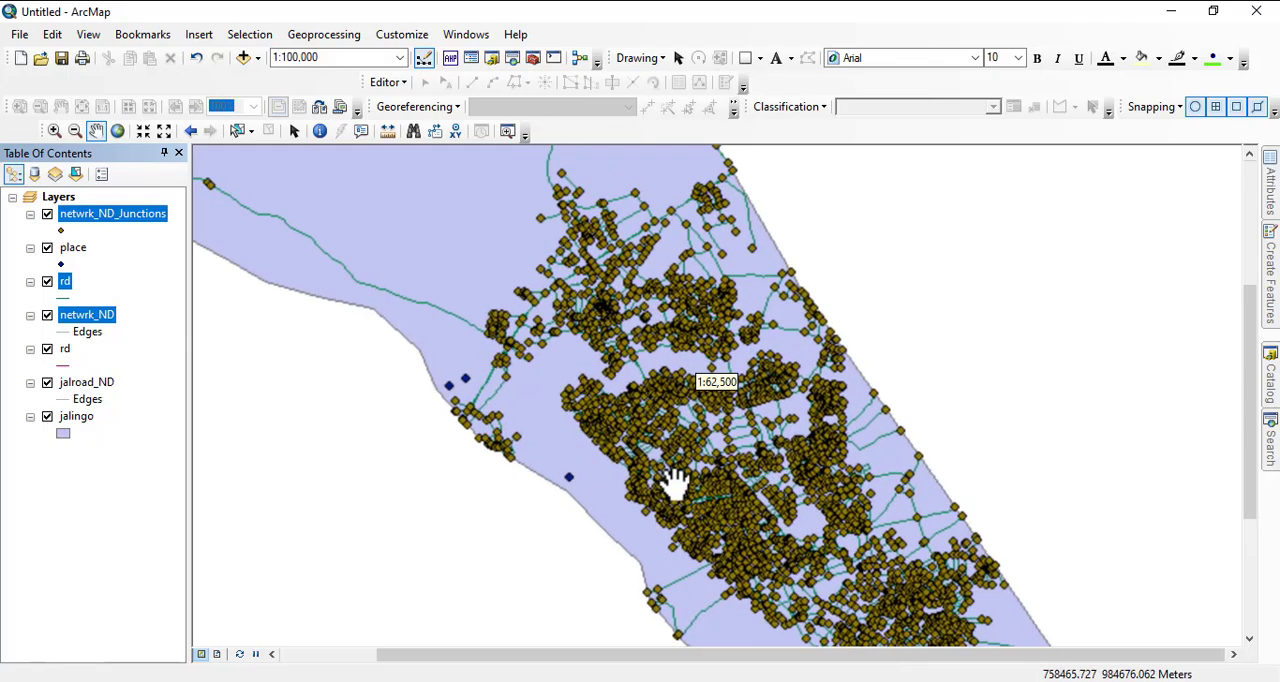
scroll(700, 385, "down", 2)
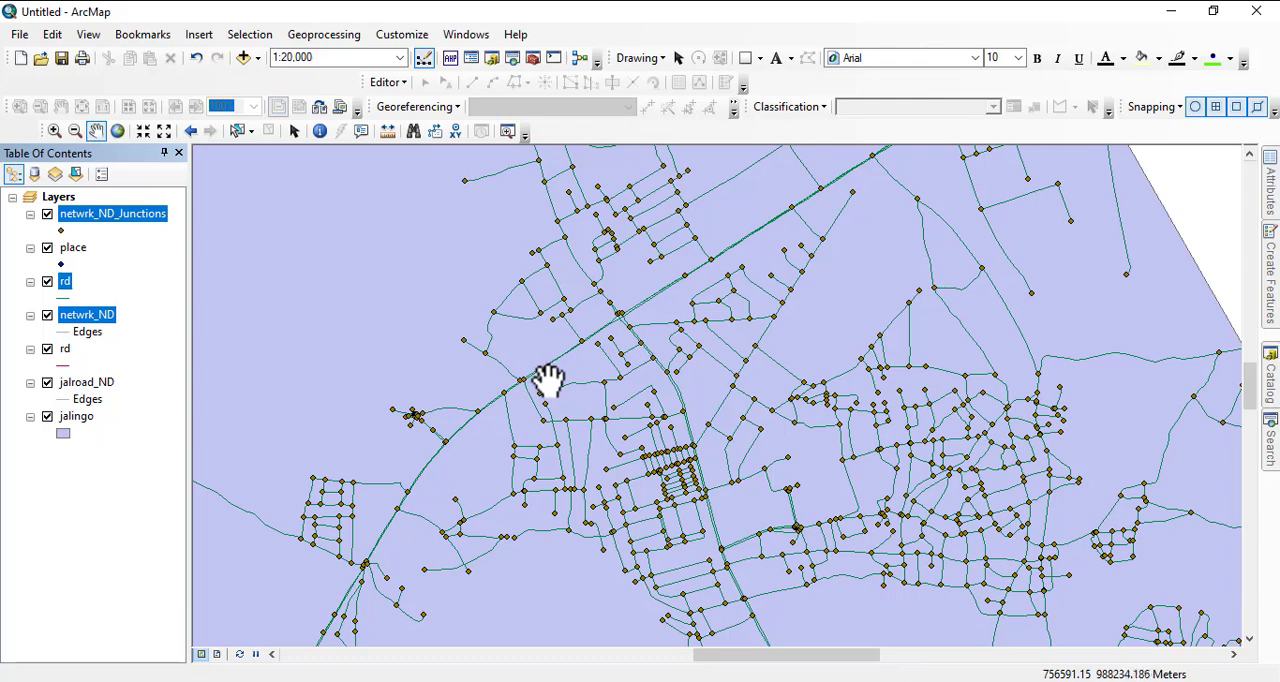
left_click(118, 284)
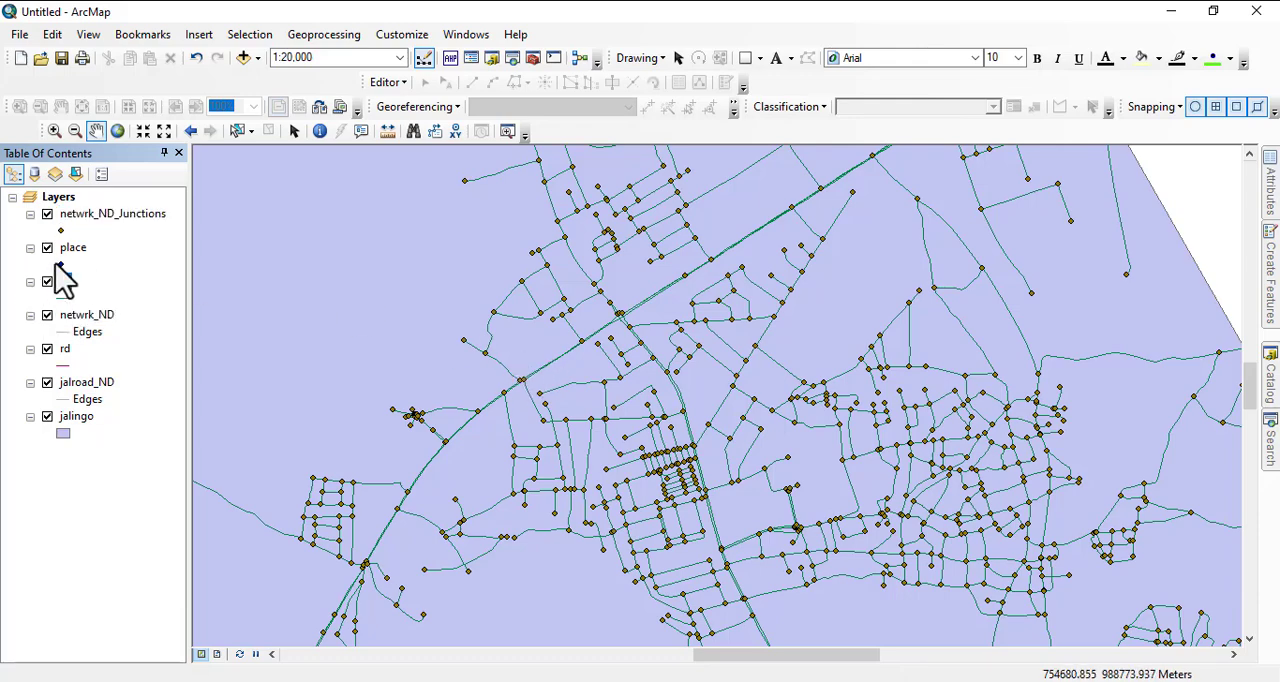
left_click(47, 214)
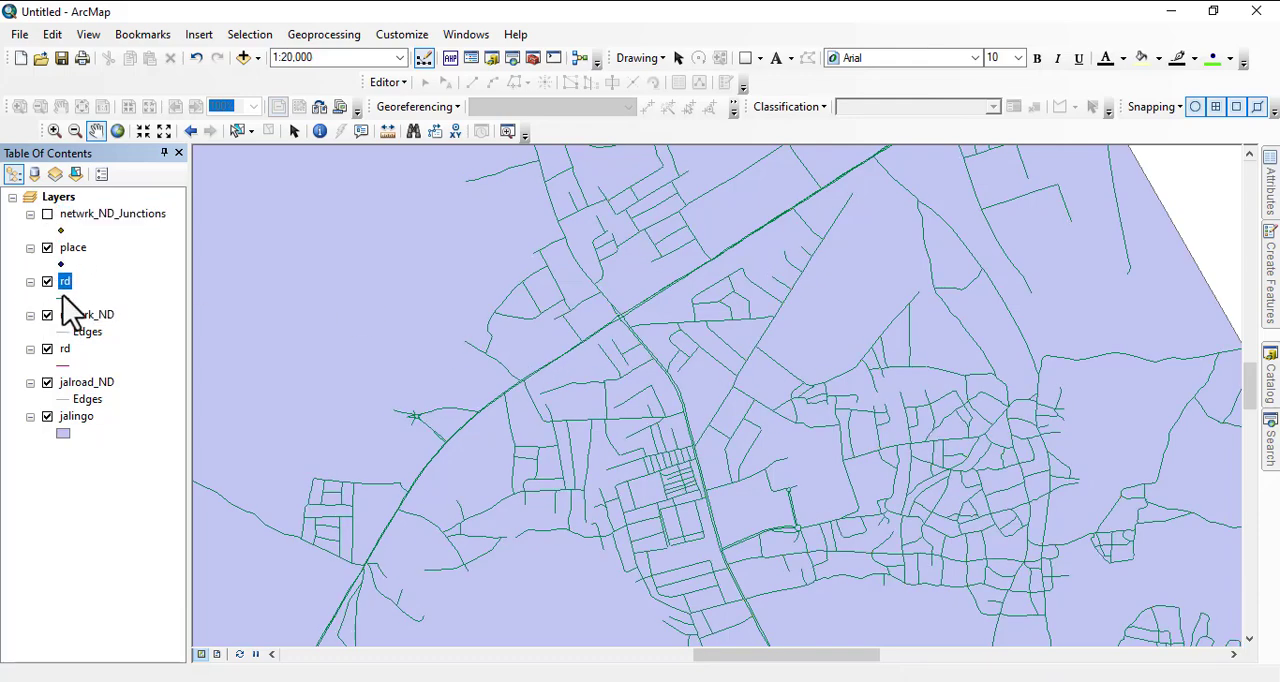
- Remove the netwrk_ND layer from the map and show the netwrk_ND_Junctions layer again
left_click(46, 316)
right_click(73, 318)
left_click(125, 352)
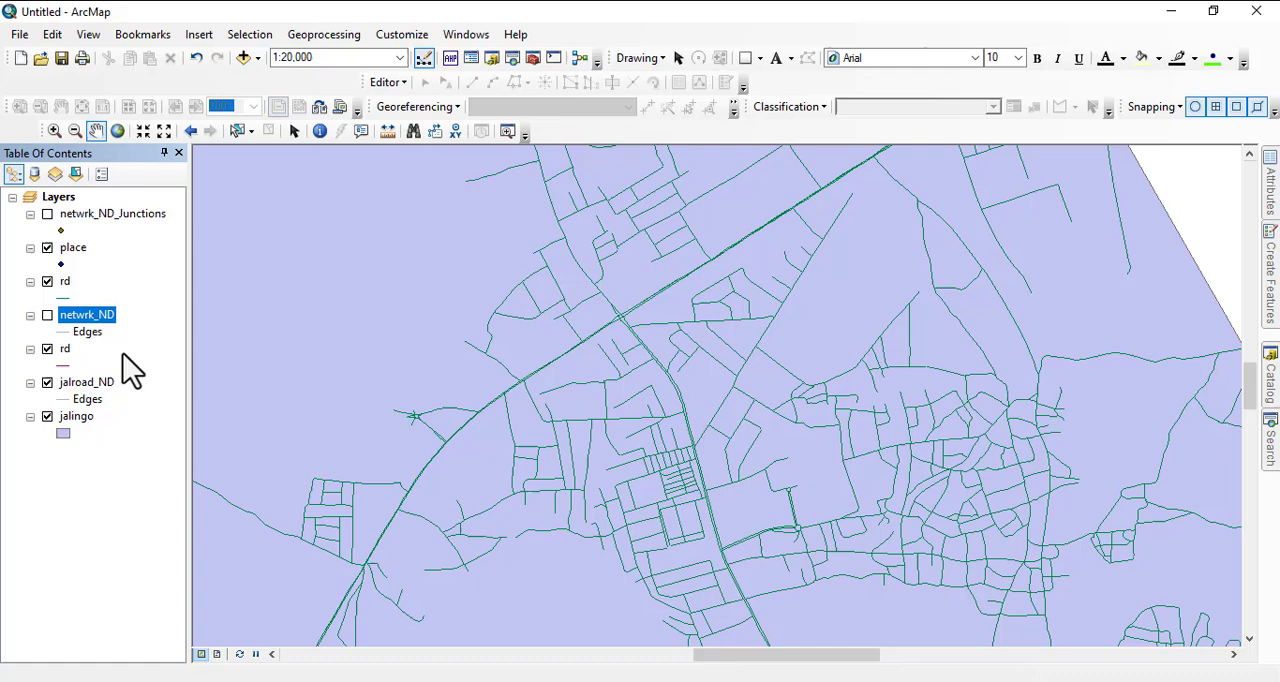
left_click(47, 214)
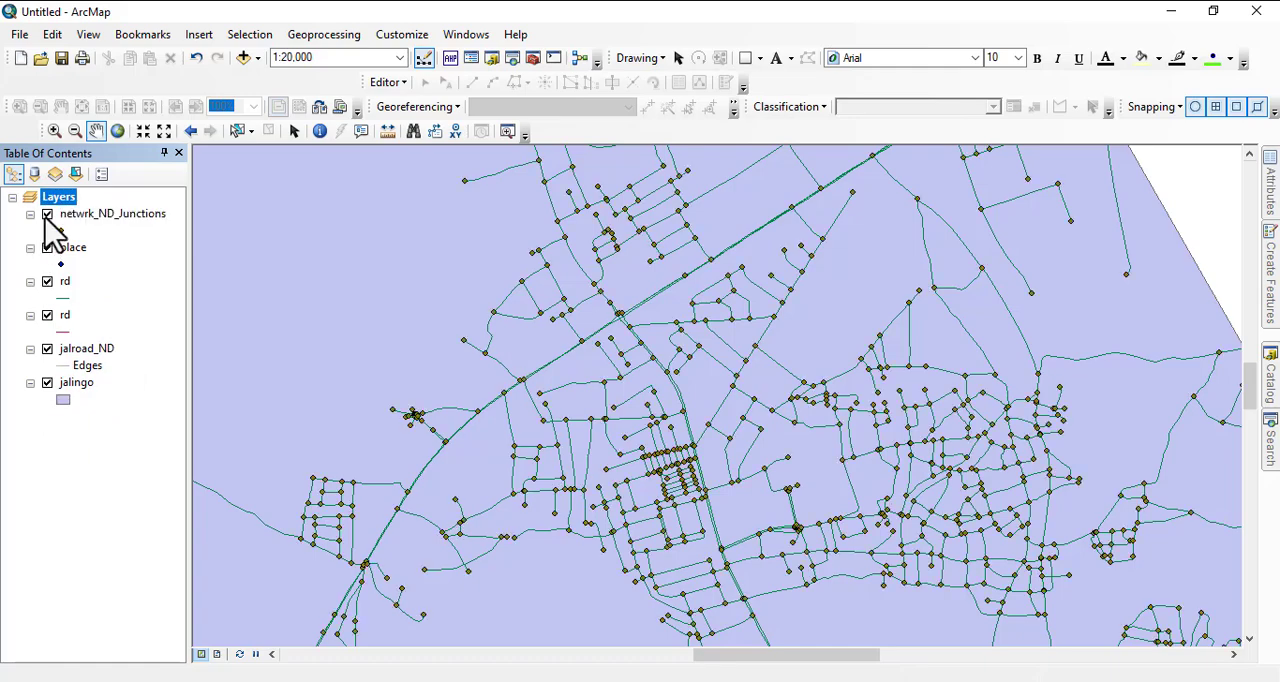
- Remove the jalroad_ND layer from the map and symbolize the place layer with the black ESRI circle marker at size 18
right_click(73, 355)
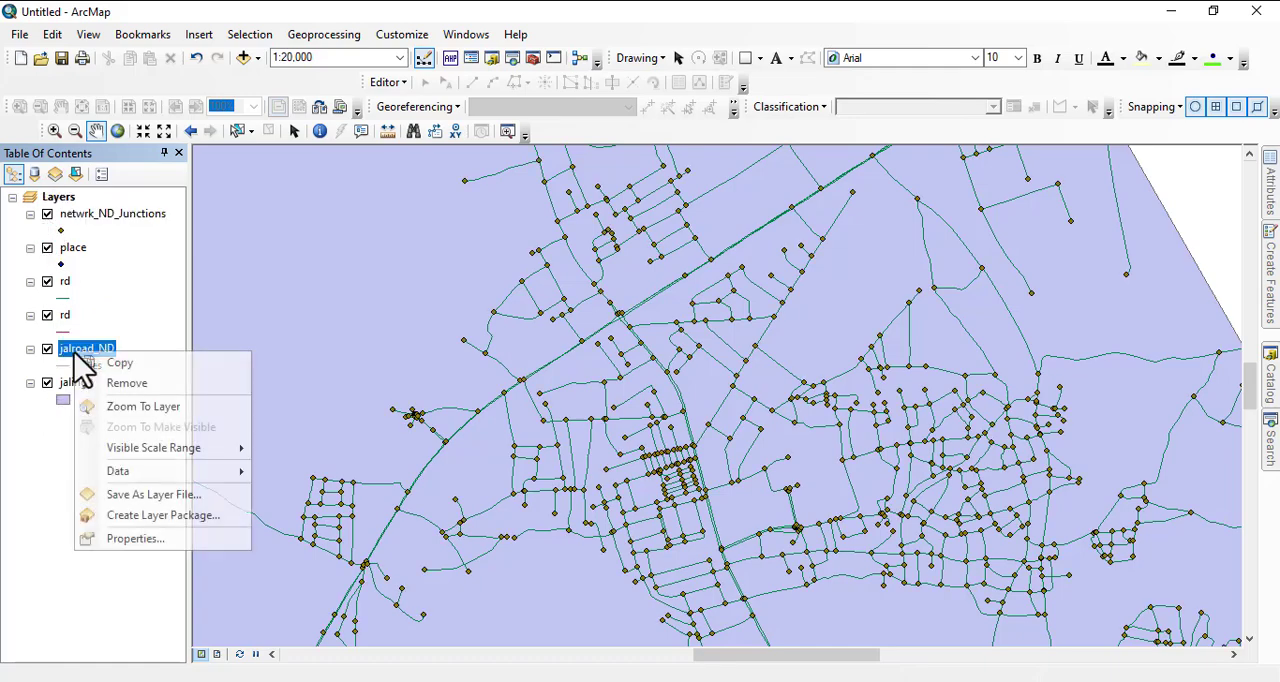
left_click(130, 379)
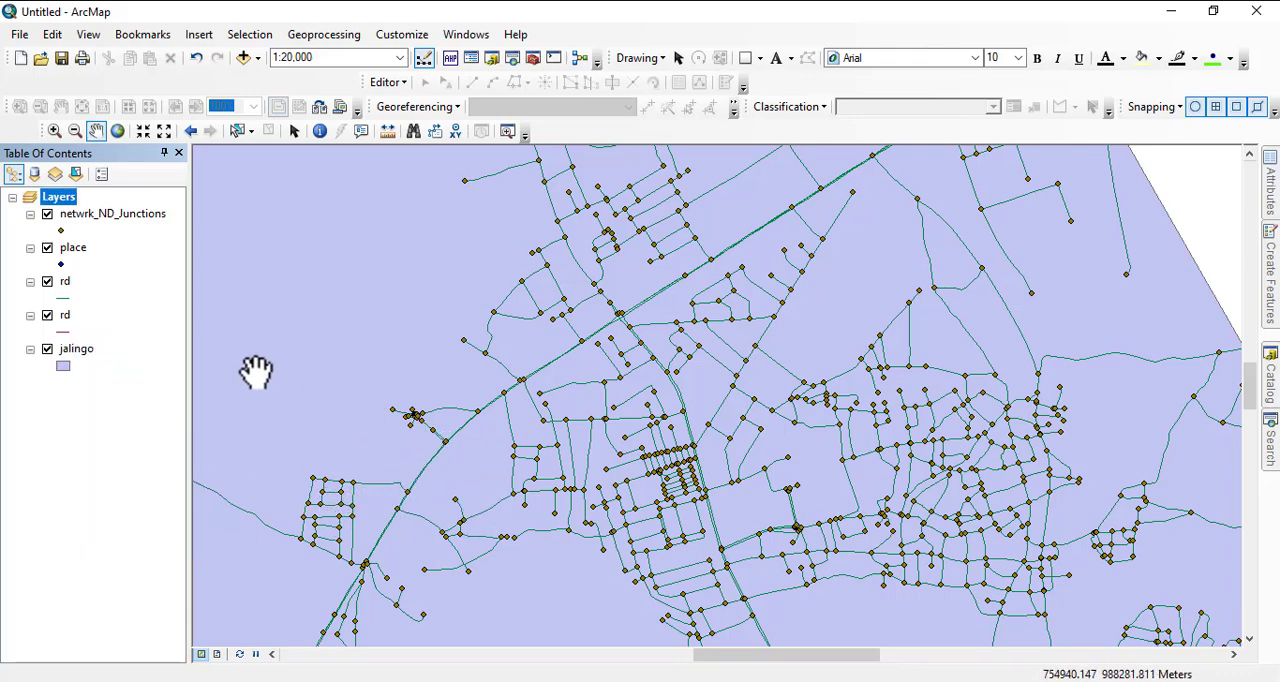
left_click(61, 264)
left_click(630, 336)
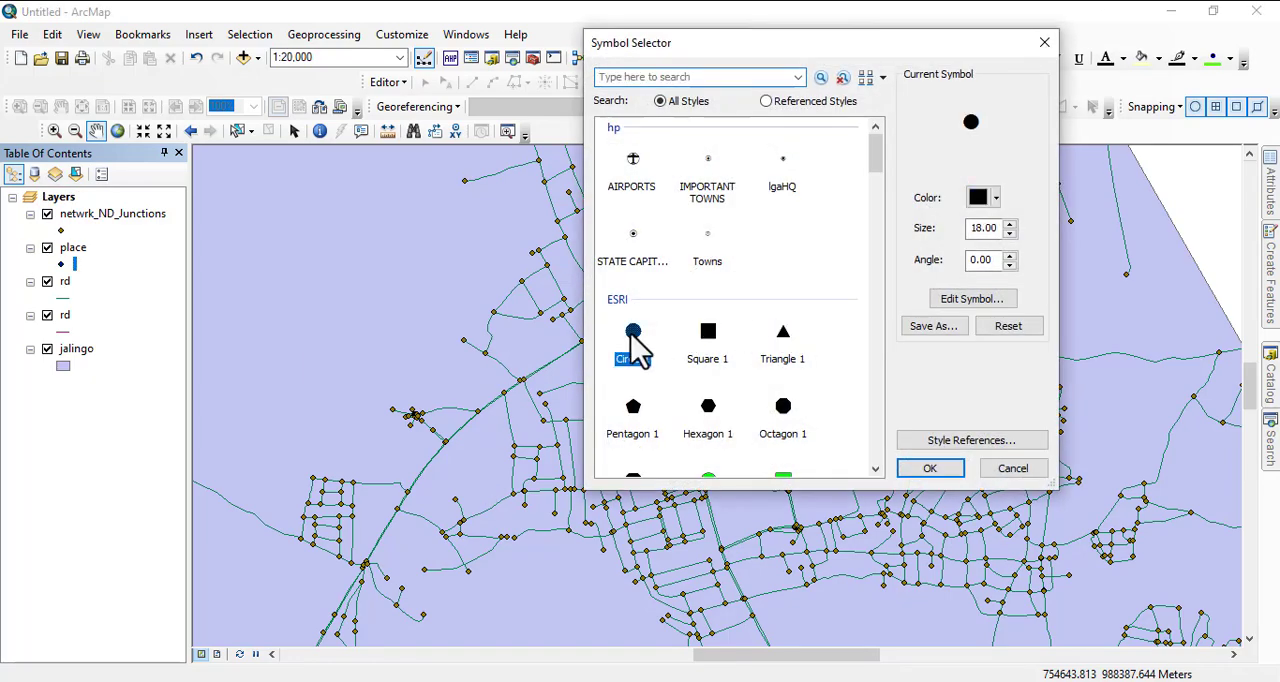
left_click(930, 470)
- Turn on labels for the place layer, using the name field and labelling all features the same way
scroll(686, 368, "down", 3)
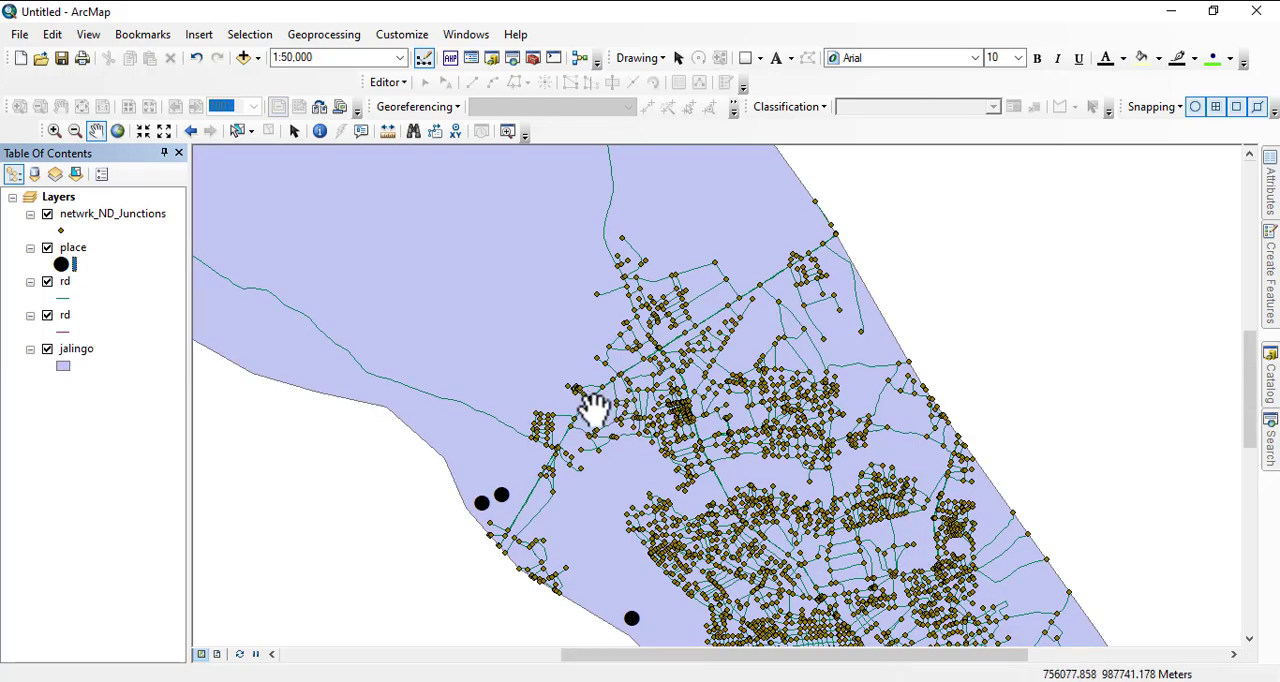
left_click_drag(771, 451, 544, 299)
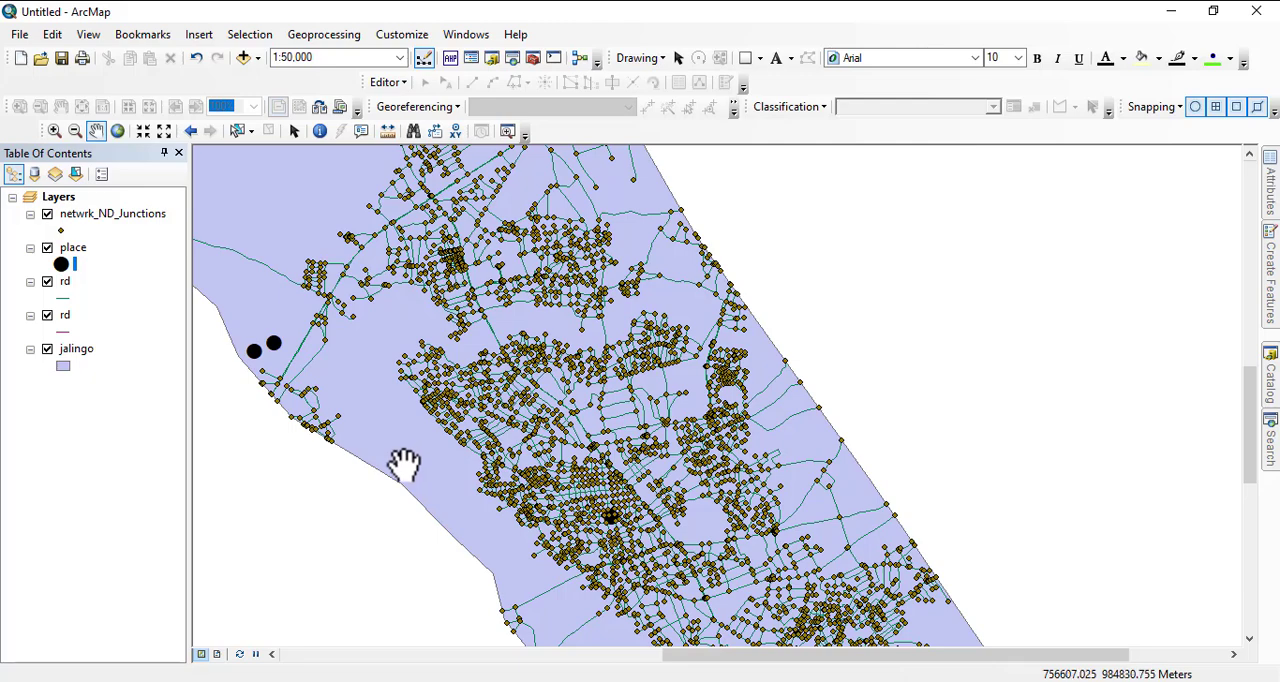
left_click_drag(466, 449, 494, 391)
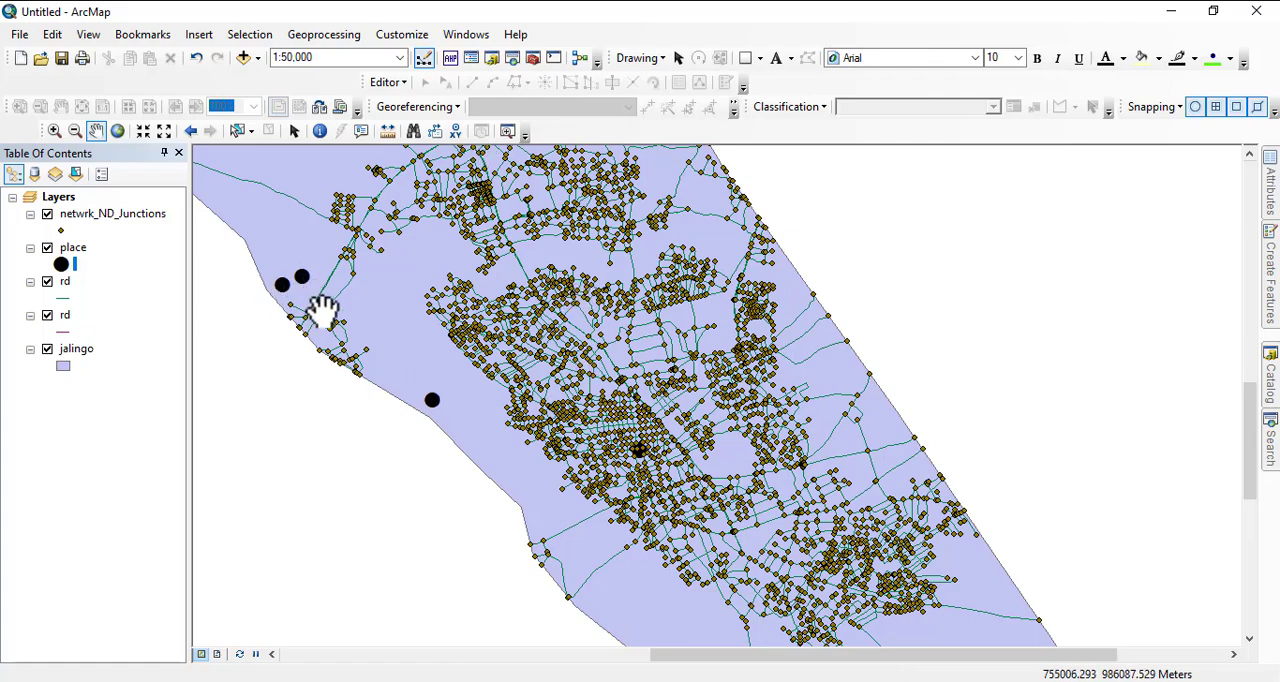
scroll(631, 451, "down", 4)
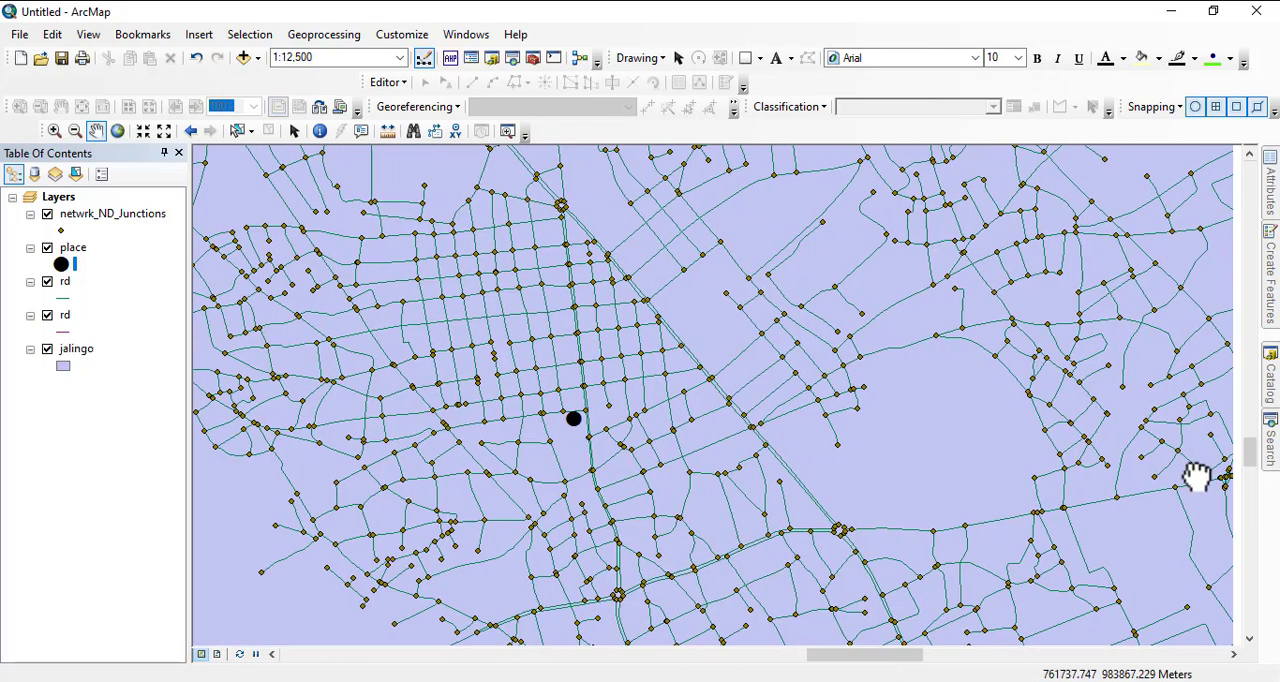
left_click_drag(1194, 477, 980, 460)
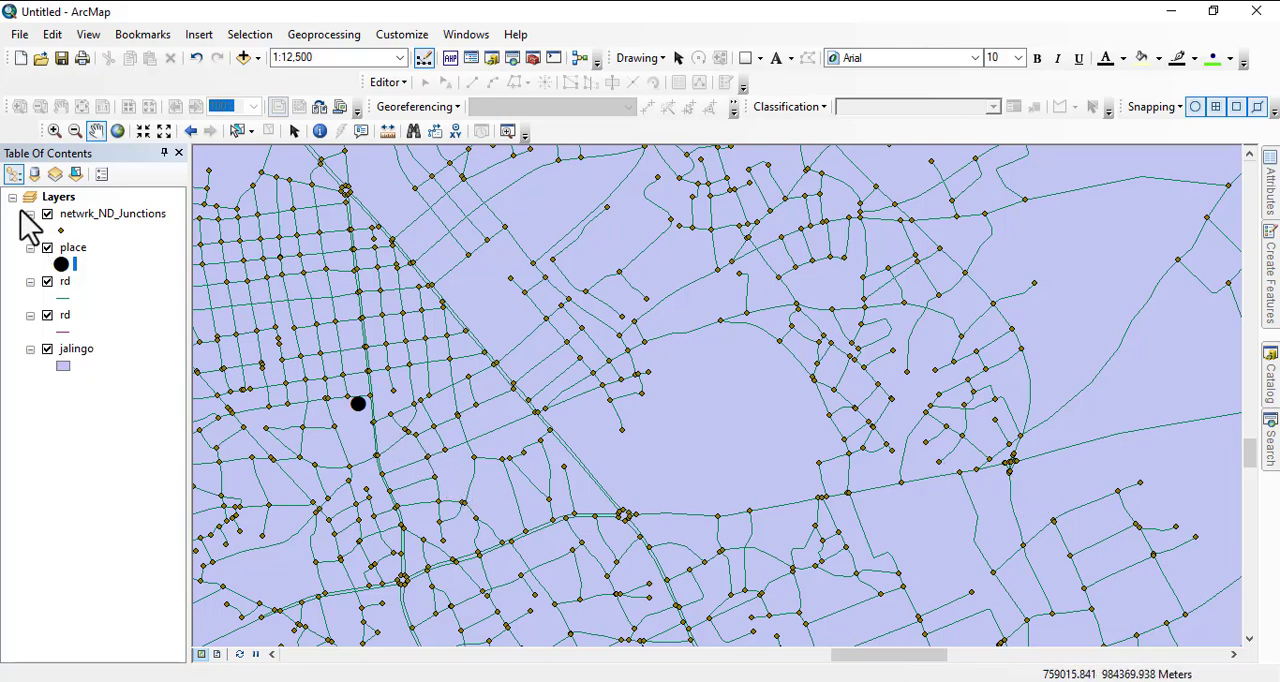
right_click(67, 246)
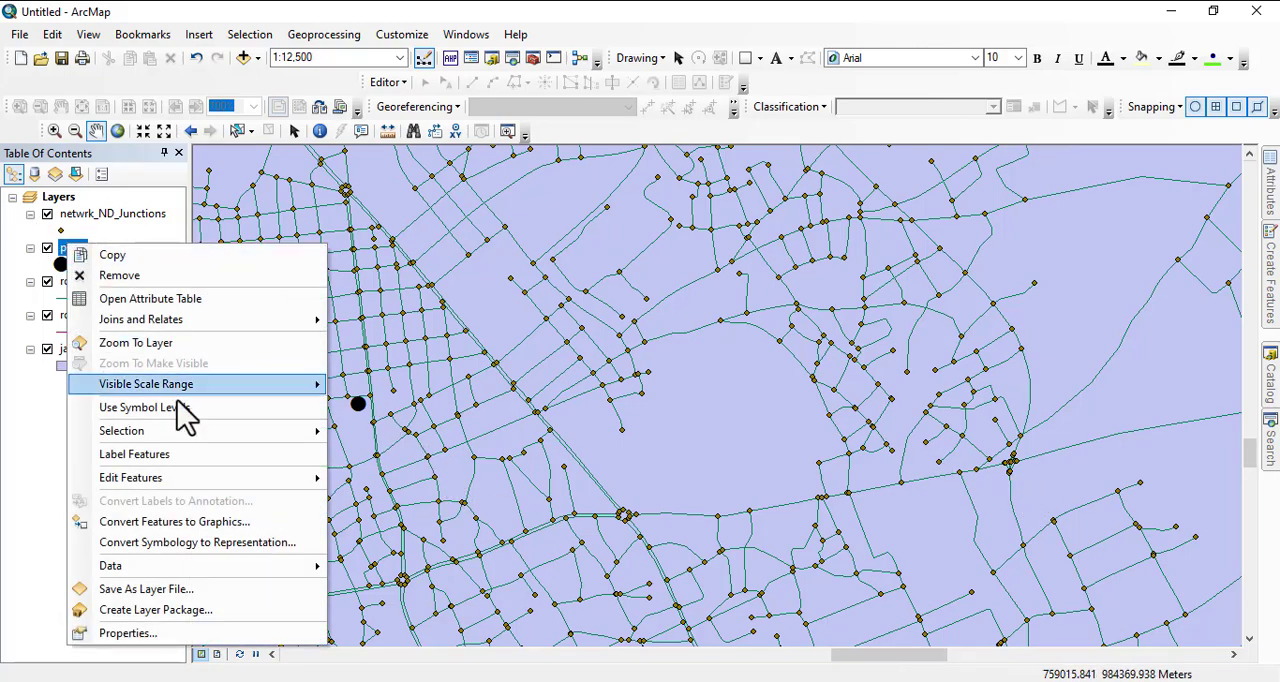
left_click(150, 633)
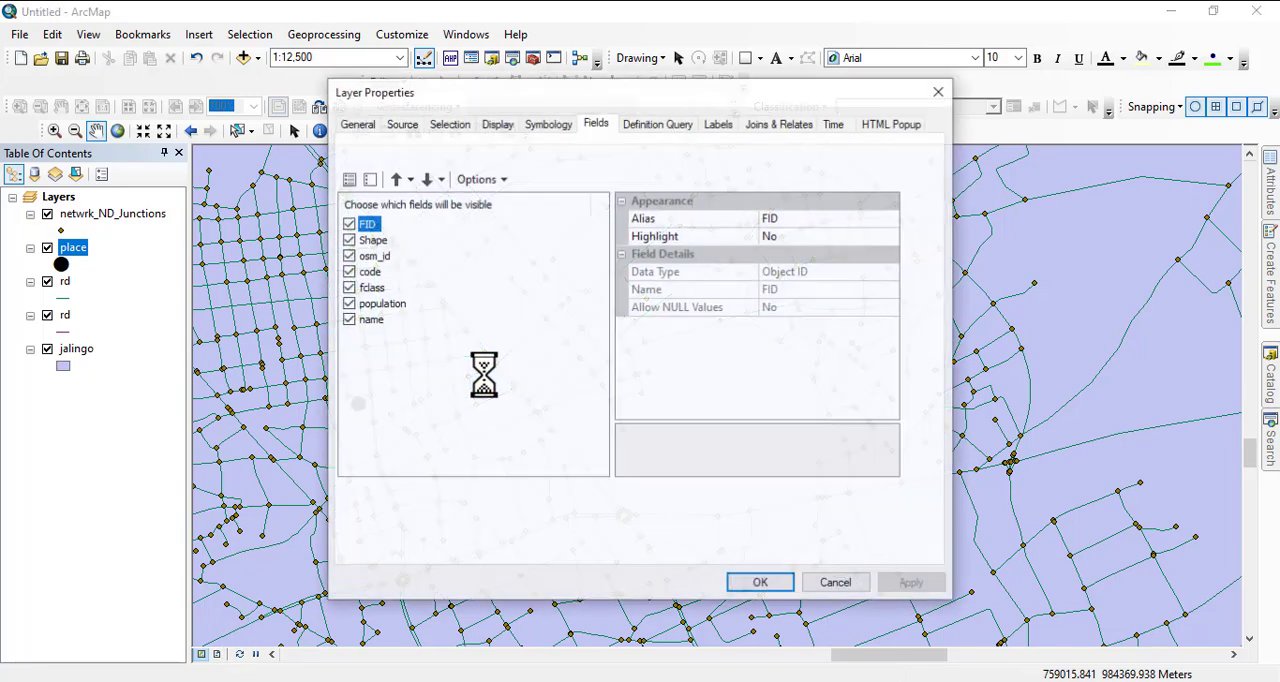
left_click(720, 127)
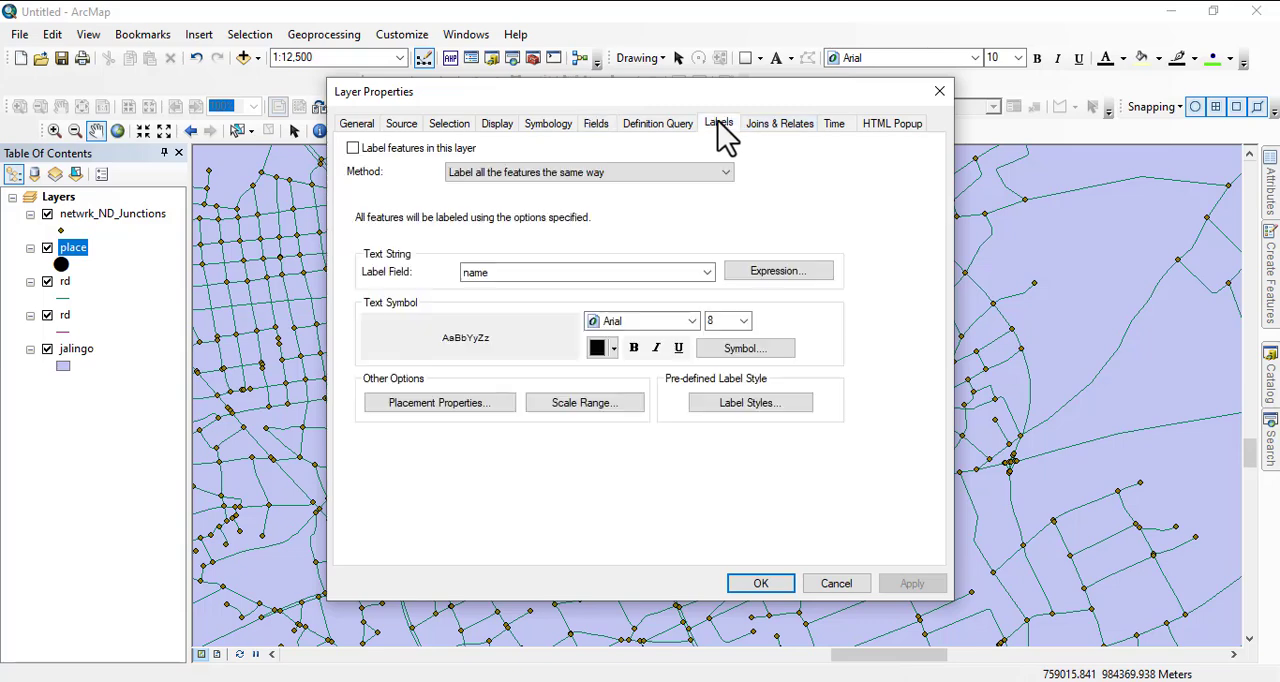
left_click(353, 148)
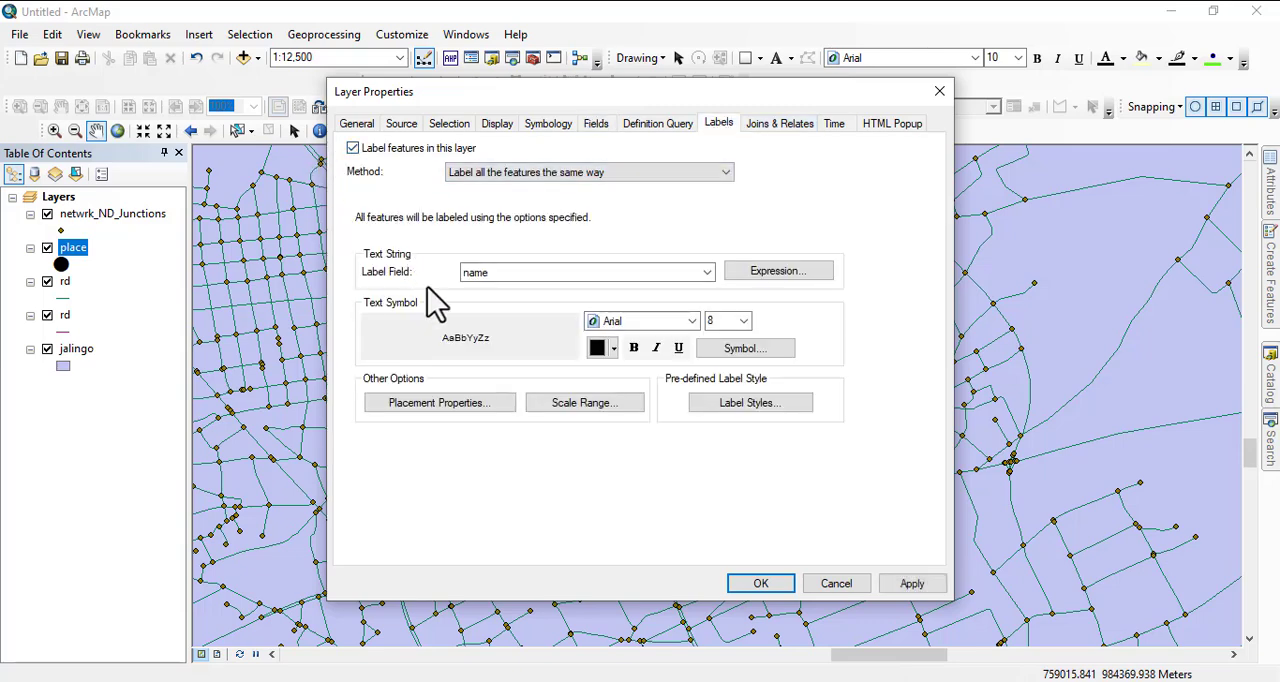
left_click(757, 587)
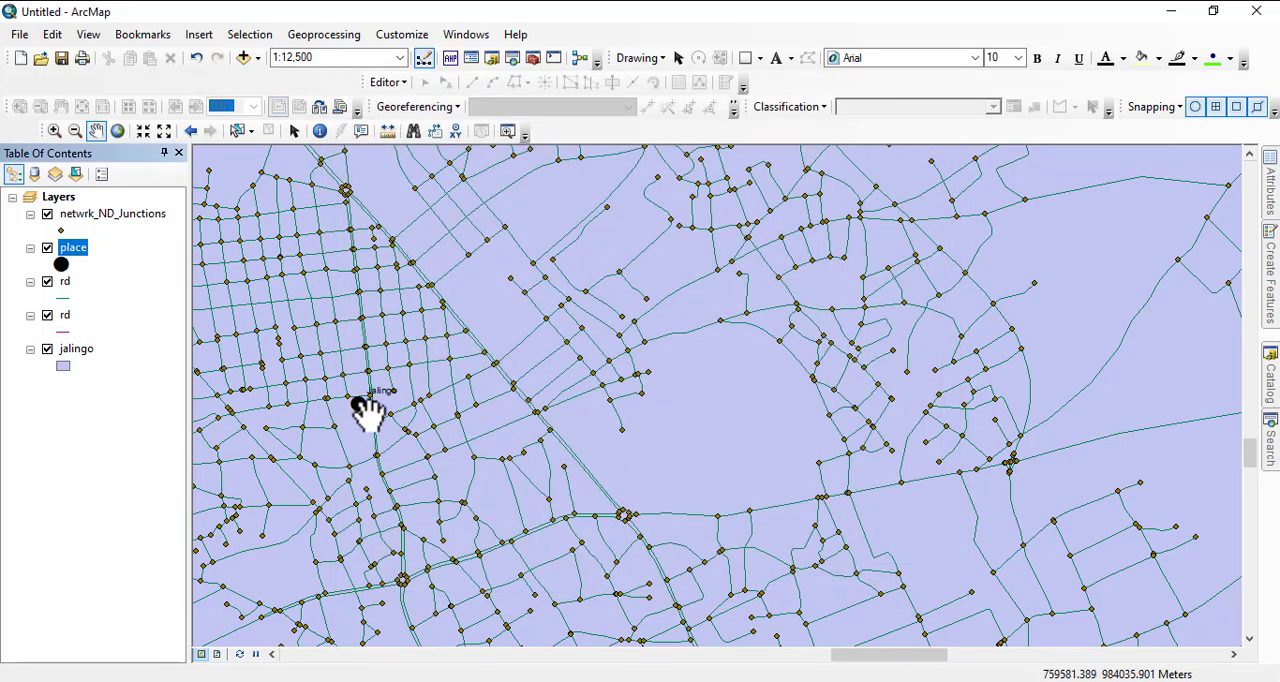
- Examine the labelled places and their positions relative to the road network across the whole Jalingo area
scroll(362, 407, "up", 3)
left_click_drag(526, 434, 783, 491)
scroll(783, 491, "down", 5)
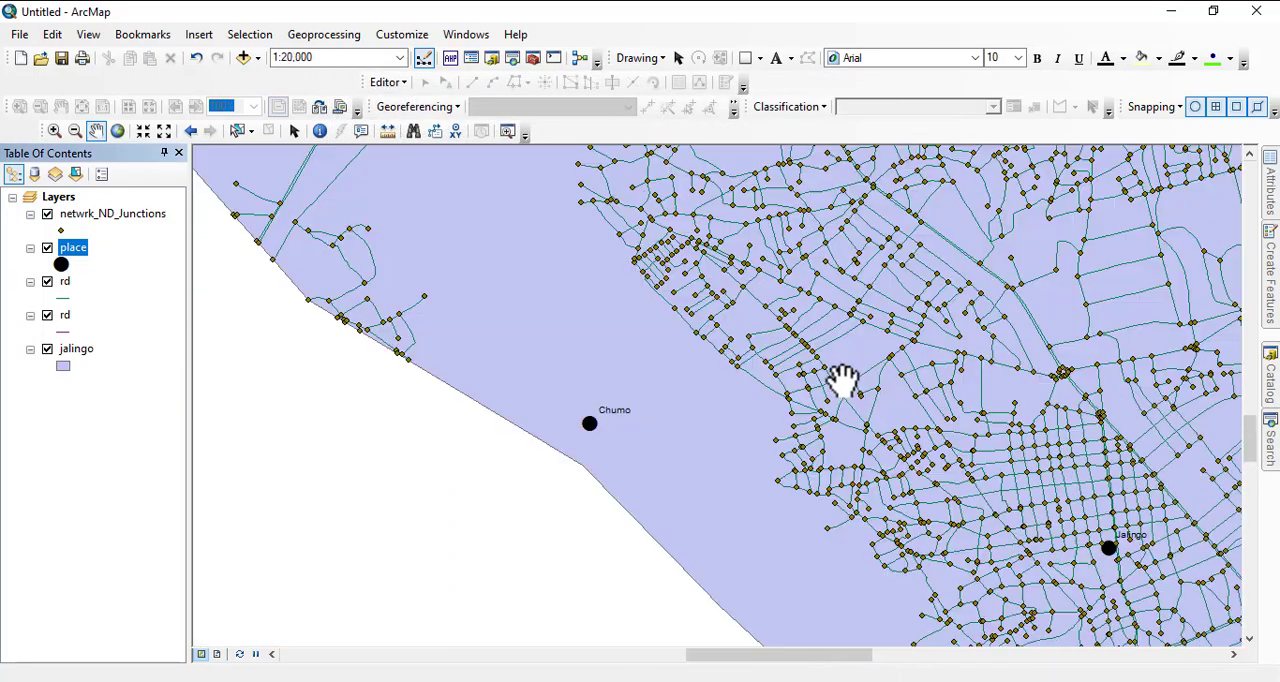
scroll(480, 412, "down", 1)
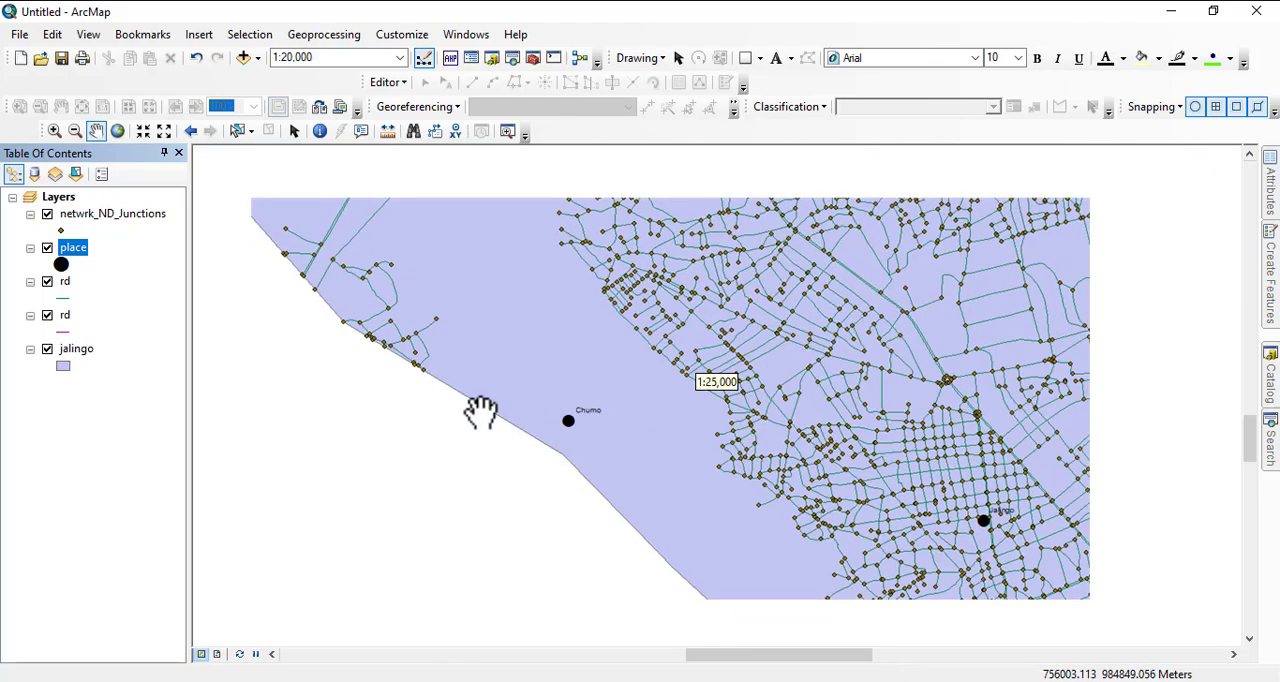
scroll(480, 412, "down", 2)
left_click_drag(551, 291, 575, 352)
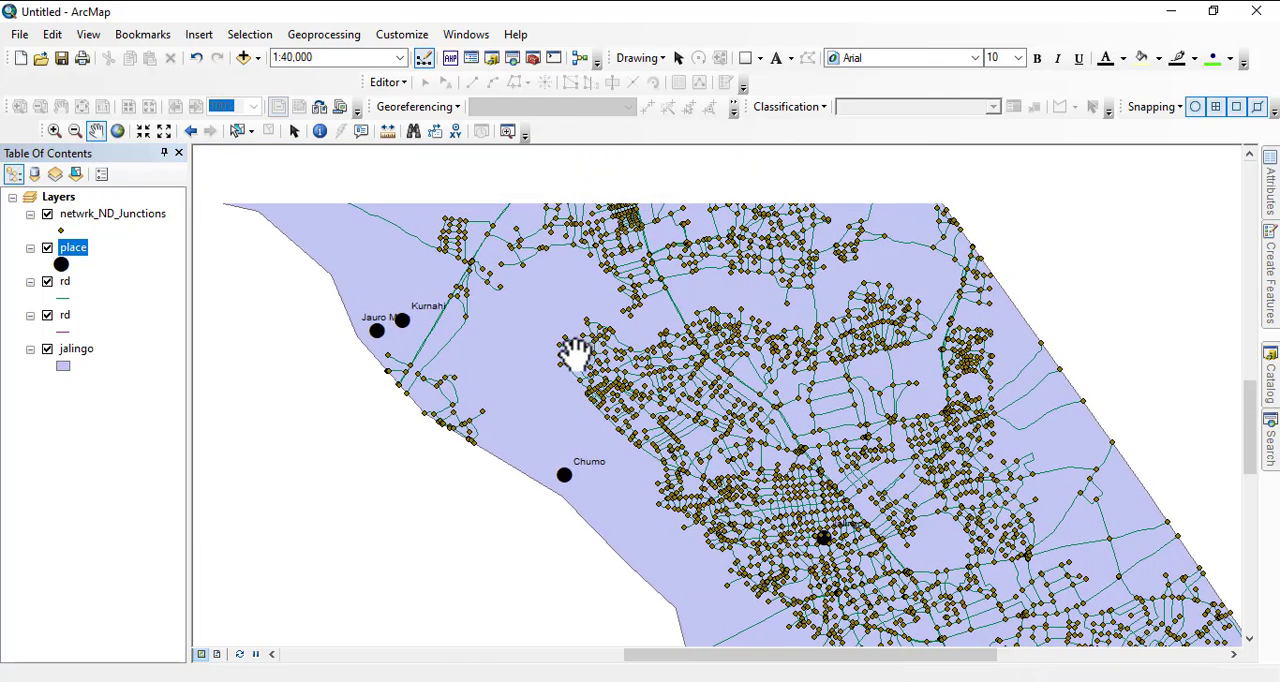
scroll(357, 323, "up", 4)
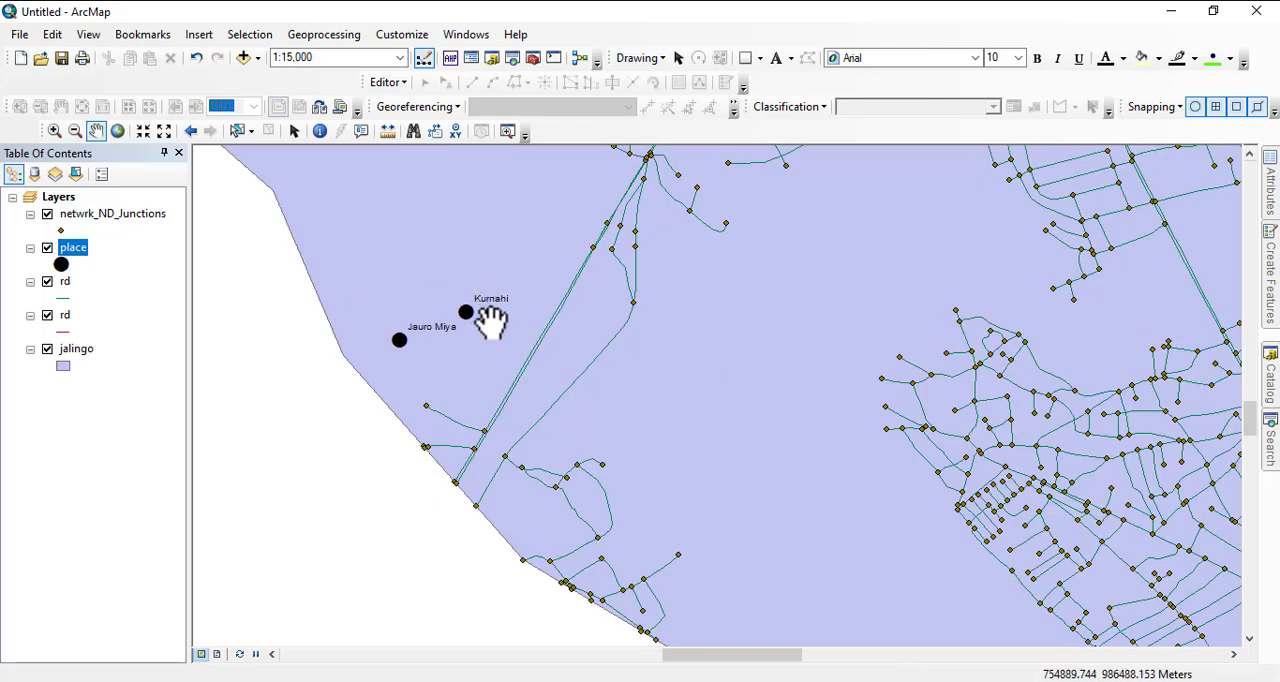
scroll(420, 305, "down", 6)
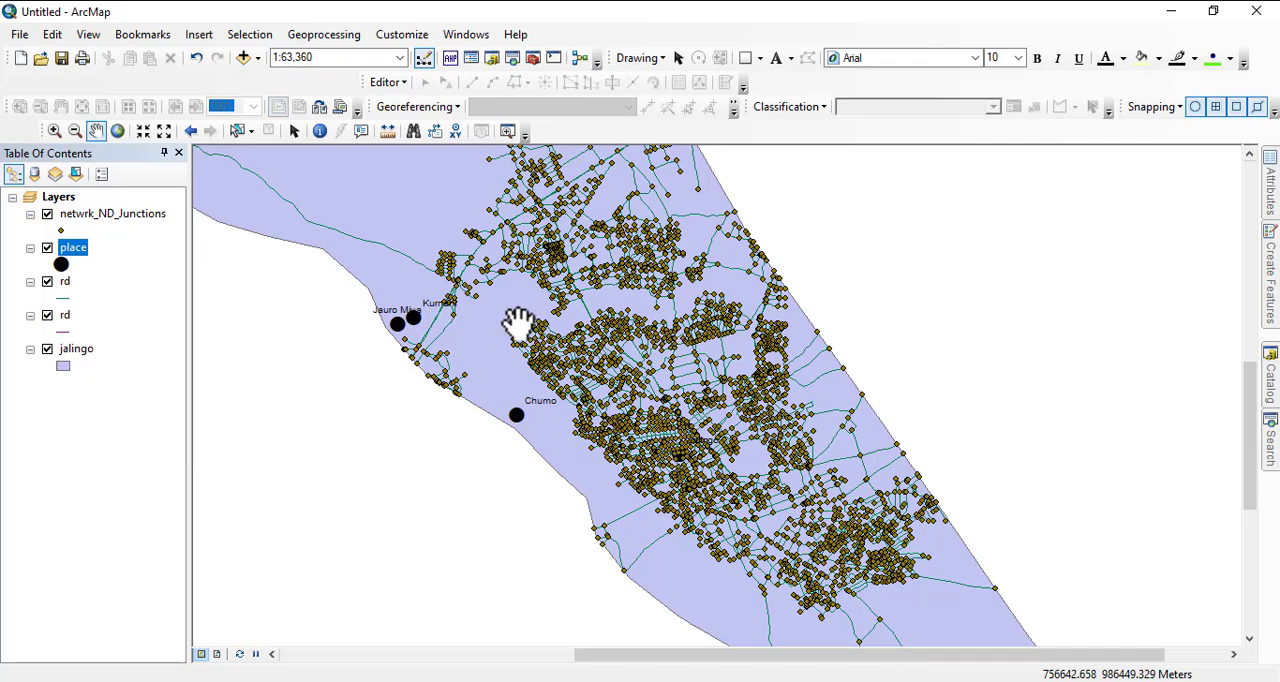
scroll(486, 257, "down", 4)
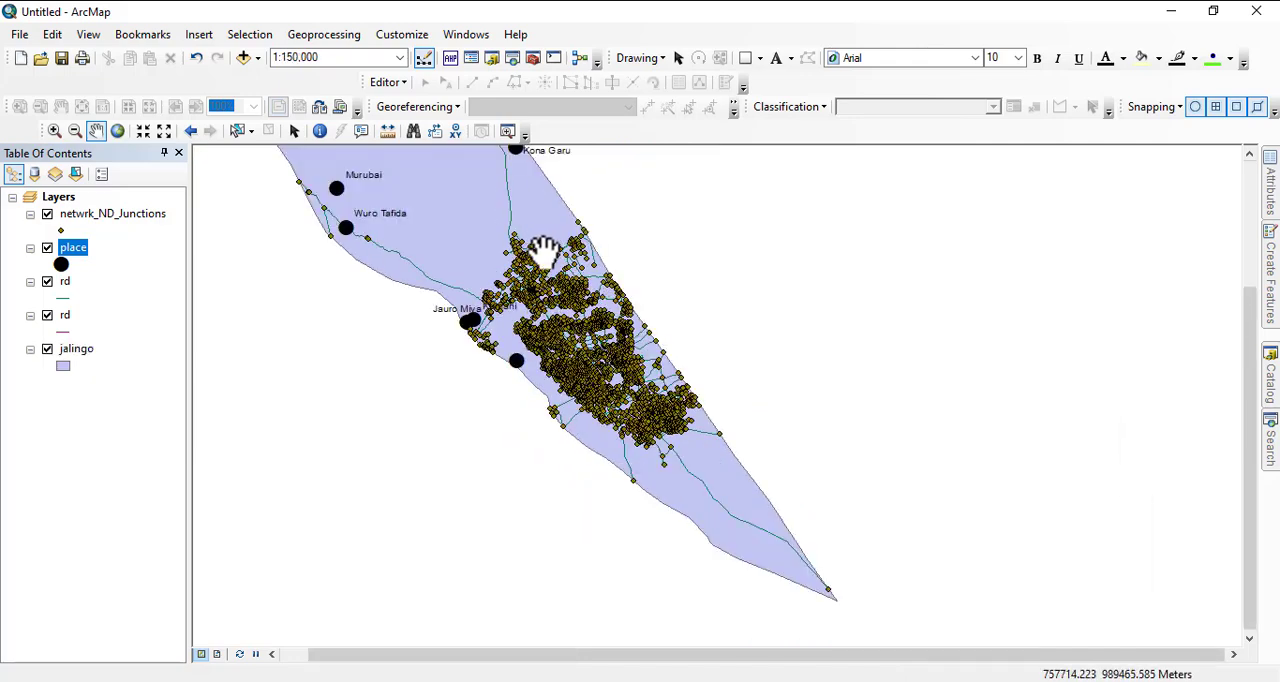
left_click_drag(543, 250, 599, 314)
left_click_drag(486, 230, 585, 327)
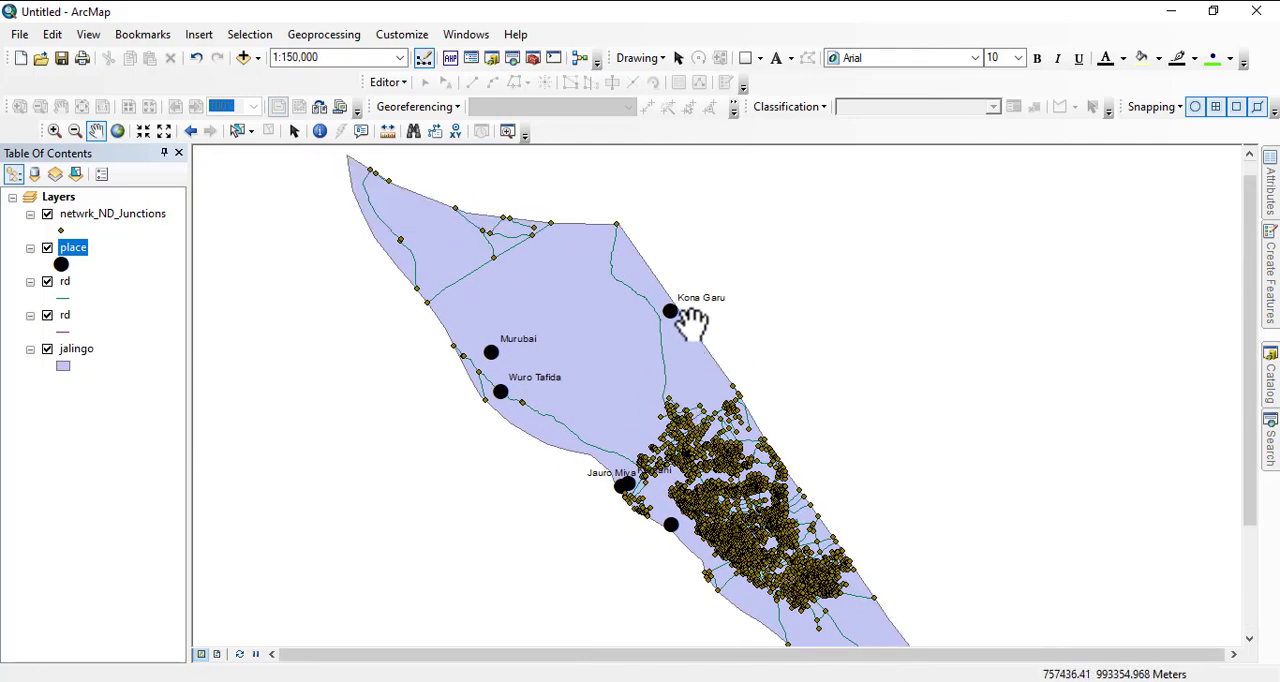
left_click_drag(575, 283, 663, 366)
left_click_drag(691, 457, 529, 374)
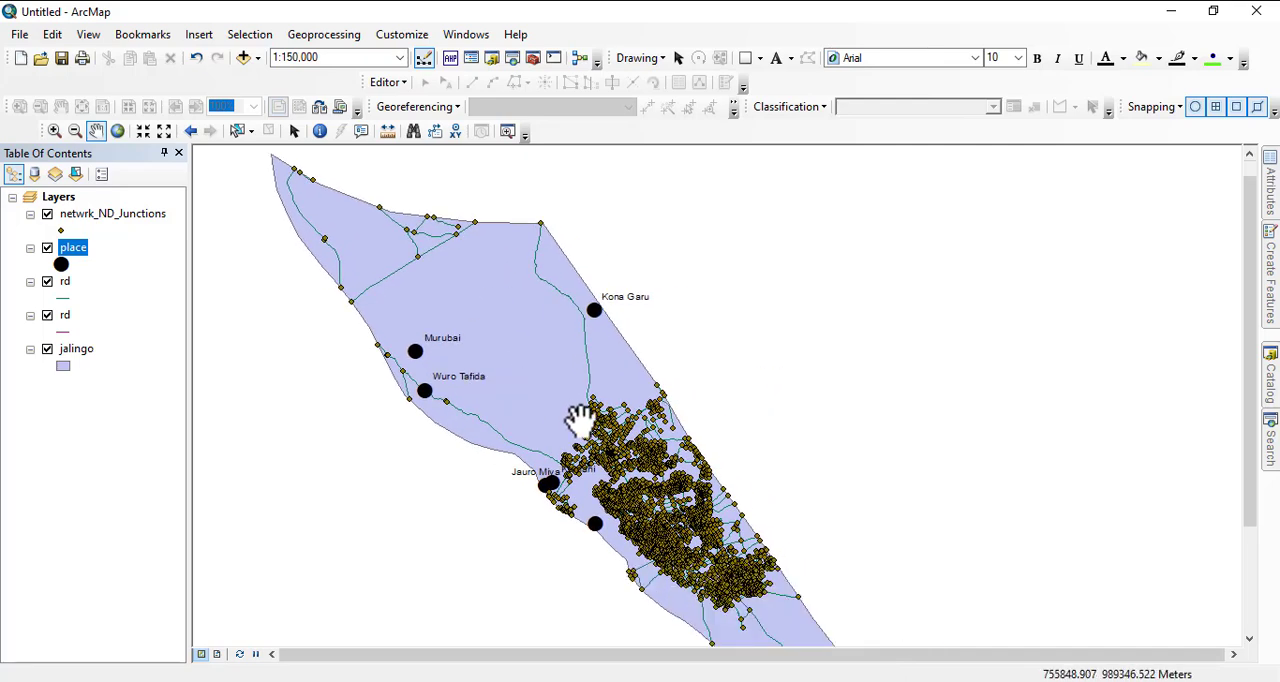
left_click_drag(514, 420, 458, 327)
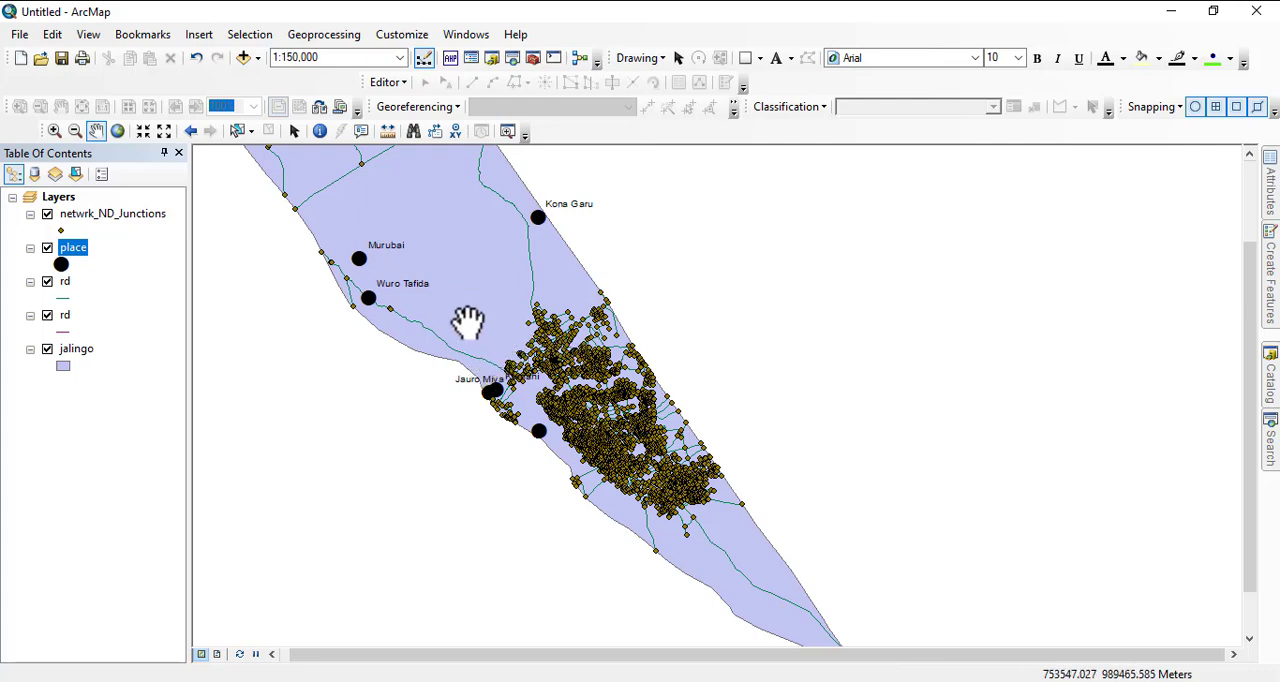
scroll(560, 400, "down", 4)
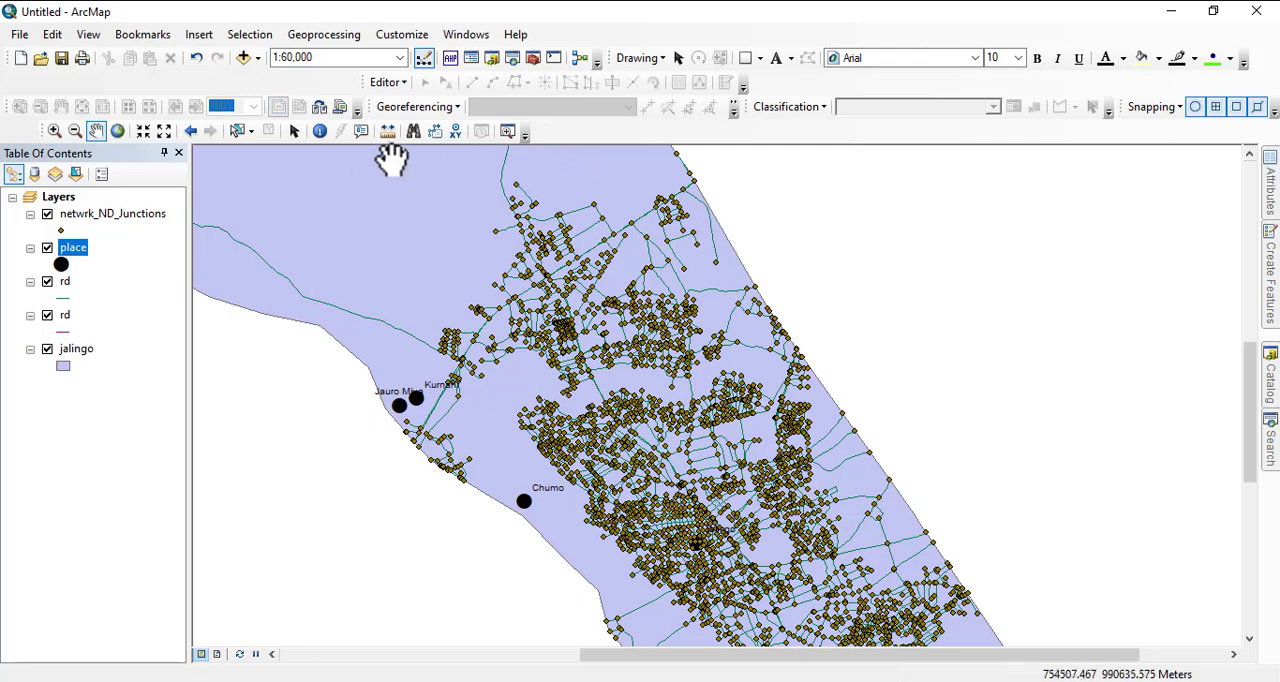
- Display the Network Analyst toolbar and dock it in line with the Tools toolbar above the map
left_click(388, 82)
key("Escape")
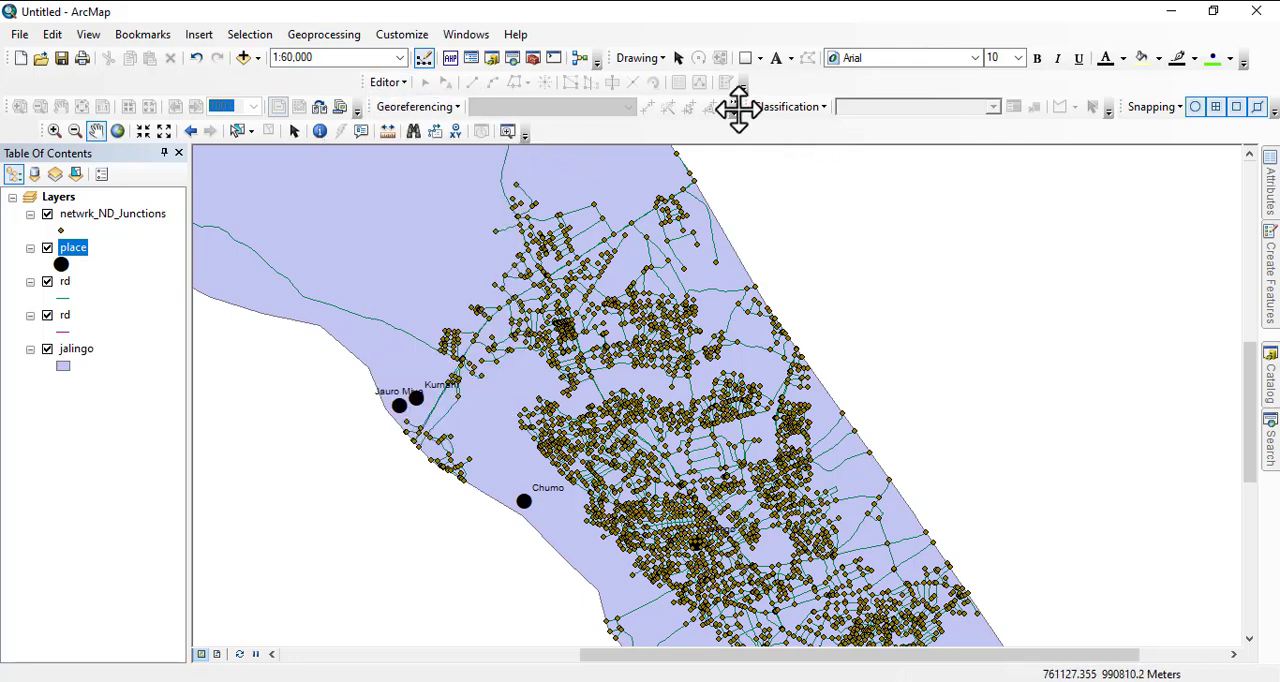
right_click(566, 40)
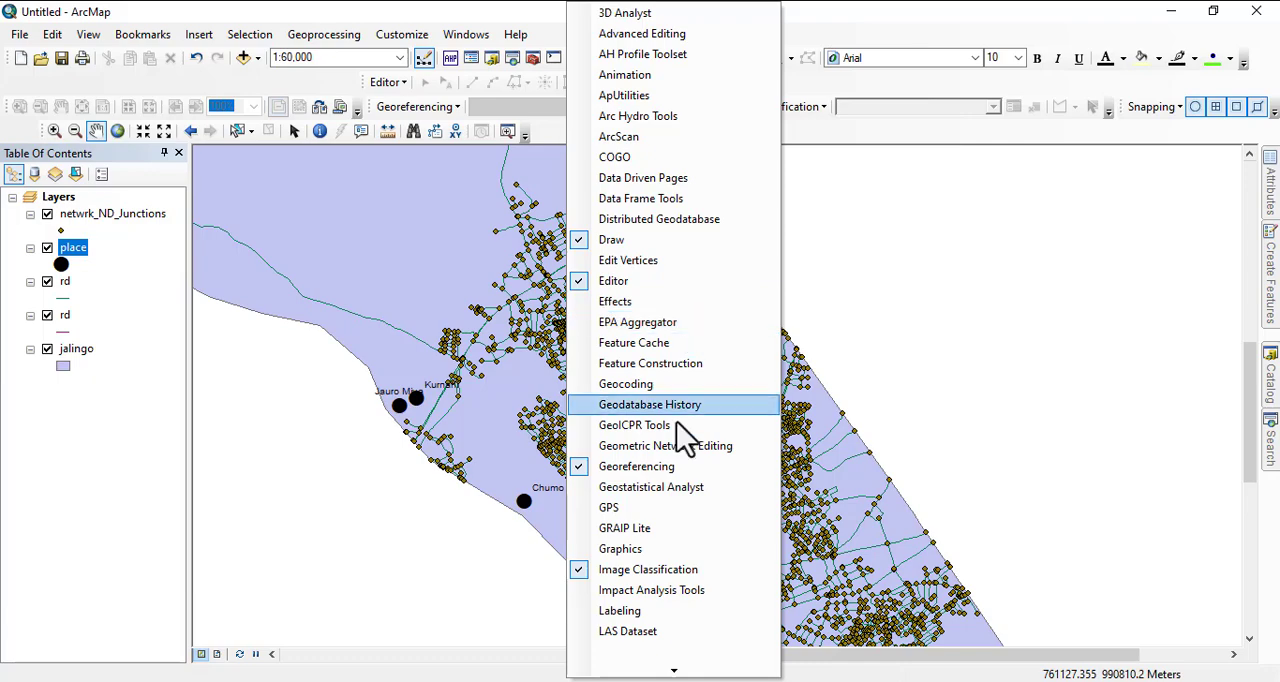
mouse_move(672, 664)
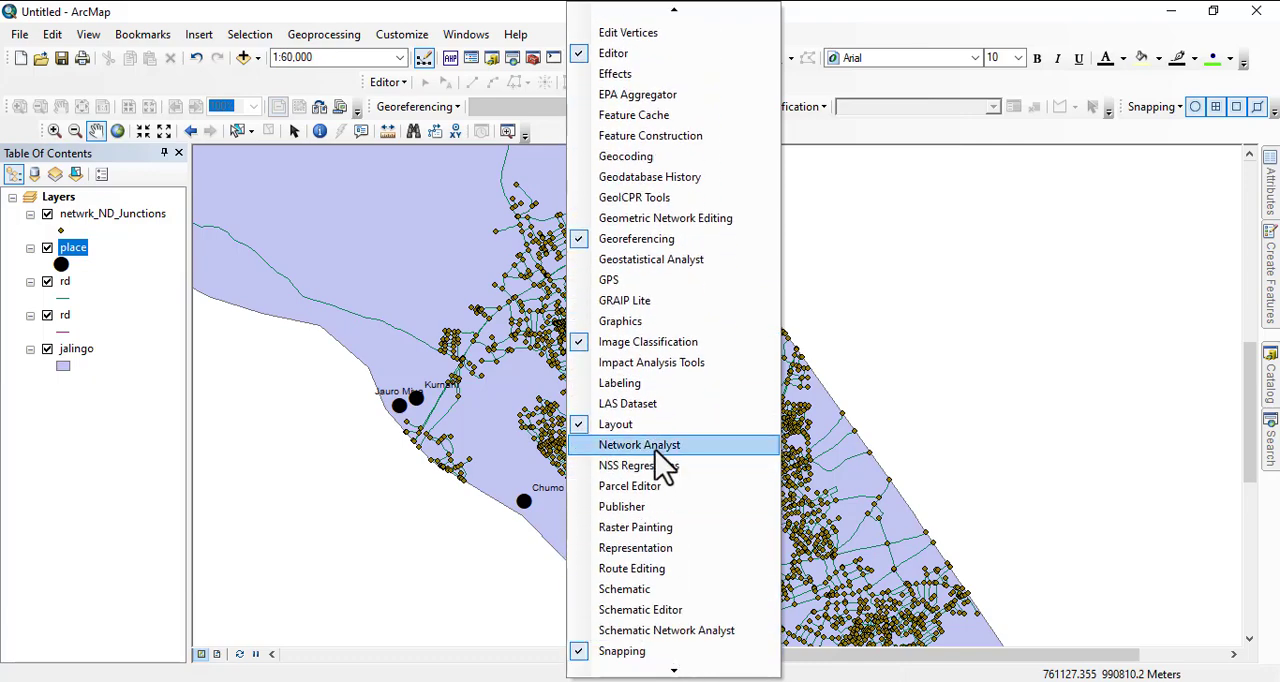
left_click(655, 447)
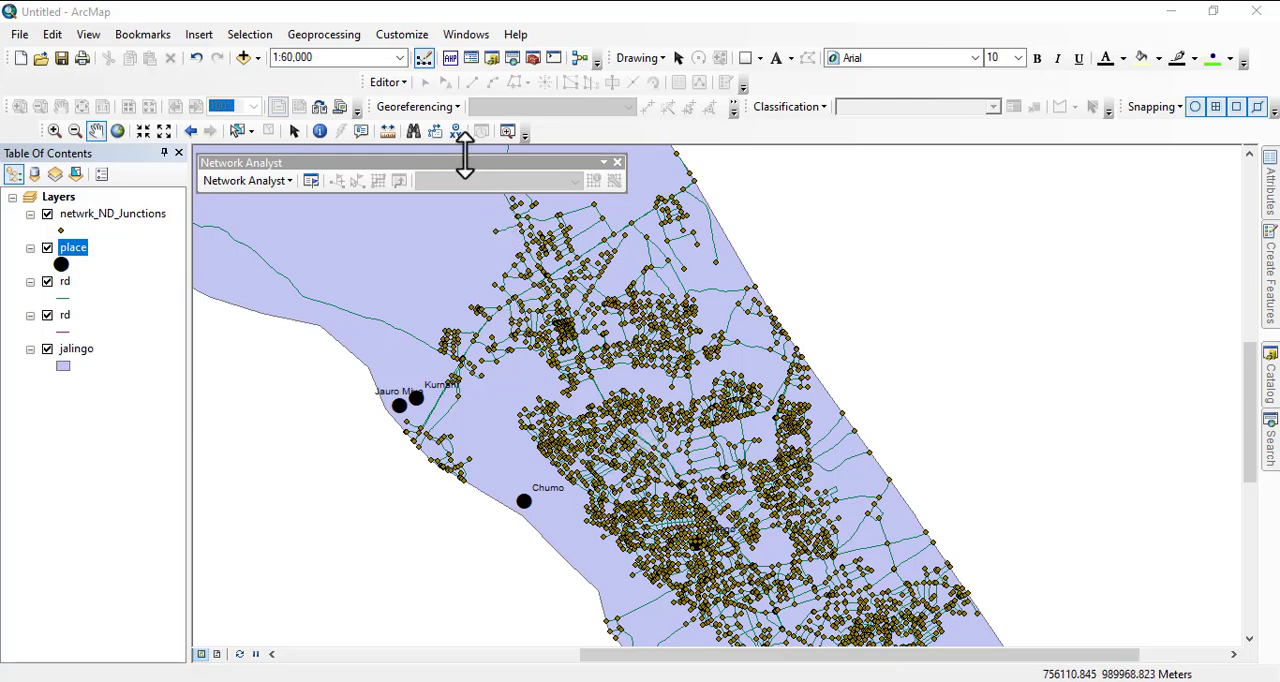
left_click_drag(466, 161, 597, 137)
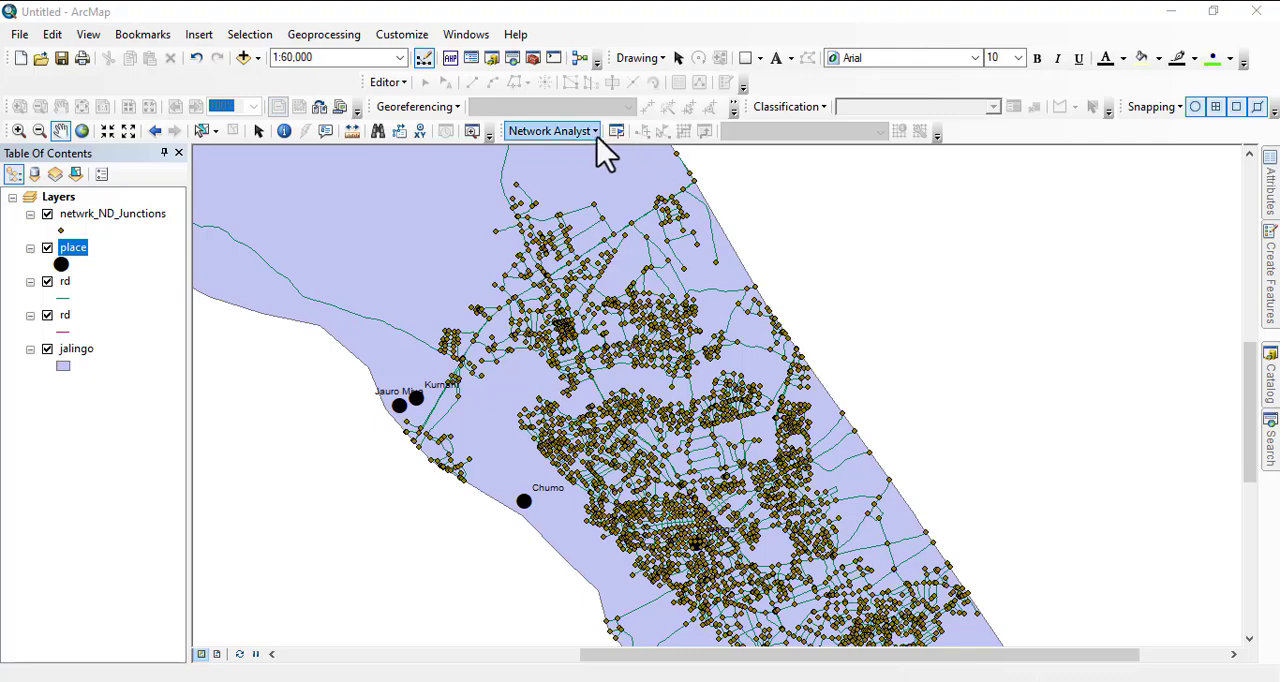
- Check the available Network Analyst analysis commands and review the general Network Analyst options
left_click(588, 130)
left_click(588, 130)
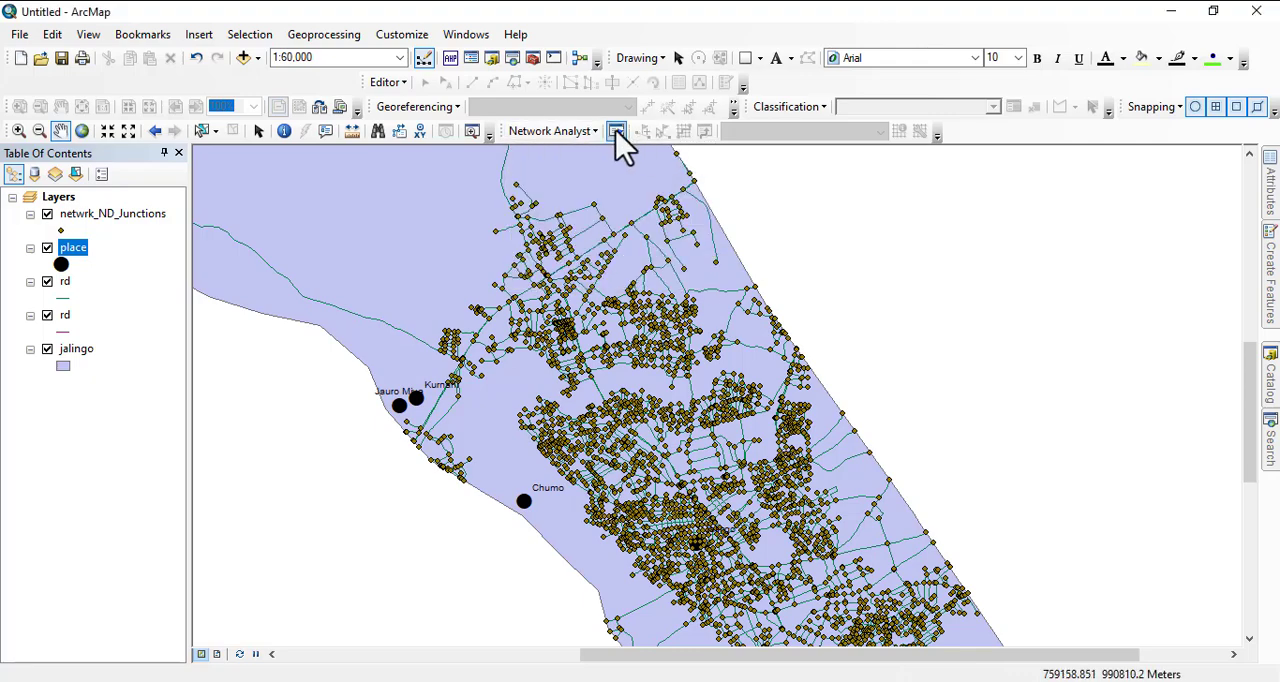
left_click(588, 131)
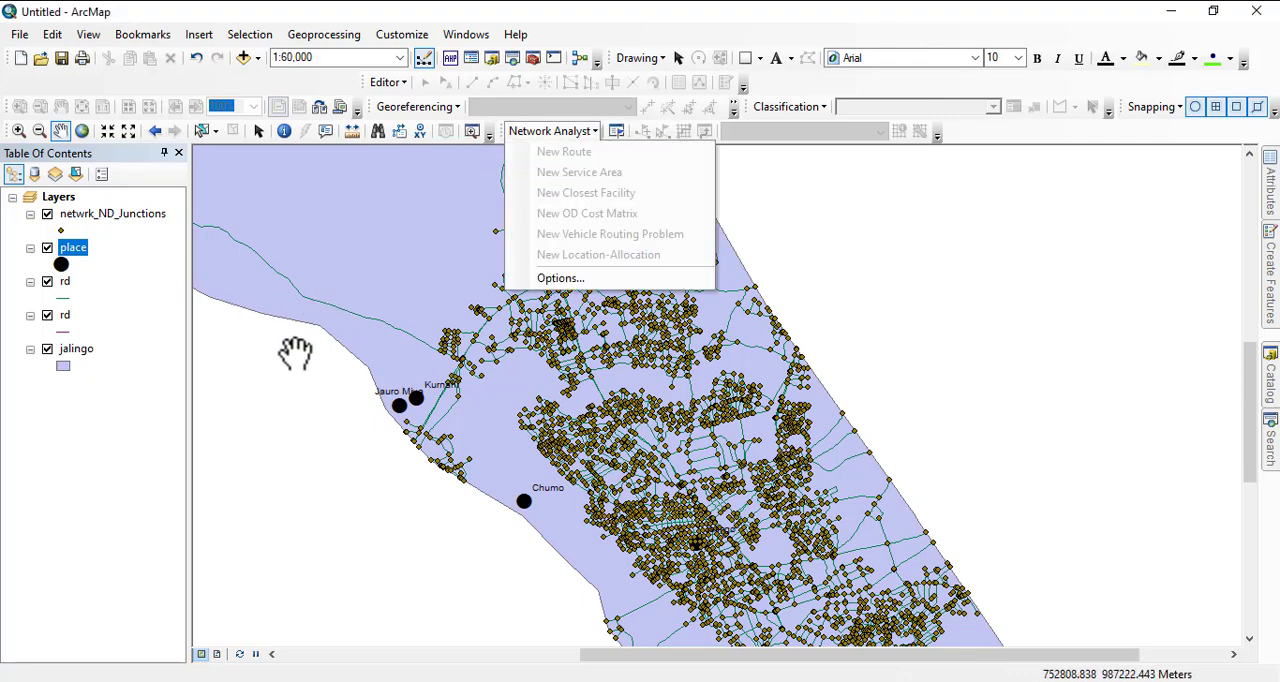
left_click(283, 272)
left_click_drag(283, 272, 366, 287)
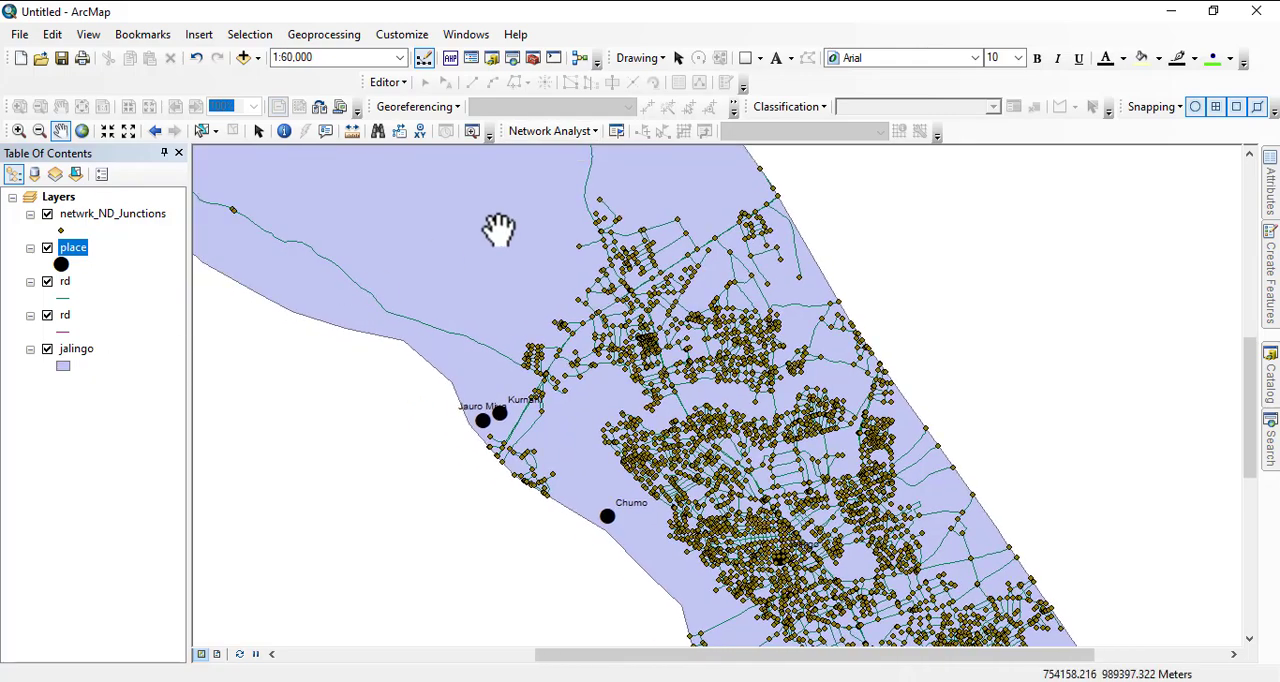
left_click(548, 131)
left_click(558, 278)
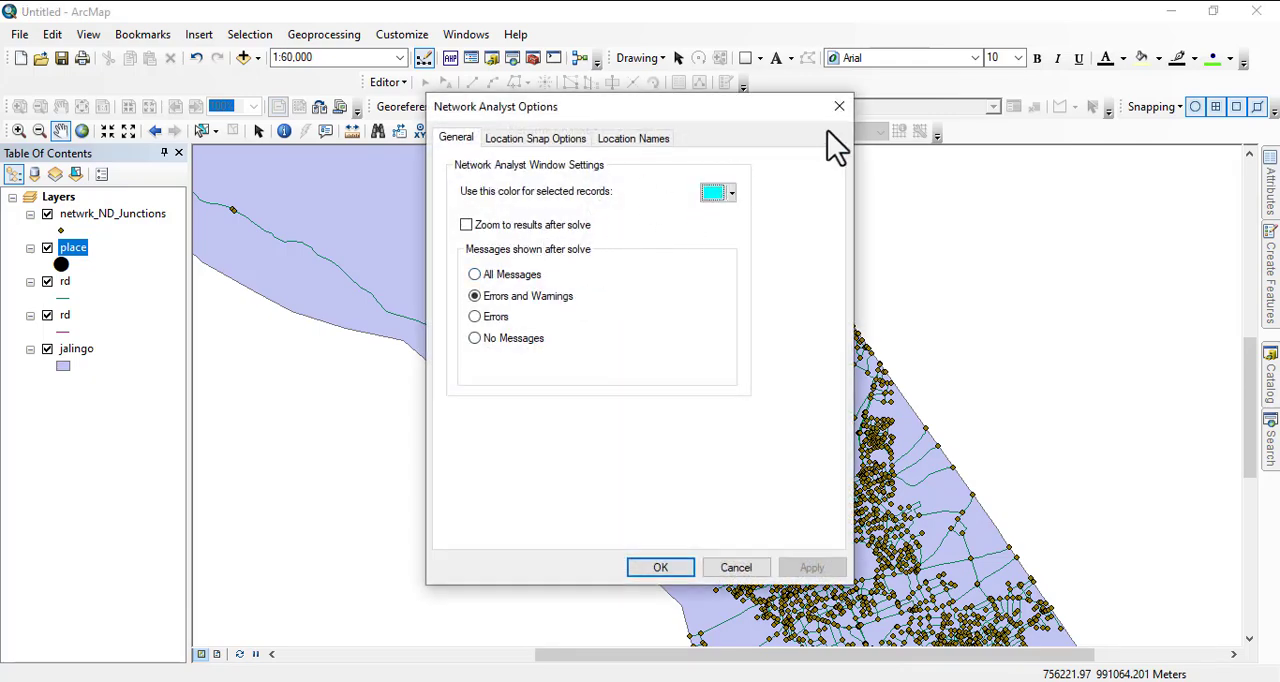
left_click(839, 106)
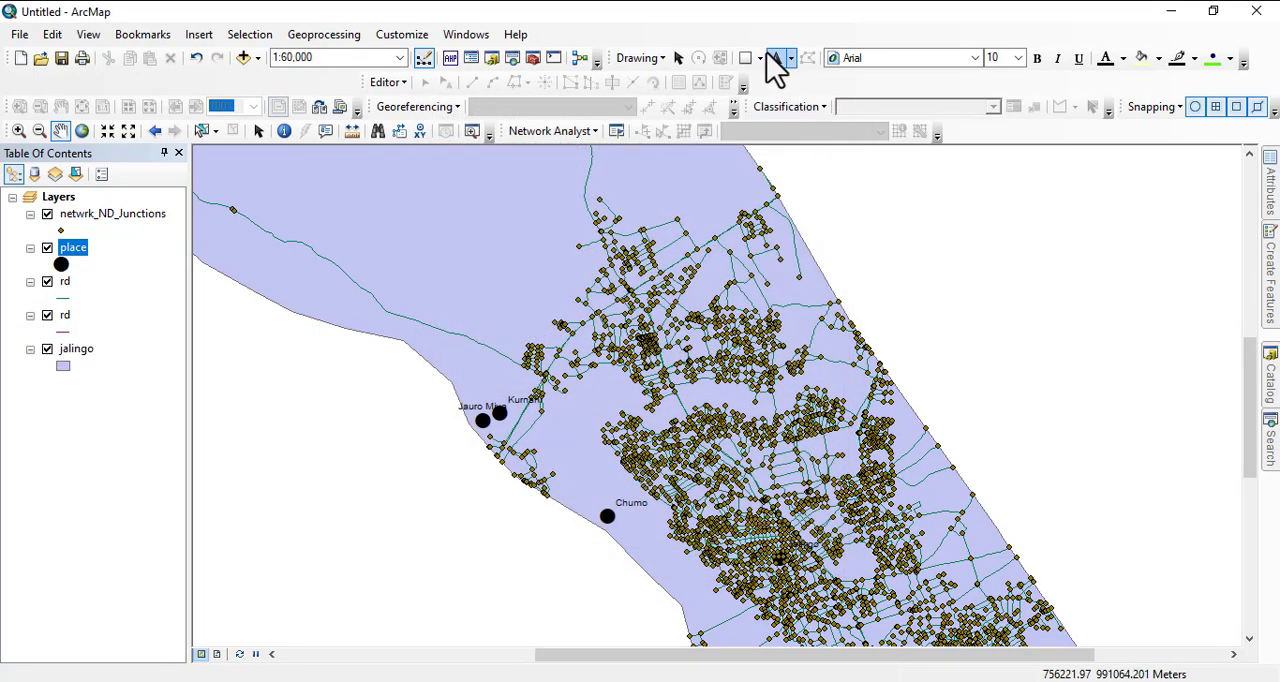
- Check that the Network Analyst extension is enabled and review which network analysis commands are available
left_click(481, 42)
mouse_move(383, 38)
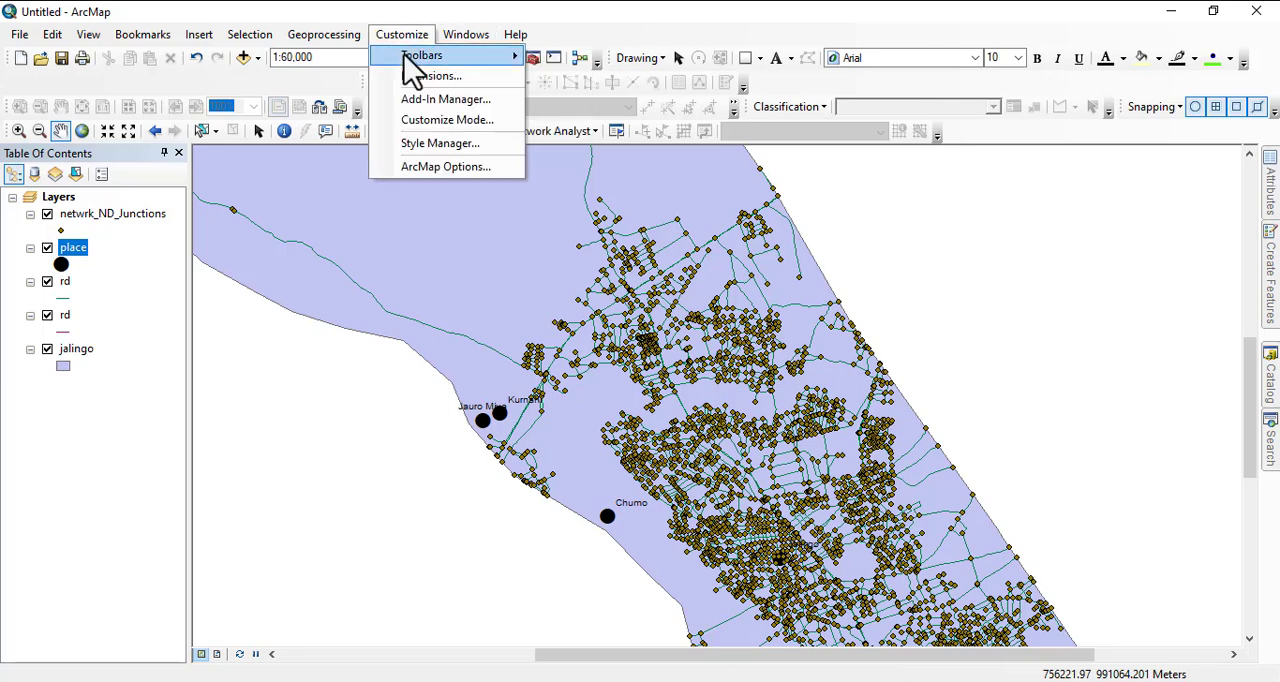
left_click(432, 77)
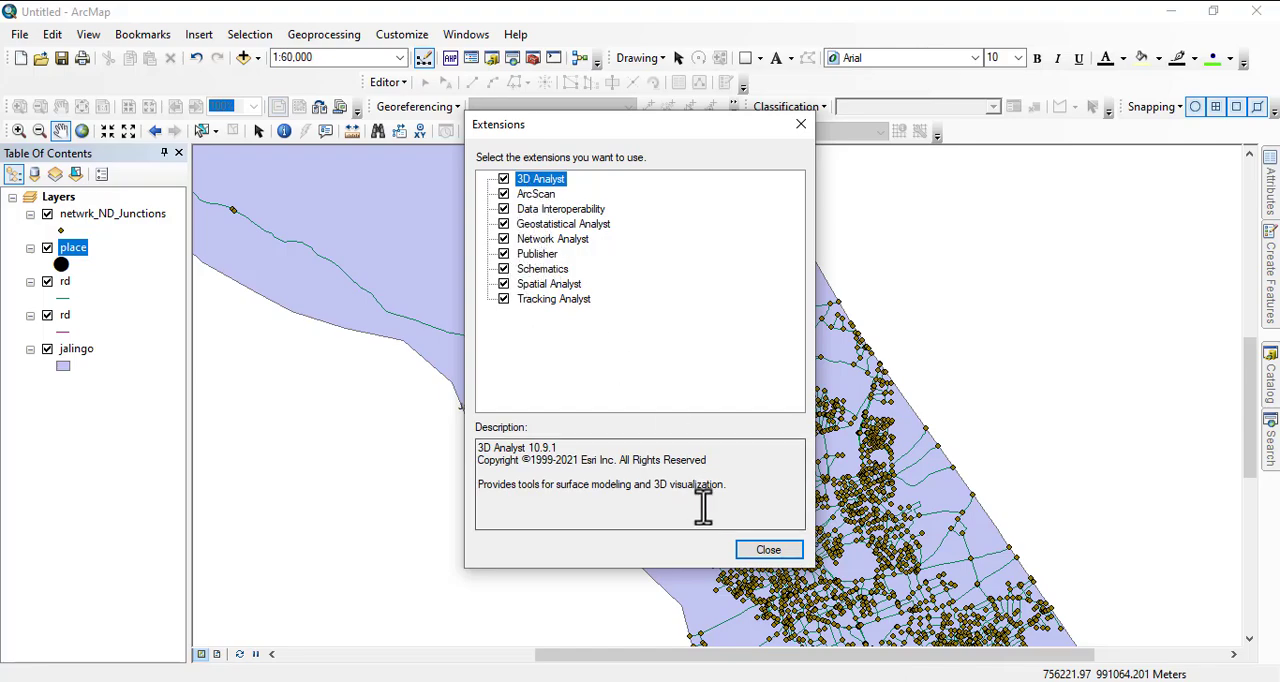
left_click(768, 549)
left_click(552, 131)
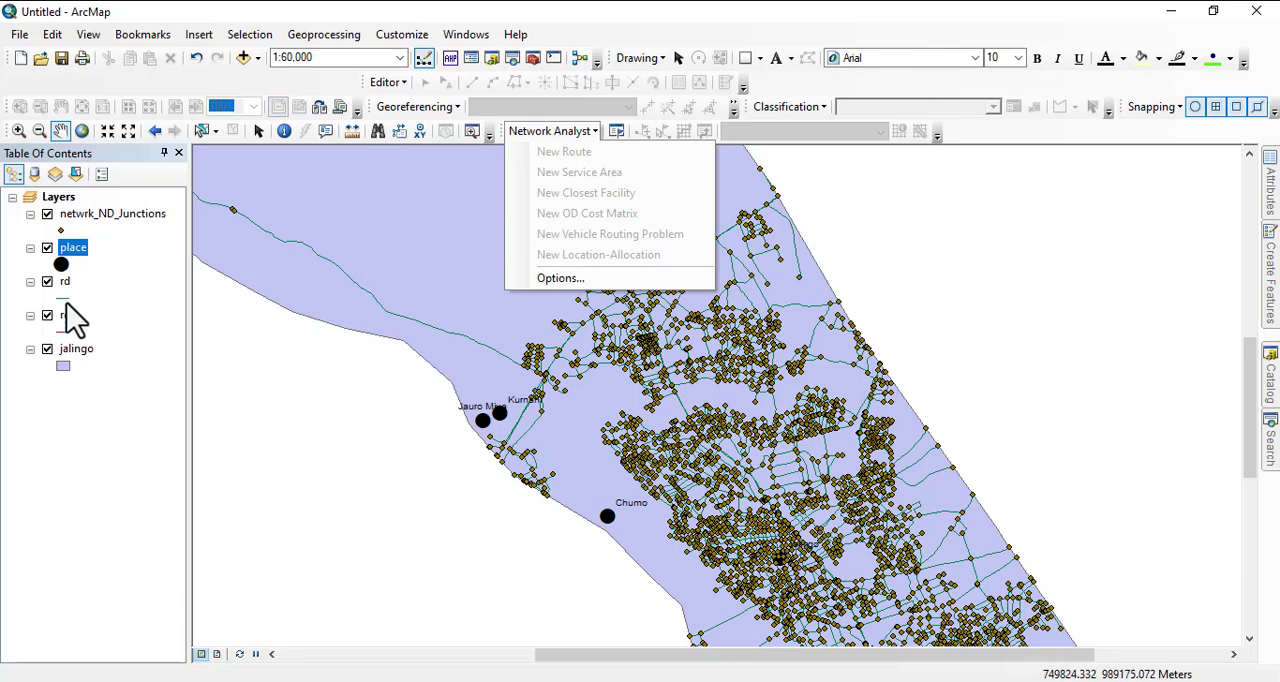
- Remove the netwrk_ND_Junctions layer from the map
left_click(70, 216)
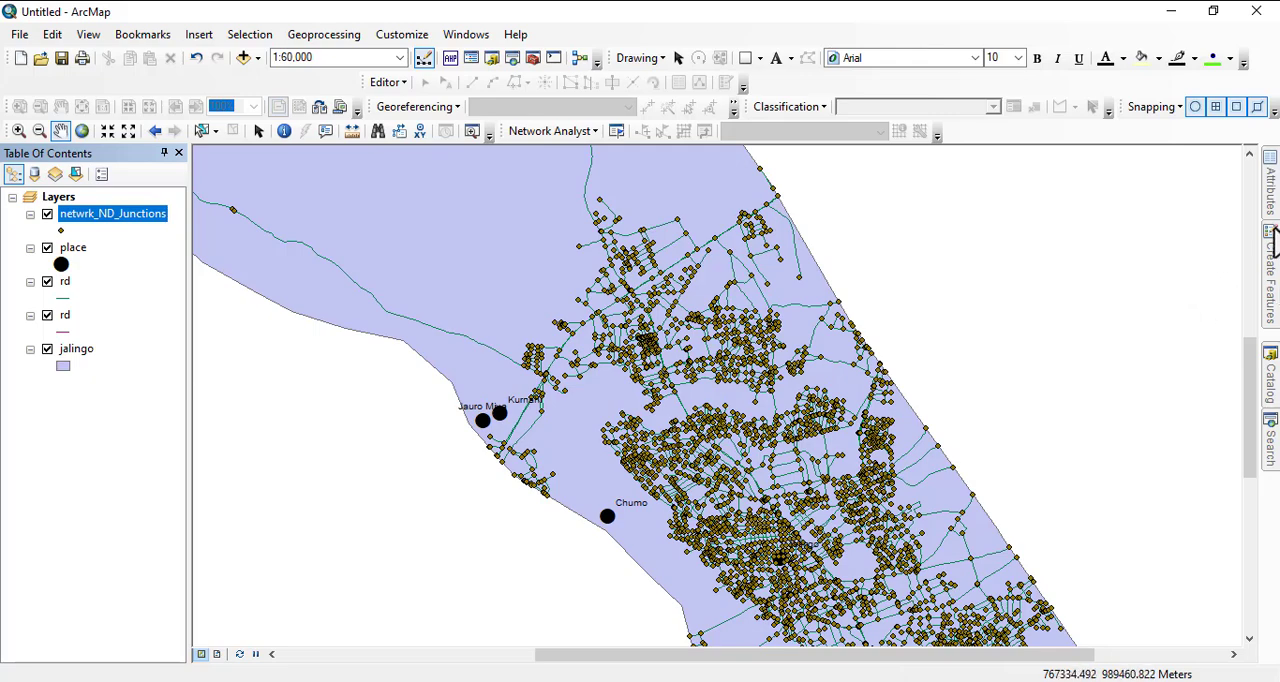
left_click(1272, 385)
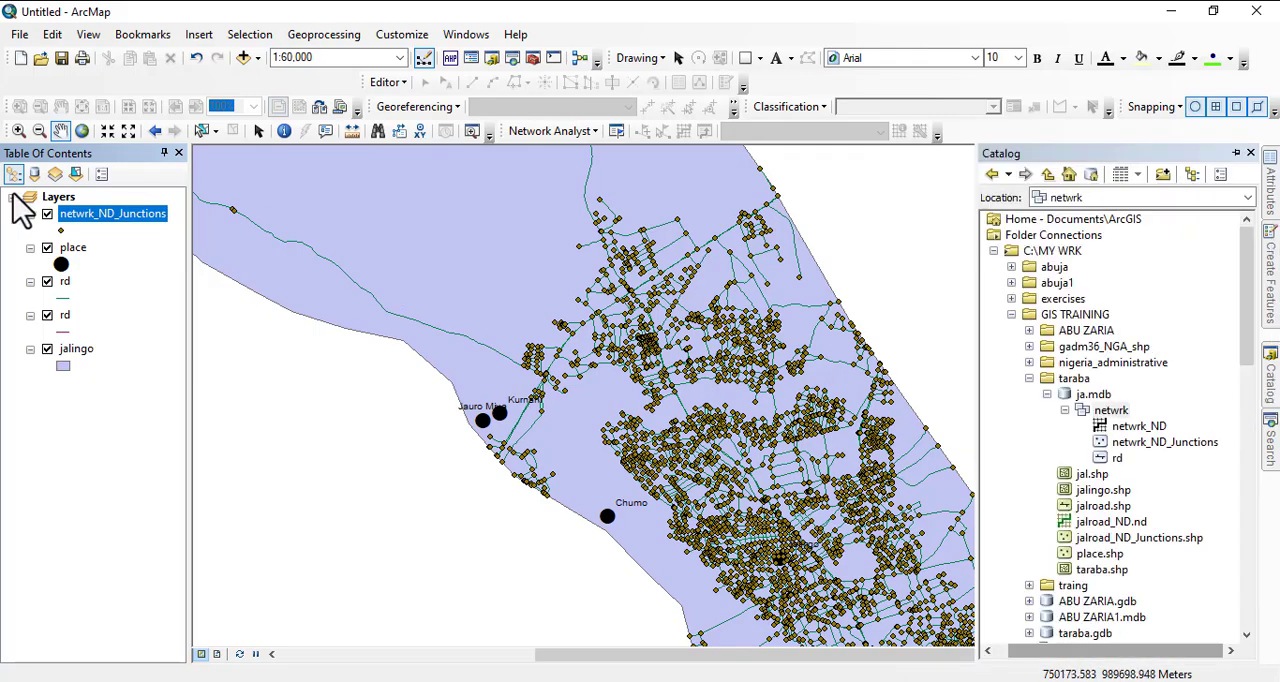
right_click(118, 230)
left_click(118, 247)
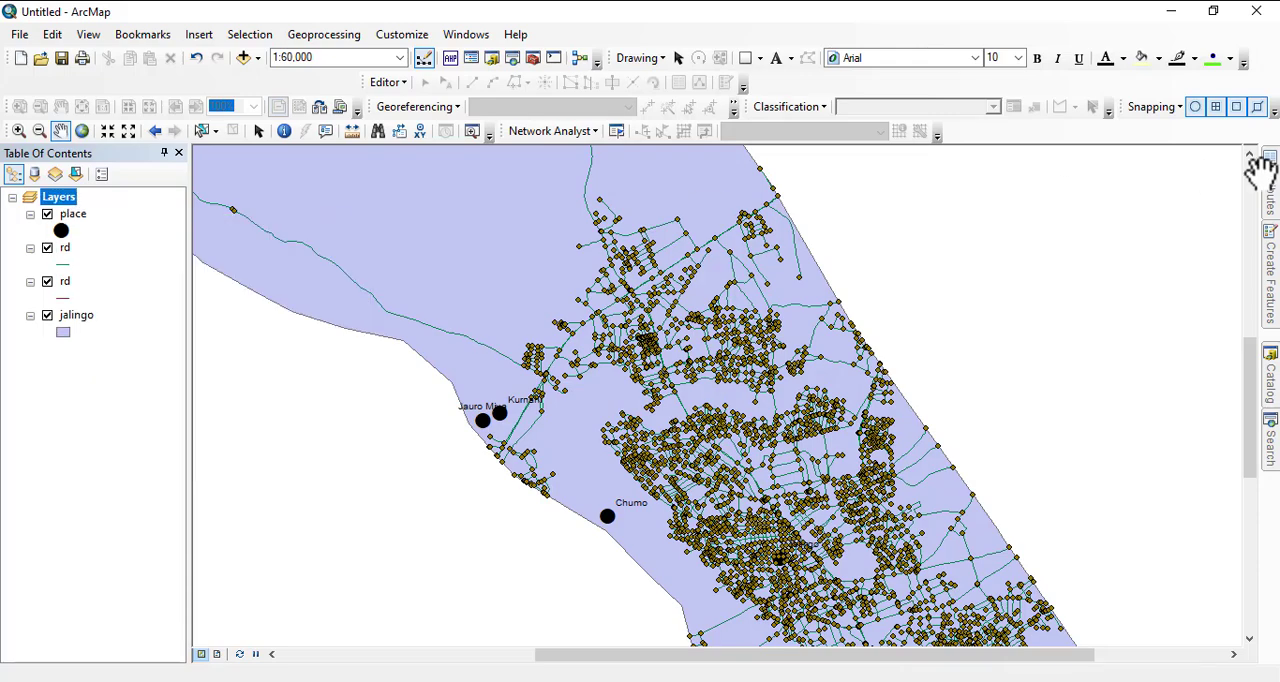
- Add the netwrk_ND network dataset from ja.mdb to the map with its participating feature classes, and check the Network Analyst commands
left_click(1275, 395)
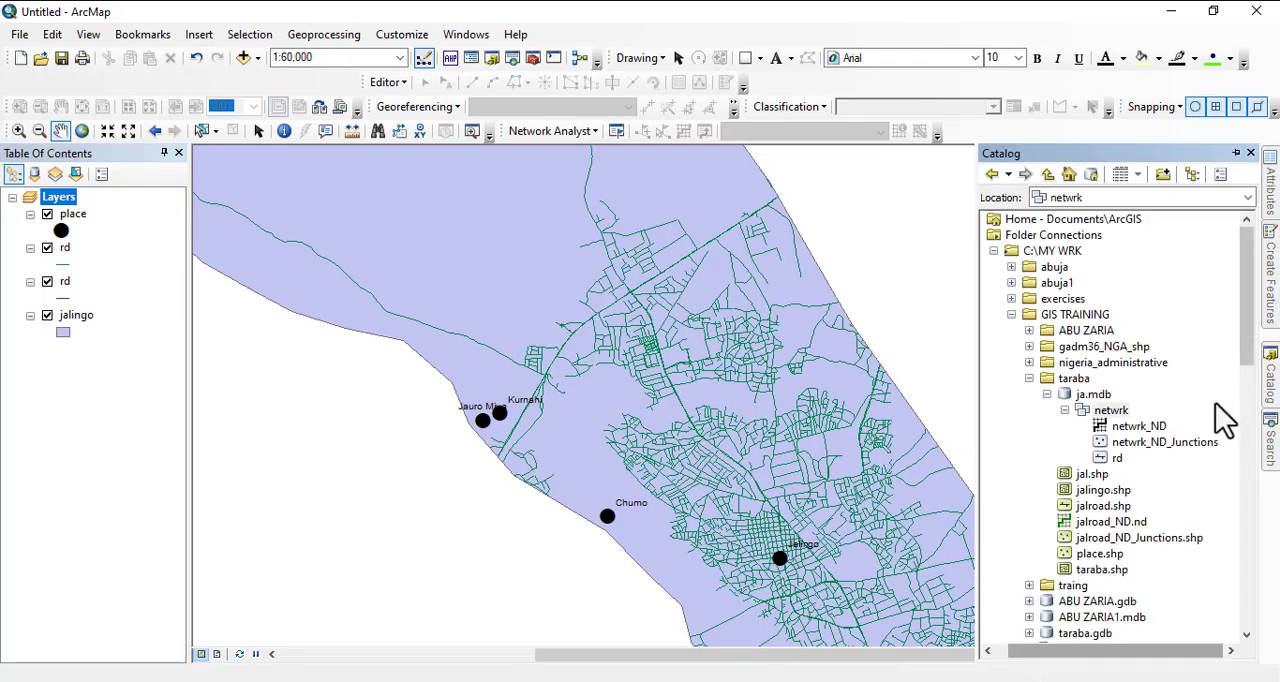
left_click(1133, 431)
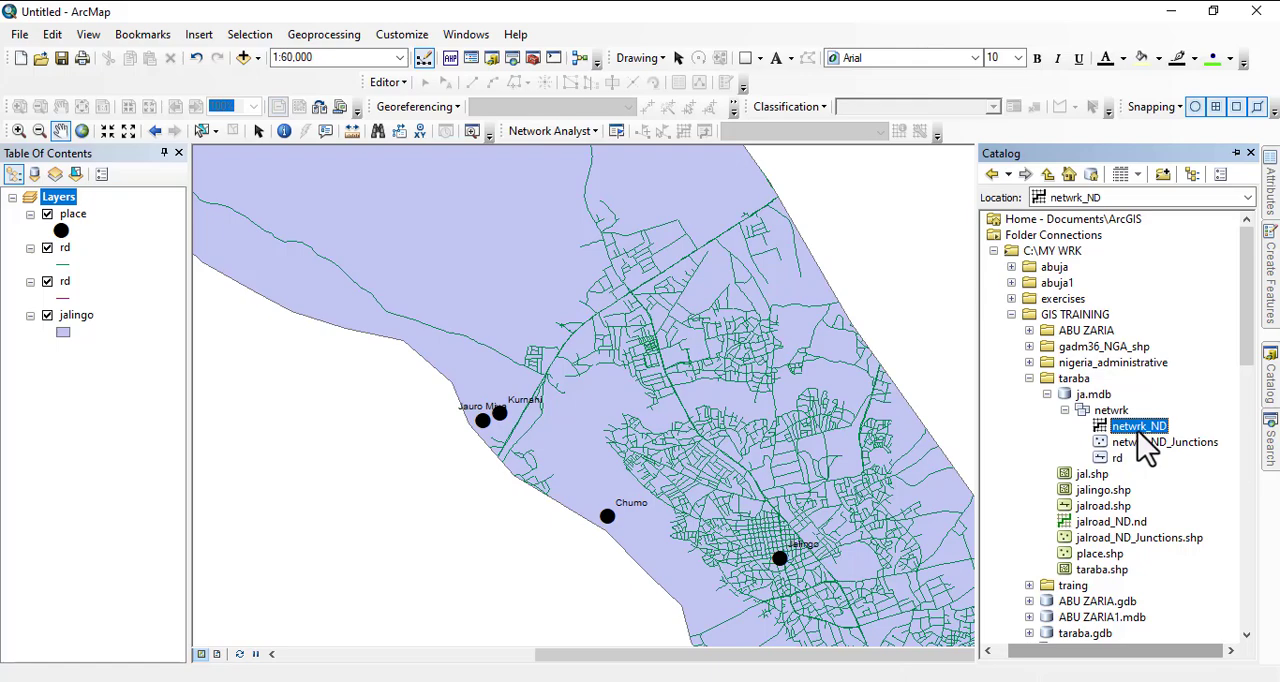
left_click_drag(1125, 430, 646, 354)
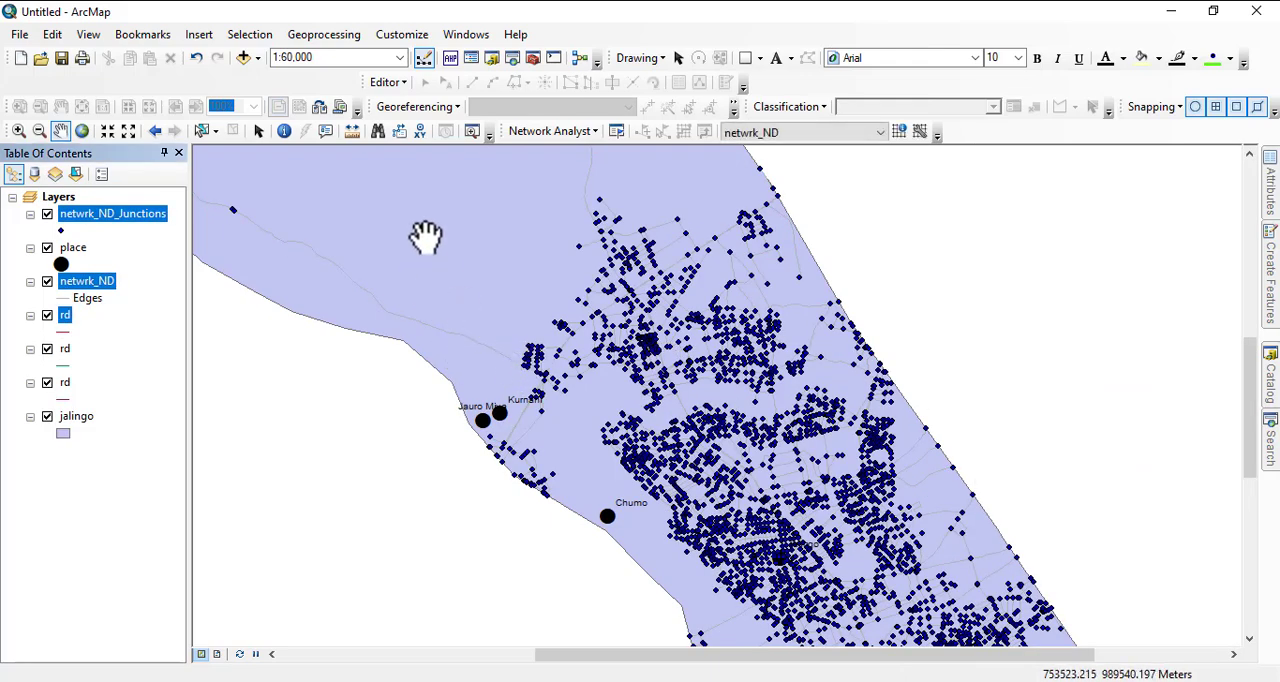
left_click(540, 138)
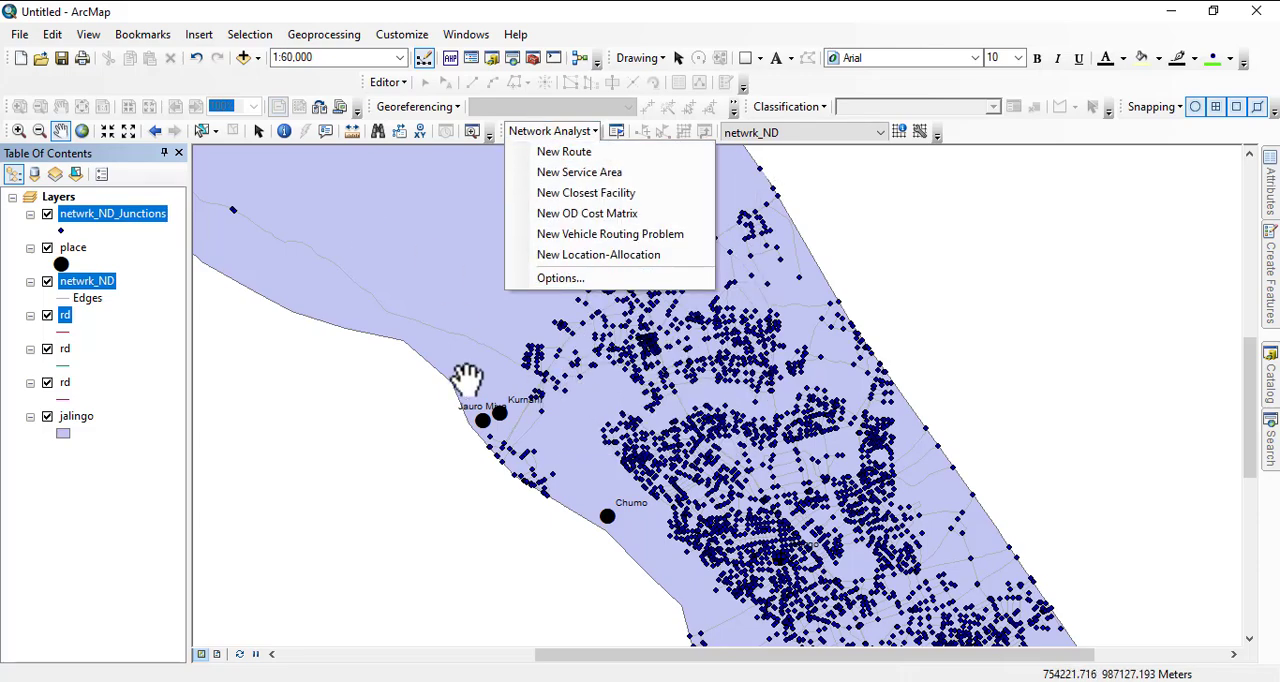
left_click(142, 350)
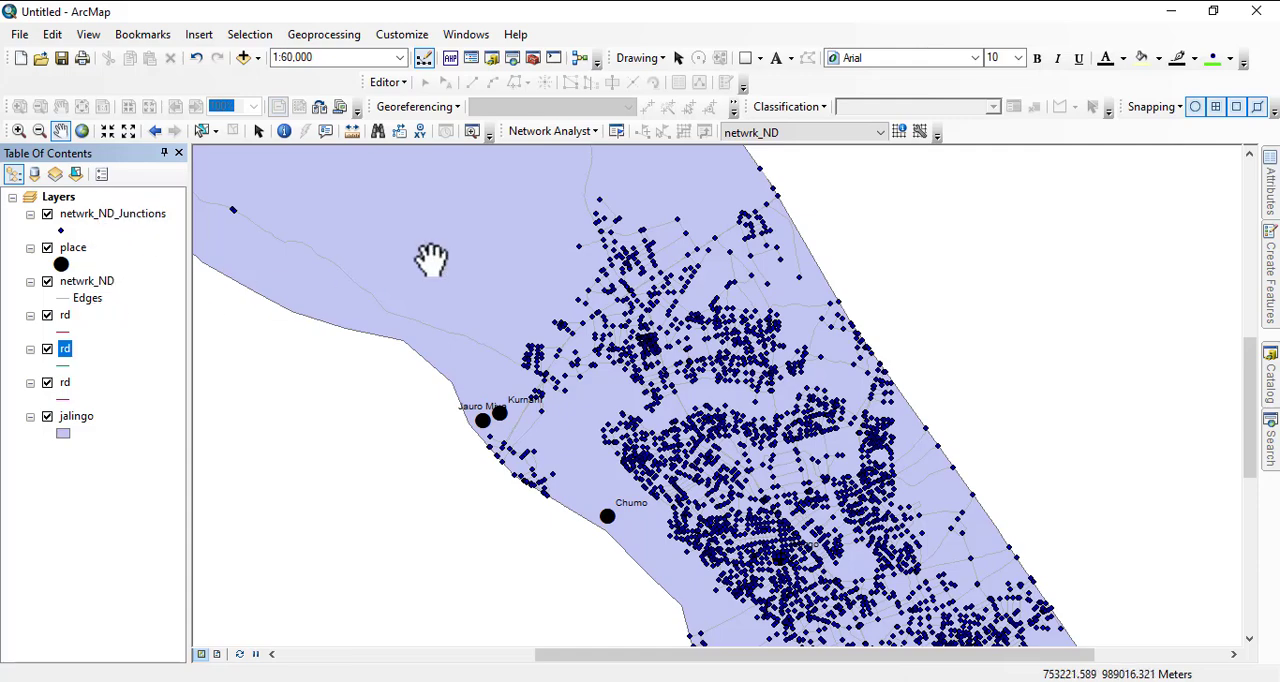
- Create a new Route analysis layer based on the netwrk_ND network dataset
scroll(660, 298, "down", 1)
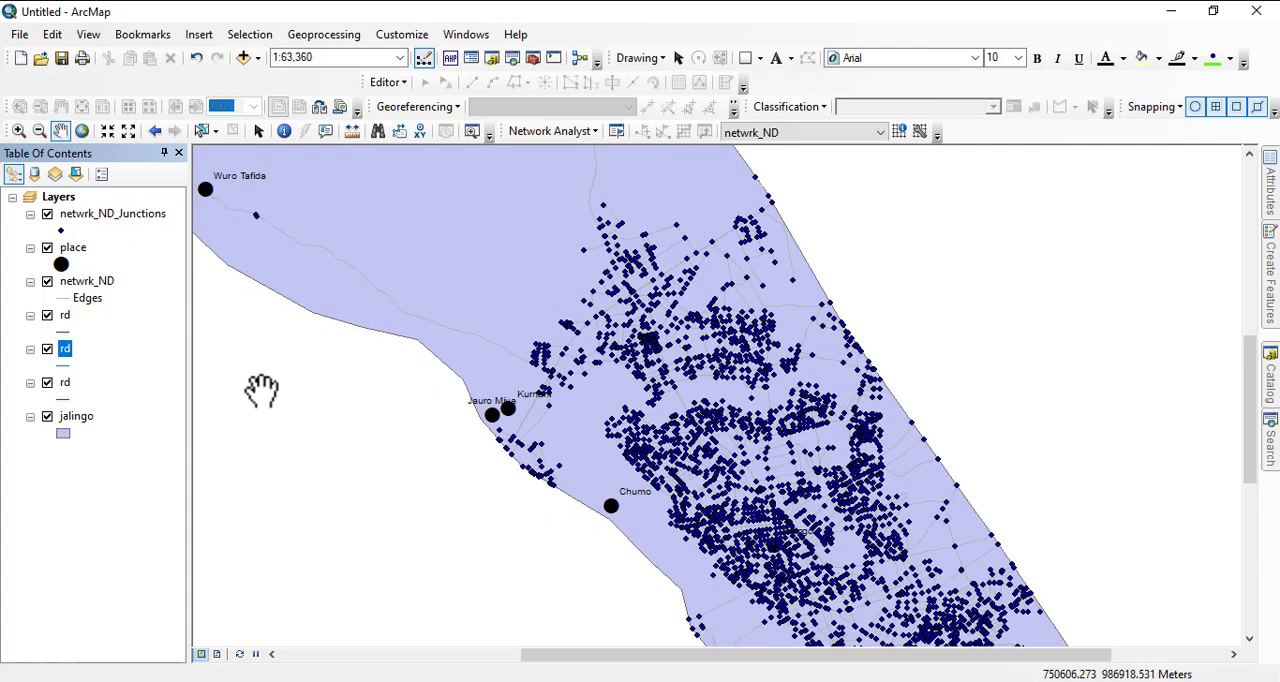
left_click(546, 132)
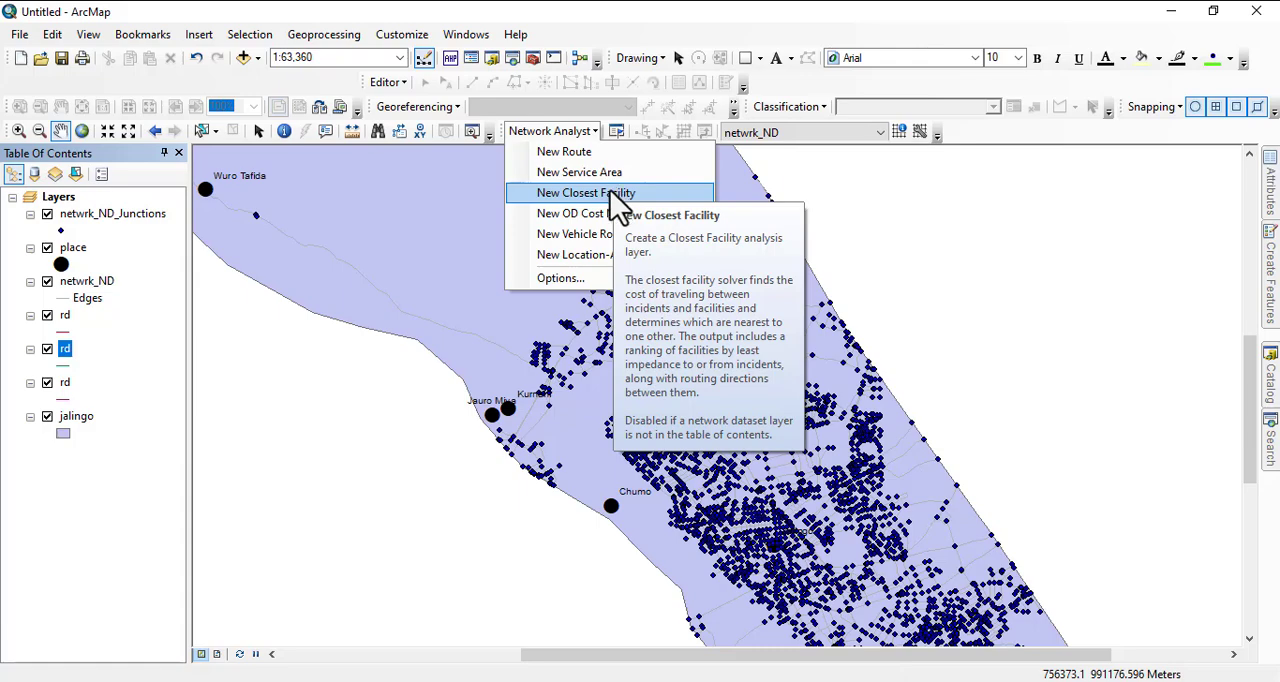
left_click(589, 155)
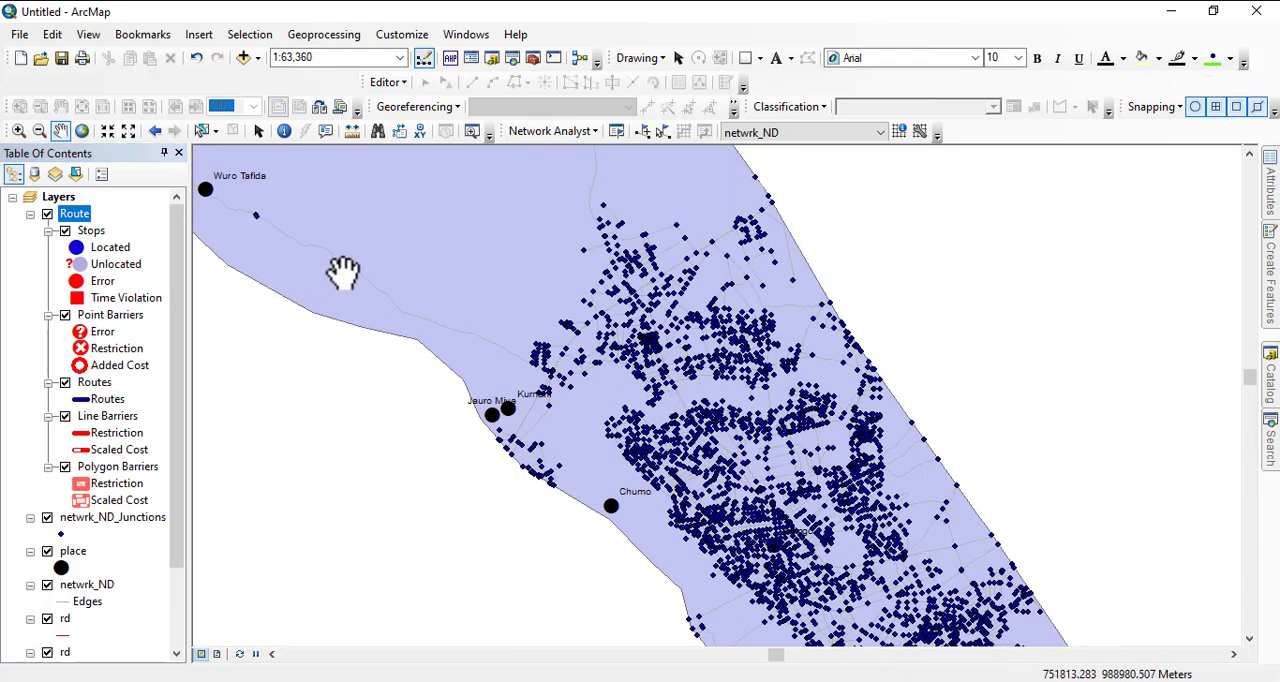
- Place two route stops with the Create Network Location tool: the first on the southeastern roads, the second on the road just north of Kurnahi
left_click_drag(634, 342, 466, 291)
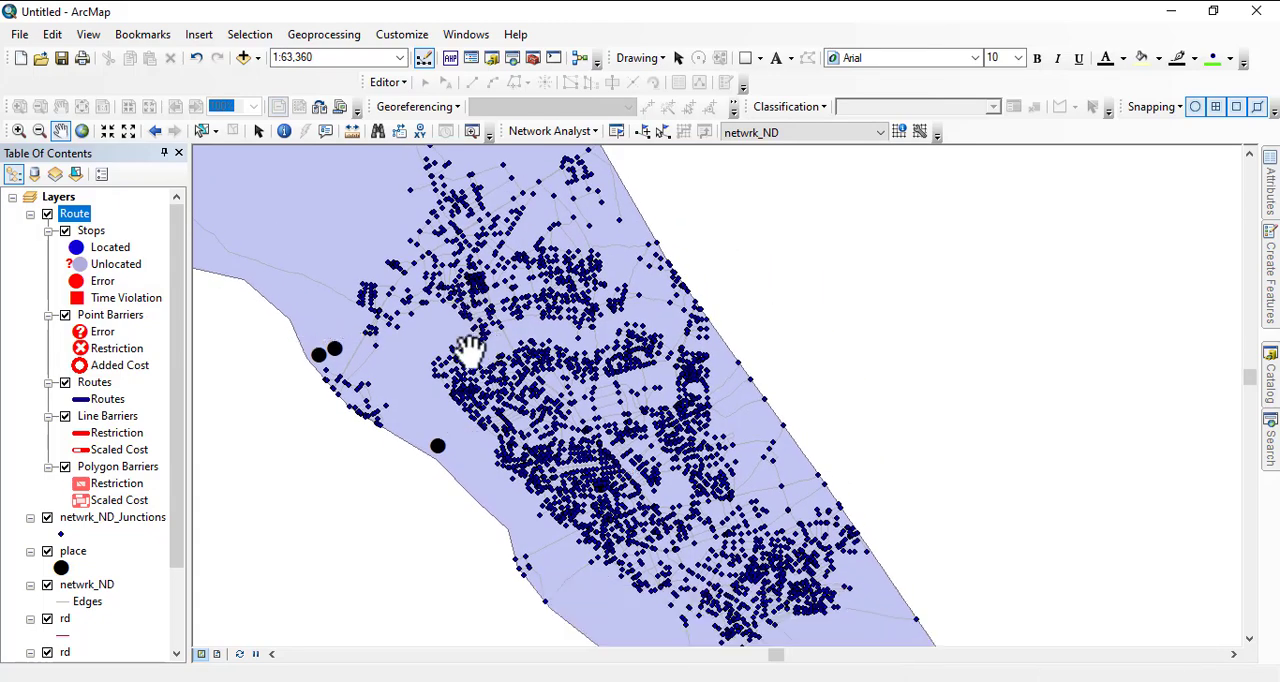
scroll(571, 399, "up", 2)
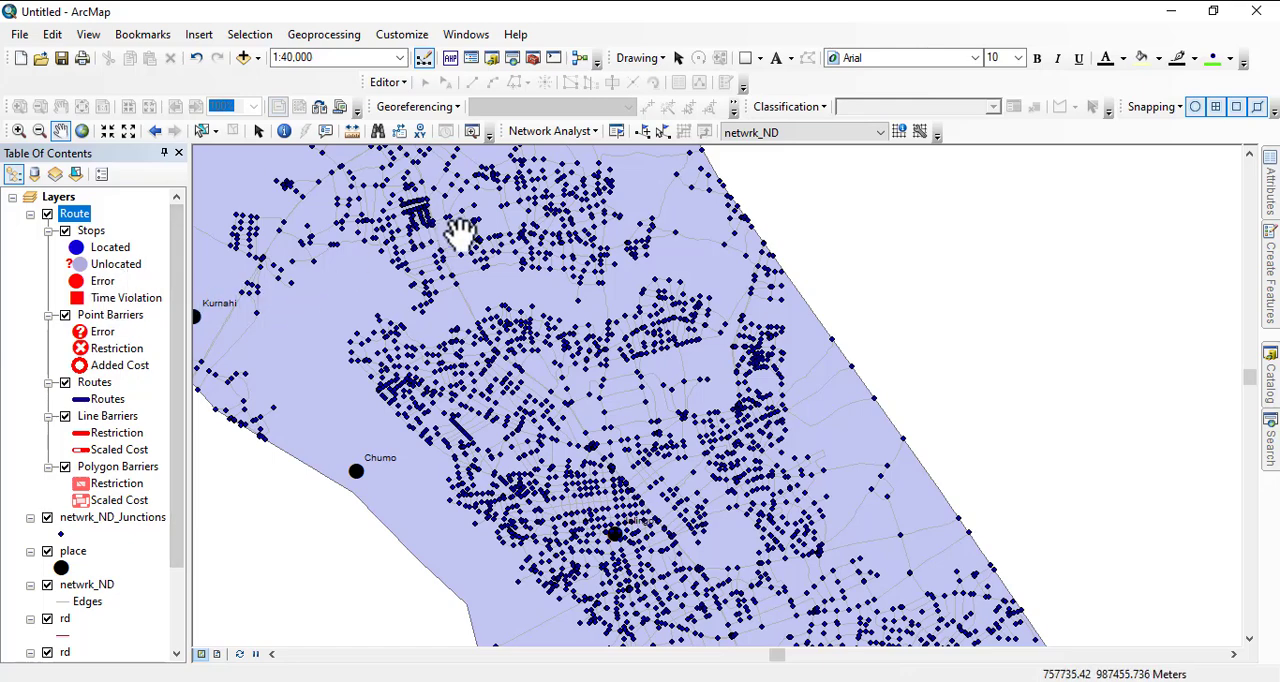
left_click(645, 140)
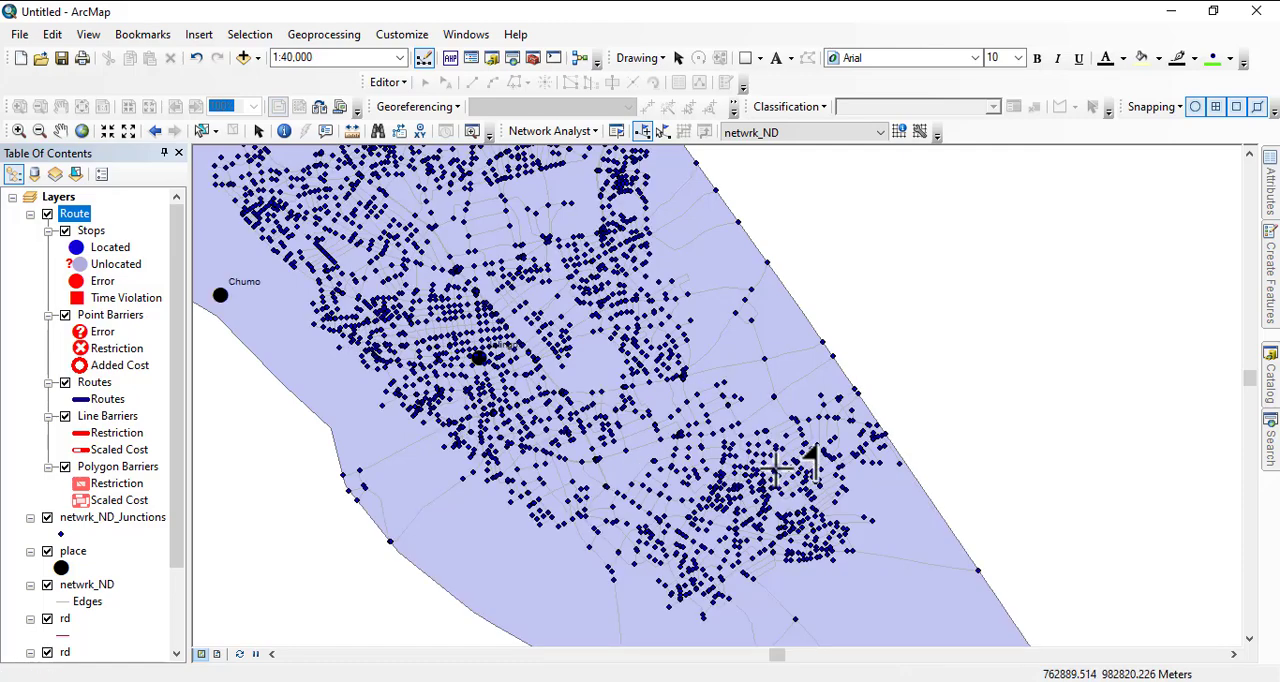
scroll(643, 409, "up", 1)
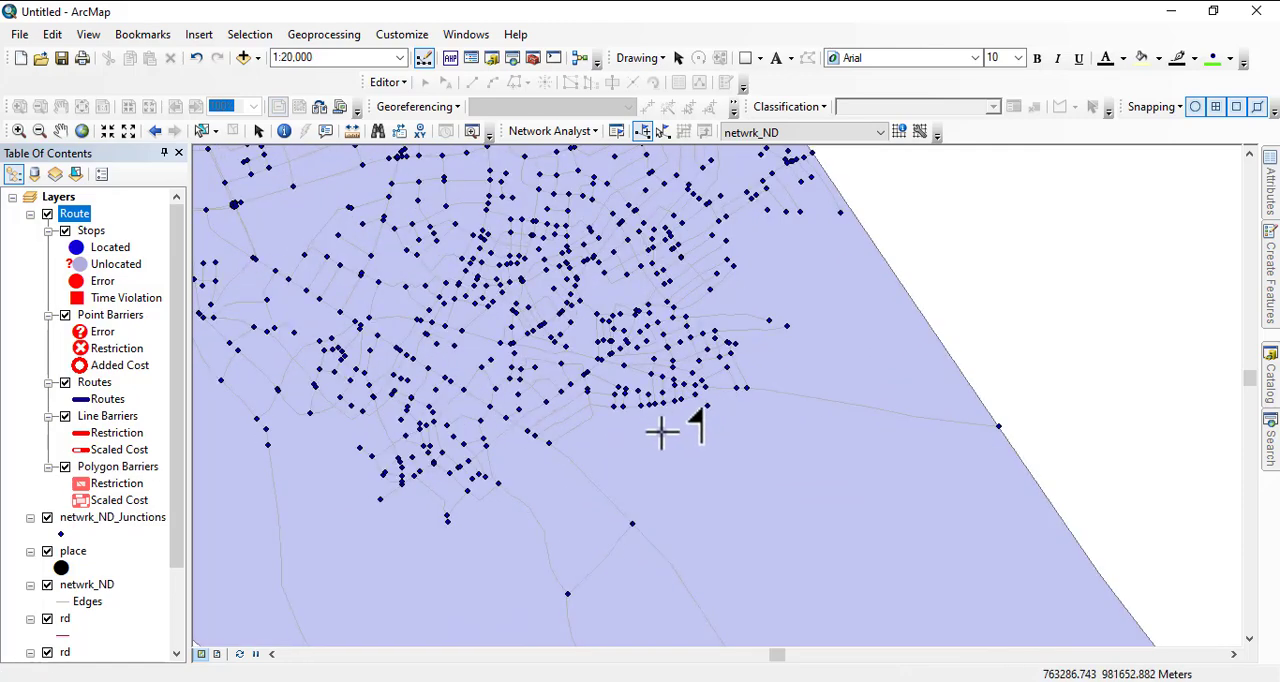
scroll(605, 440, "up", 1)
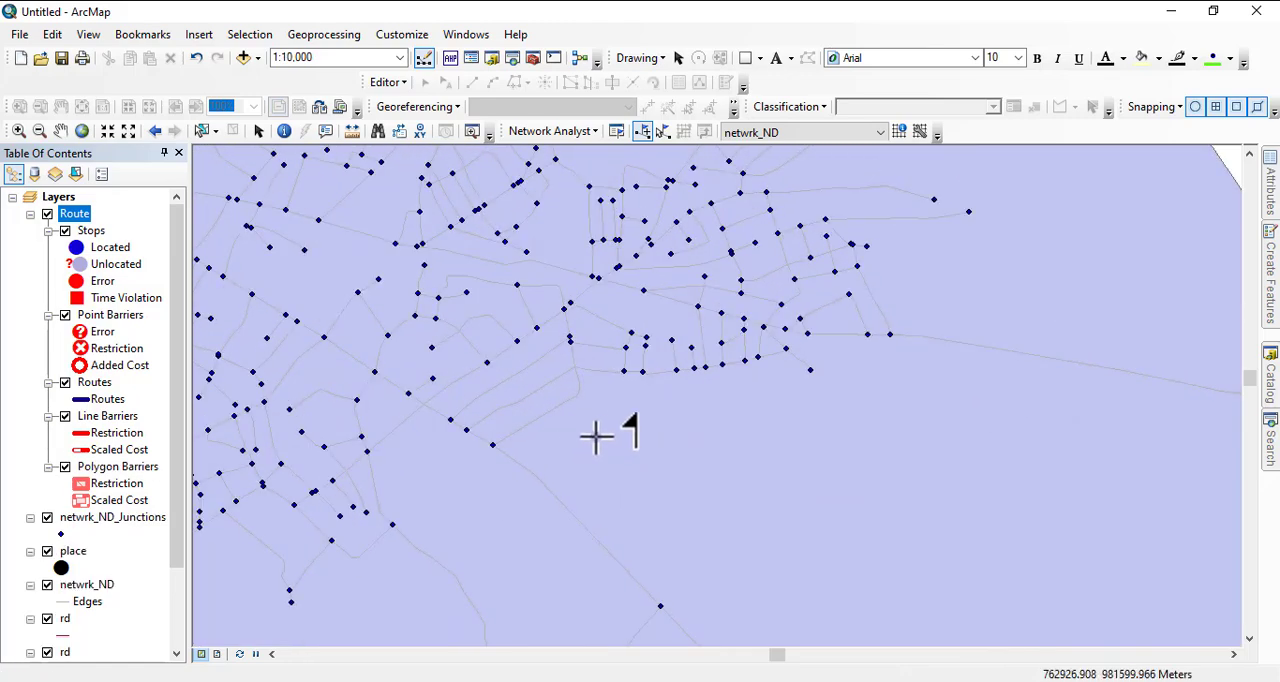
scroll(848, 516, "down", 1)
scroll(850, 515, "down", 1)
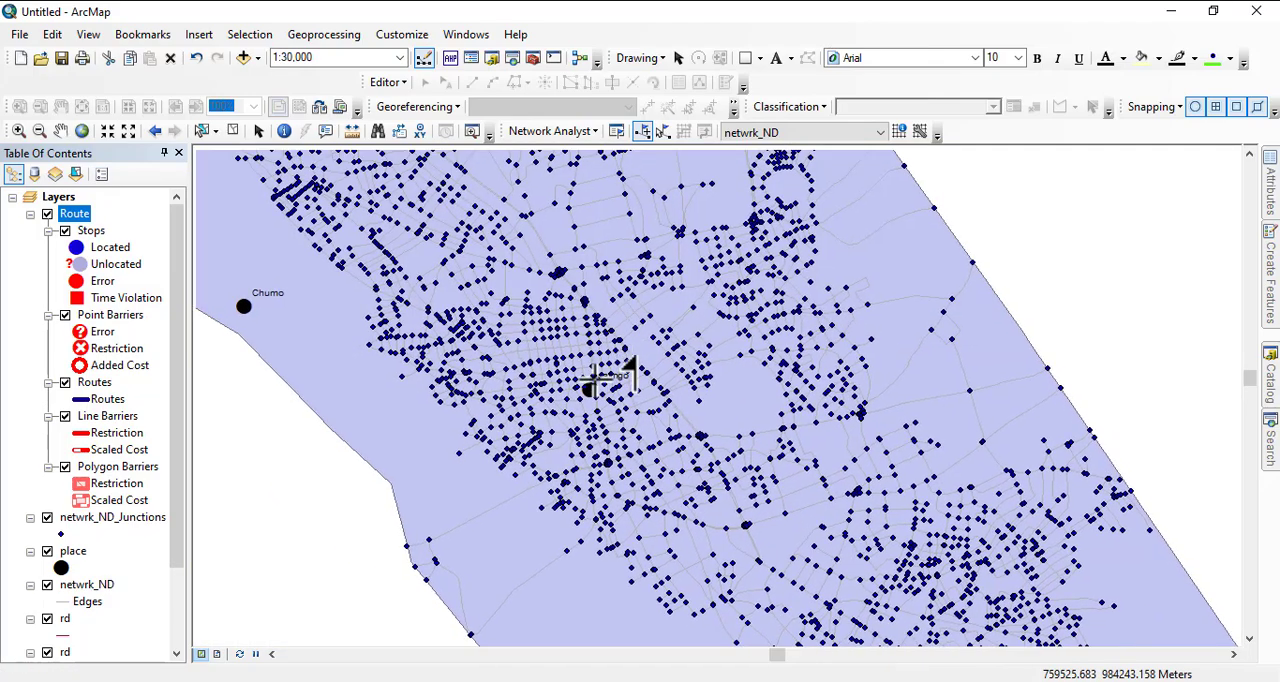
left_click_drag(440, 195, 684, 522)
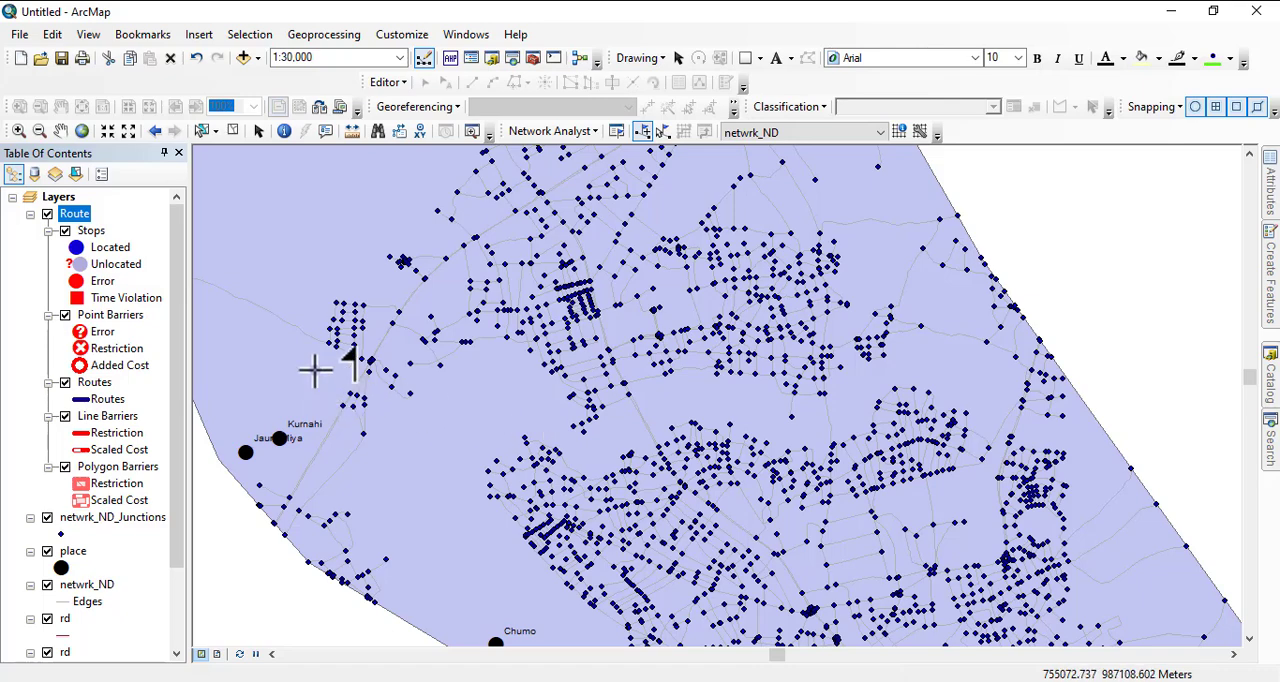
scroll(404, 312, "down", 2)
scroll(404, 312, "down", 1)
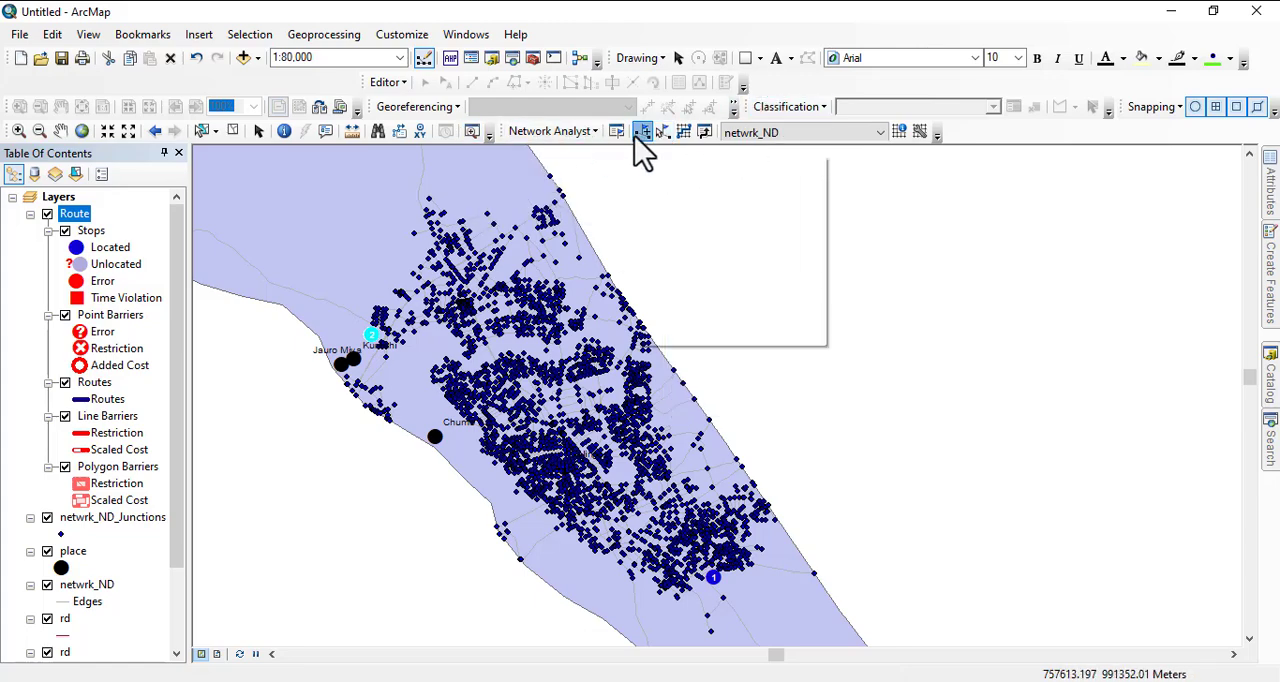
- Review the general properties and analysis settings of the Route layer, leaving them as they are
right_click(72, 215)
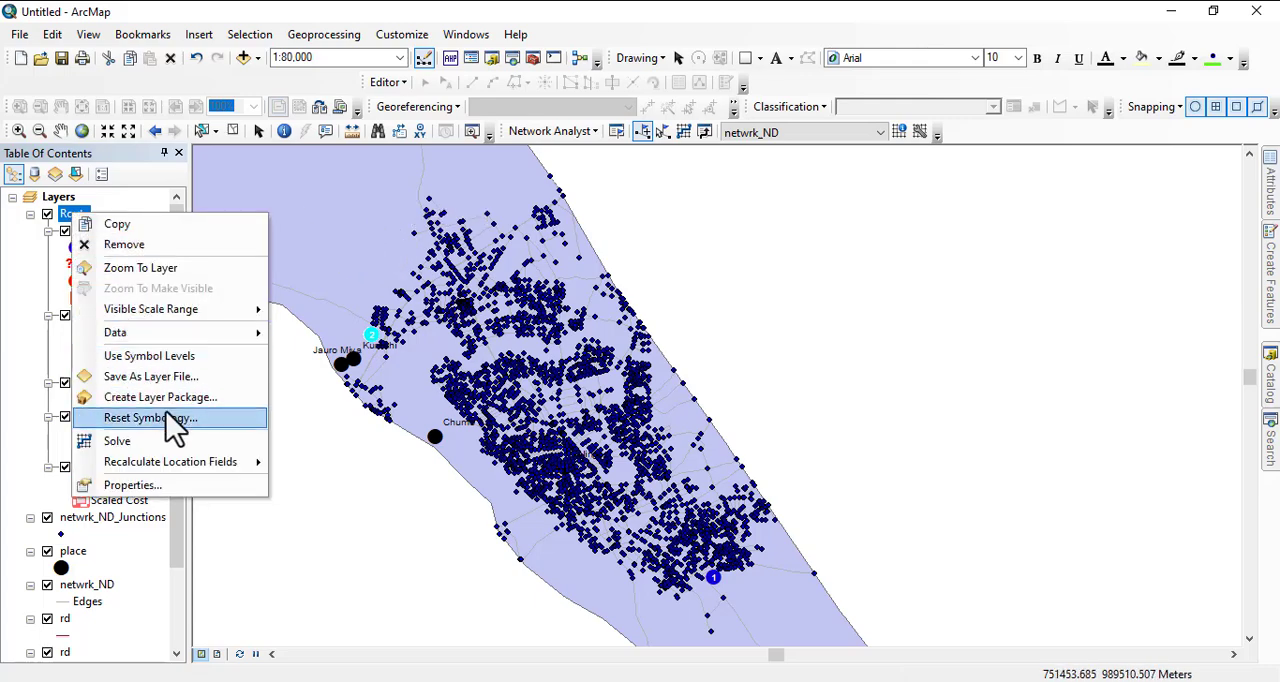
left_click(145, 488)
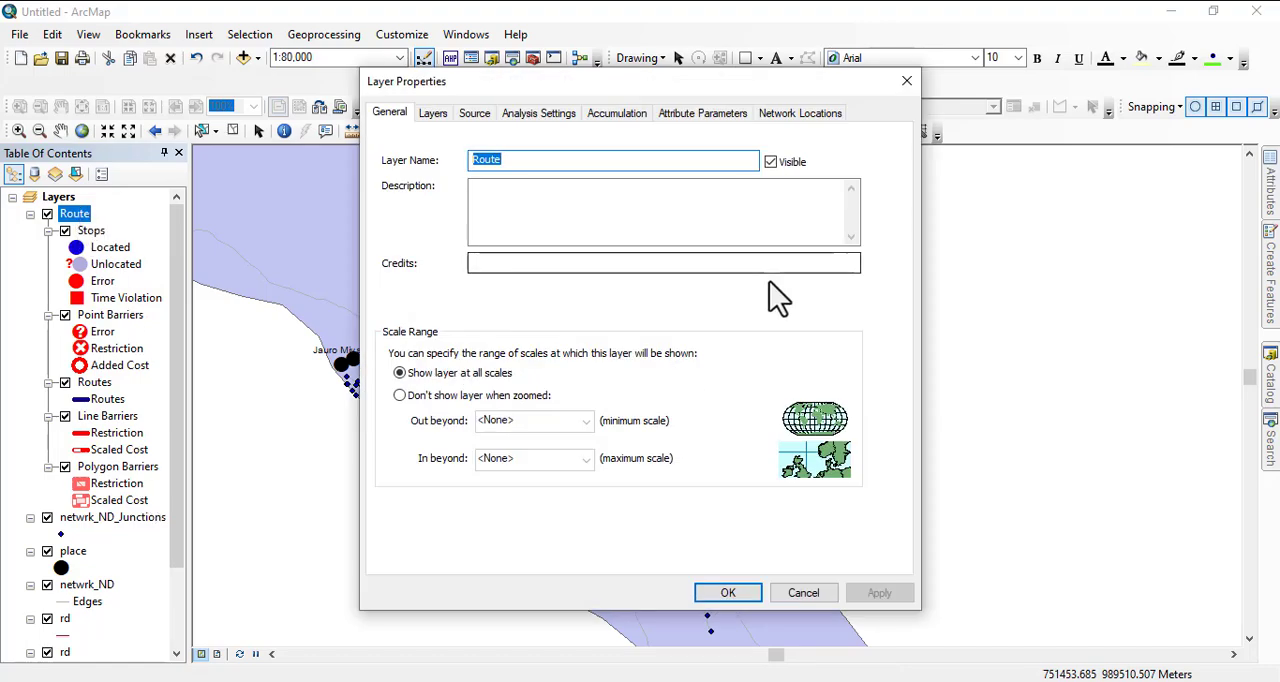
left_click(537, 118)
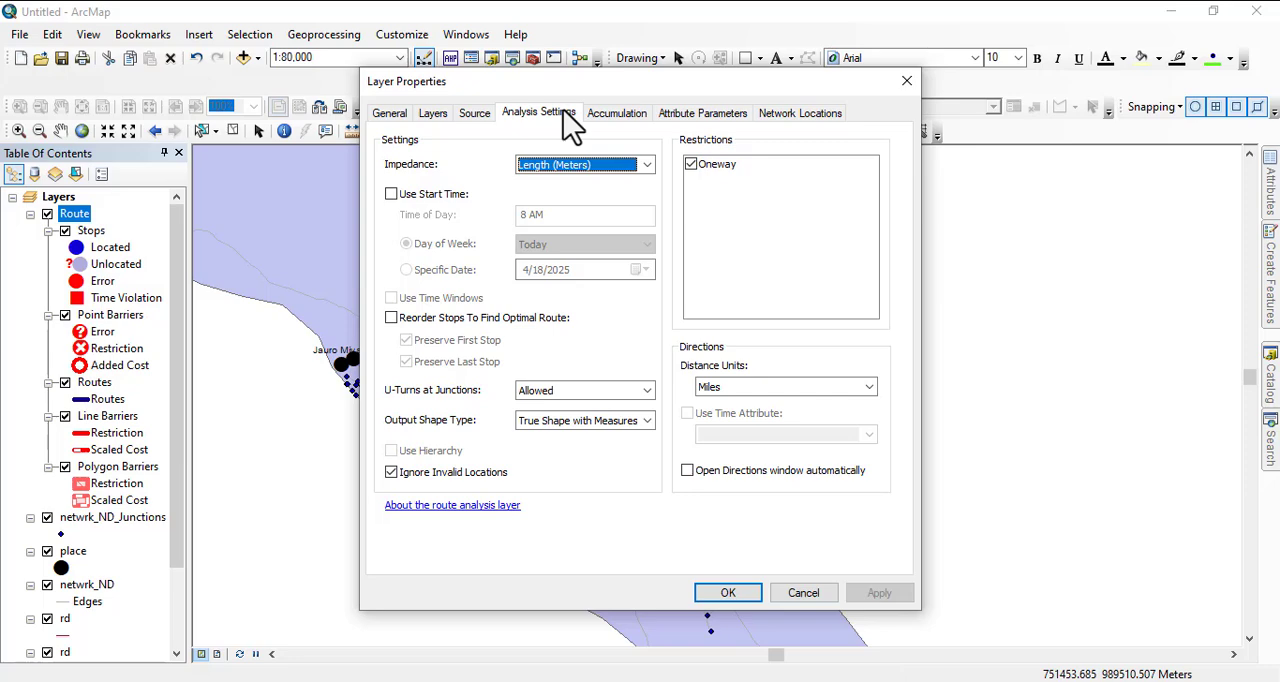
left_click(904, 79)
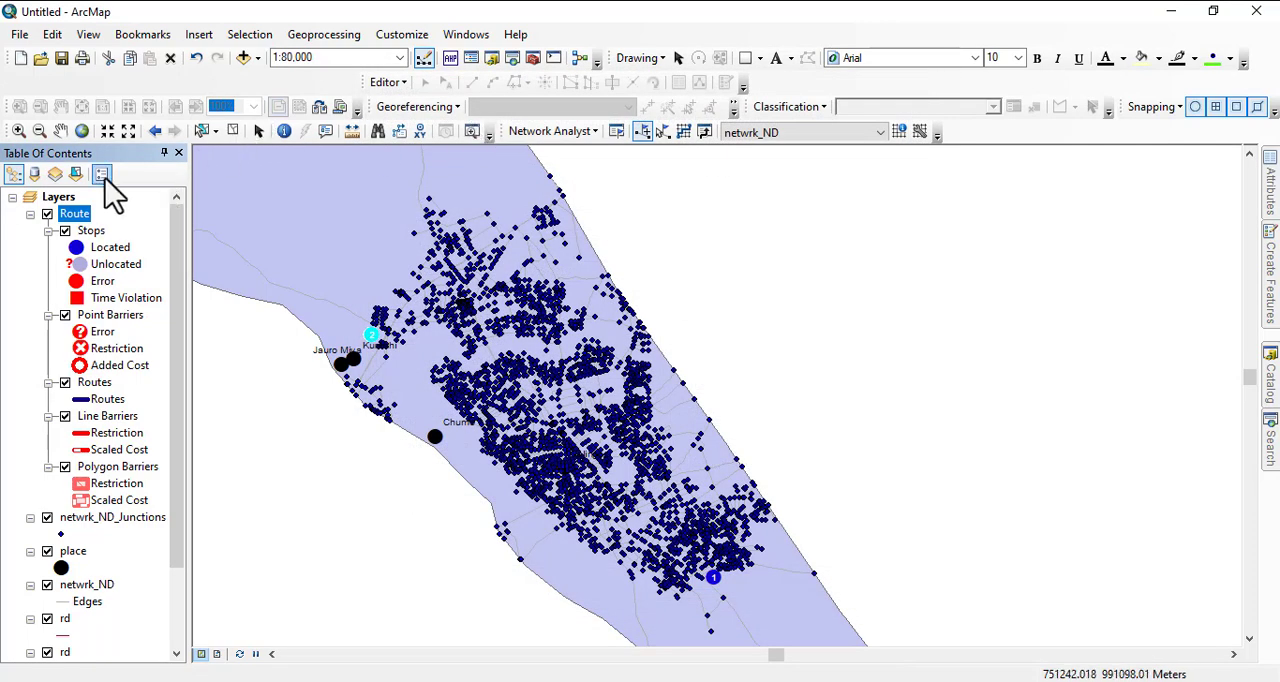
- In the Route layer's analysis settings, keep Length (Meters) as impedance and set the directions distance units to Meters
right_click(78, 215)
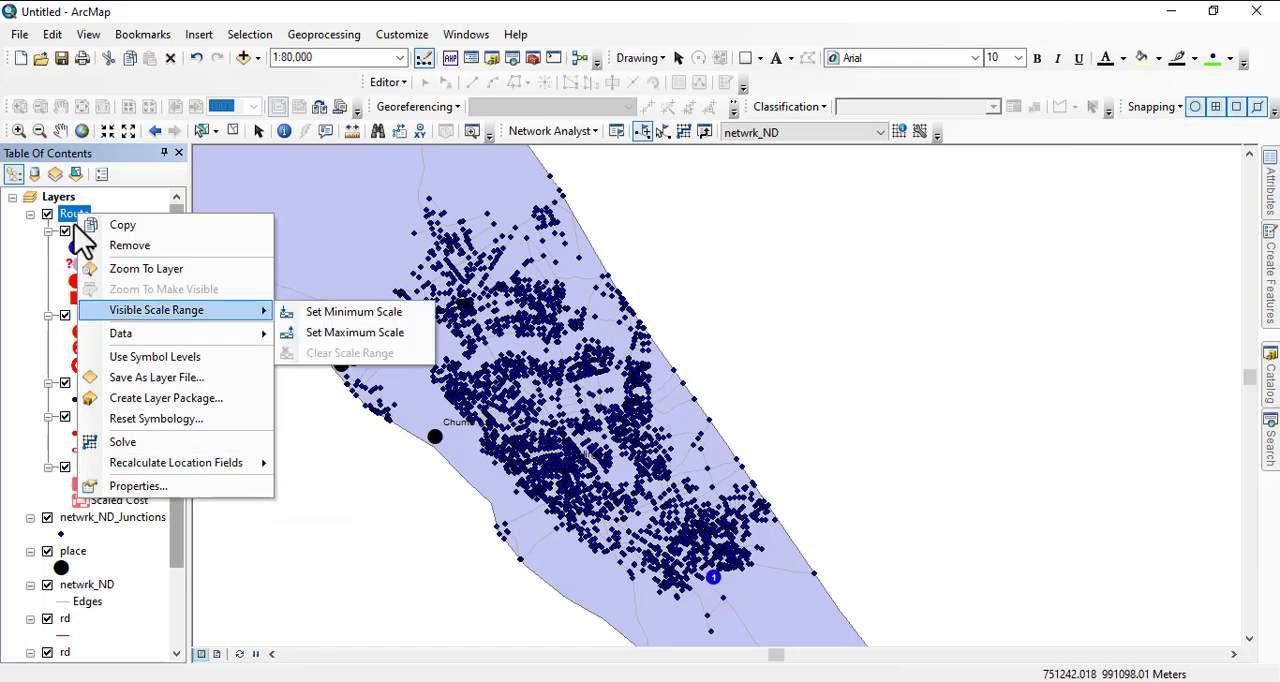
left_click(168, 487)
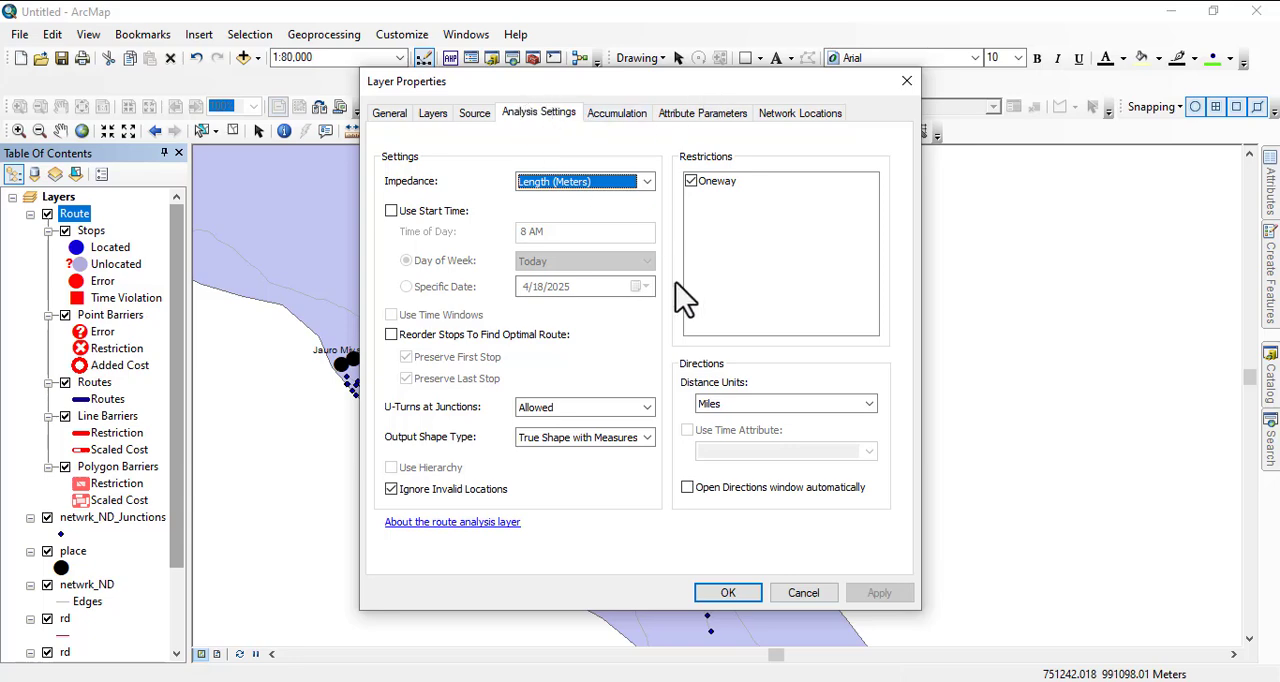
left_click(597, 183)
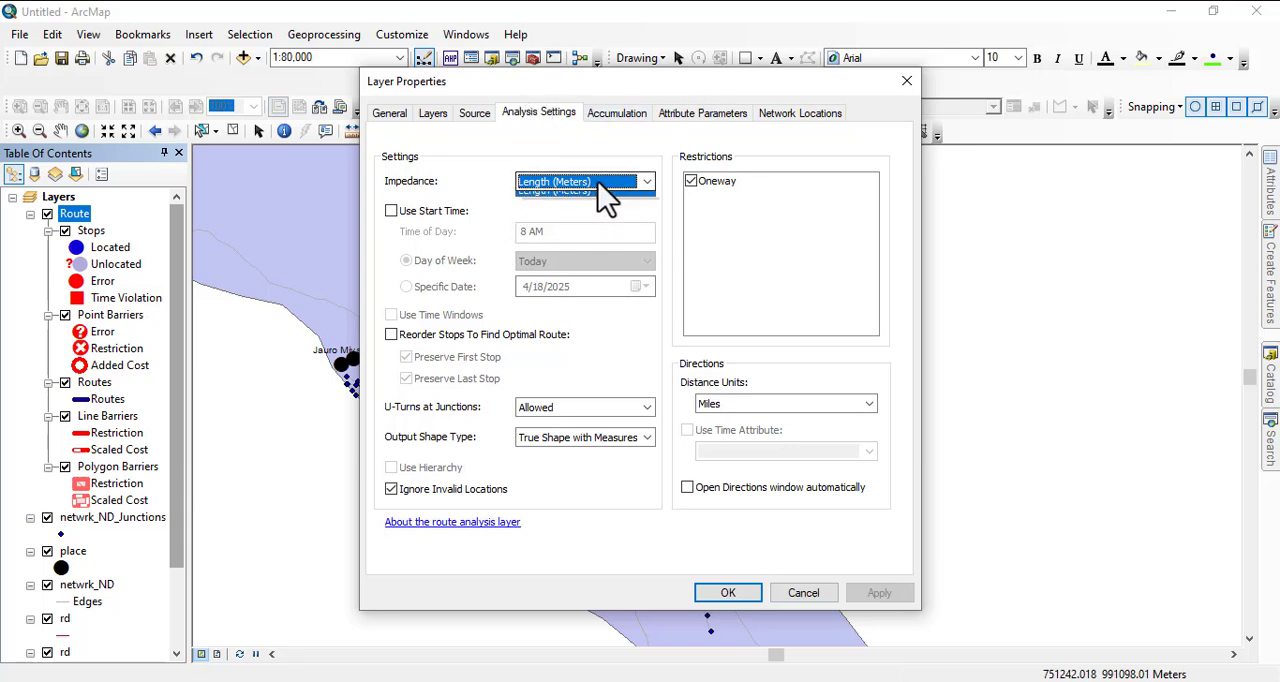
left_click(597, 183)
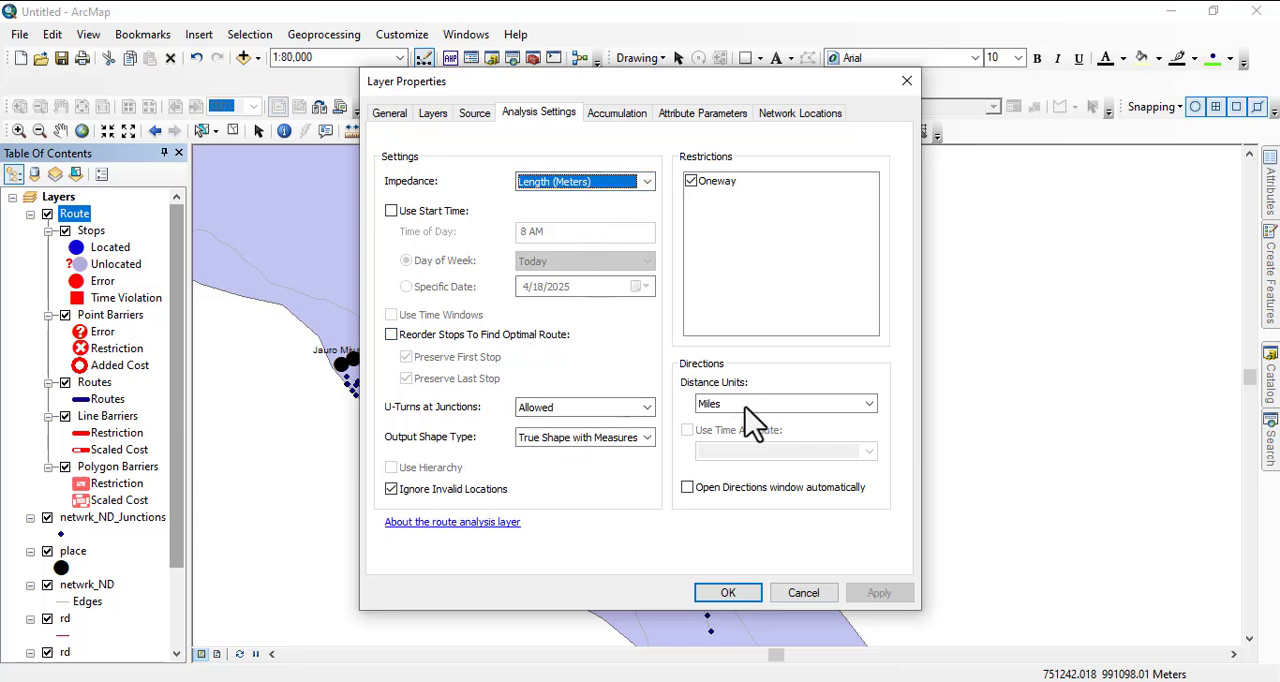
left_click(845, 405)
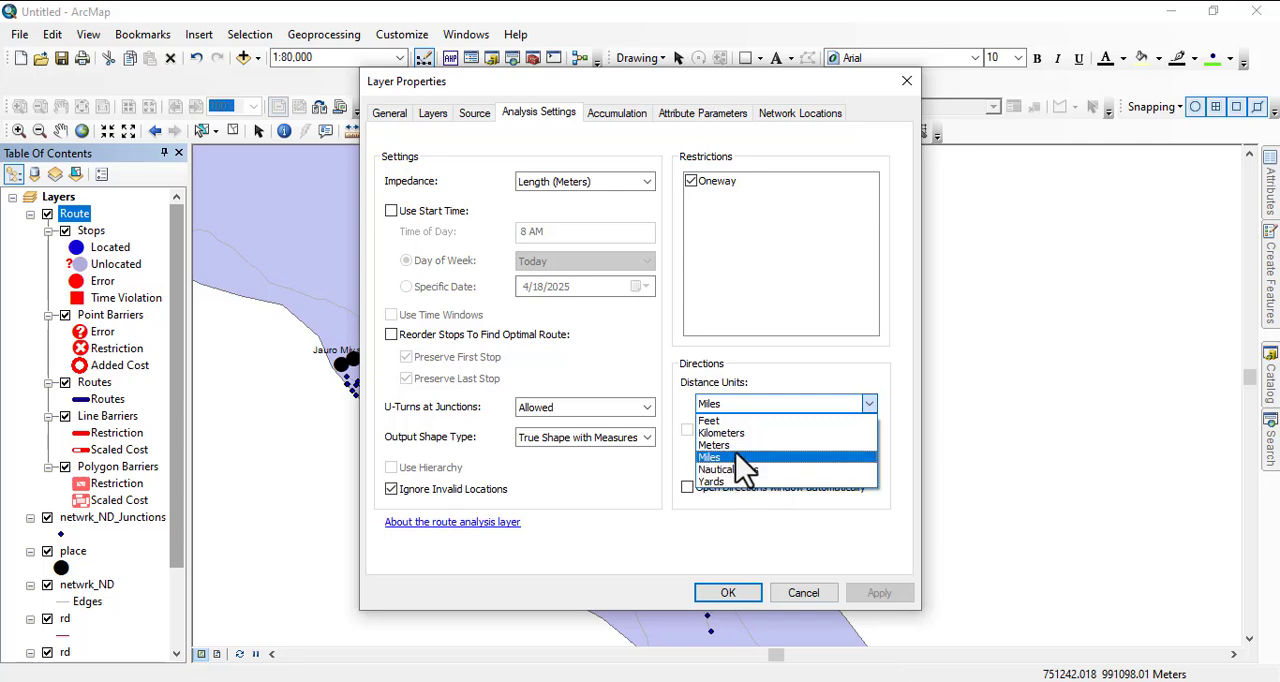
left_click(714, 445)
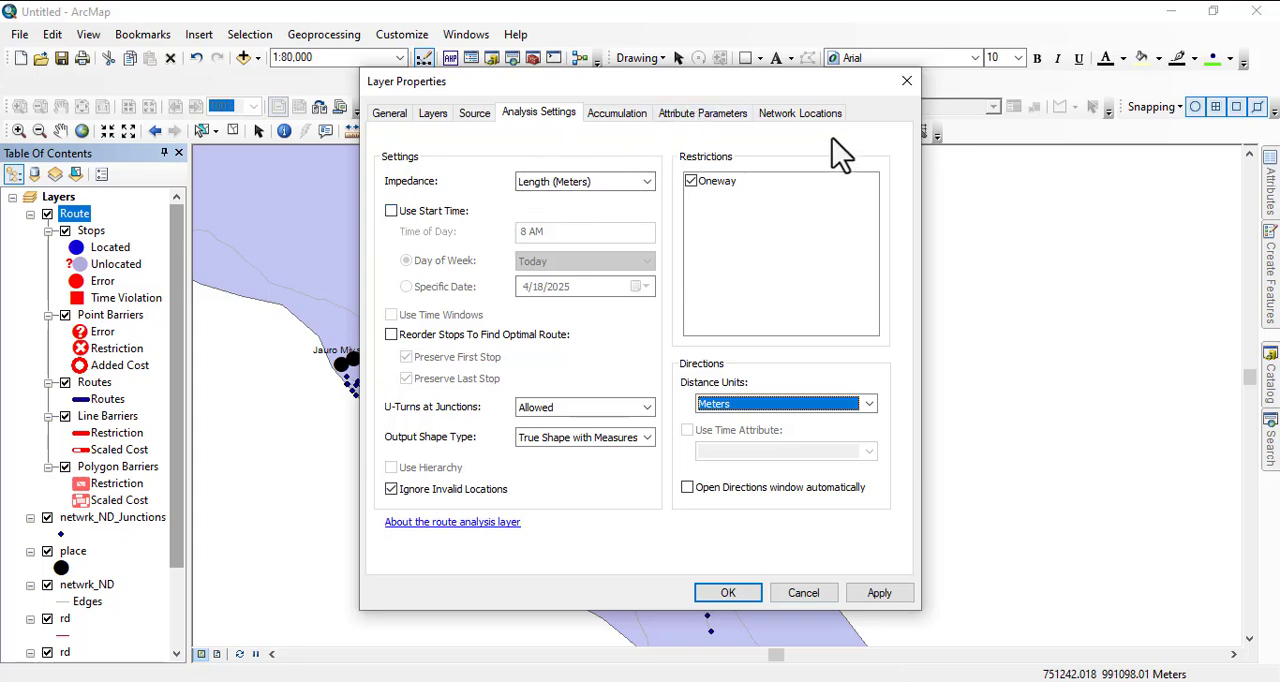
- Review the Route layer's network location and attribute parameter settings, and enable Length as an accumulation attribute
left_click(800, 114)
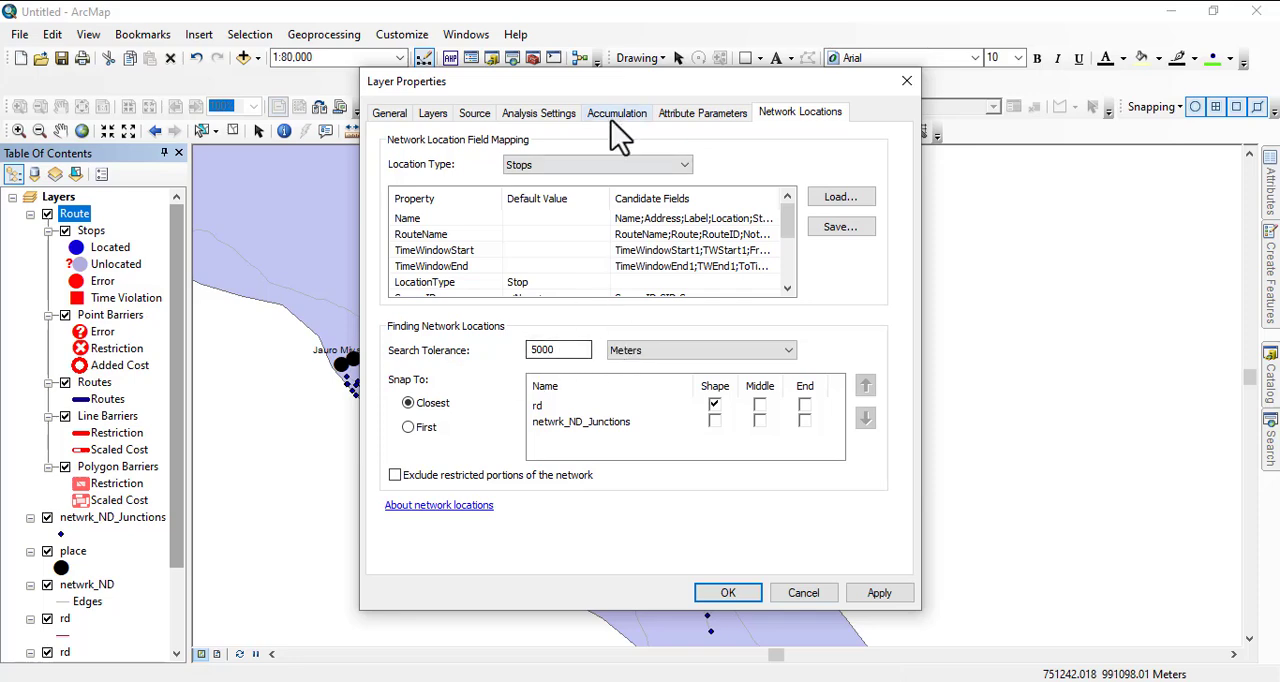
left_click(693, 114)
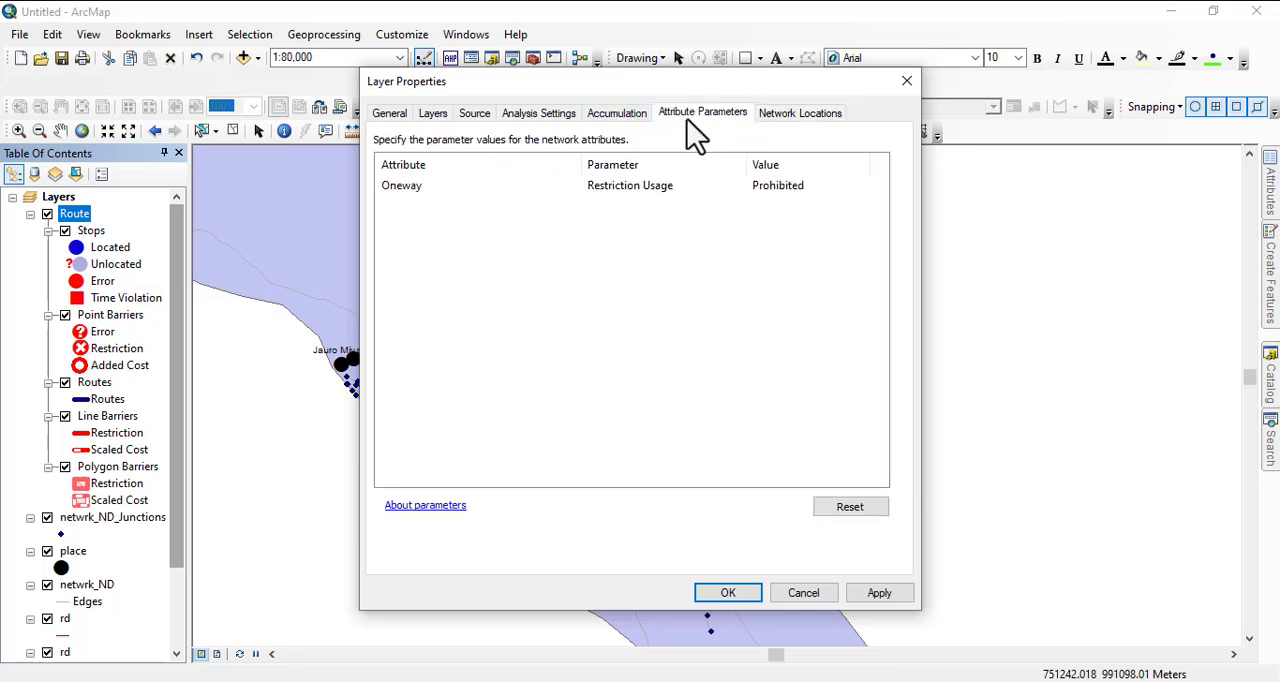
left_click(616, 114)
left_click(400, 186)
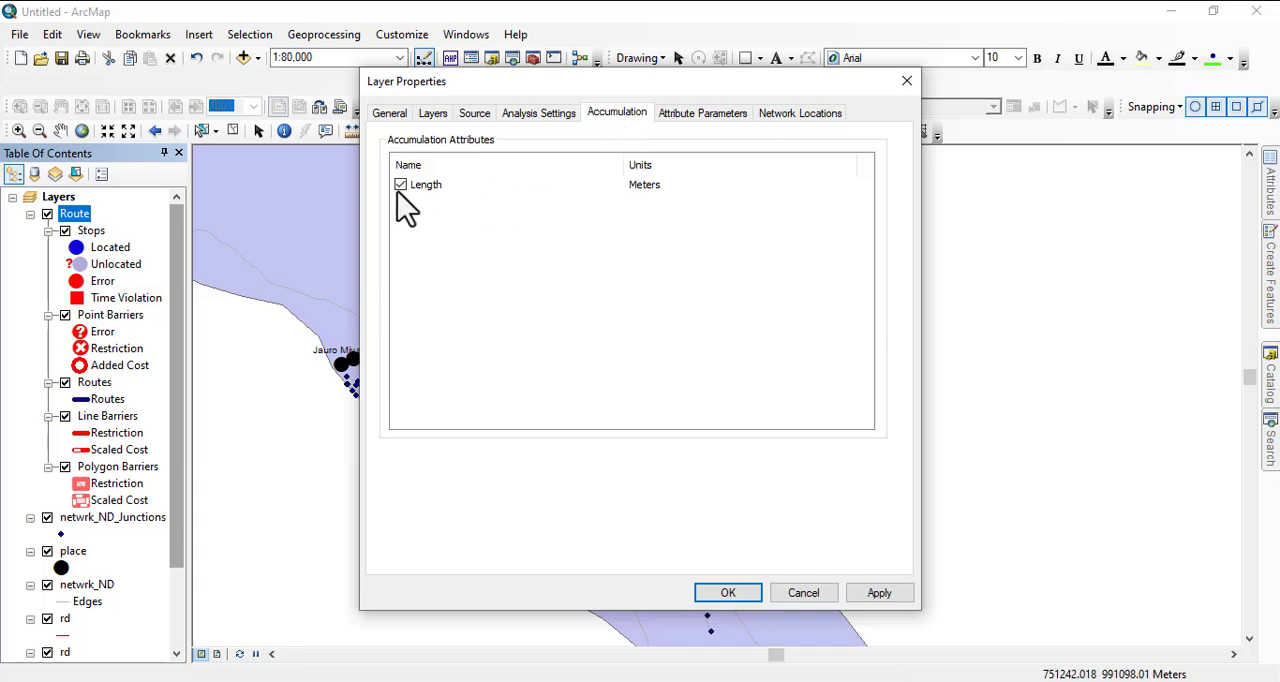
- Review the Route layer's properties, keep U-turns Allowed and output shape True Shape with Measures, and accept the settings
left_click(434, 117)
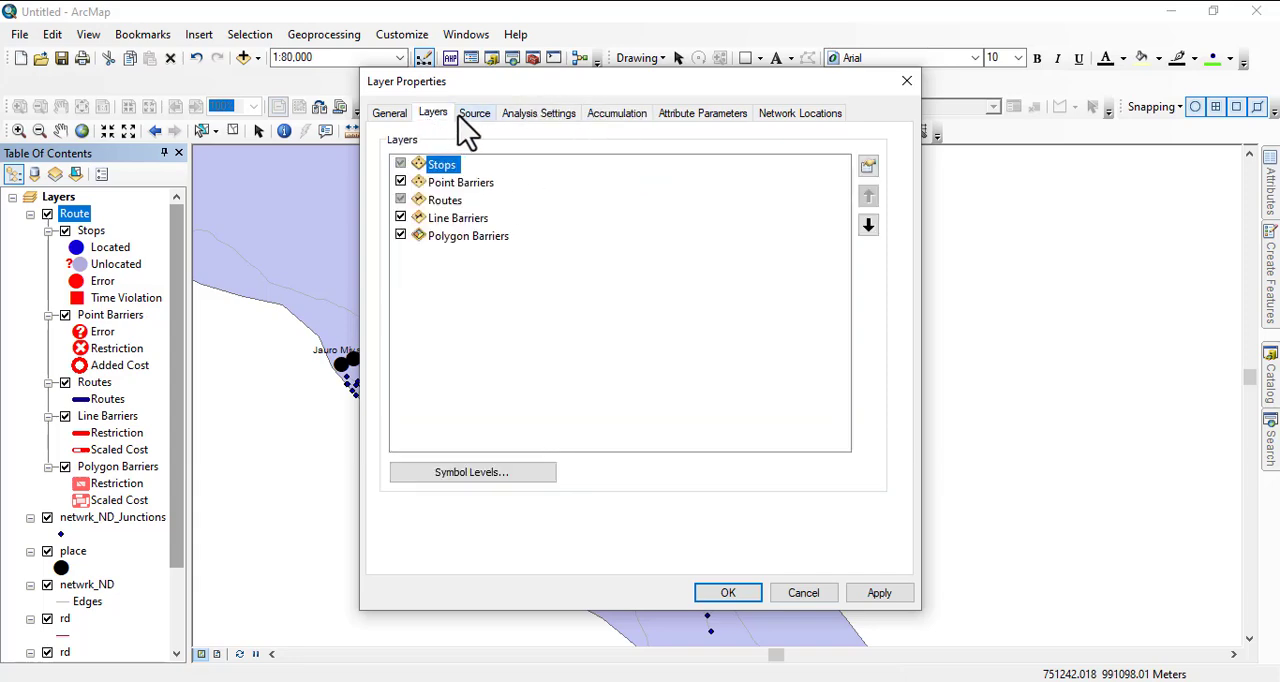
left_click(463, 115)
left_click(531, 116)
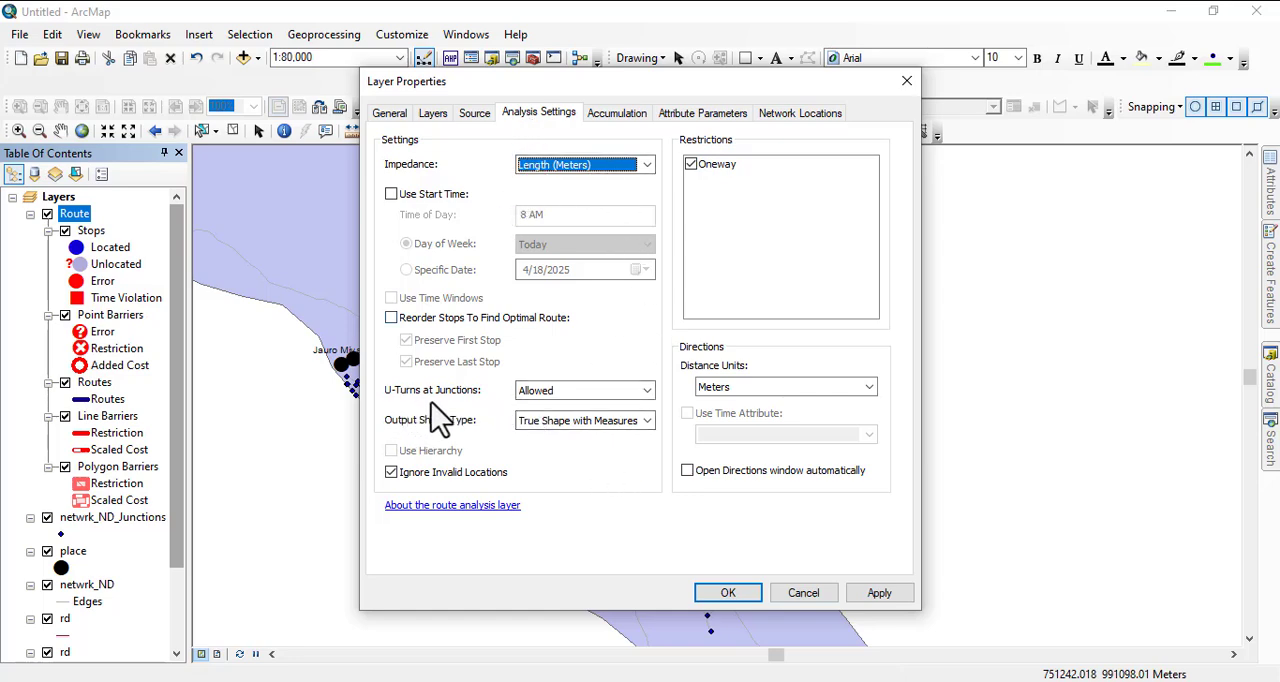
left_click(588, 392)
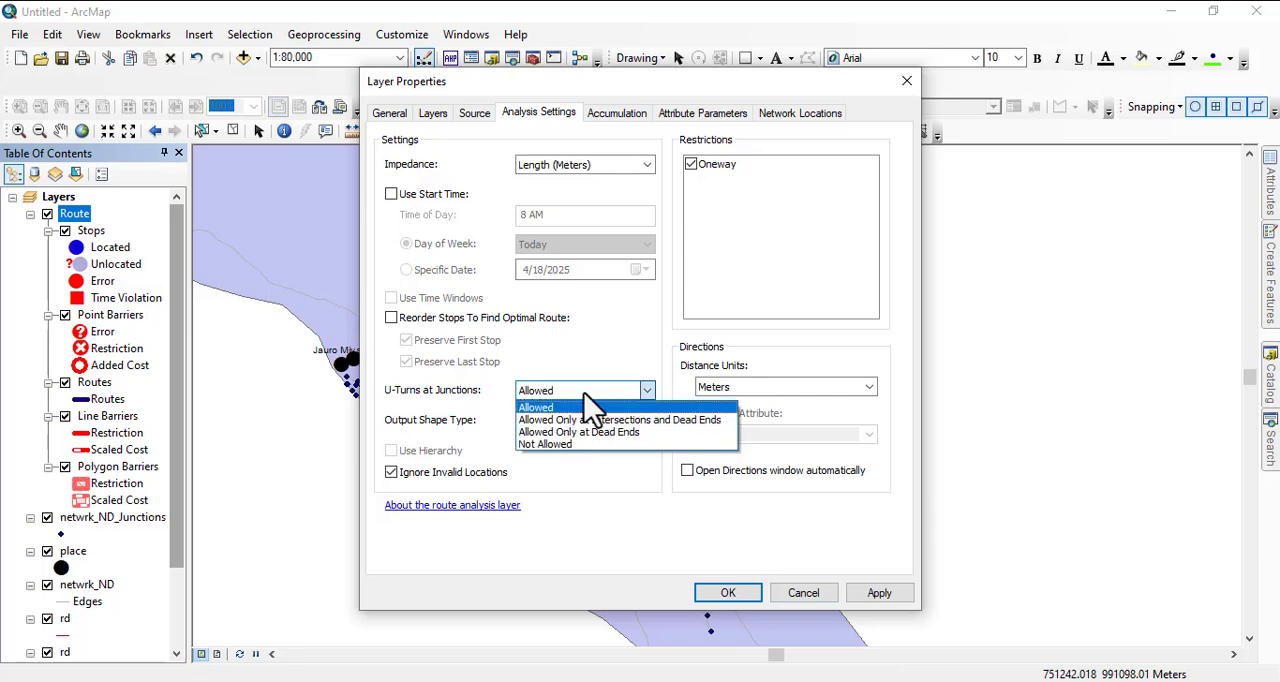
left_click(566, 478)
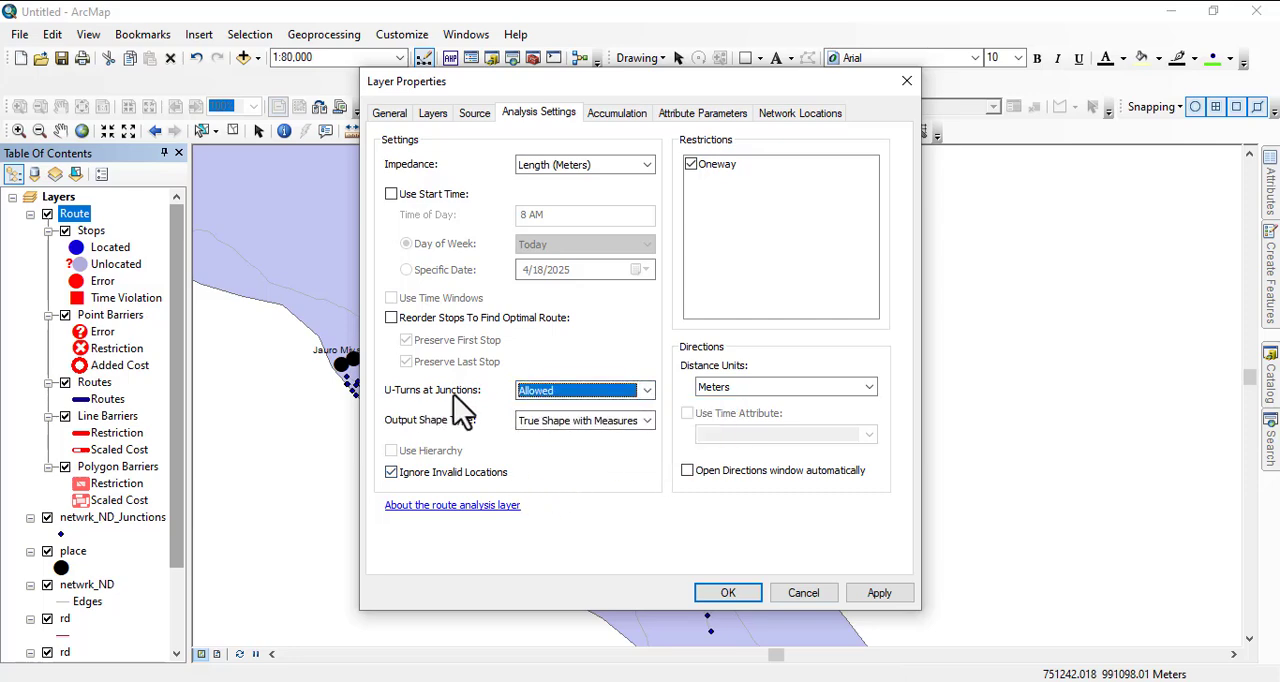
left_click(584, 391)
left_click(584, 391)
left_click(586, 421)
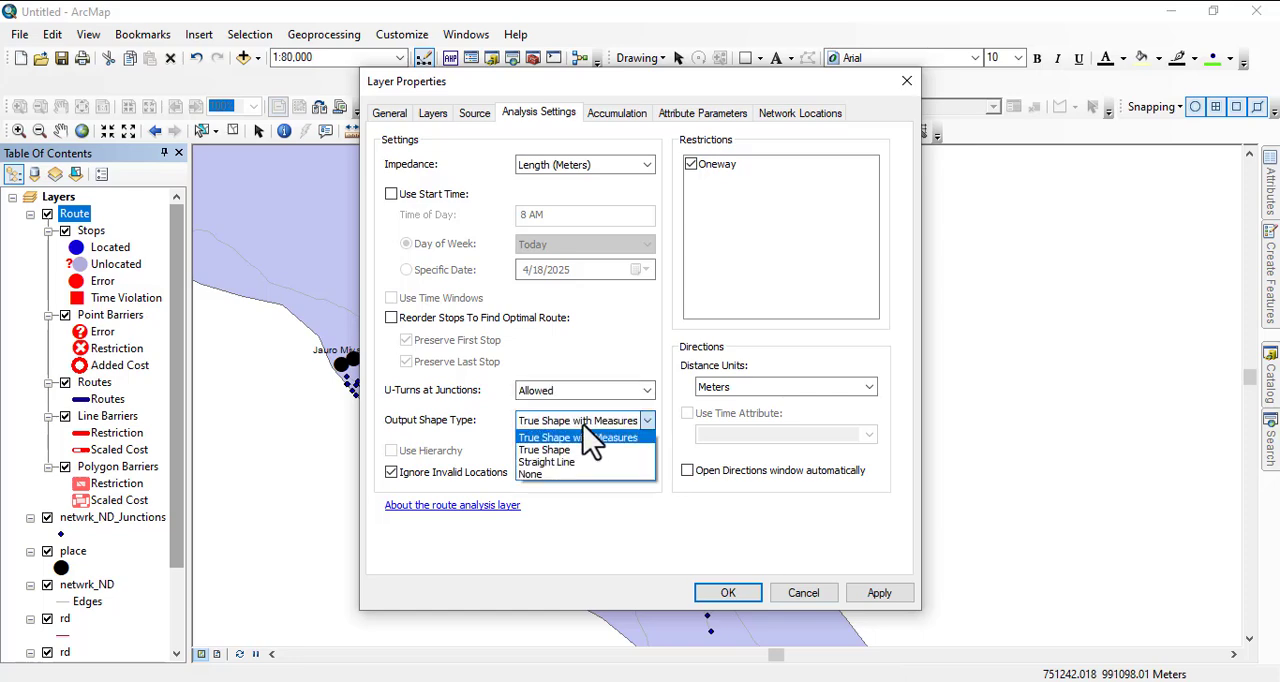
left_click(592, 438)
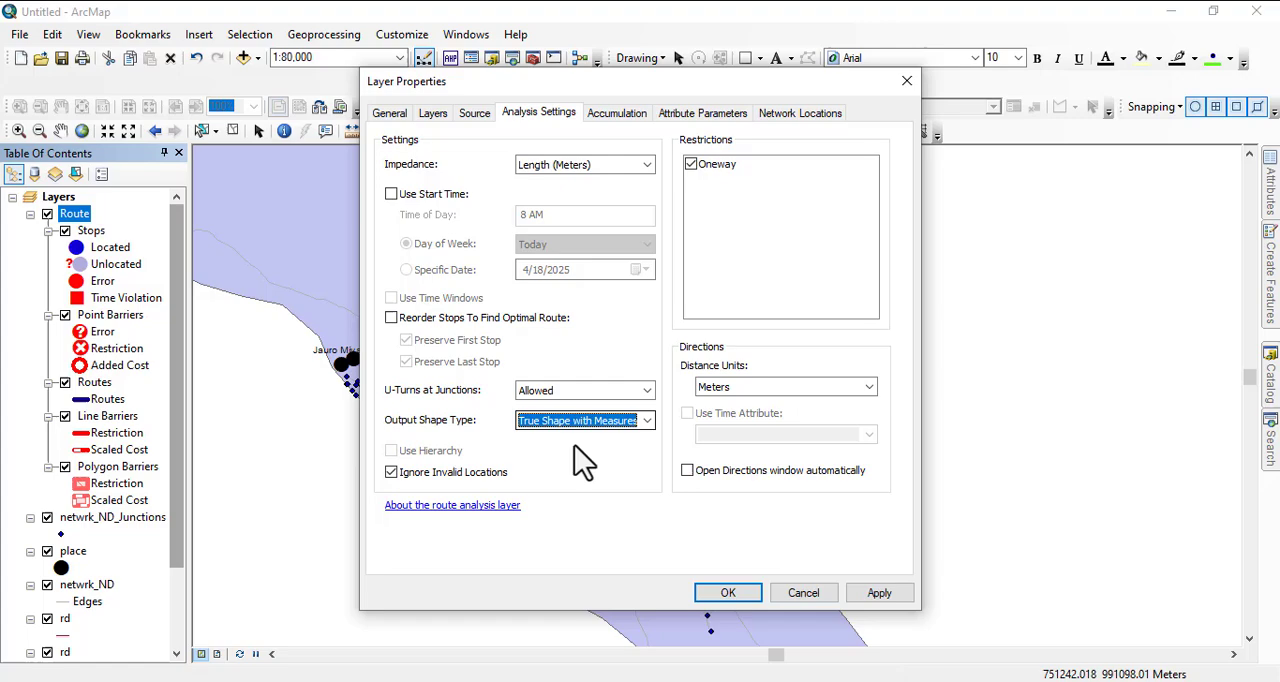
left_click(726, 593)
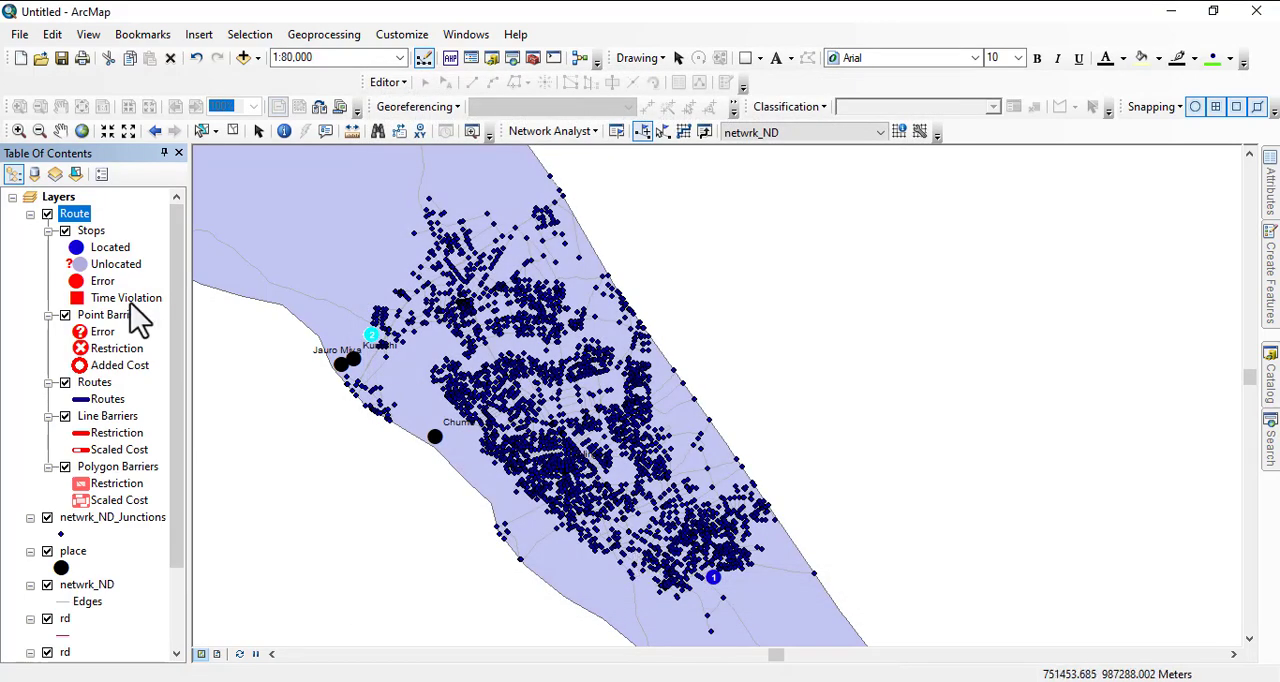
- Try twice to solve the route between the southeastern stop and the stop just north of Kurnahi
left_click(684, 134)
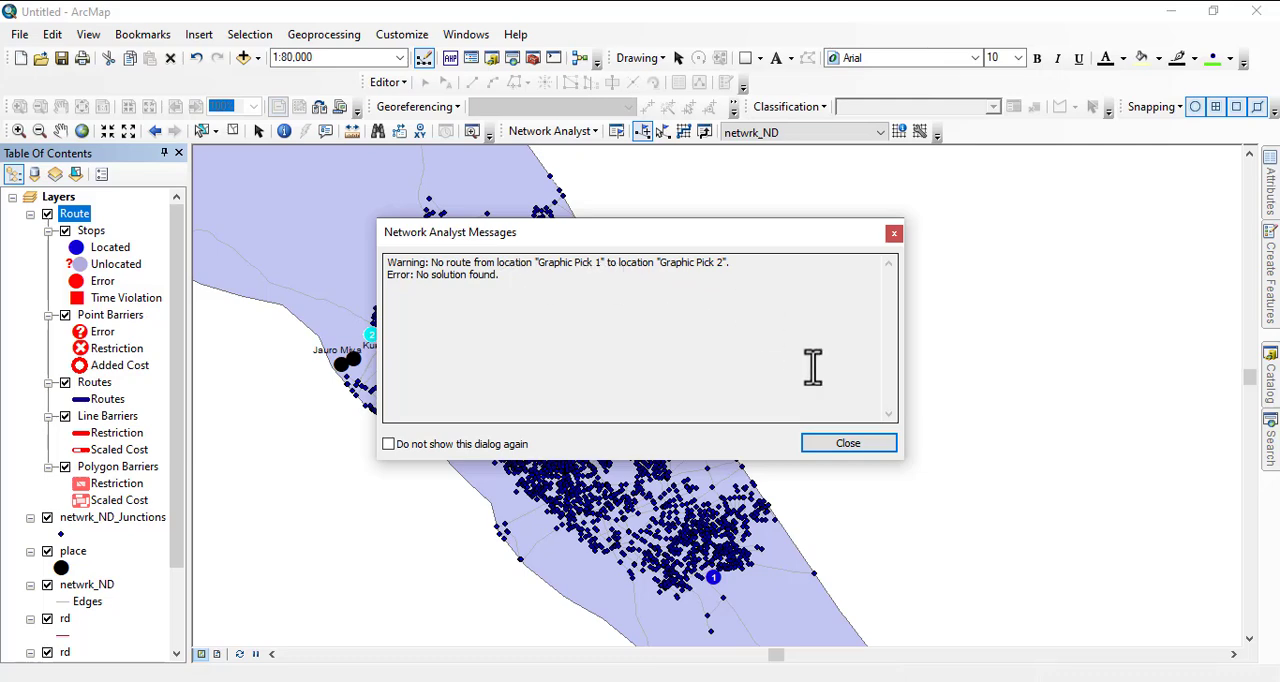
left_click(847, 444)
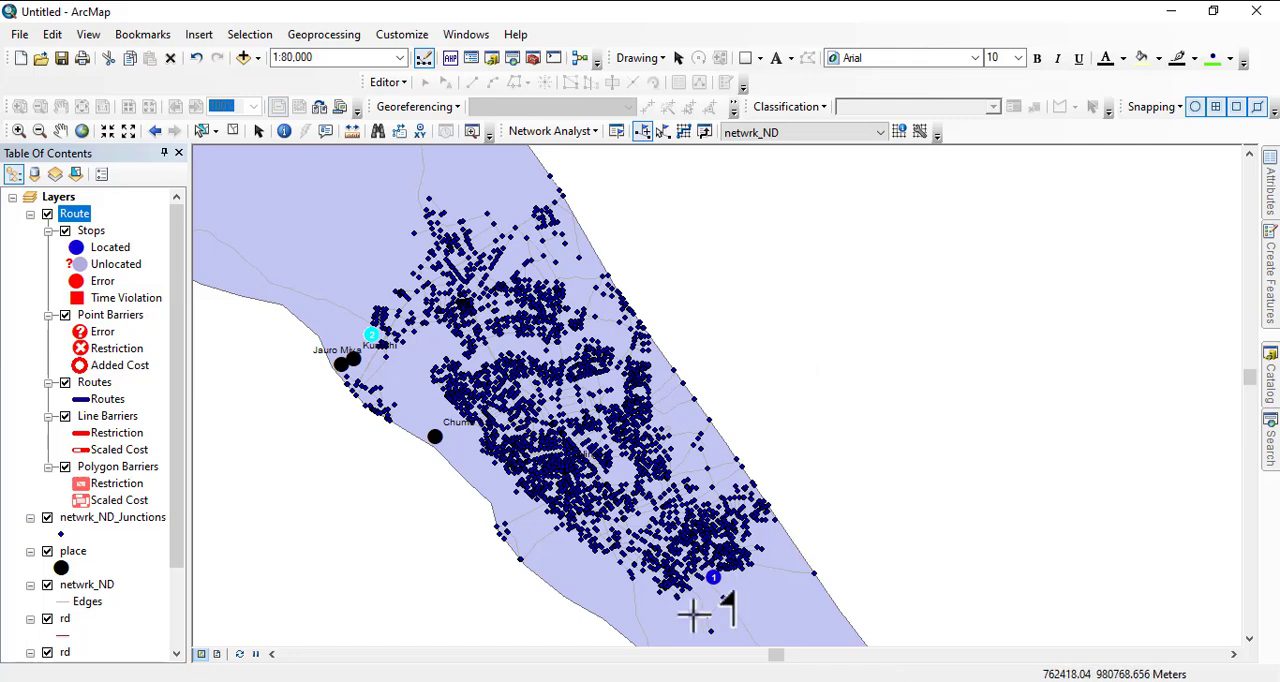
scroll(712, 608, "up", 1)
scroll(712, 608, "up", 3)
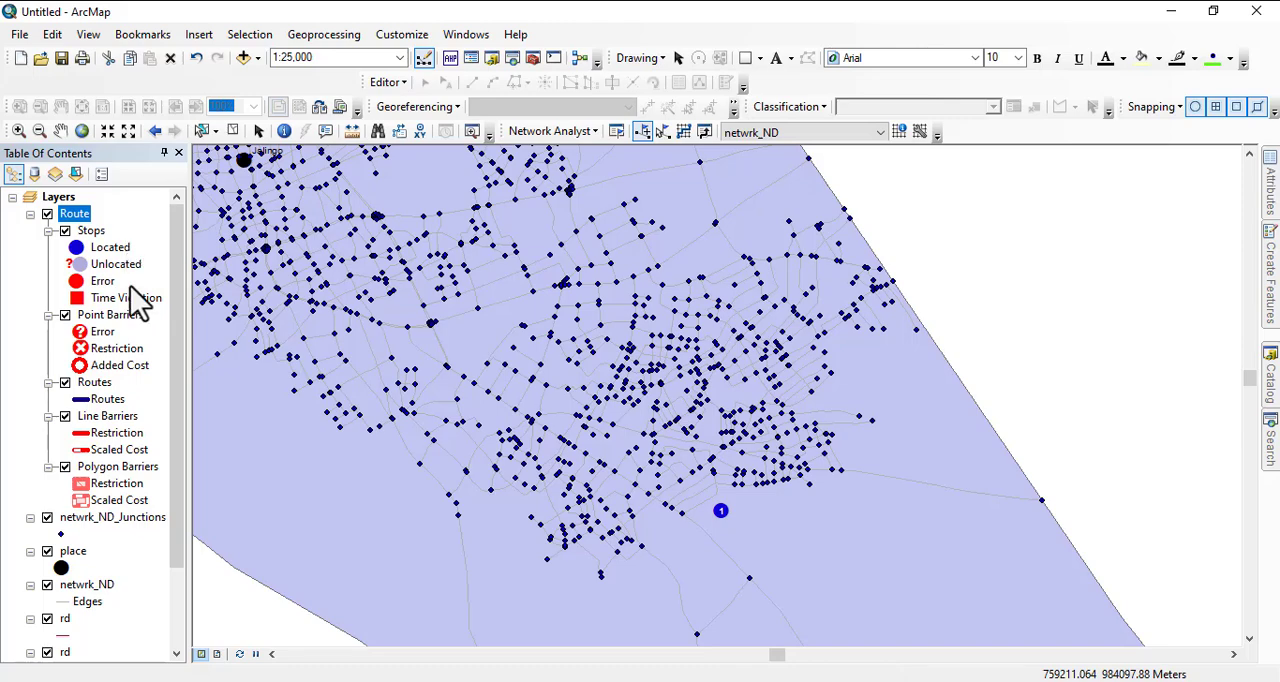
left_click(106, 399)
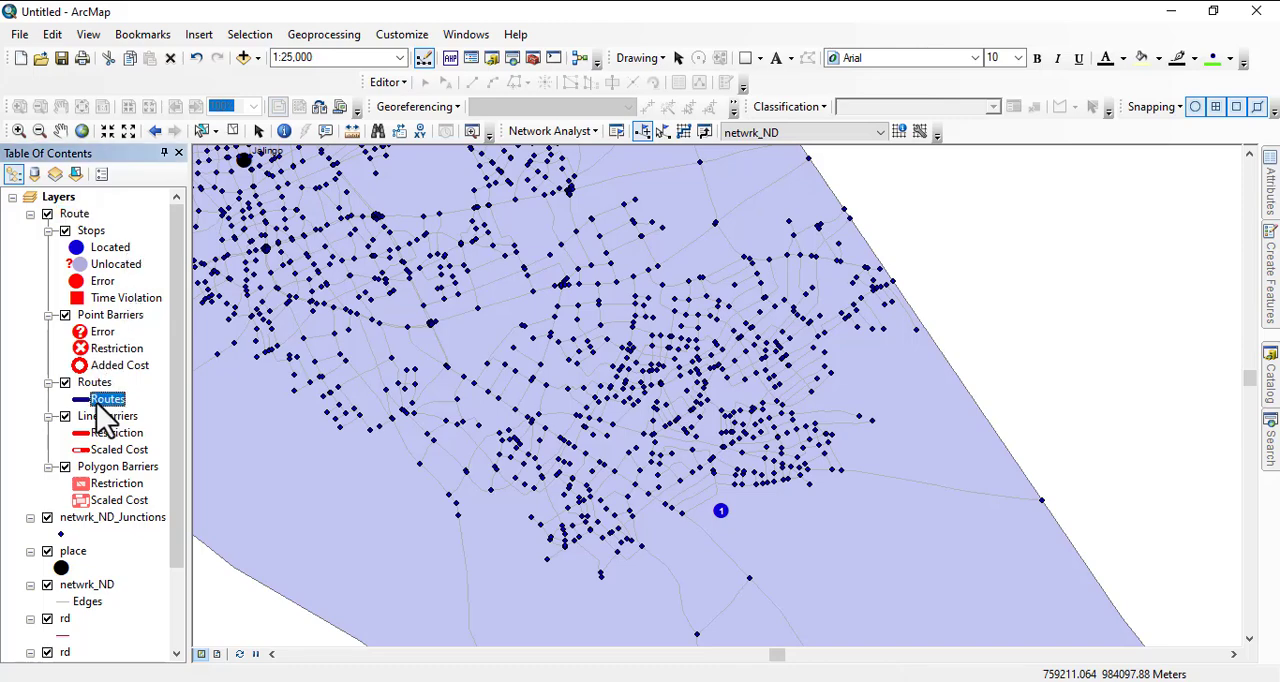
scroll(130, 445, "down", 3)
scroll(112, 415, "up", 3)
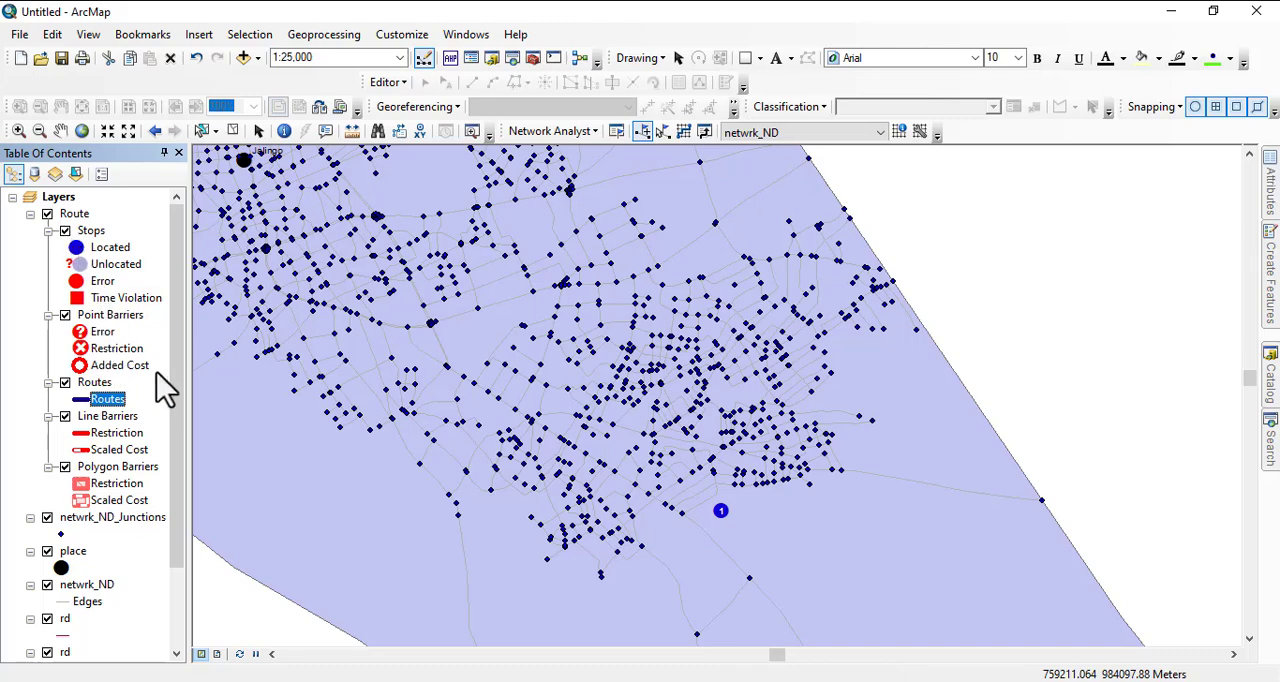
left_click(686, 133)
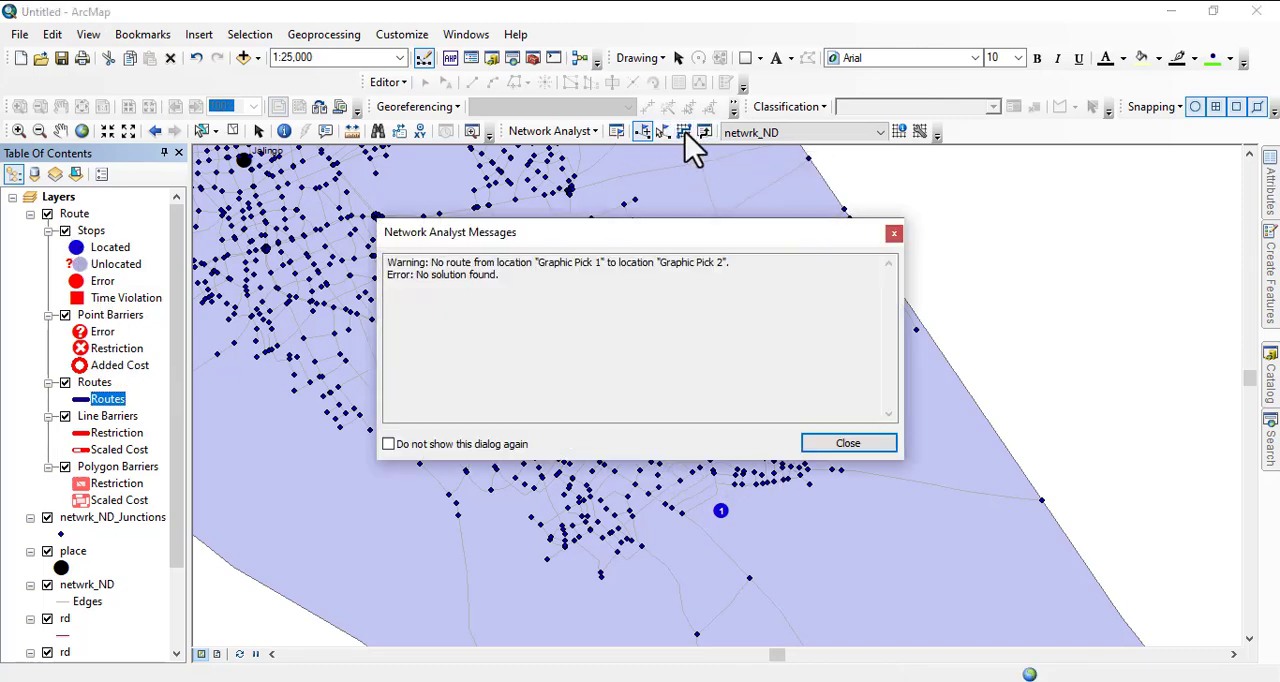
left_click(894, 234)
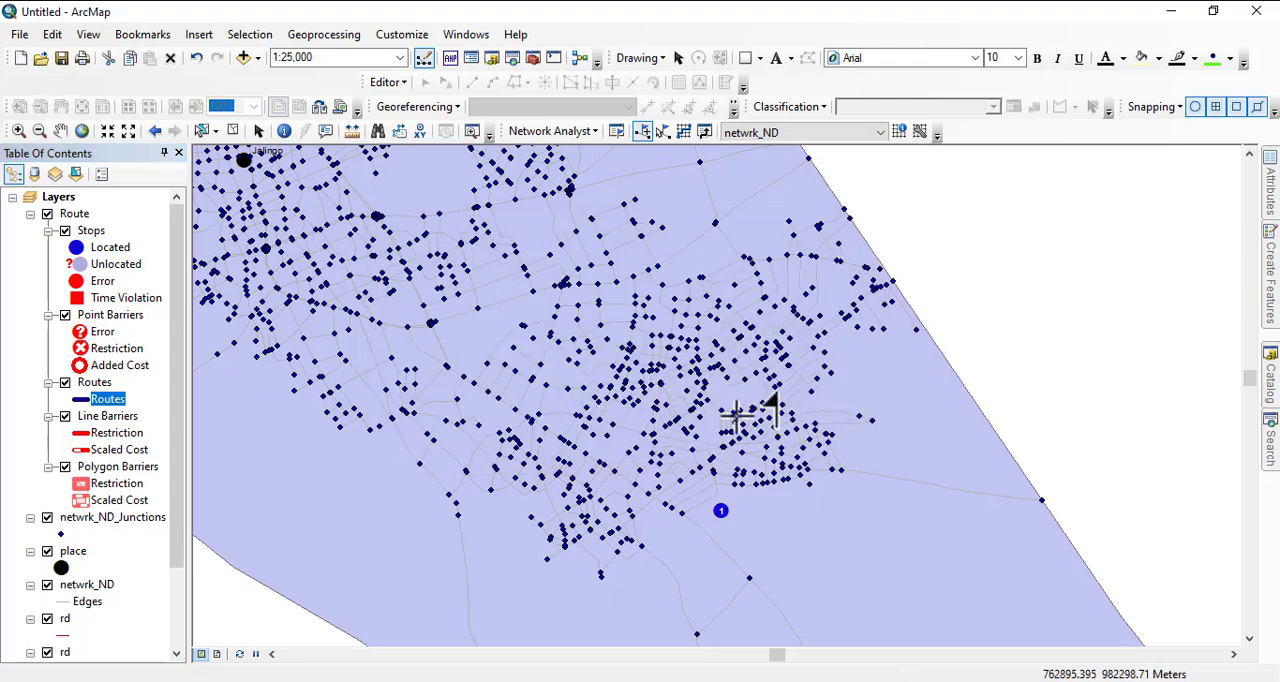
scroll(808, 390, "up", 2)
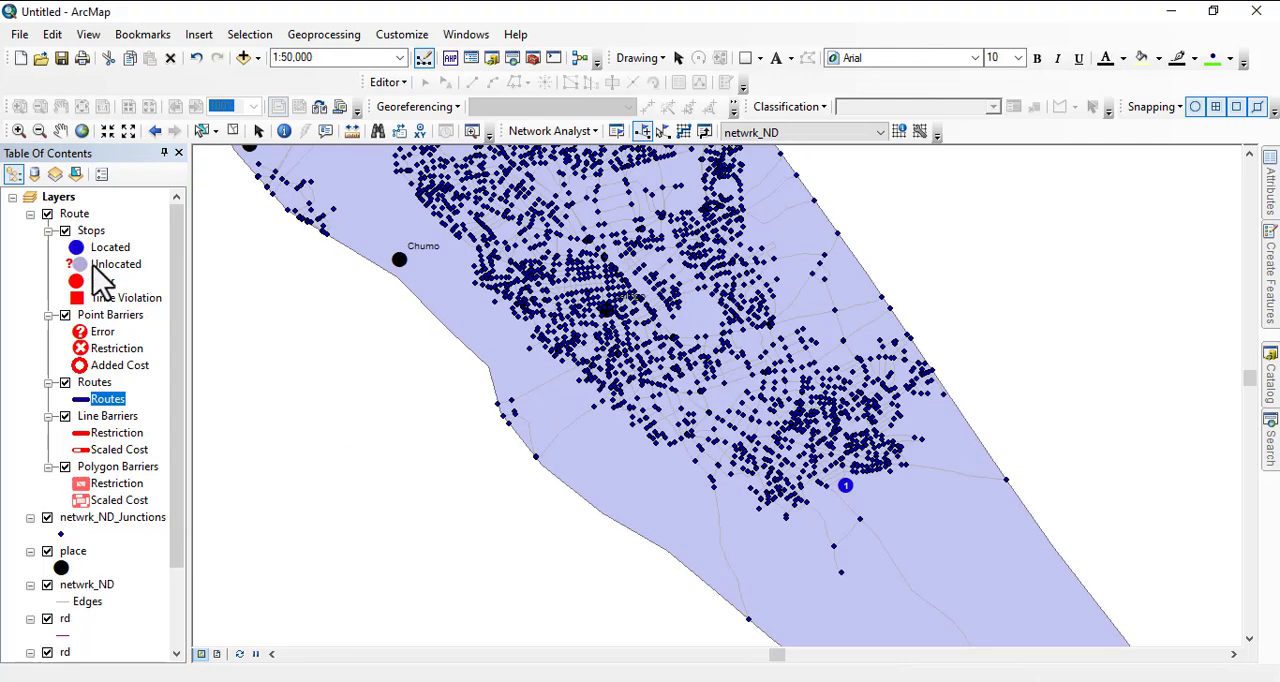
- Remove the Route analysis layer with its stops and create a new route analysis on netwrk_ND
left_click(66, 232)
left_click(66, 232)
right_click(82, 234)
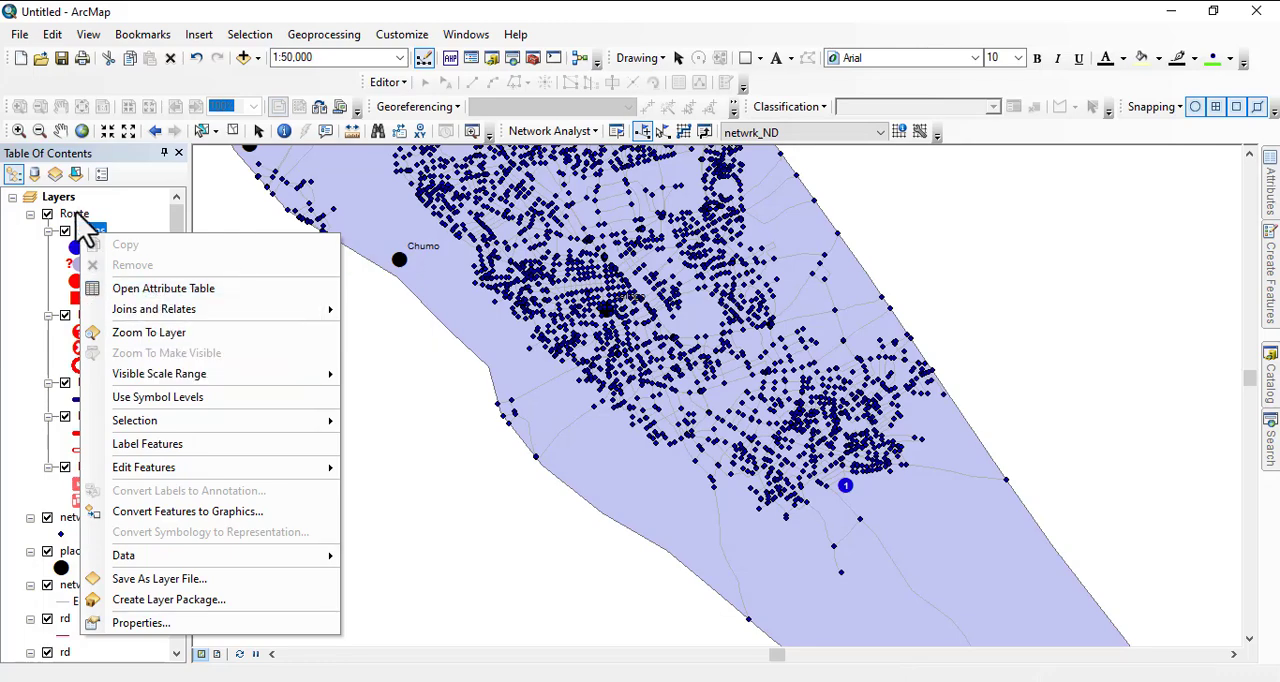
left_click(68, 214)
right_click(70, 216)
left_click(123, 249)
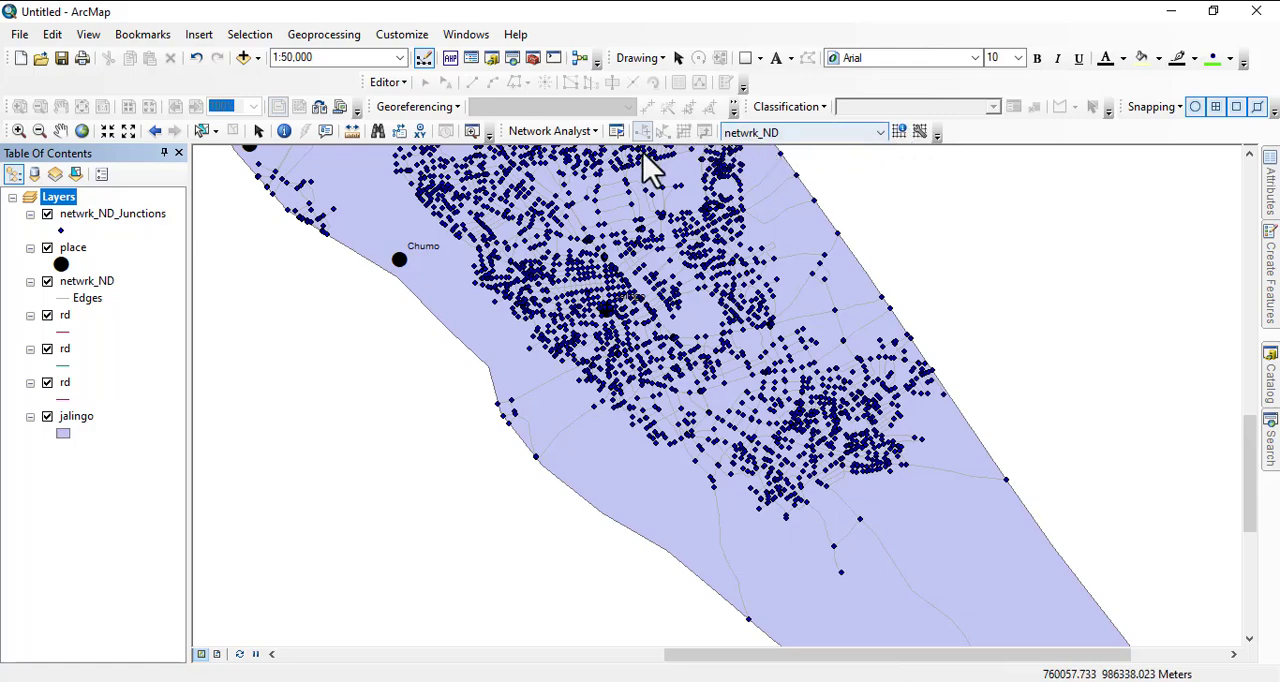
left_click(570, 131)
left_click(584, 155)
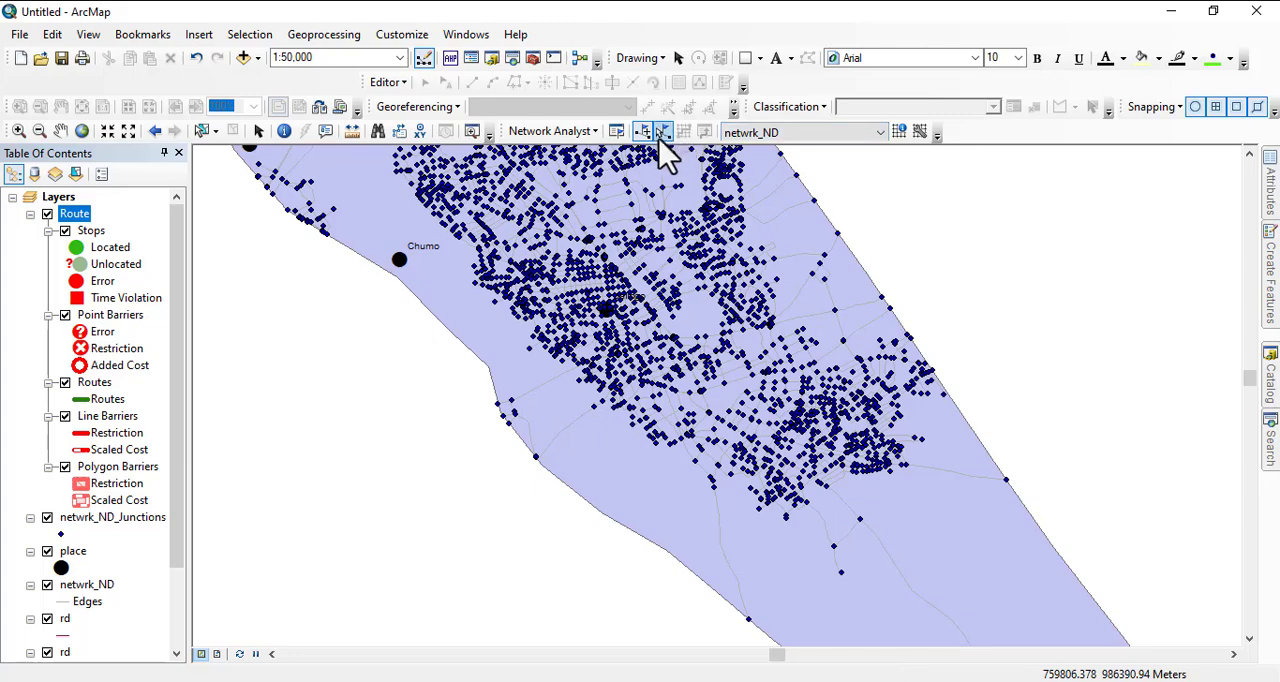
- Place one stop on the southwestern edge of the southeastern roads and another north of Jalingo, and try to solve the route
left_click(644, 134)
scroll(780, 440, "up", 5)
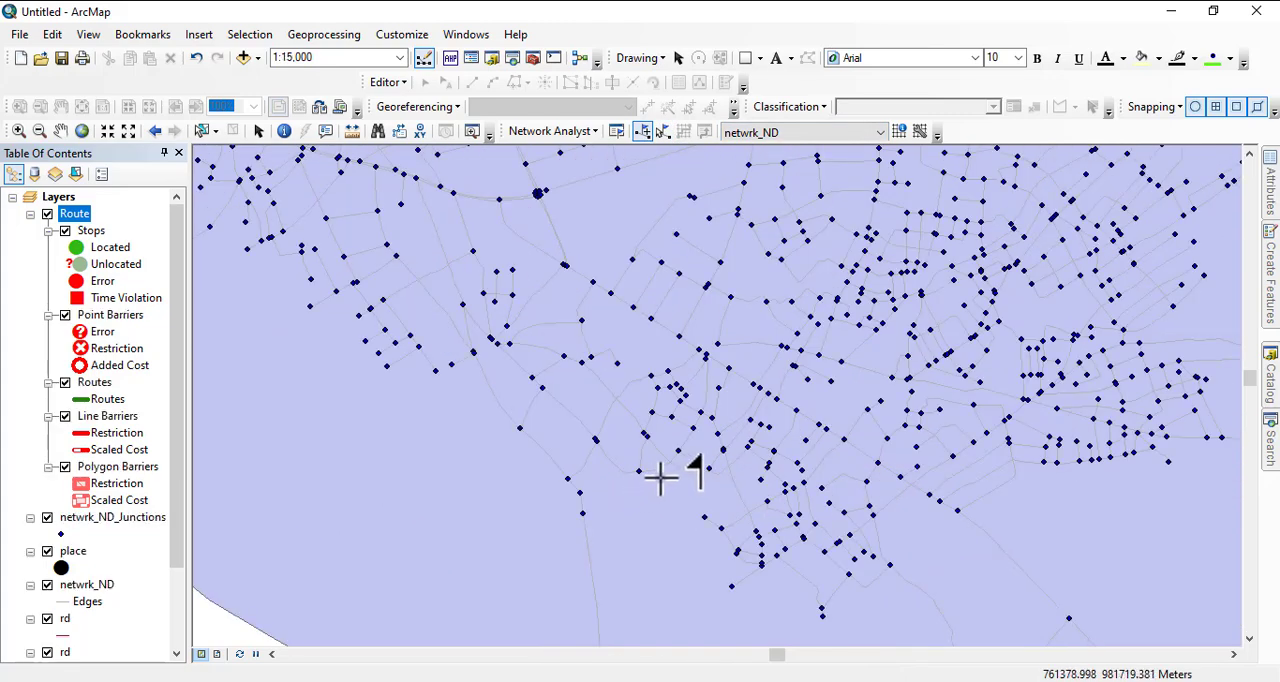
left_click(660, 477)
scroll(793, 493, "down", 6)
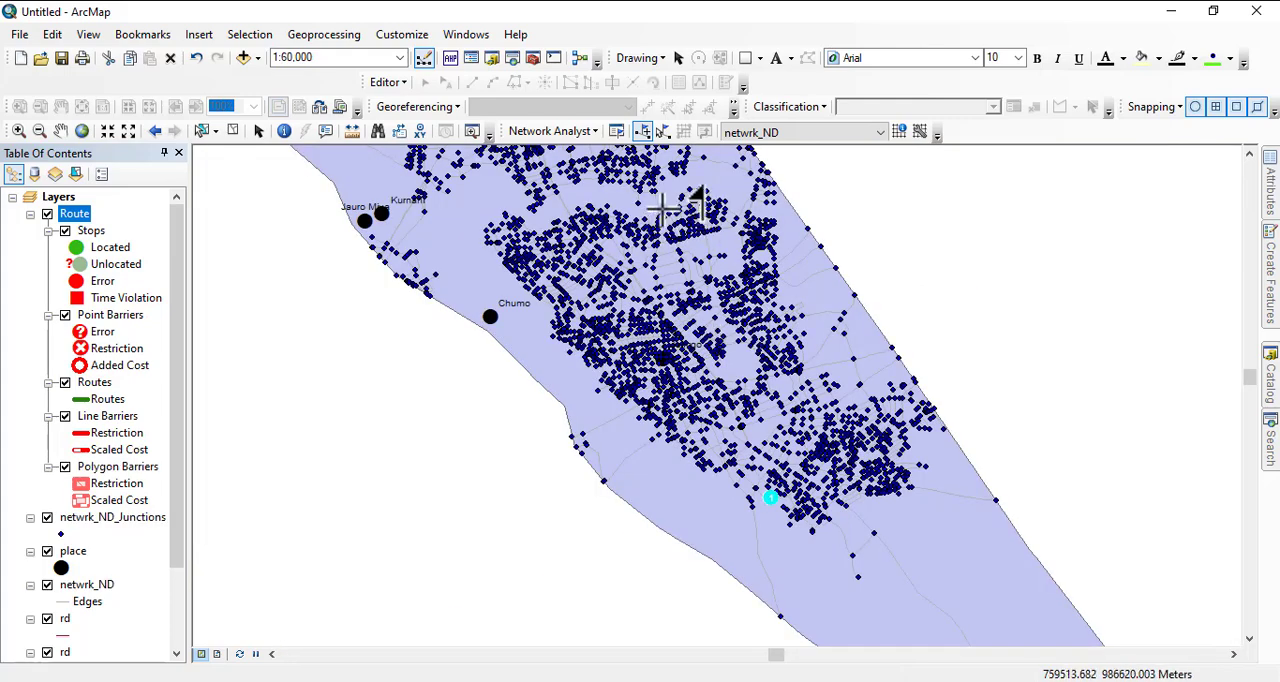
left_click(660, 207)
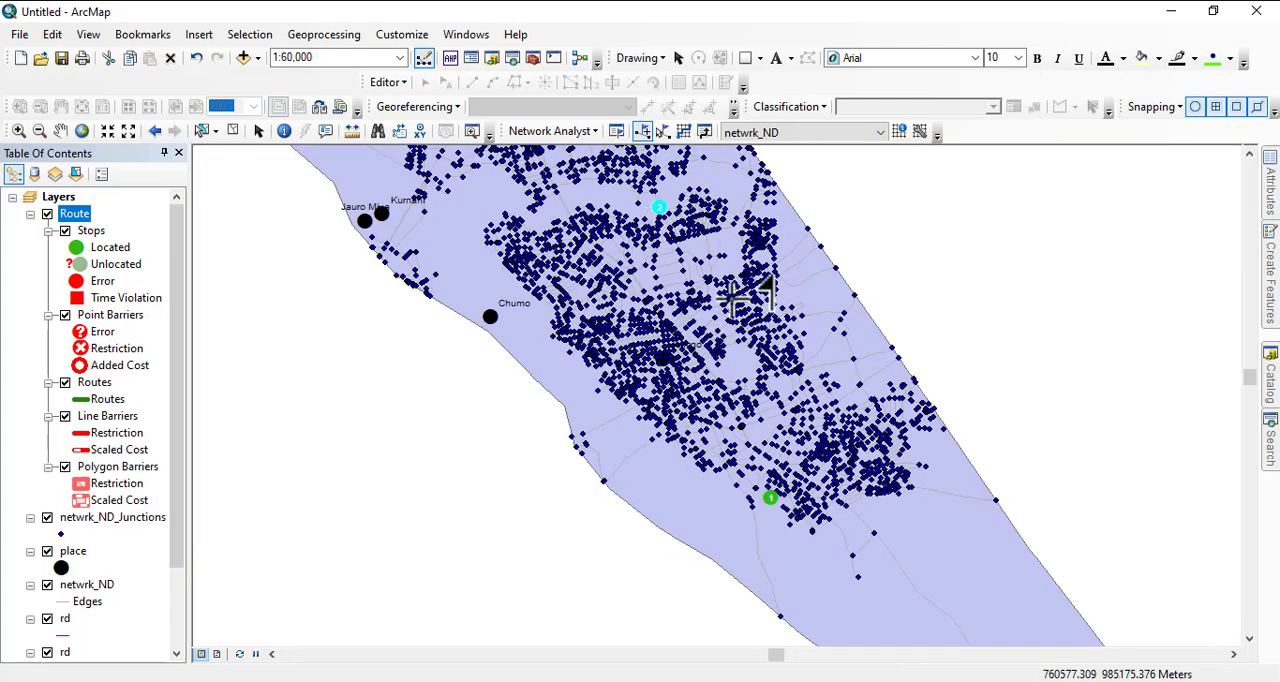
left_click(684, 133)
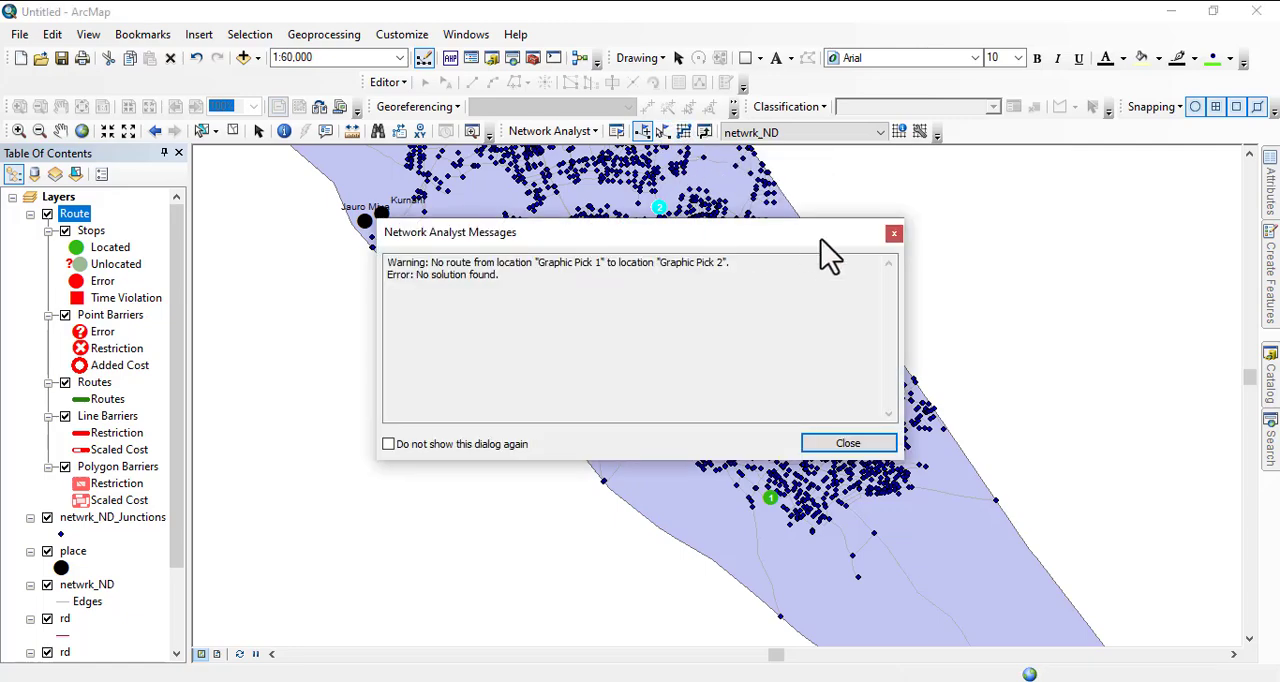
left_click(893, 234)
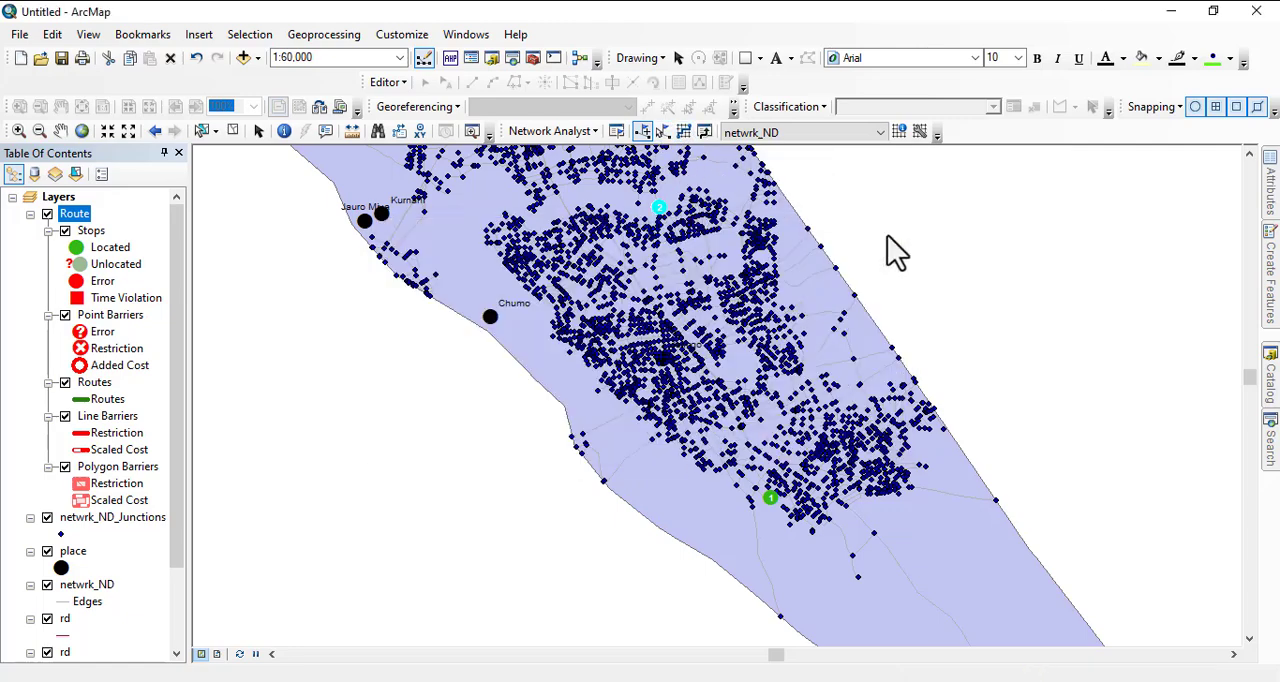
- Discard the current Route layer and its stops, and start a fresh route analysis on netwrk_ND
right_click(86, 230)
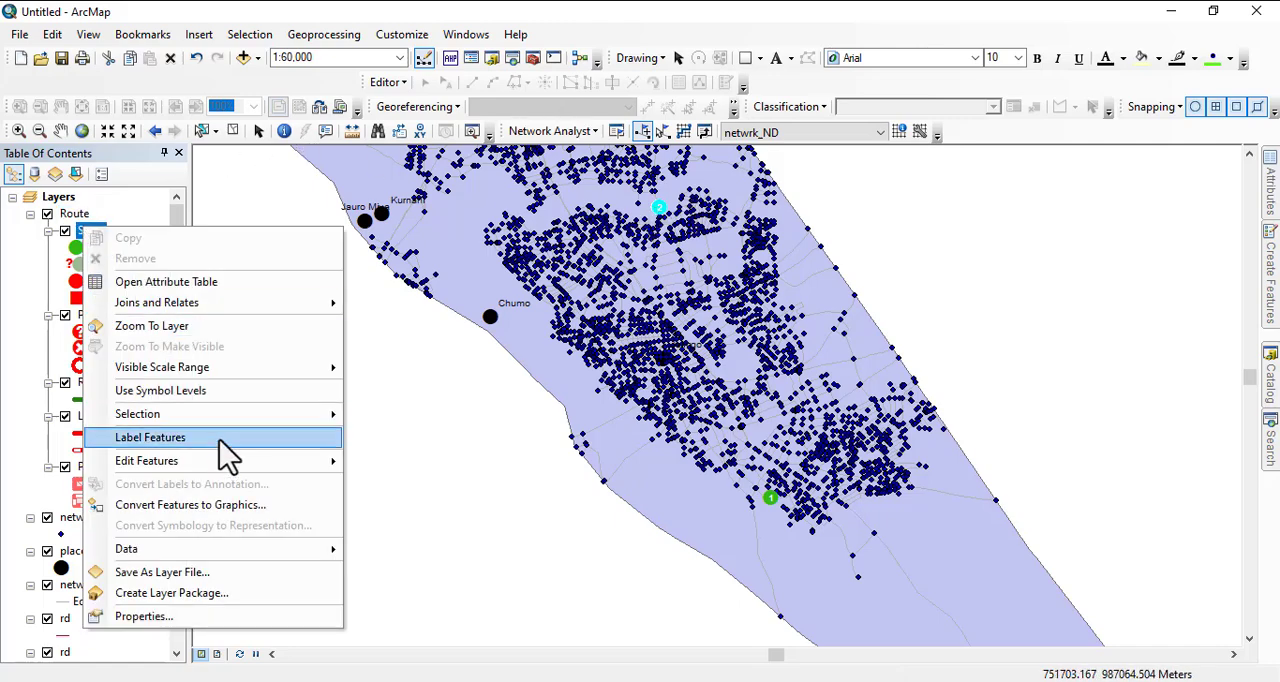
right_click(72, 214)
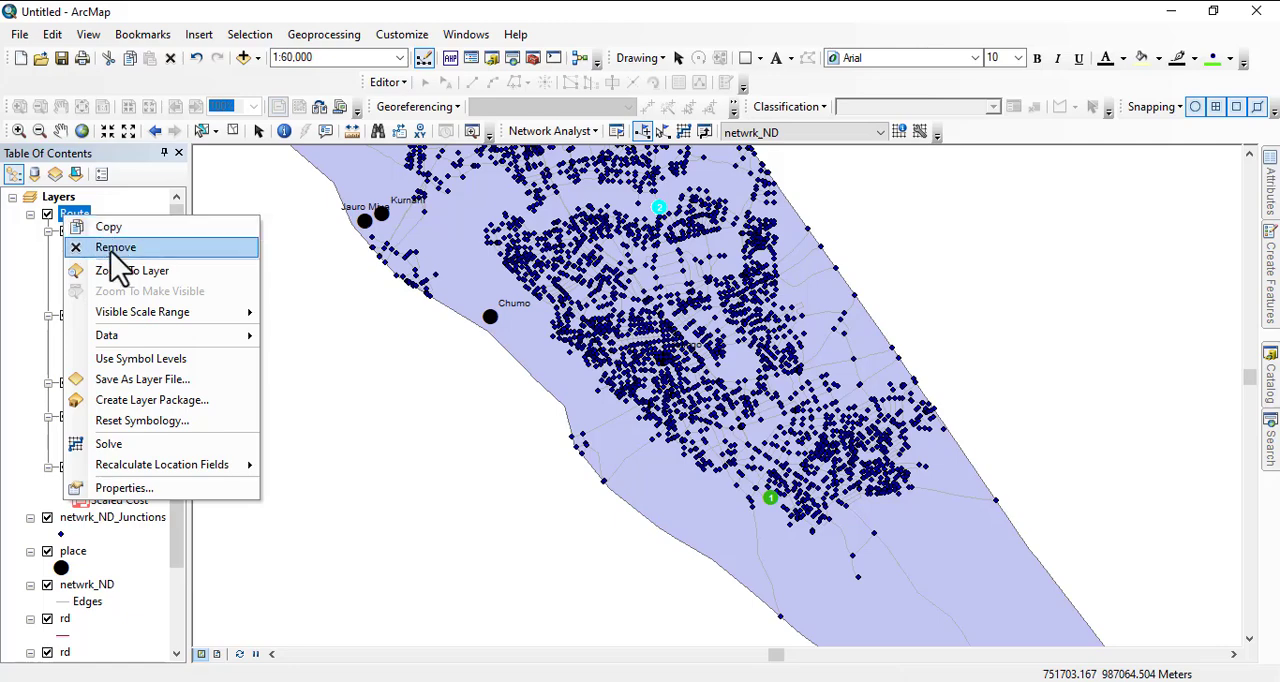
left_click(112, 248)
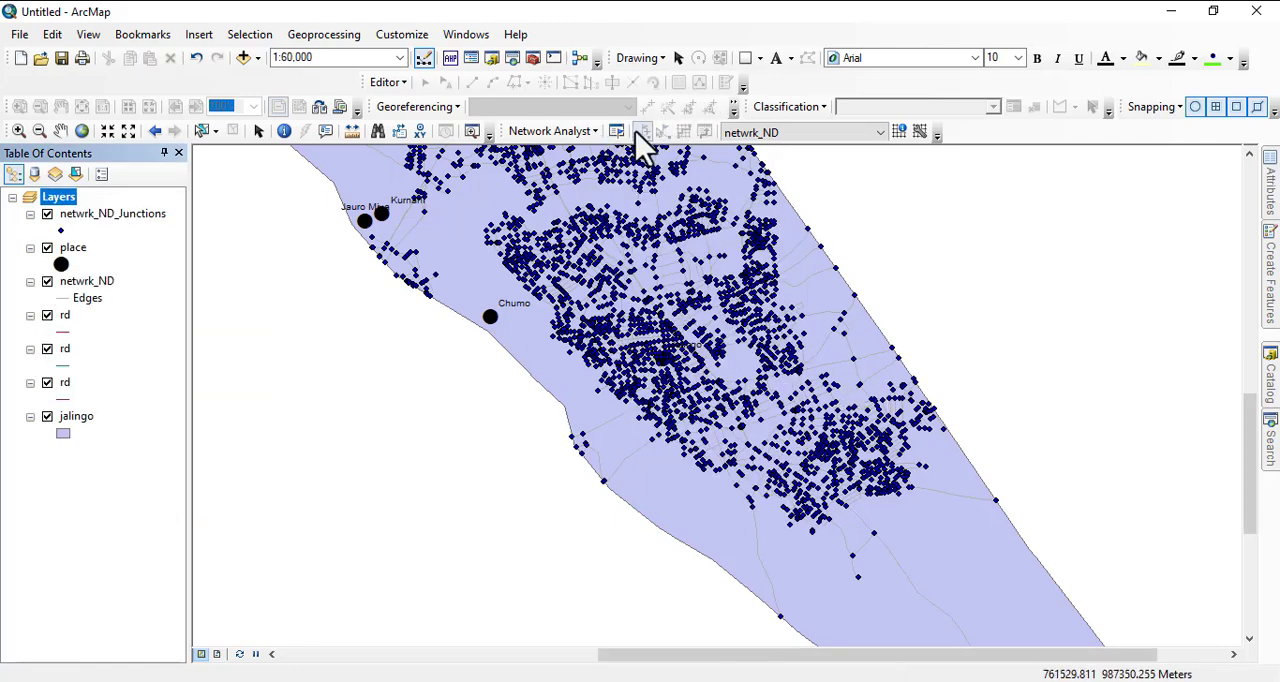
left_click(580, 132)
left_click(597, 172)
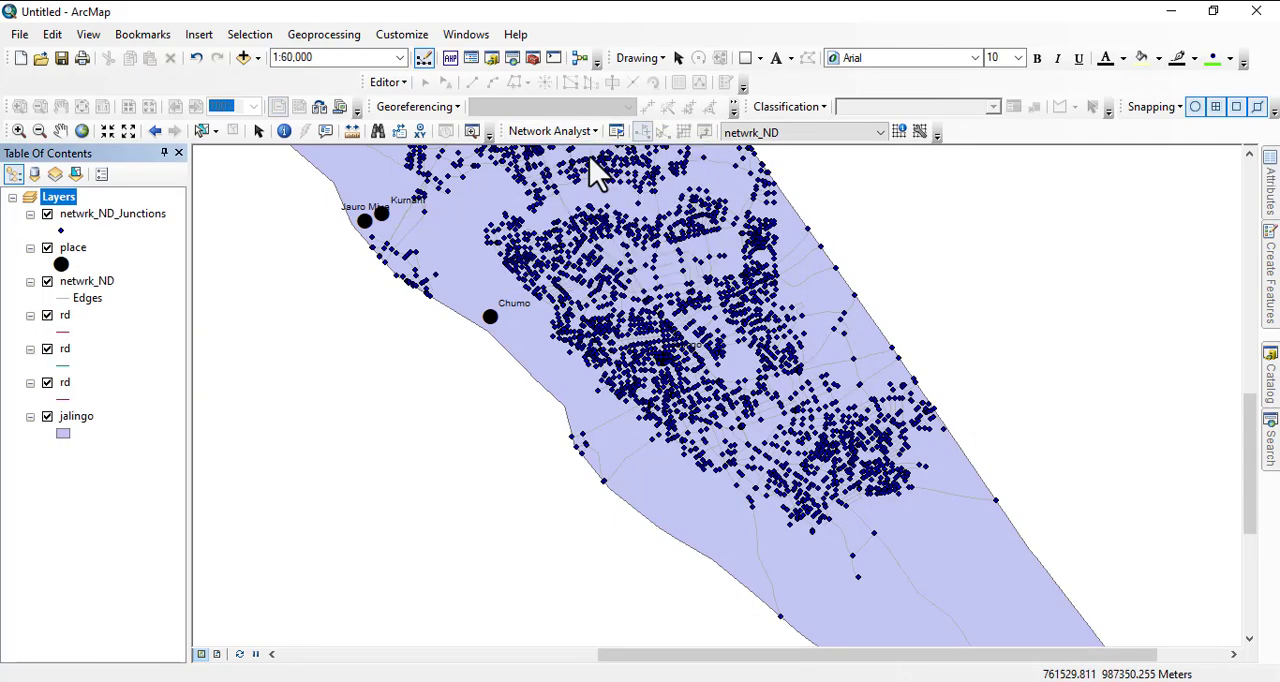
- Place the first stop on the road at the network's edge north of Chumo and the second on a road north of Jalingo
left_click(643, 133)
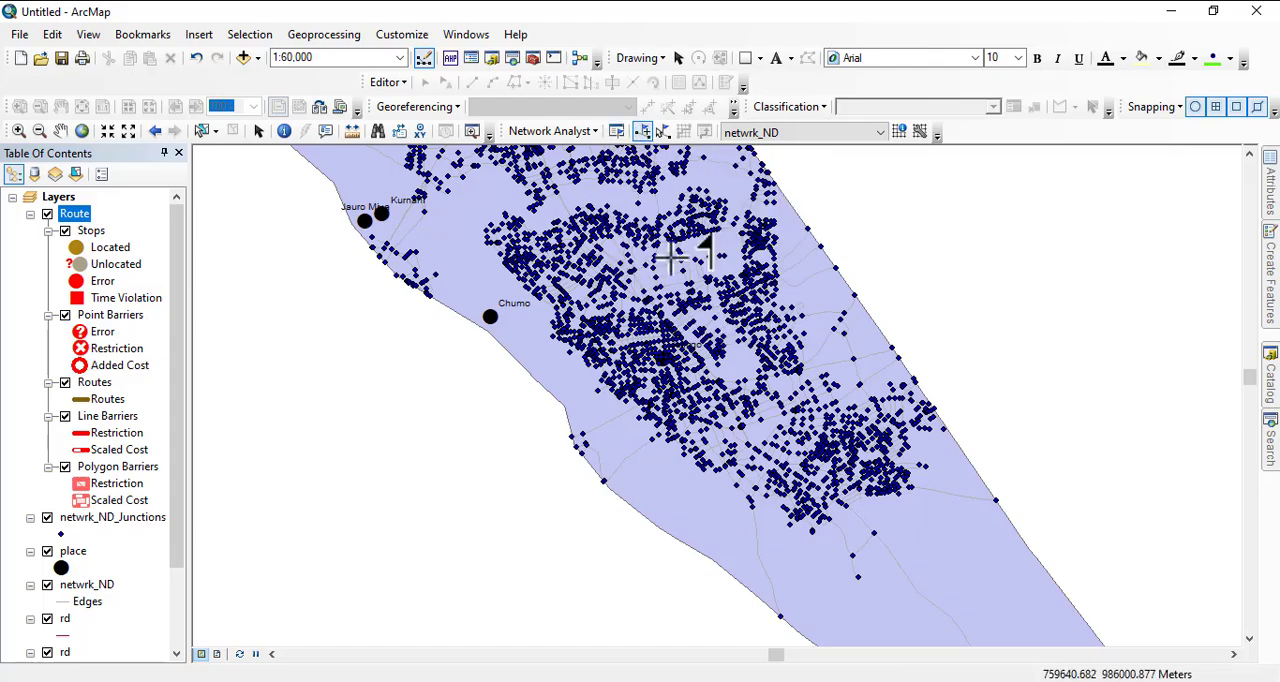
scroll(514, 232, "down", 5)
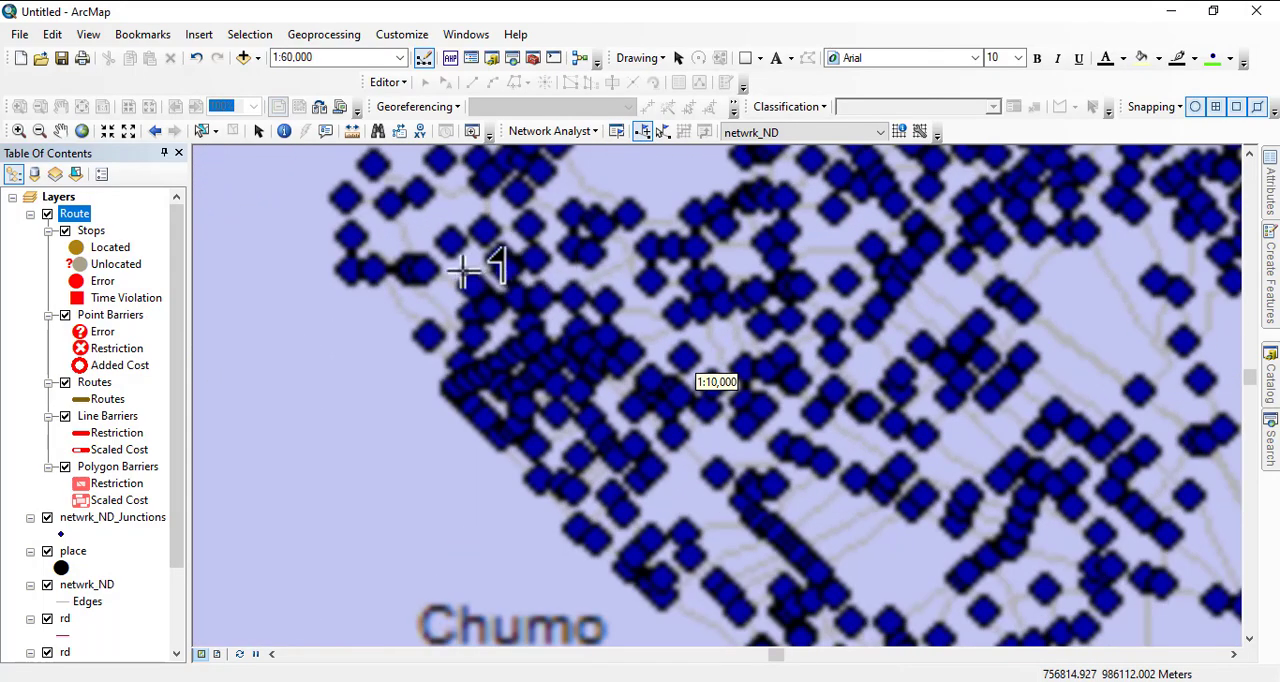
scroll(450, 275, "down", 2)
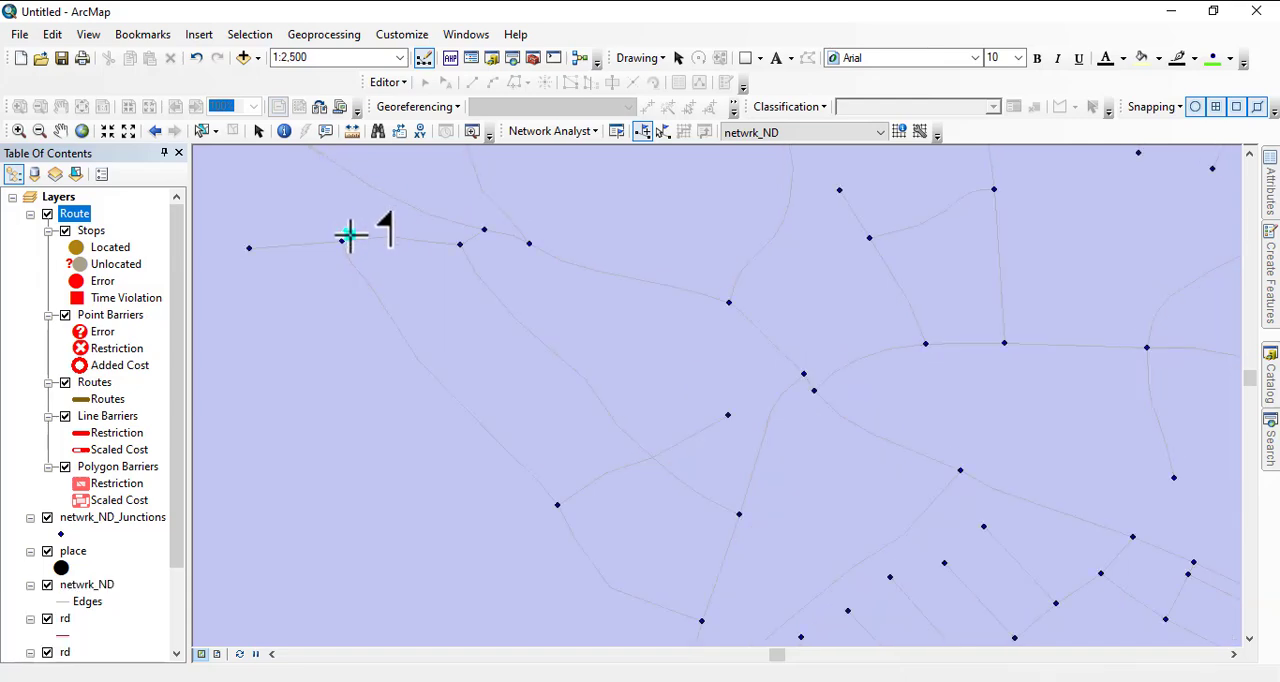
scroll(350, 215, "up", 5)
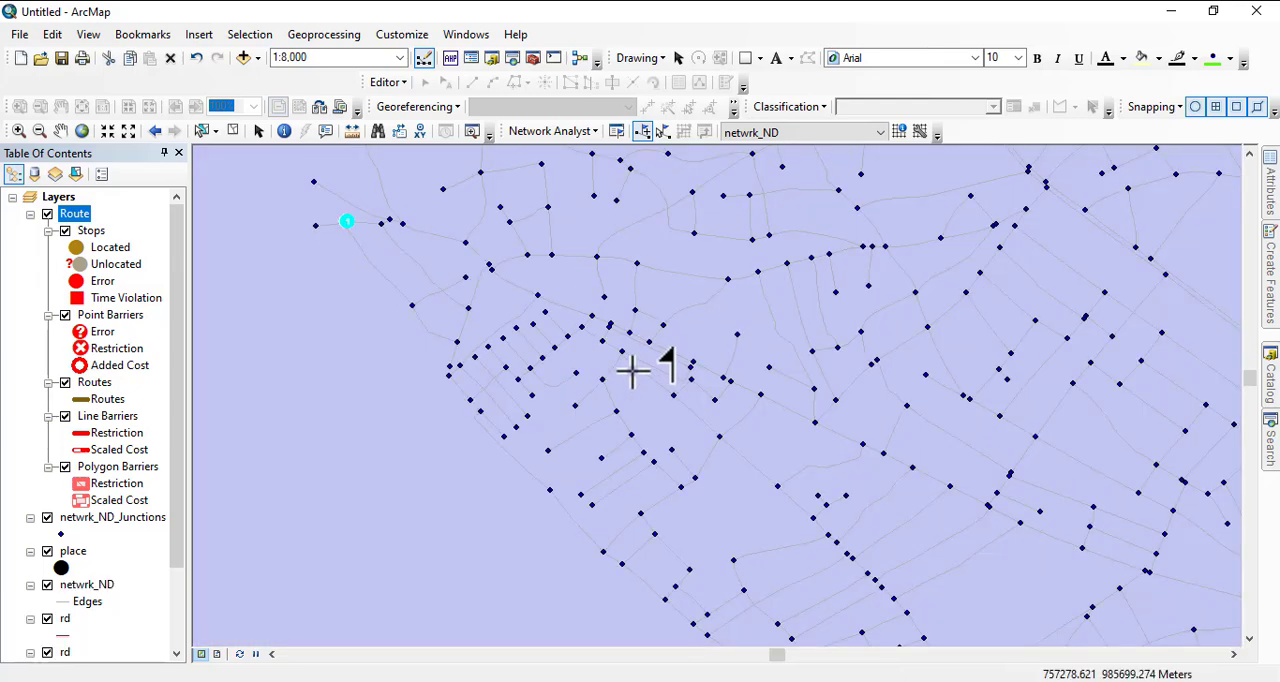
left_click_drag(985, 443, 460, 323)
left_click_drag(845, 385, 360, 266)
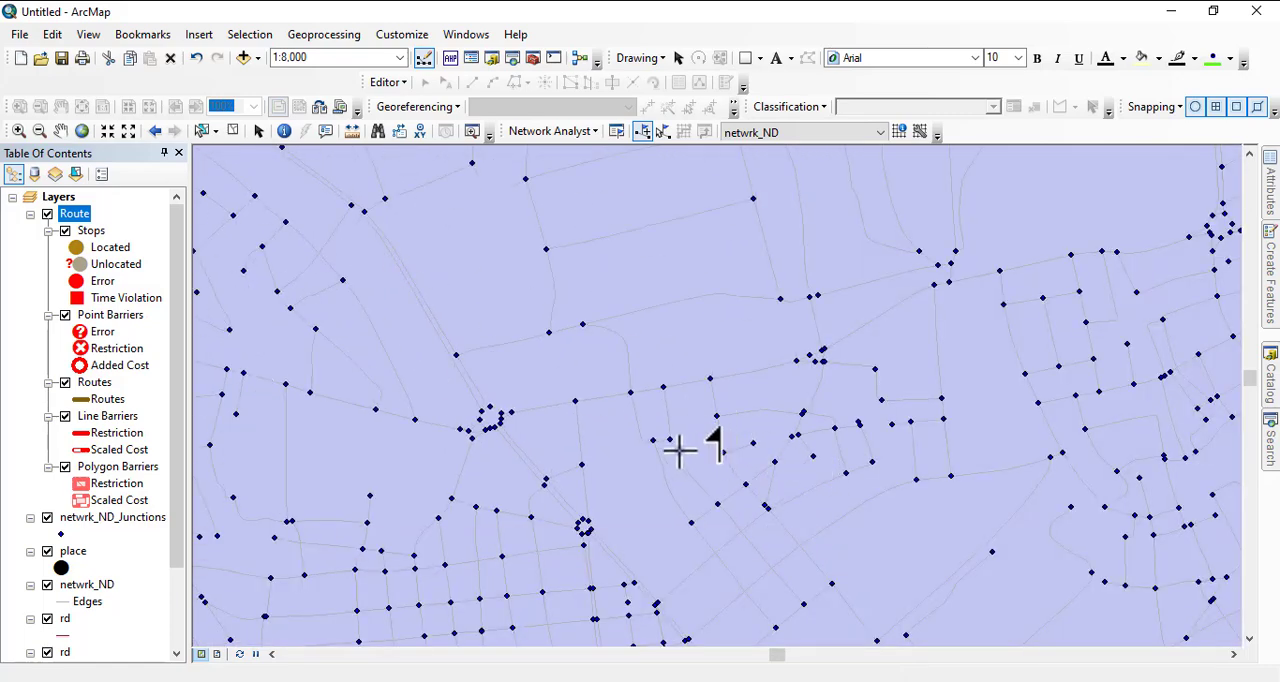
left_click(678, 450)
- Try to solve the route between the stop north of Chumo and the stop north of Jalingo
left_click(680, 132)
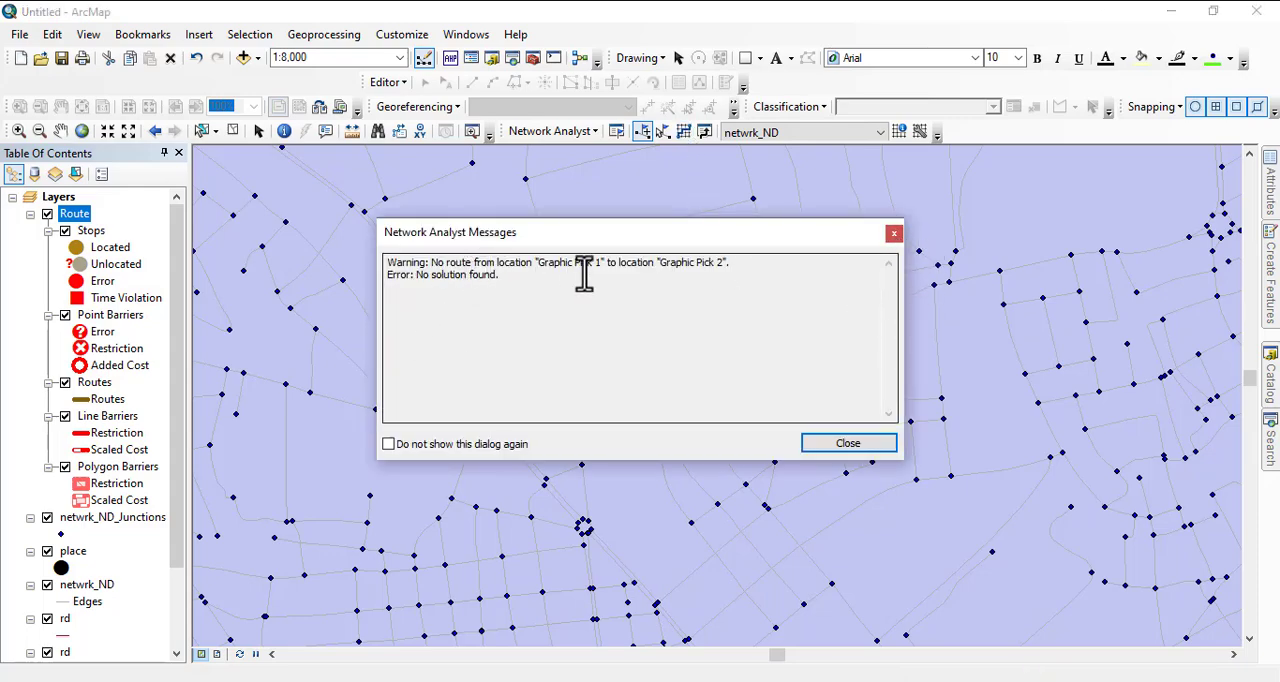
left_click(894, 233)
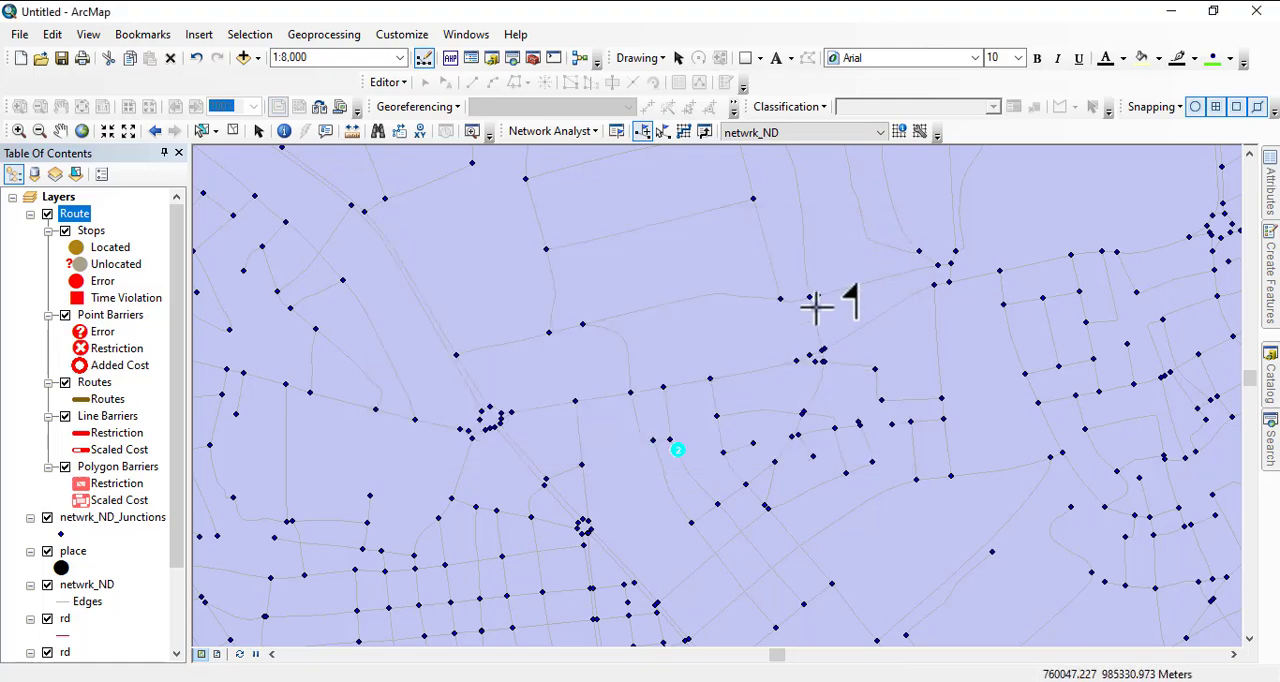
scroll(749, 360, "up", 5)
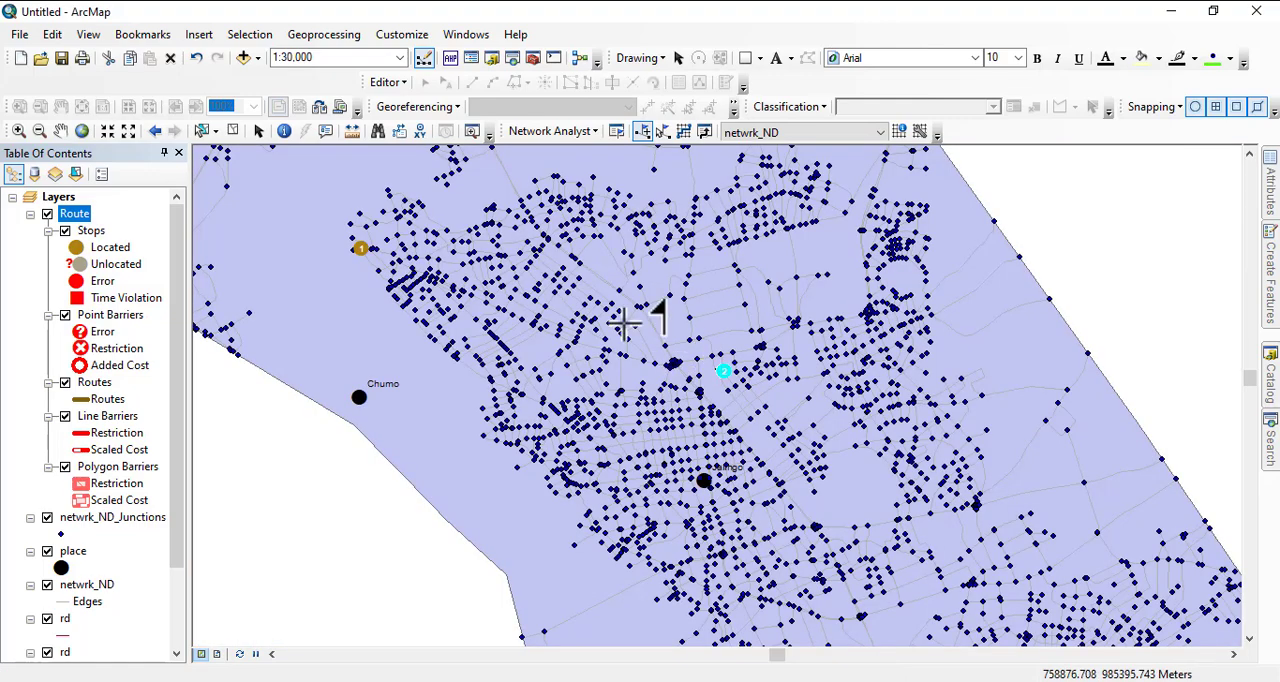
- Remove the current Route layer with its stops and create a new route analysis on netwrk_ND
right_click(72, 216)
left_click(108, 249)
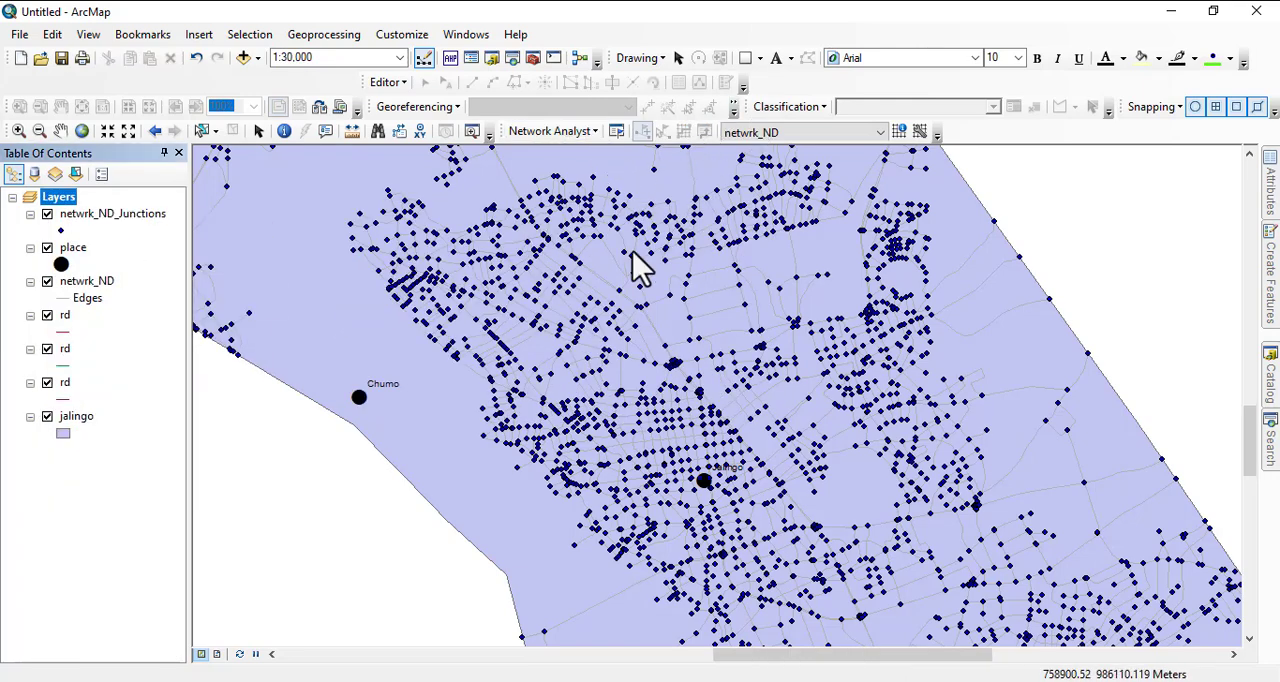
scroll(605, 330, "up", 3)
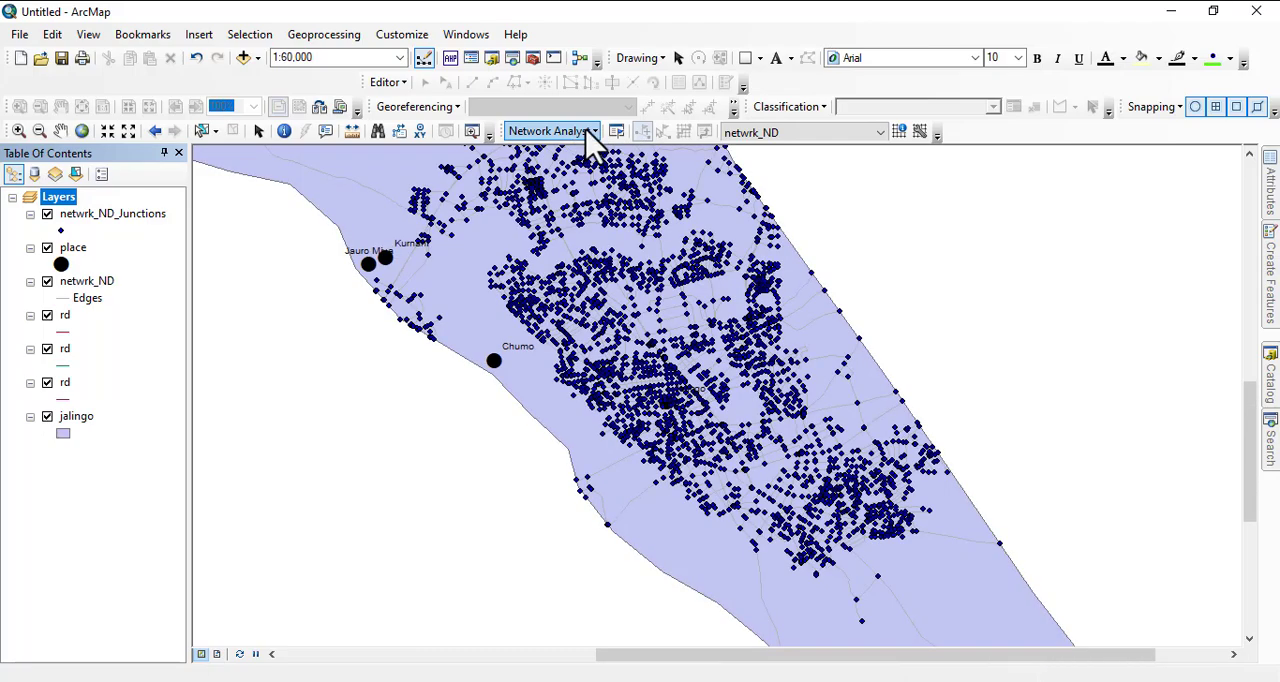
left_click(594, 132)
left_click(590, 160)
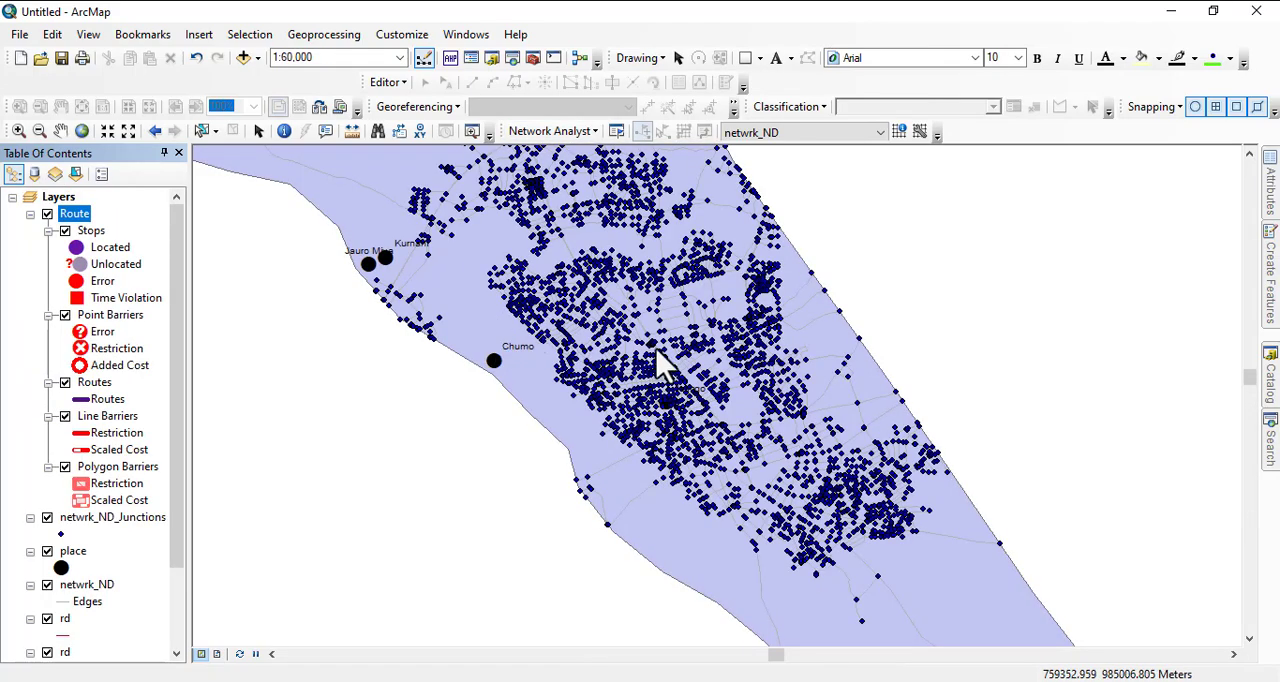
- Place one stop at the road junction near the boundary east of Jalingo and another in the streets northeast of Jalingo, and try to solve the route
scroll(815, 395, "down", 6)
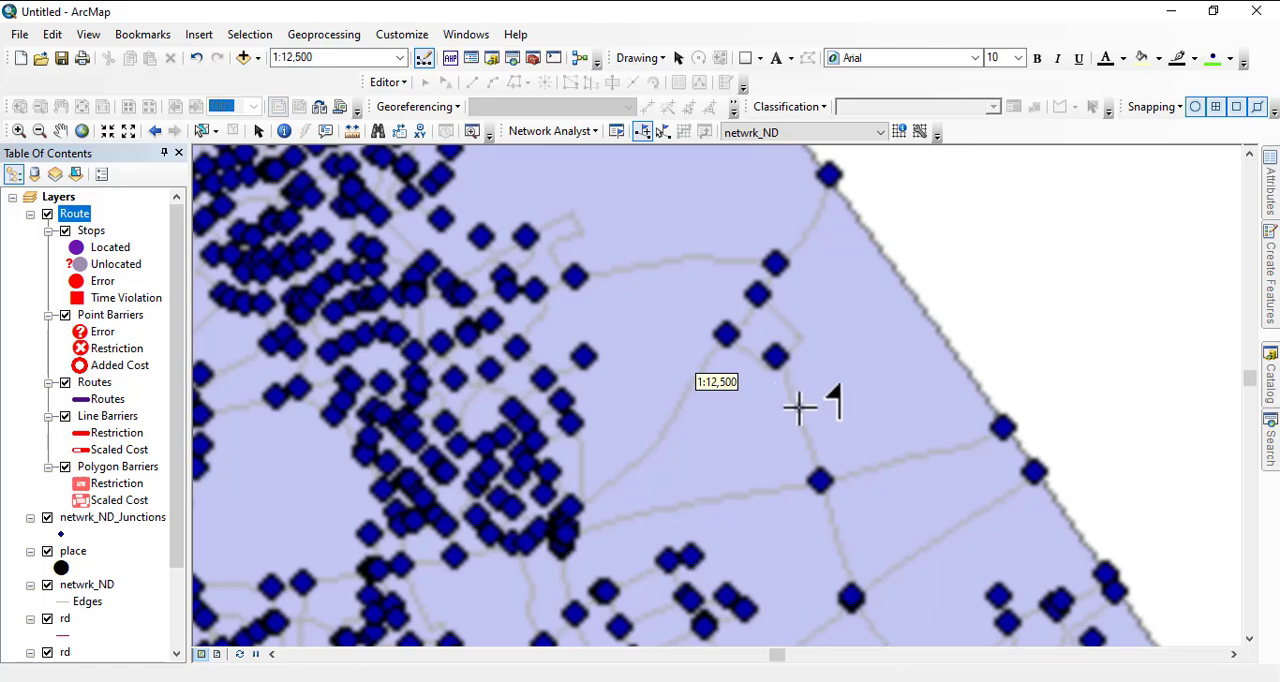
left_click(821, 481)
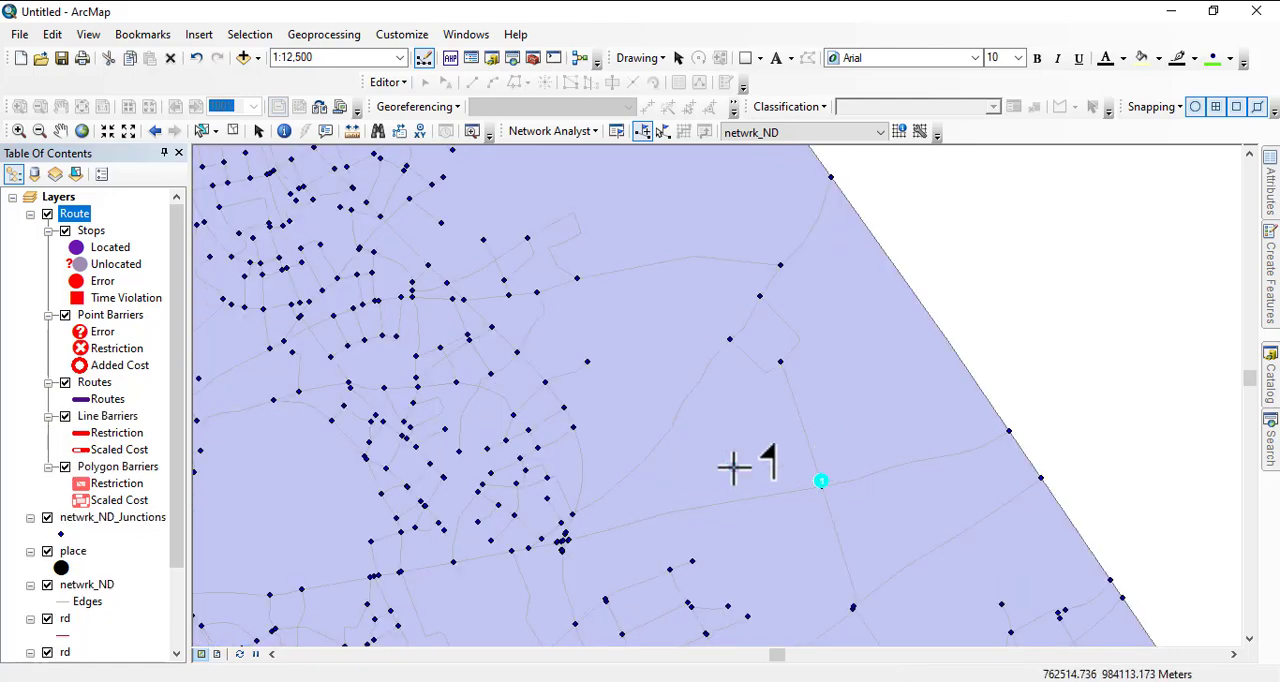
left_click(400, 208)
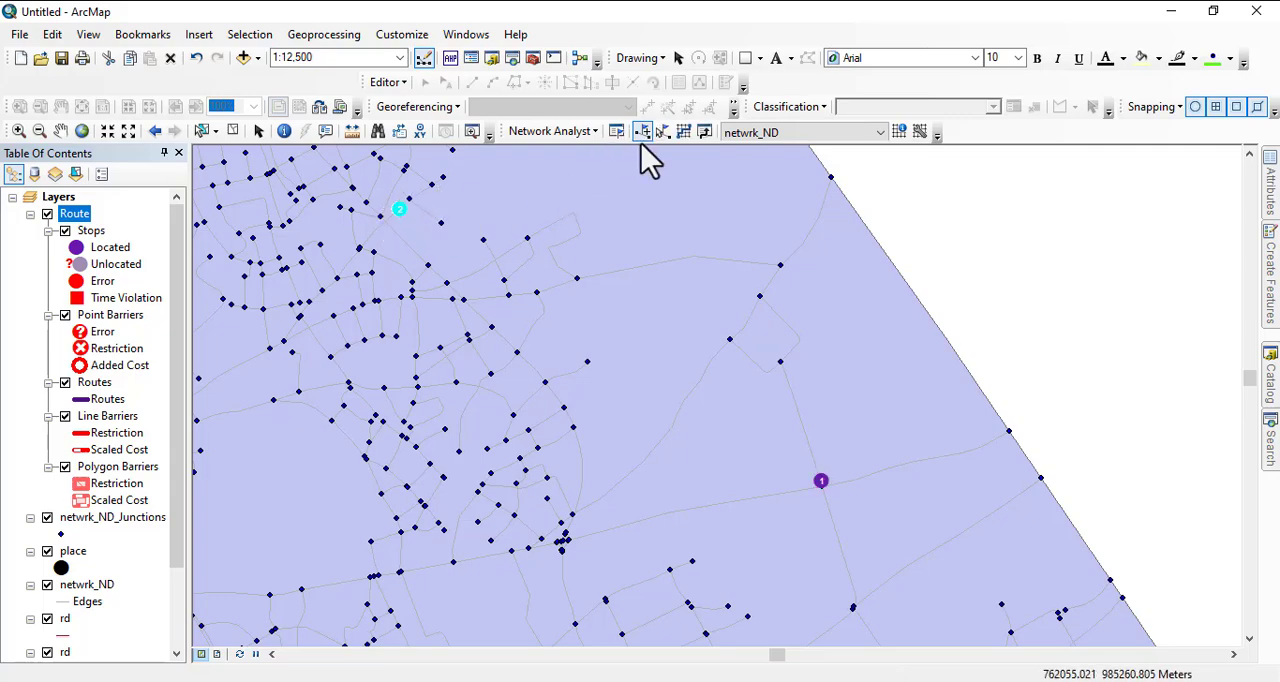
left_click(686, 133)
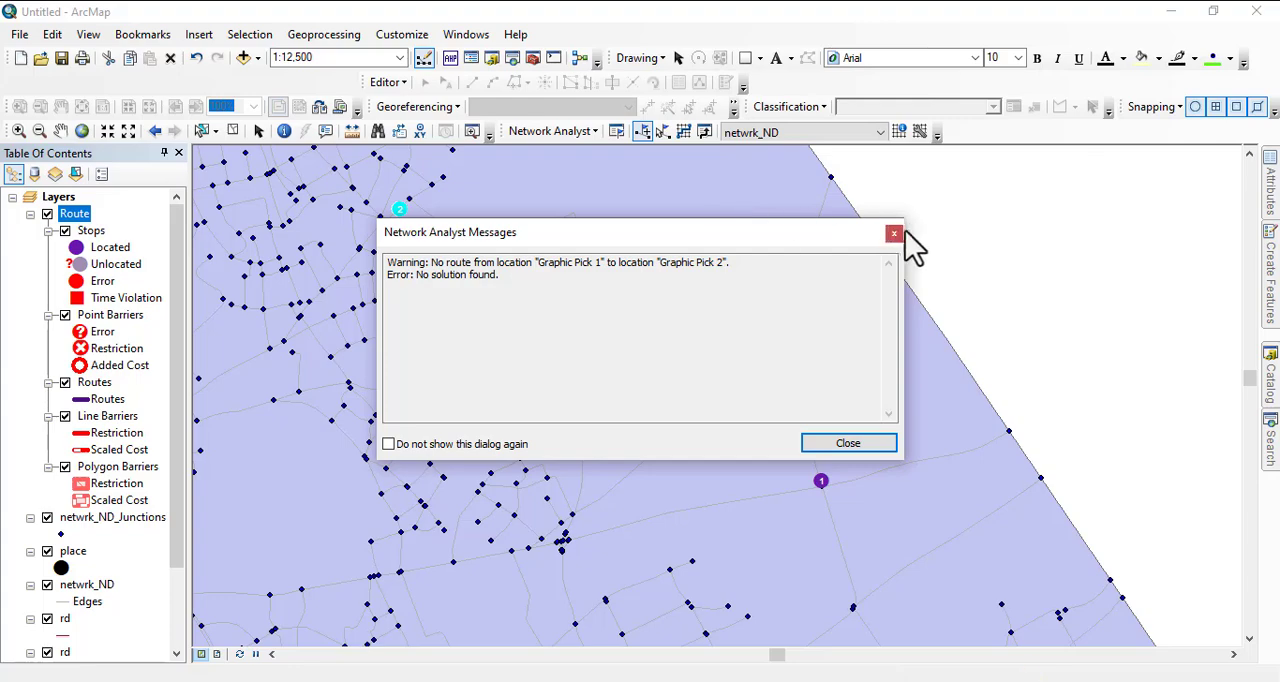
left_click(894, 234)
- Remove the Route layer holding the stops east and northeast of Jalingo from the map
right_click(86, 221)
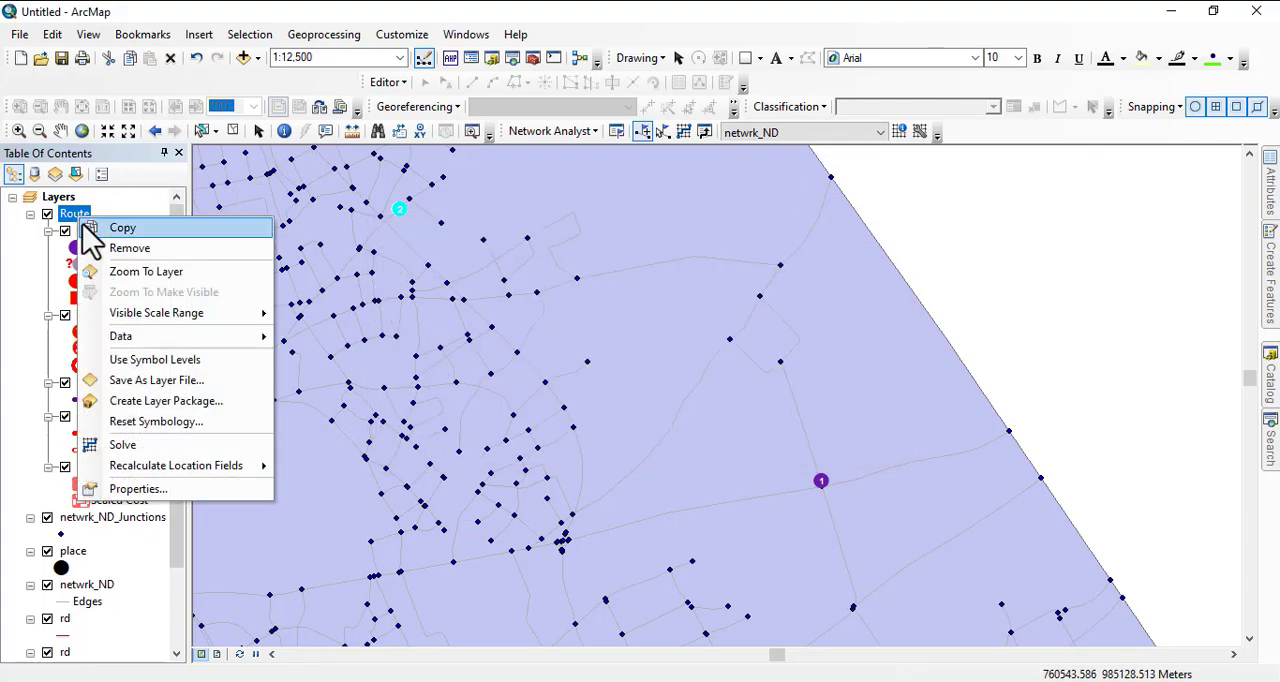
left_click(142, 250)
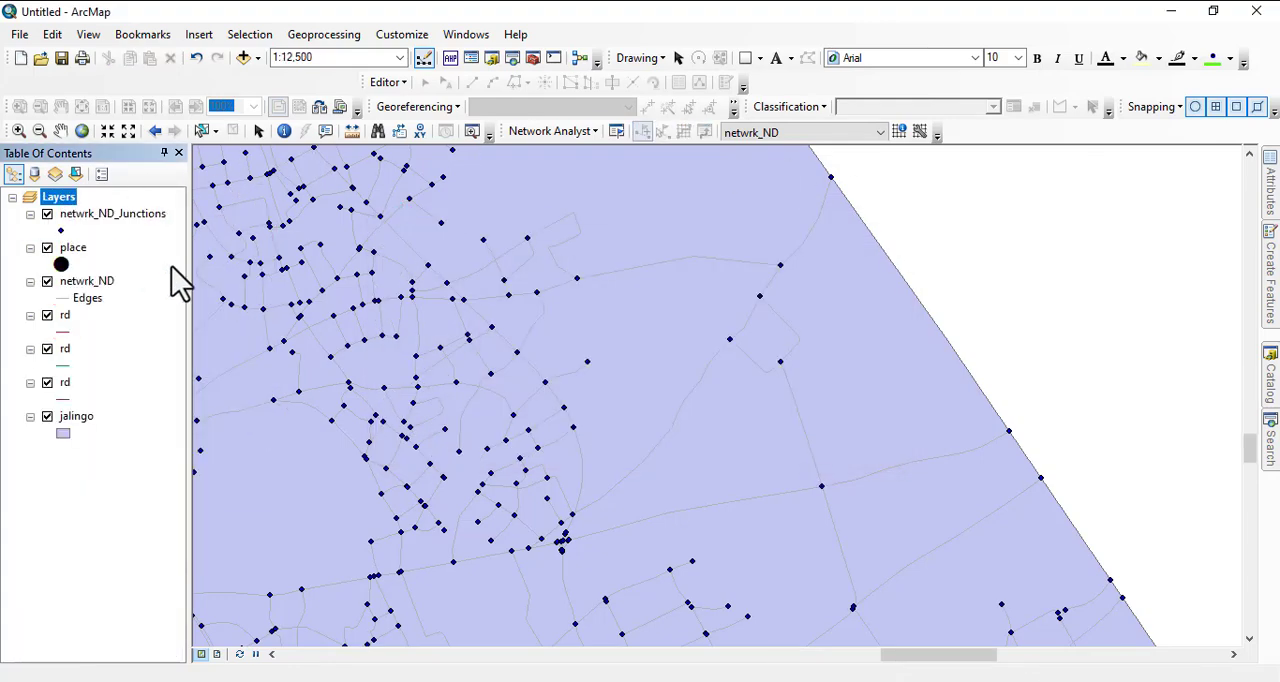
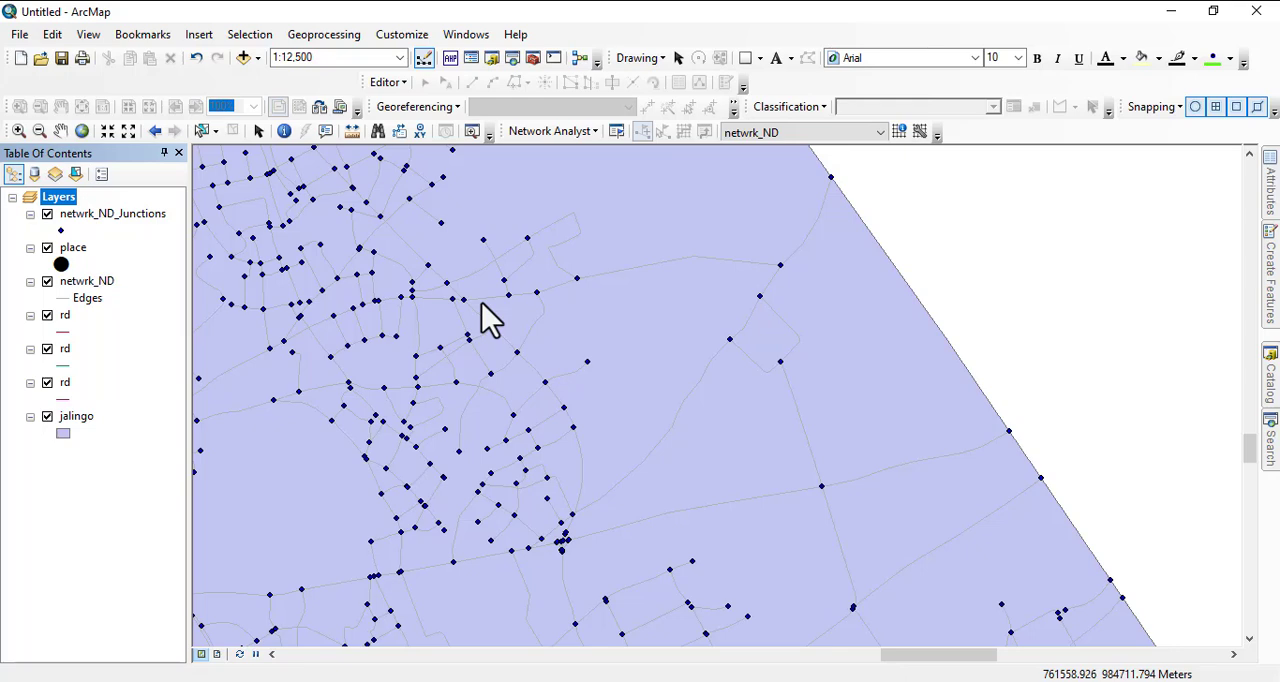
- Add the market feature class from the UTILITIES dataset of TARABA STATE.gdb in C:\wrk\taraba to the map
scroll(626, 348, "down", 5)
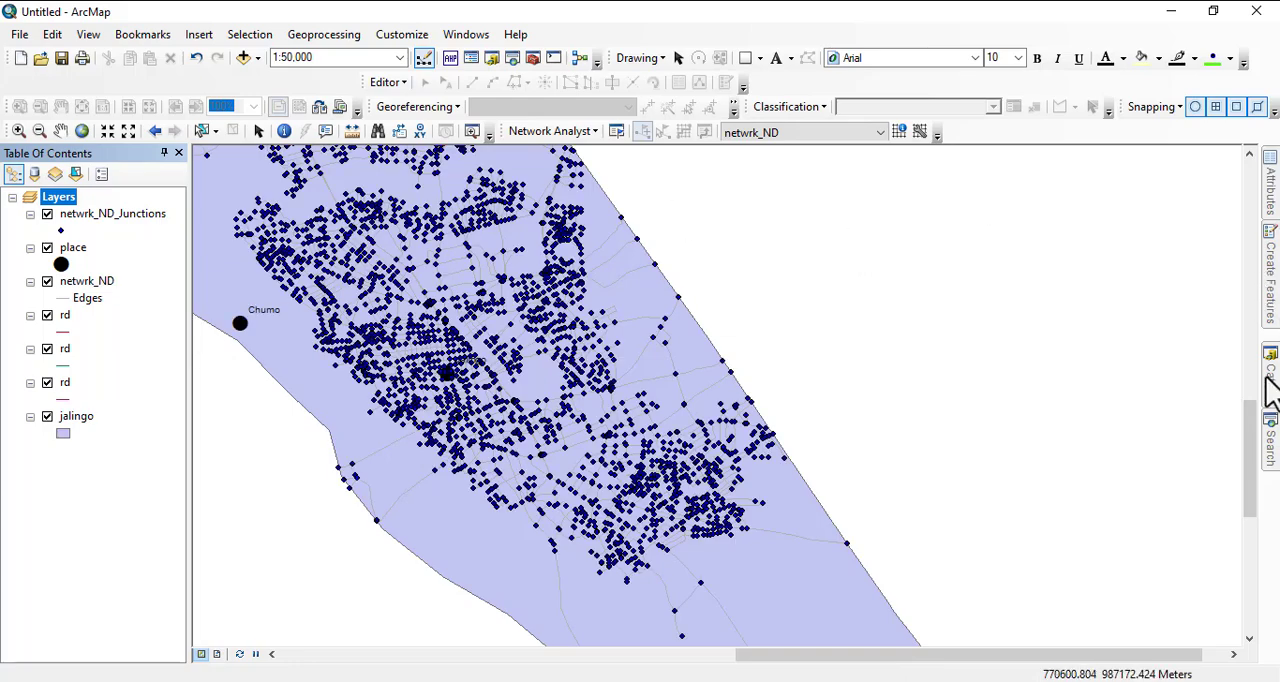
mouse_move(1270, 392)
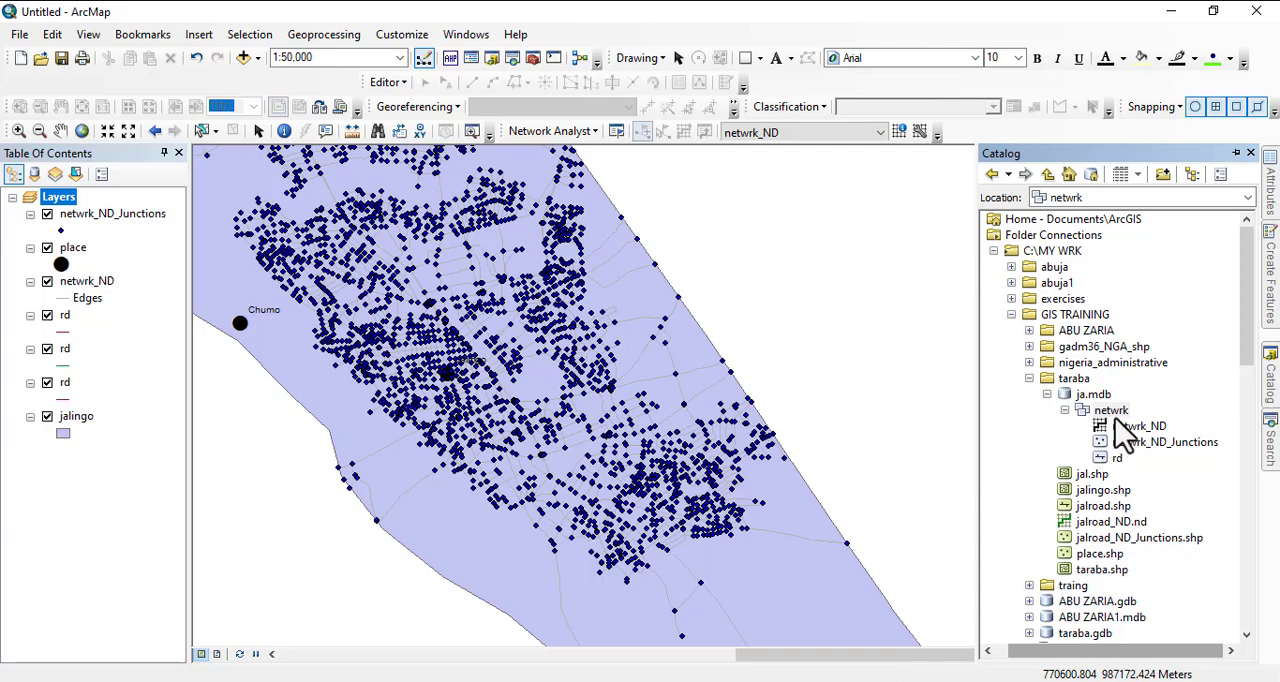
left_click(1047, 394)
left_click(995, 251)
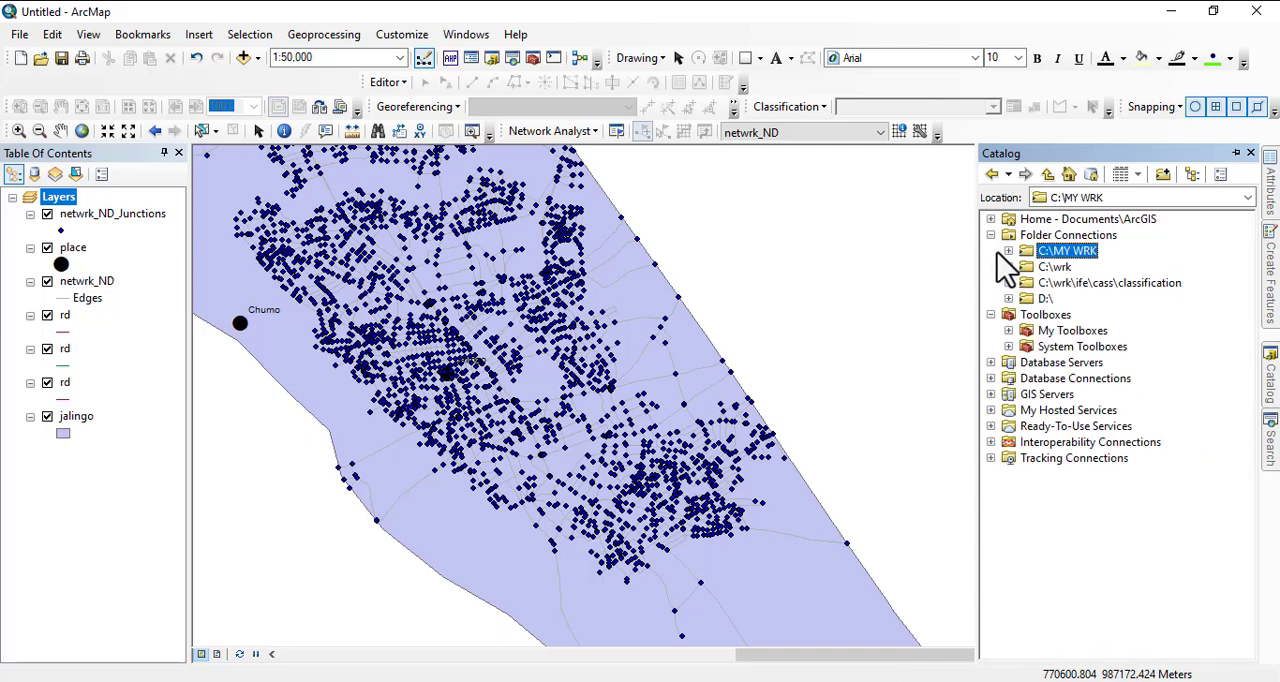
left_click(1008, 267)
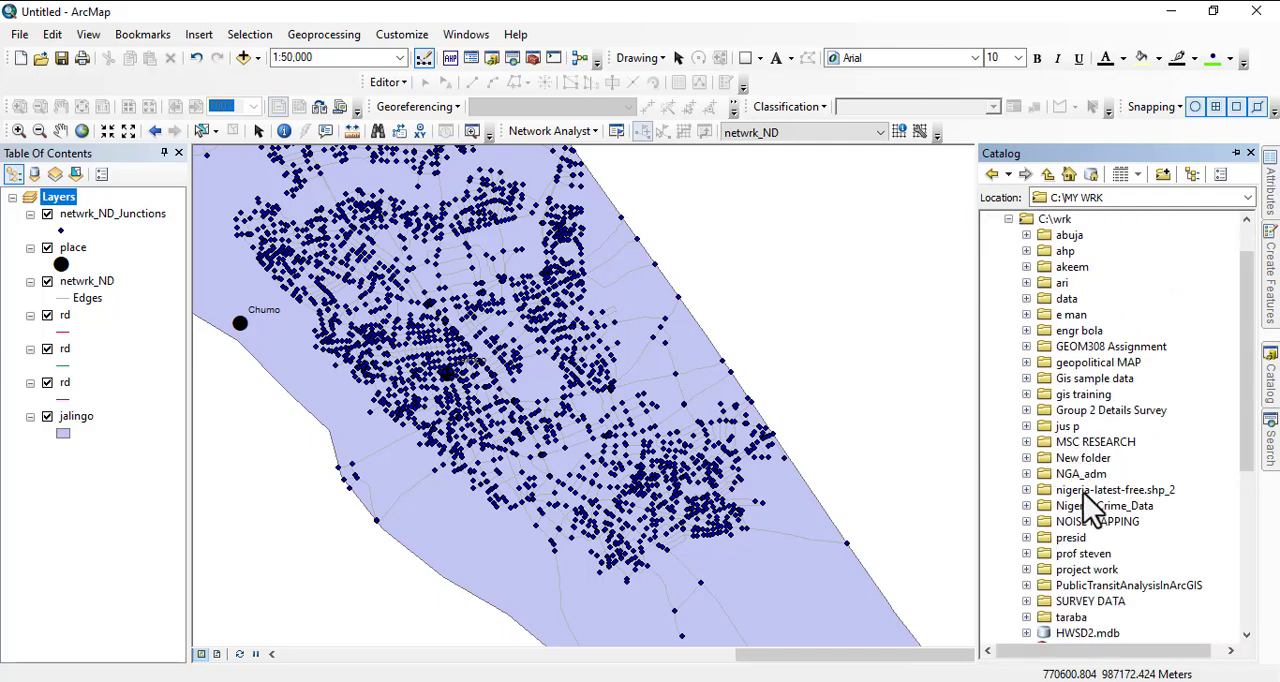
scroll(1077, 537, "down", 2)
left_click(1027, 521)
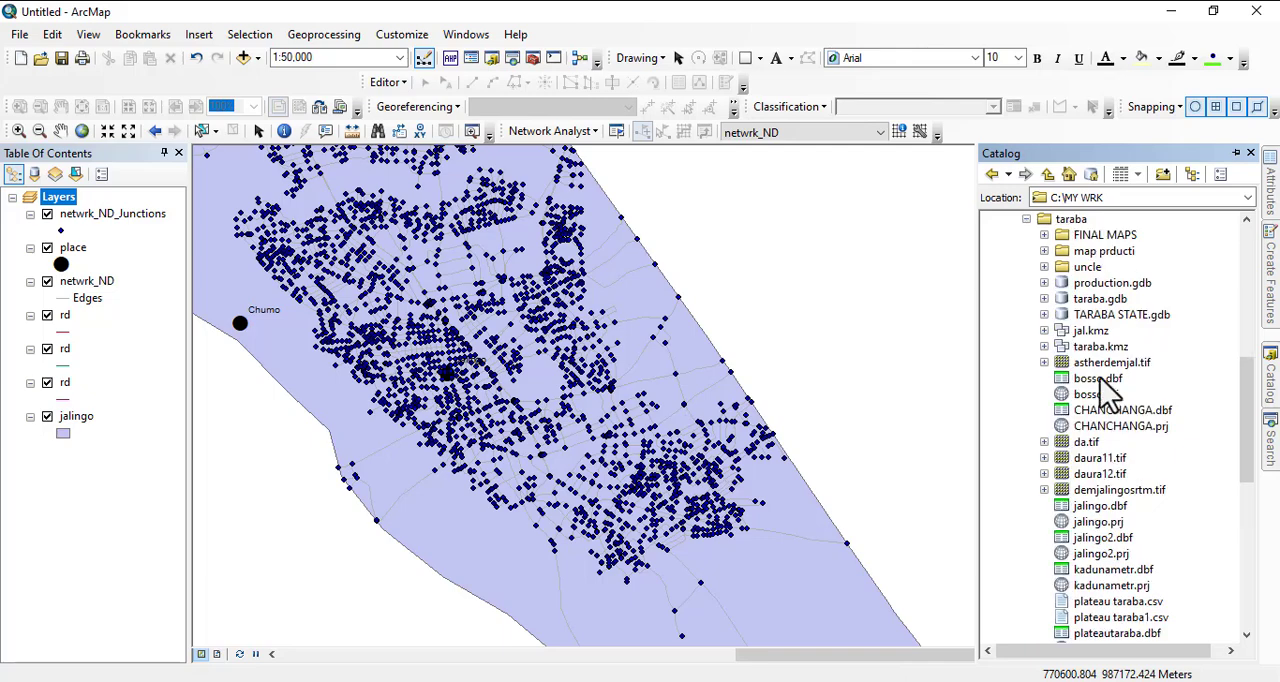
left_click(1045, 314)
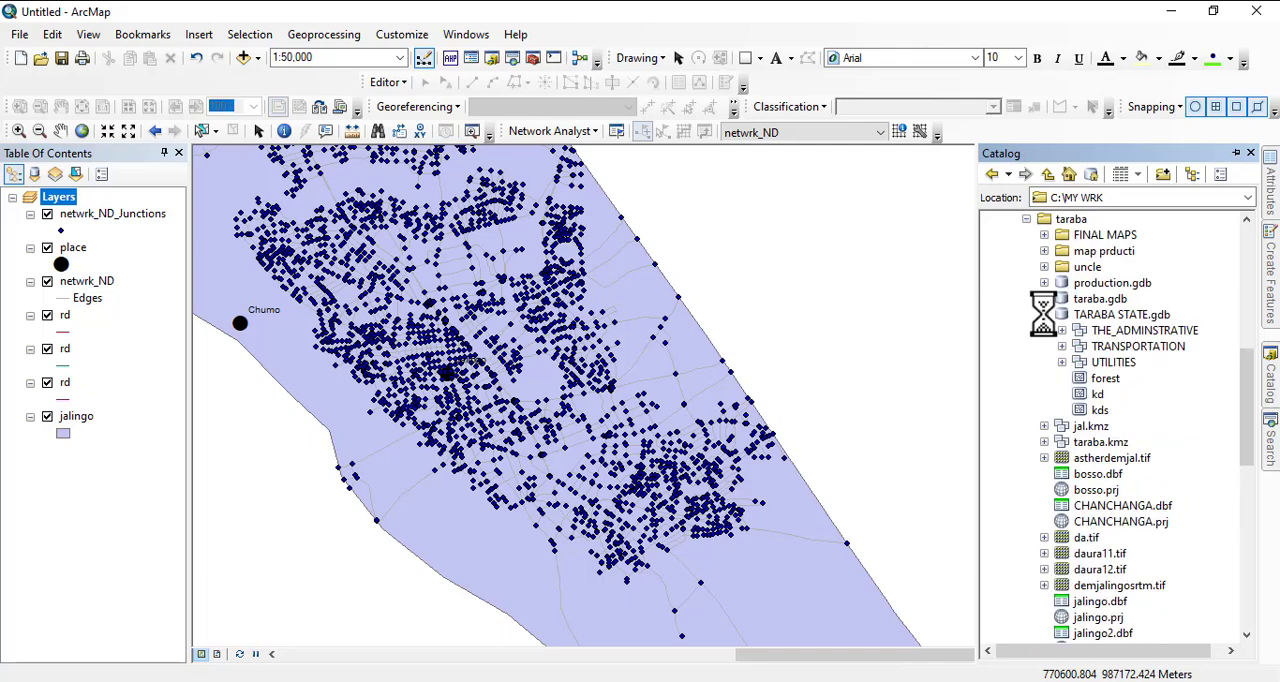
left_click(1062, 362)
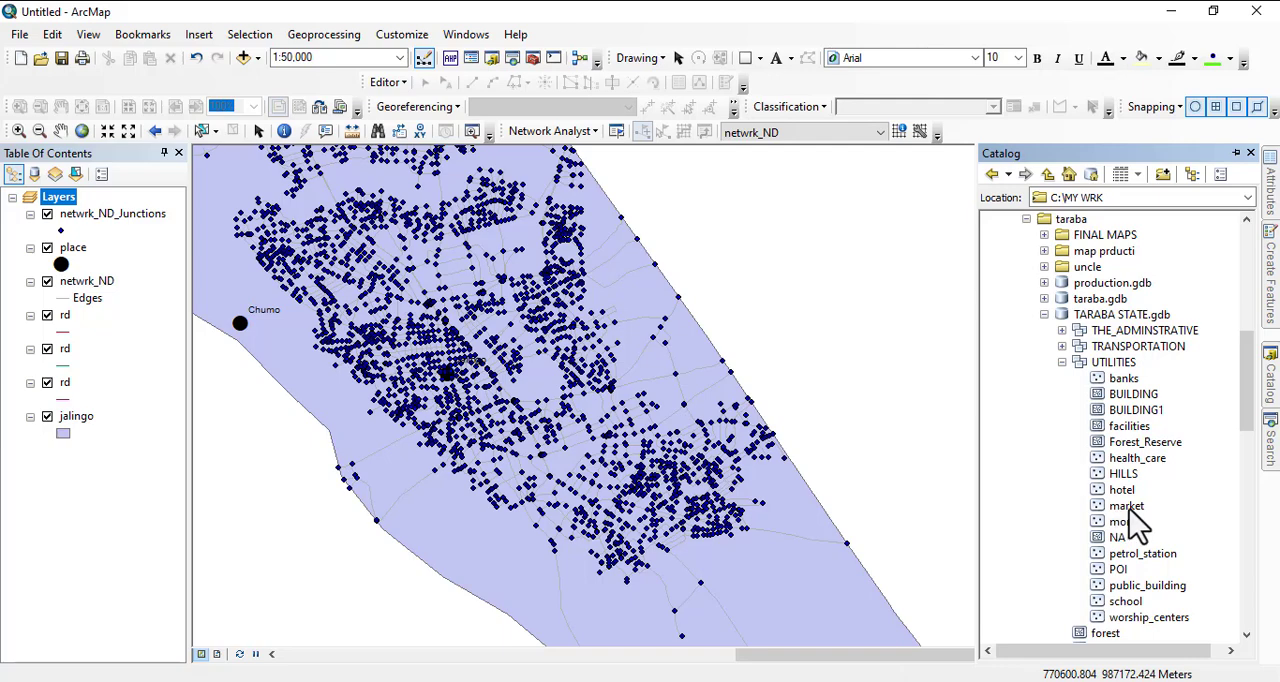
left_click_drag(1126, 506, 731, 557)
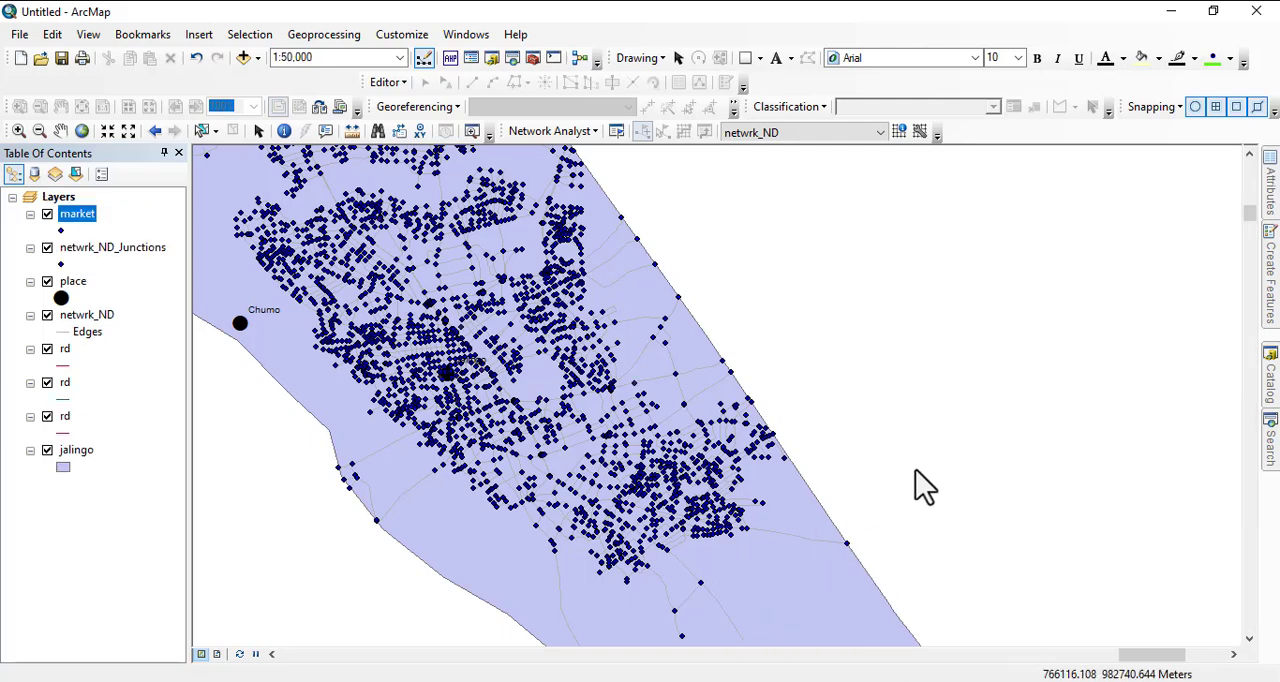
- Symbolize the market layer with the Octagon 1 marker and hide the place layer
left_click(61, 232)
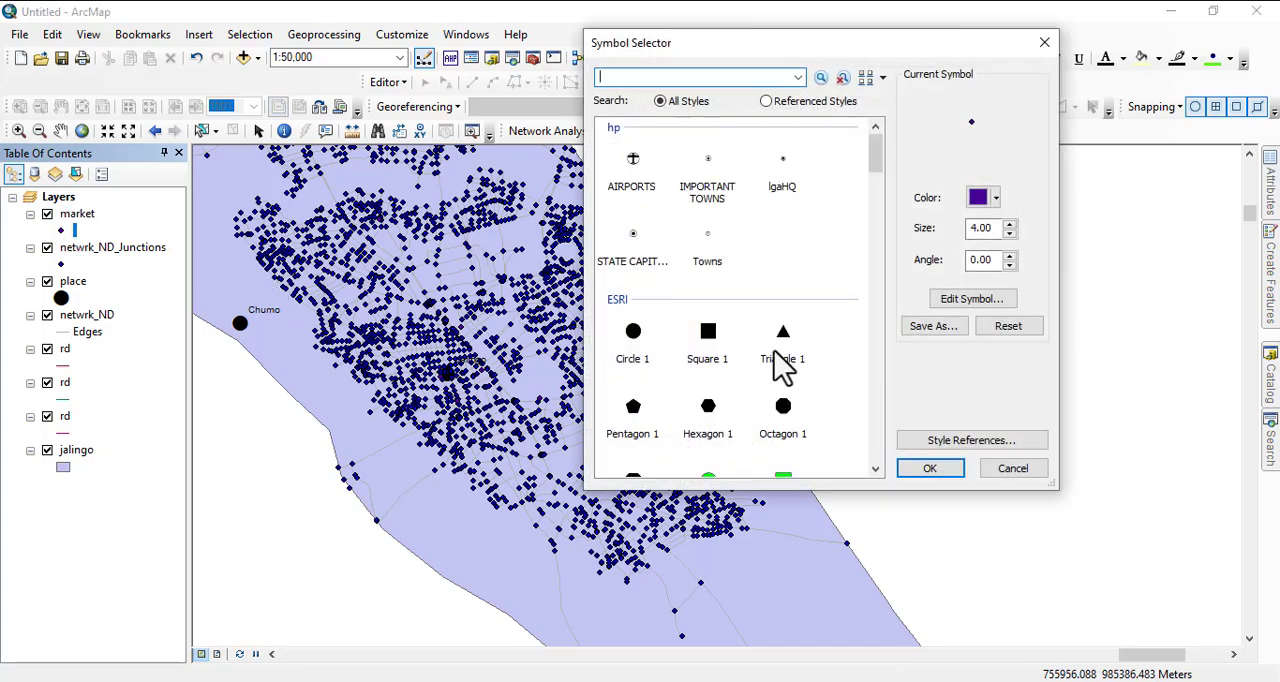
left_click(785, 412)
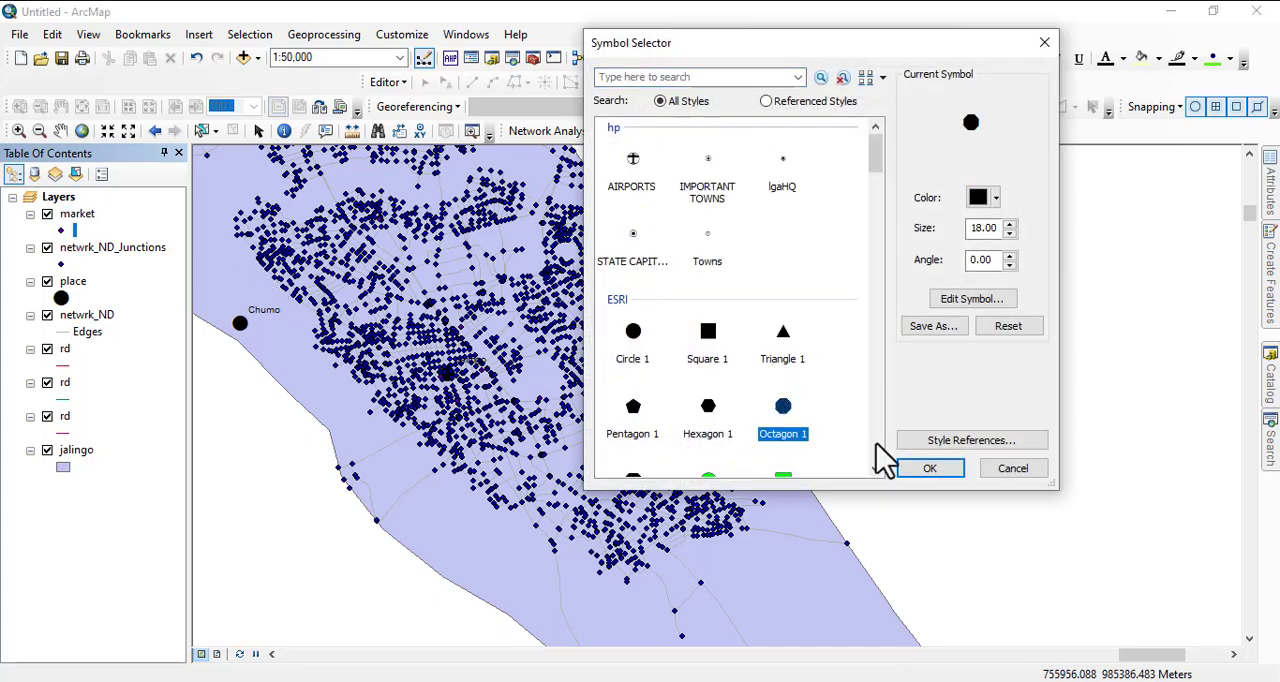
left_click(924, 468)
left_click_drag(497, 285, 788, 348)
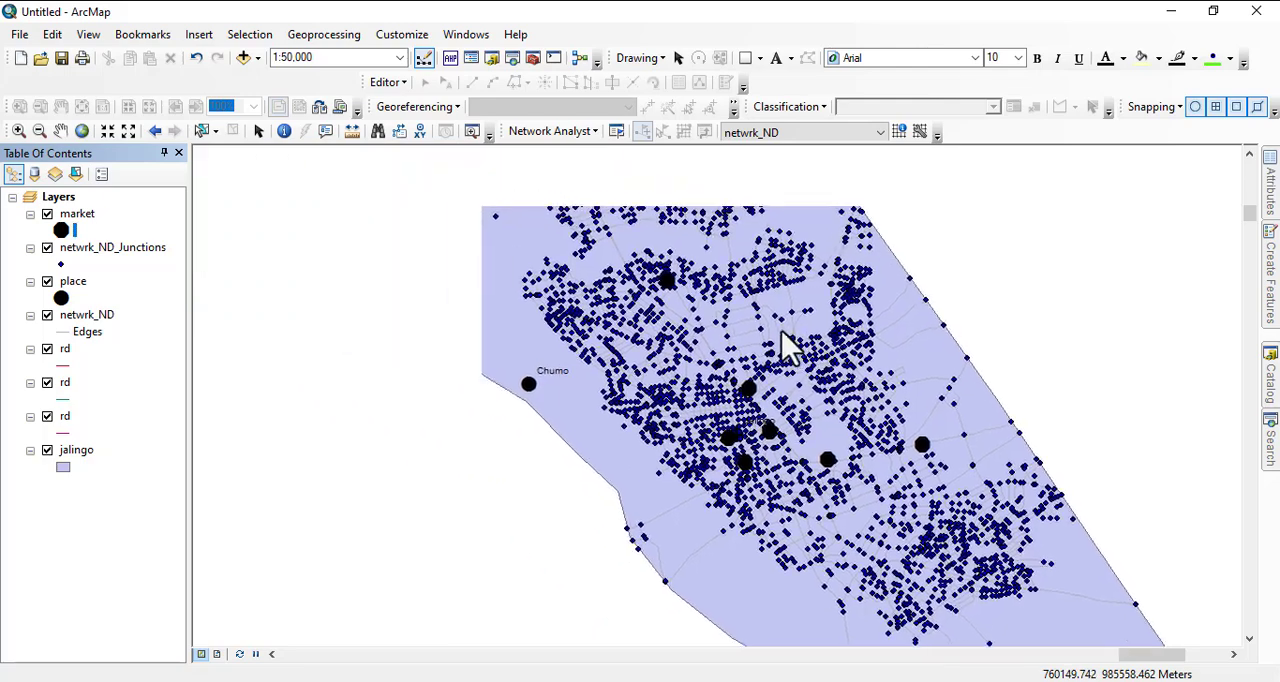
left_click(47, 282)
scroll(417, 384, "down", 1)
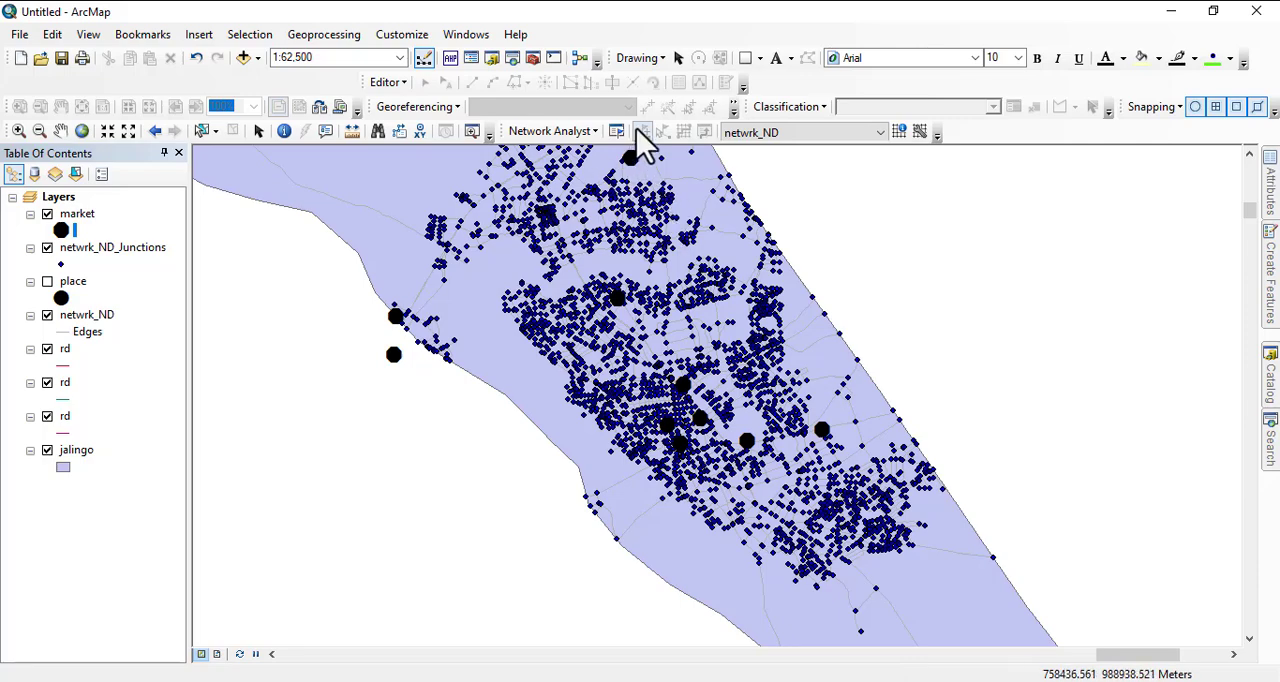
- Create a new route analysis on netwrk_ND
left_click(578, 131)
left_click(545, 152)
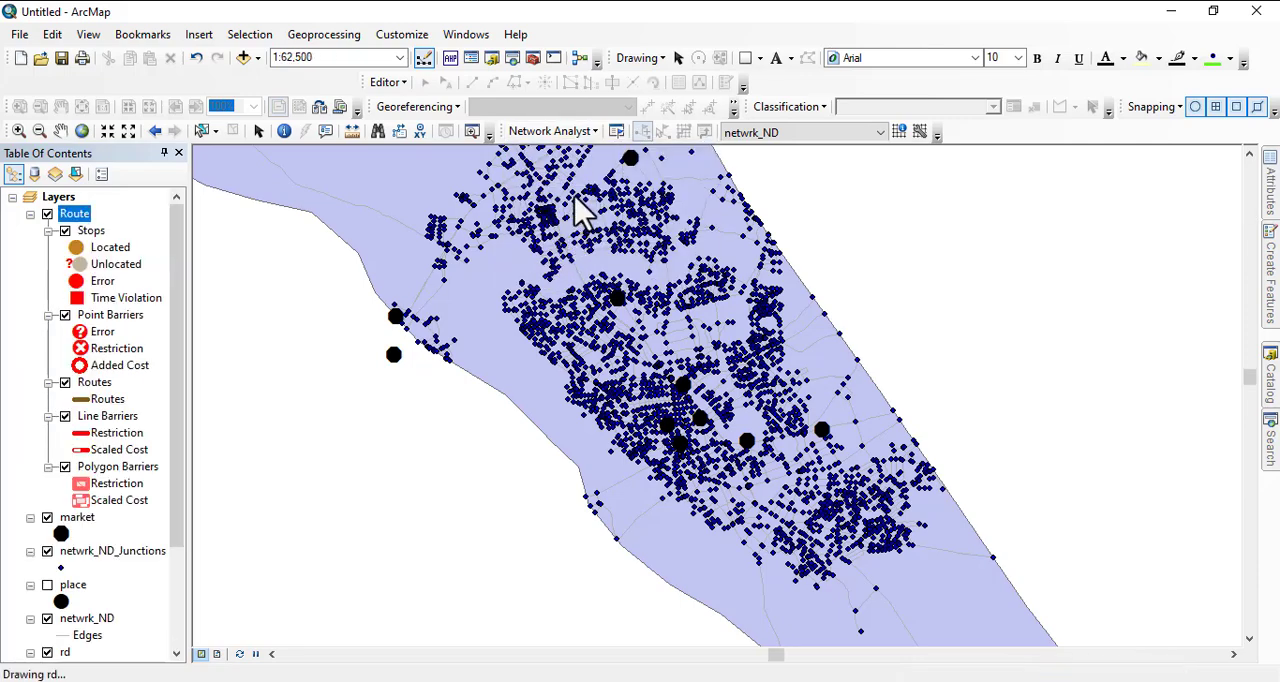
left_click_drag(583, 215, 549, 323)
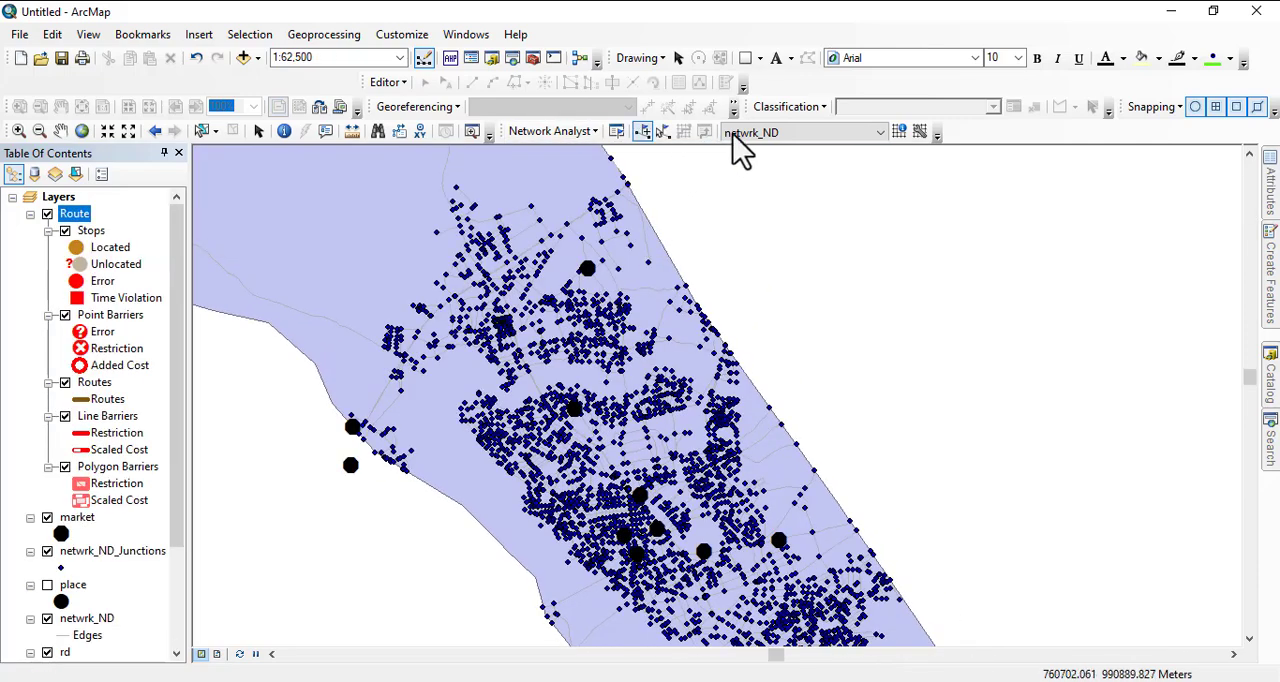
- Place one stop at the northernmost market and another at the easternmost market, and try to solve the route
left_click(643, 132)
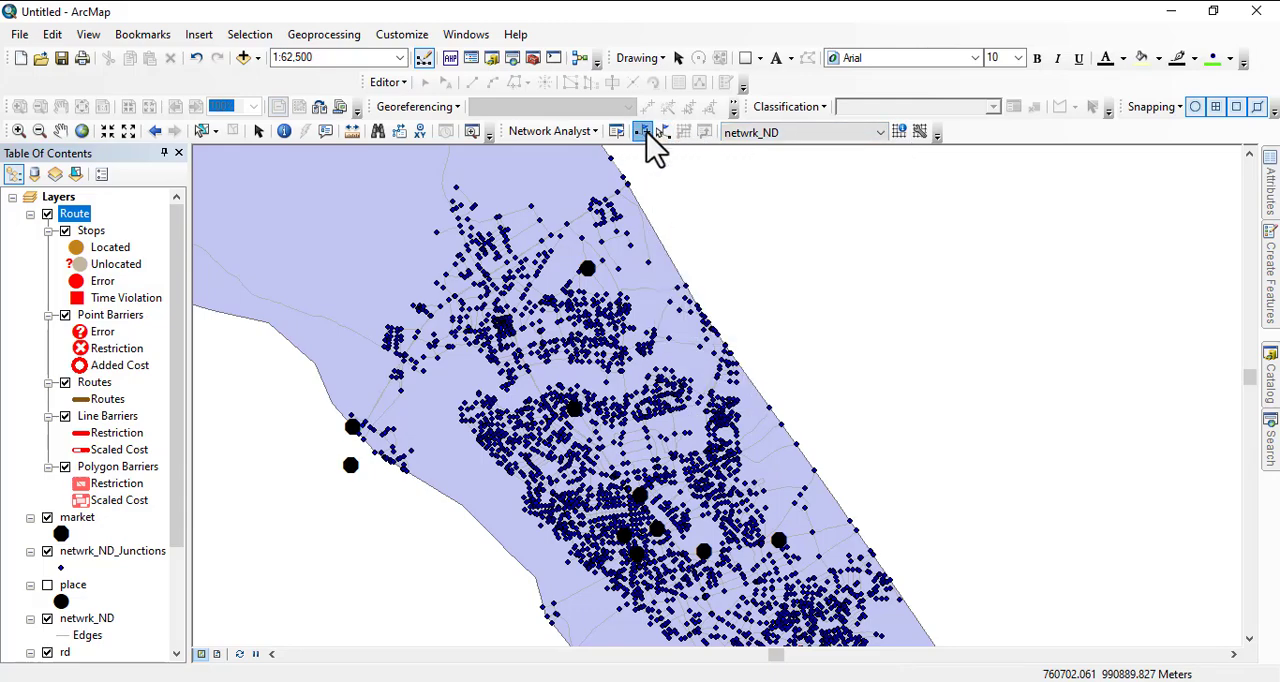
left_click(588, 266)
left_click_drag(690, 432, 575, 298)
left_click_drag(686, 457, 548, 437)
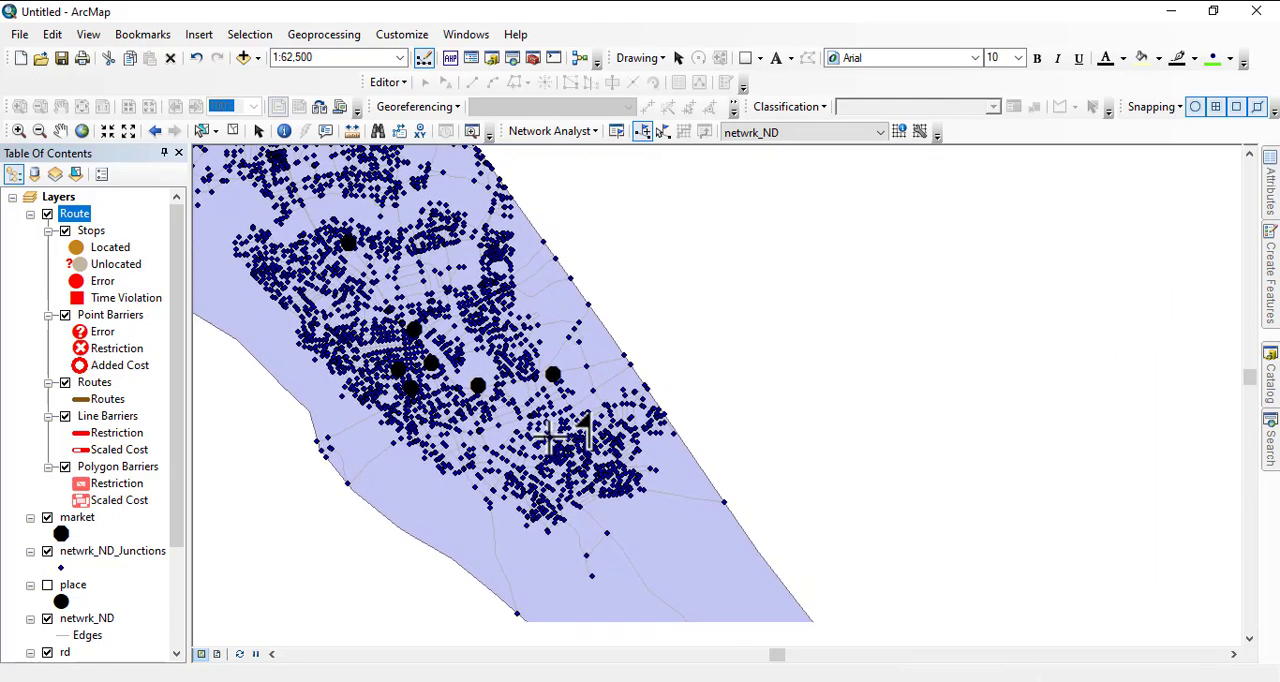
left_click(553, 373)
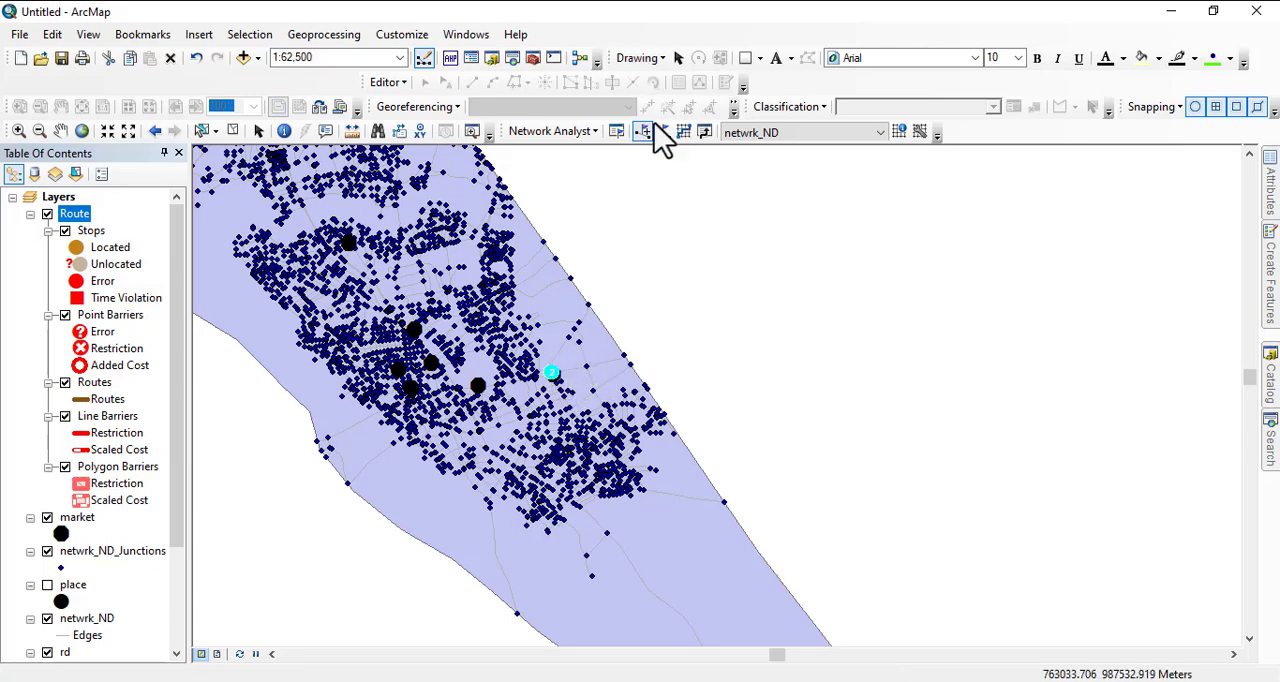
left_click(684, 133)
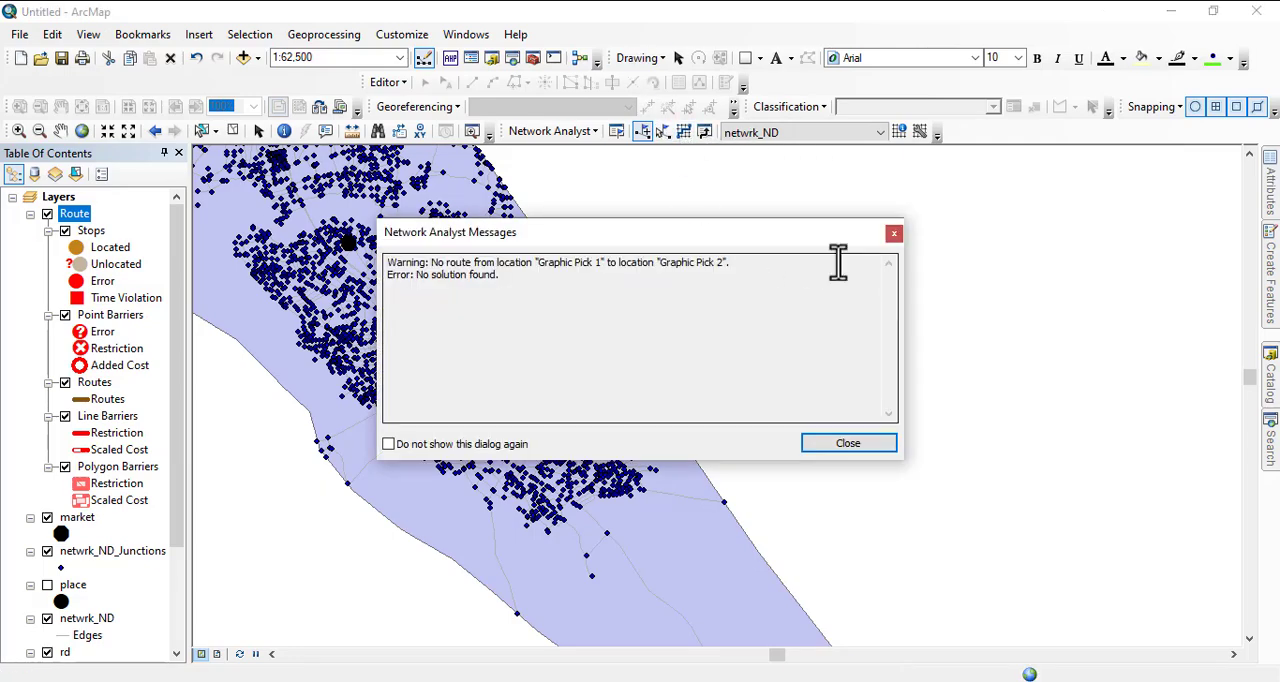
left_click(848, 443)
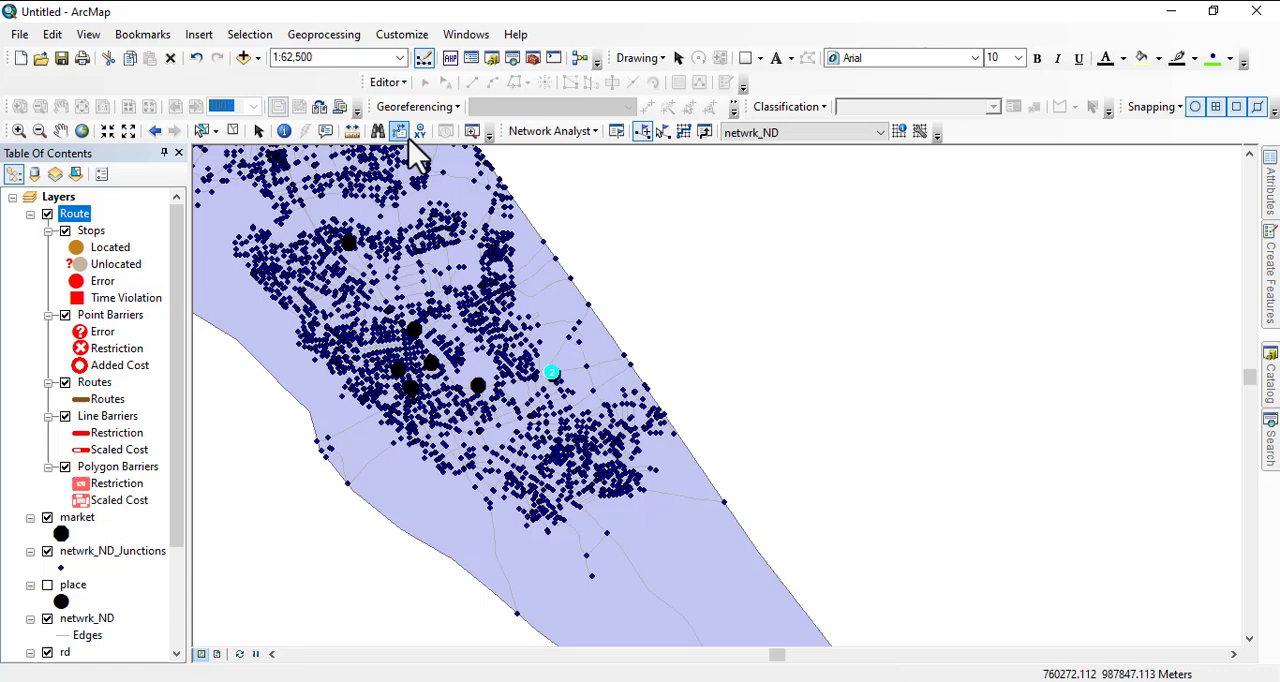
- Review the Route layer's properties, including analysis settings, network locations, attribute parameters, accumulation and data source
right_click(84, 221)
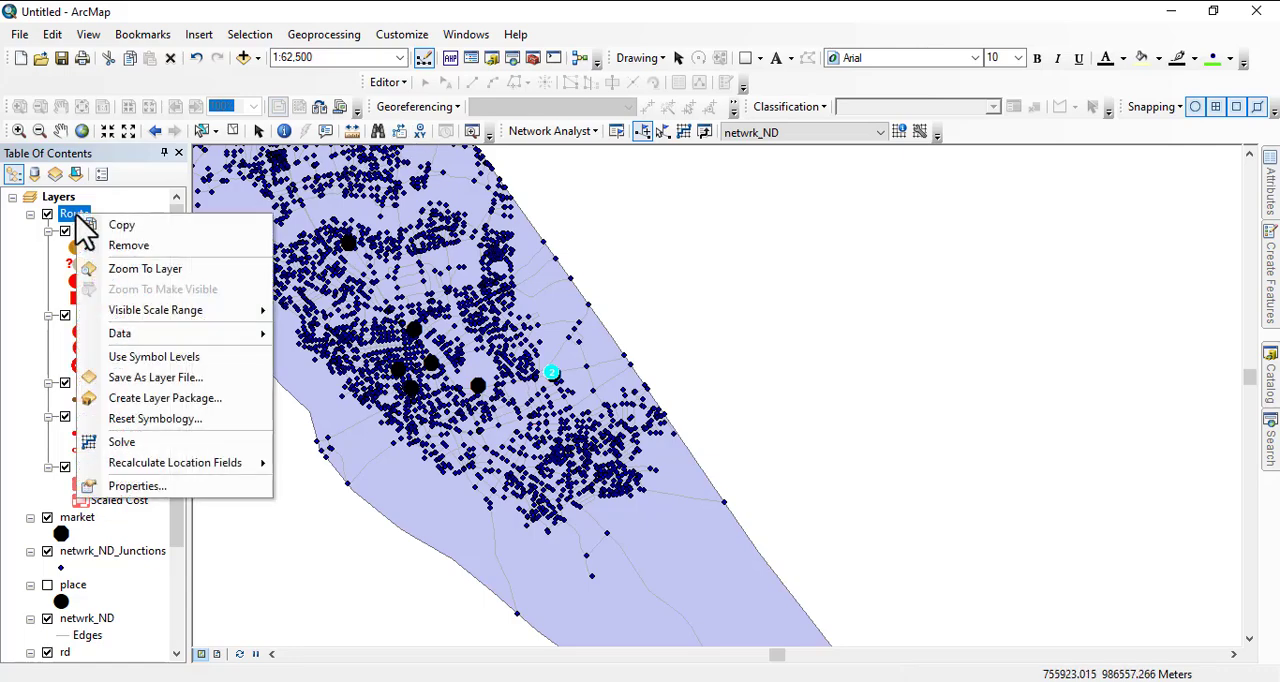
left_click(139, 489)
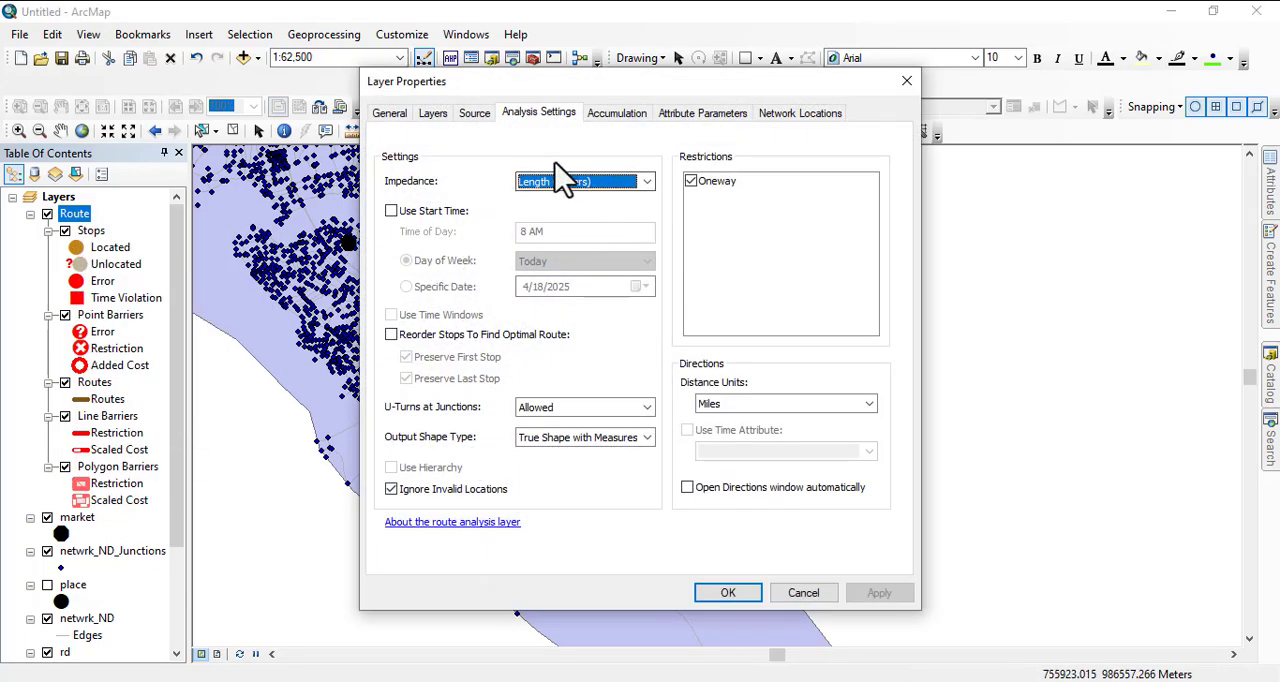
left_click(775, 114)
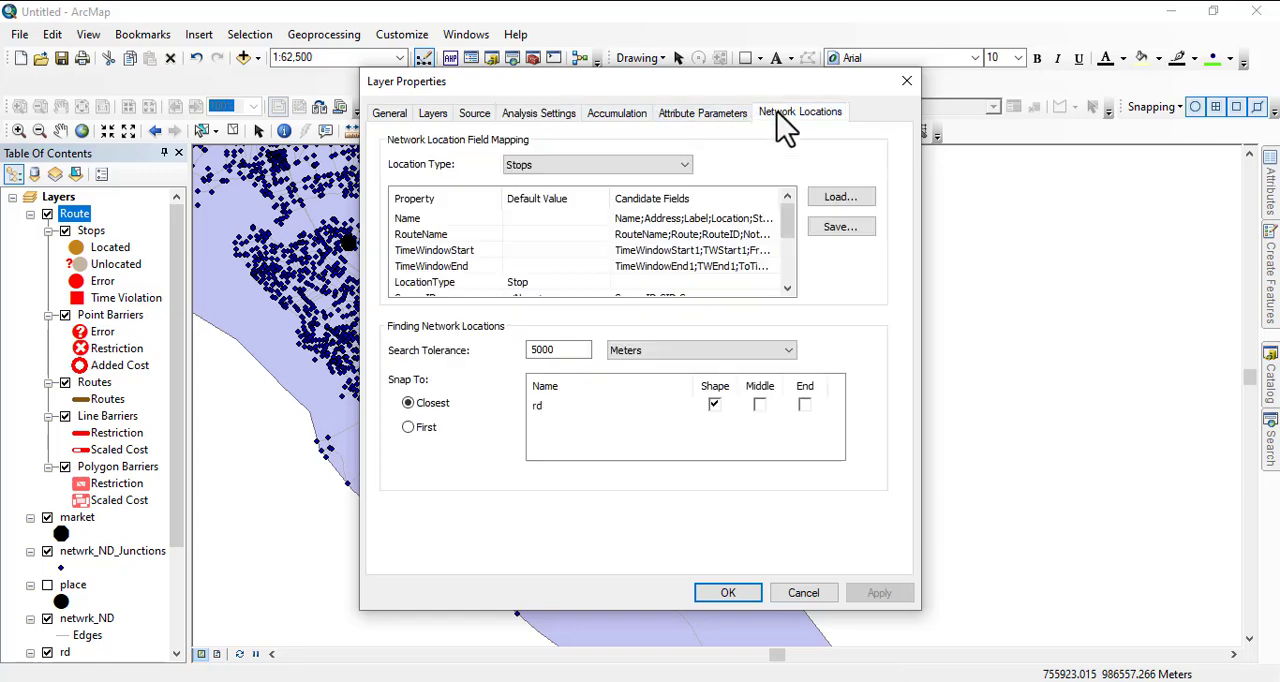
left_click(700, 113)
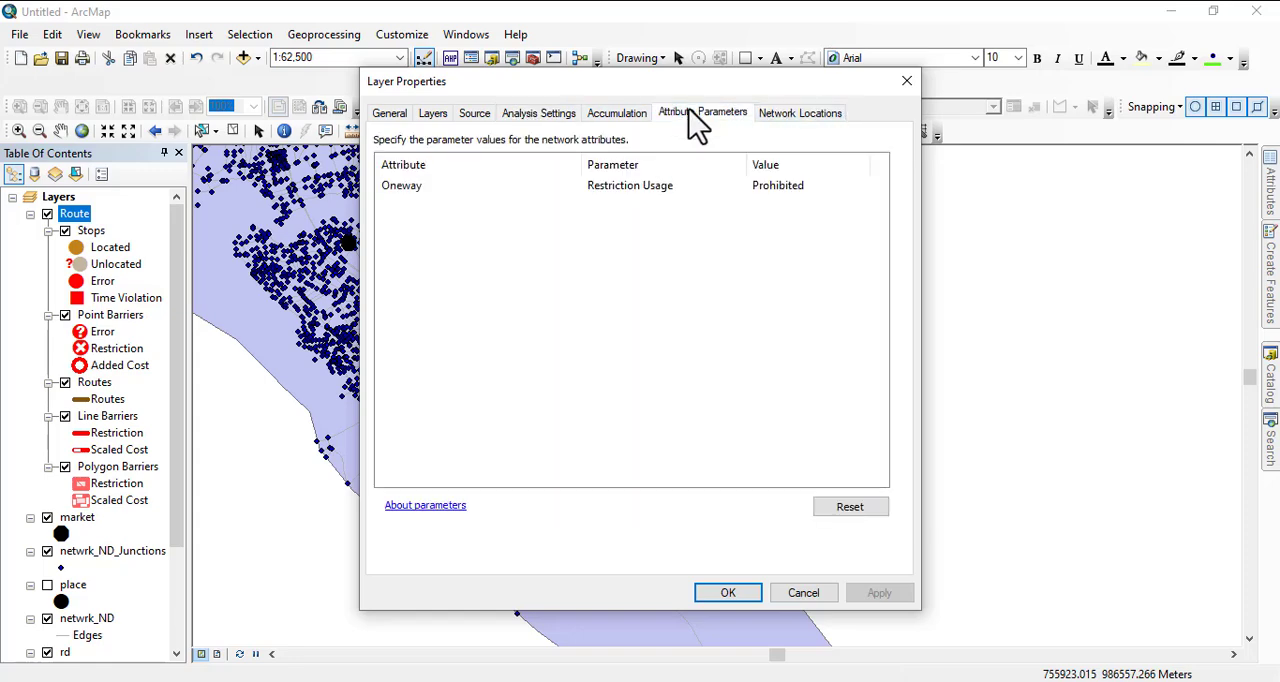
left_click(619, 116)
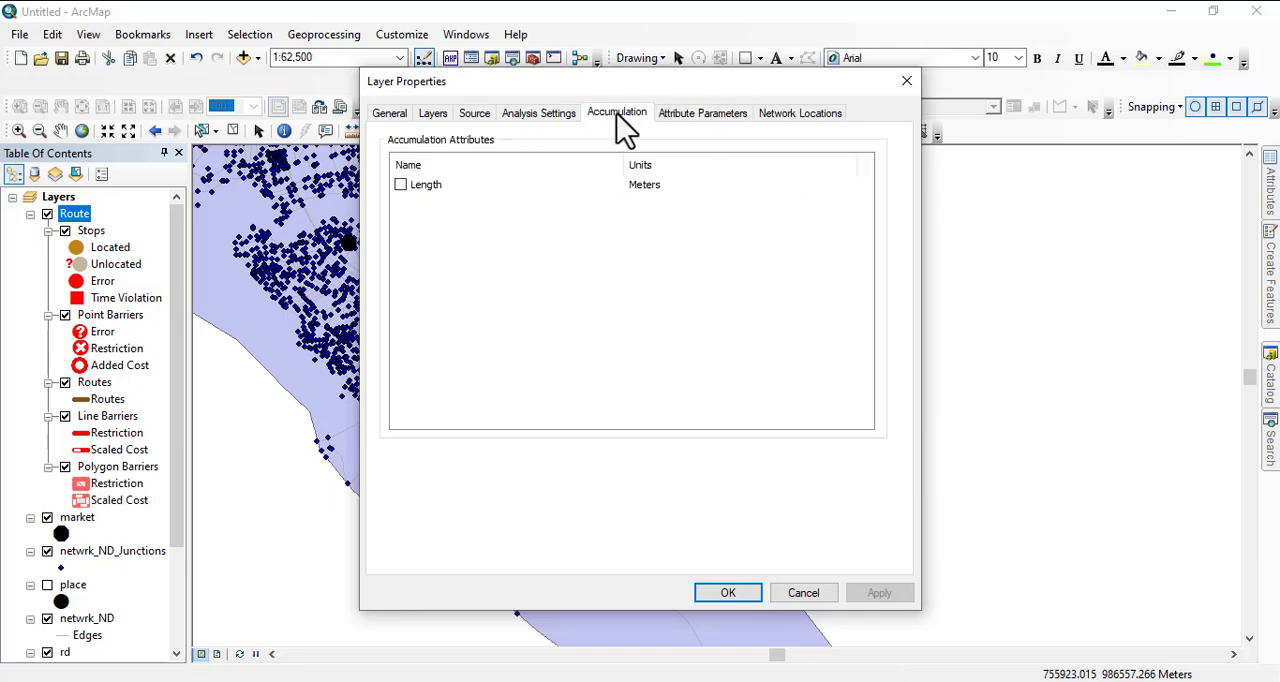
left_click(523, 114)
left_click(472, 114)
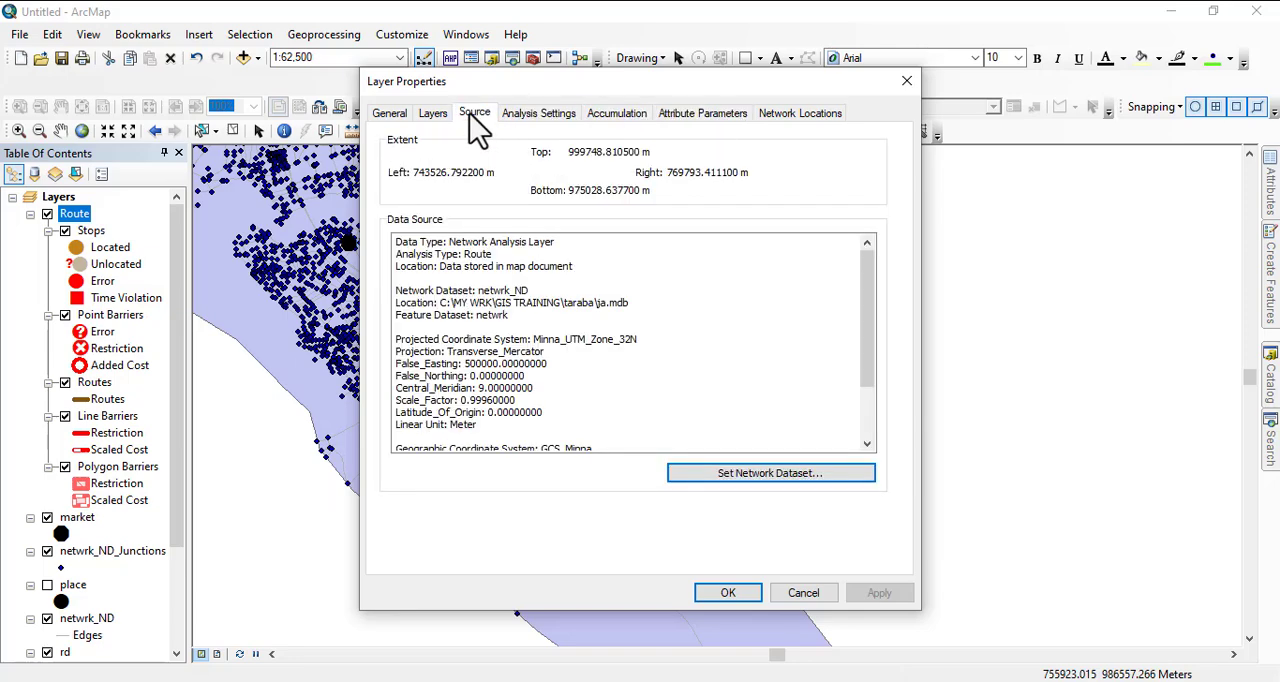
left_click(380, 114)
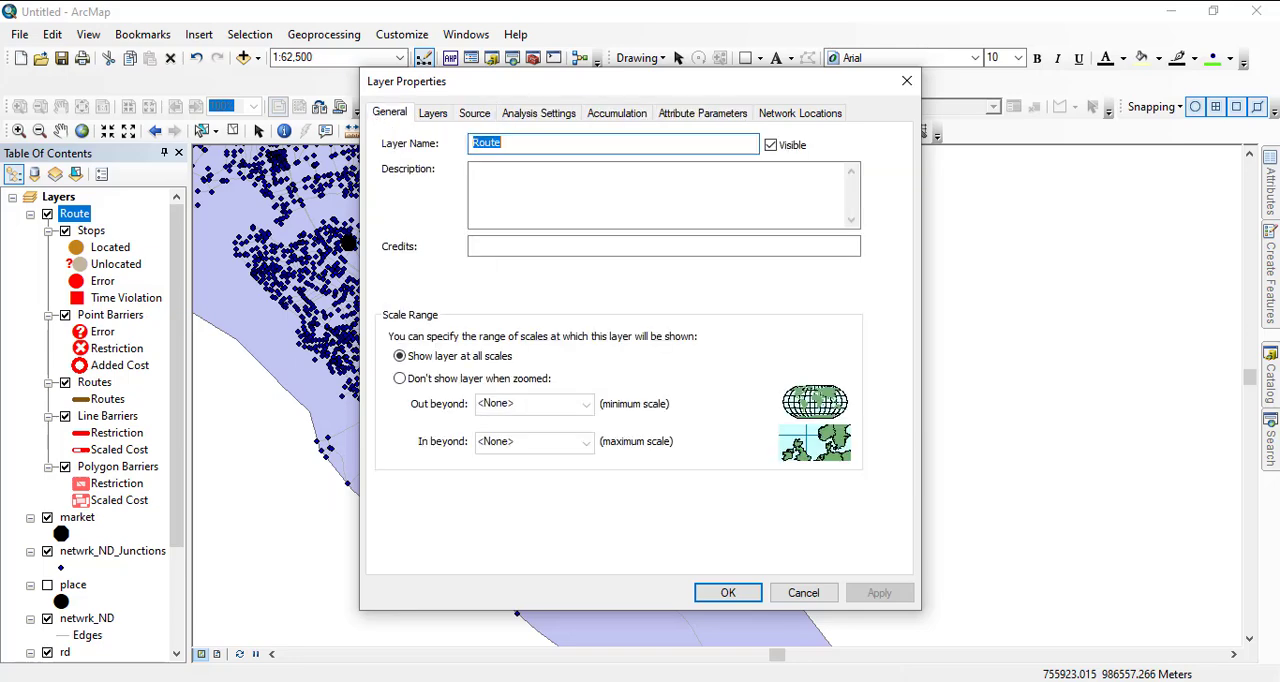
left_click(727, 594)
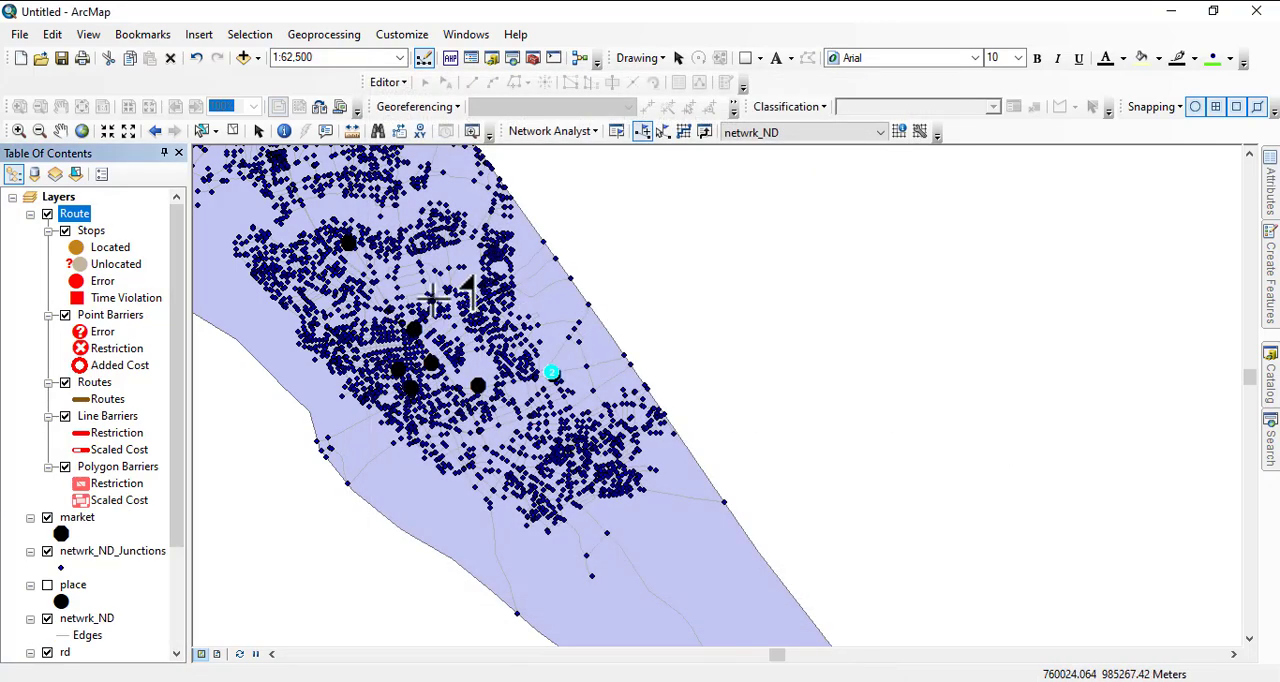
- Remove the Route layer holding the two market stops from the map
left_click_drag(459, 302, 763, 421)
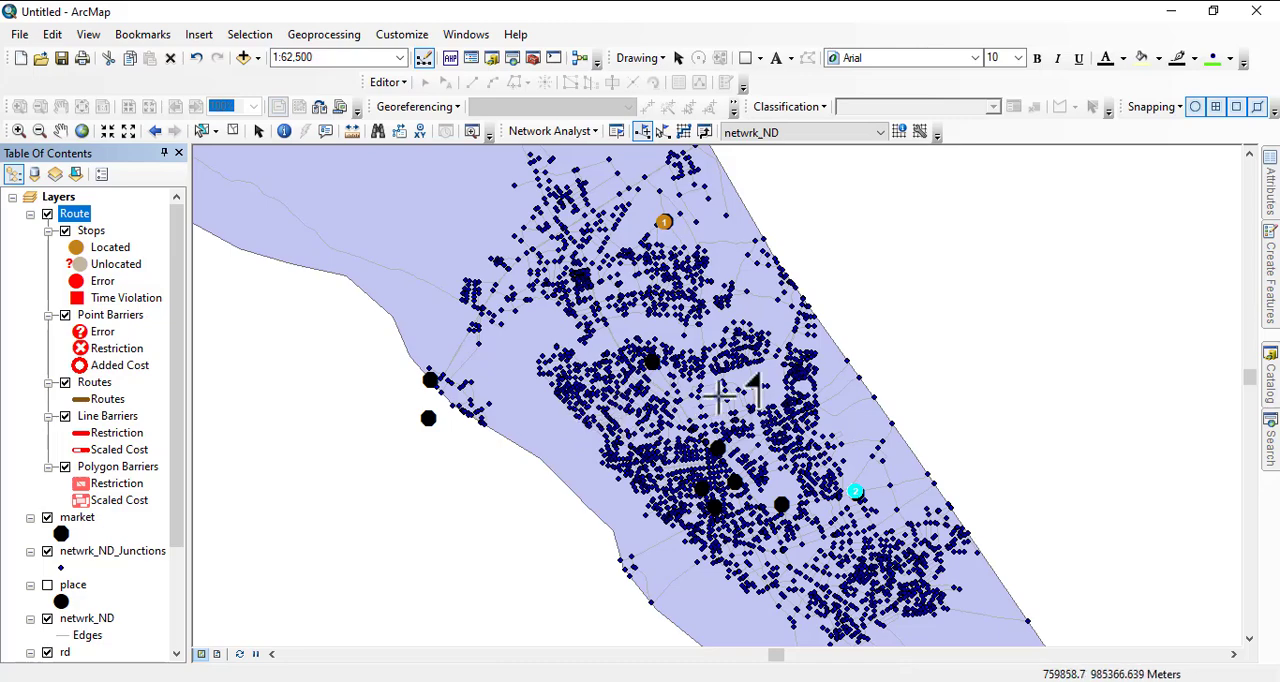
right_click(80, 222)
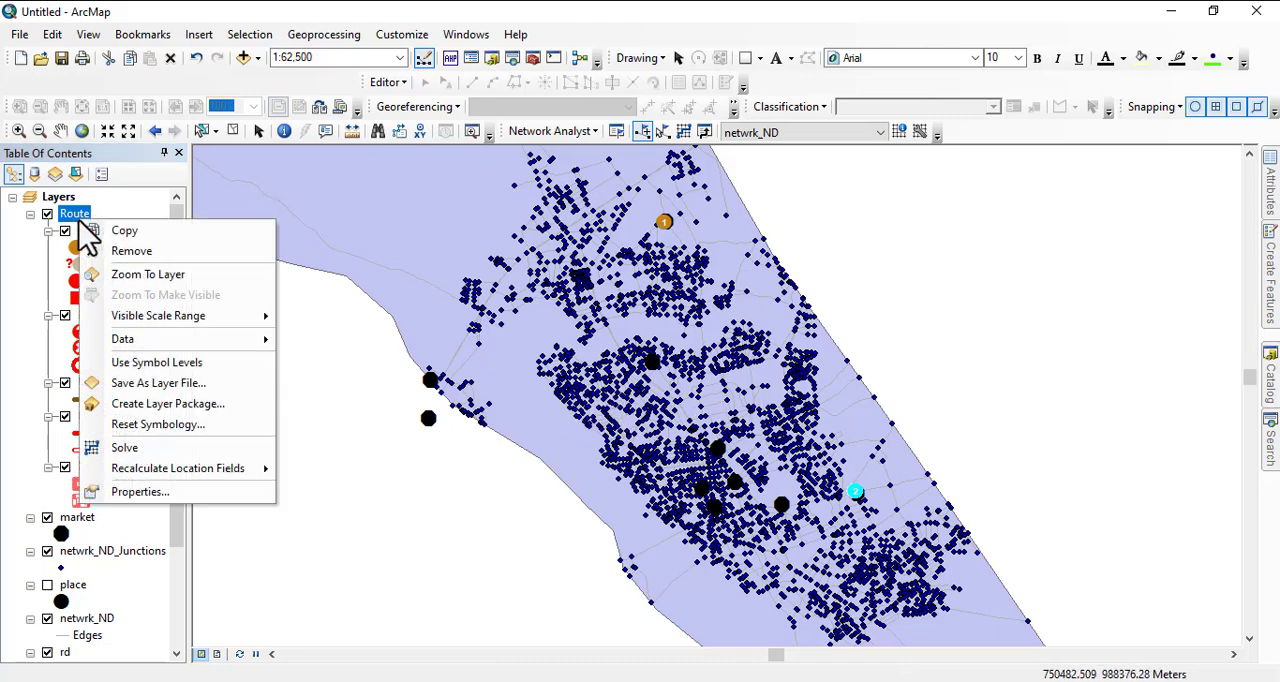
left_click(104, 250)
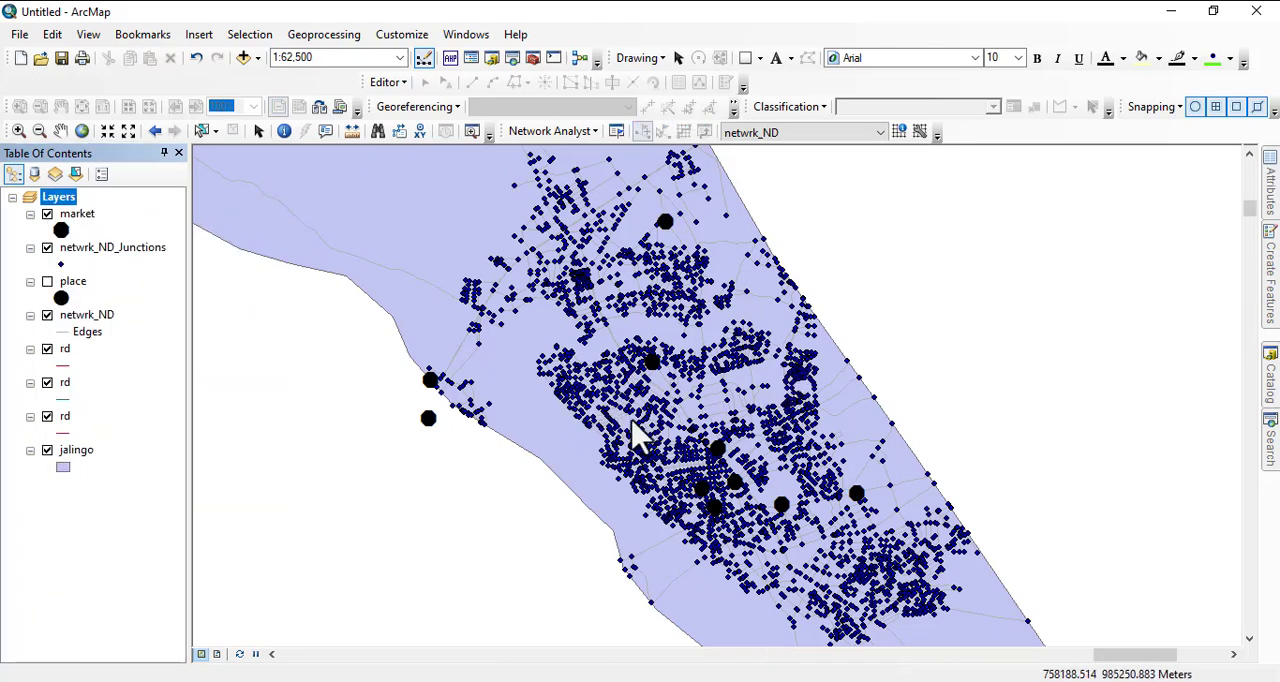
right_click(80, 215)
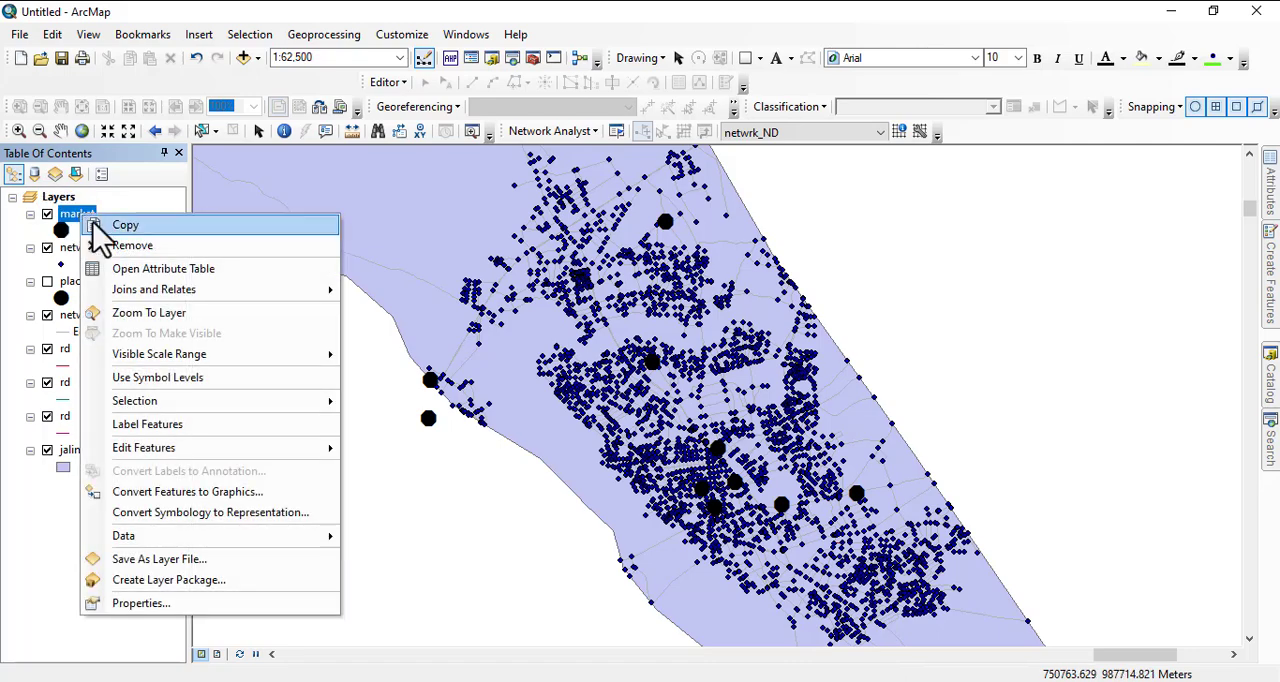
left_click(385, 82)
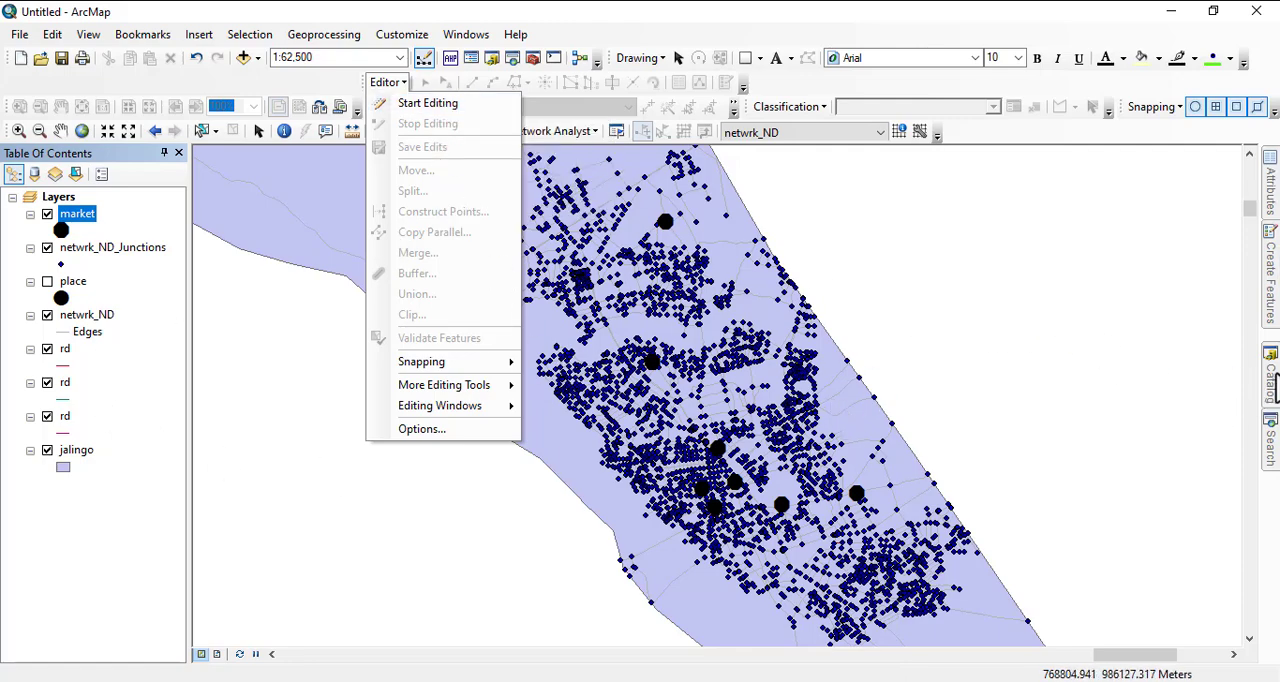
- Add the hotel feature class from the UTILITIES dataset of TARABA STATE.gdb to the map and symbolize it with the STATE CAPITAL marker
left_click(1274, 385)
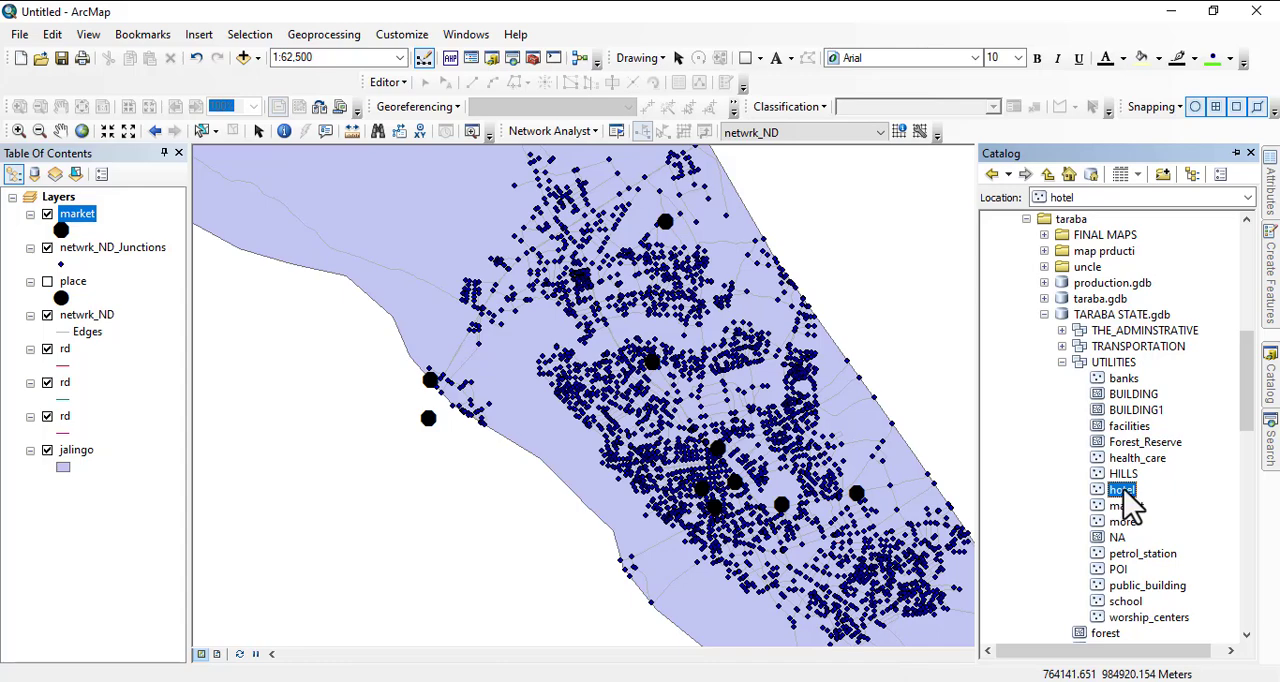
left_click_drag(1128, 500, 688, 478)
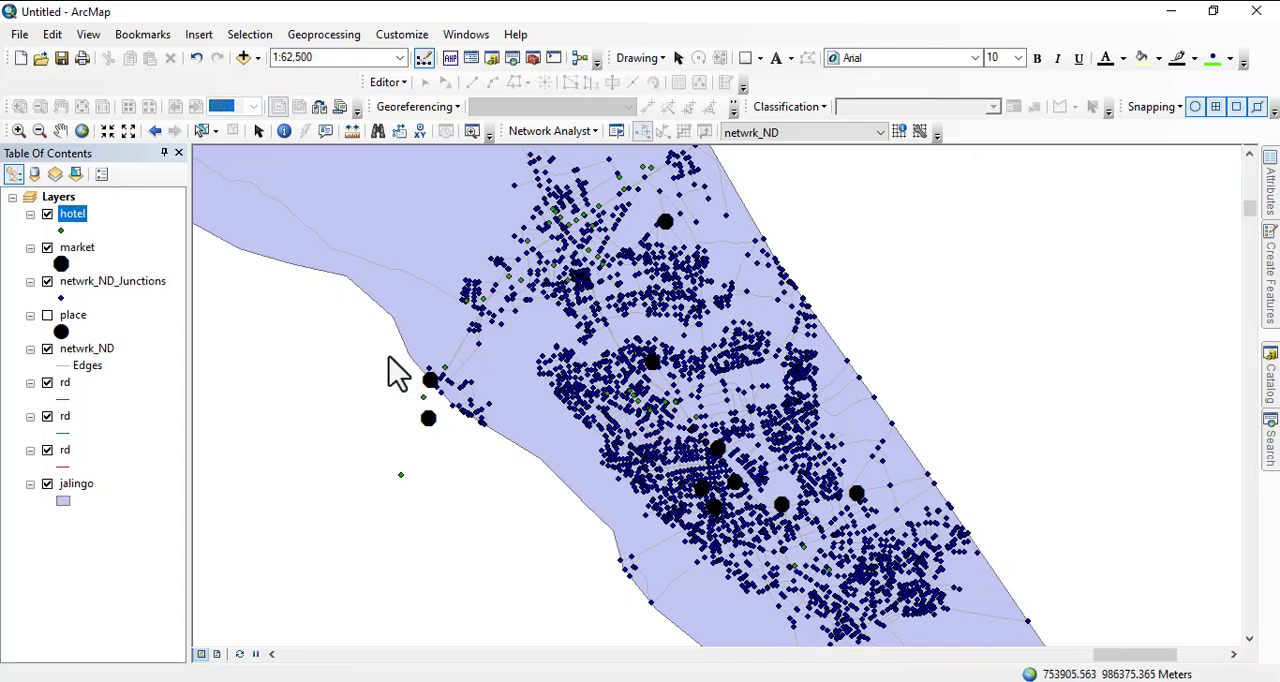
left_click(61, 230)
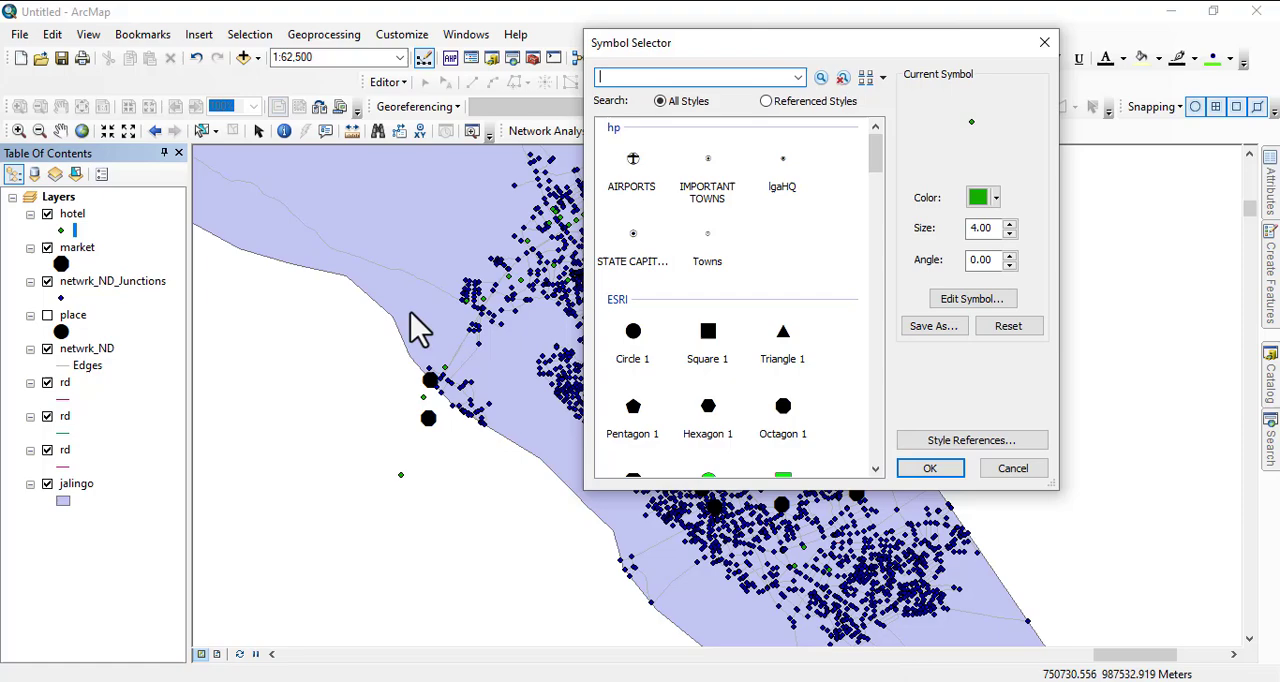
double_click(633, 243)
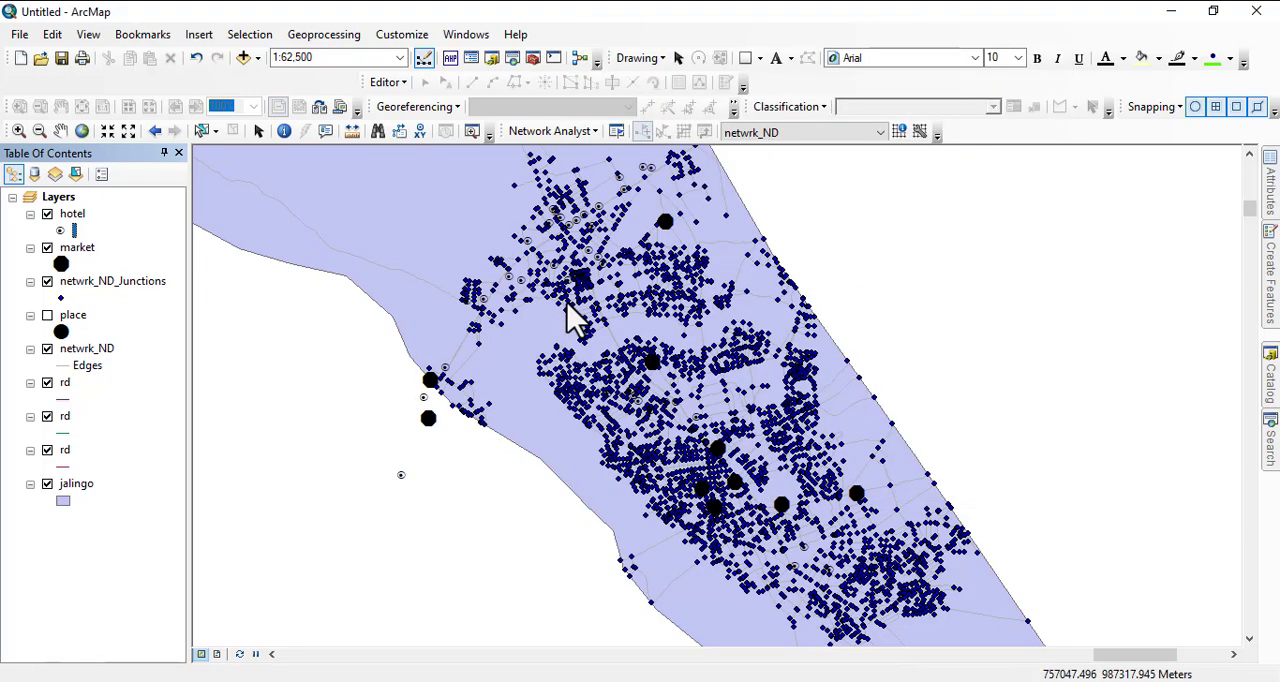
- Select the single hotel beside the main road, just north of the western road junction, using Select by Rectangle
scroll(514, 260, "down", 3)
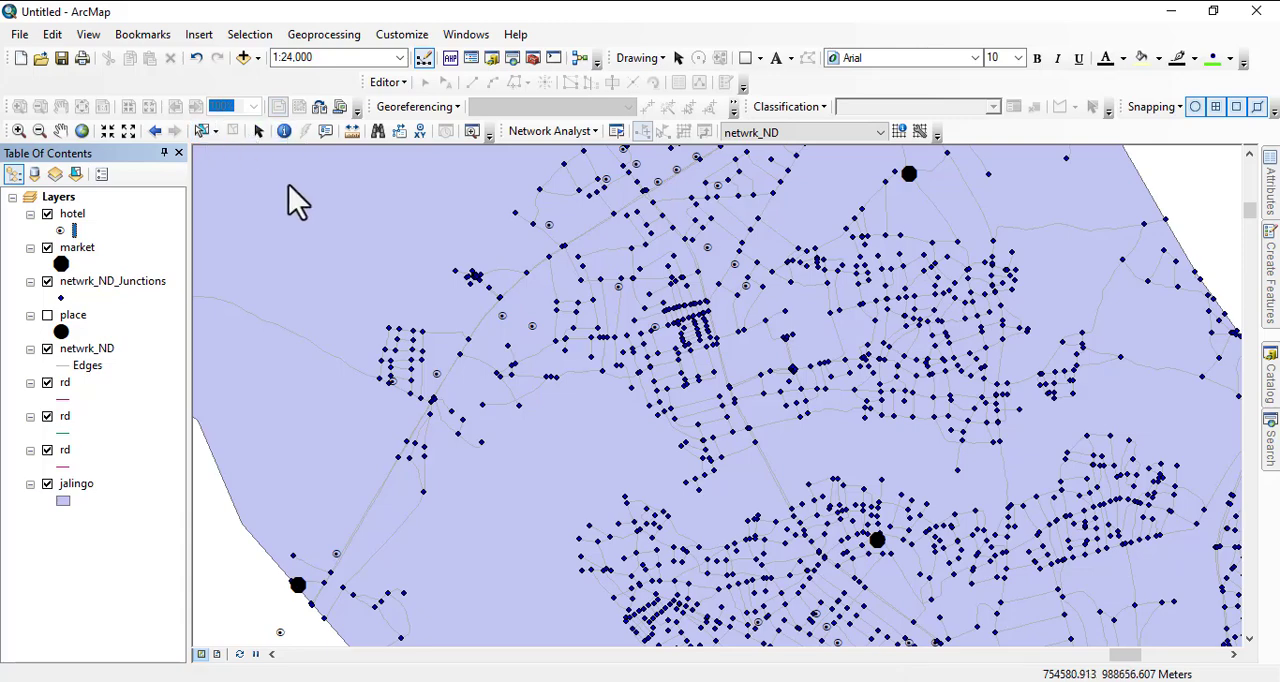
left_click(215, 131)
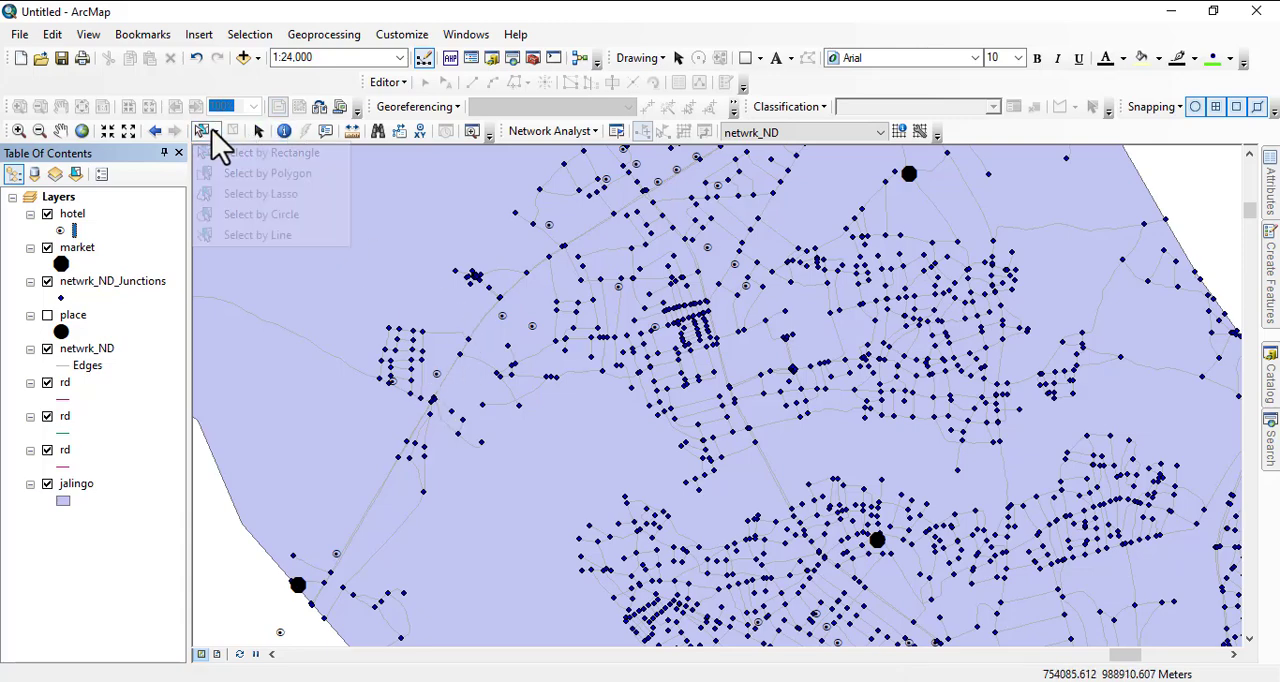
left_click(238, 160)
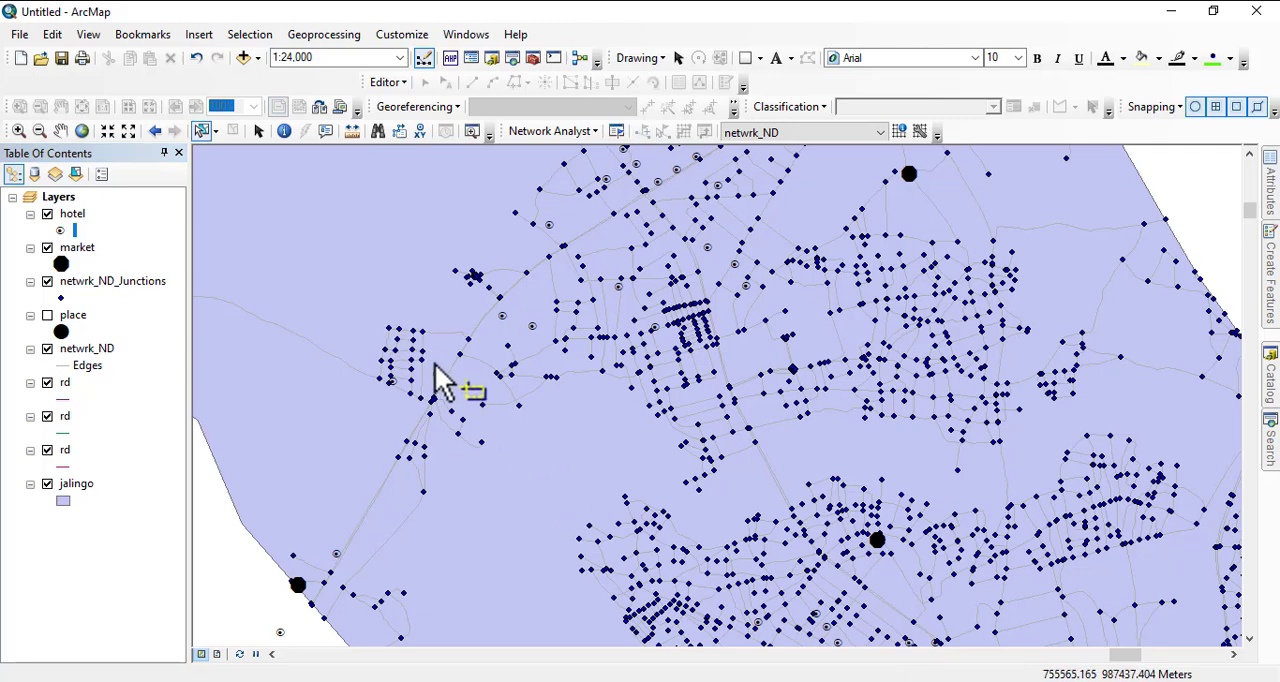
scroll(437, 377, "up", 3)
scroll(440, 378, "up", 3)
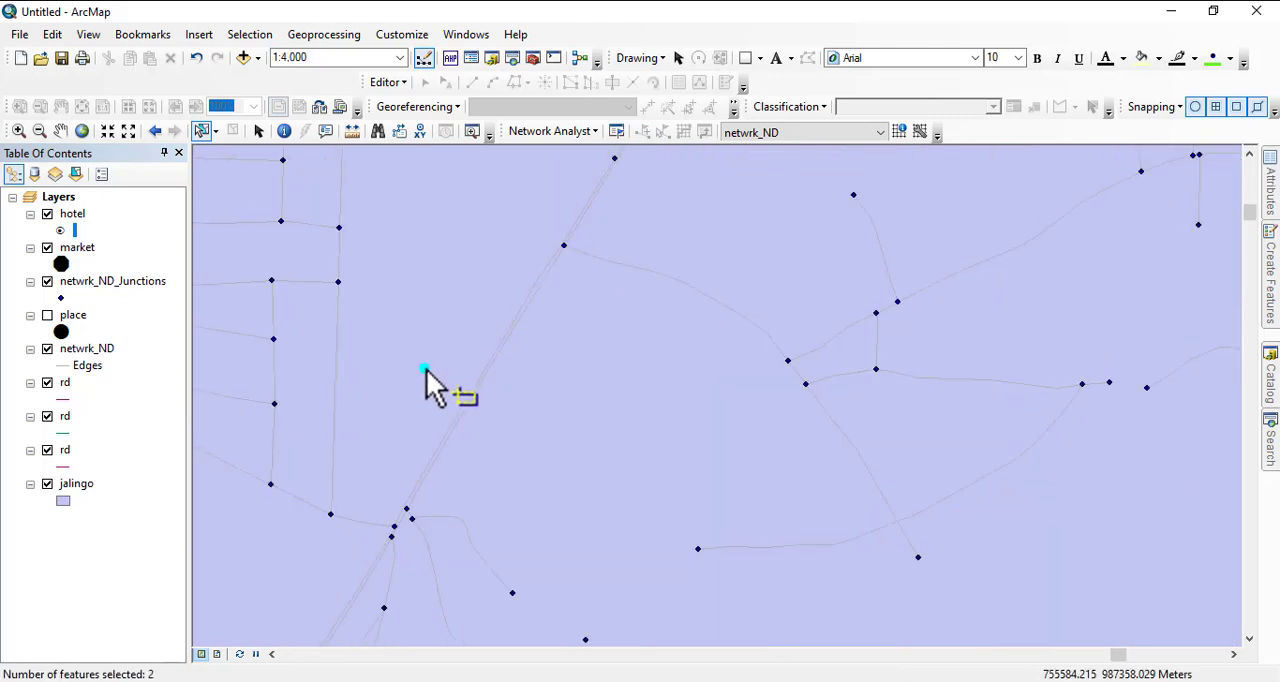
- Export the selected hotel to the netwrk ana folder as shapefile 1 and add it to the map as a layer
right_click(78, 216)
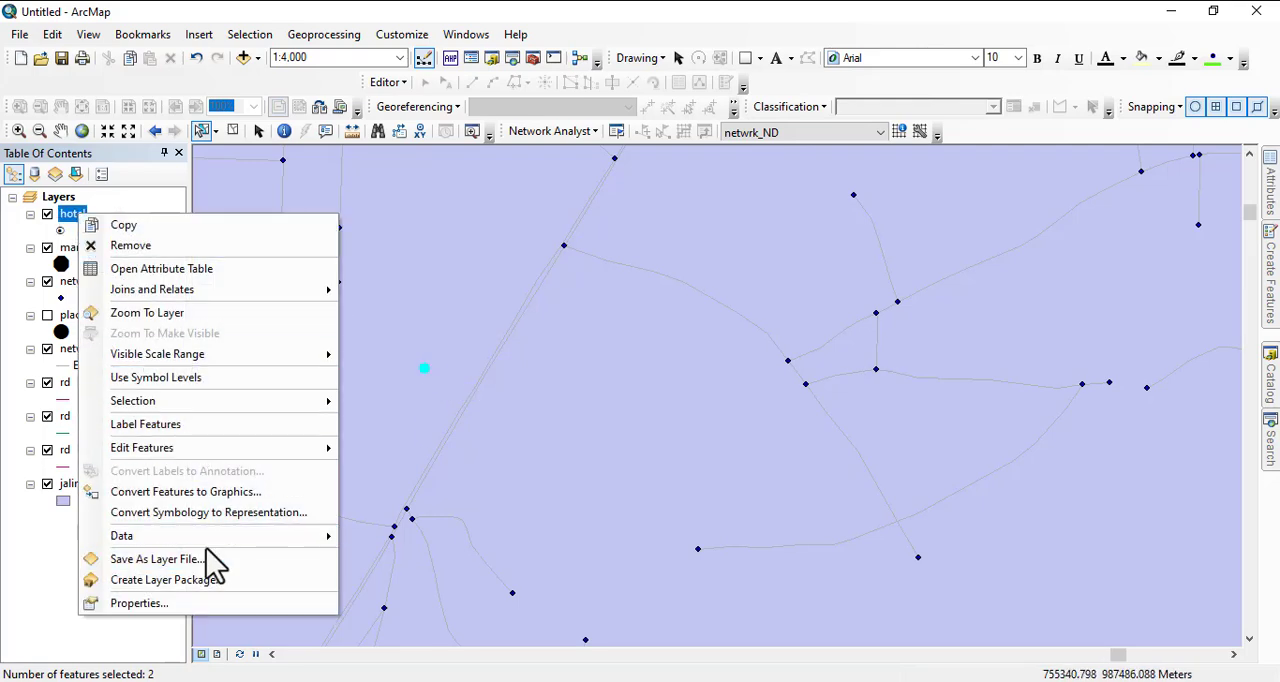
left_click(416, 561)
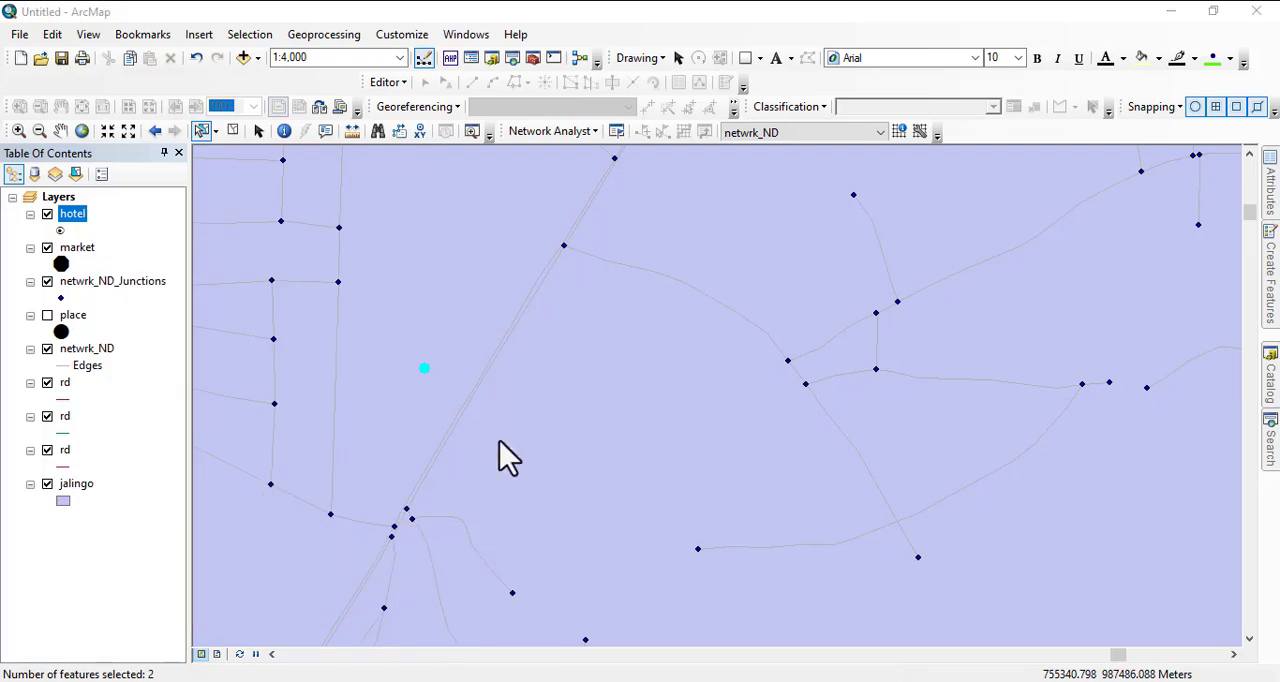
left_click(800, 381)
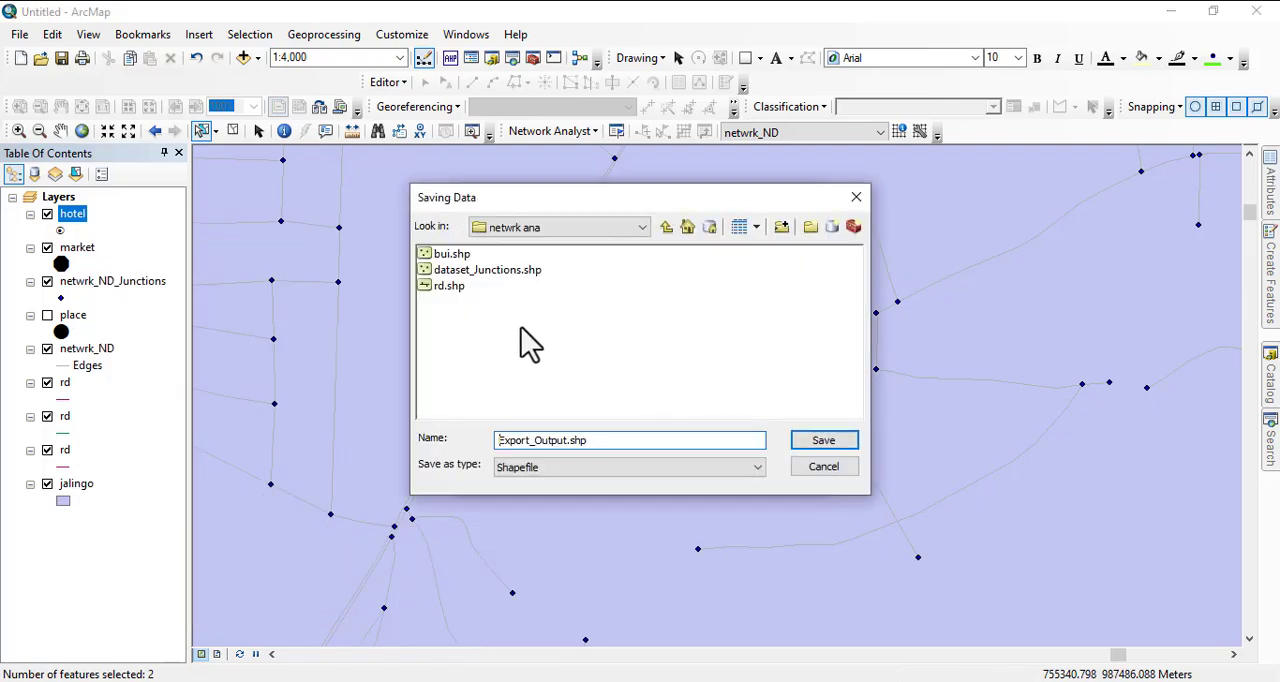
left_click_drag(610, 440, 418, 443)
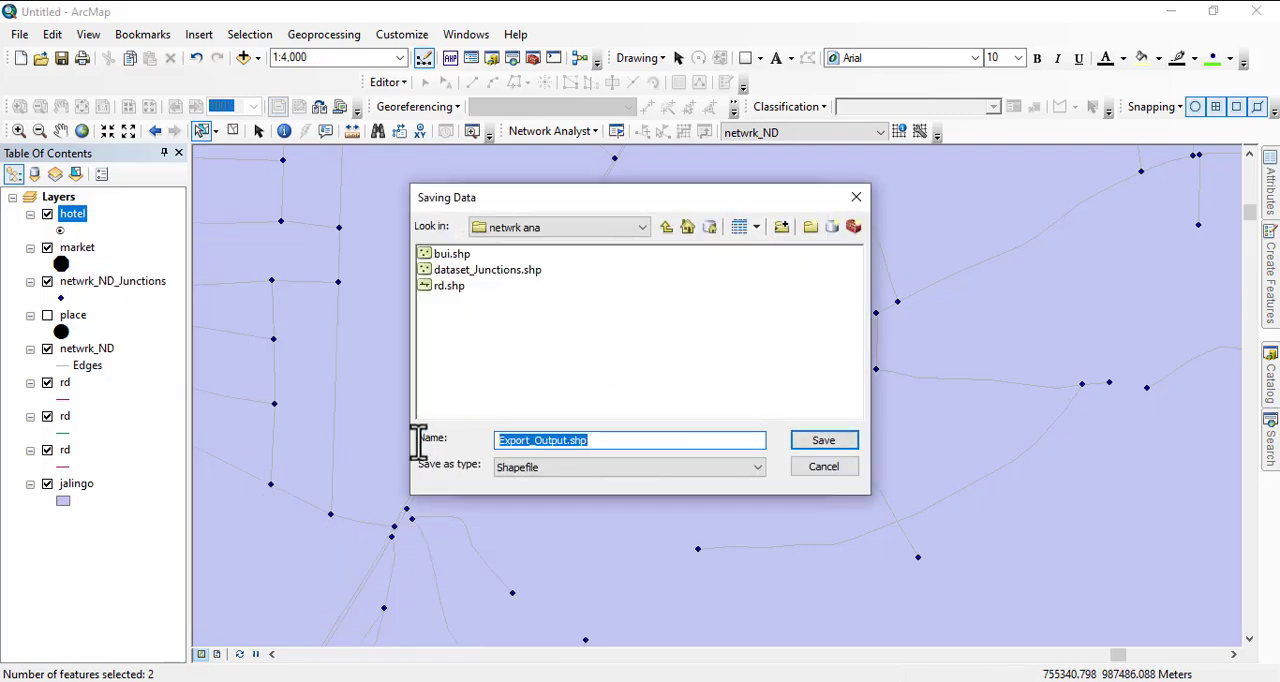
type("1")
key("Return")
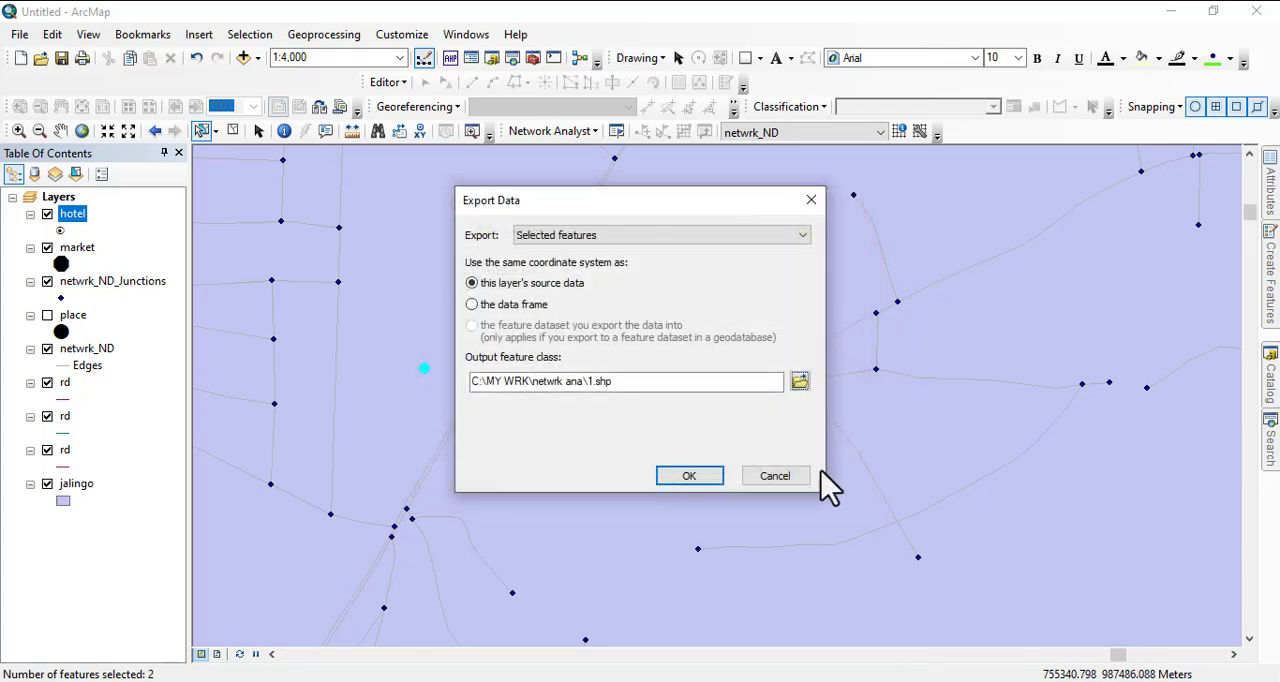
left_click(703, 476)
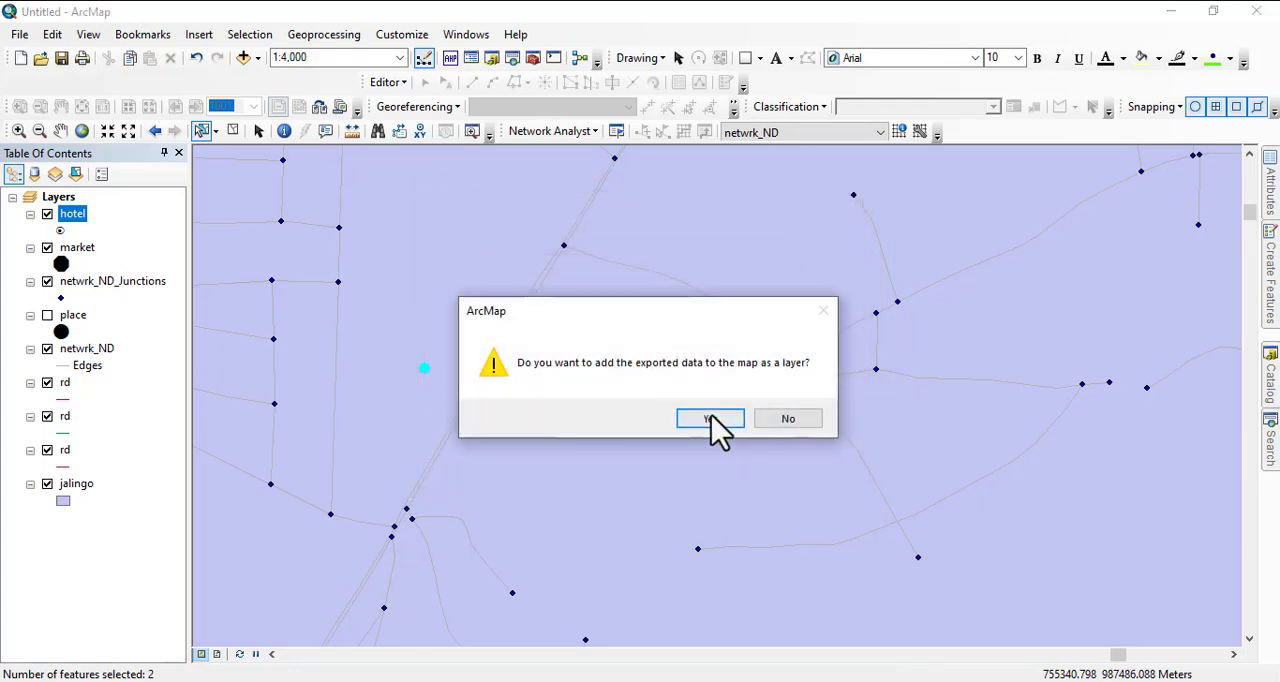
left_click(710, 418)
- Remove the full hotel layer from the map
scroll(370, 300, "down", 1)
scroll(340, 335, "up", 3)
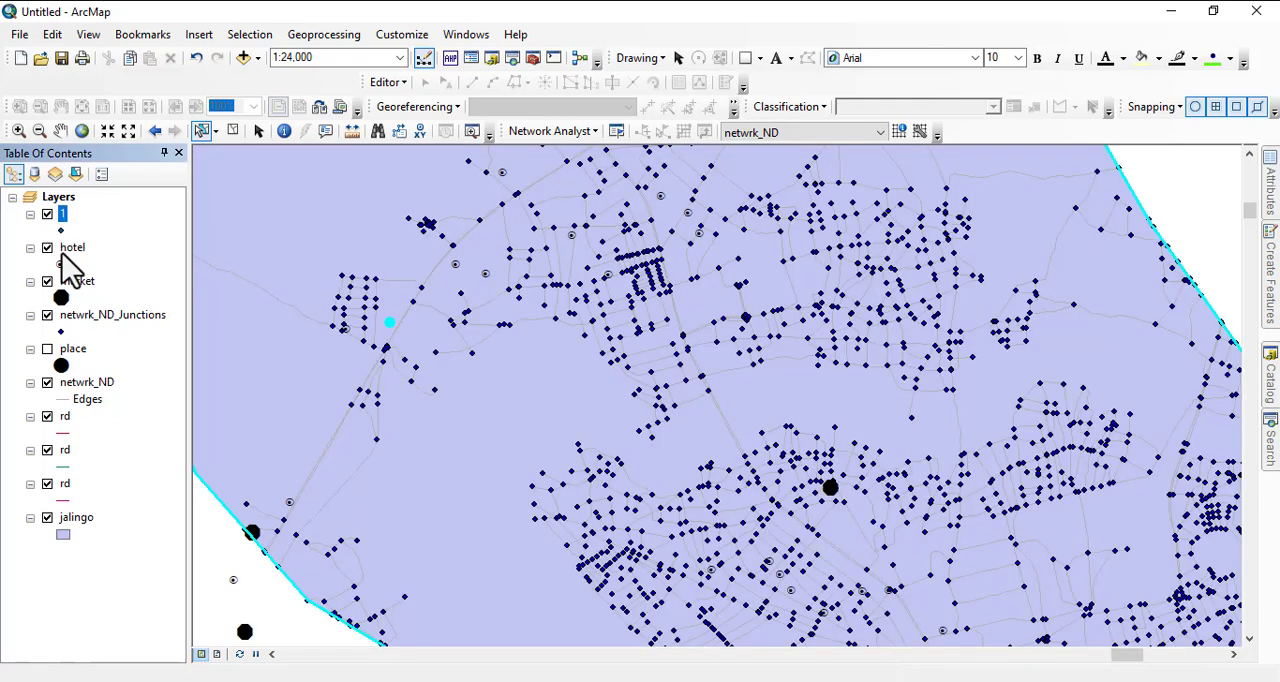
right_click(66, 250)
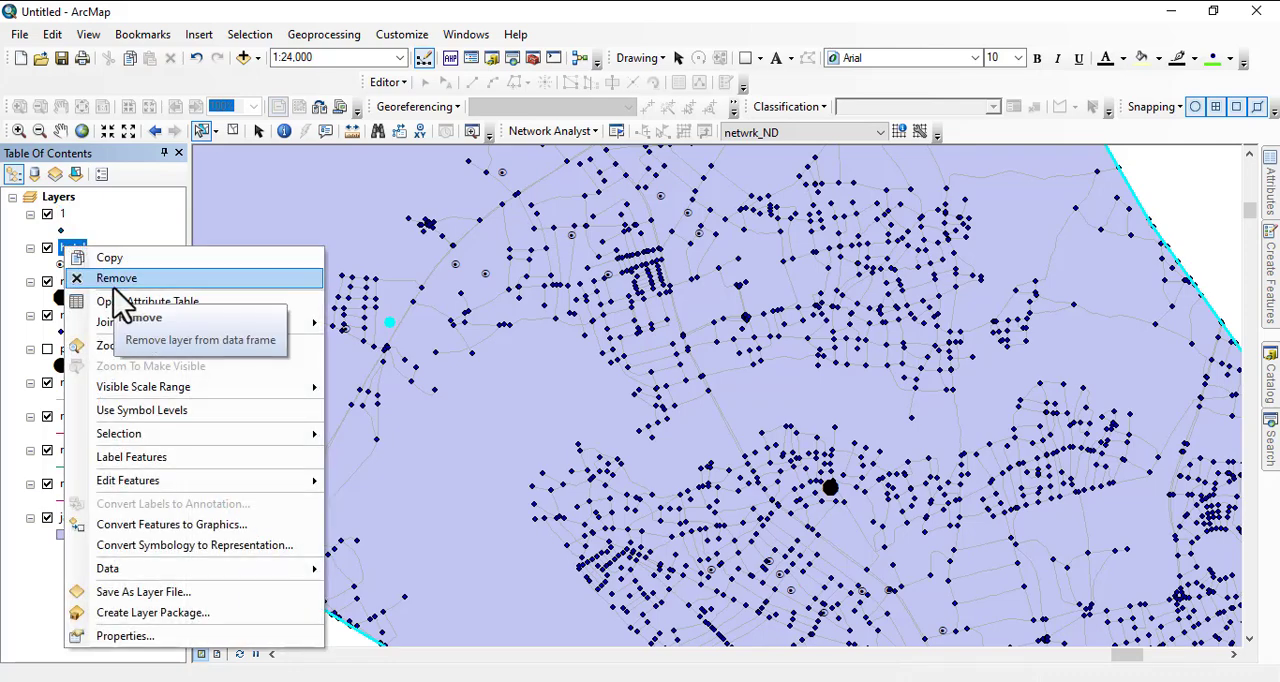
left_click(118, 284)
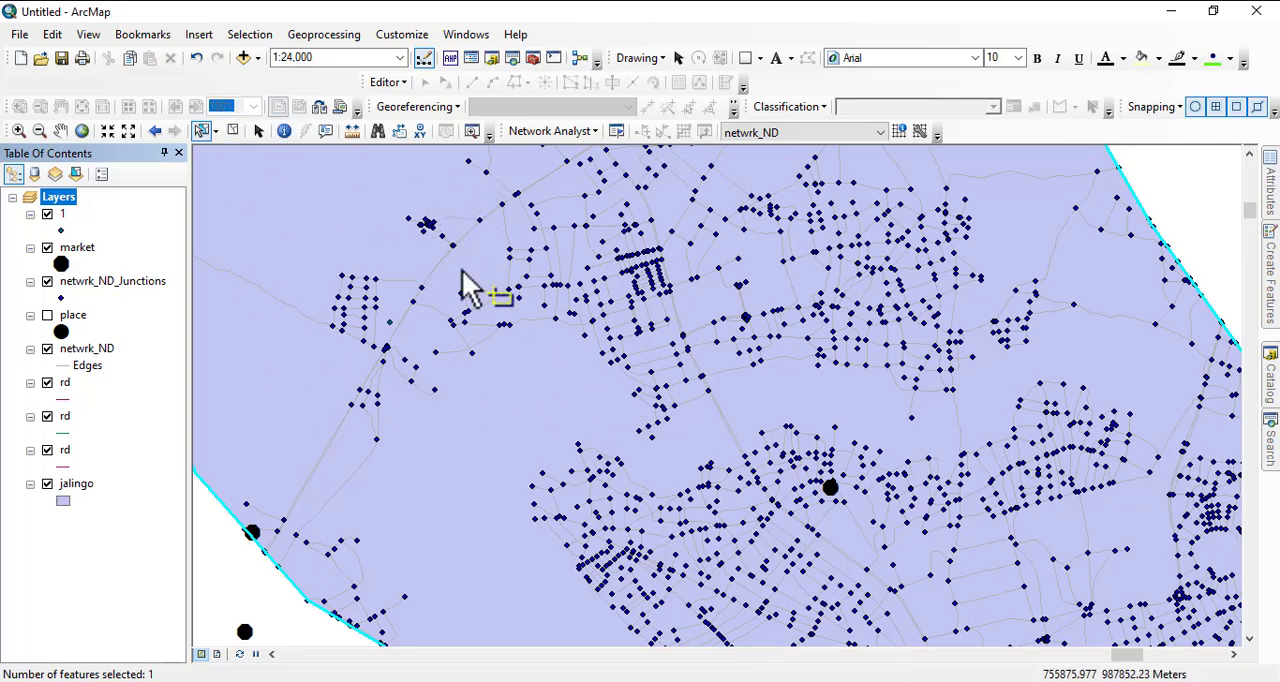
- Select only the market point in the dense road area southeast of the exported hotel
left_click(833, 488)
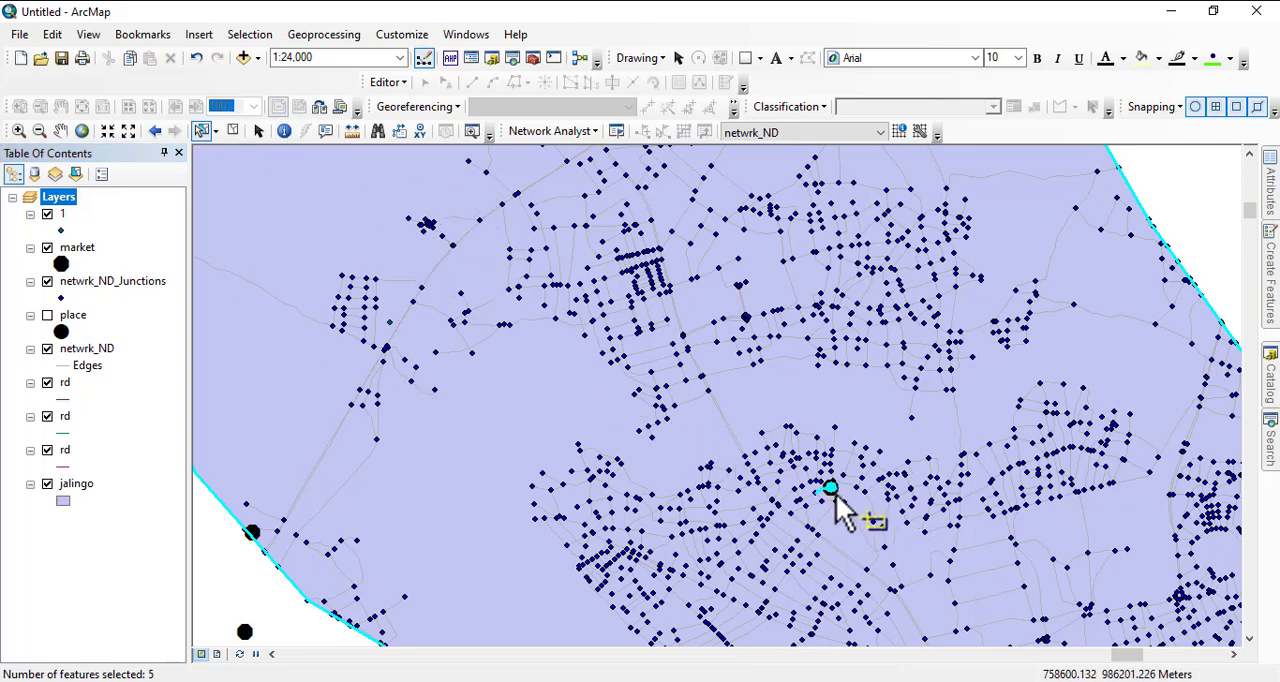
scroll(833, 490, "up", 3)
scroll(834, 486, "up", 5)
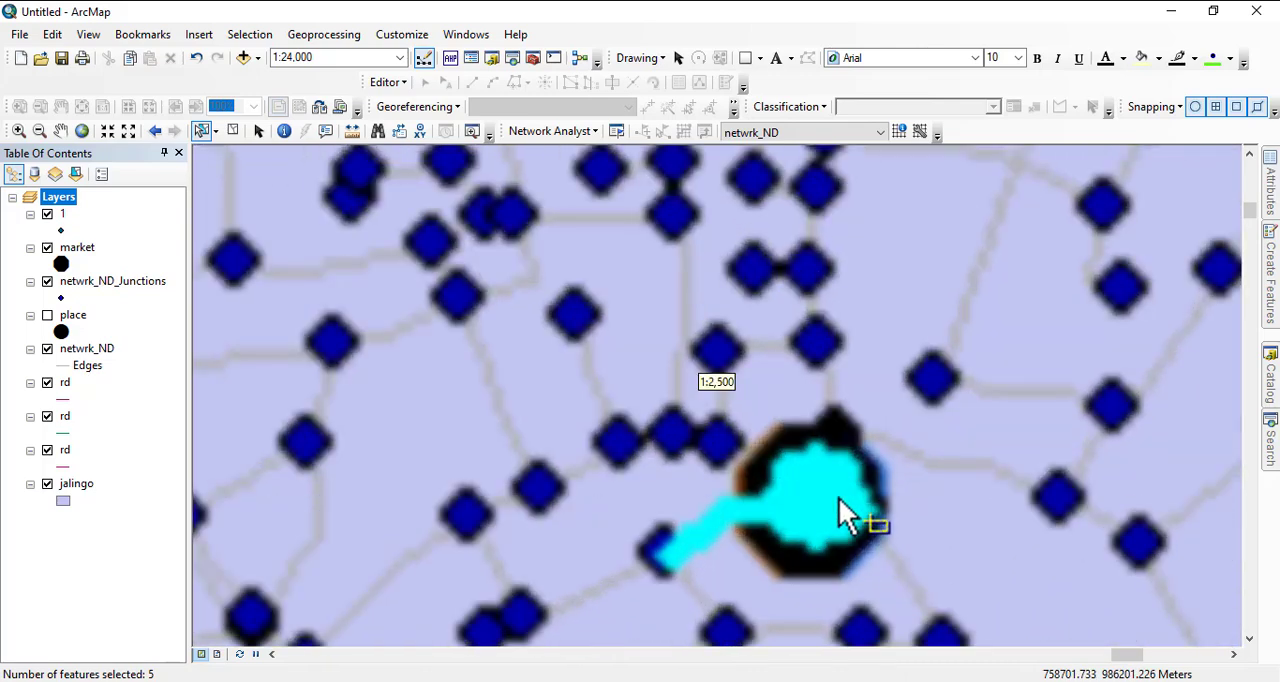
left_click(817, 498)
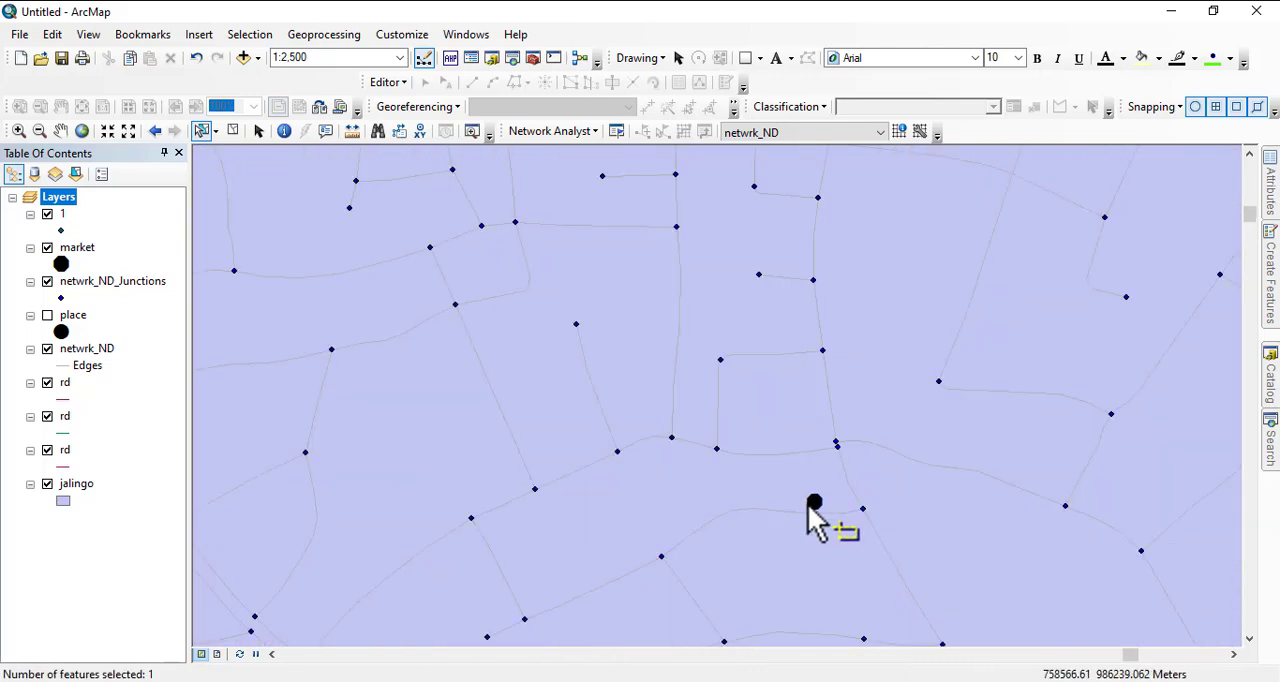
left_click(812, 502)
scroll(775, 505, "down", 2)
scroll(783, 520, "down", 4)
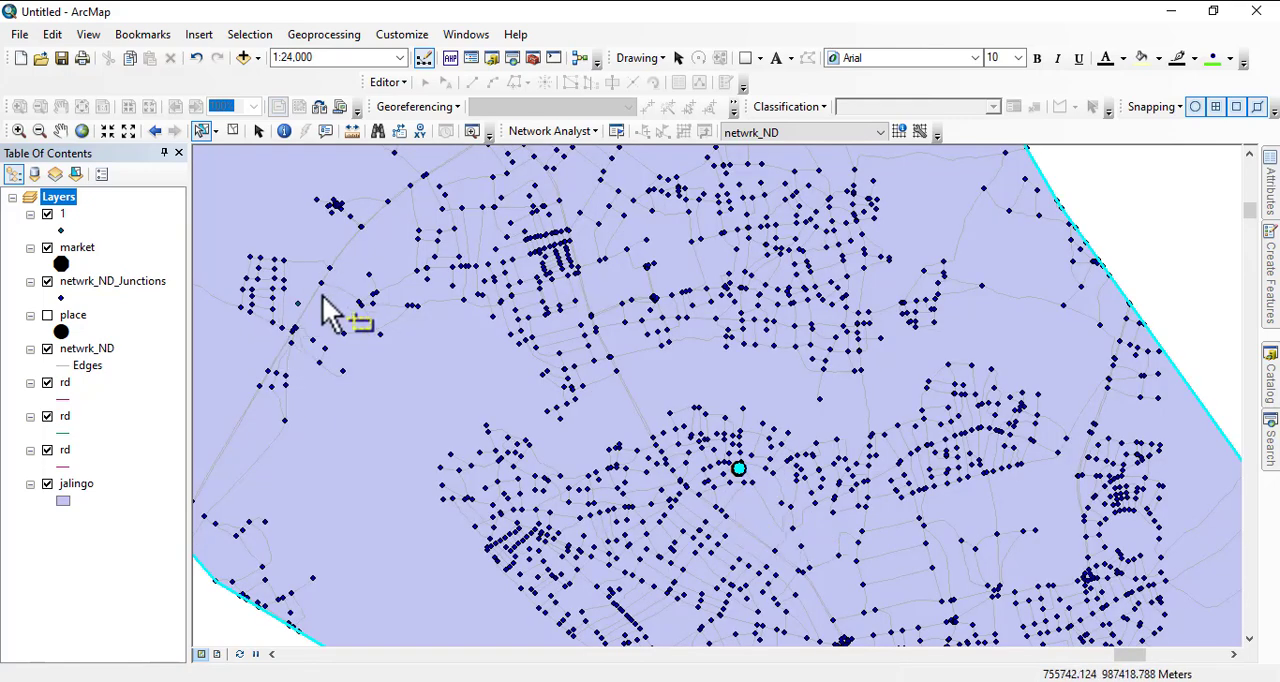
- Export the selected market to the netwrk ana folder as shapefile 2m and add it to the map as a layer
right_click(80, 248)
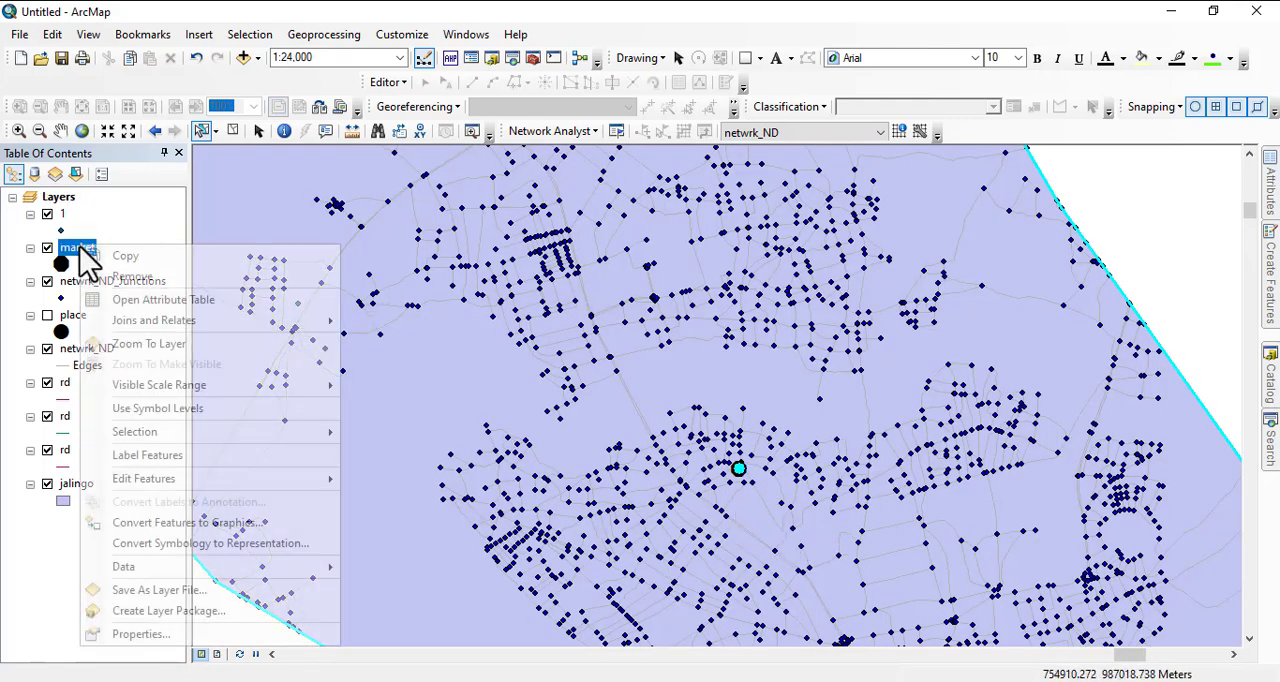
mouse_move(148, 572)
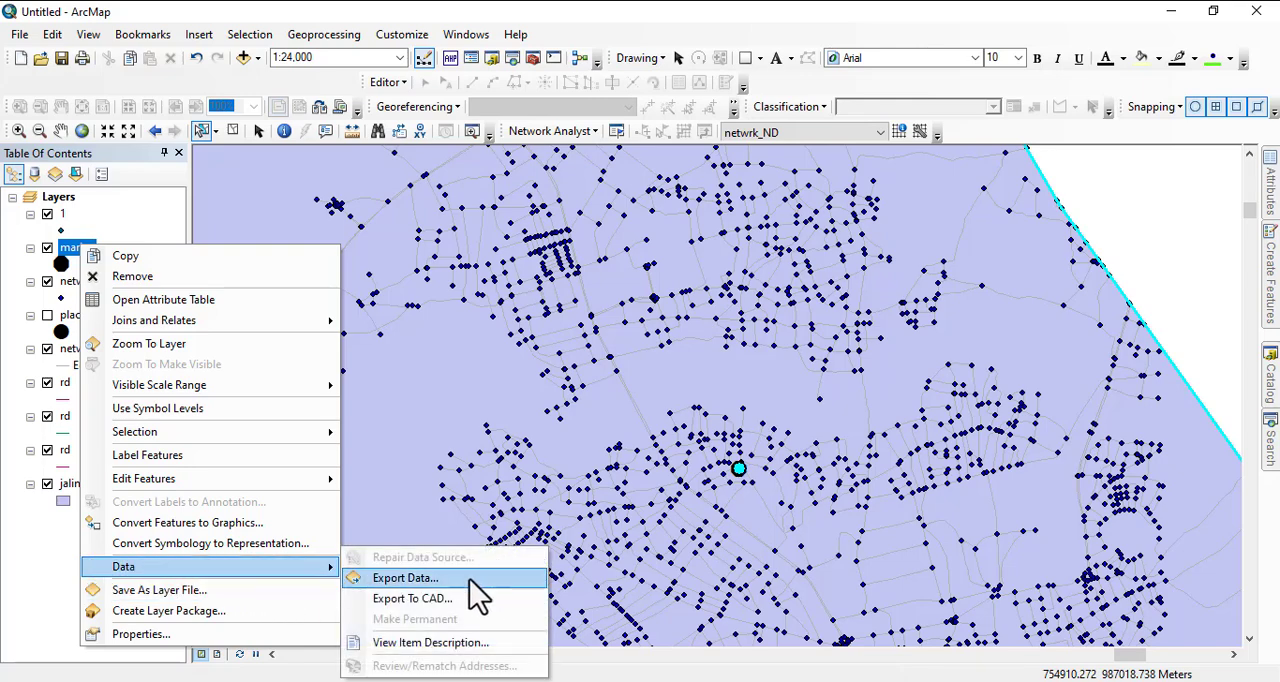
left_click(473, 580)
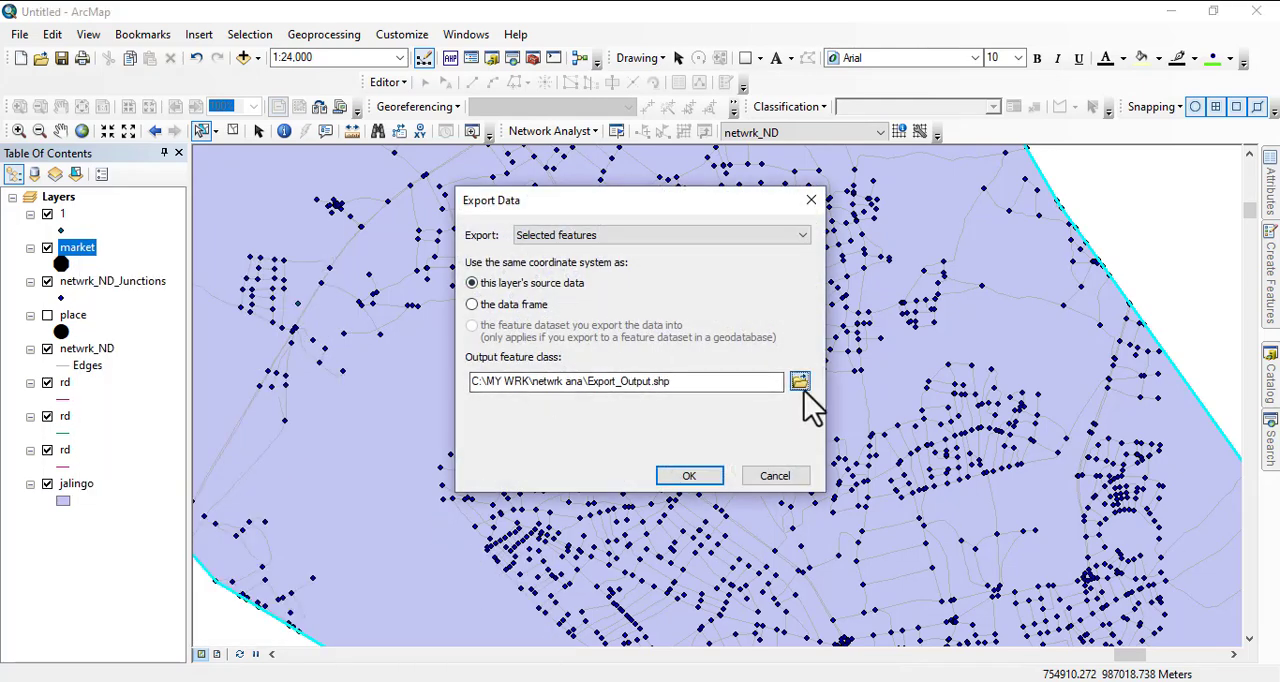
left_click(800, 382)
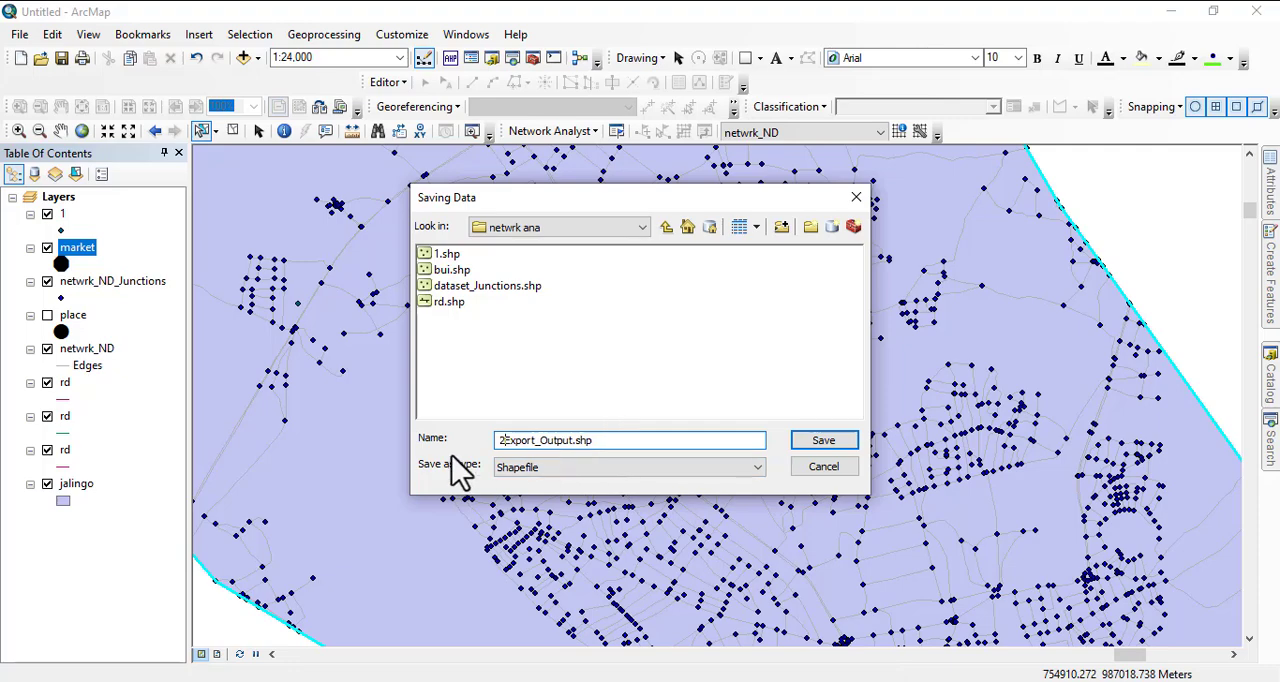
left_click_drag(616, 440, 443, 446)
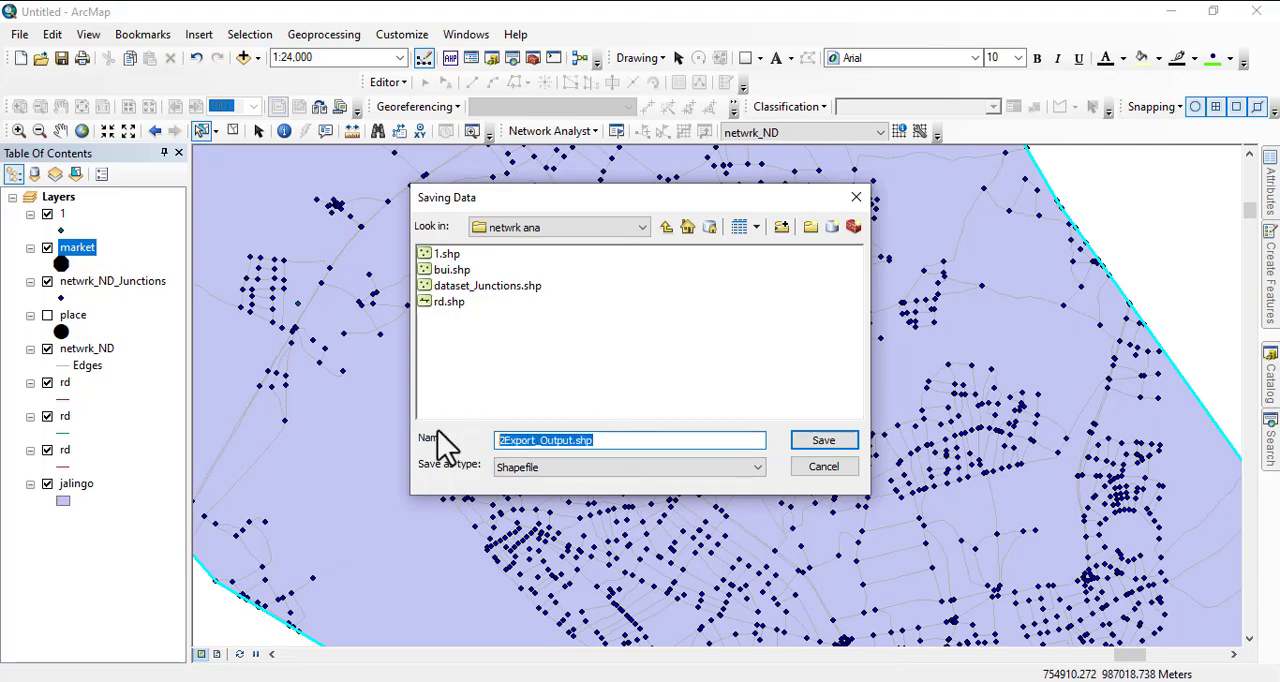
type("2m")
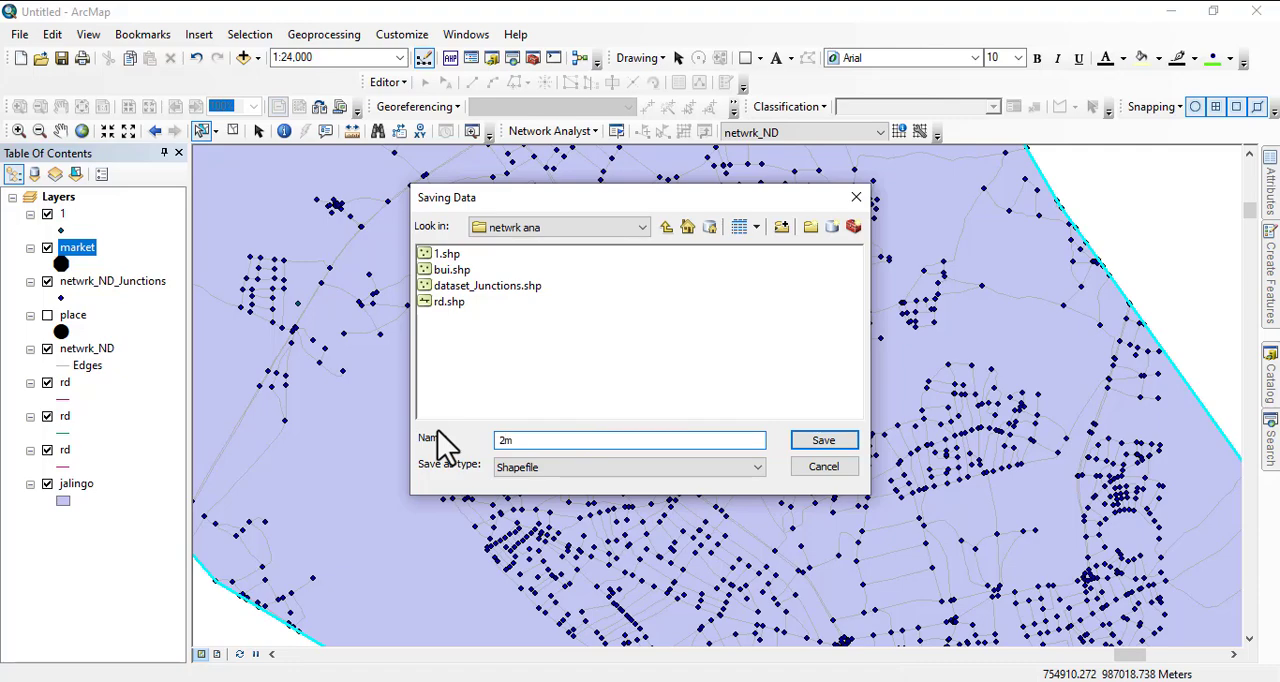
key("Return")
left_click(689, 476)
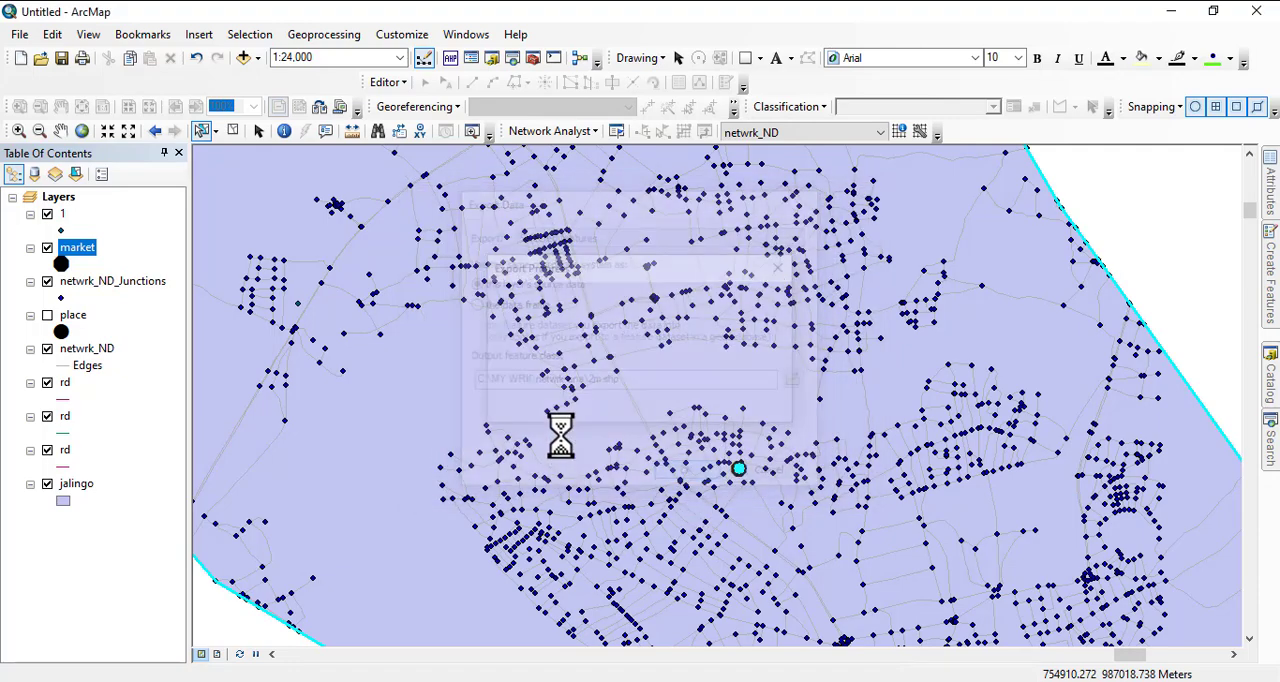
left_click(718, 417)
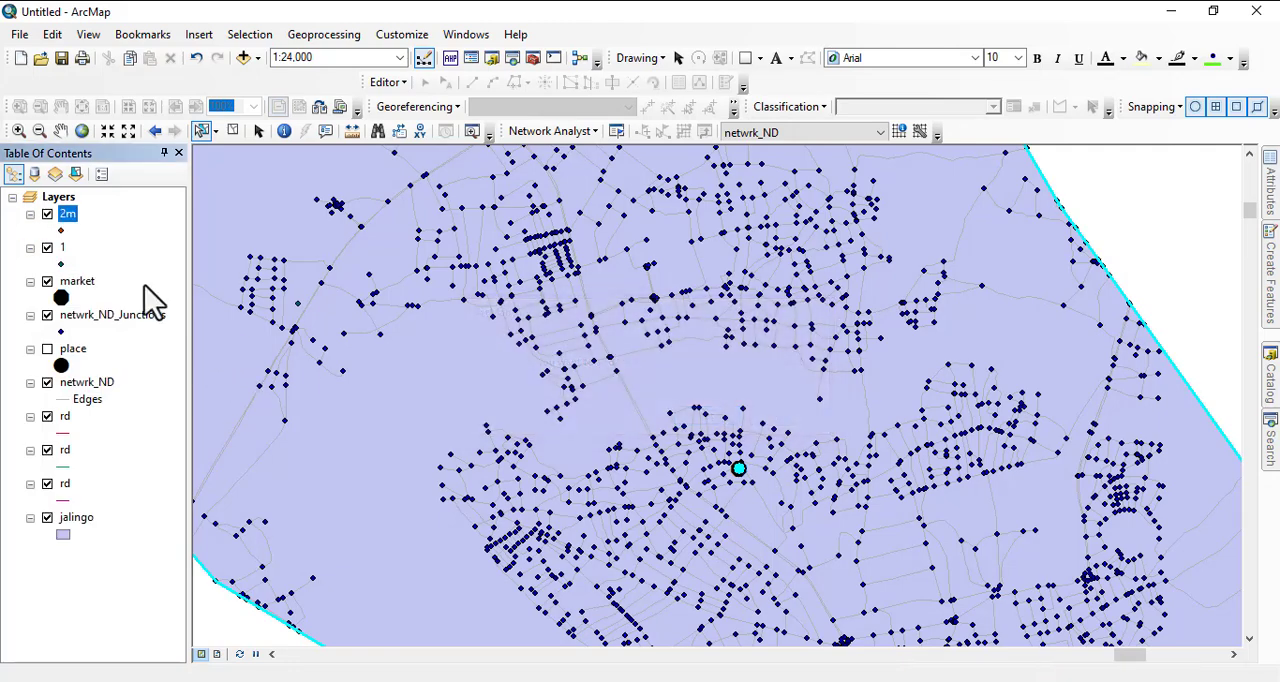
- Remove the full market layer from the map
right_click(75, 293)
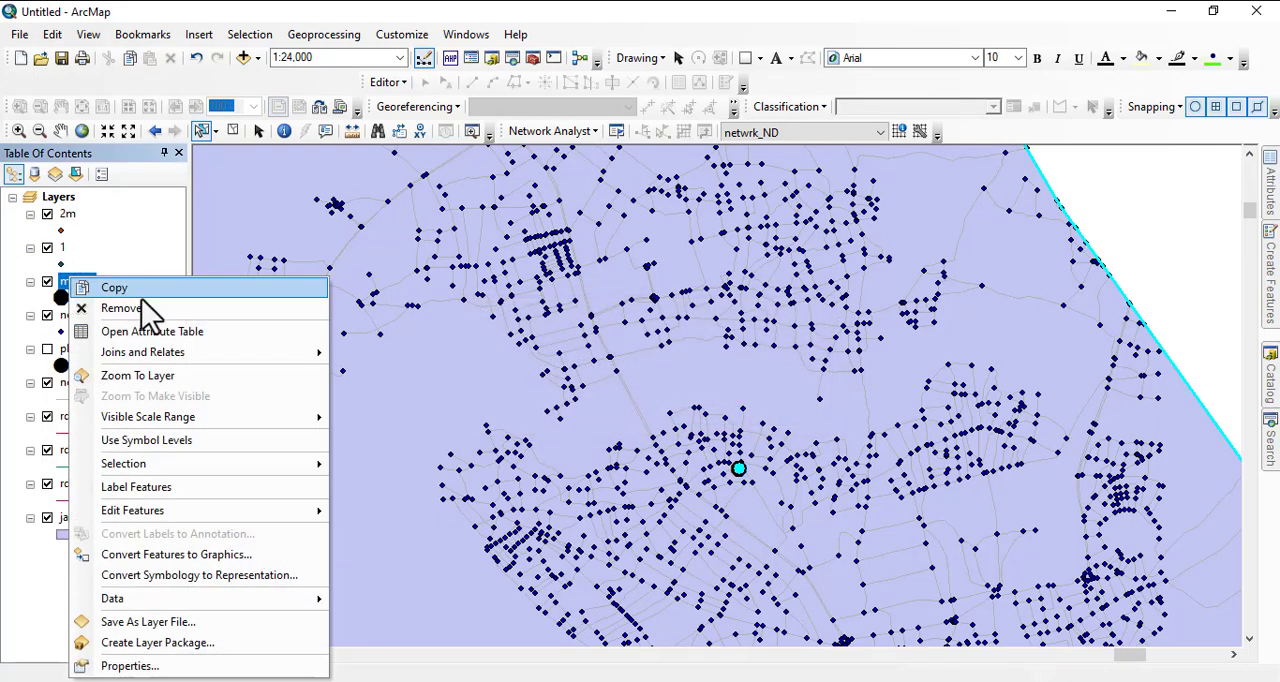
left_click(148, 308)
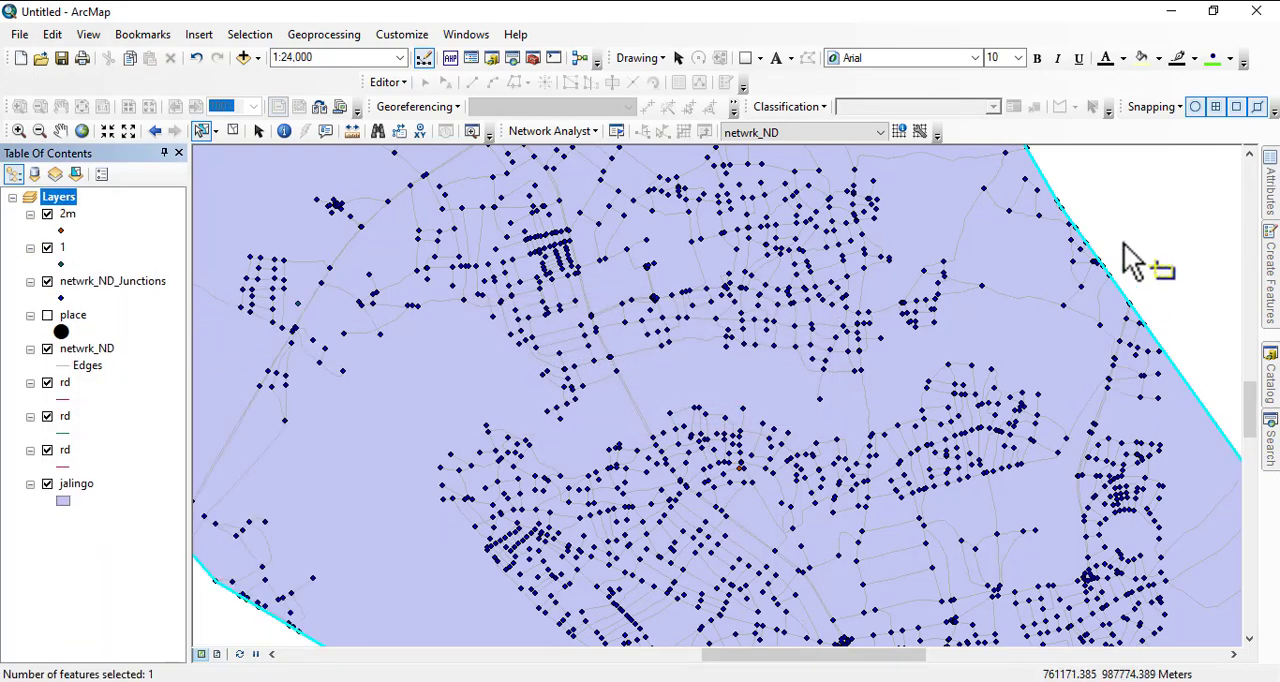
scroll(740, 351, "down", 2)
scroll(740, 351, "down", 1)
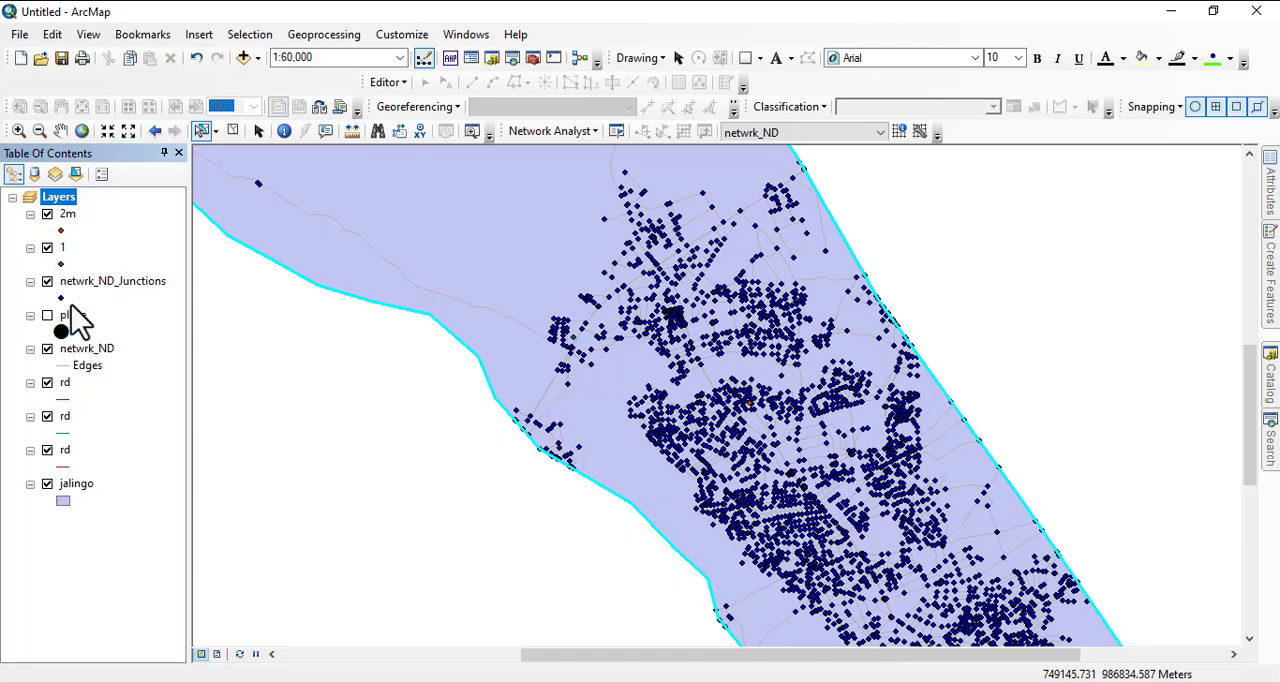
- Clear the feature selection and turn off the display of layers 1 and jalingo
left_click(46, 215)
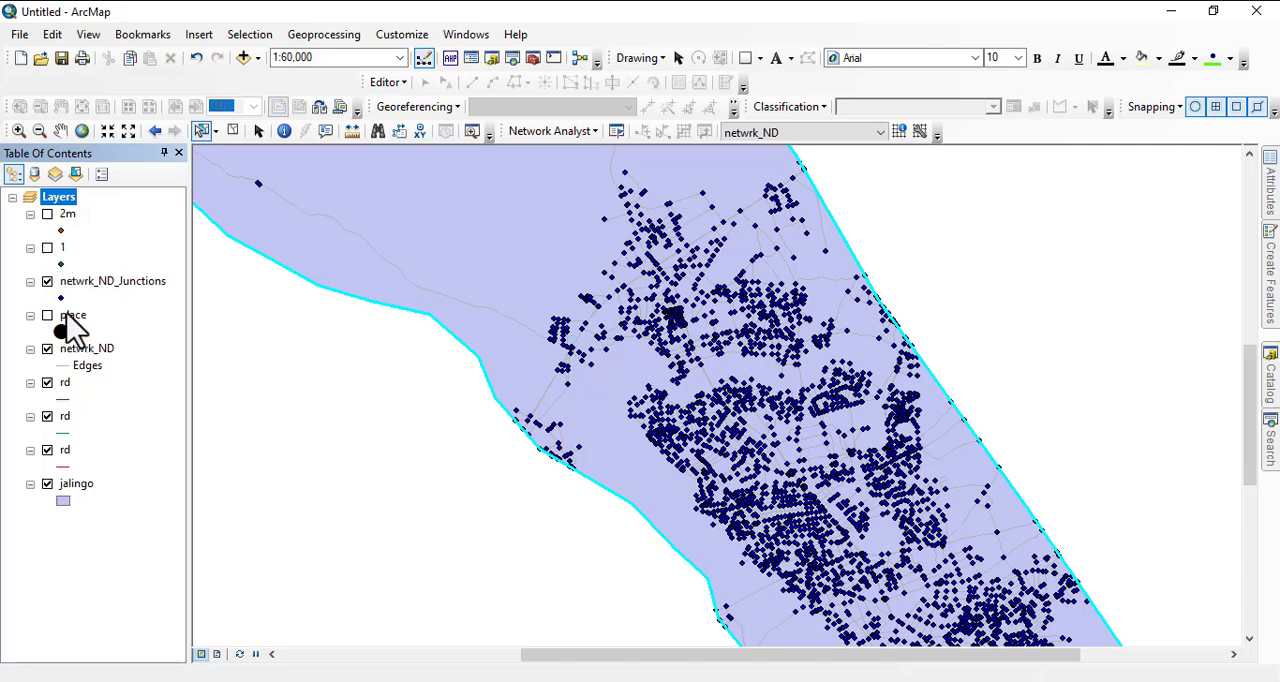
left_click(278, 394)
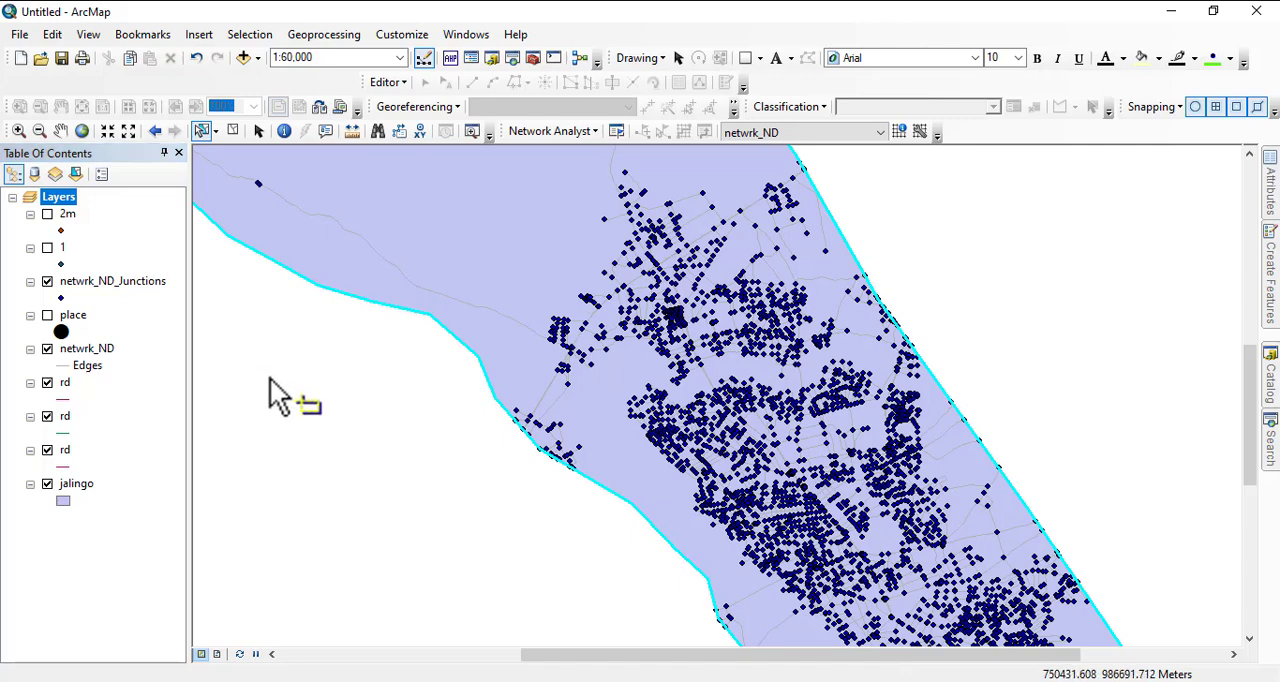
left_click(47, 215)
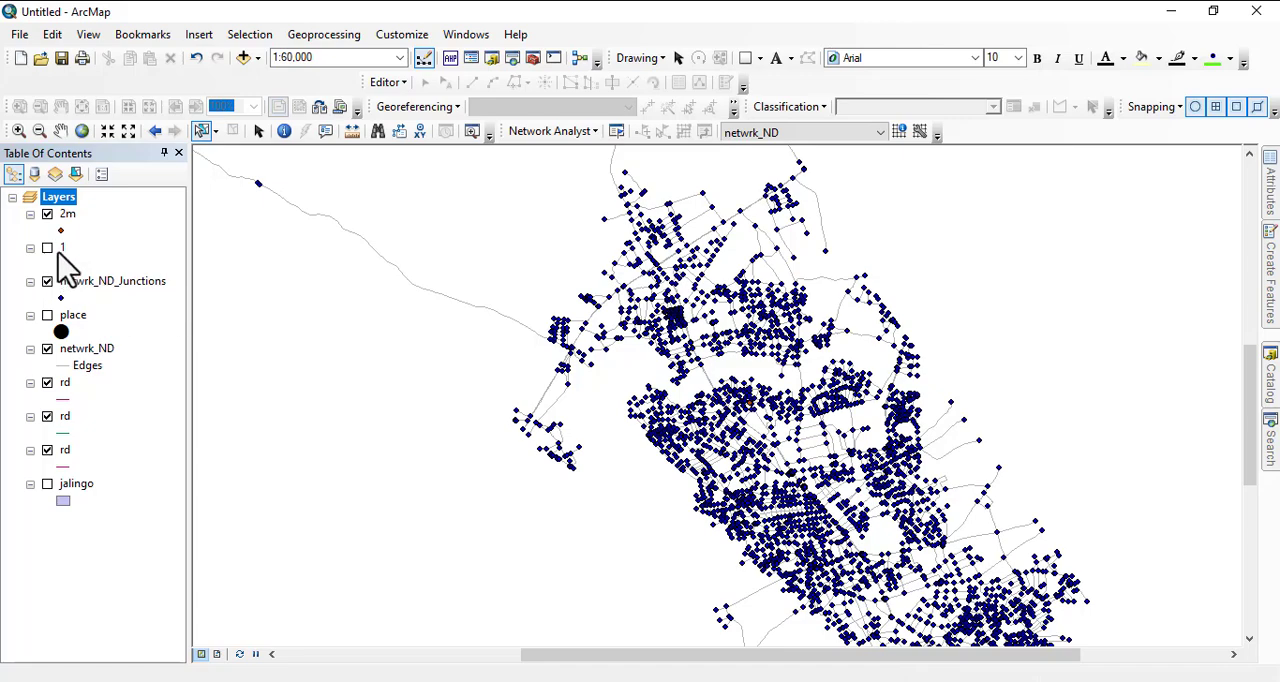
- Add the school feature class from the UTILITIES dataset to the map and symbolize it with Square 1
left_click(1261, 385)
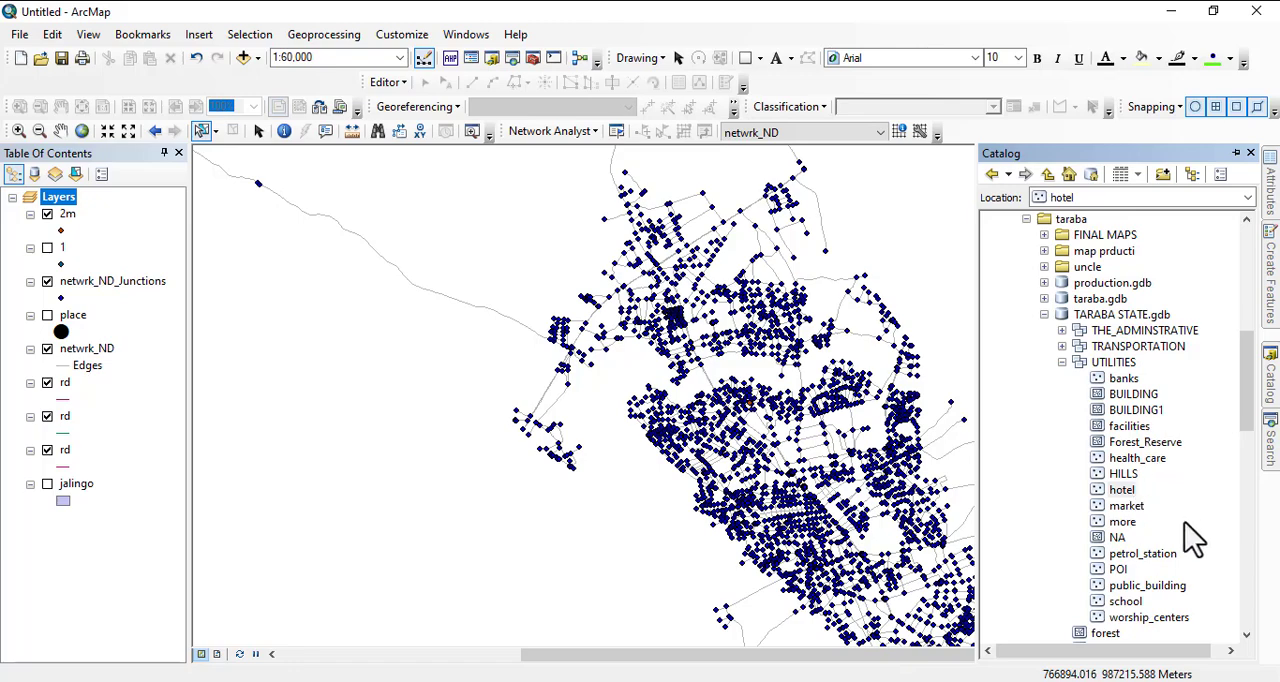
left_click(1127, 605)
left_click_drag(1128, 607, 765, 500)
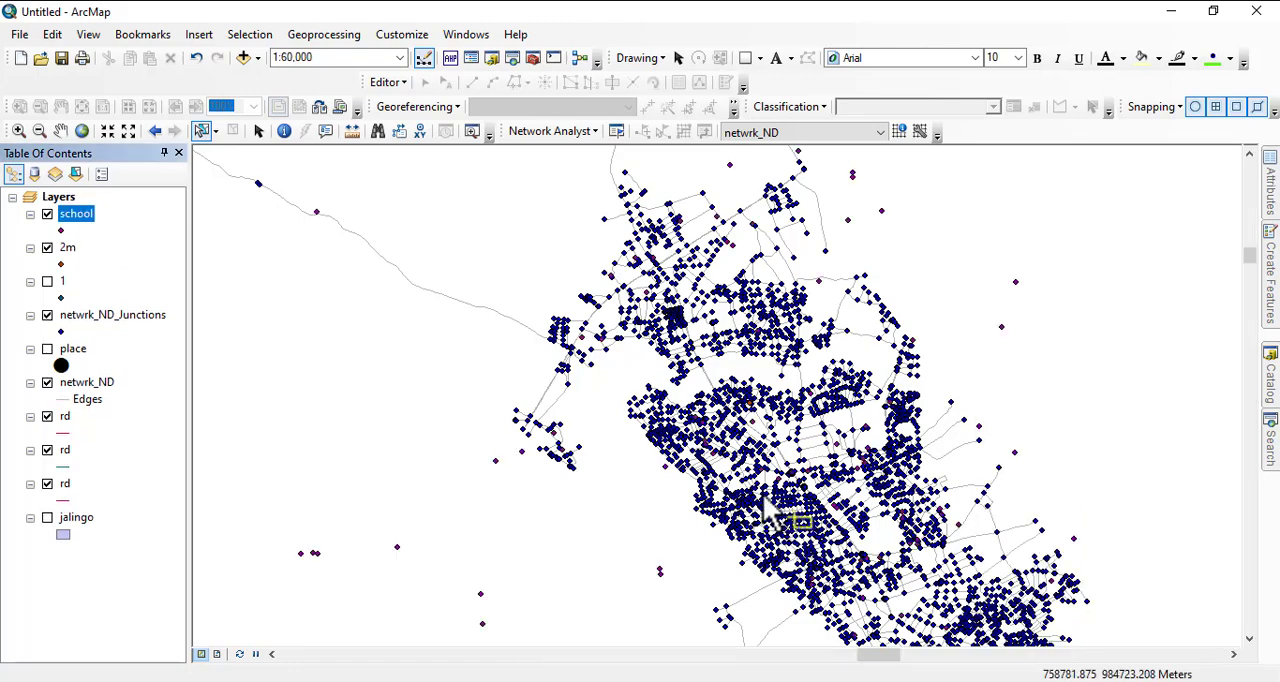
left_click(62, 230)
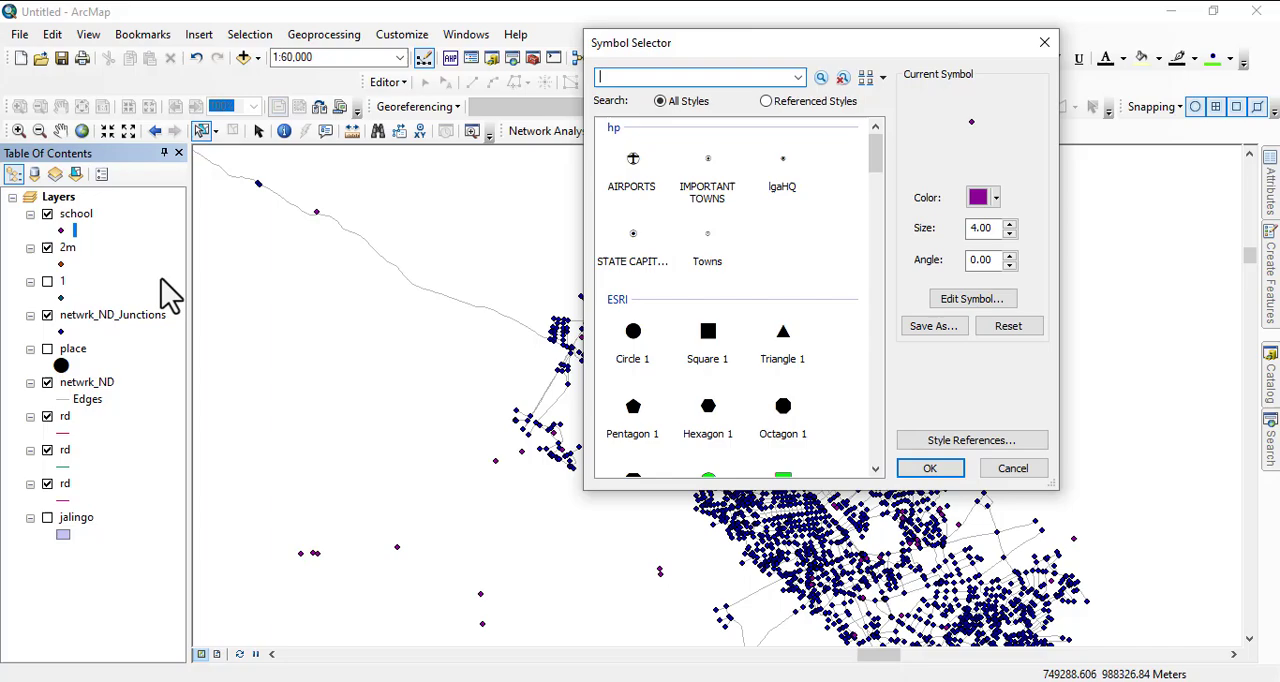
double_click(720, 350)
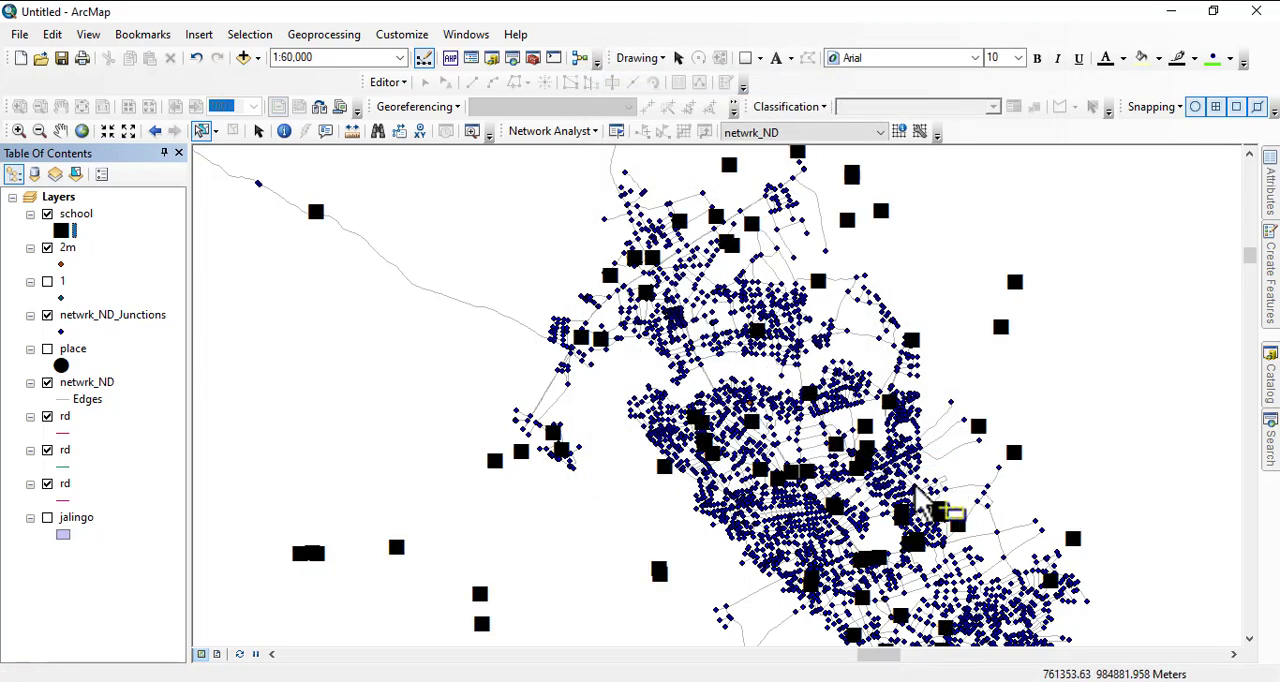
- Select only the school point just east of the main road junction in the southeastern part of the network
scroll(918, 500, "up", 2)
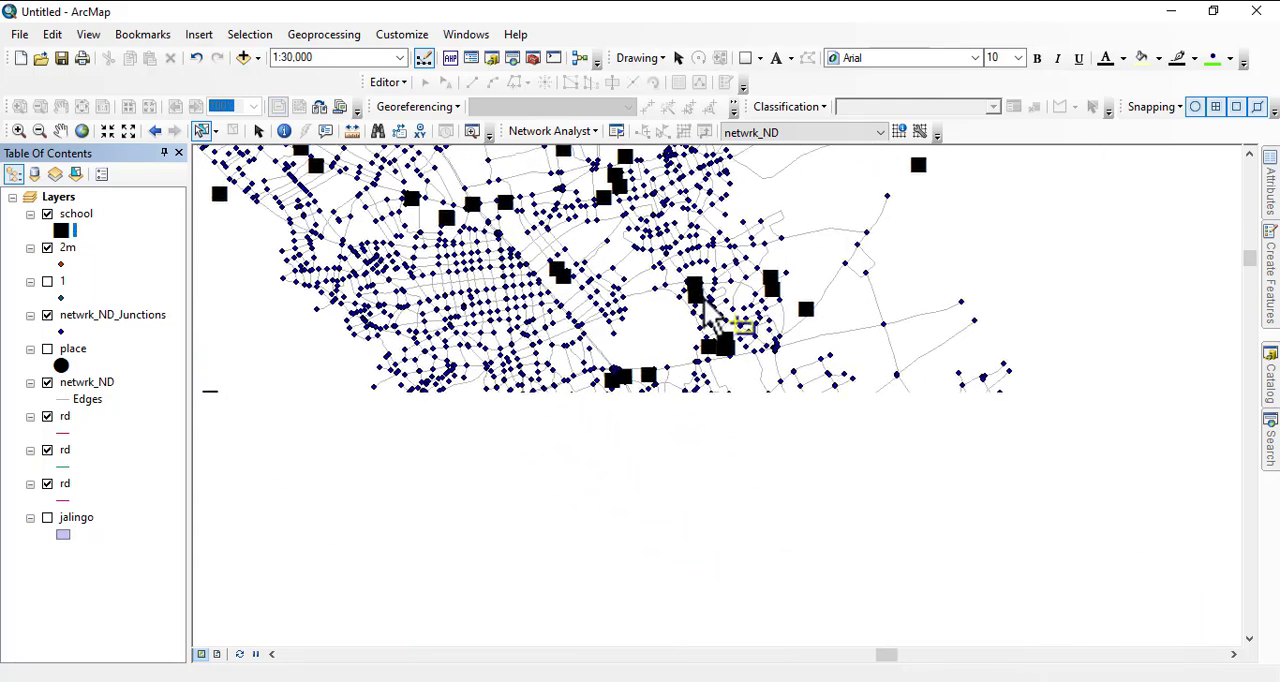
scroll(720, 400, "up", 4)
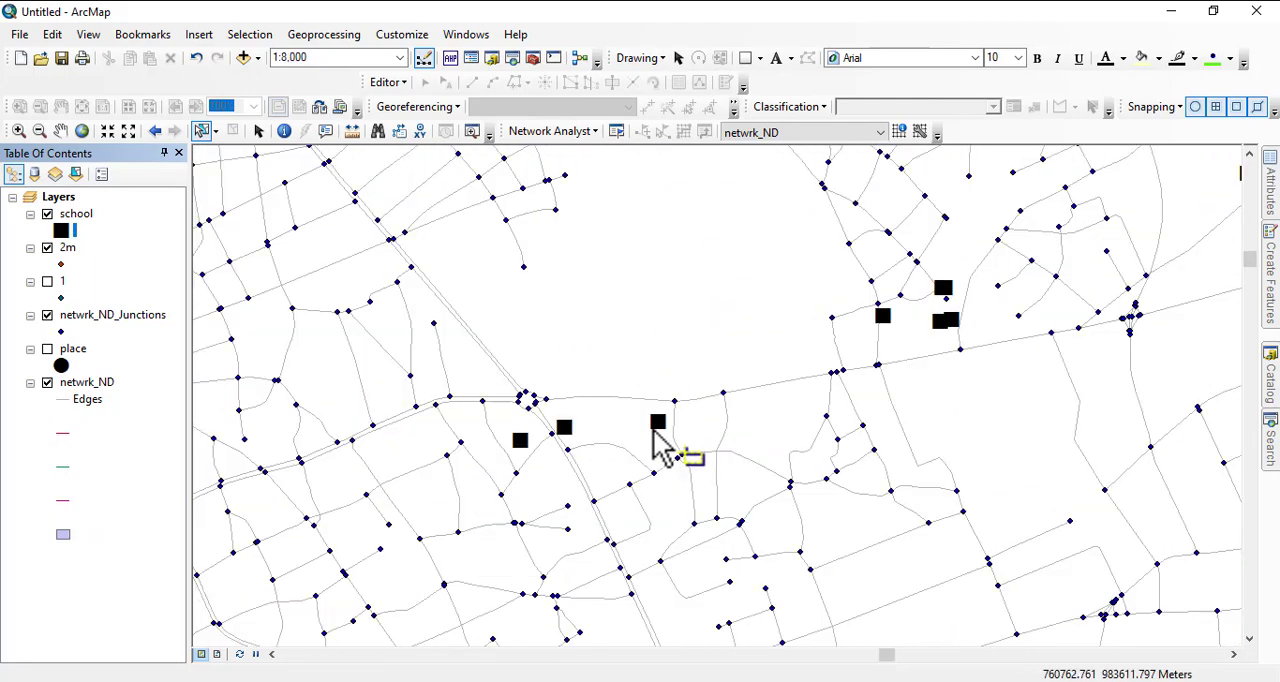
left_click(657, 428)
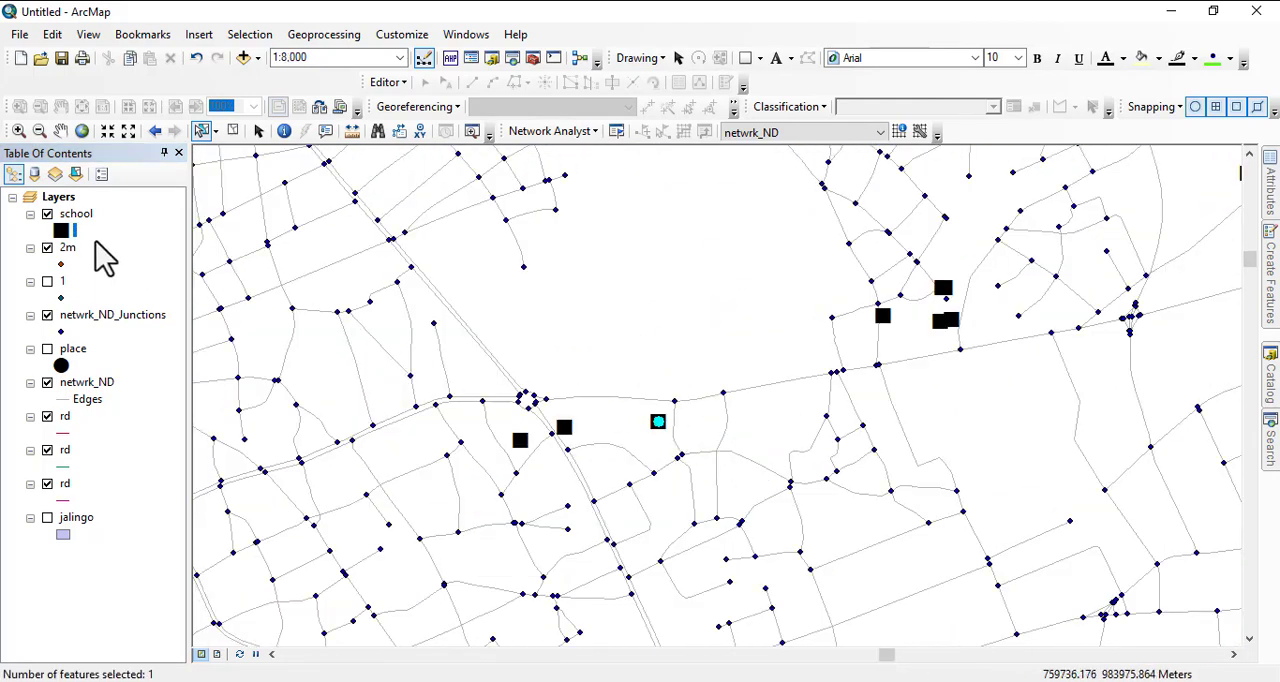
- Export the selected school to the netwrk ana folder as shapefile sch and add it to the map as a layer
right_click(76, 214)
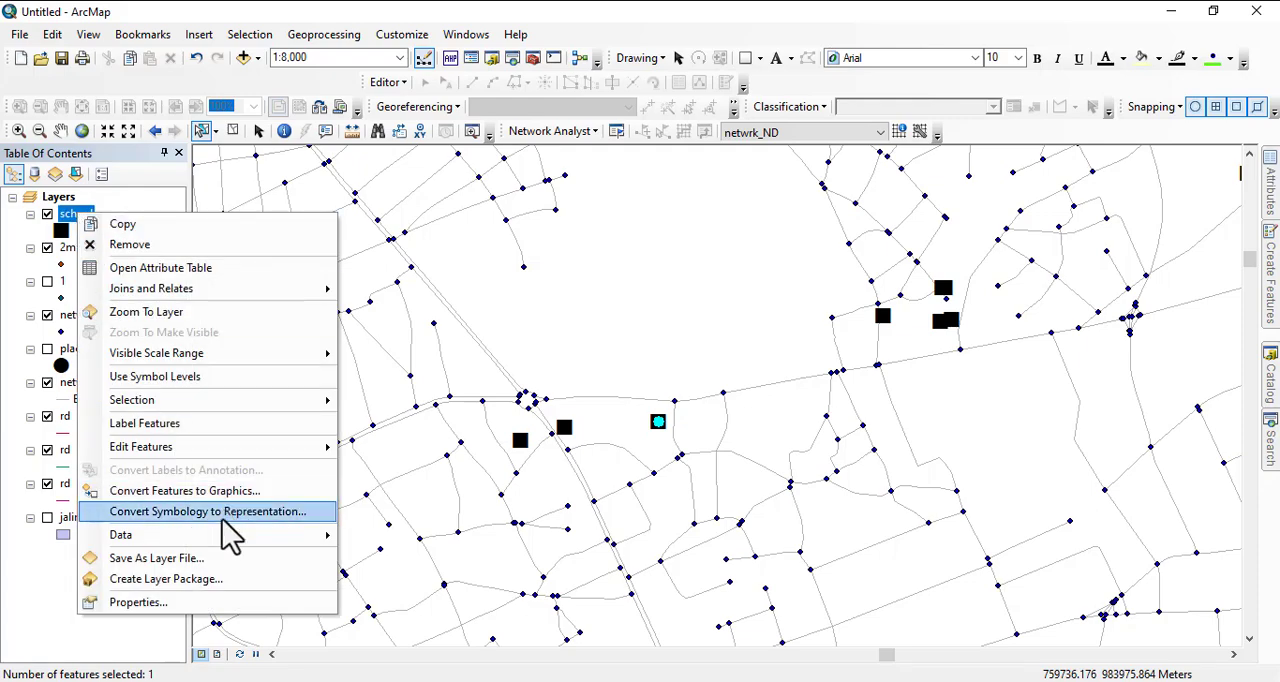
mouse_move(228, 537)
left_click(437, 563)
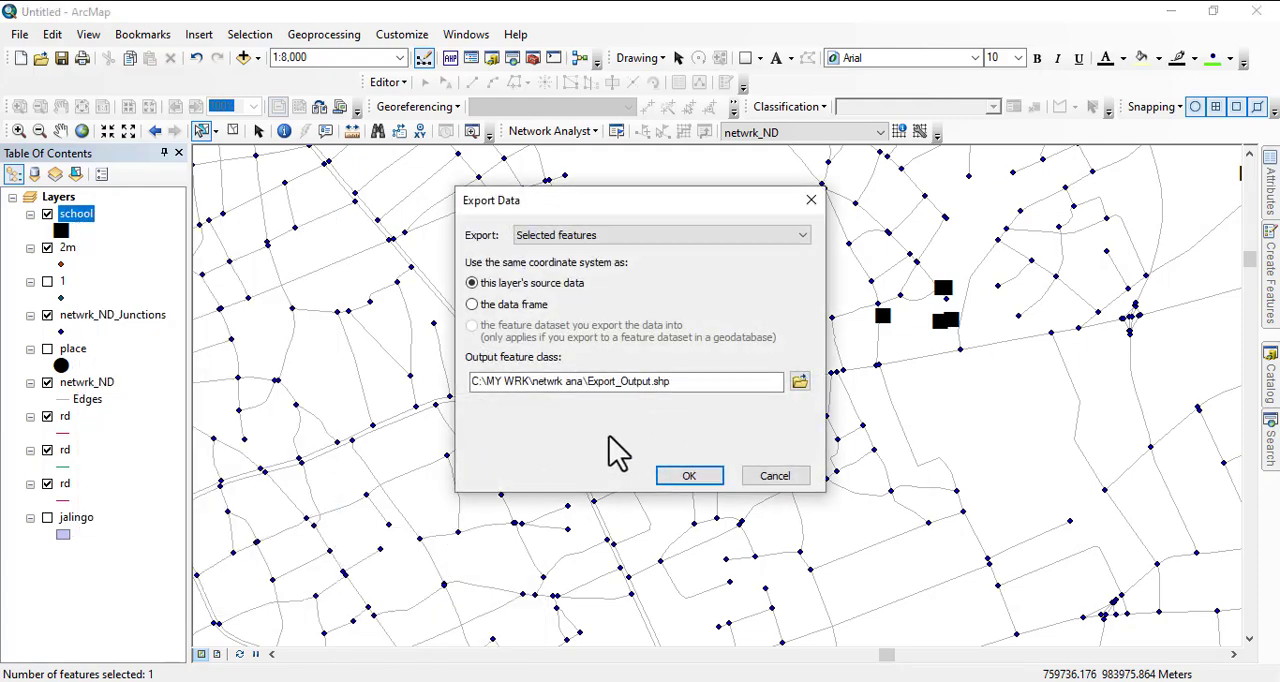
left_click(800, 382)
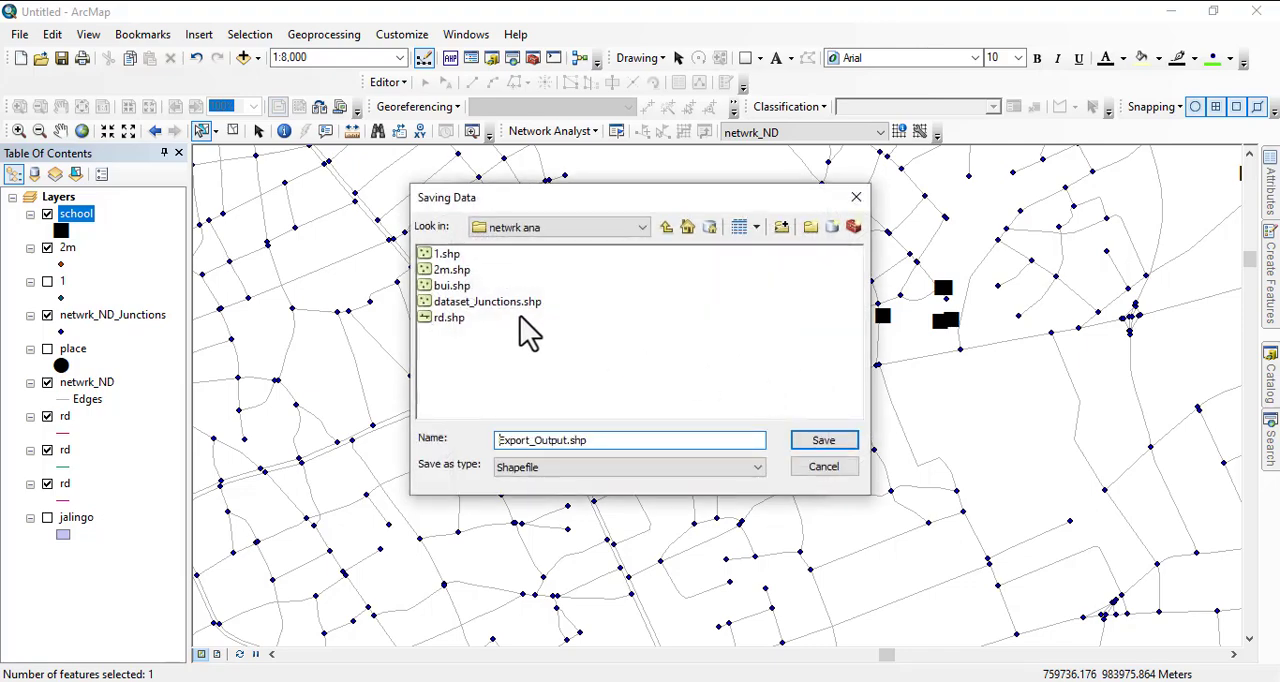
left_click_drag(600, 442, 476, 435)
type("s")
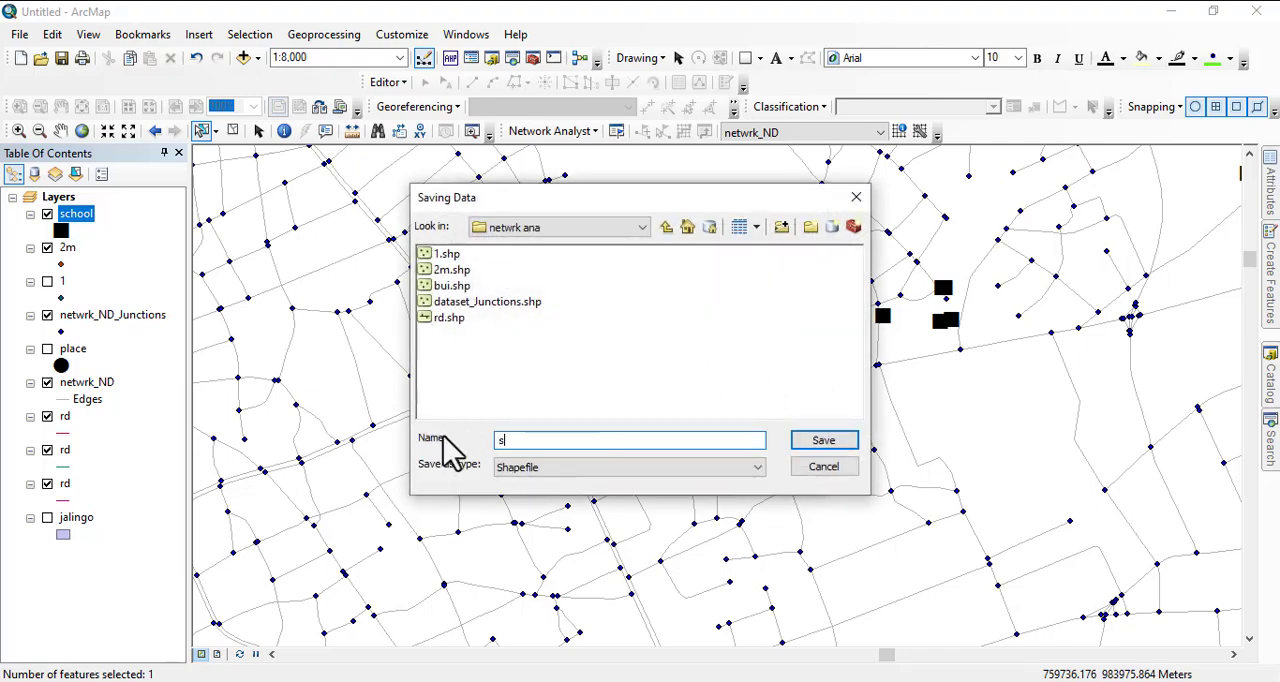
type("ch")
key("Return")
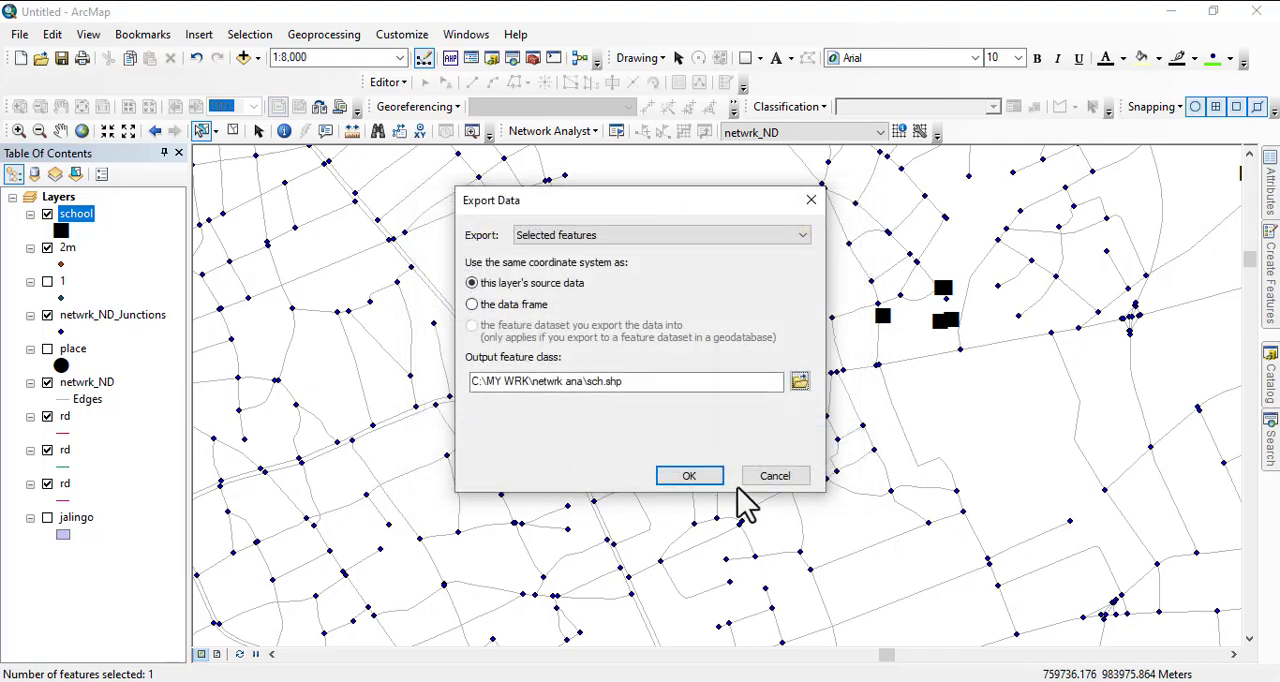
left_click(682, 476)
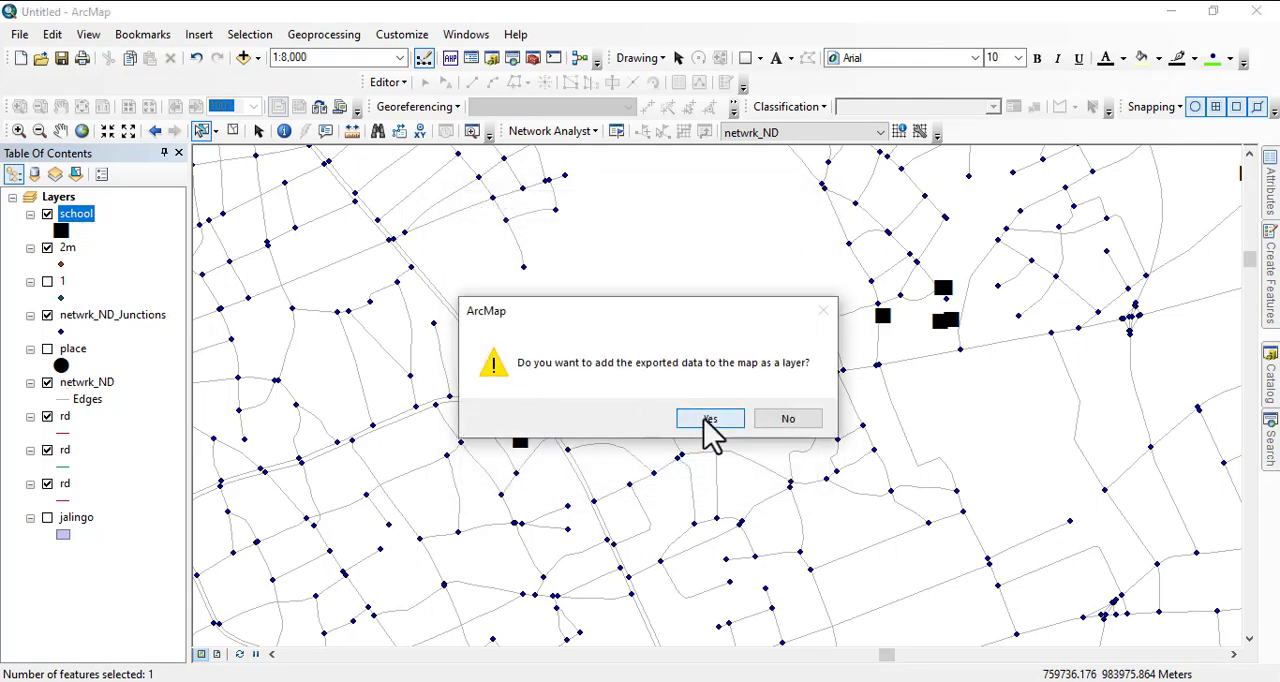
left_click(705, 419)
- Remove the full school layer from the map
right_click(84, 250)
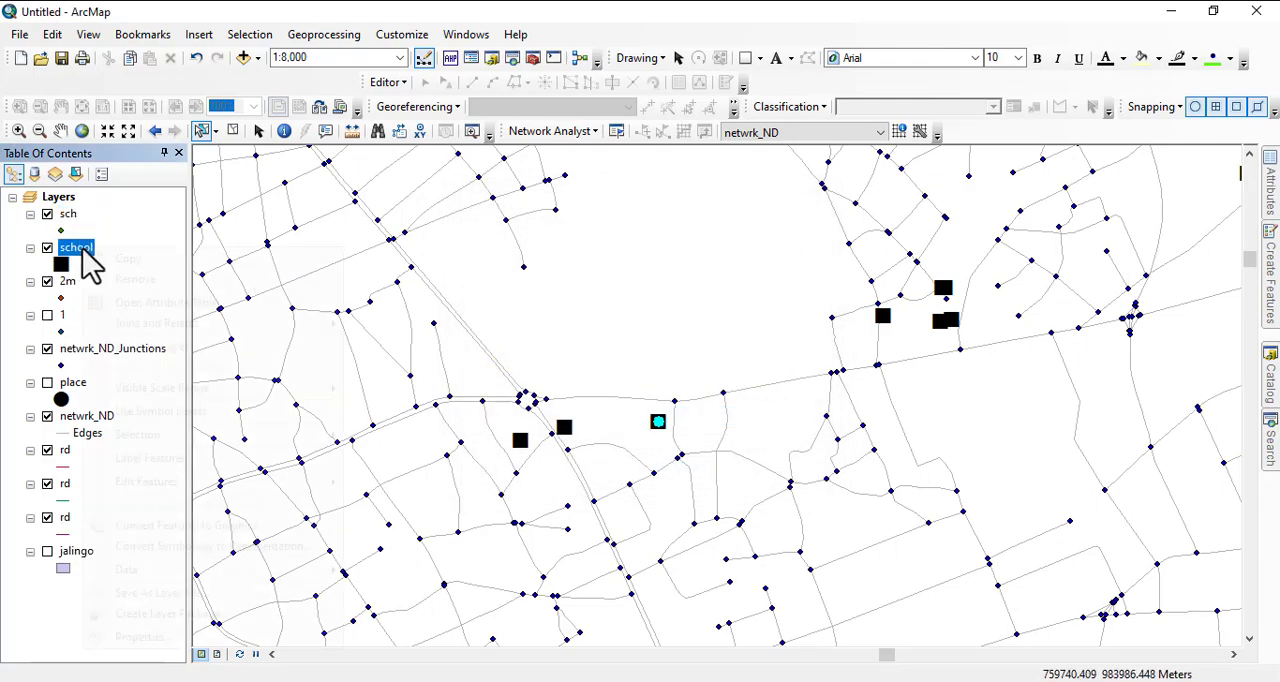
left_click(146, 278)
scroll(460, 368, "down", 2)
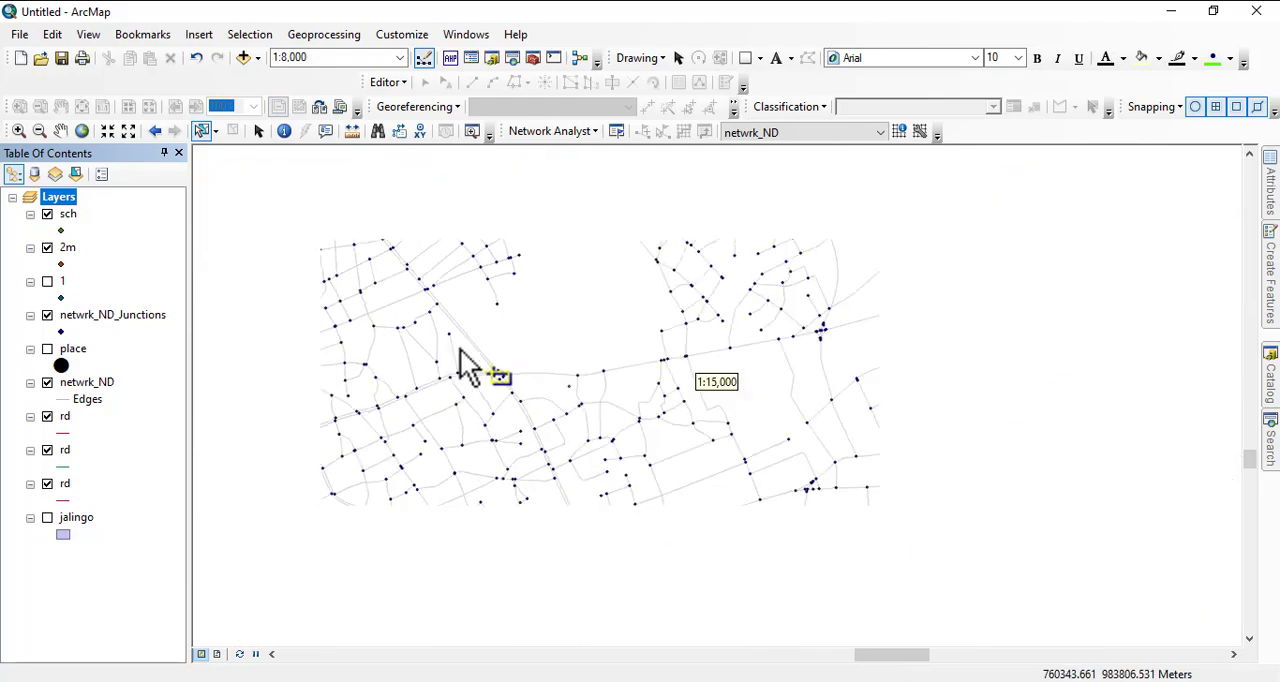
scroll(460, 368, "down", 1)
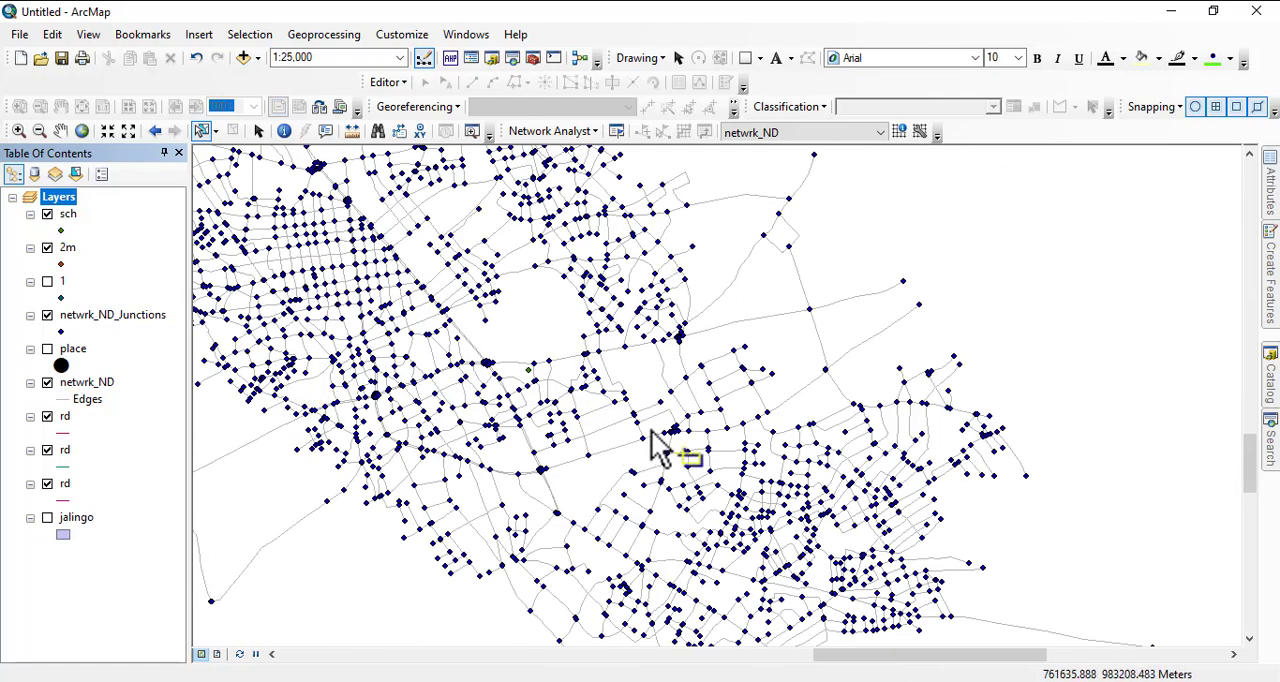
scroll(652, 445, "down", 2)
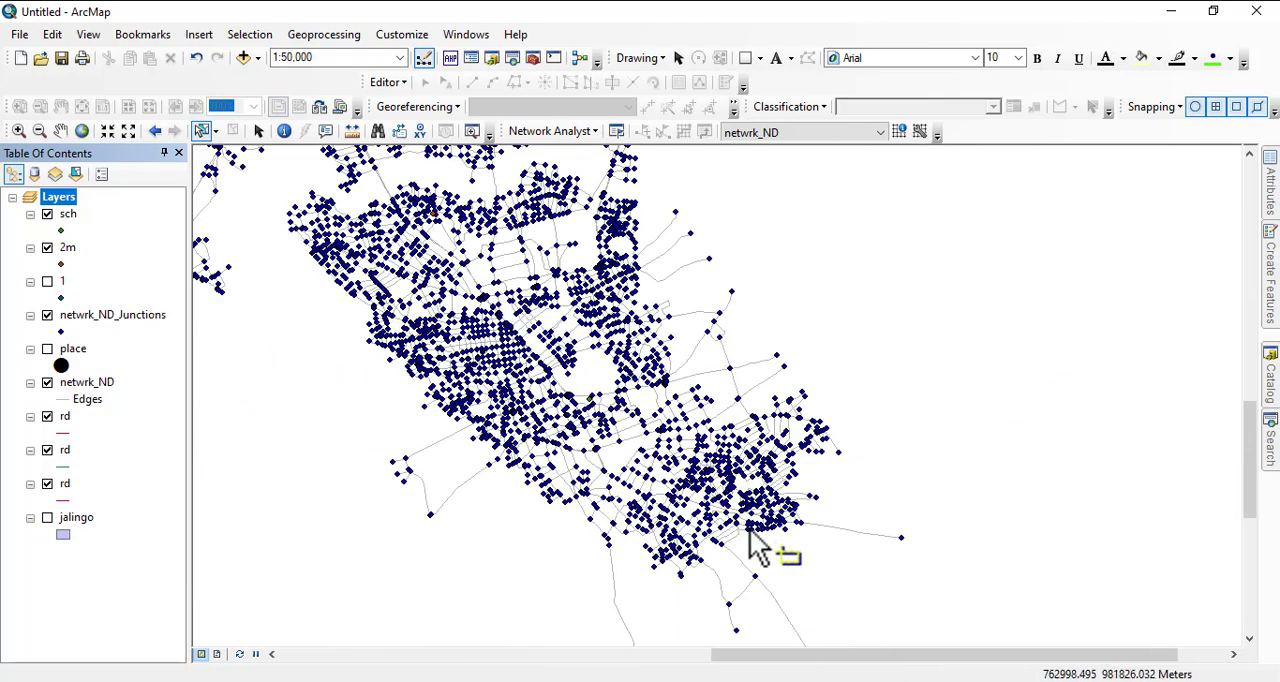
scroll(752, 534, "down", 1)
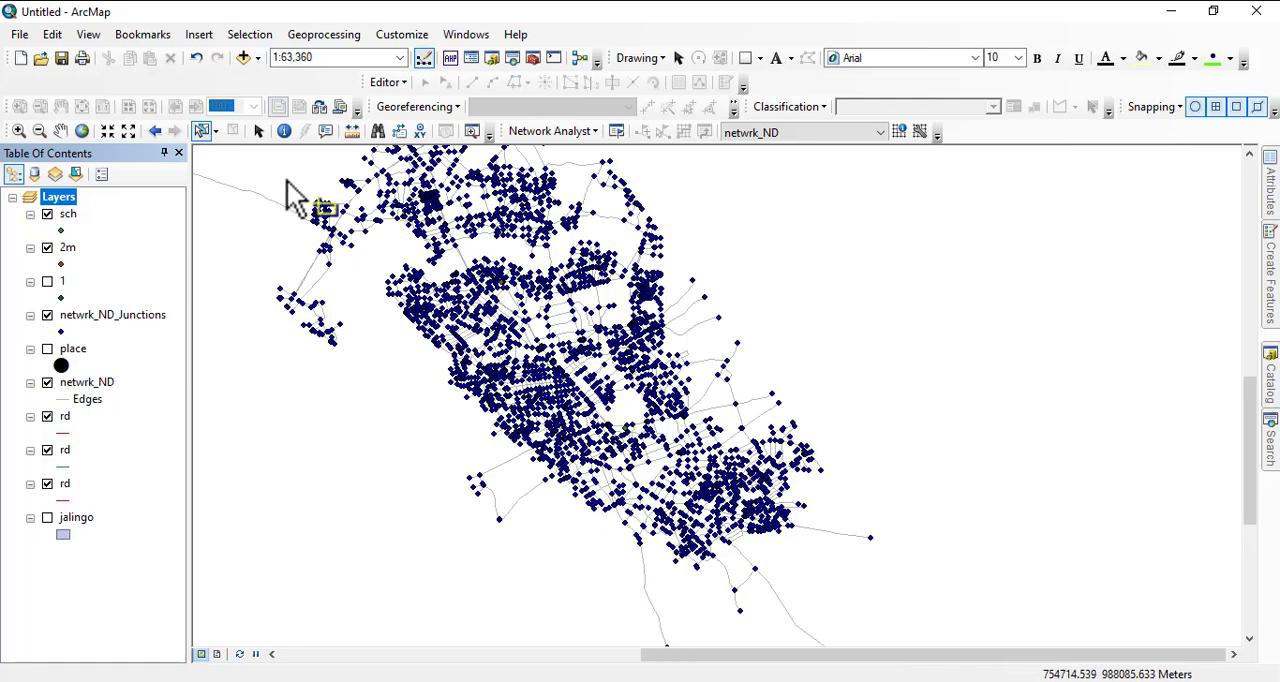
left_click(258, 131)
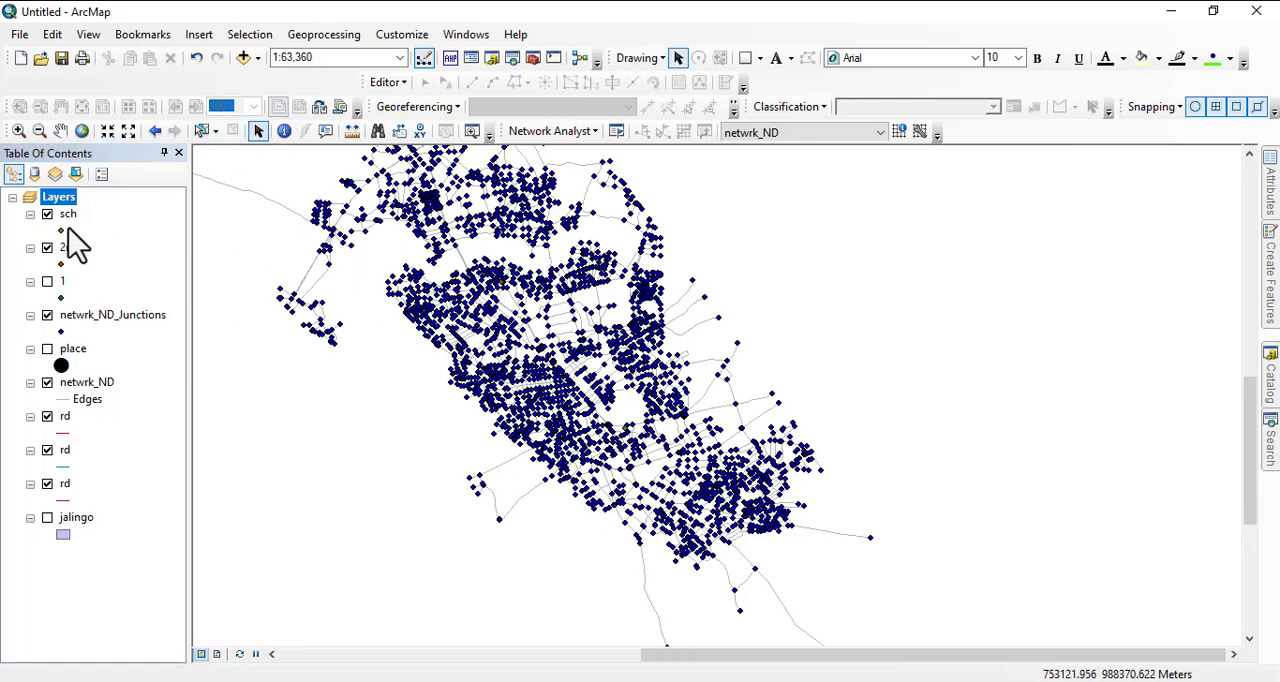
left_click(61, 232)
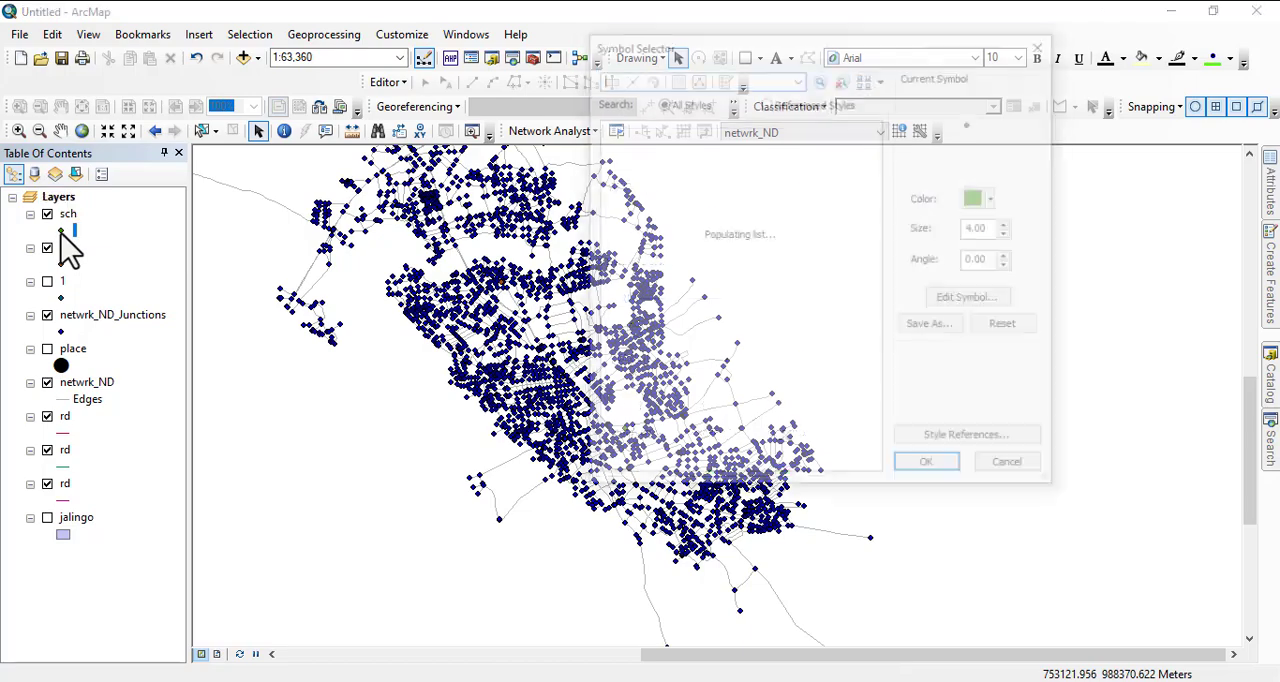
left_click(1012, 468)
- Expand the C:\MY WRK folder connection in the catalog to reach the GIS TRAINING data
scroll(777, 545, "down", 3)
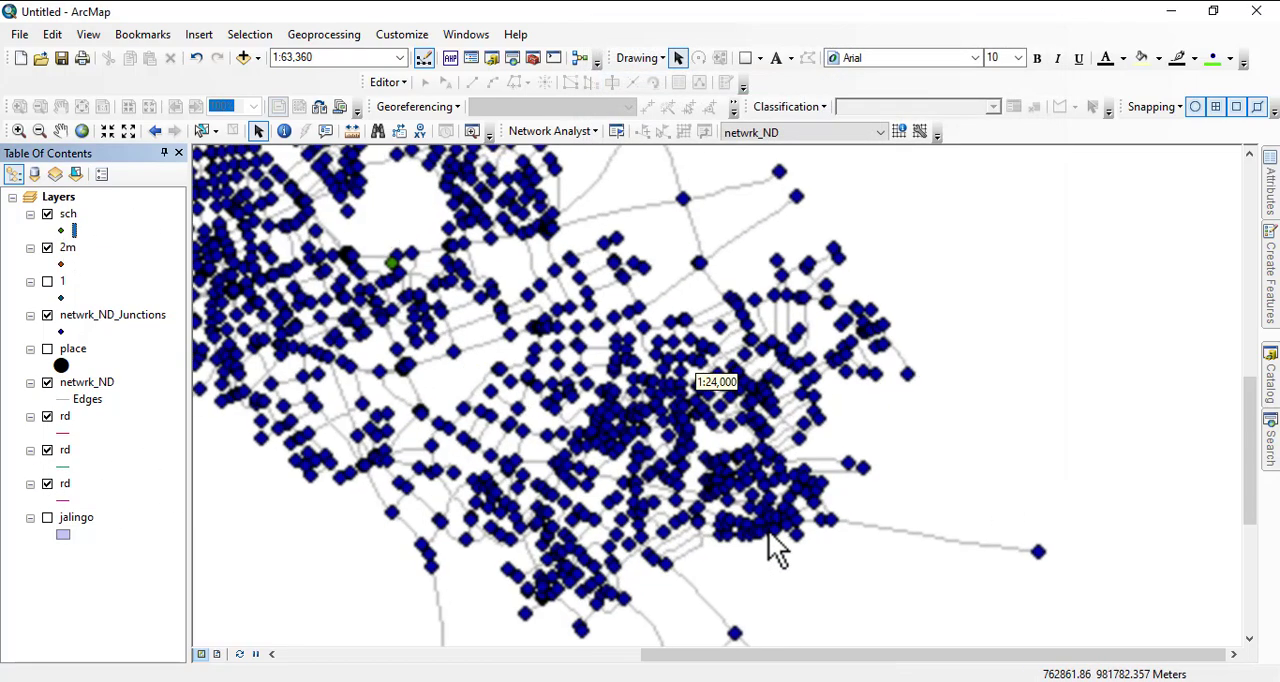
scroll(610, 412, "down", 3)
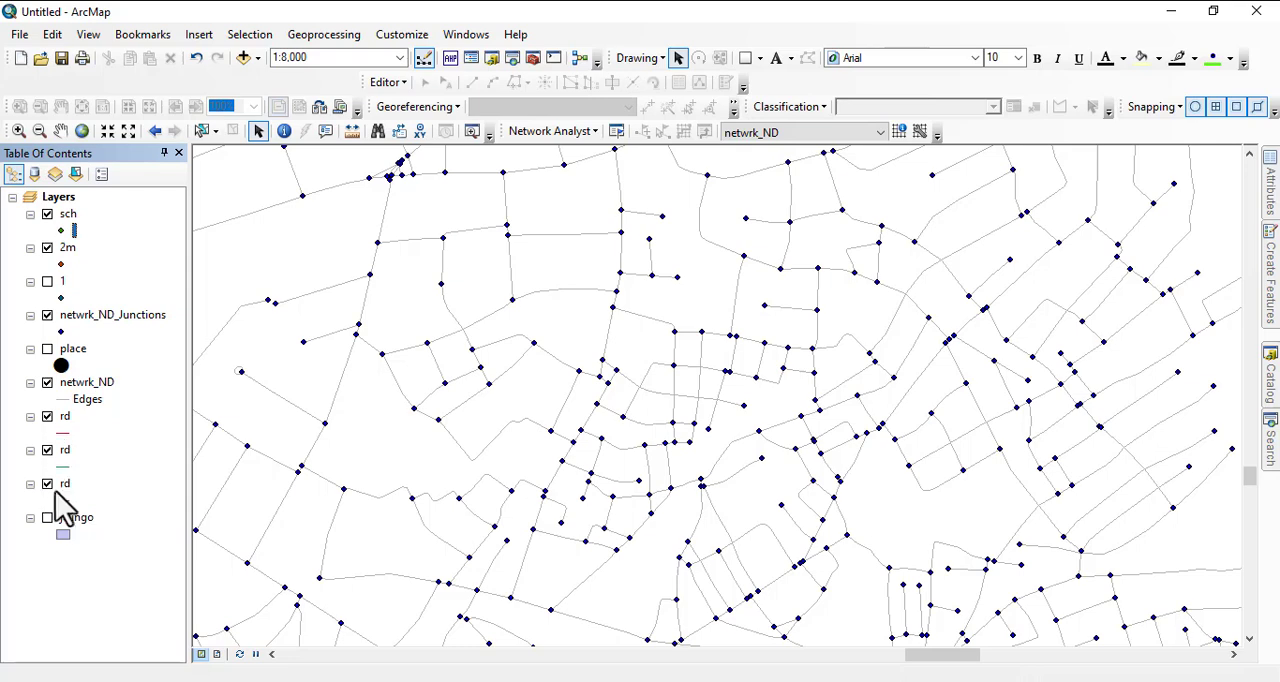
left_click(1270, 395)
scroll(1129, 480, "down", 5)
scroll(1123, 406, "up", 5)
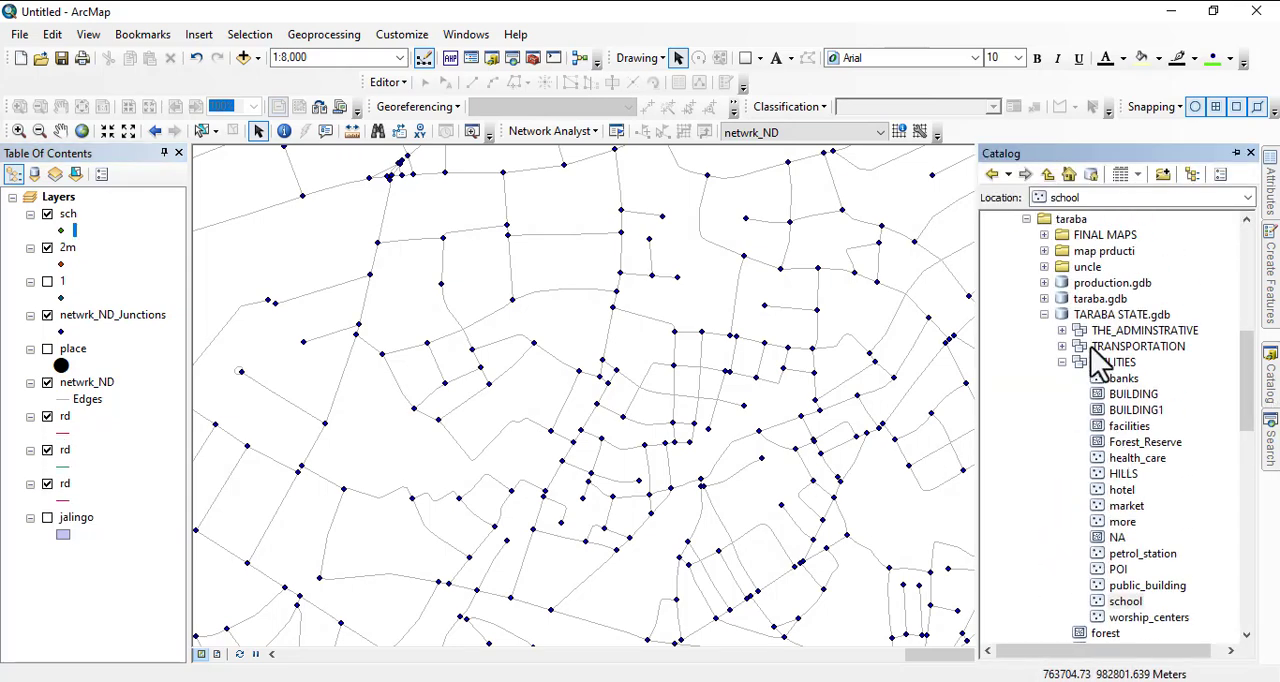
scroll(1097, 451, "up", 10)
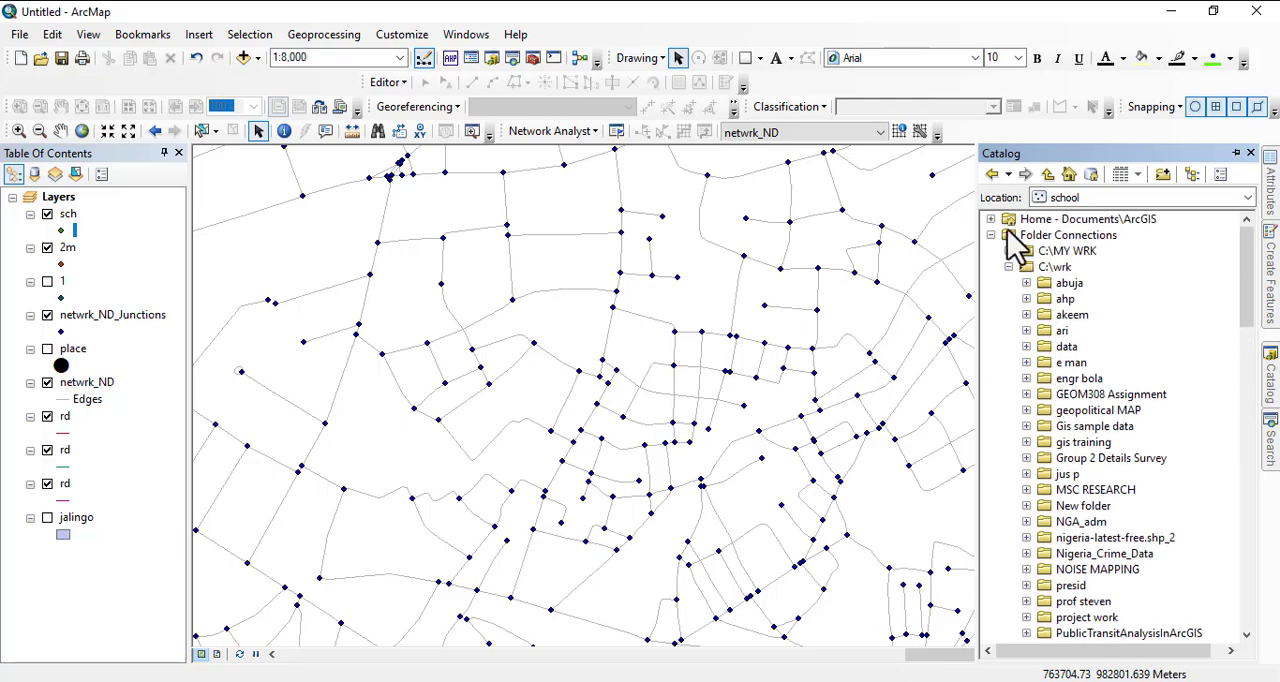
left_click(1009, 252)
scroll(1043, 300, "up", 1)
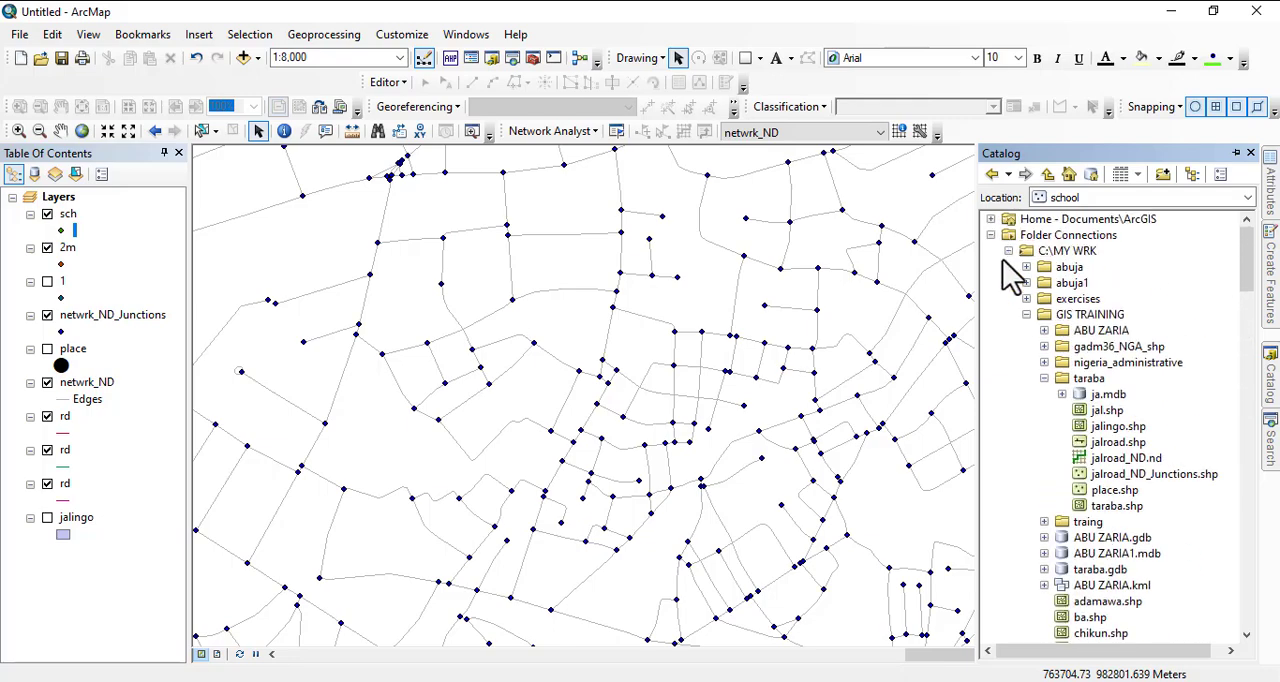
left_click(1009, 251)
left_click(1009, 251)
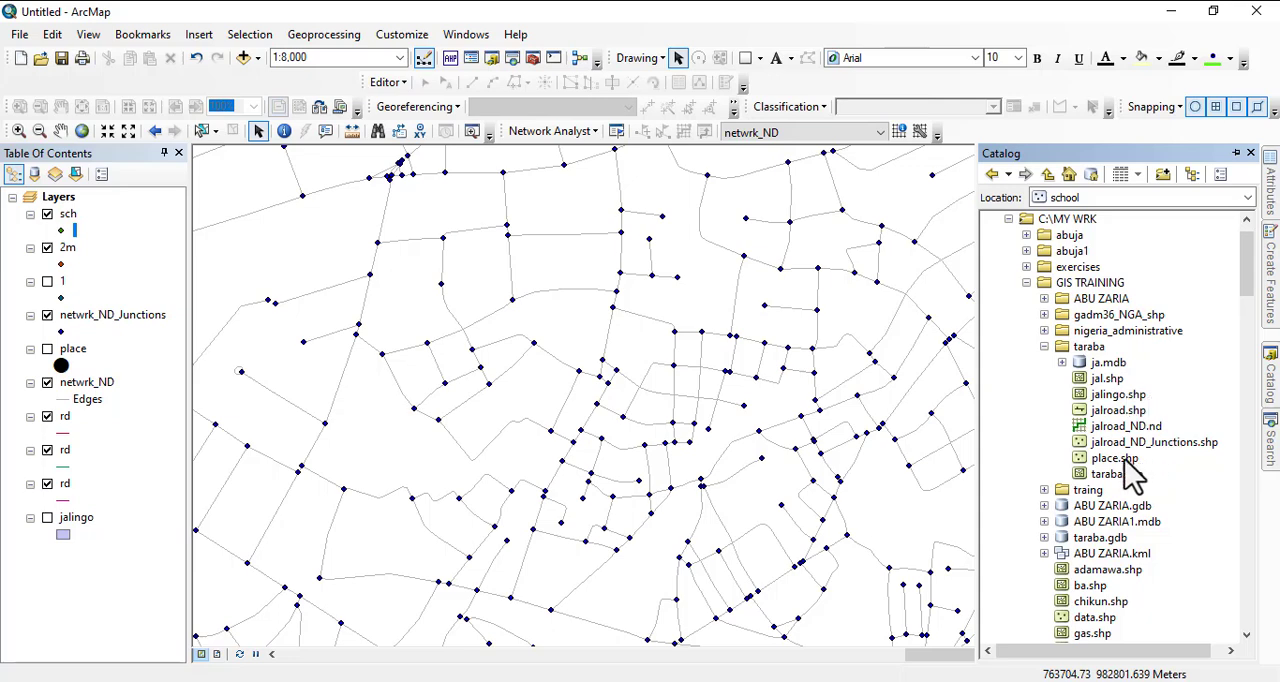
- Add the jal.shp polygons from the GIS TRAINING taraba folder to the map
scroll(1130, 475, "down", 2)
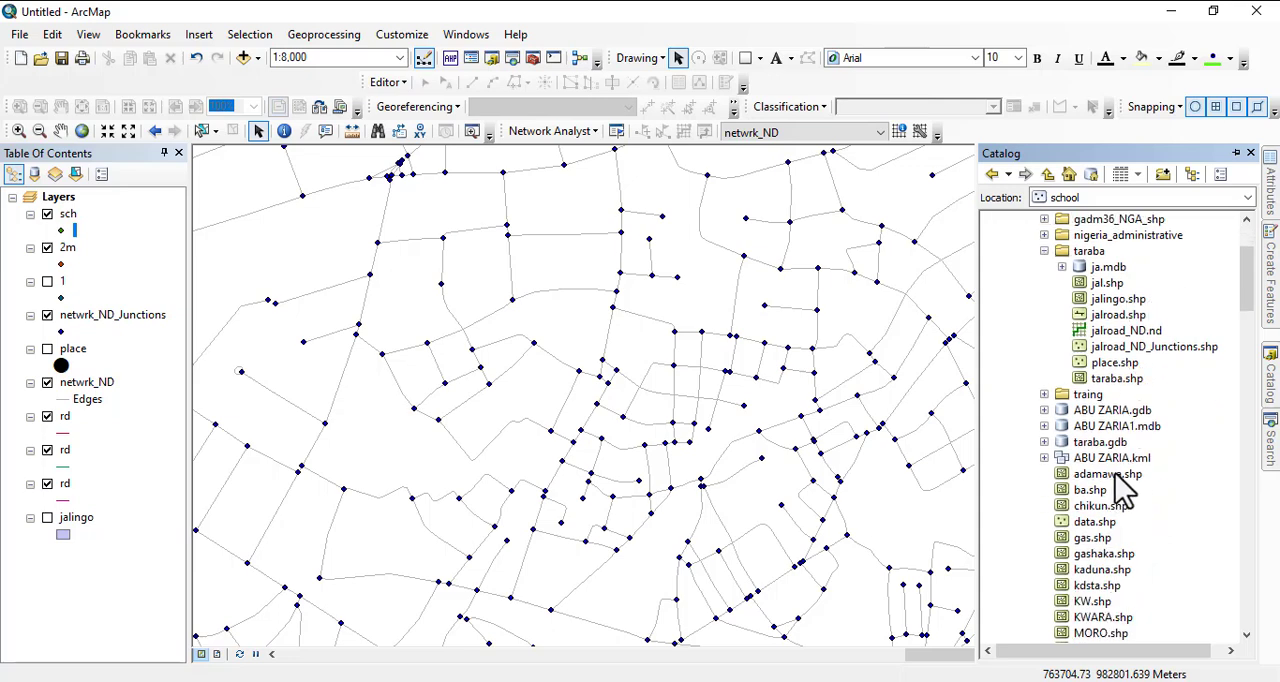
scroll(1120, 488, "down", 2)
scroll(1125, 482, "up", 3)
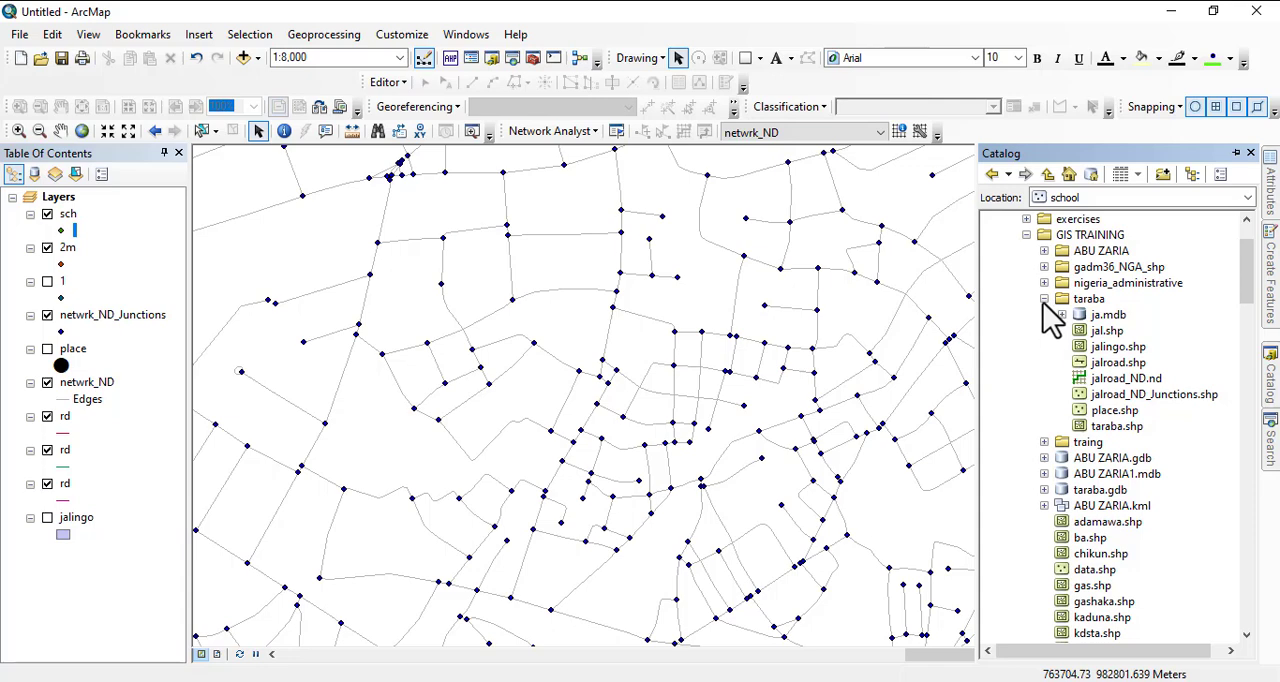
left_click(1112, 412)
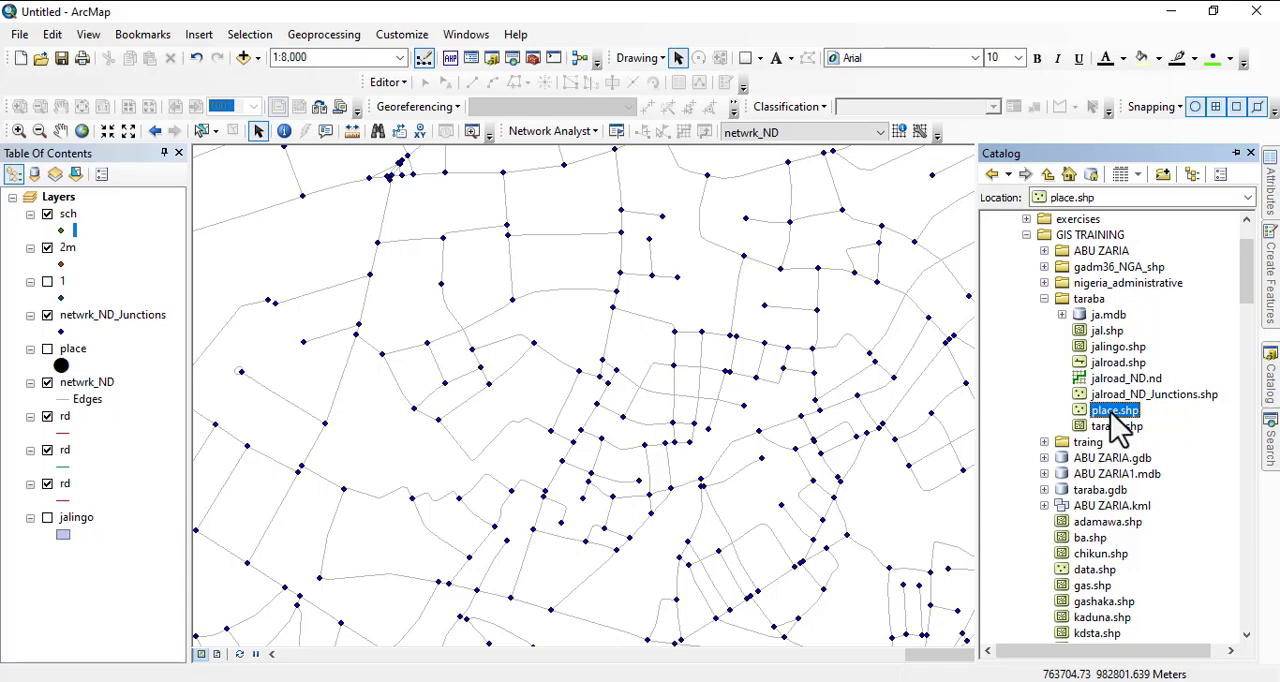
left_click(1108, 331)
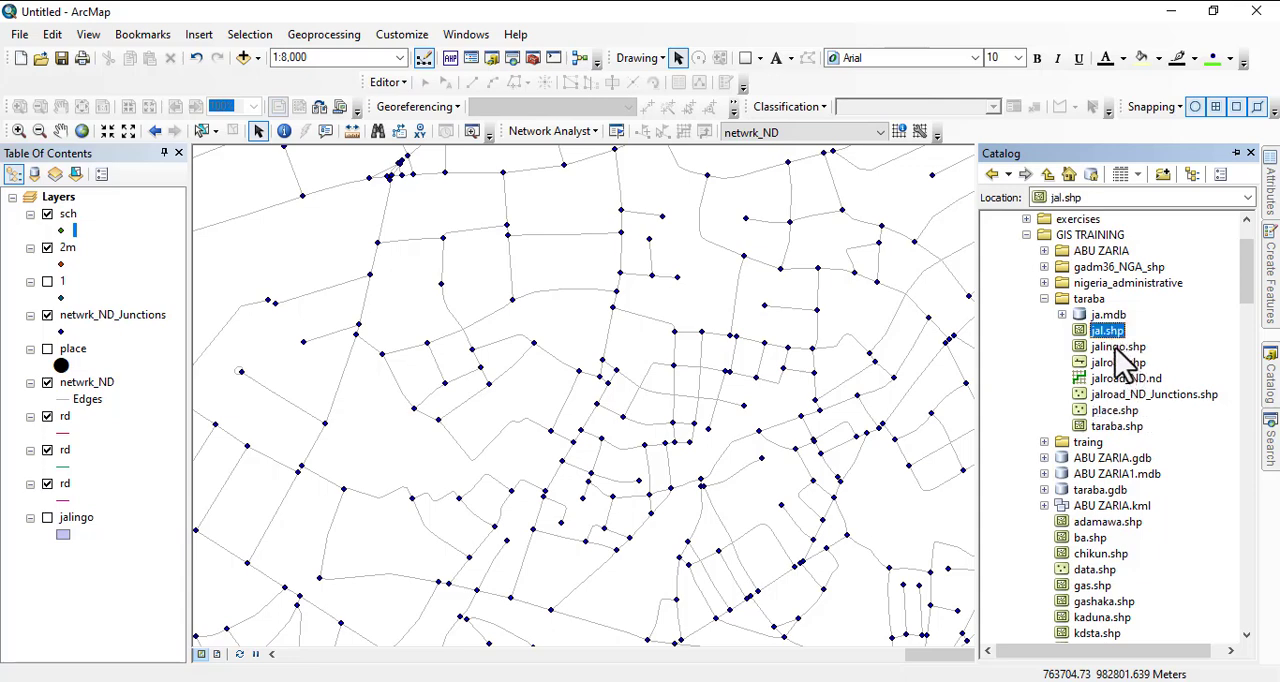
left_click(1118, 347)
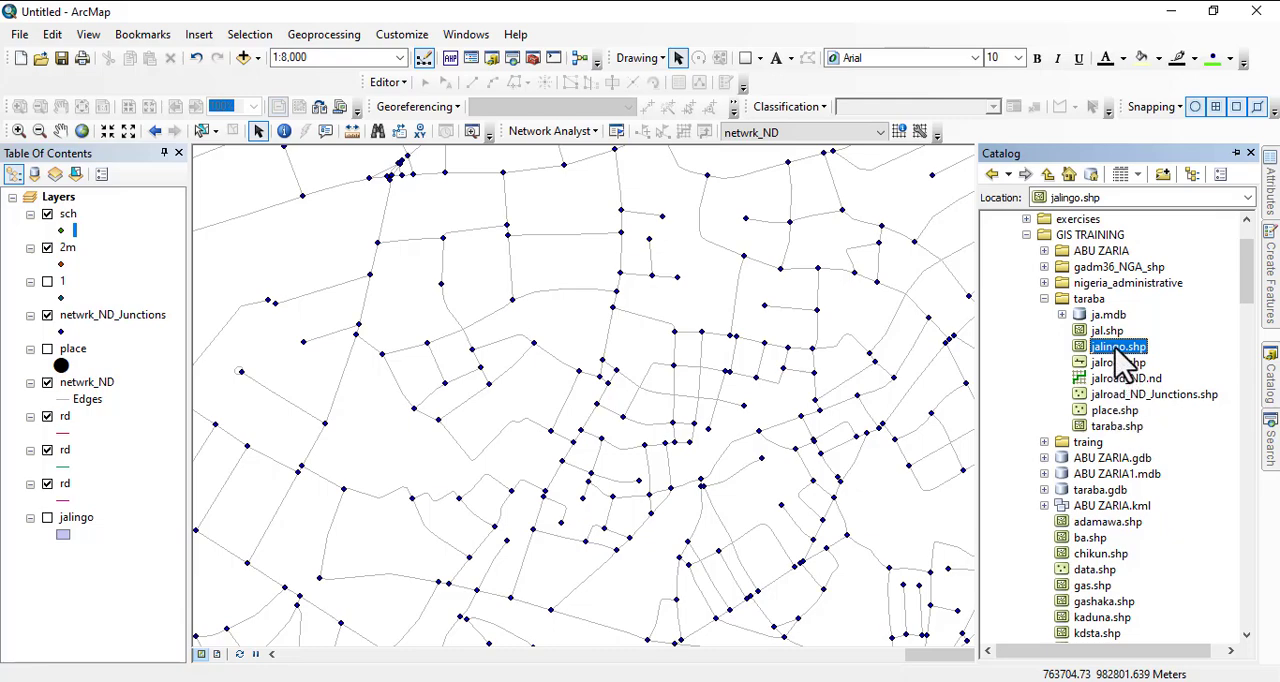
left_click_drag(1108, 337, 771, 370)
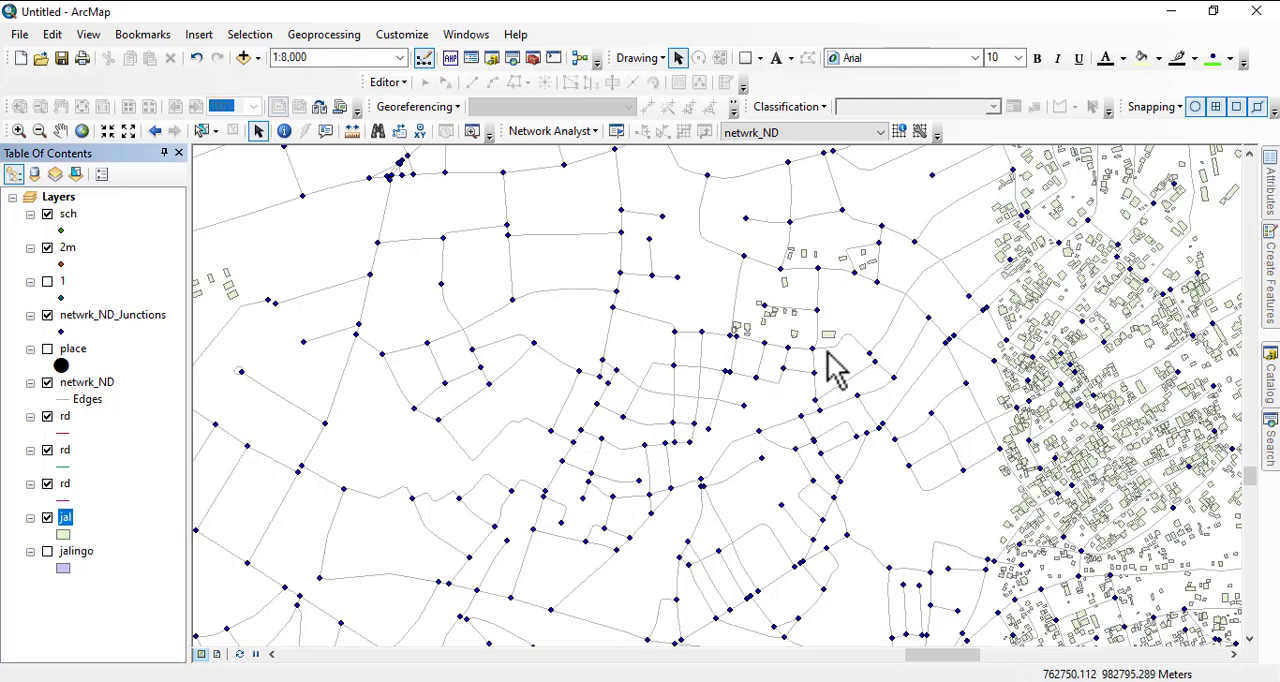
scroll(760, 365, "up", 2)
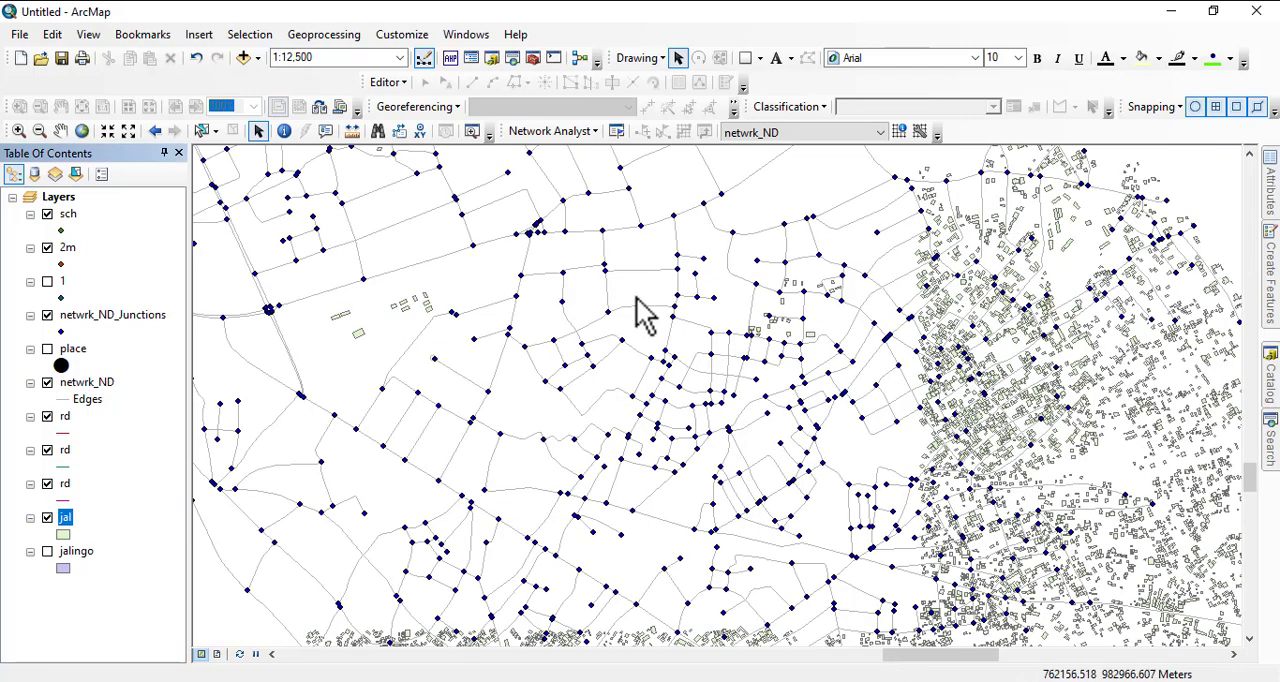
- Expand the Default.gdb geodatabase under the home ArcGIS documents folder in the catalog
left_click(1268, 455)
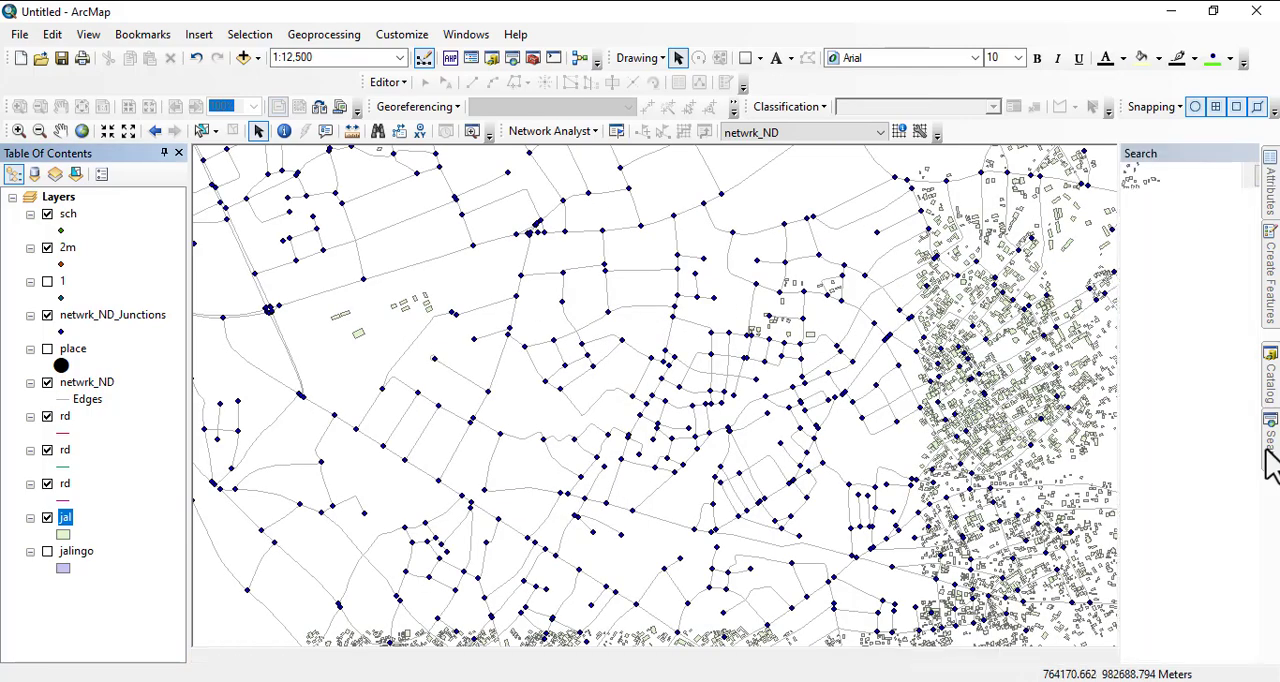
left_click(1271, 385)
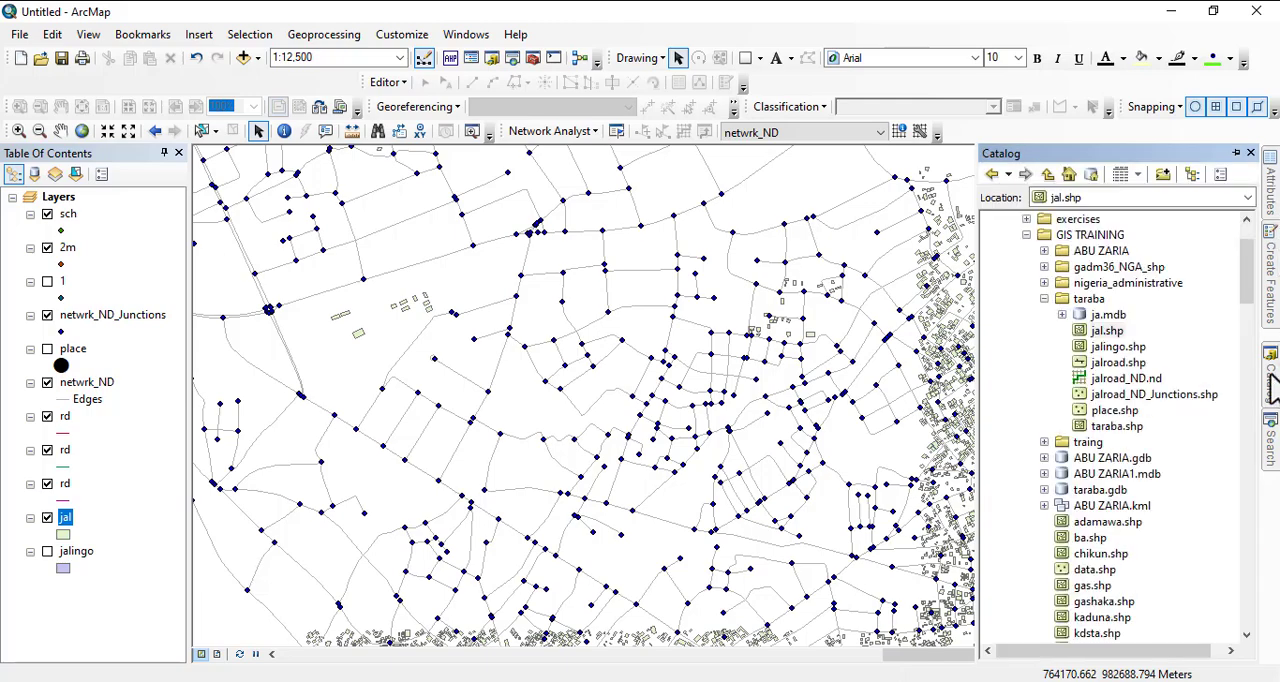
scroll(1237, 350, "up", 2)
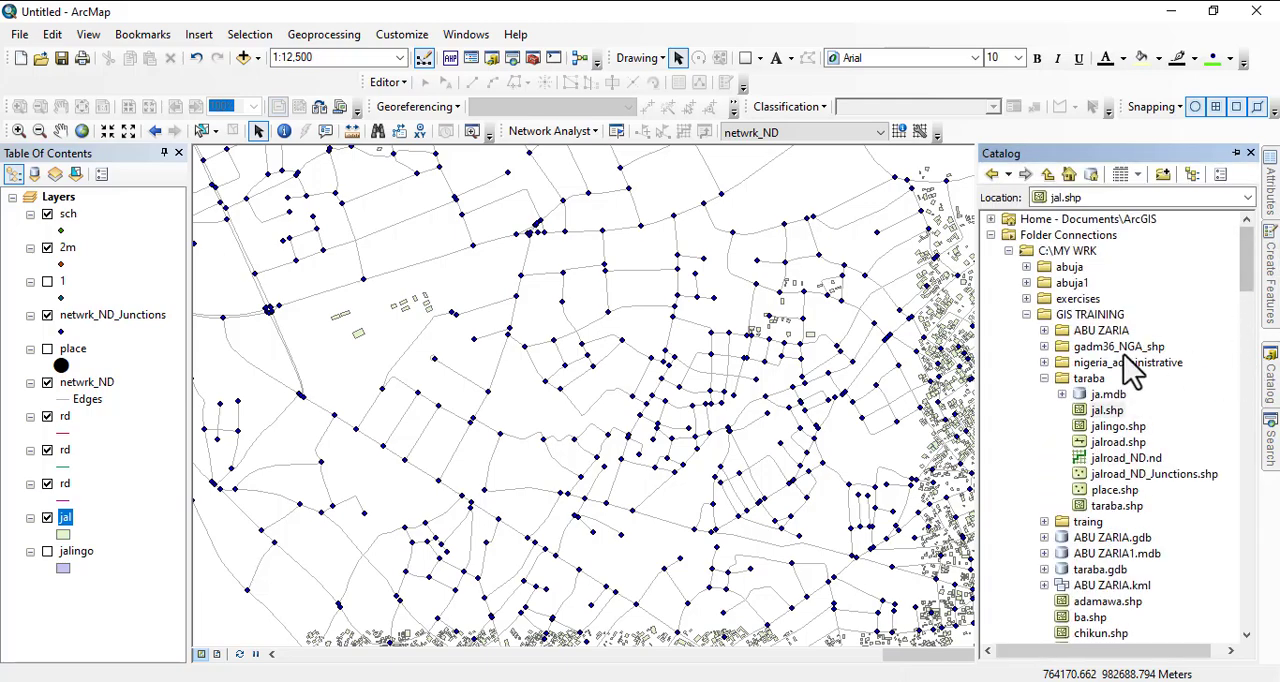
left_click(991, 220)
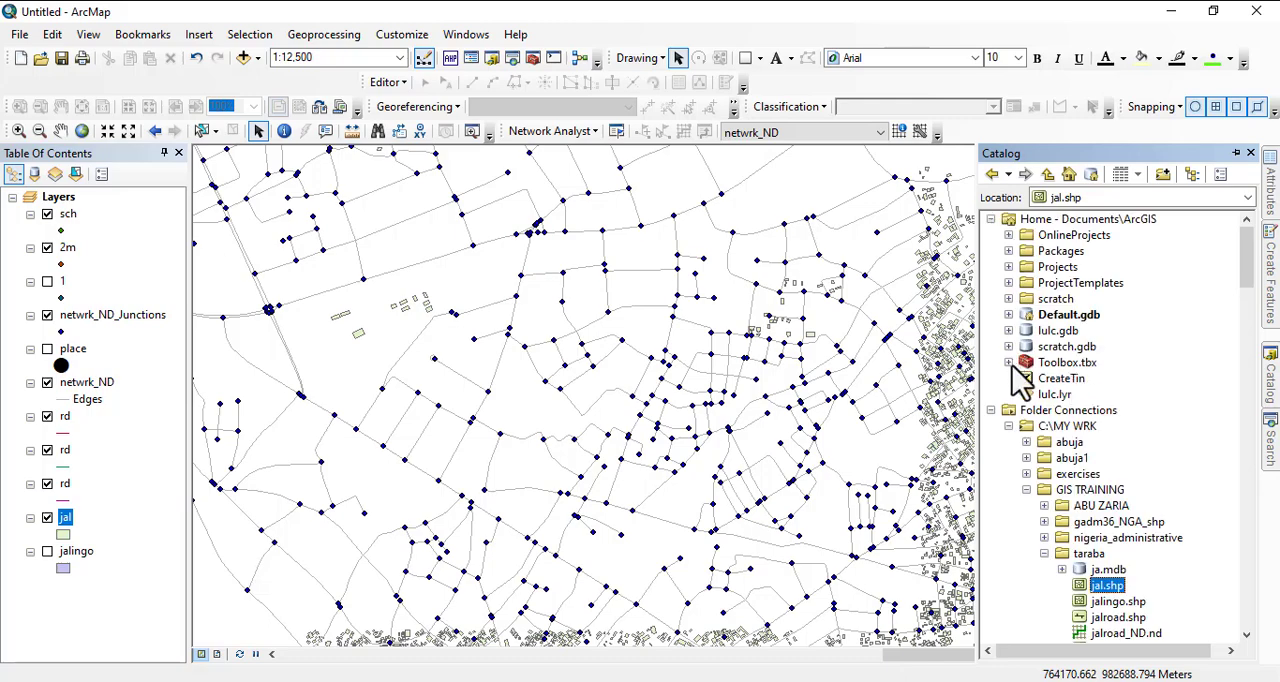
left_click(1009, 314)
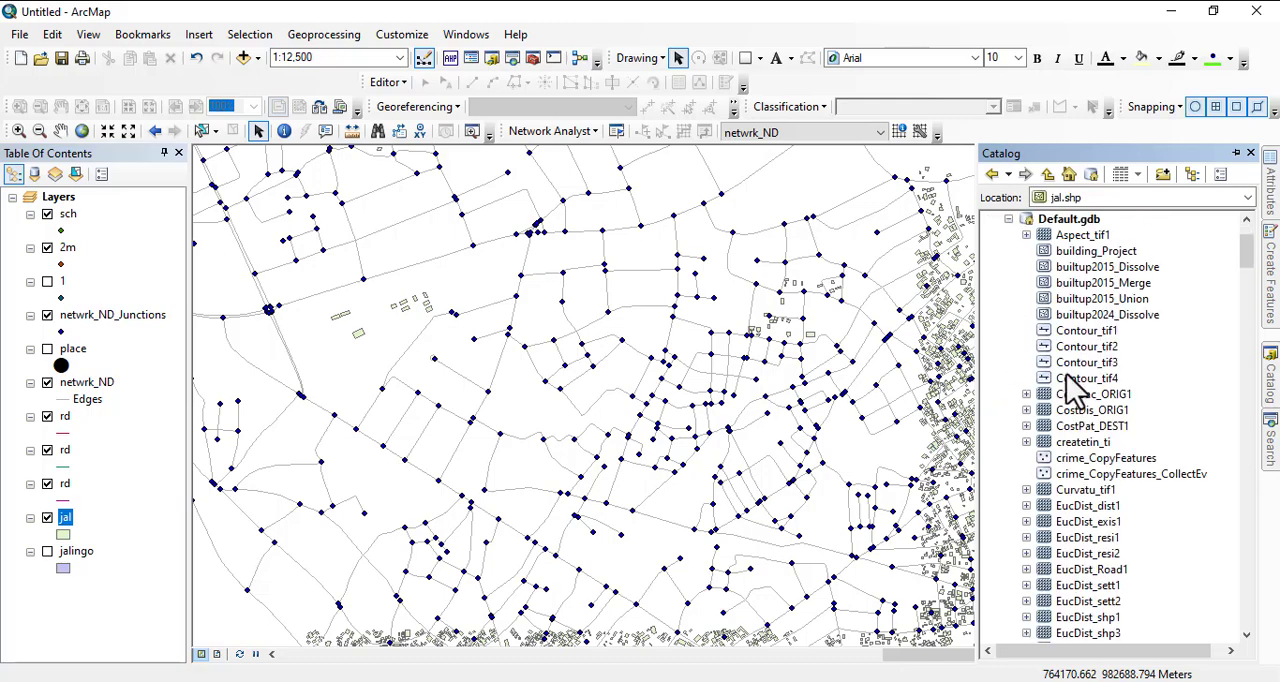
- Add the jal_FeatureToPoint points from Default.gdb to the map and remove the jal polygon layer
scroll(1085, 440, "down", 8)
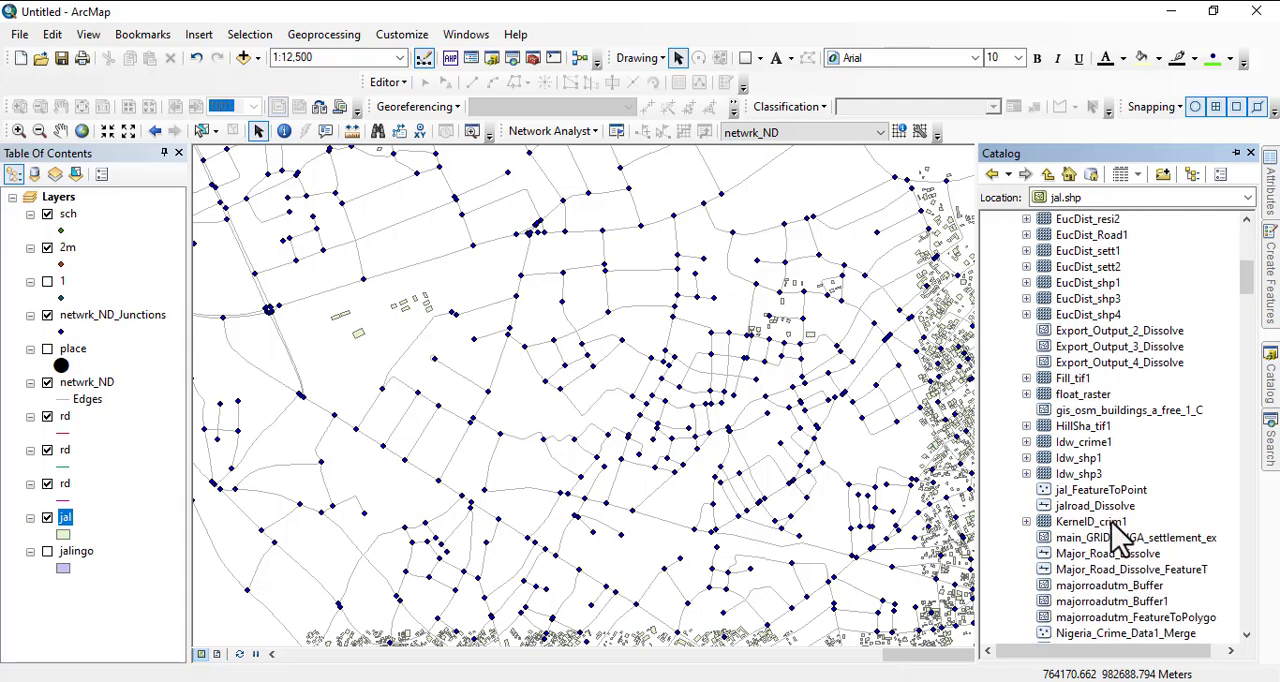
scroll(1153, 540, "down", 18)
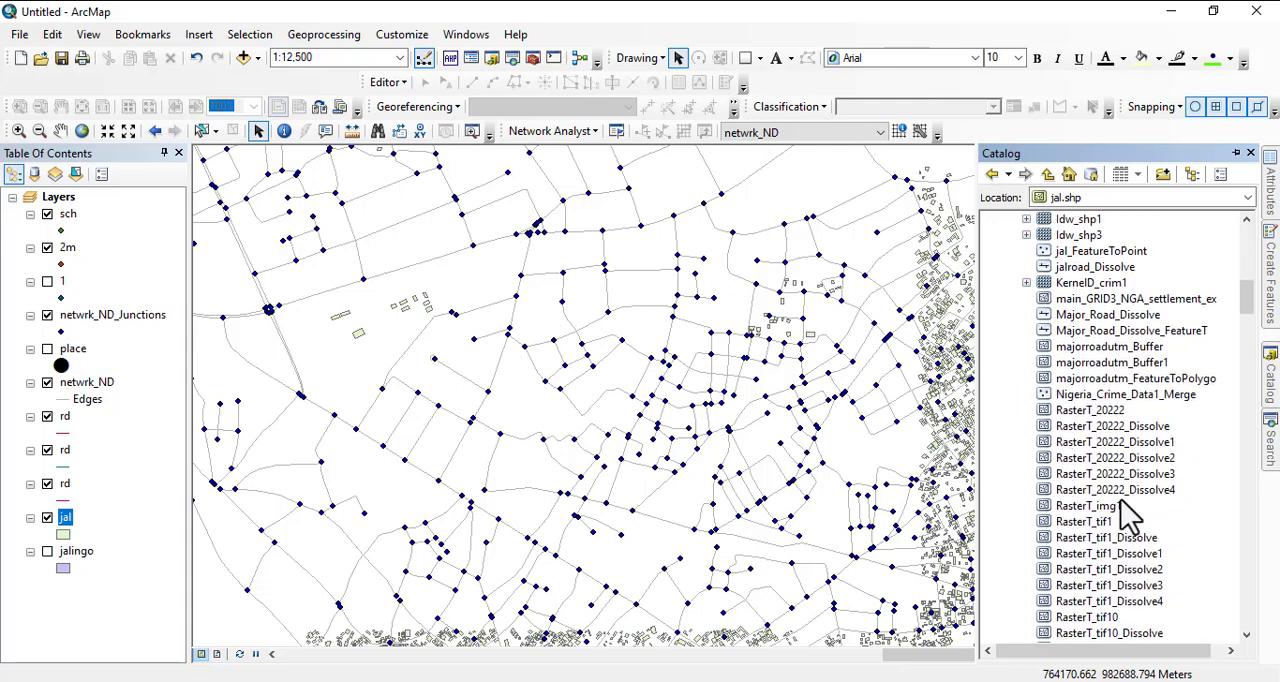
scroll(1108, 530, "down", 13)
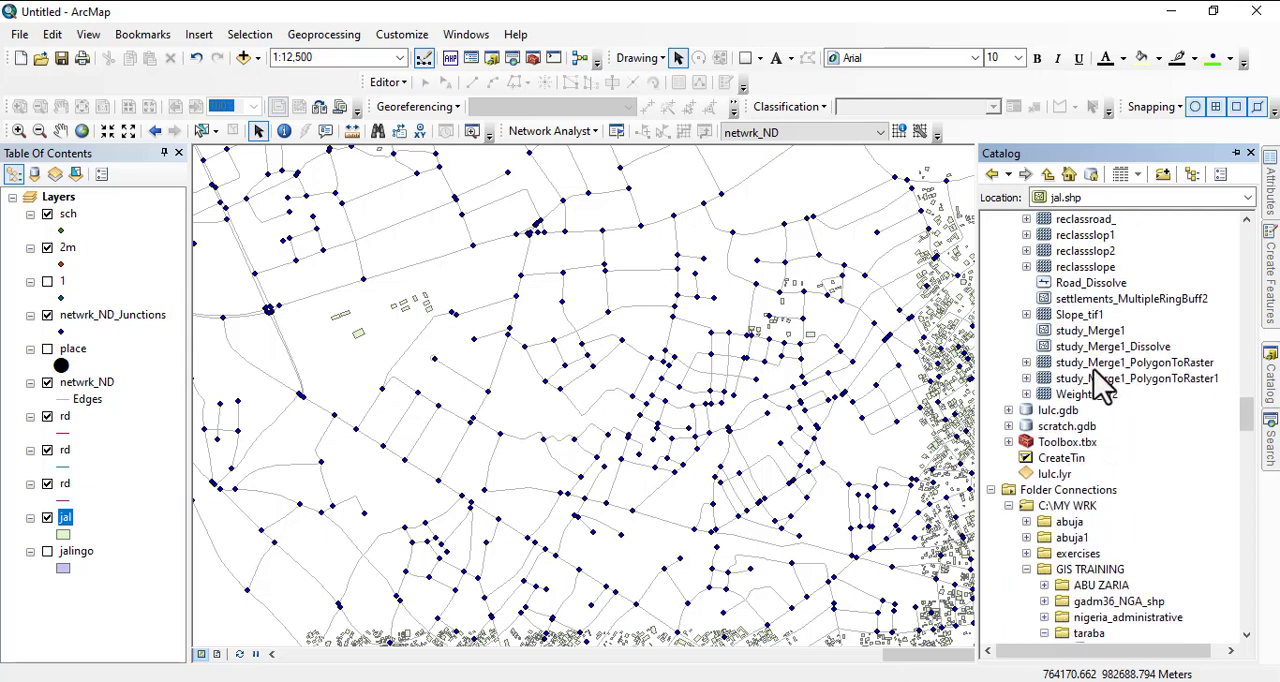
scroll(1100, 385, "up", 3)
scroll(1095, 408, "up", 15)
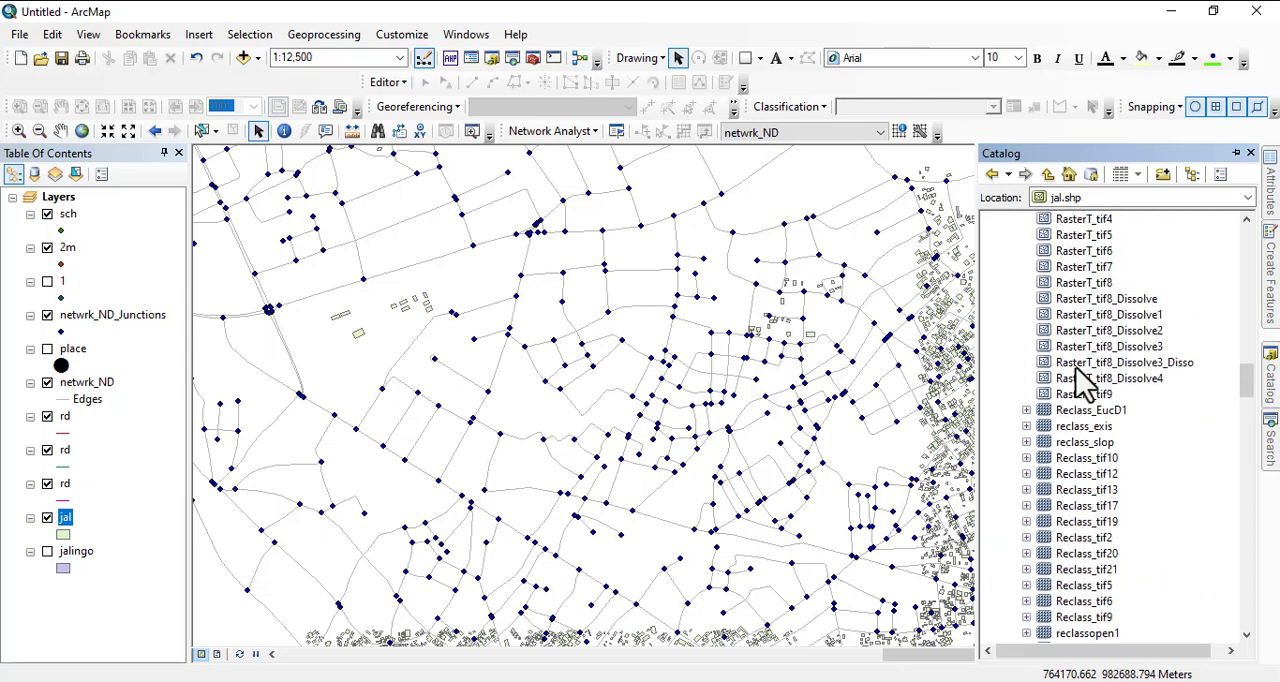
scroll(1080, 412, "up", 15)
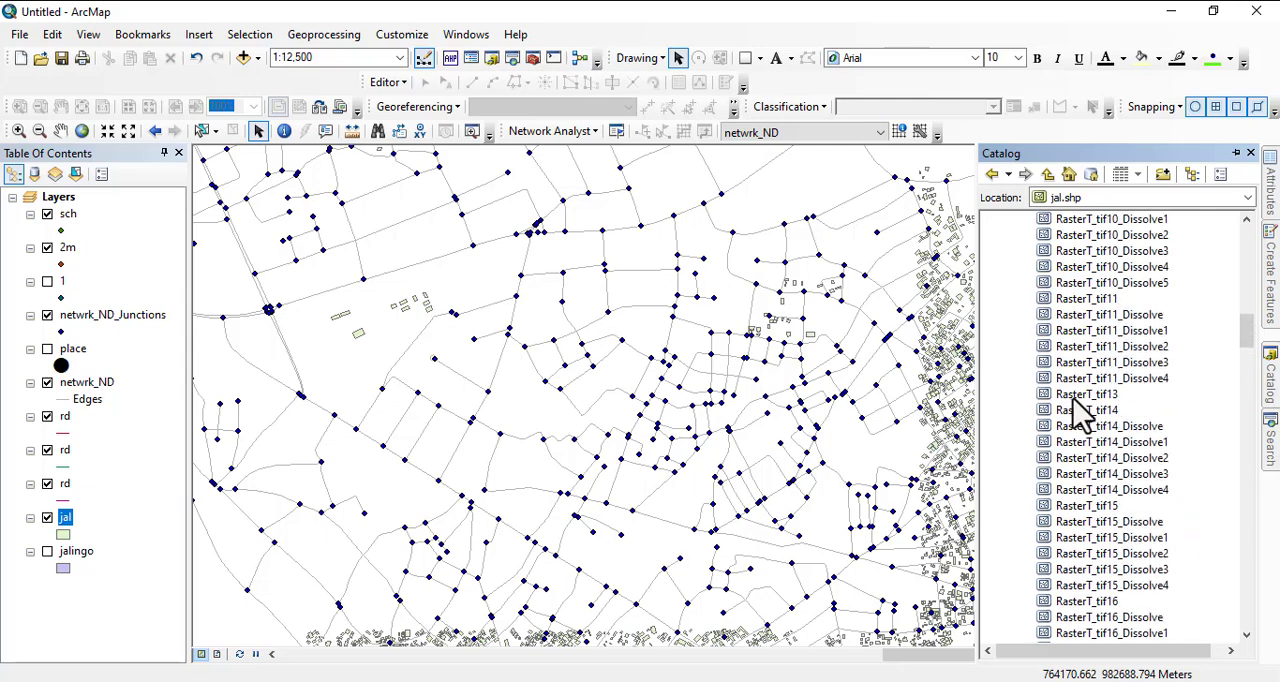
scroll(1080, 410, "up", 3)
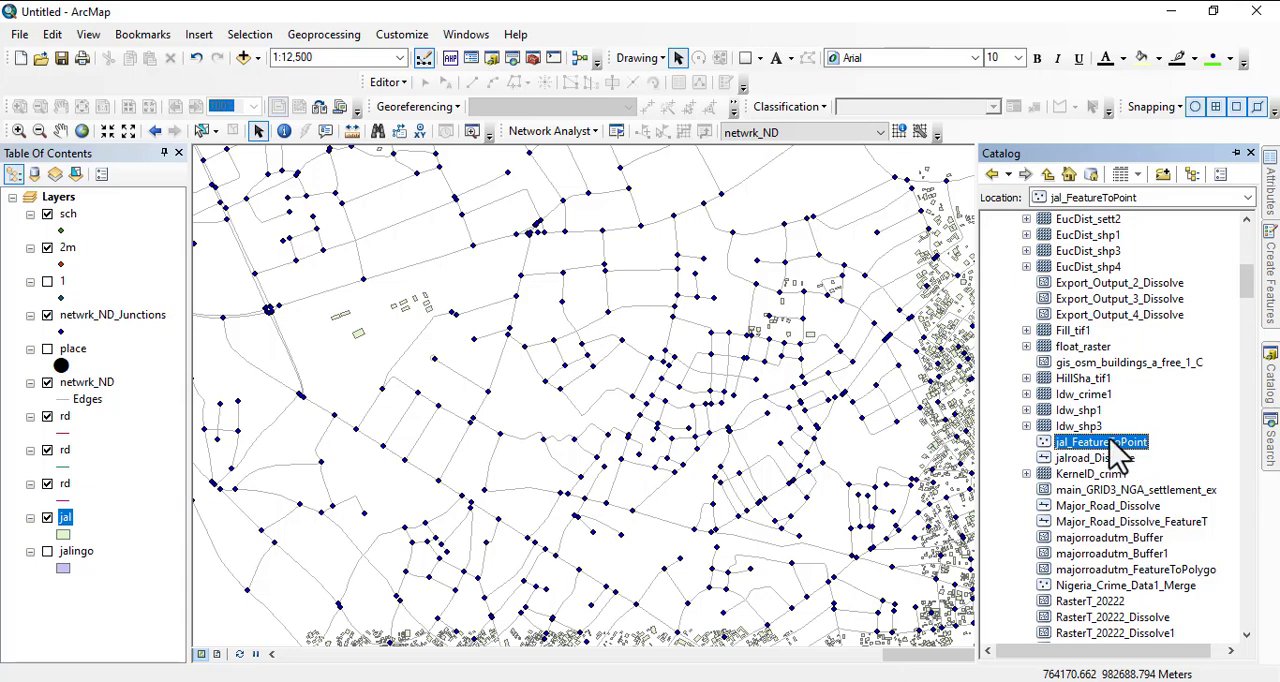
left_click_drag(1101, 442, 749, 414)
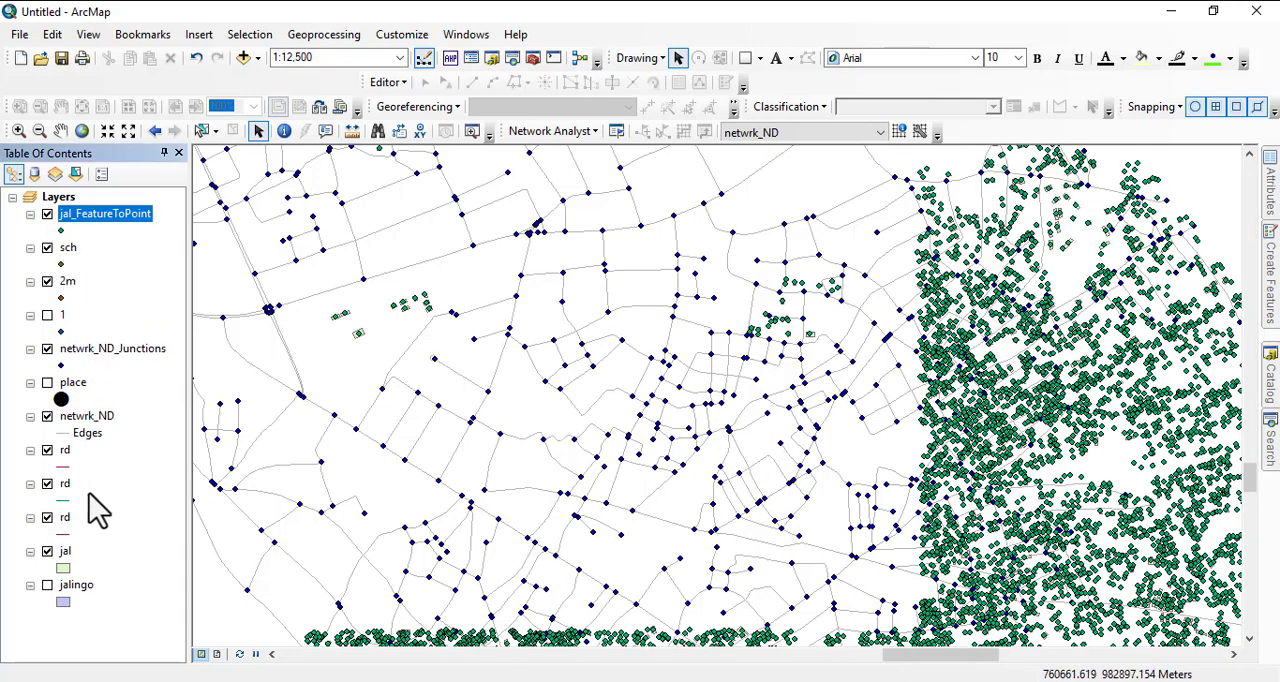
right_click(63, 552)
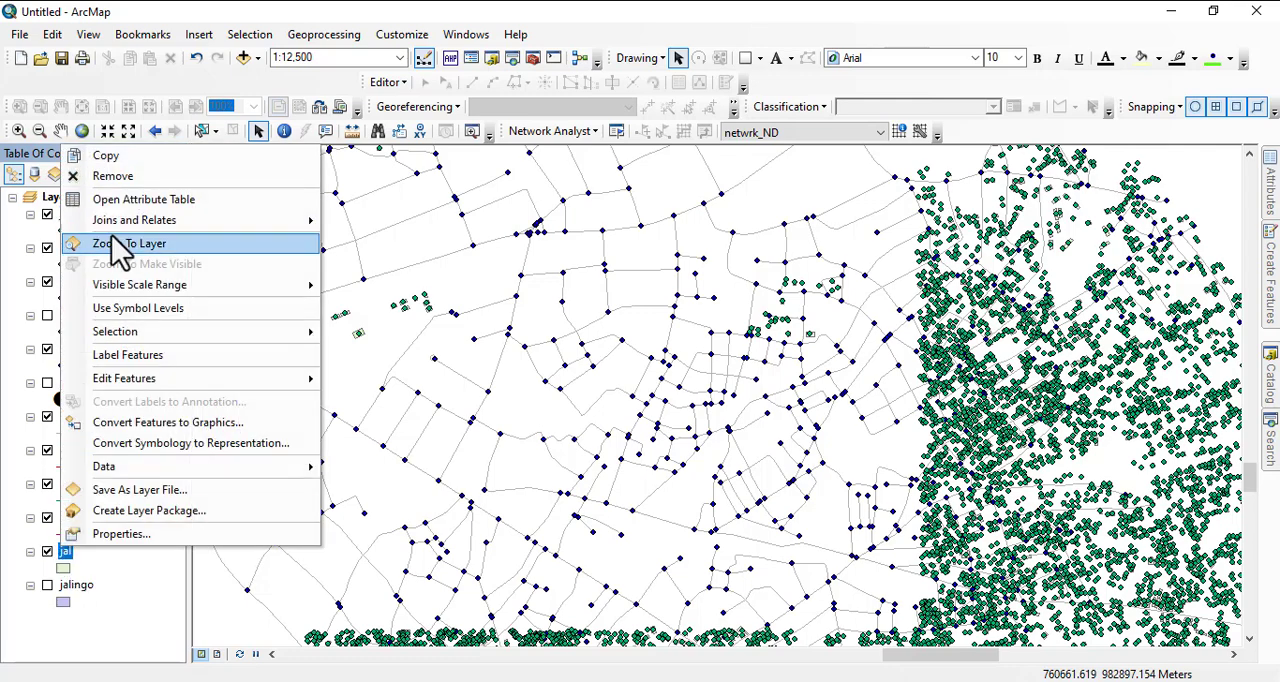
left_click(95, 178)
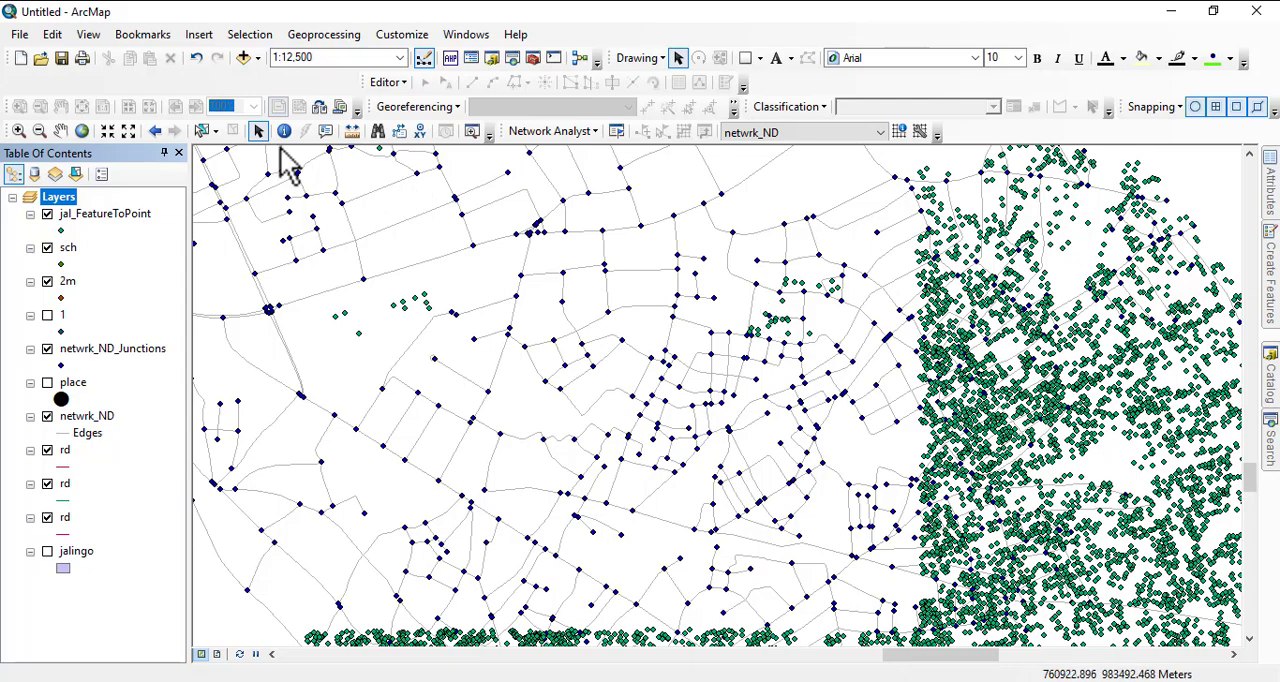
- Select a single jal_FeatureToPoint building point beside a road in the dense eastern part of the network
left_click(215, 131)
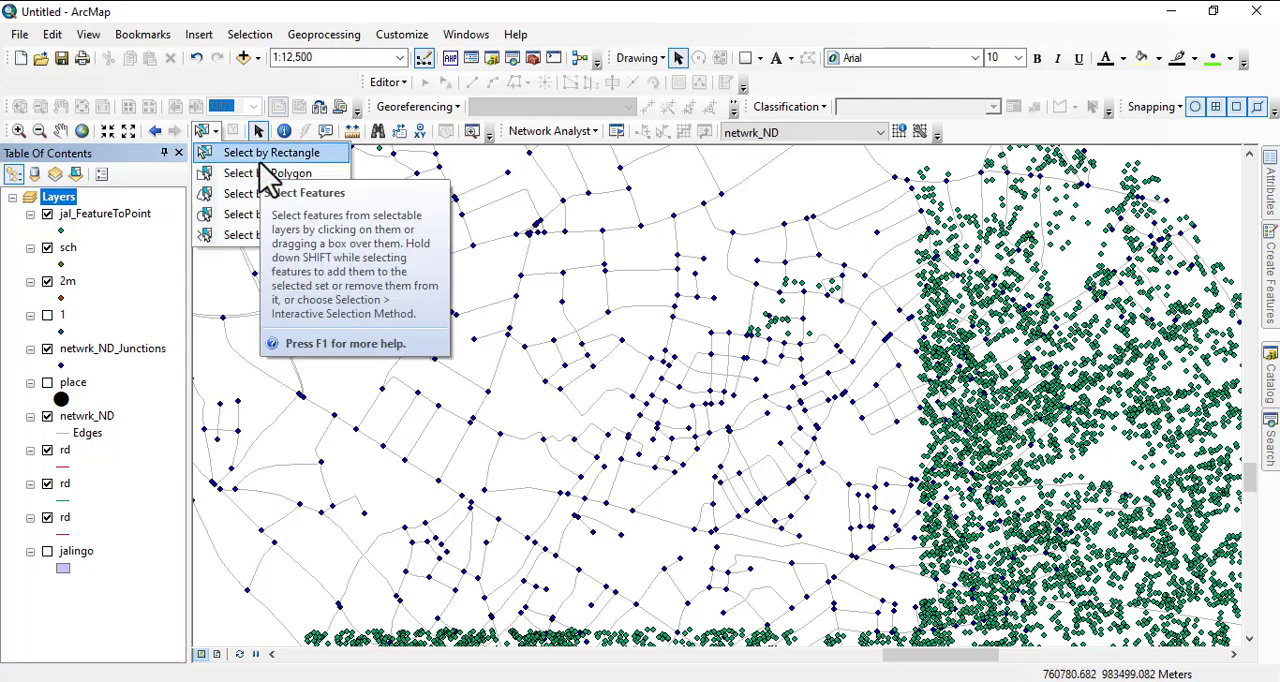
left_click(262, 156)
scroll(790, 390, "up", 4)
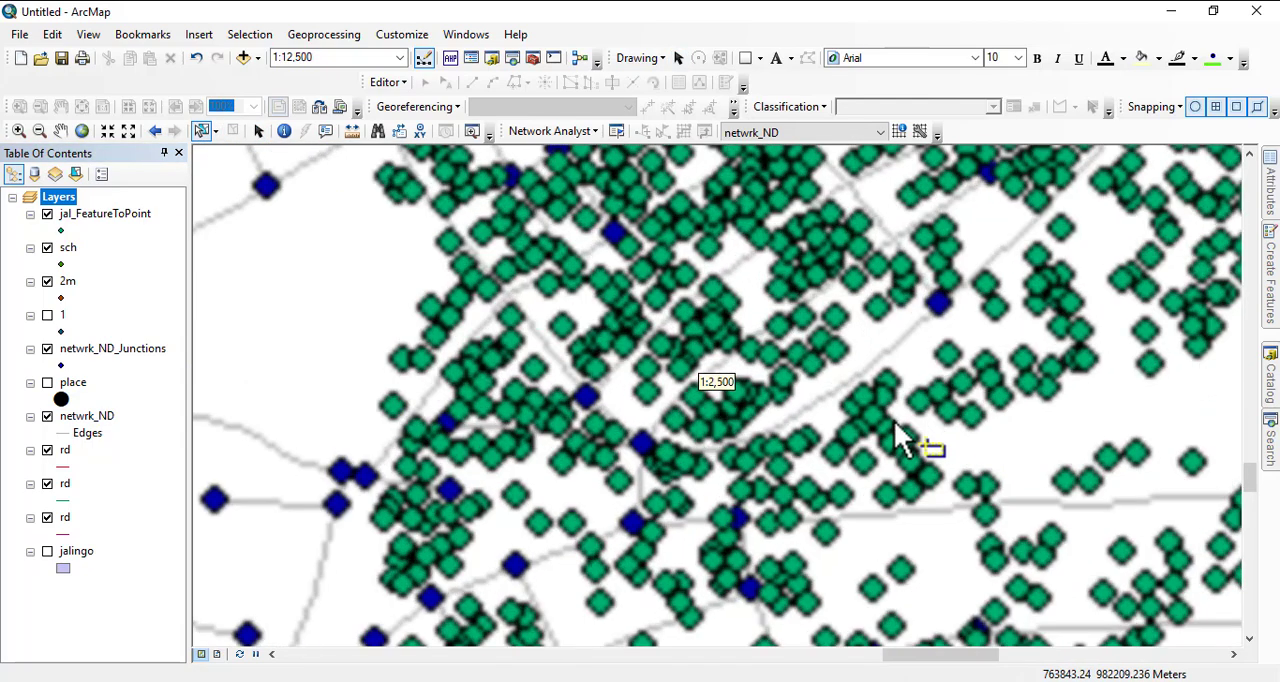
scroll(790, 380, "up", 2)
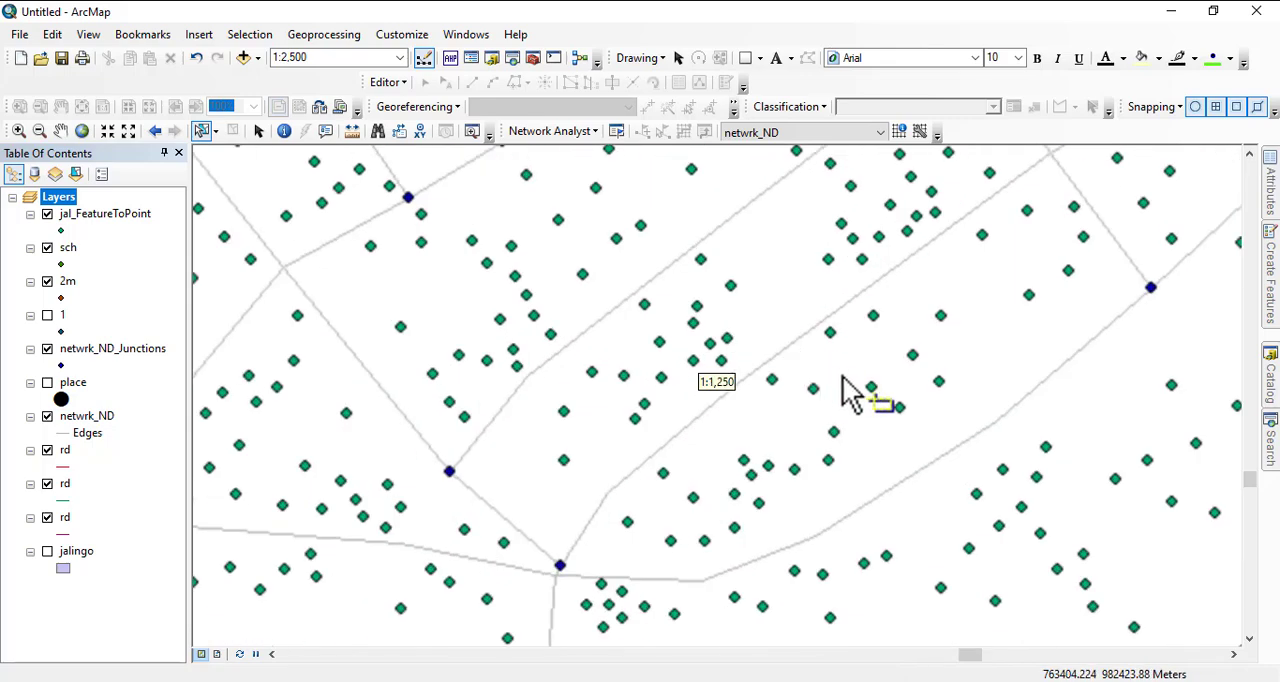
left_click(775, 383)
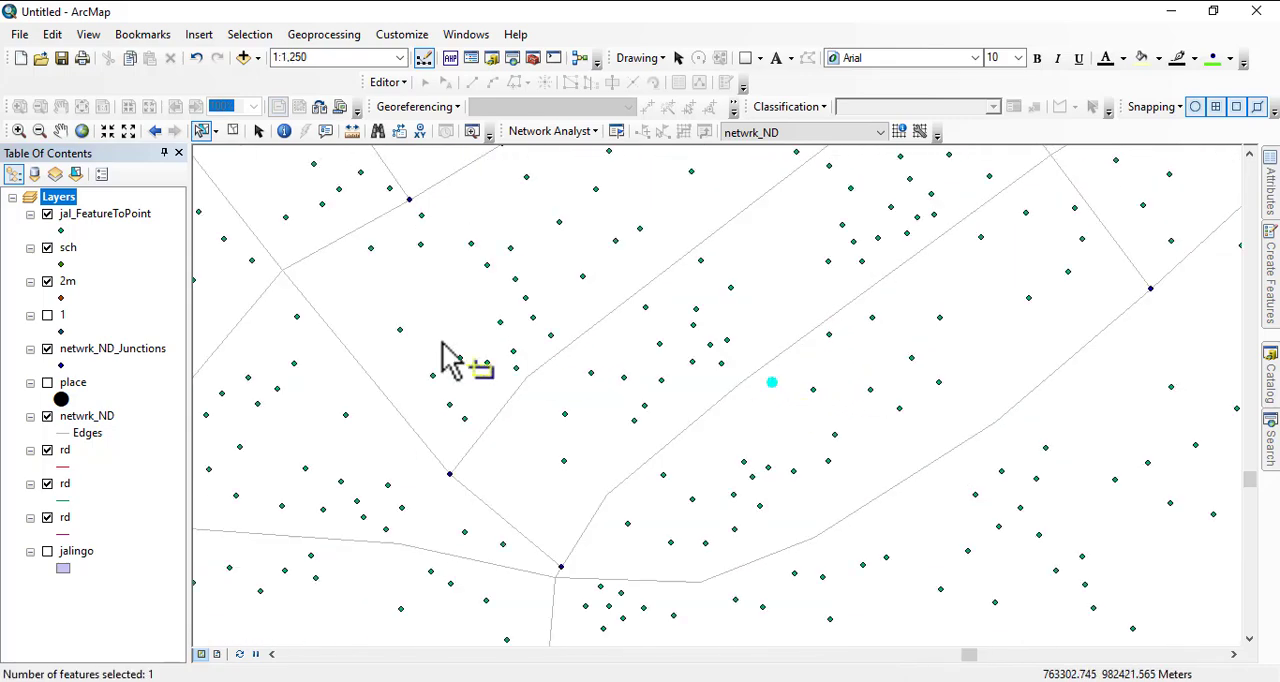
- Export the selected building point to the netwrk ana folder as shapefile hme and add it to the map as a layer
right_click(106, 214)
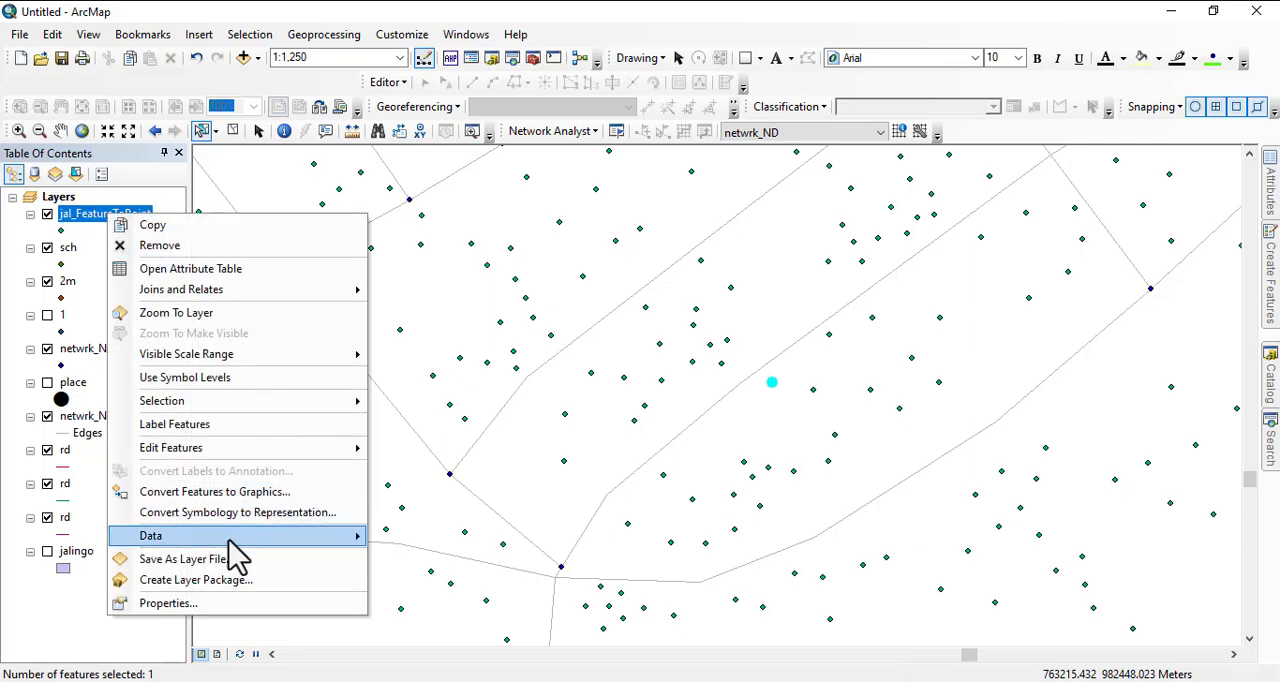
mouse_move(240, 537)
left_click(478, 566)
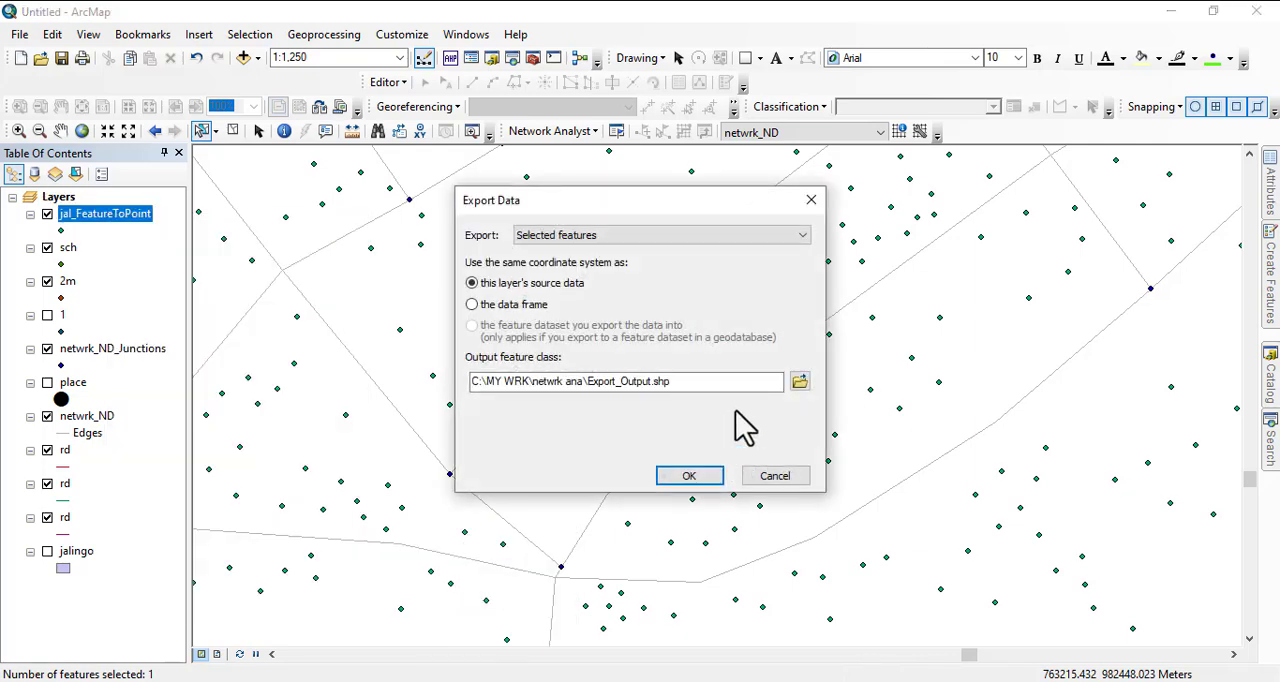
left_click(803, 383)
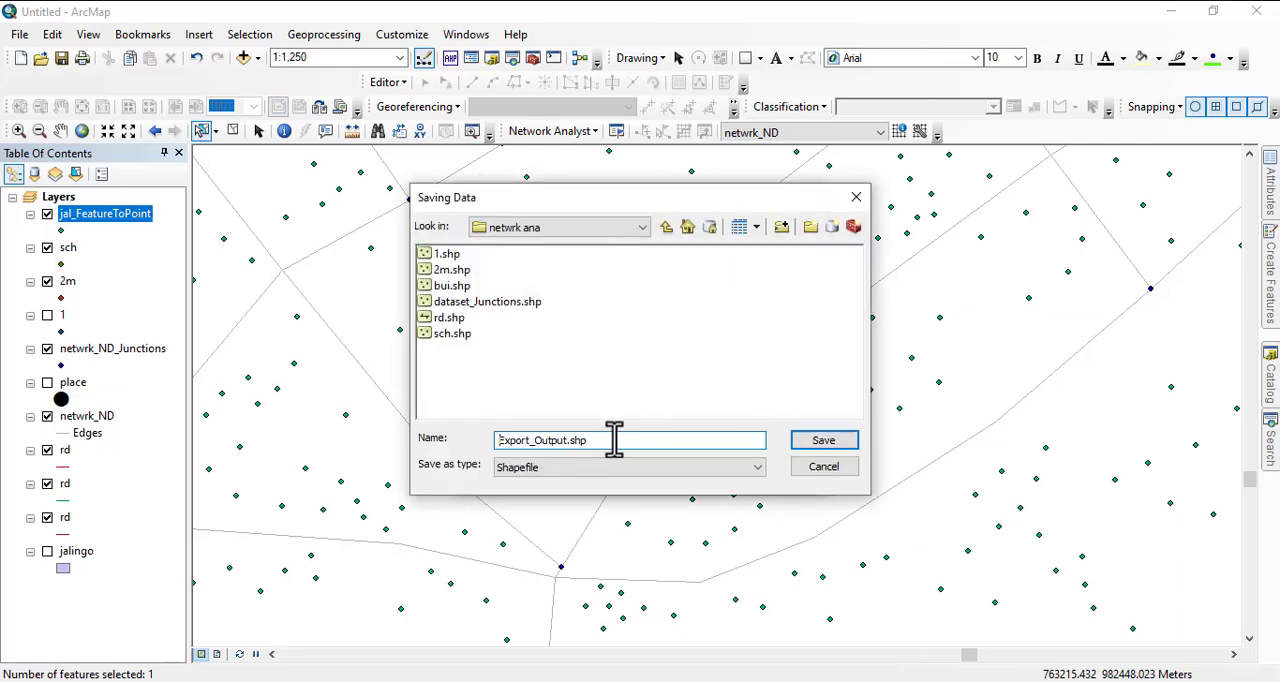
left_click_drag(614, 438, 444, 436)
type("hme")
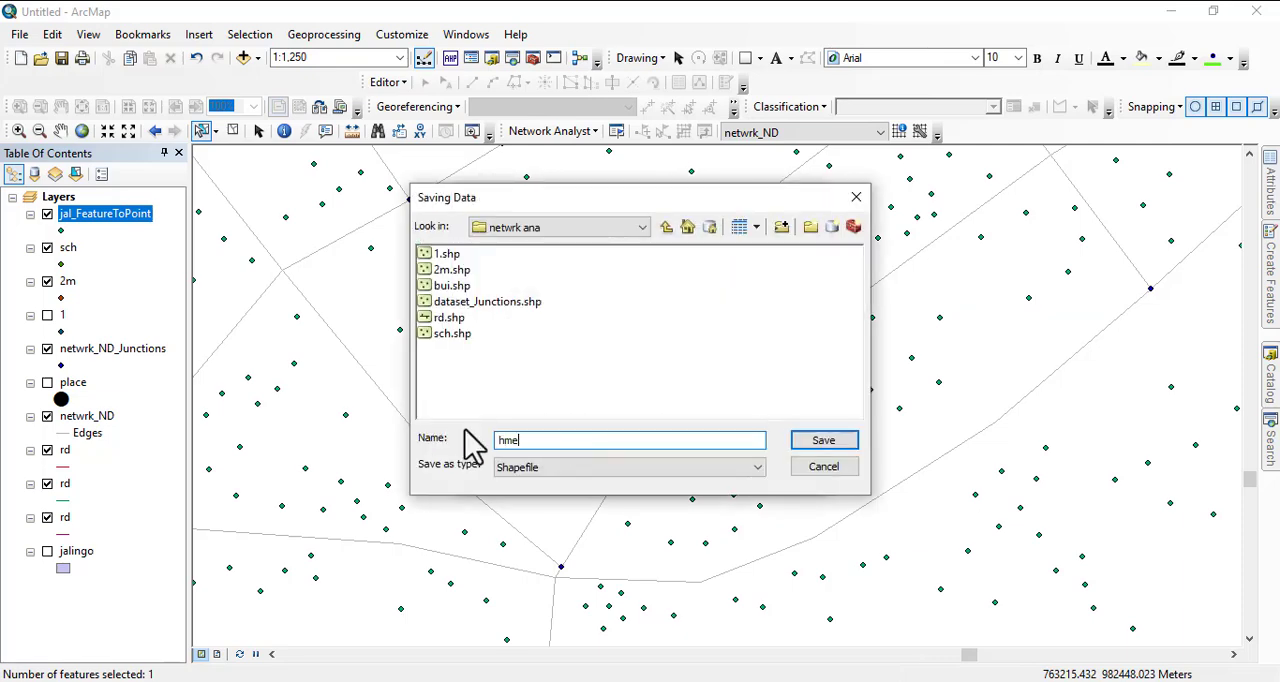
key("Return")
left_click(689, 476)
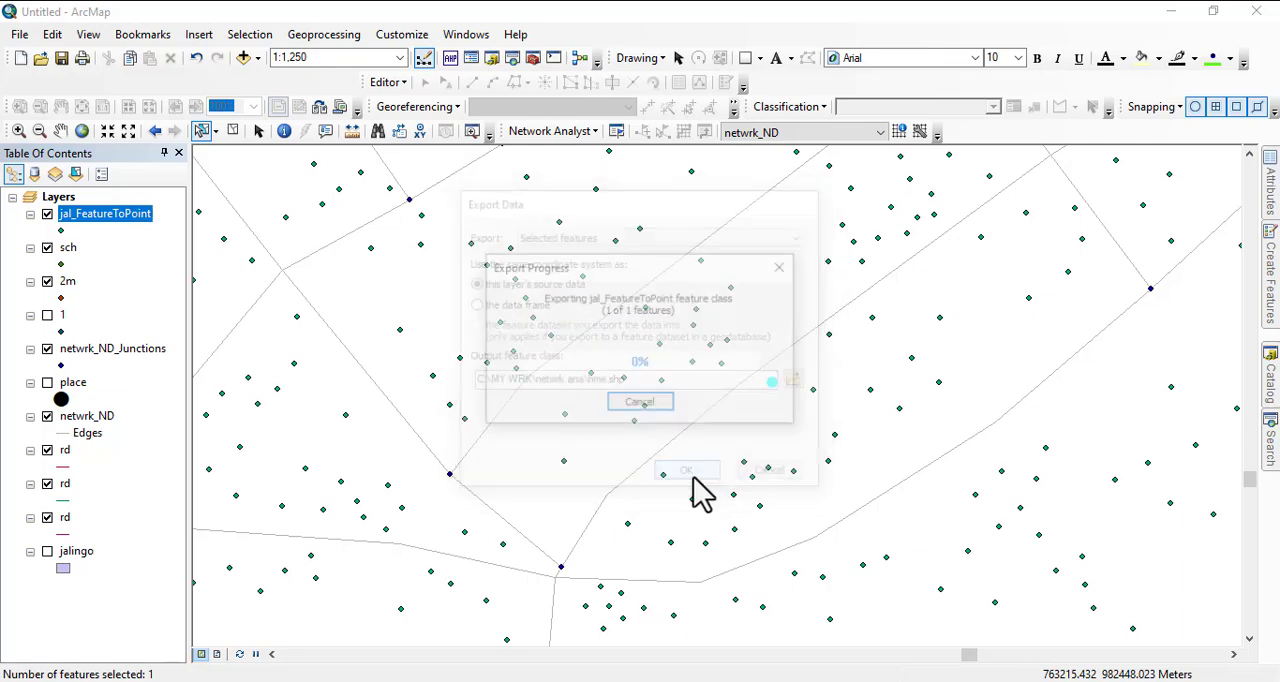
left_click(706, 420)
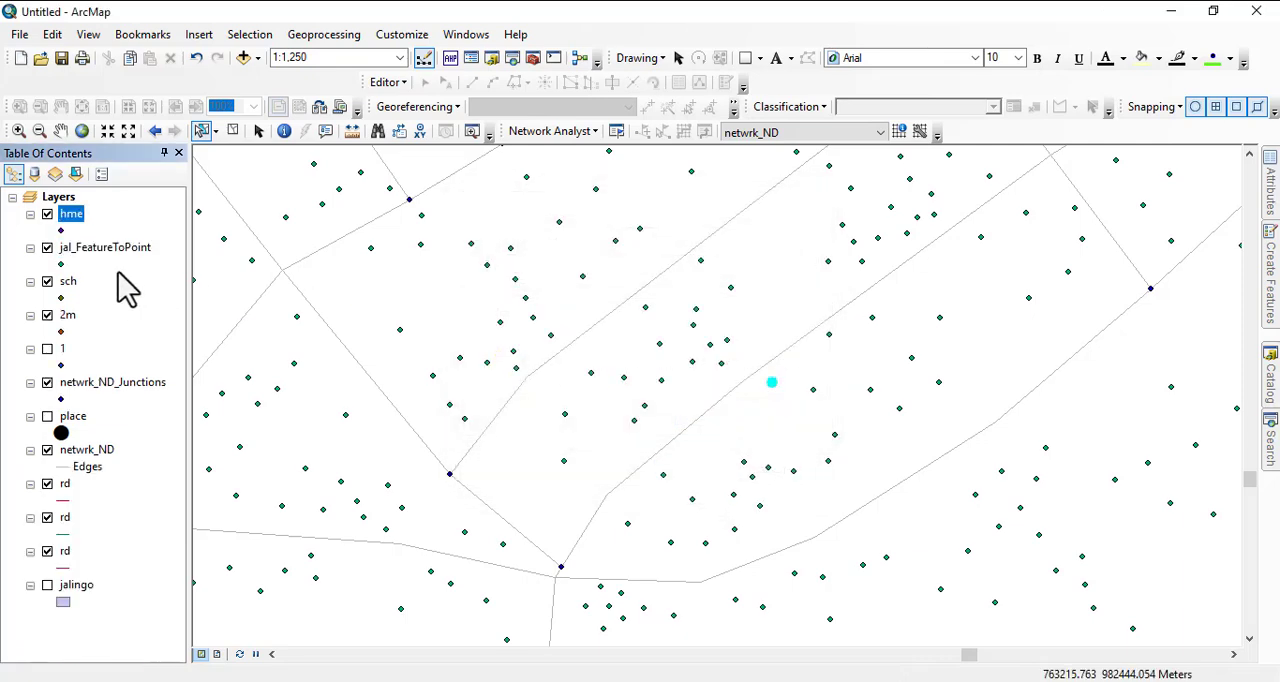
- Remove the full jal_FeatureToPoint layer from the map
right_click(150, 246)
left_click(172, 276)
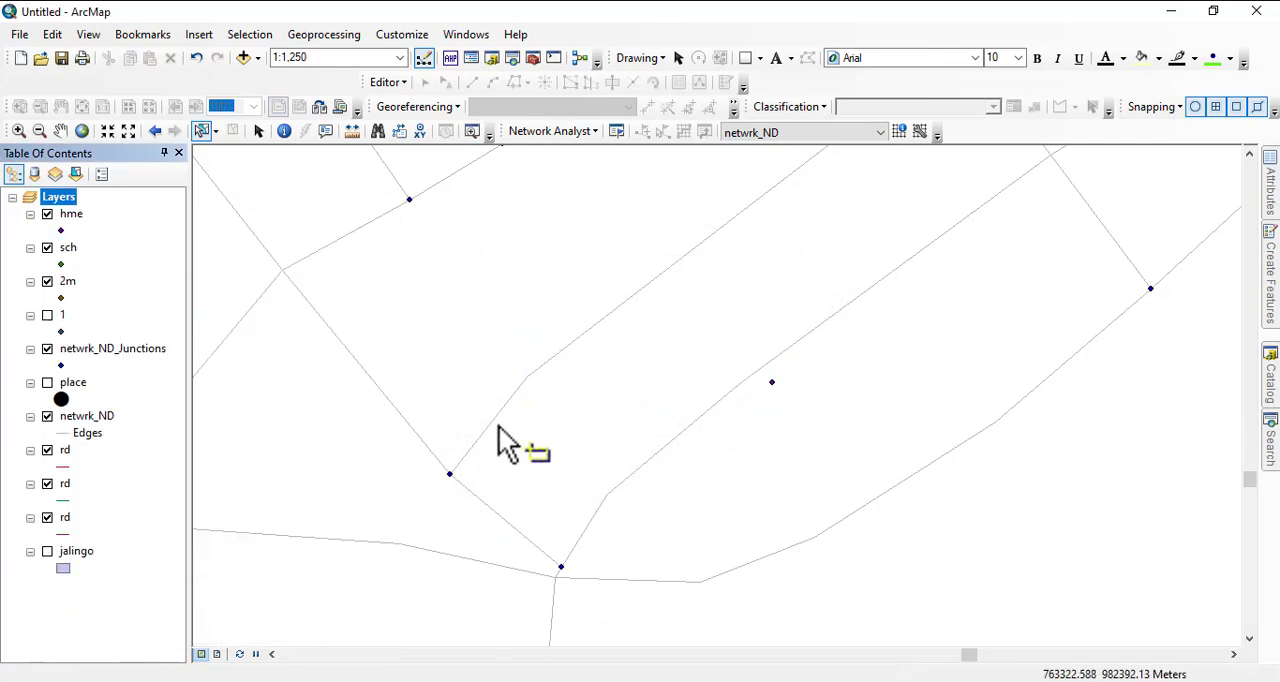
scroll(506, 443, "up", 5)
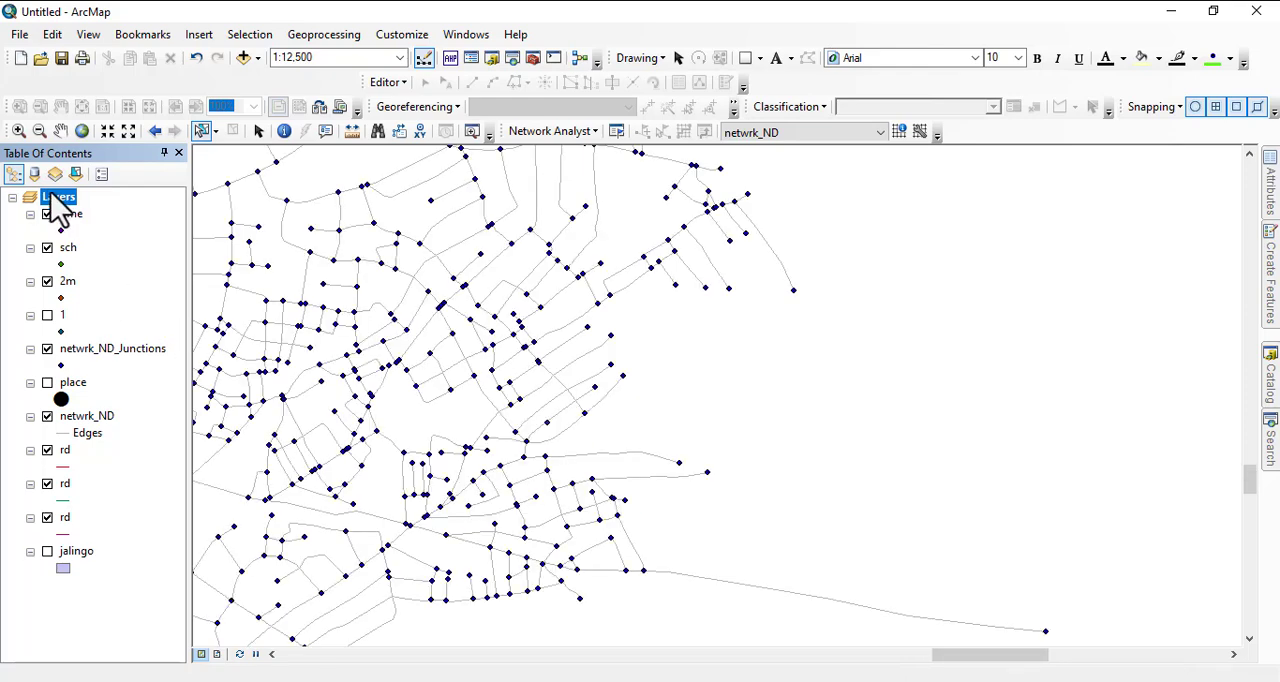
- Search all styles for "house" and apply the House symbol from 3D Billboards to the hme layer
left_click(61, 263)
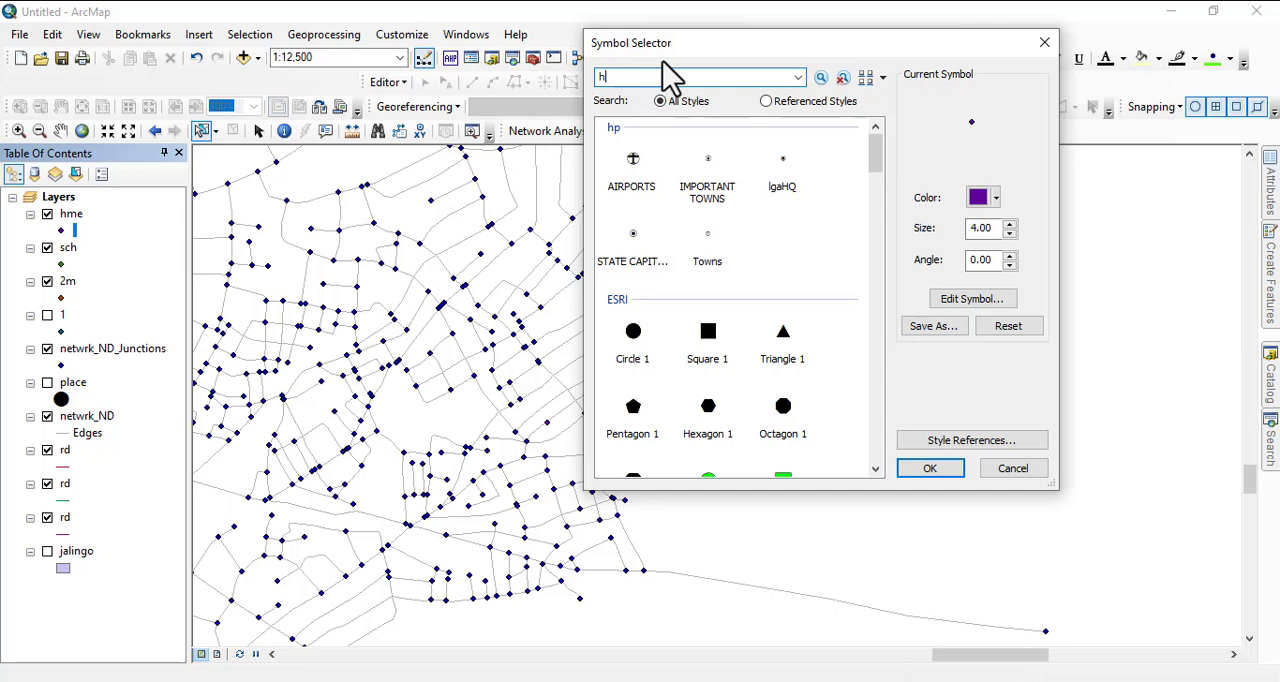
key("Return")
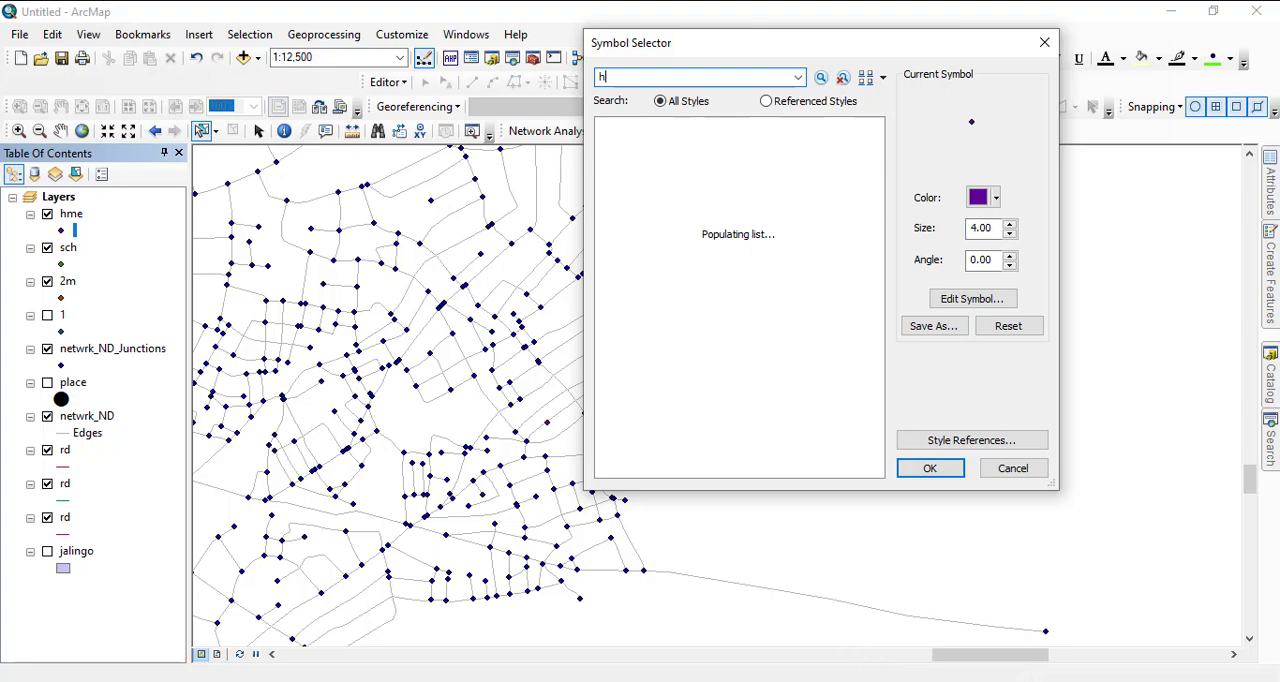
left_click_drag(583, 100, 822, 386)
left_click(633, 80)
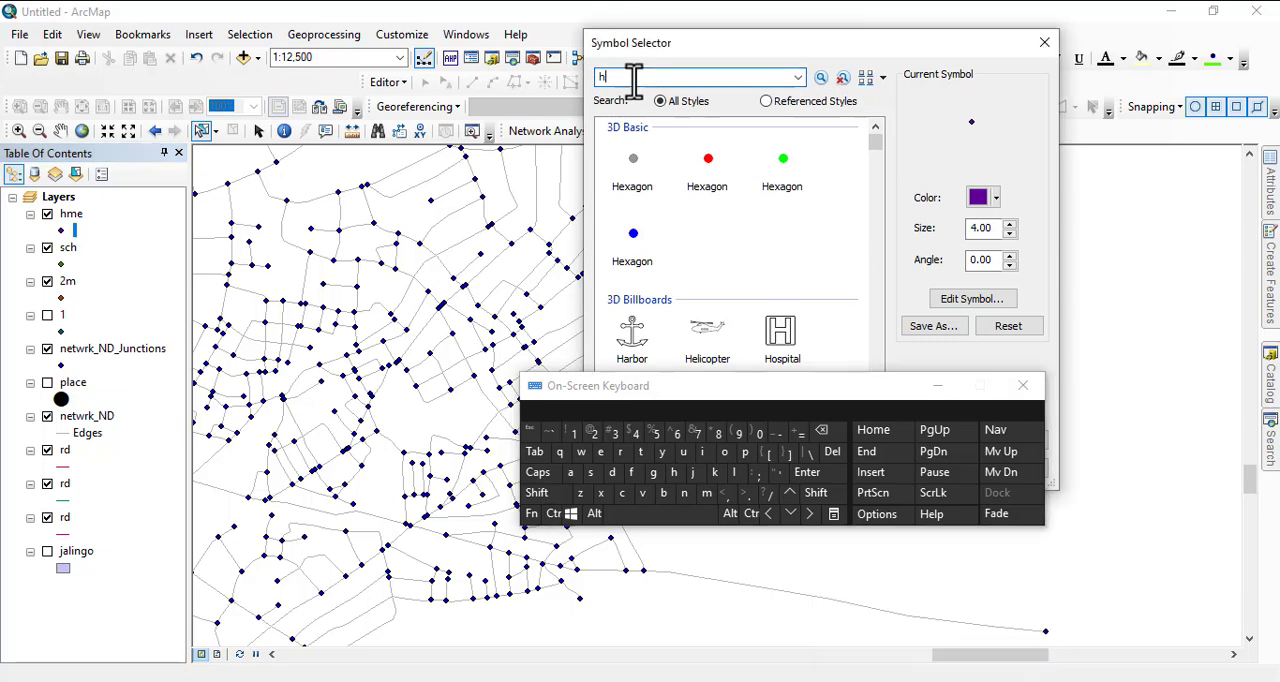
left_click(724, 452)
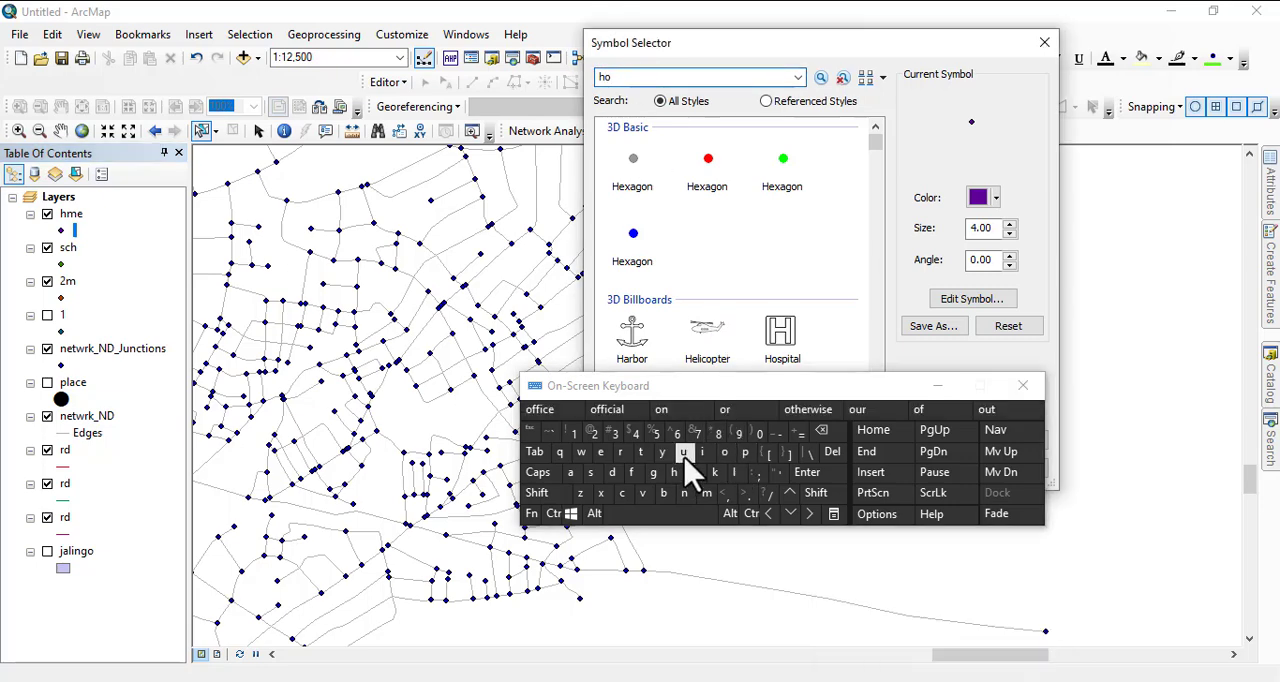
left_click(683, 453)
left_click(590, 472)
left_click(600, 453)
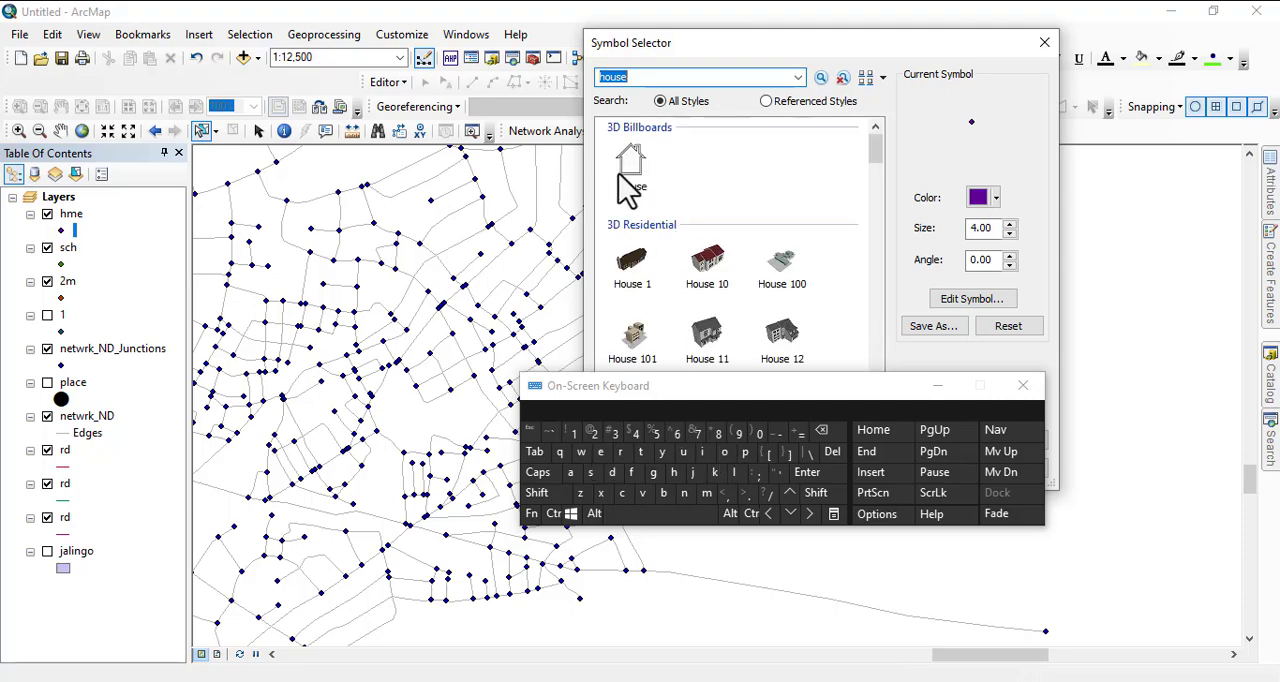
left_click(622, 176)
left_click_drag(848, 390, 950, 610)
left_click(925, 462)
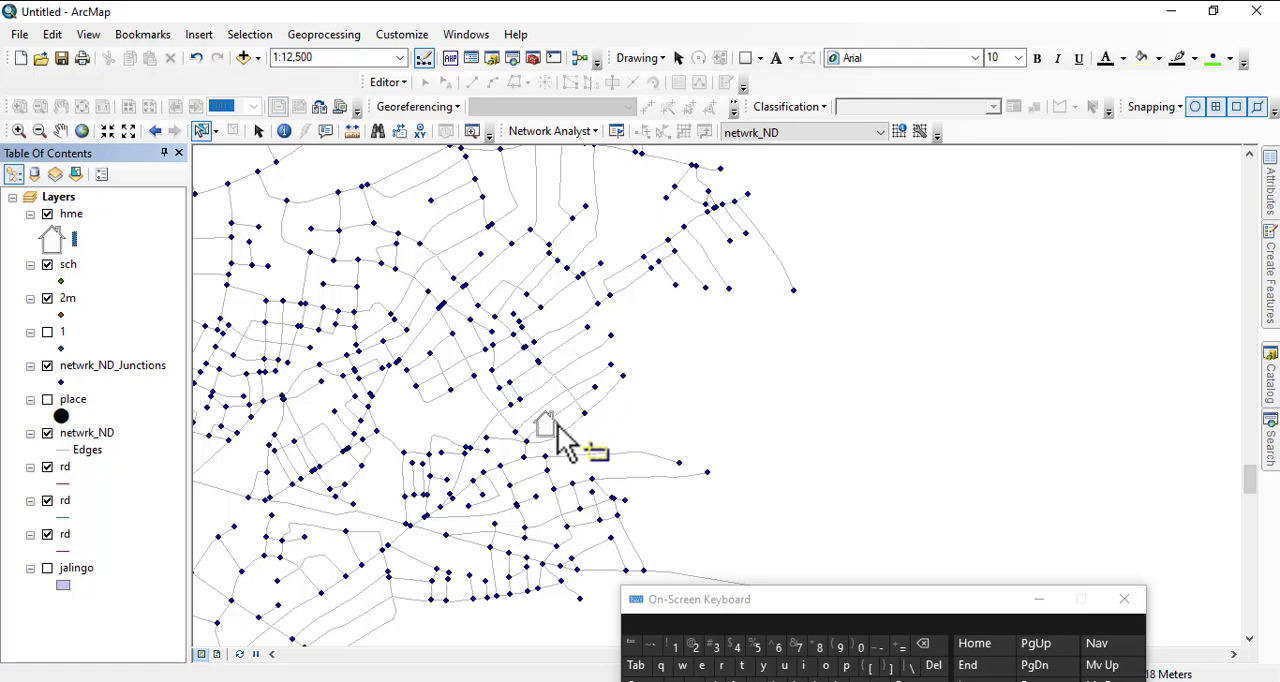
- Search all styles for "sch" and apply the School symbol from ArcGIS_Explorer to the sch layer
left_click_drag(551, 443, 1146, 444)
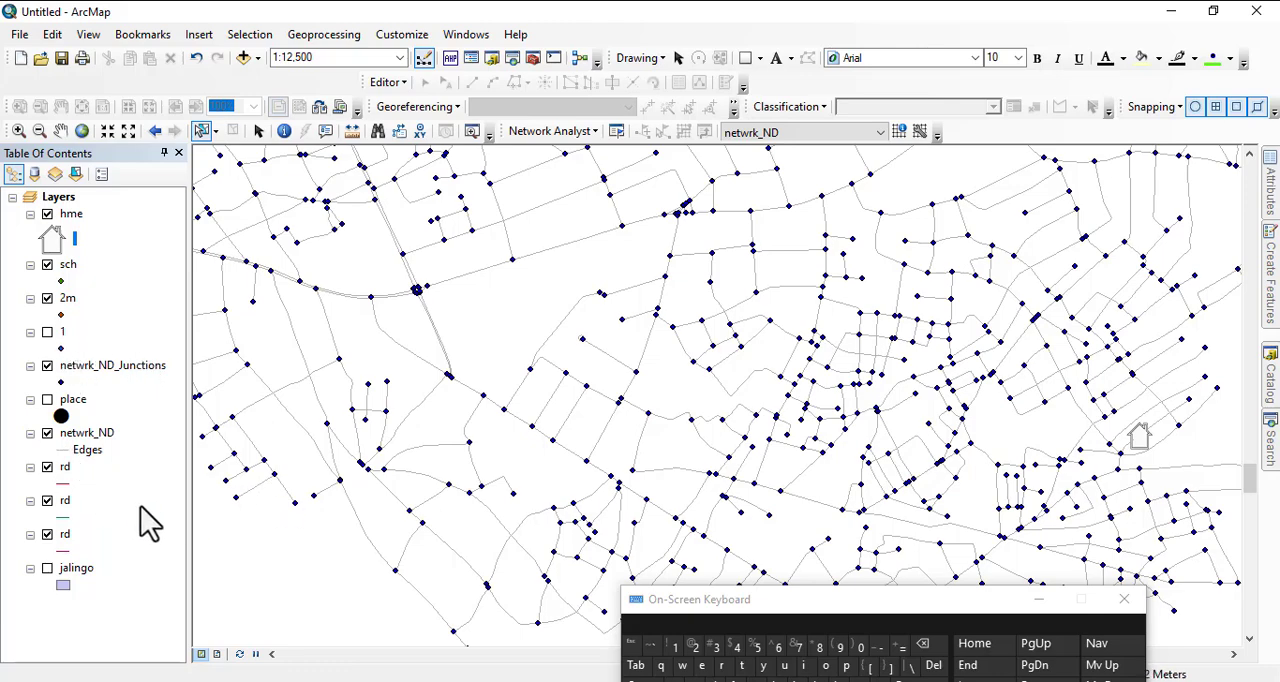
left_click(64, 281)
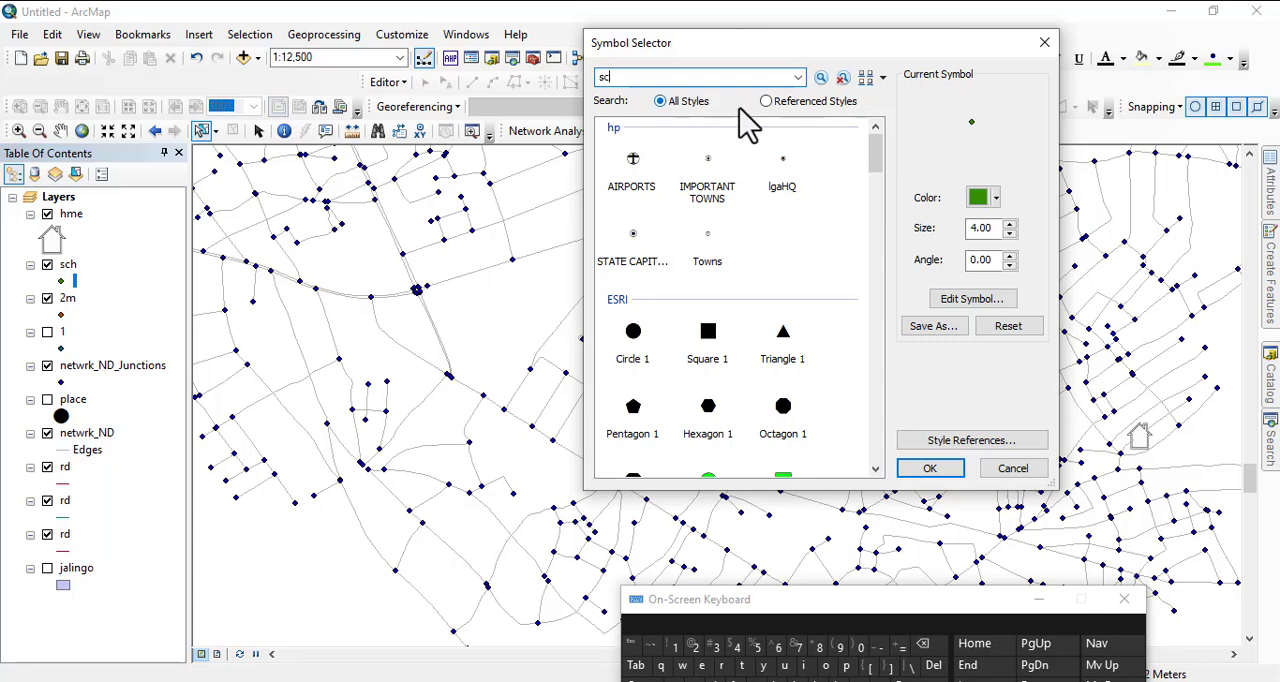
type("sch")
key("Return")
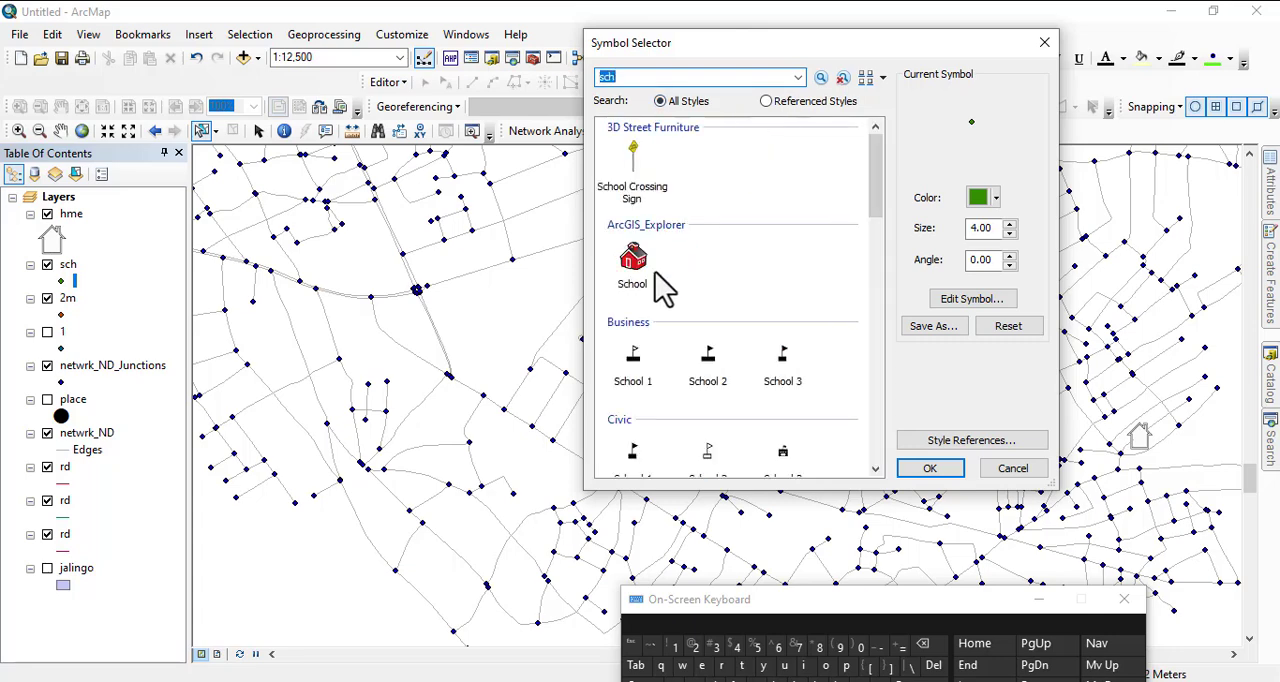
left_click(633, 268)
left_click(930, 468)
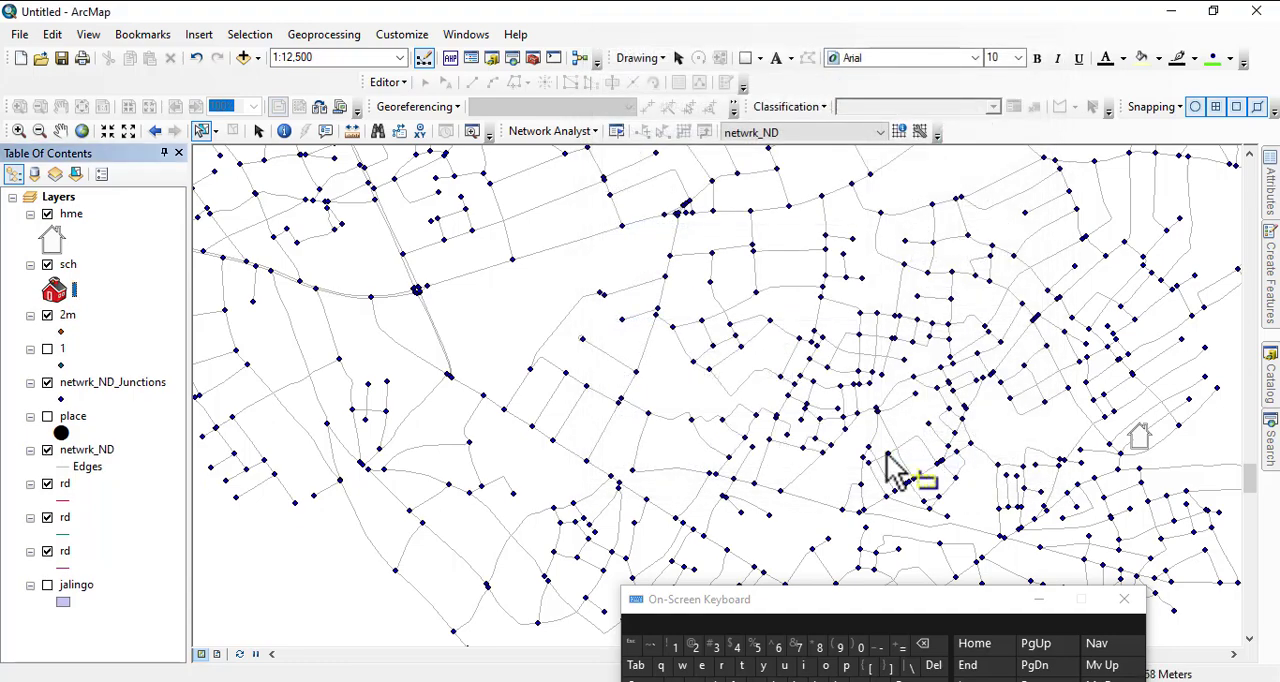
- Search all styles for "market" and apply the Market symbol from 3D Buildings to the 2m layer
left_click(60, 333)
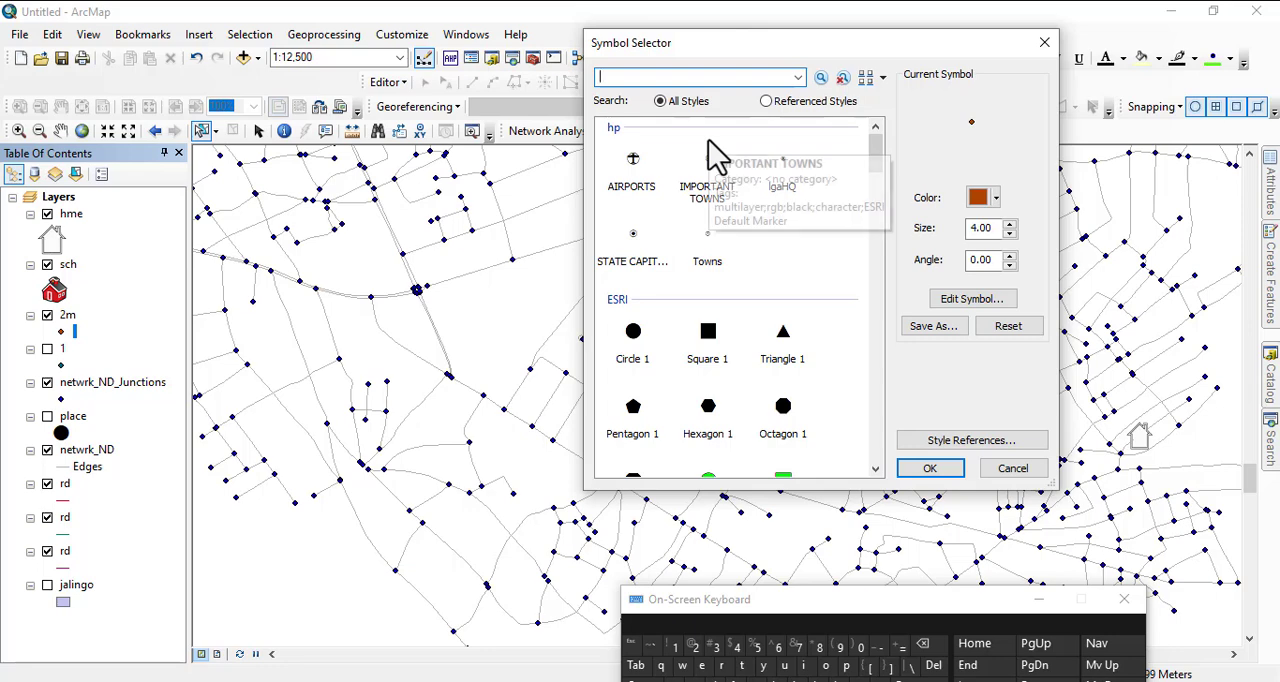
type("market")
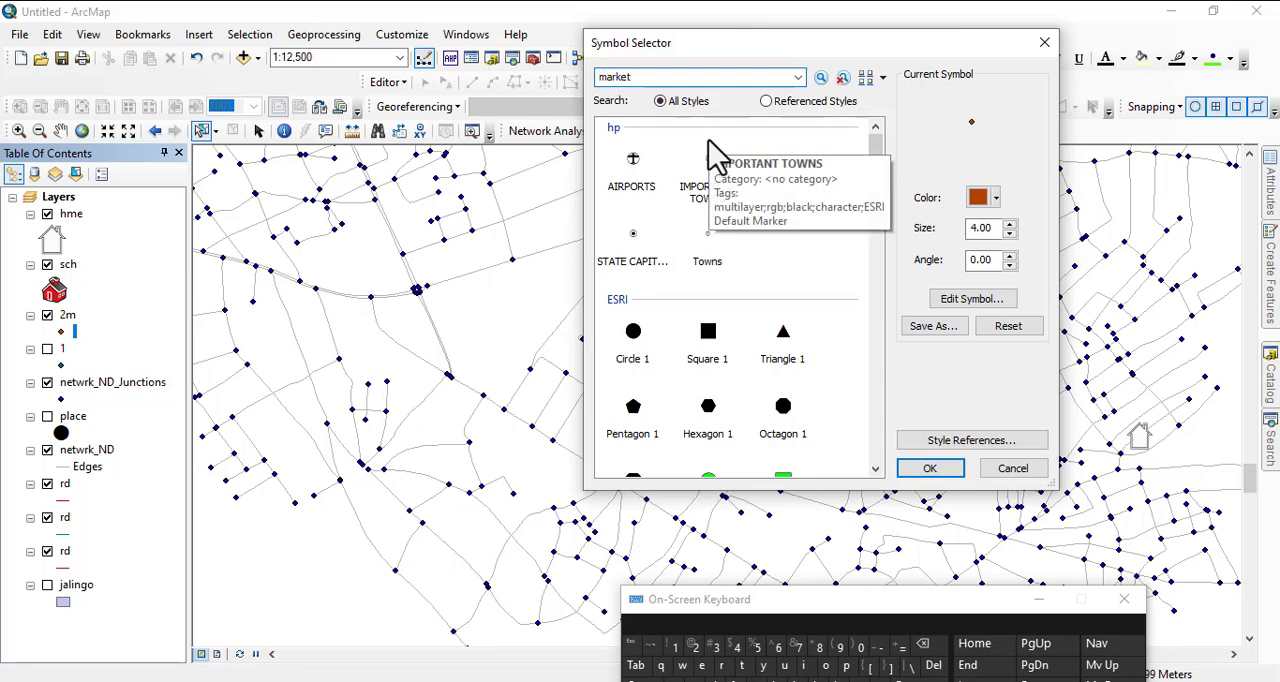
key("Return")
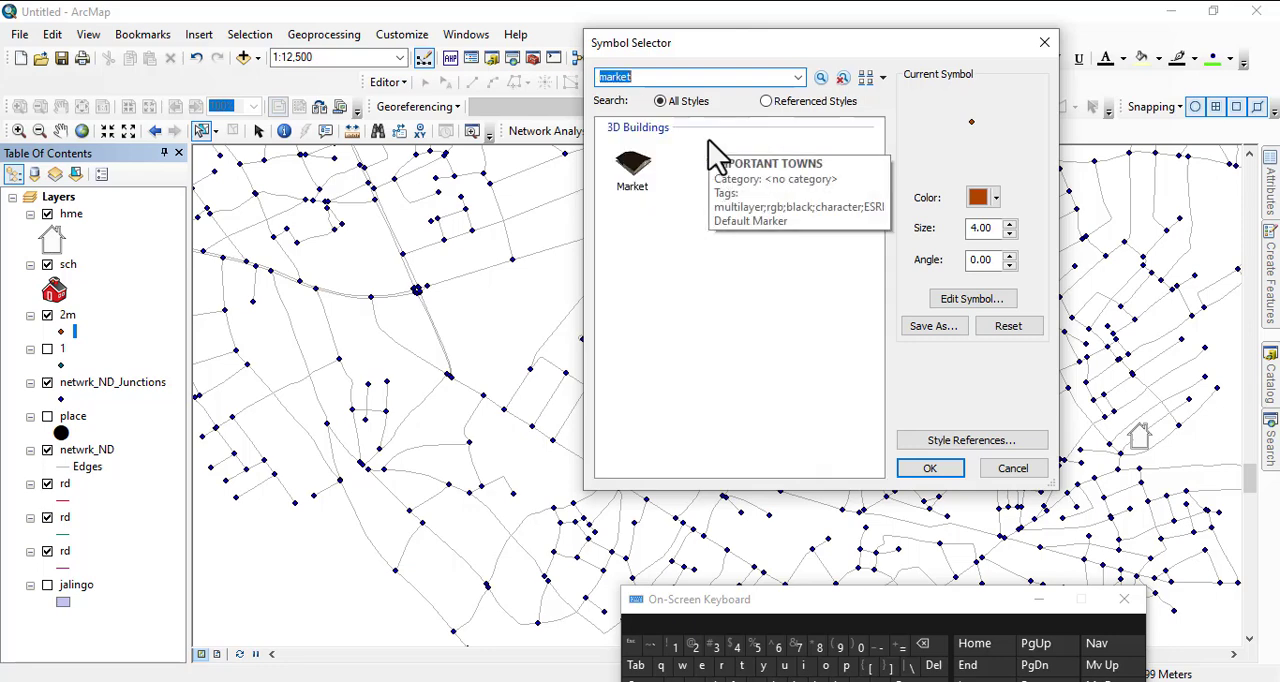
left_click(632, 165)
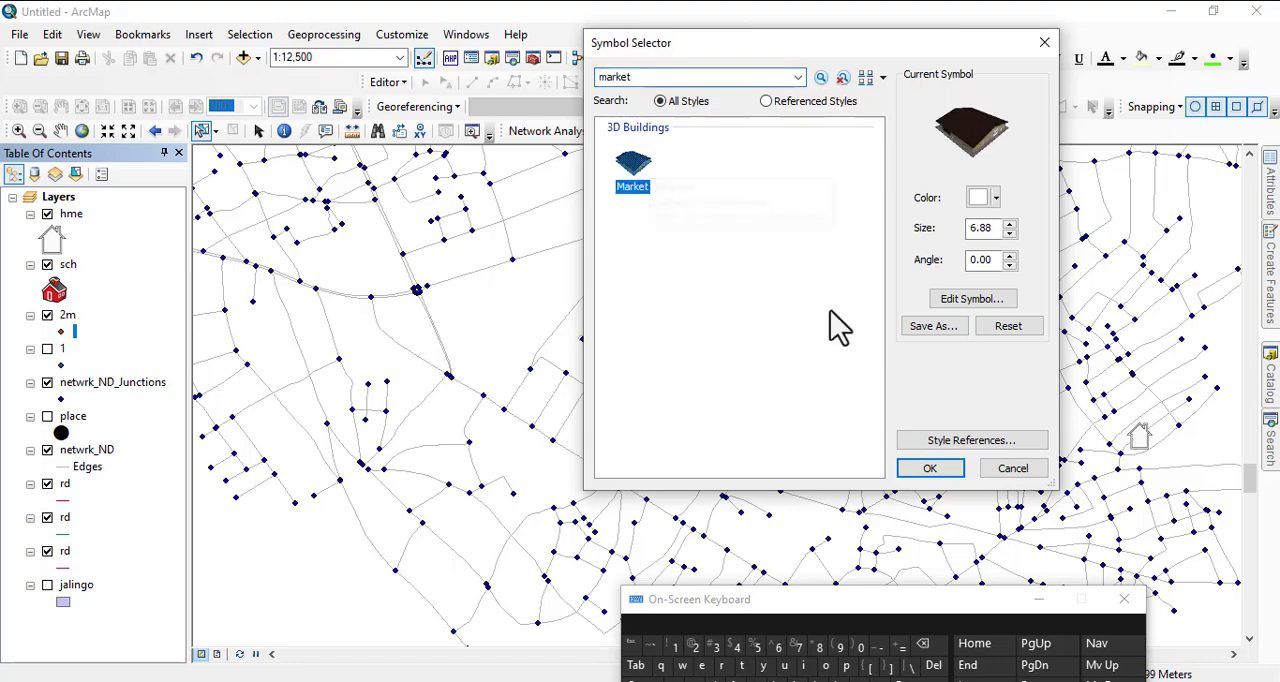
left_click(937, 472)
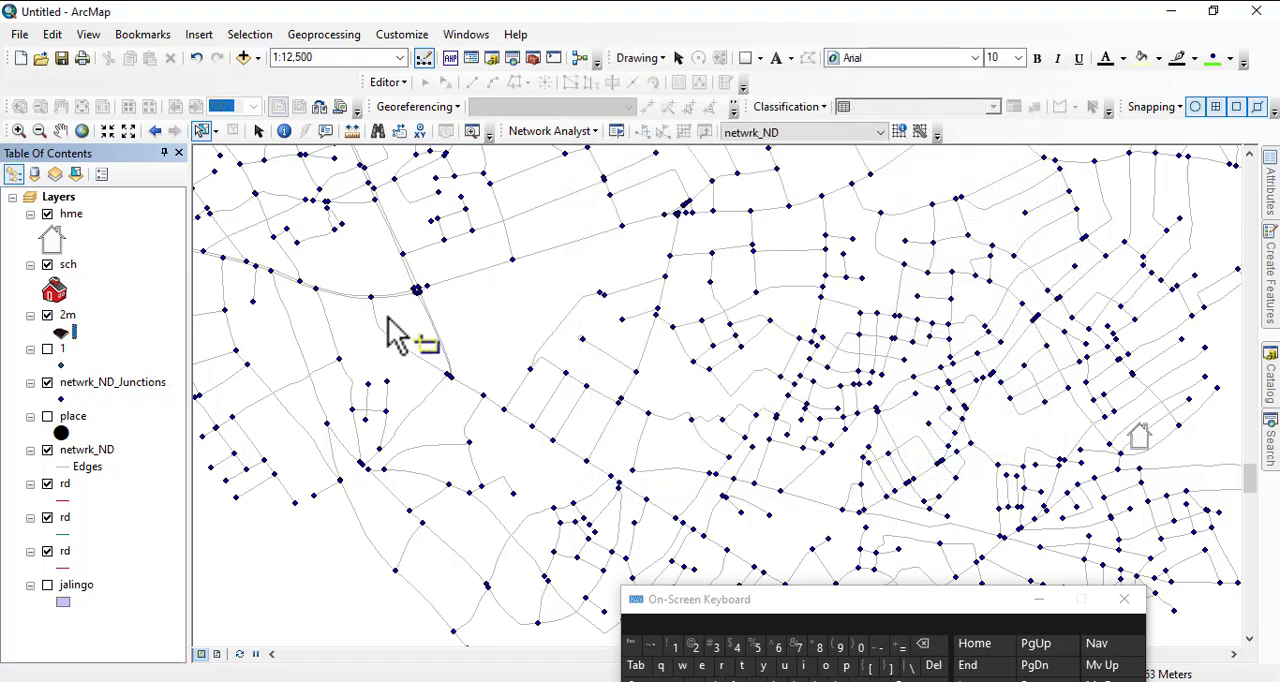
- Make layer 1 visible, search all styles for "hotel" and apply the Hotel symbol from 3D Billboards to it
left_click(47, 349)
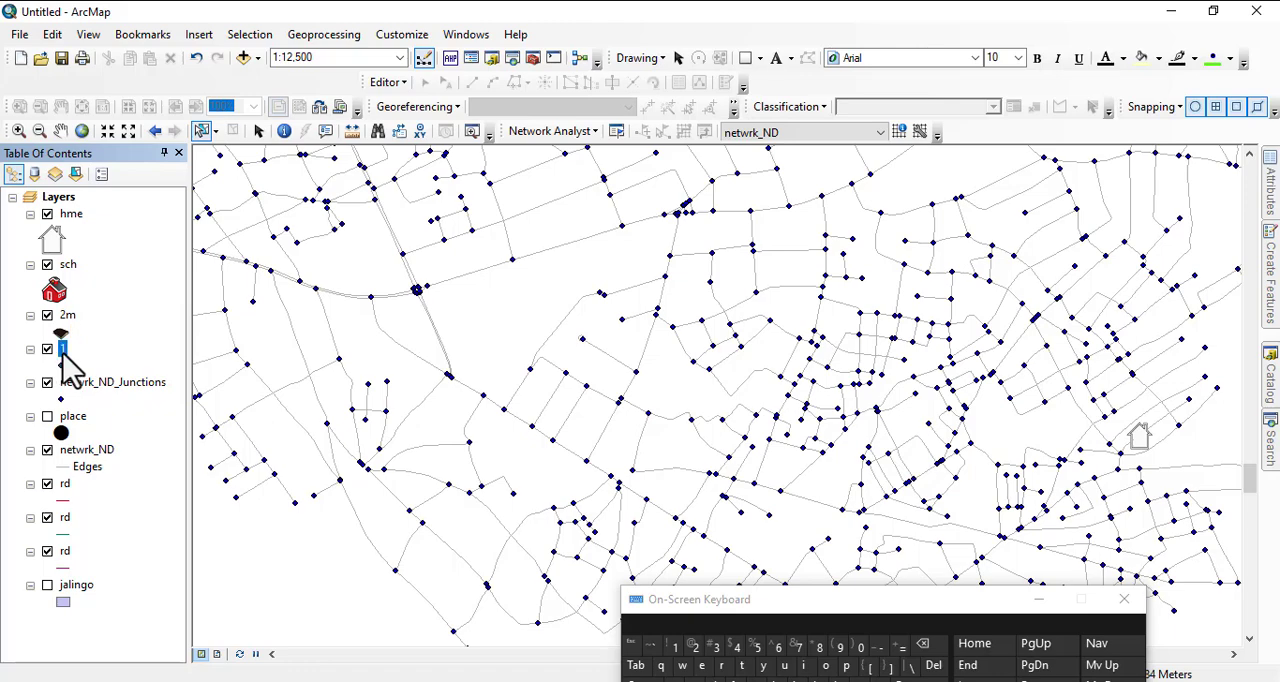
left_click(61, 366)
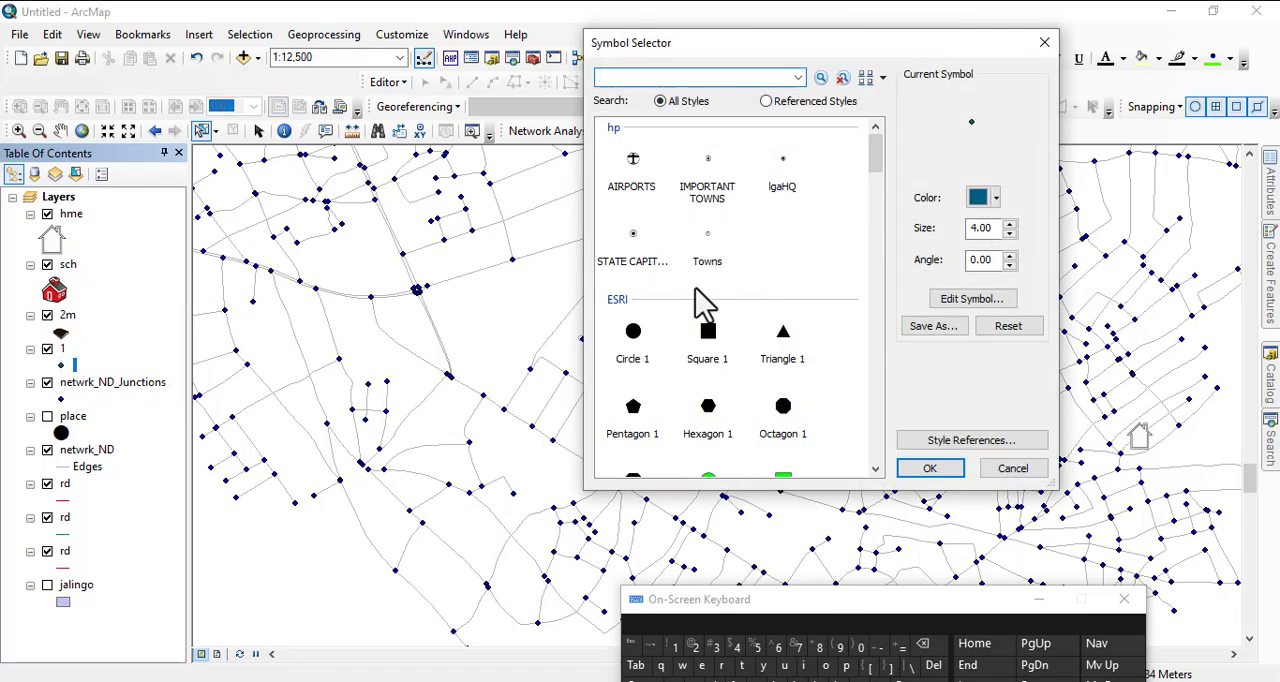
left_click(830, 664)
left_click(742, 666)
left_click(701, 666)
key("Return")
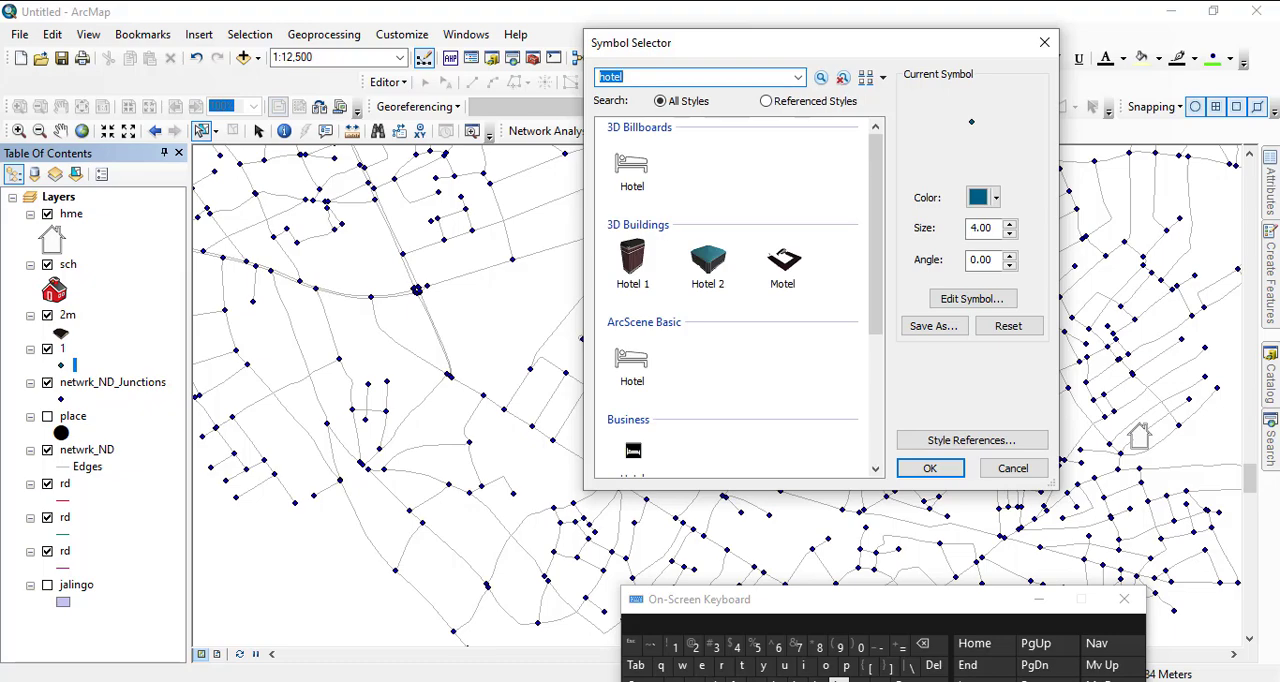
left_click(631, 170)
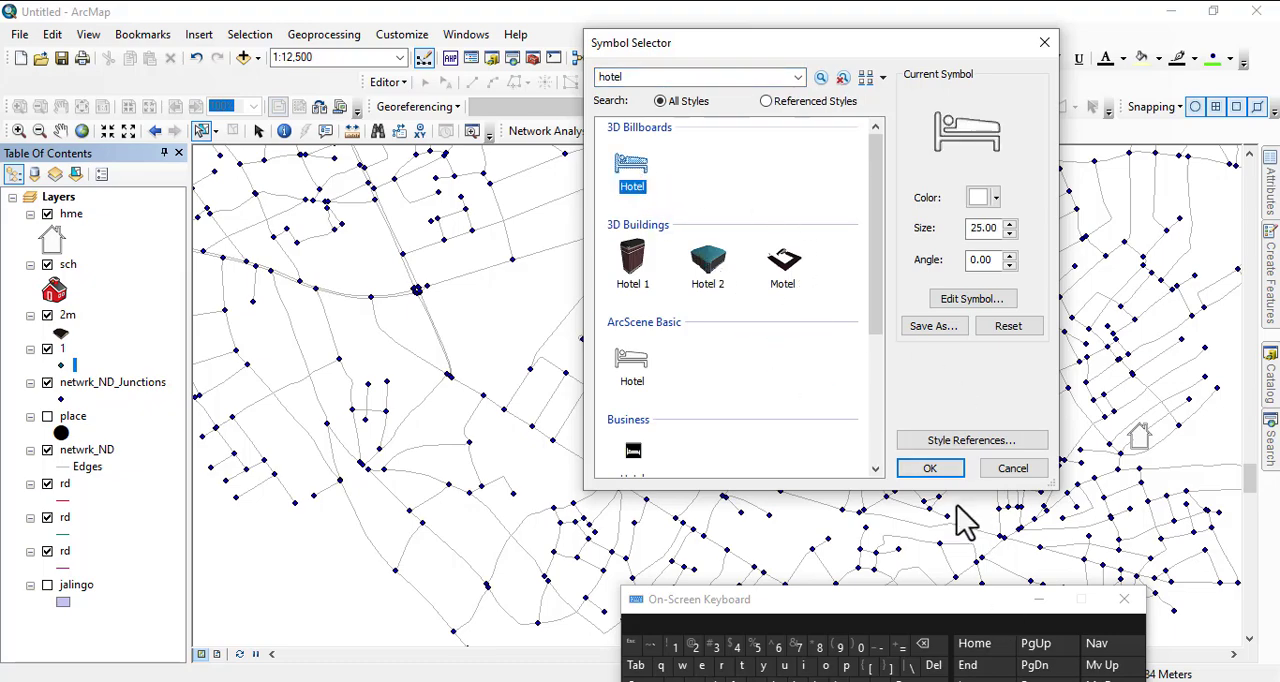
left_click(931, 470)
left_click(1039, 599)
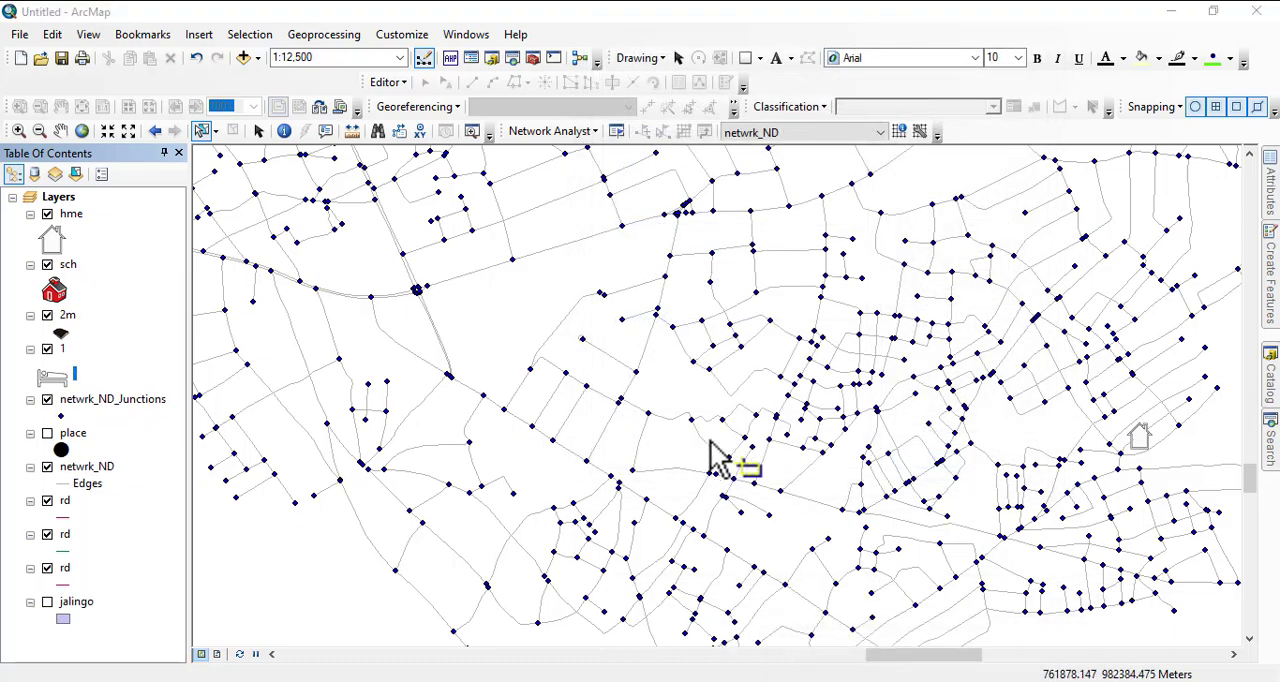
- Create a new Network Analyst route layer on the netwrk_ND network dataset
scroll(735, 375, "down", 2)
scroll(735, 375, "down", 2)
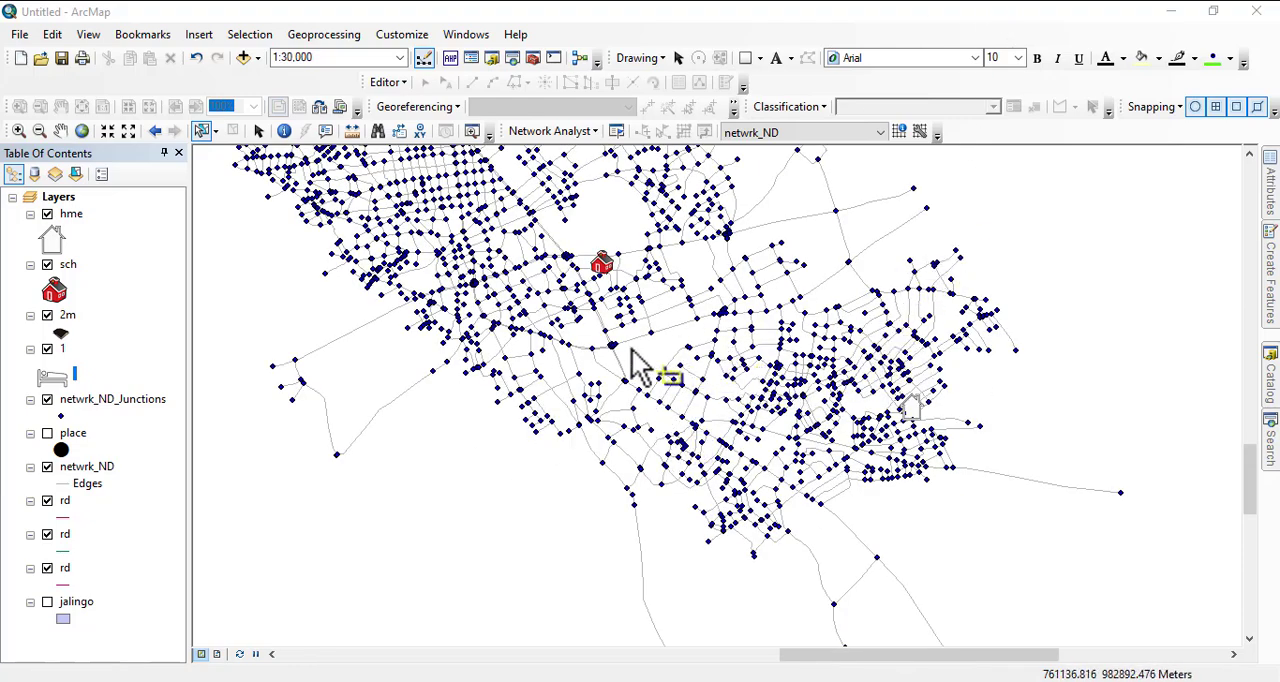
left_click_drag(631, 361, 637, 407)
scroll(600, 393, "down", 3)
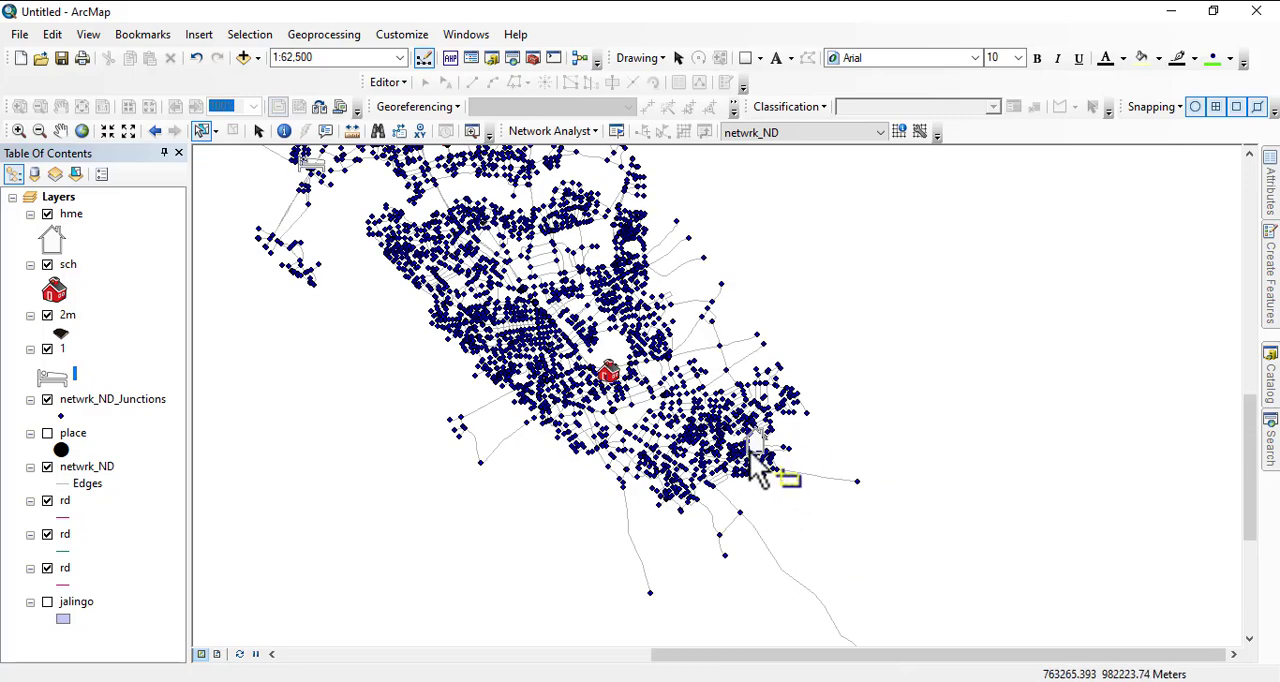
left_click_drag(517, 420, 554, 514)
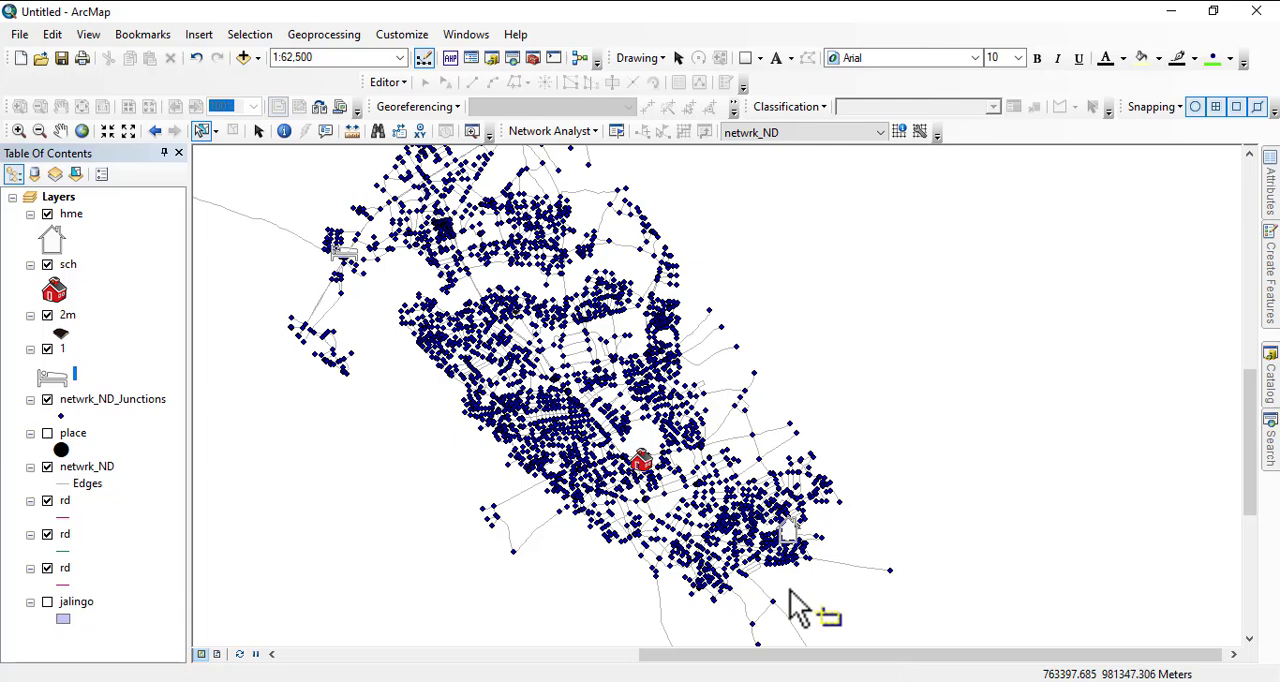
left_click(553, 131)
left_click(568, 151)
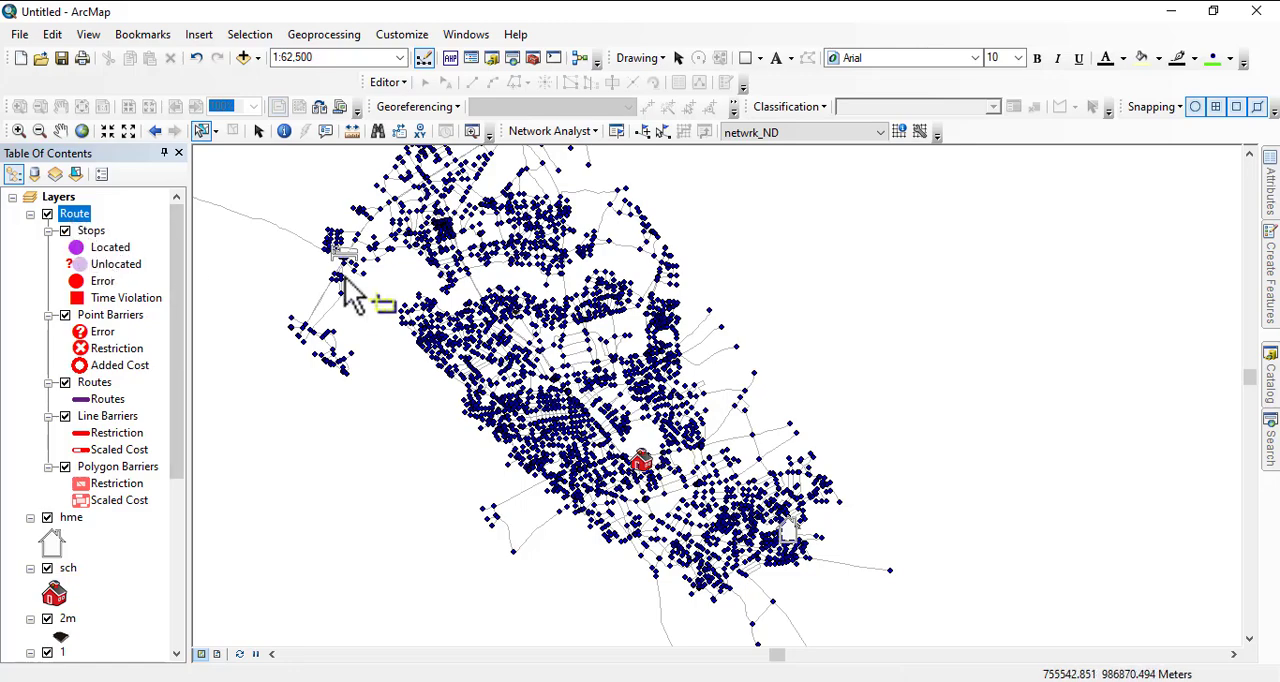
right_click(79, 230)
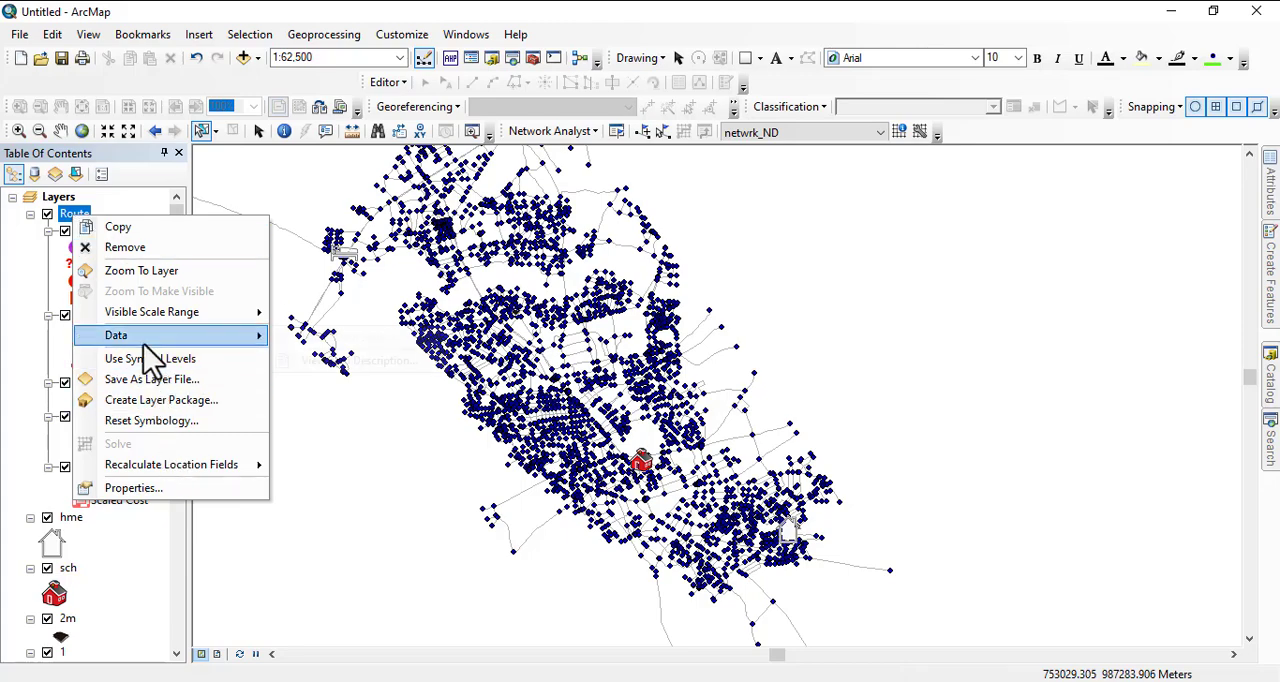
mouse_move(144, 338)
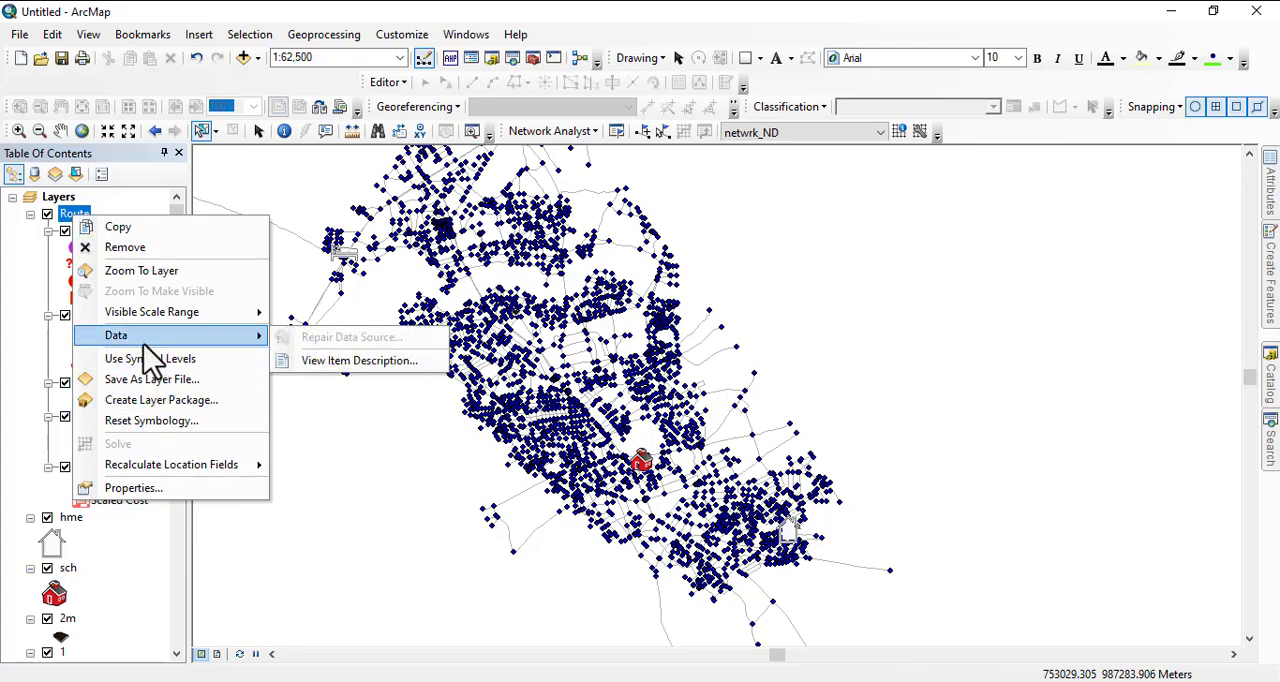
left_click(23, 229)
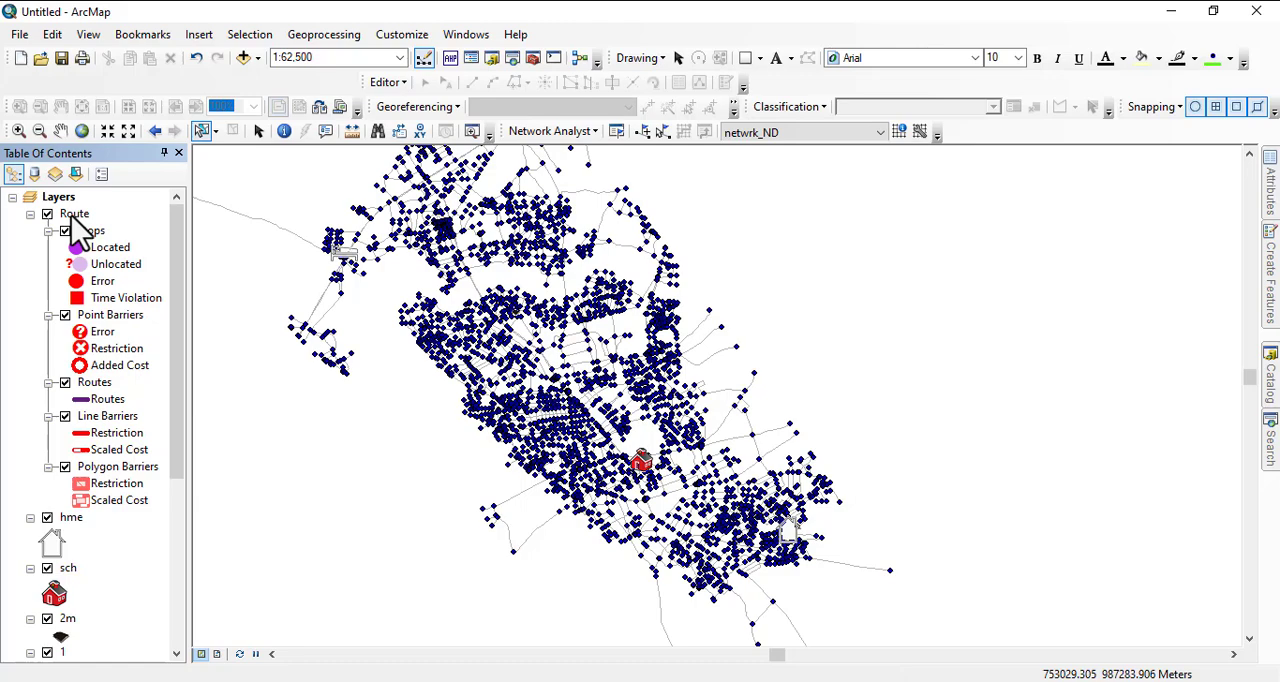
right_click(96, 388)
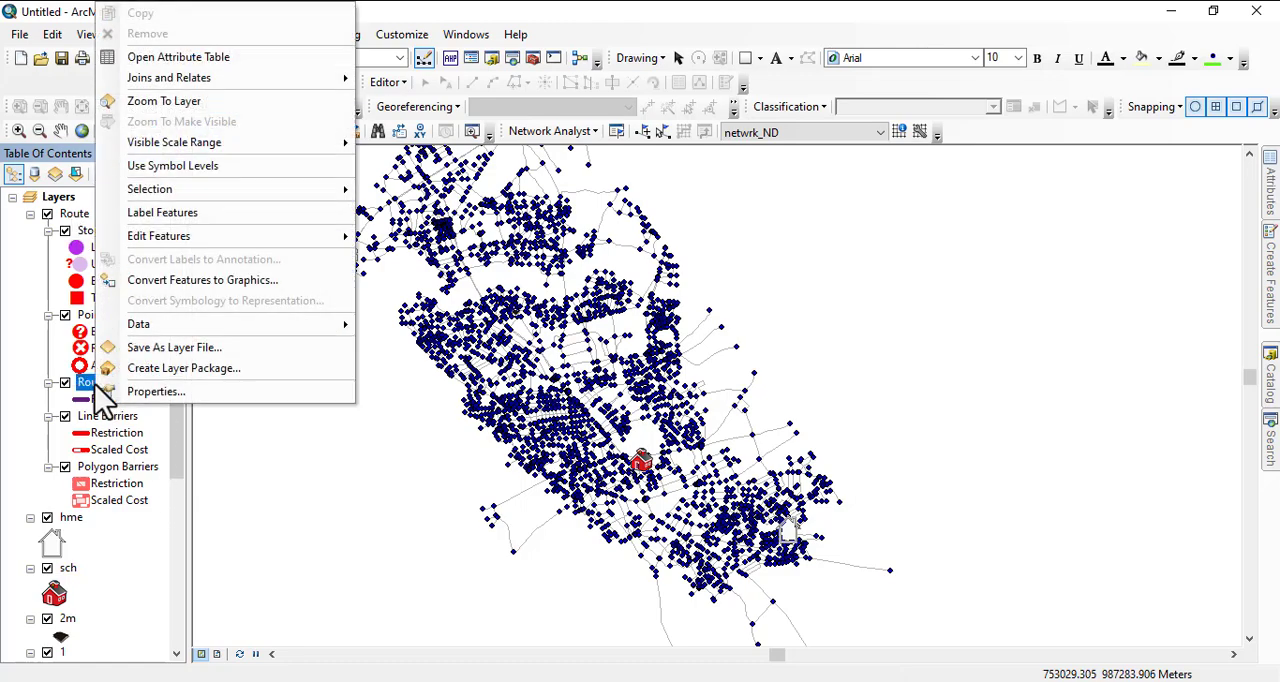
left_click(25, 287)
left_click(112, 263)
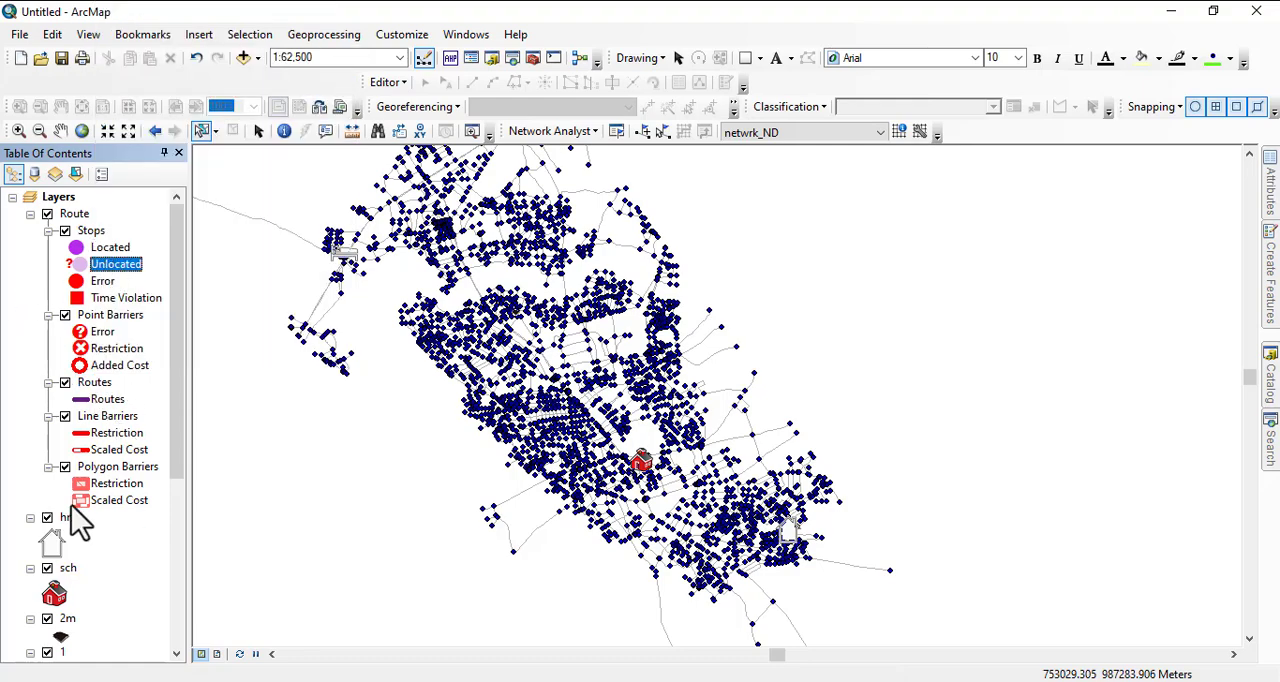
right_click(80, 215)
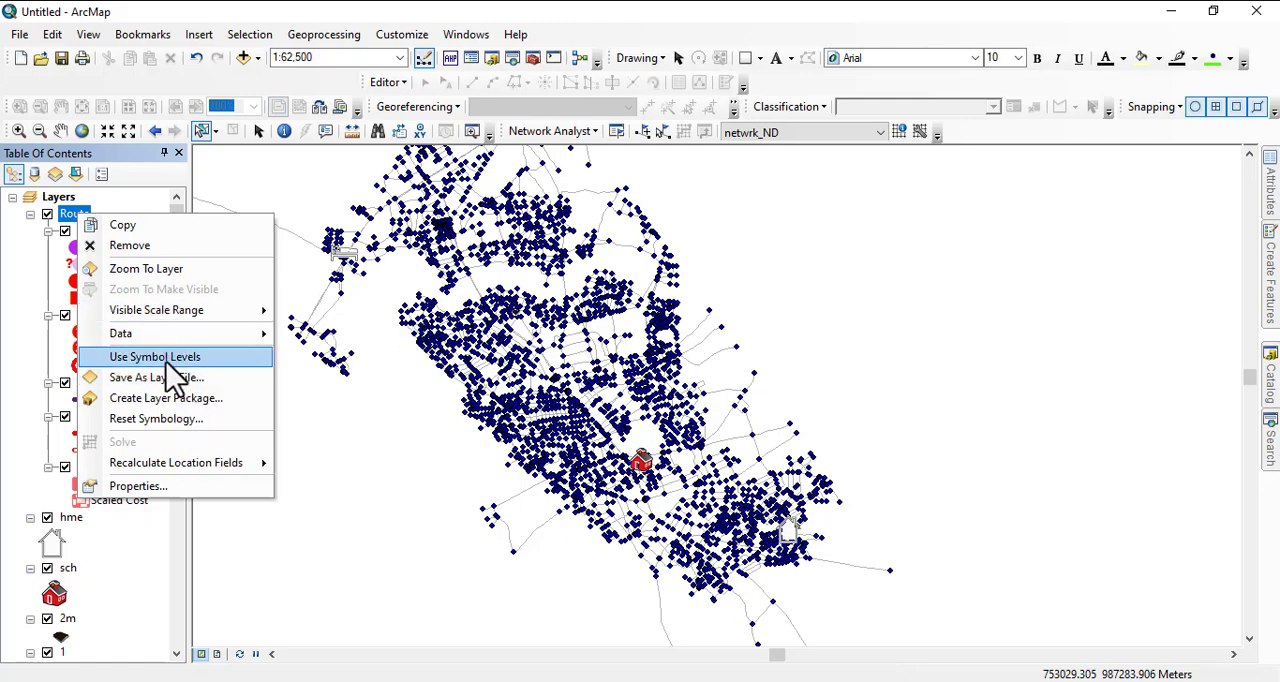
left_click(28, 282)
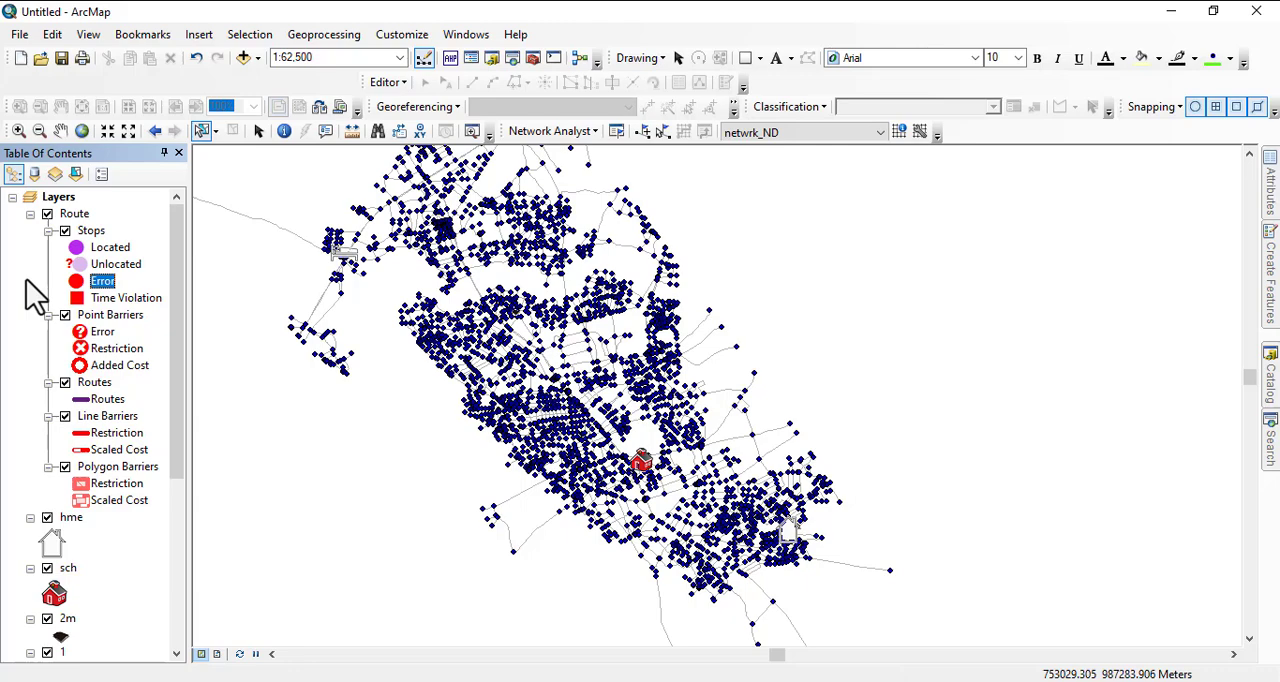
- Show the Network Analyst window and load the hme point as a route stop, using geometry with a 5000 m search tolerance
left_click(617, 132)
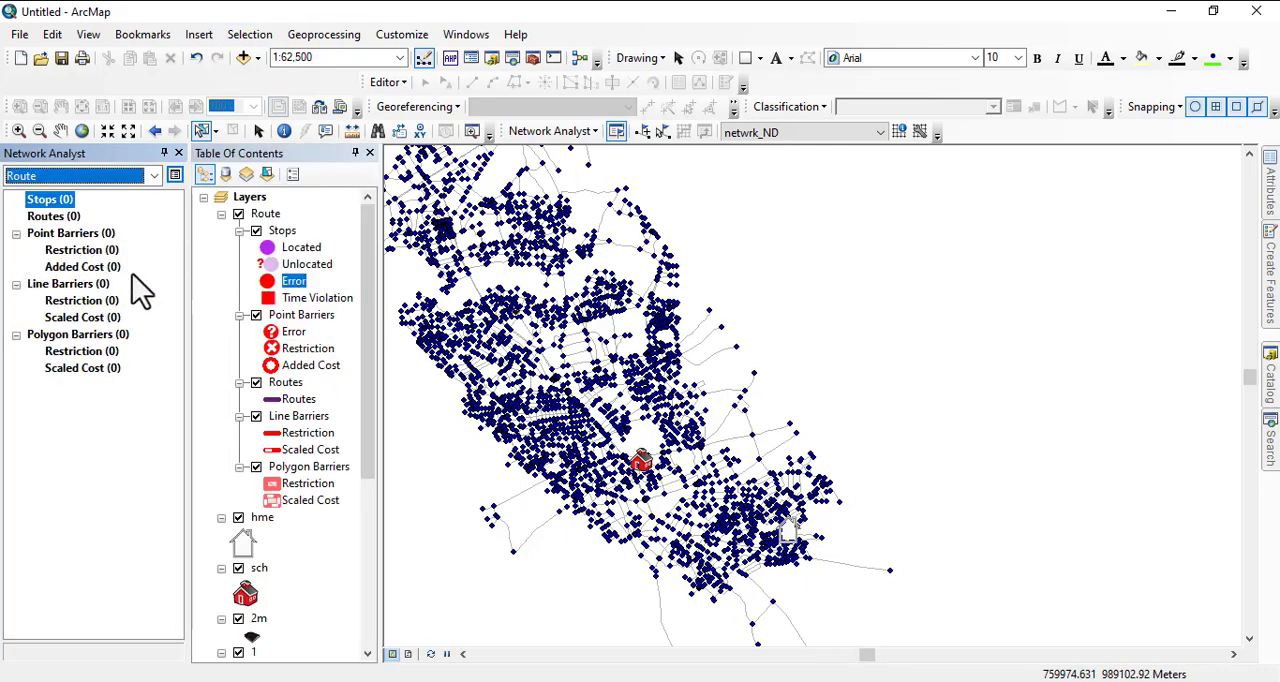
right_click(66, 214)
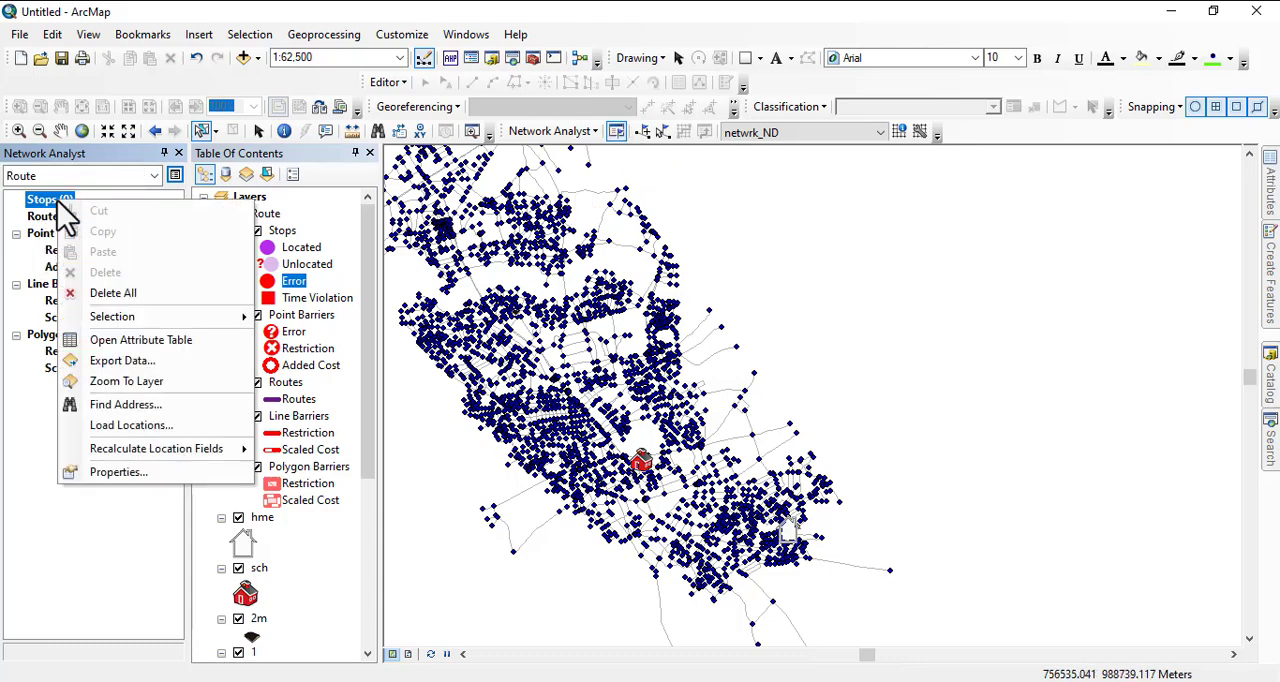
left_click(139, 428)
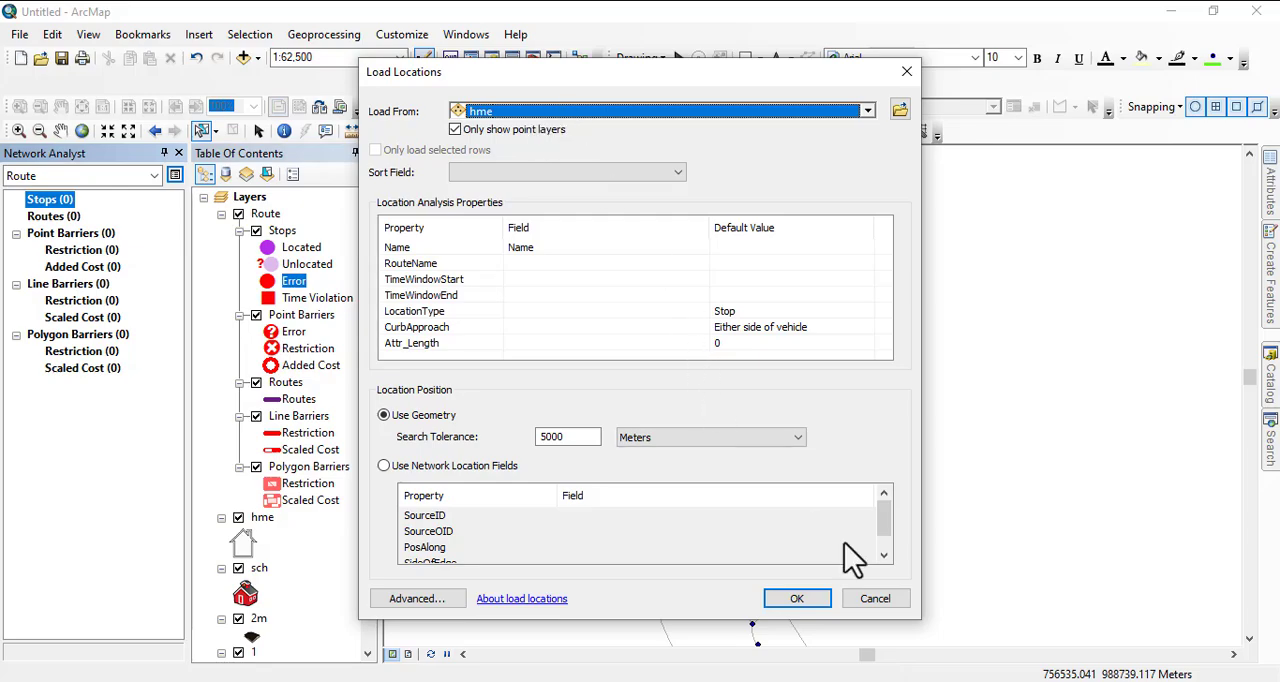
left_click(790, 598)
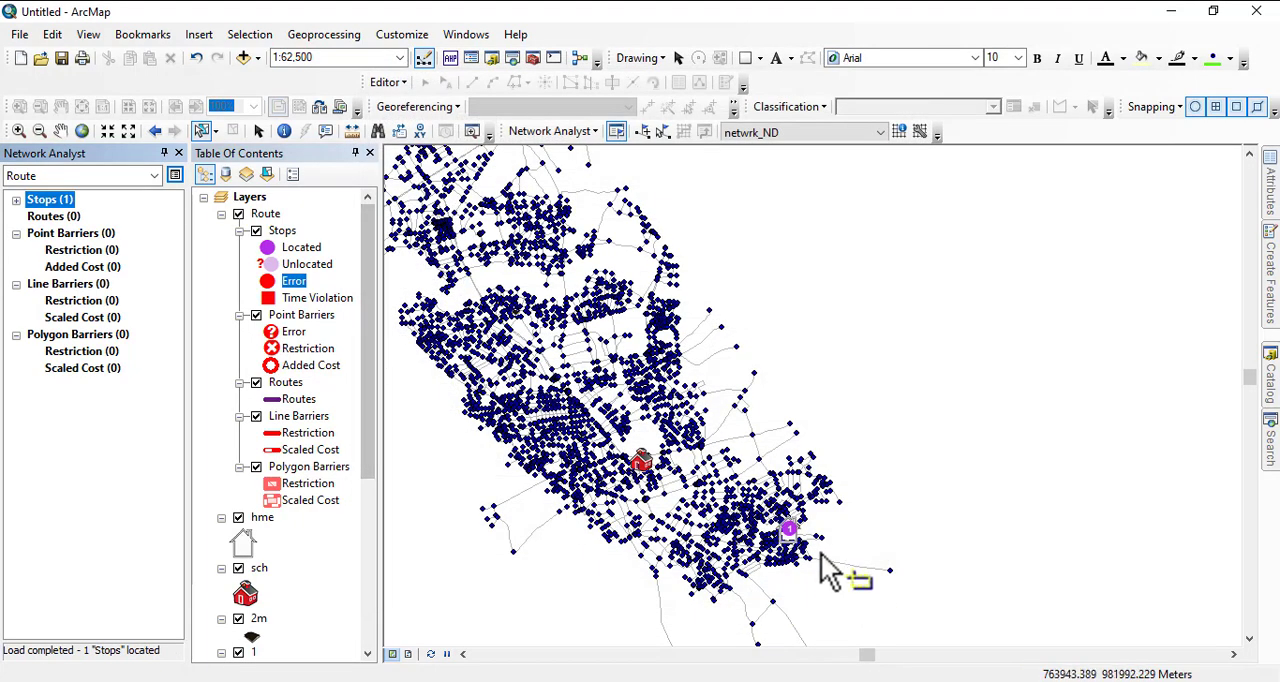
- Load the sch point as the second route stop, using geometry with a 5000 m search tolerance
scroll(830, 572, "down", 3)
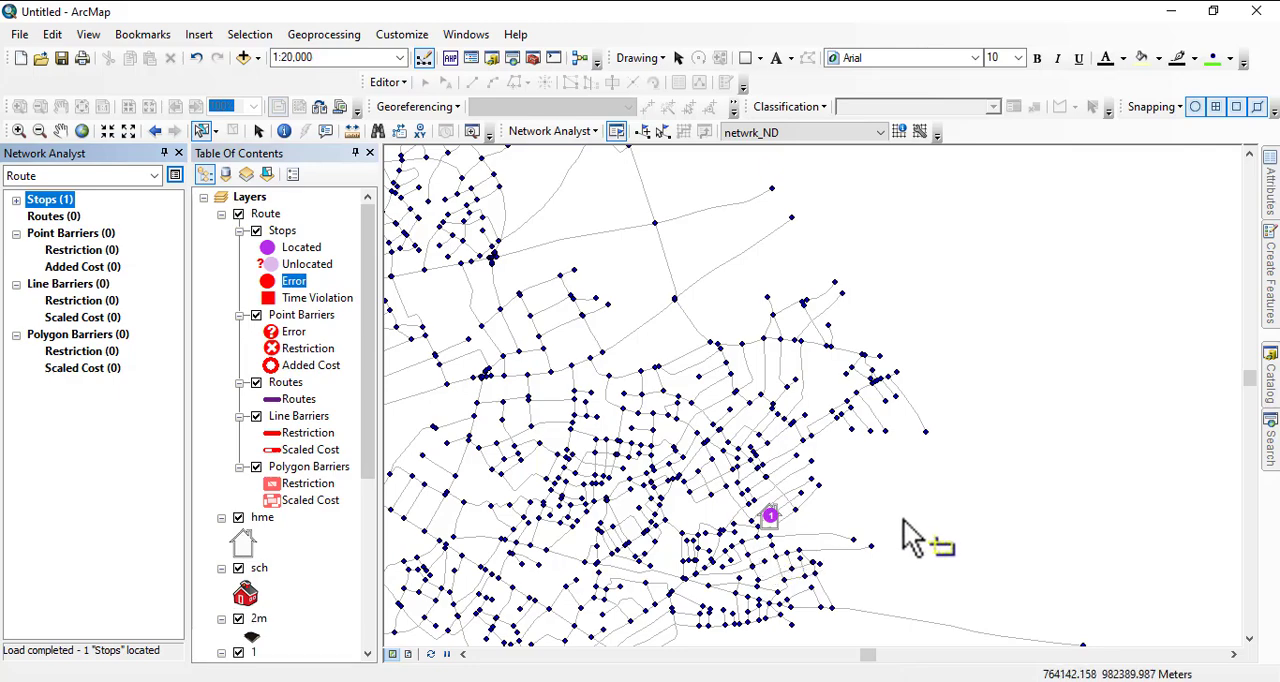
scroll(780, 500, "up", 1)
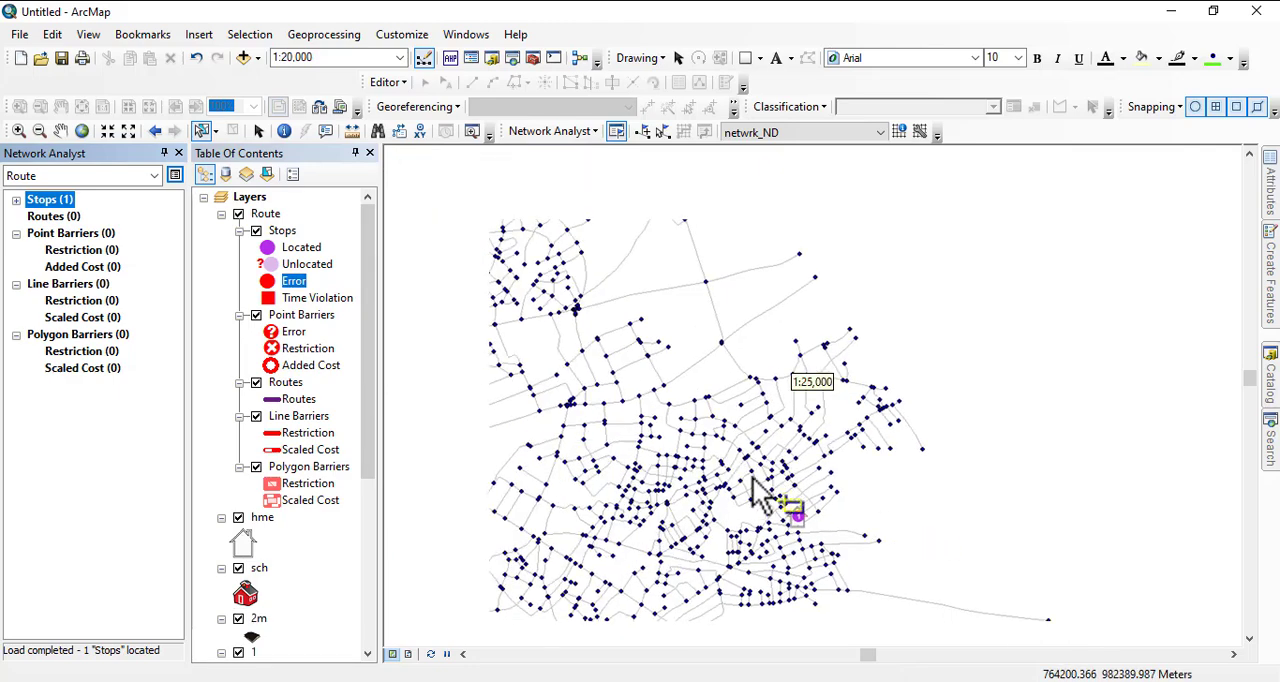
right_click(52, 214)
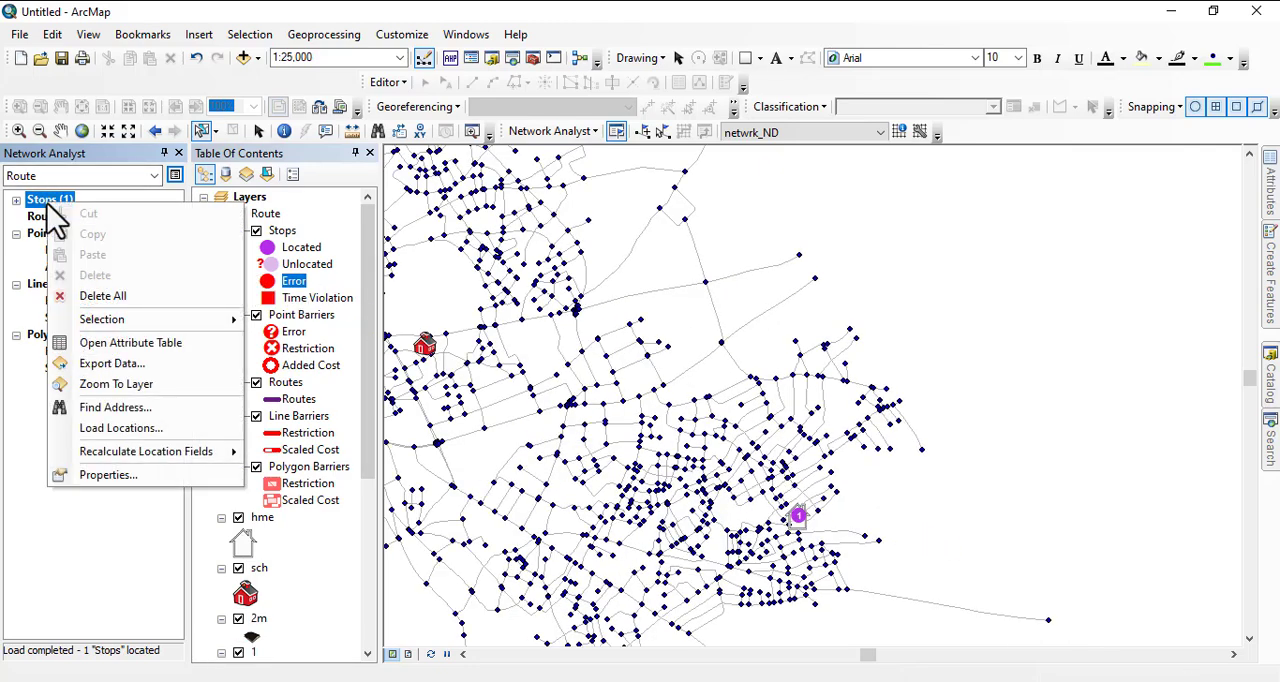
left_click(150, 432)
left_click(869, 112)
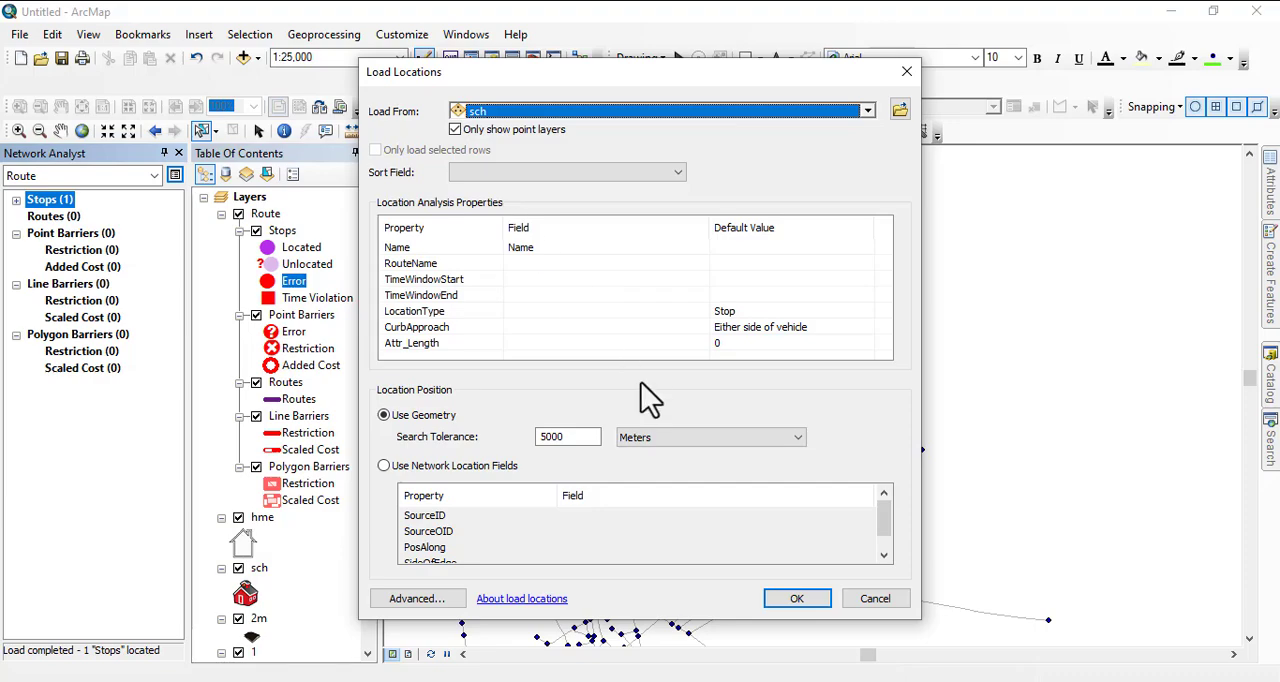
left_click(812, 602)
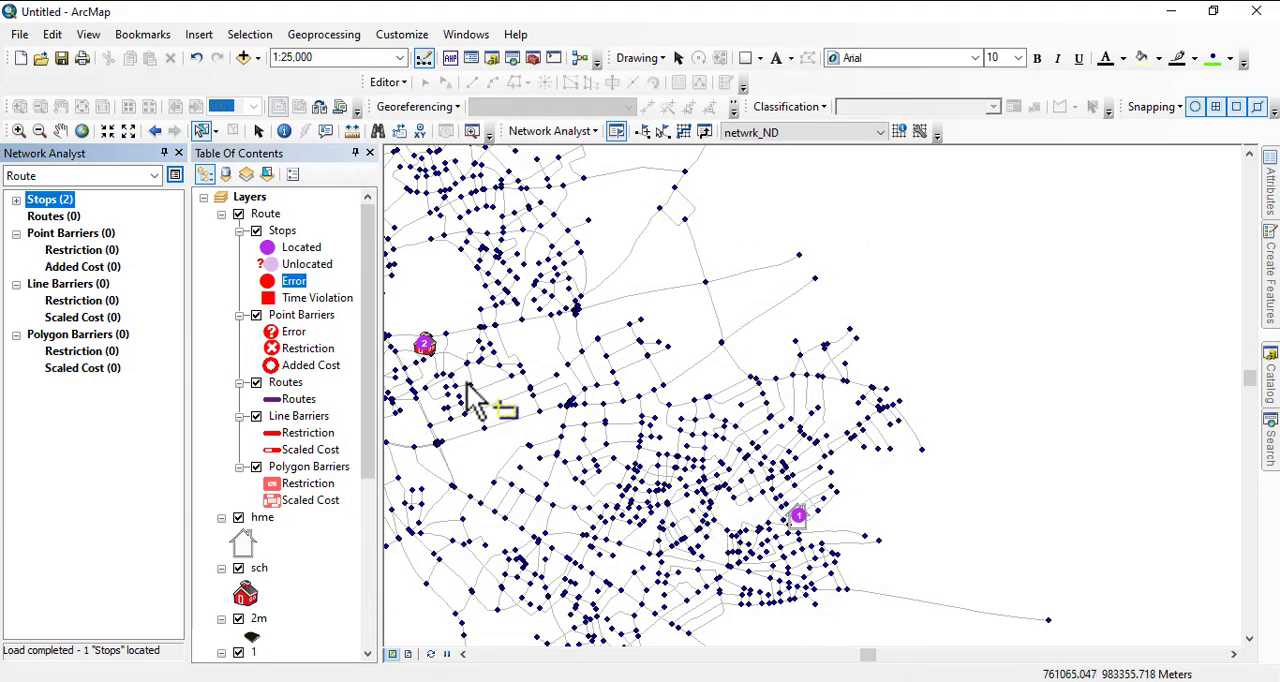
- Load the point of layer 1 as the third route stop, using geometry with a 5000 m search tolerance
left_click_drag(486, 400, 848, 420)
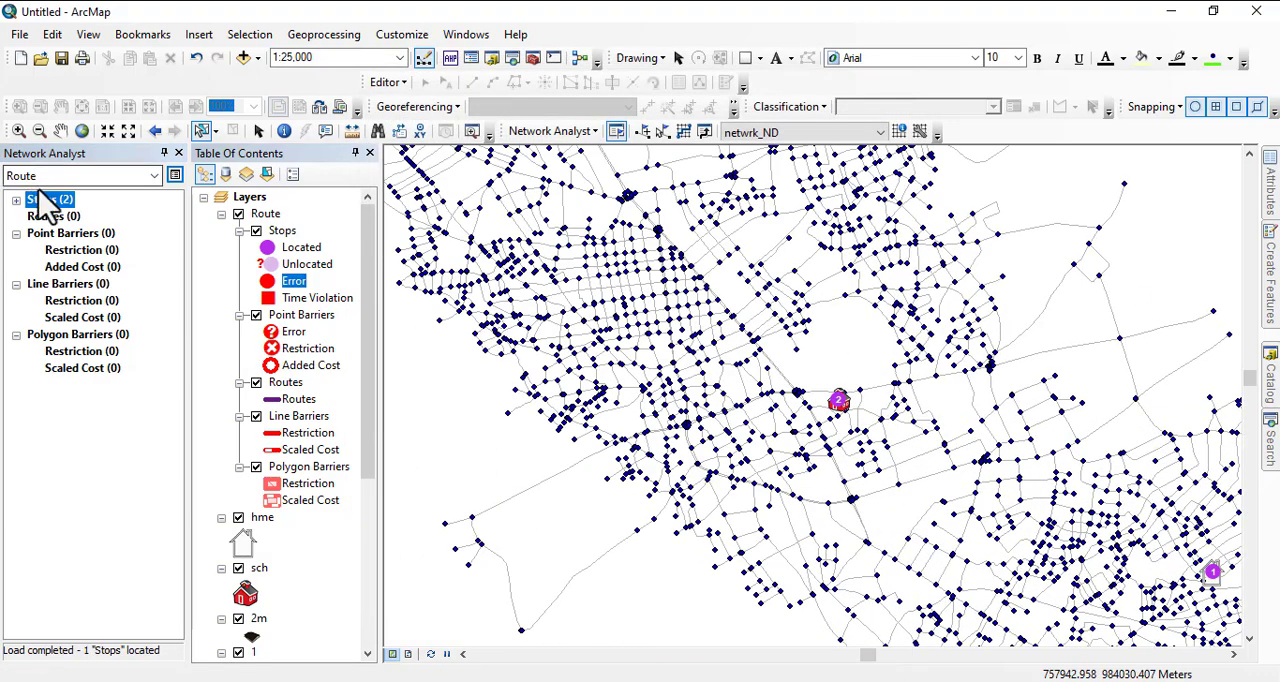
right_click(42, 201)
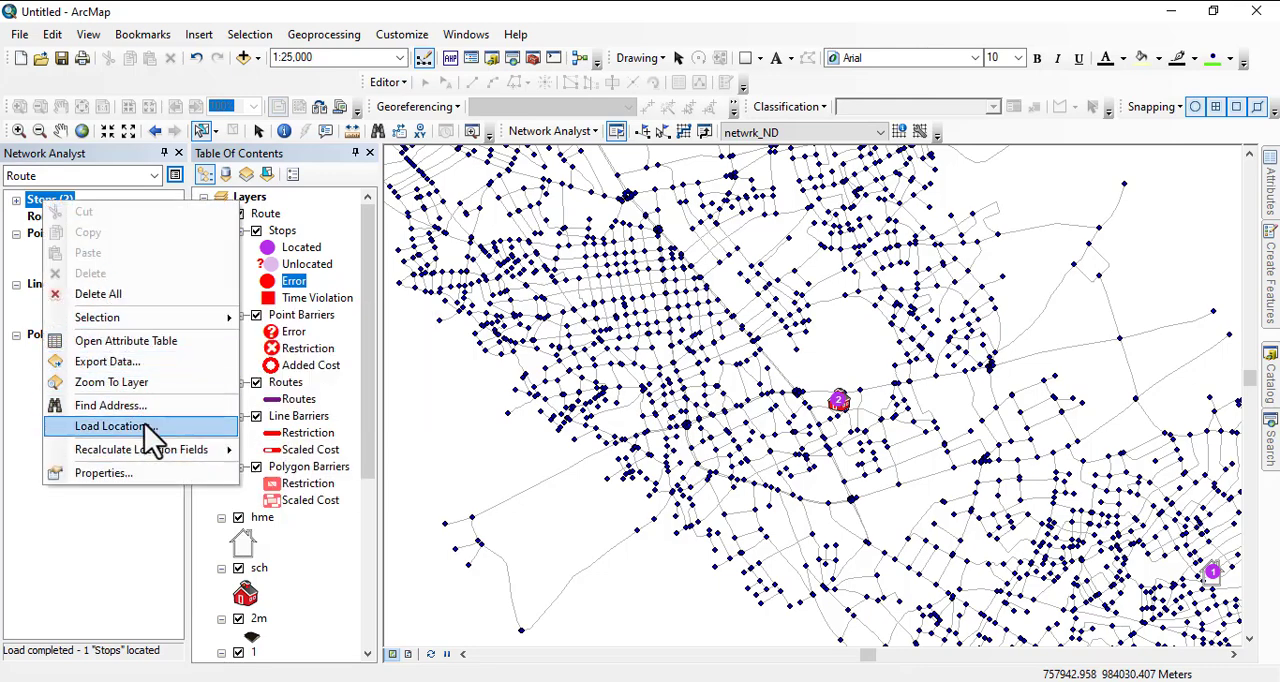
left_click(183, 430)
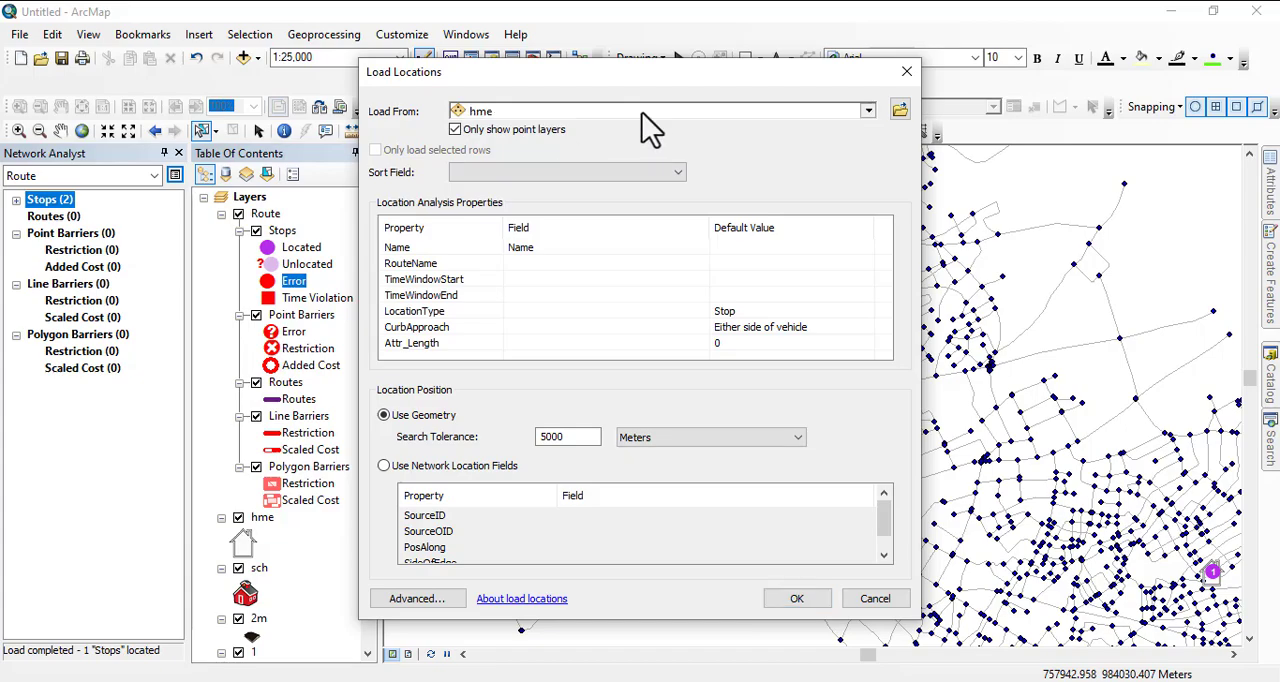
left_click(648, 112)
left_click(493, 231)
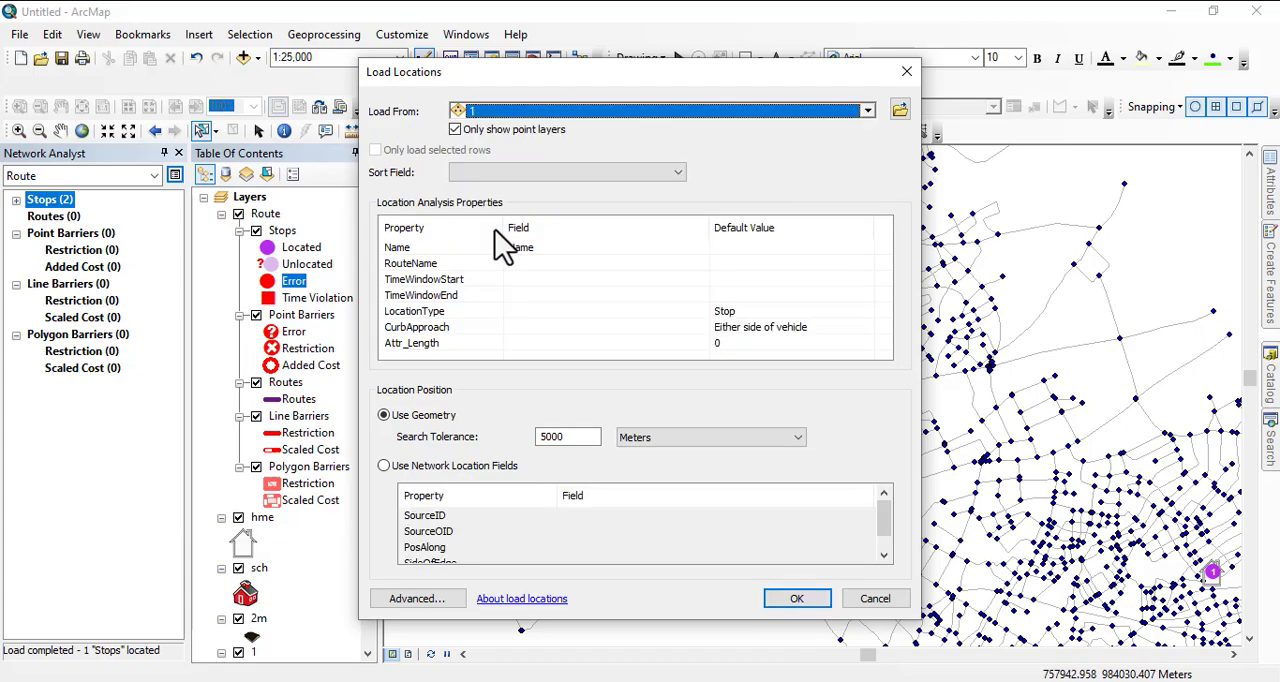
left_click(800, 598)
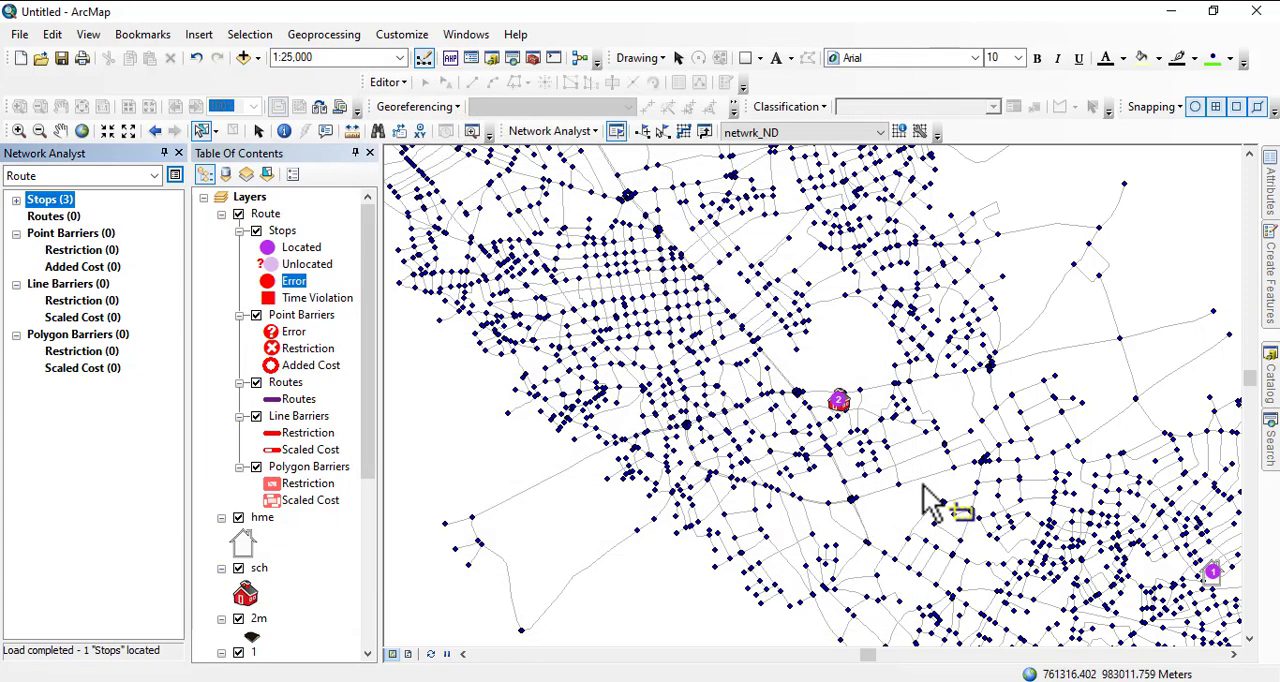
scroll(815, 460, "up", 2)
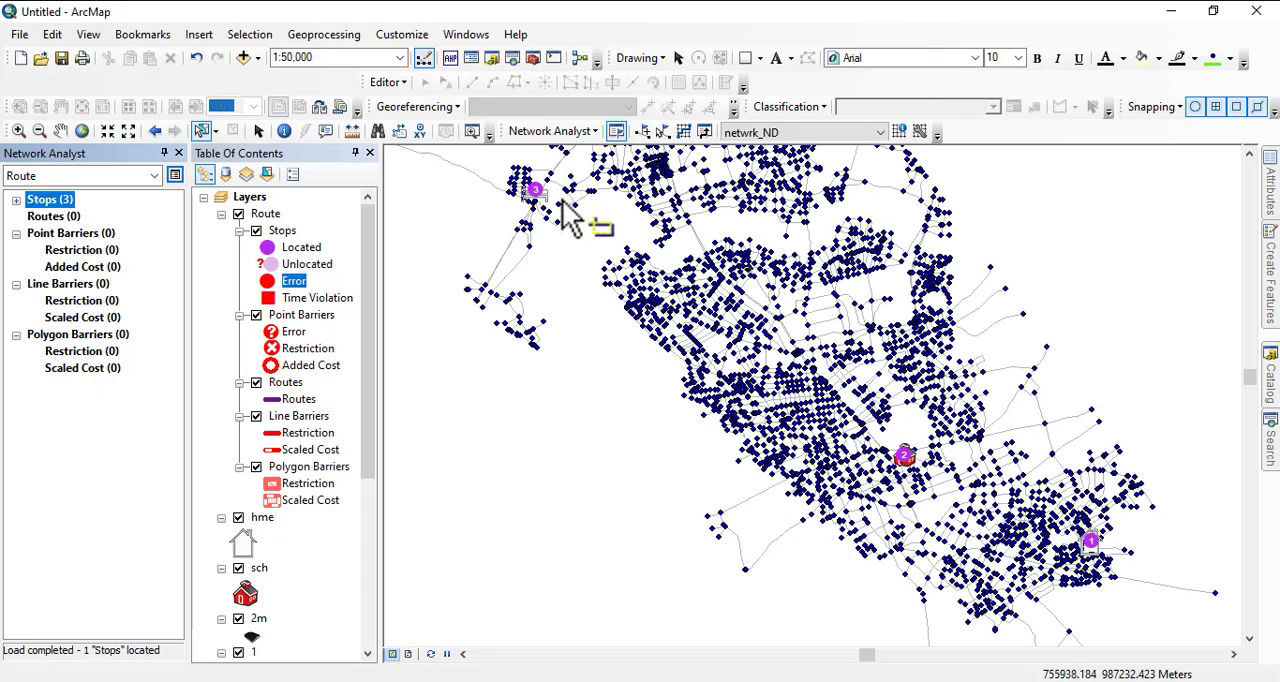
- Load the 2m point as the fourth route stop, using geometry with a 5000 m search tolerance
right_click(50, 200)
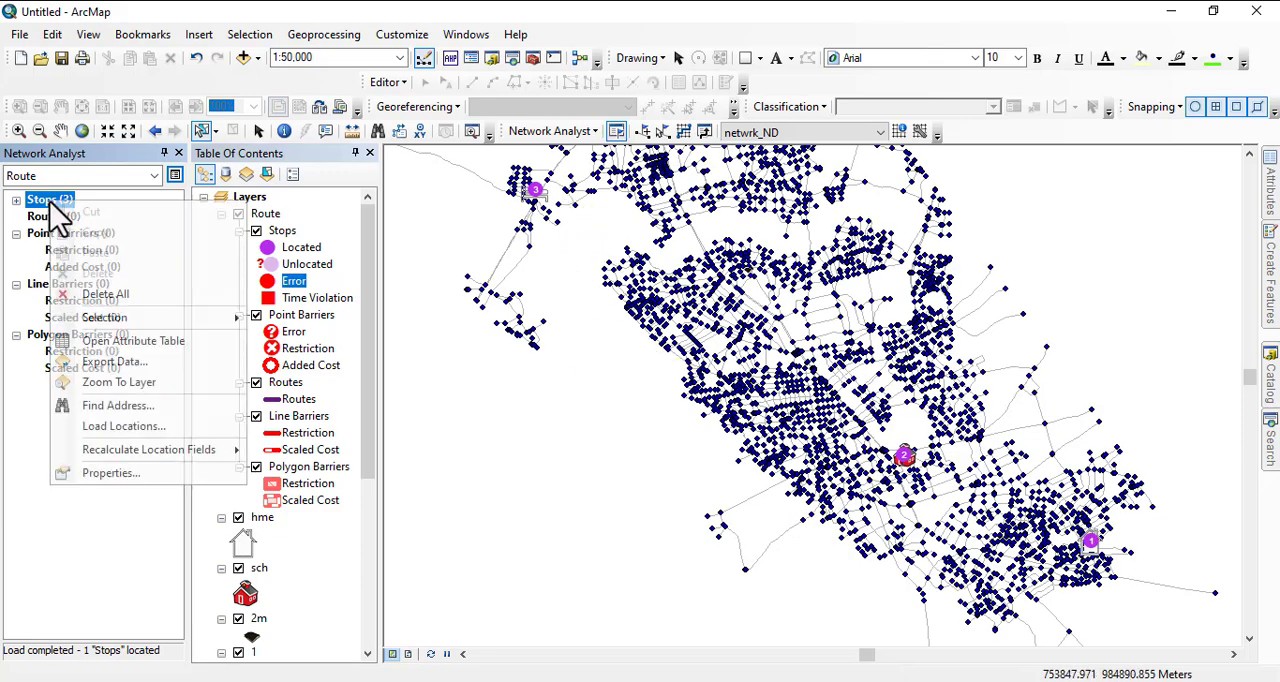
left_click(123, 426)
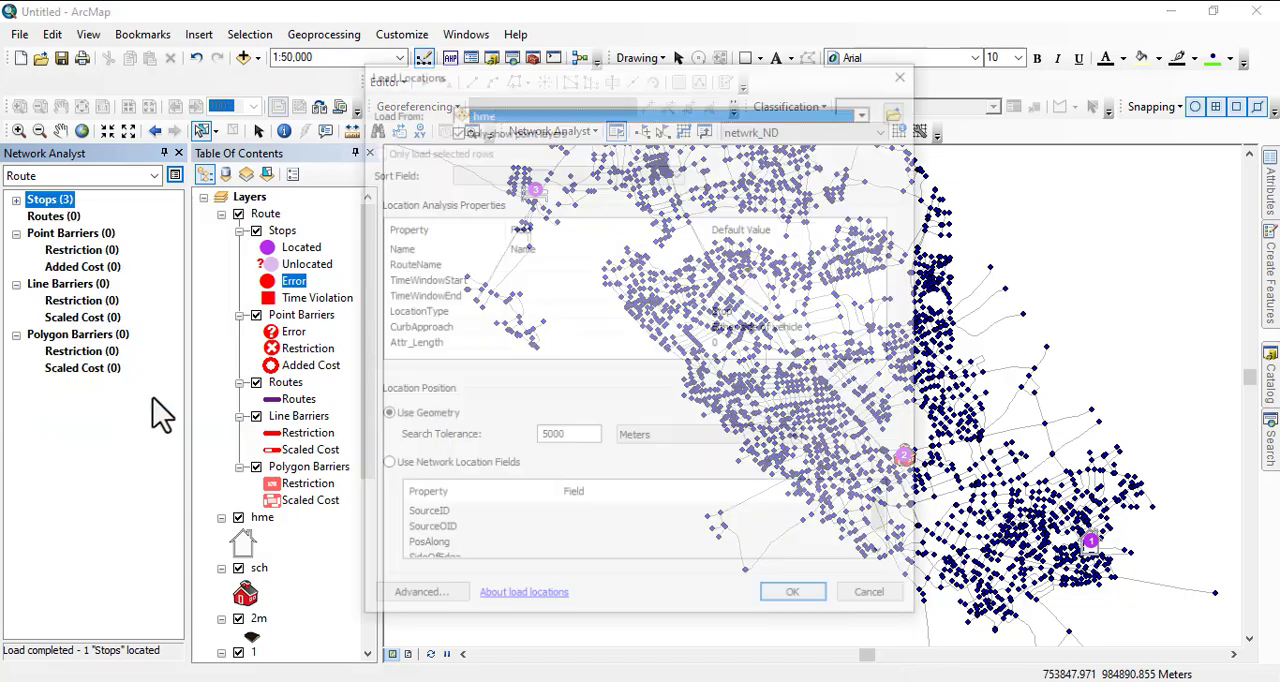
left_click(520, 112)
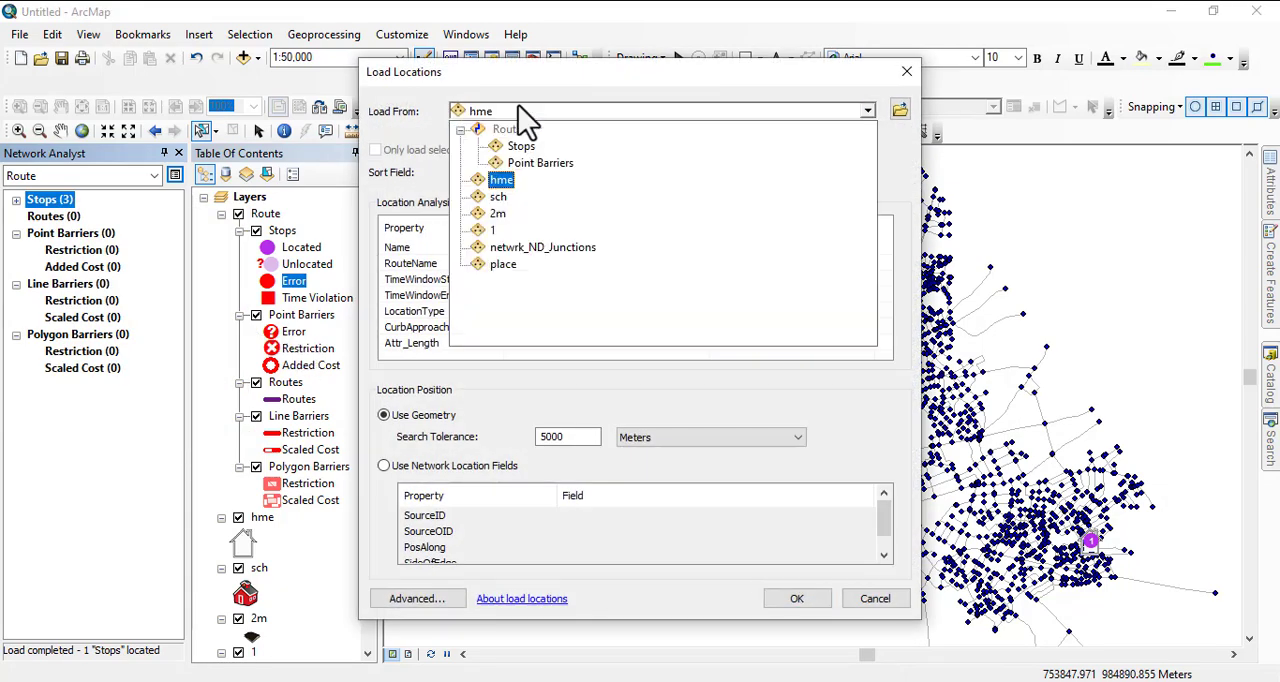
left_click(500, 214)
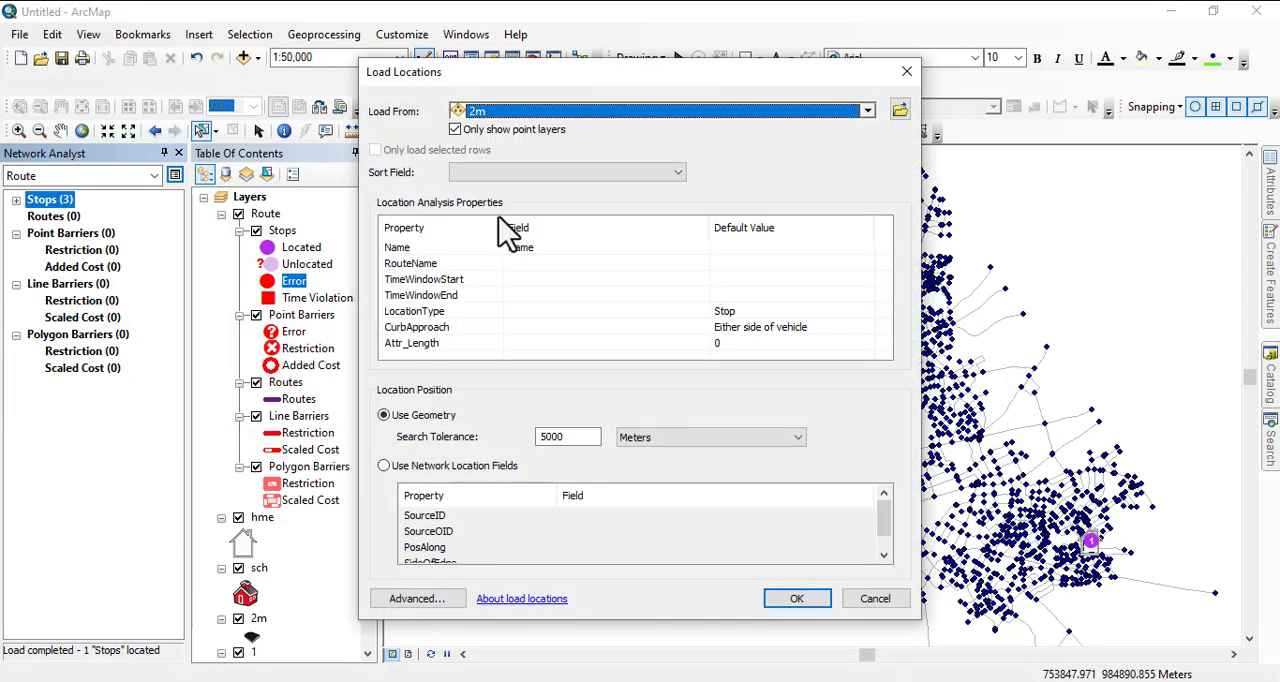
left_click(807, 600)
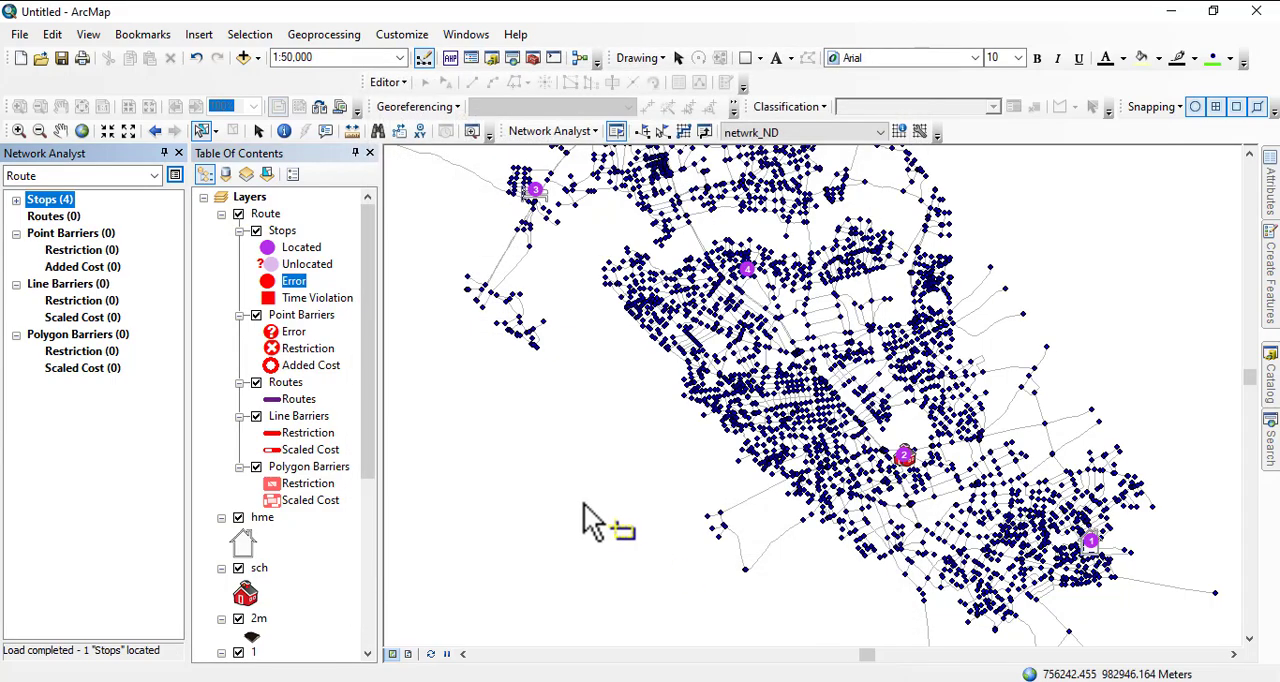
scroll(586, 520, "up", 1)
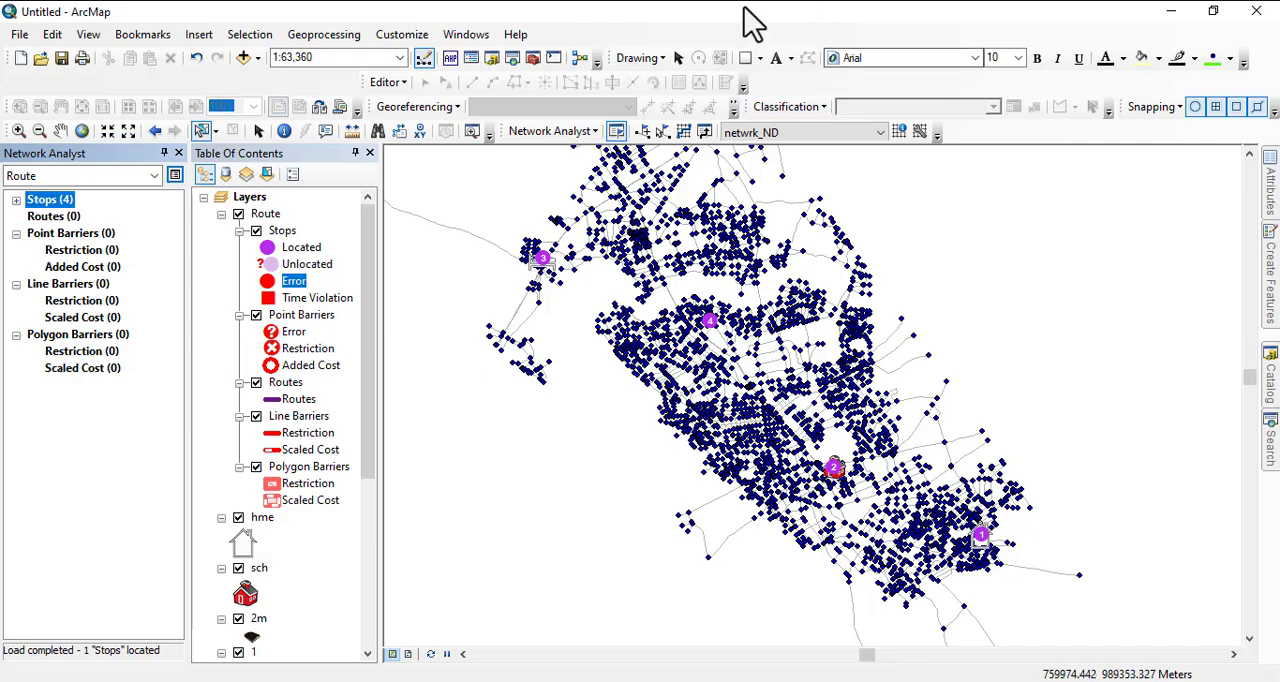
- Try to solve the route through the four loaded stops and generate its directions
left_click(683, 132)
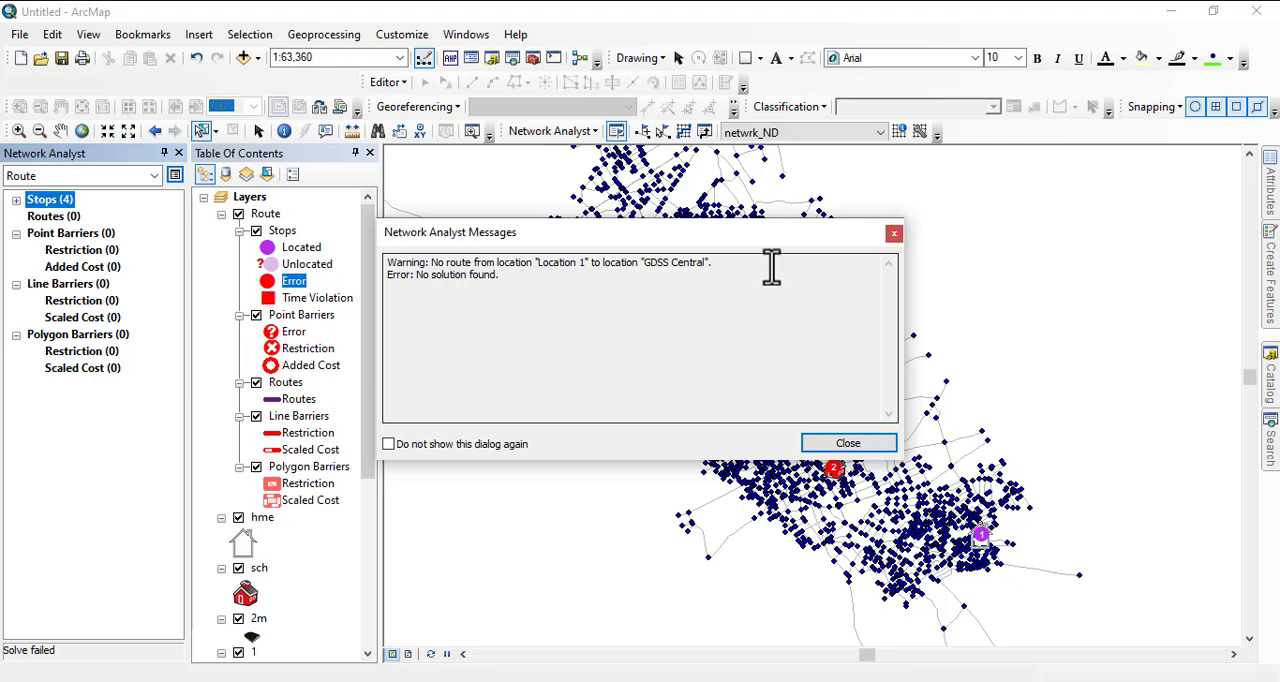
left_click(893, 235)
scroll(950, 535, "up", 2)
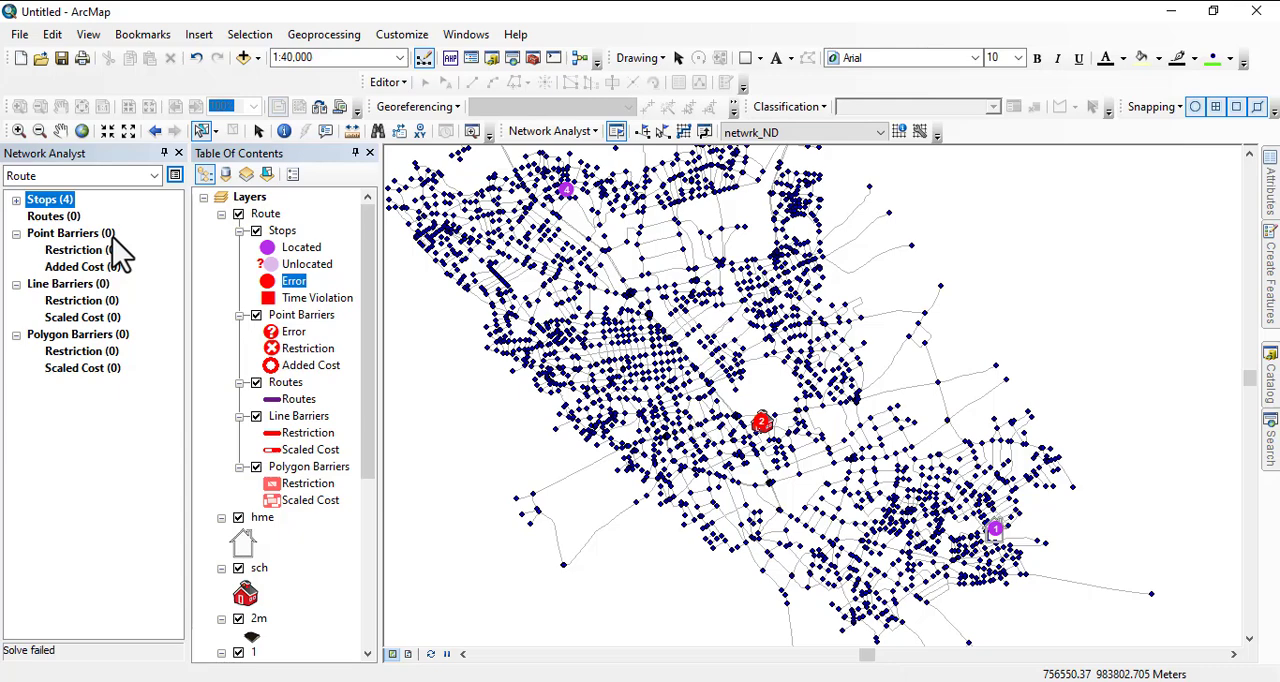
left_click(42, 214, "ctrl")
right_click(48, 226)
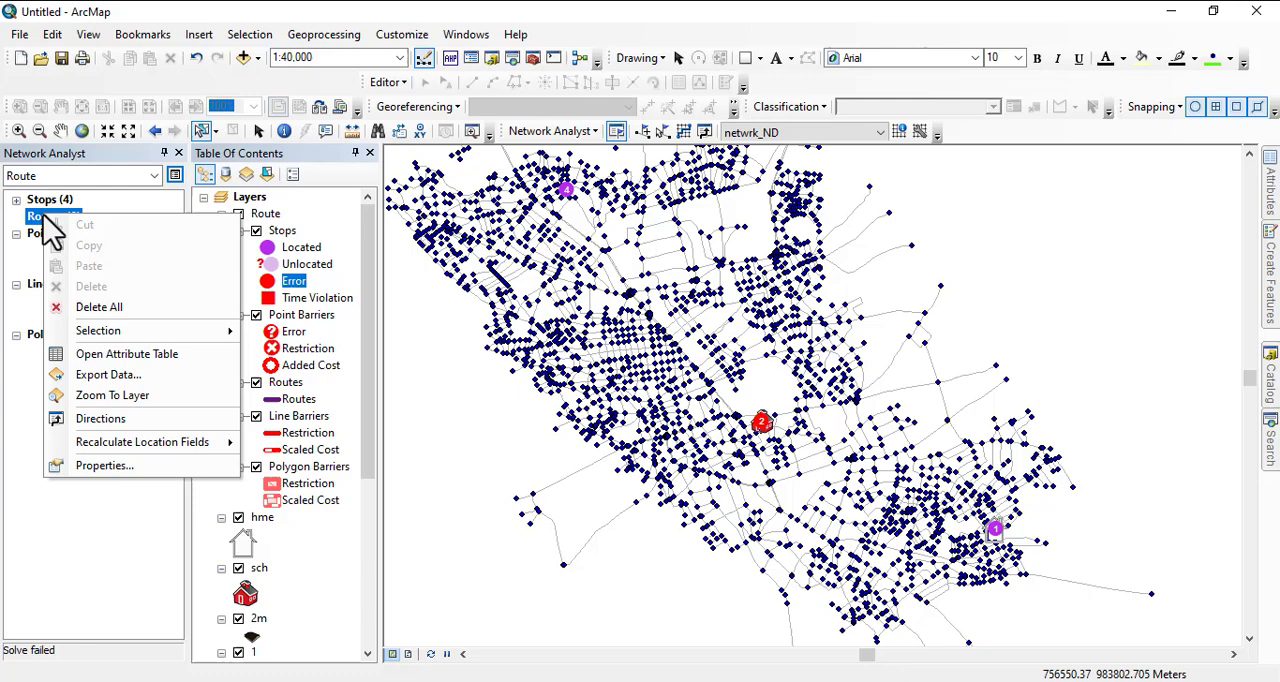
left_click(140, 420)
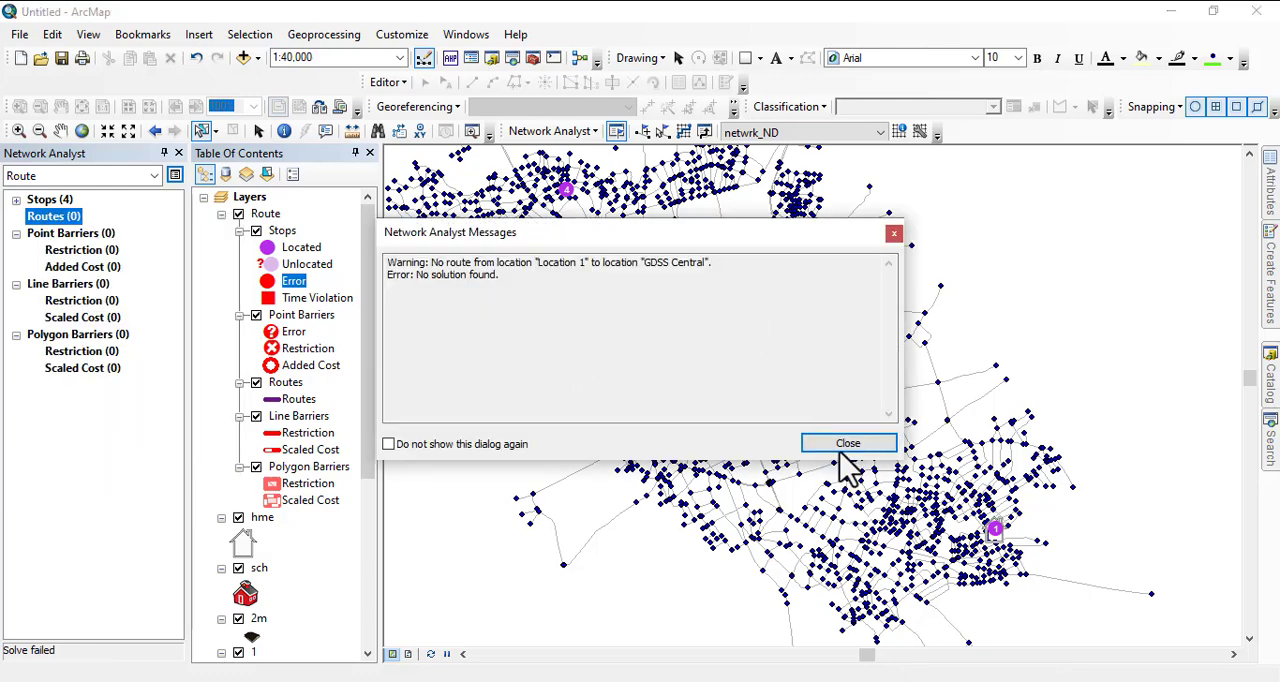
left_click(845, 445)
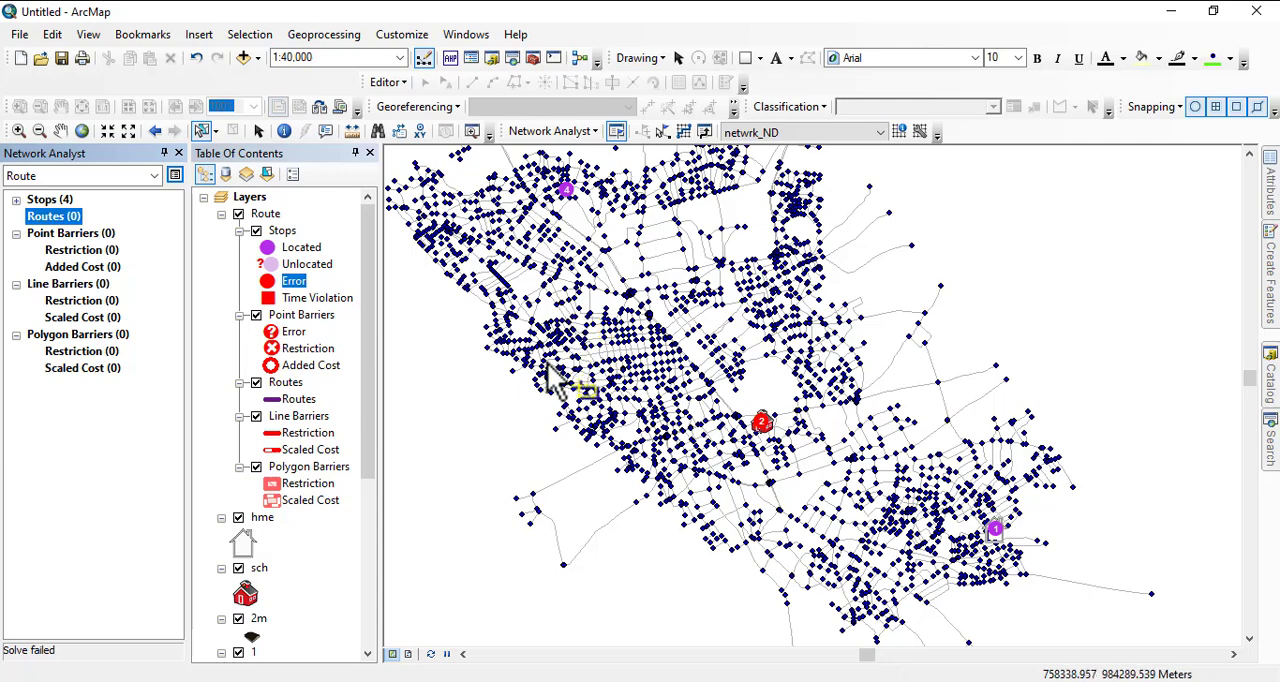
- Create a new Network Analyst service area layer on the netwrk_ND network dataset
scroll(614, 375, "up", 1)
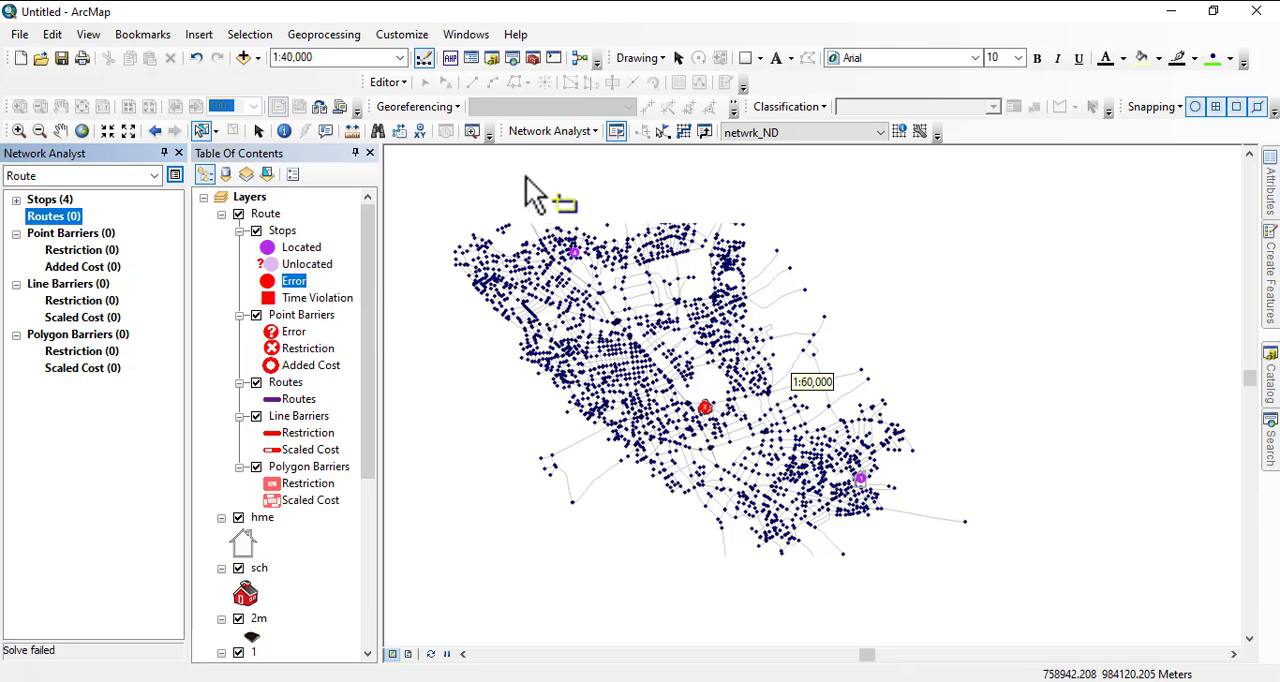
left_click(553, 131)
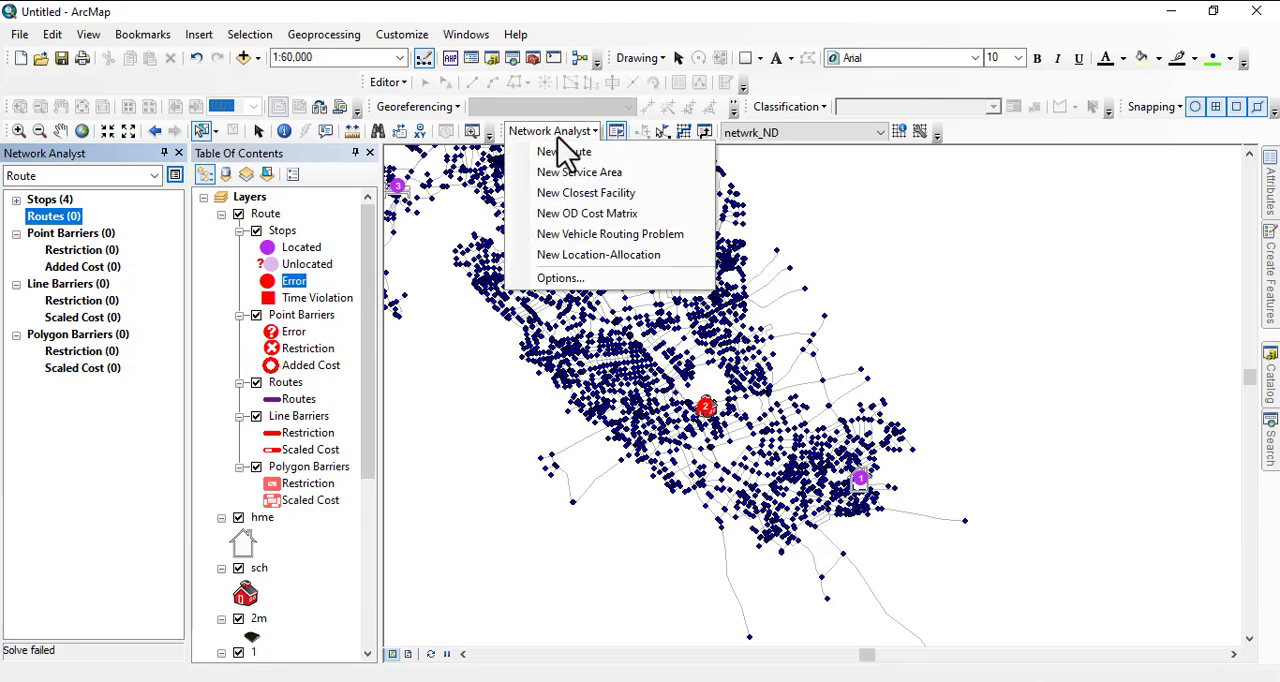
left_click(614, 180)
scroll(895, 412, "up", 1)
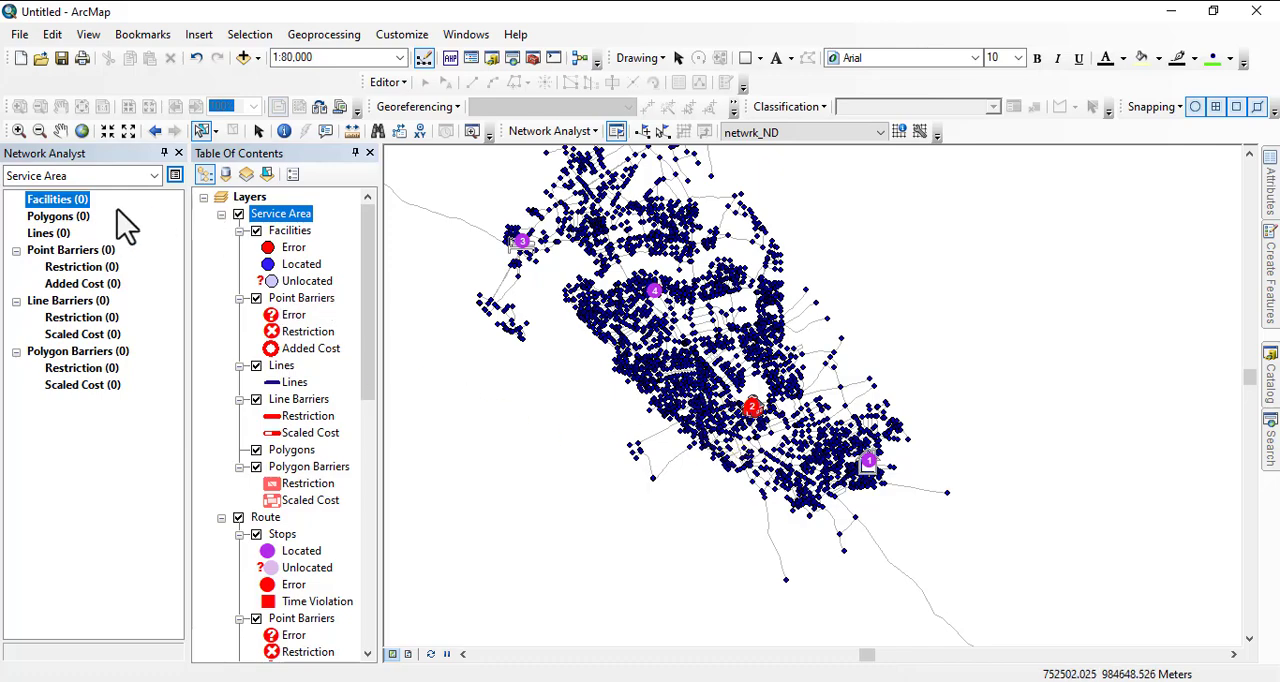
left_click(64, 203)
right_click(68, 212)
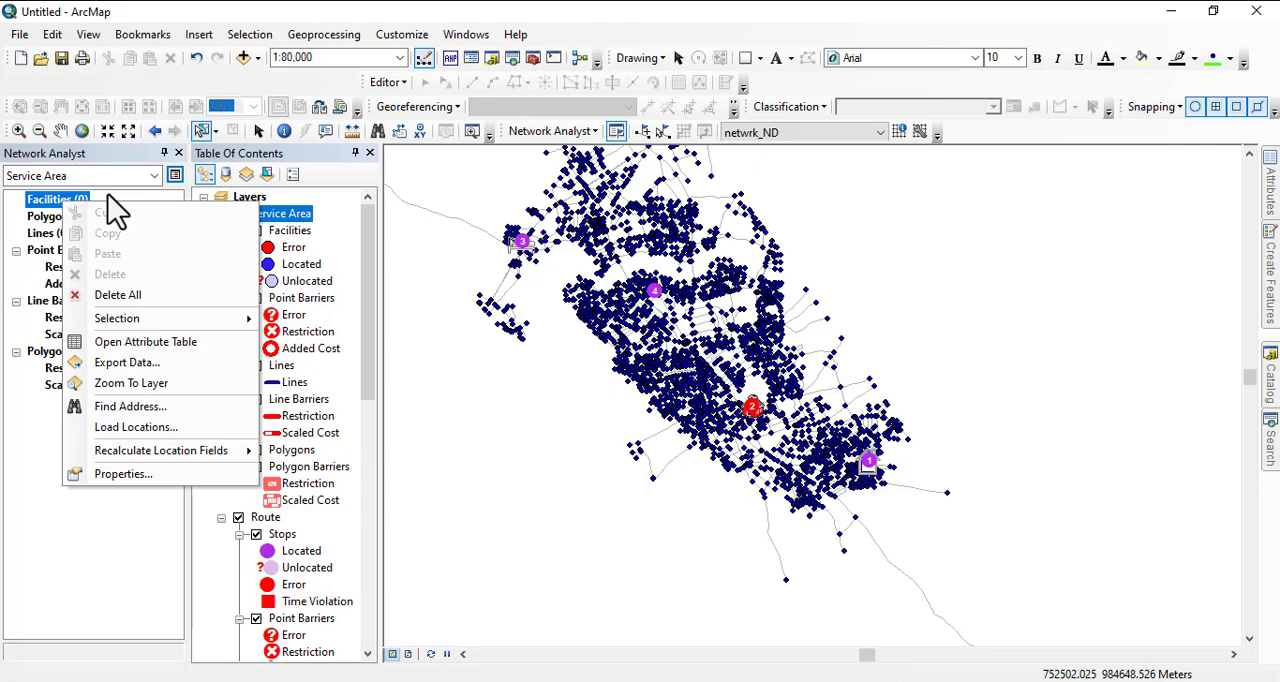
left_click(135, 428)
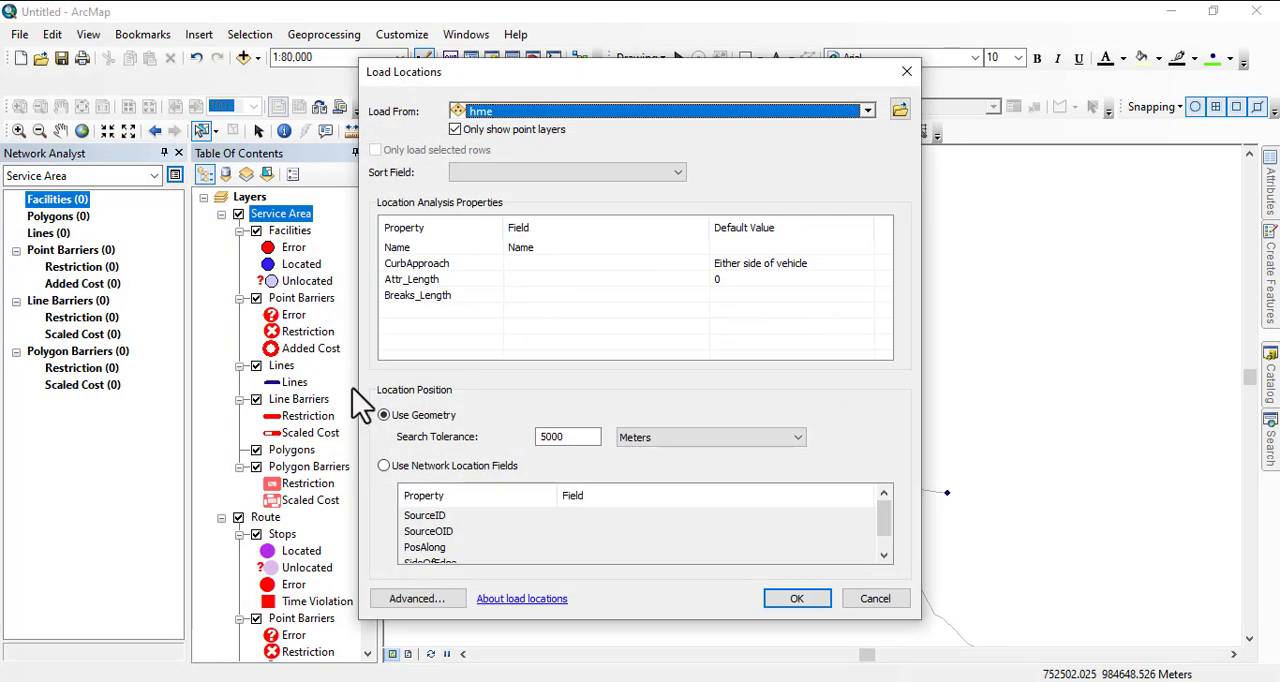
left_click(501, 113)
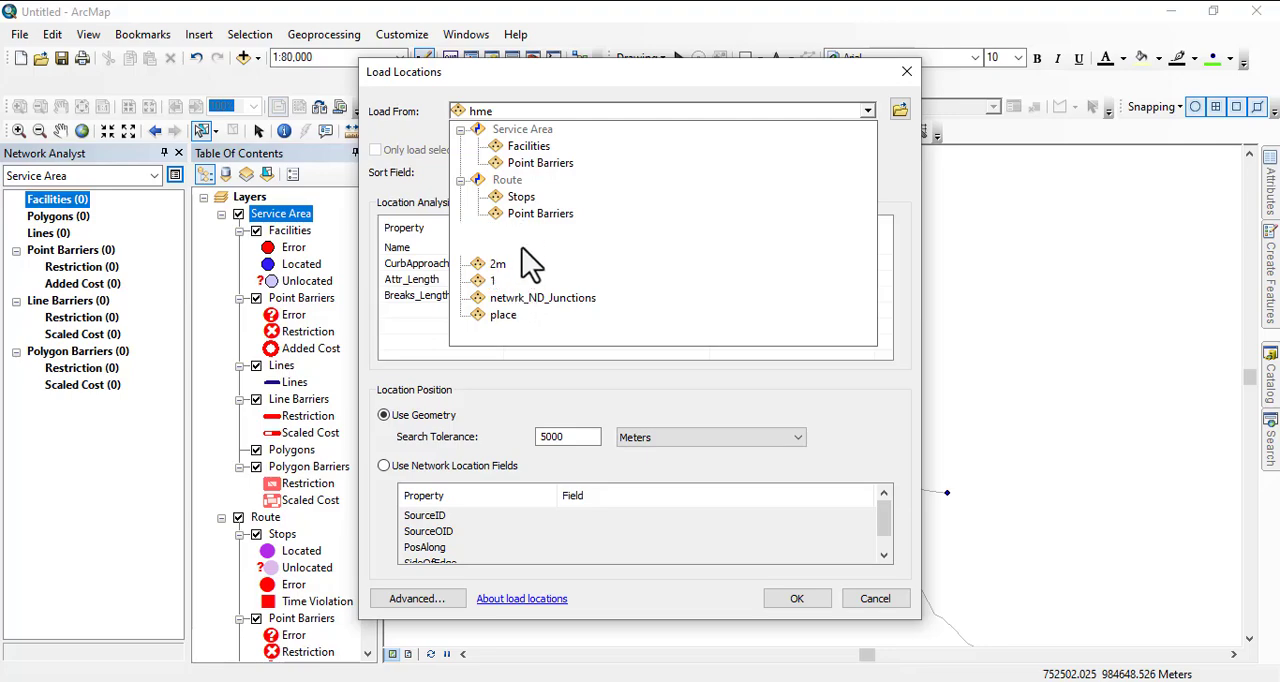
left_click(865, 600)
left_click(877, 602)
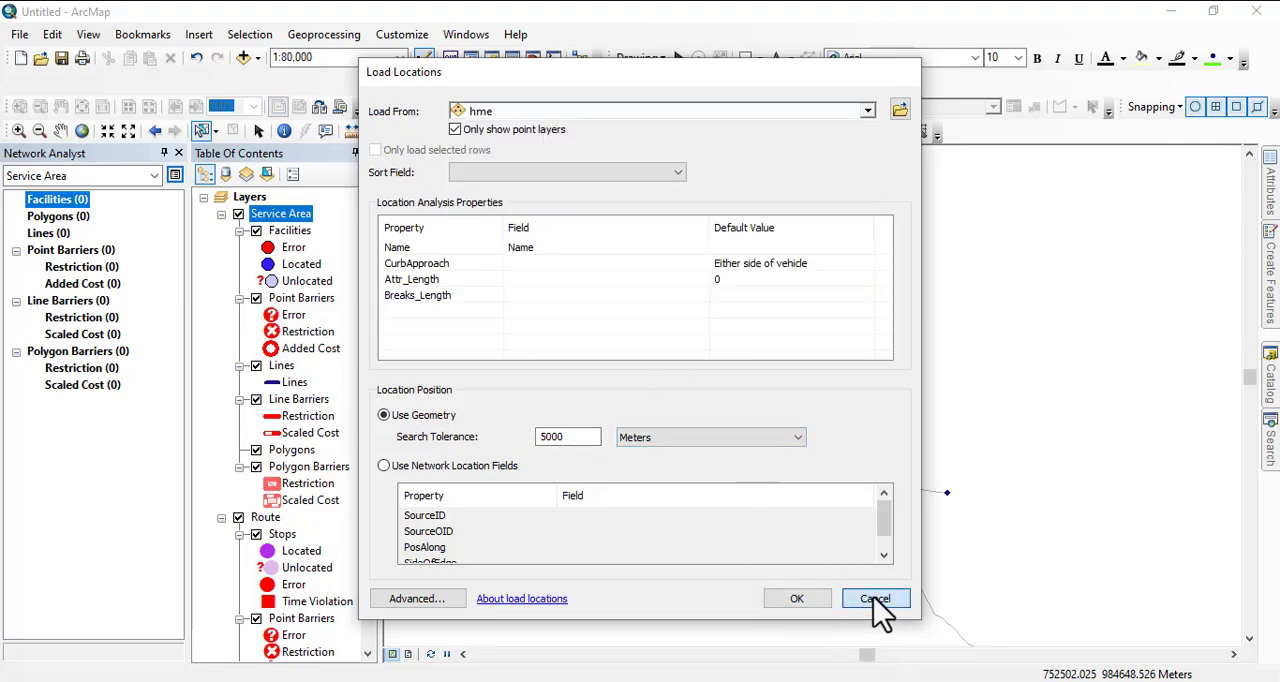
- Add jal_FeatureToPoint to the map and load it as service area facilities, using geometry with a 5000 m search tolerance
left_click(1272, 405)
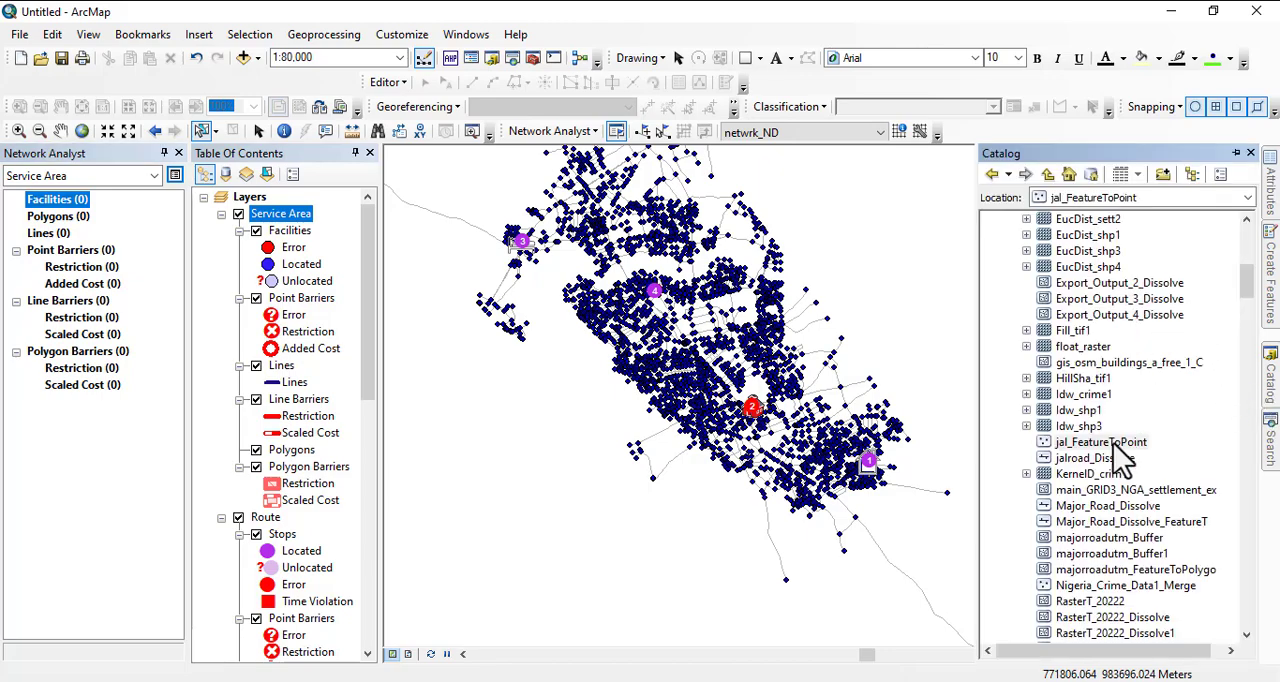
left_click_drag(1121, 447, 714, 425)
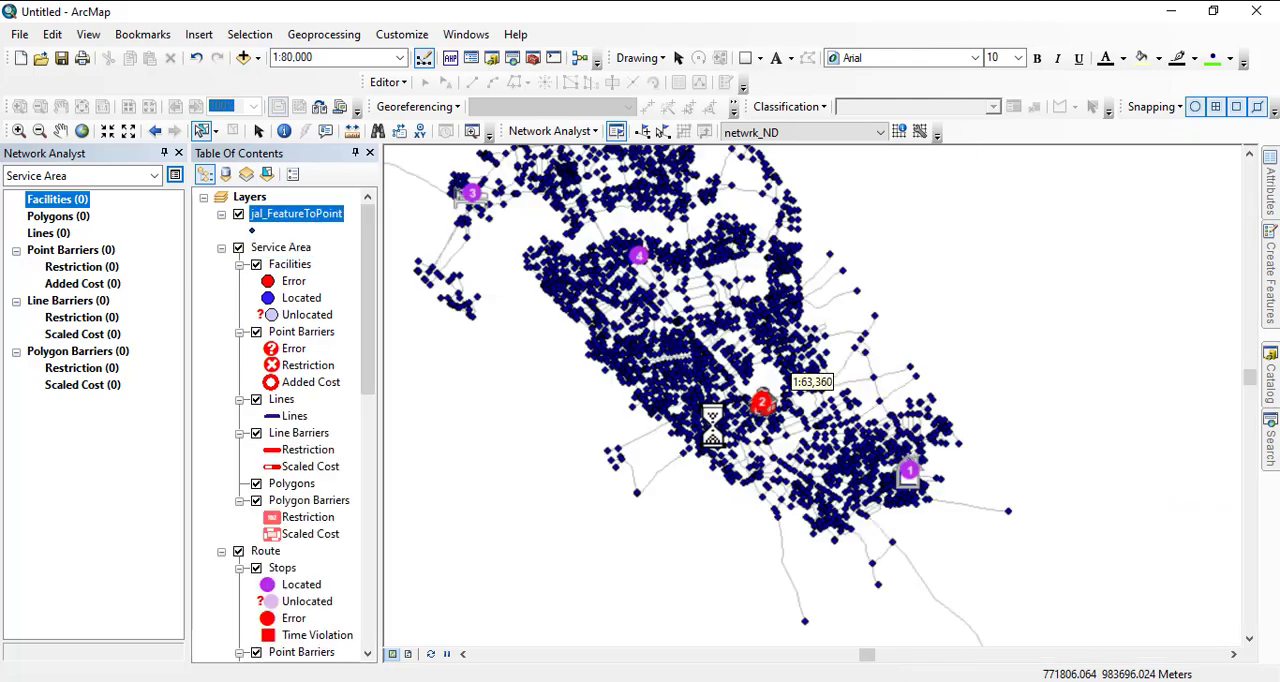
right_click(62, 201)
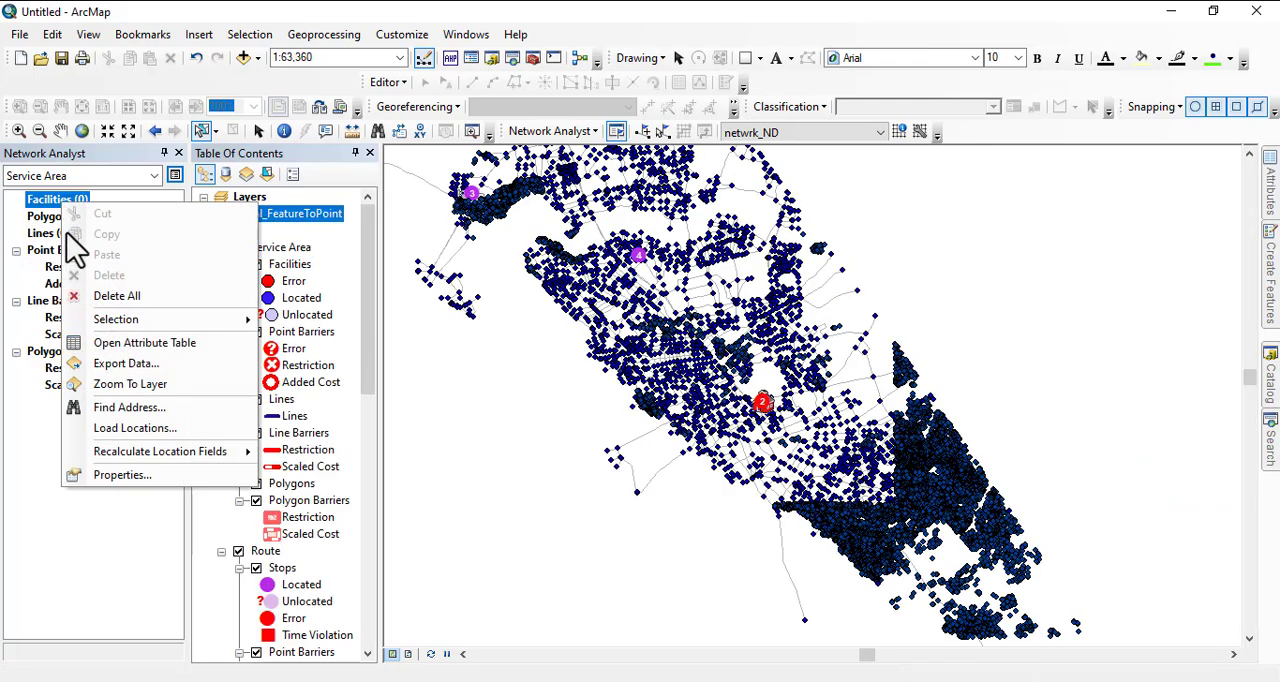
left_click(135, 430)
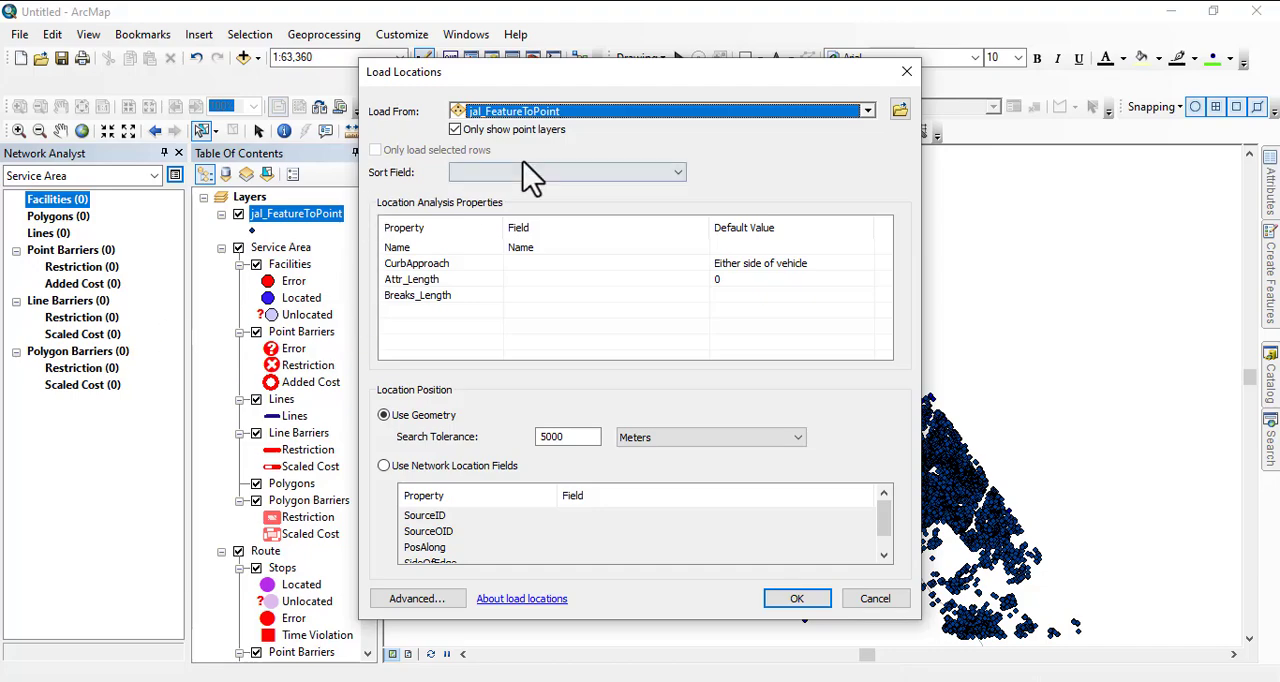
left_click(797, 598)
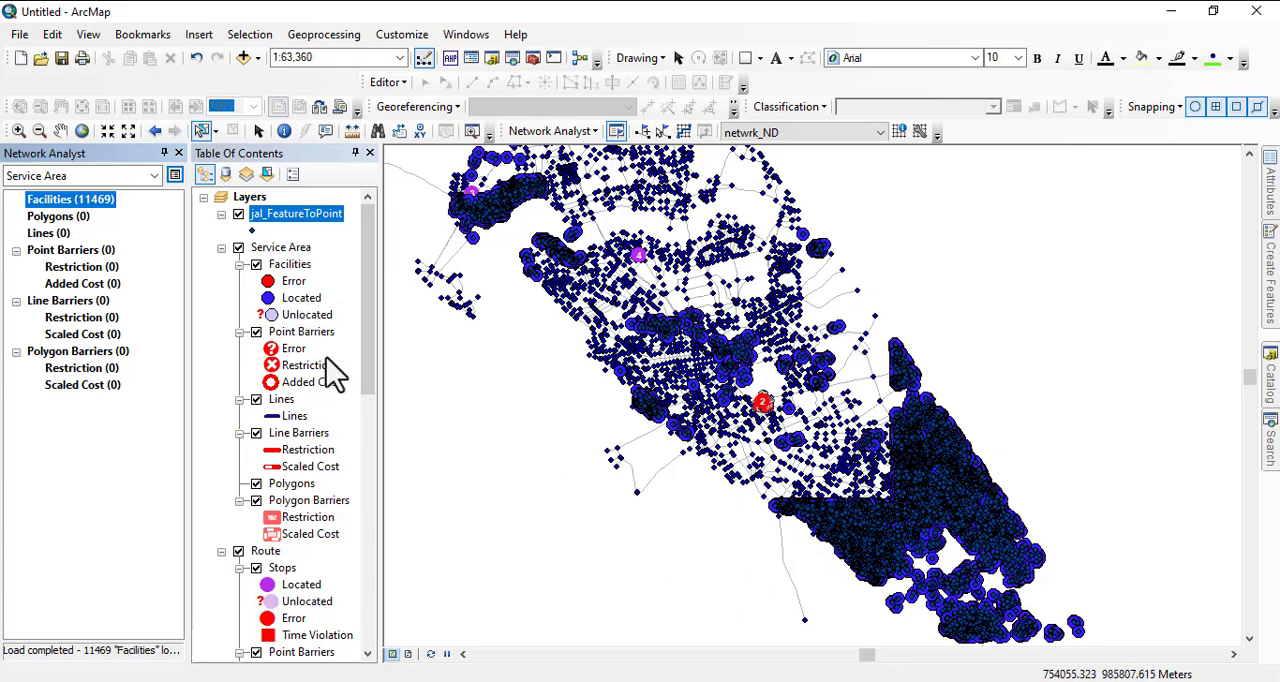
- Turn off the Route analysis layer and remove it from the map
scroll(300, 528, "down", 1)
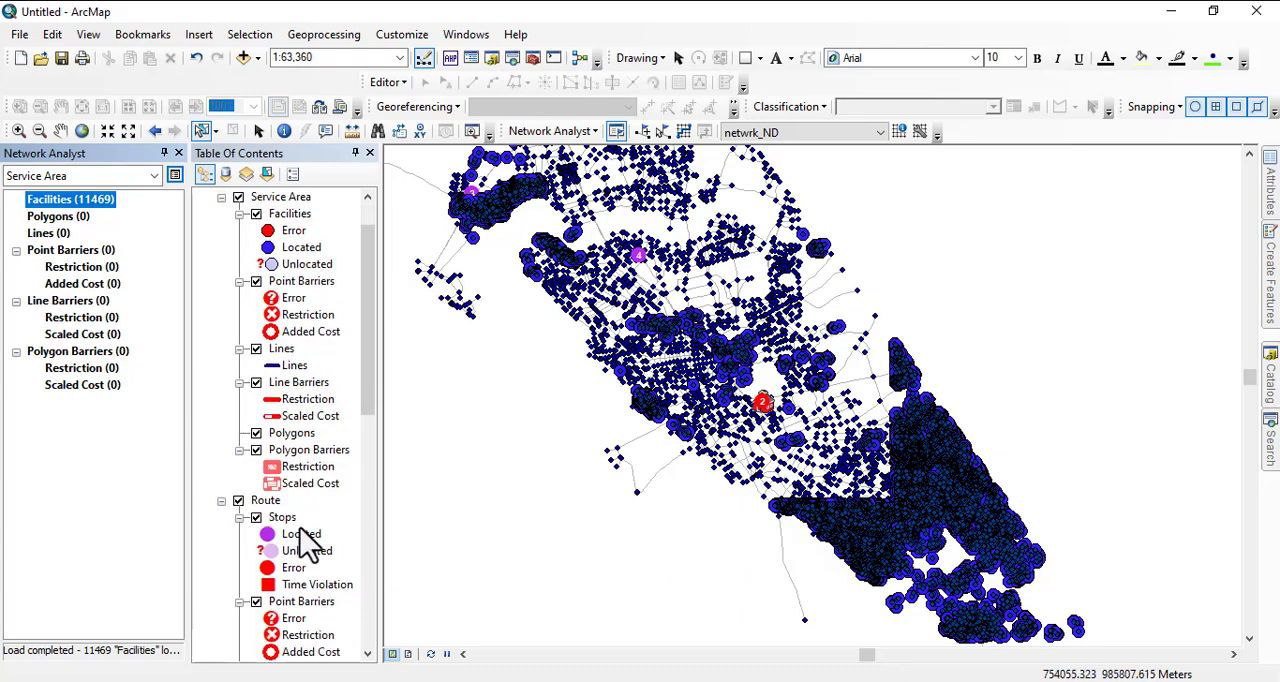
left_click(238, 501)
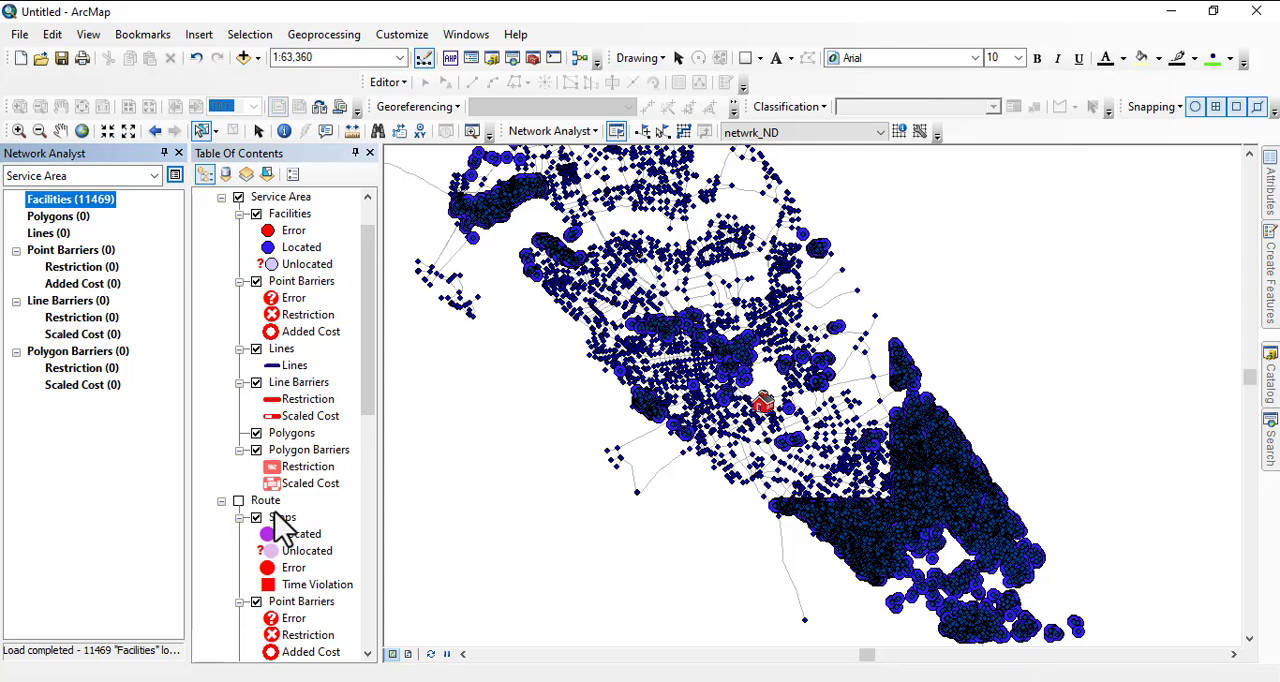
right_click(265, 500)
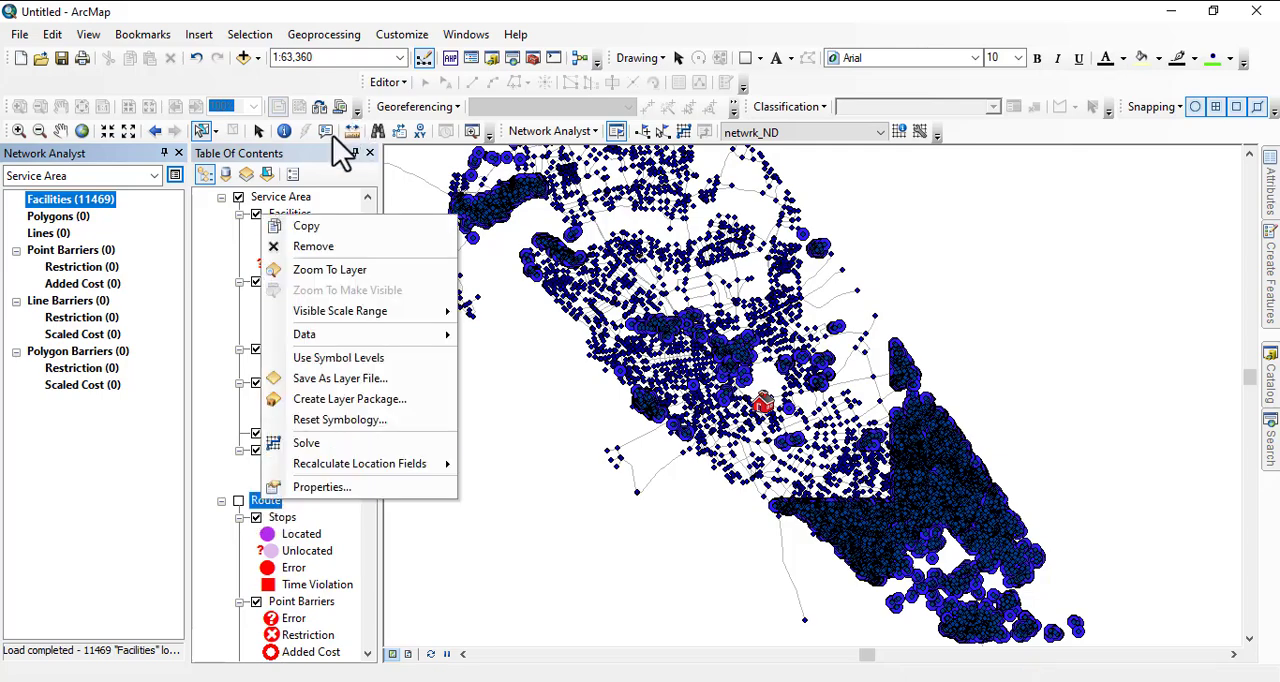
left_click(325, 252)
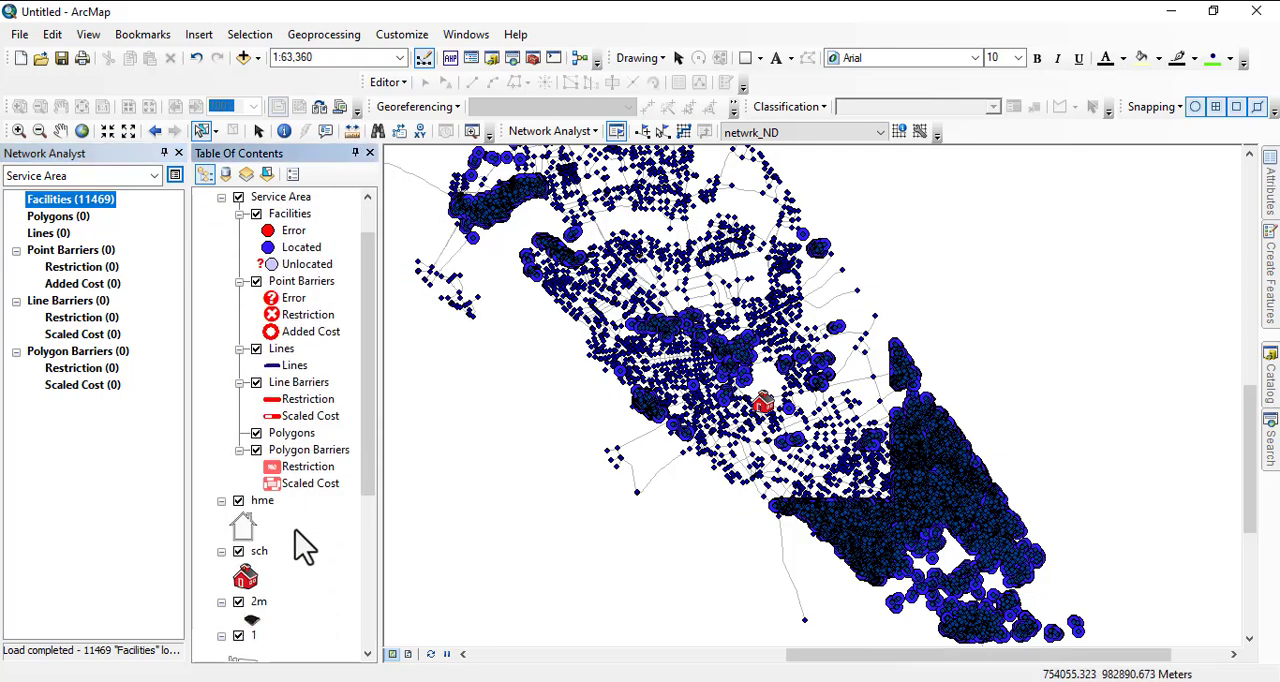
scroll(298, 535, "down", 3)
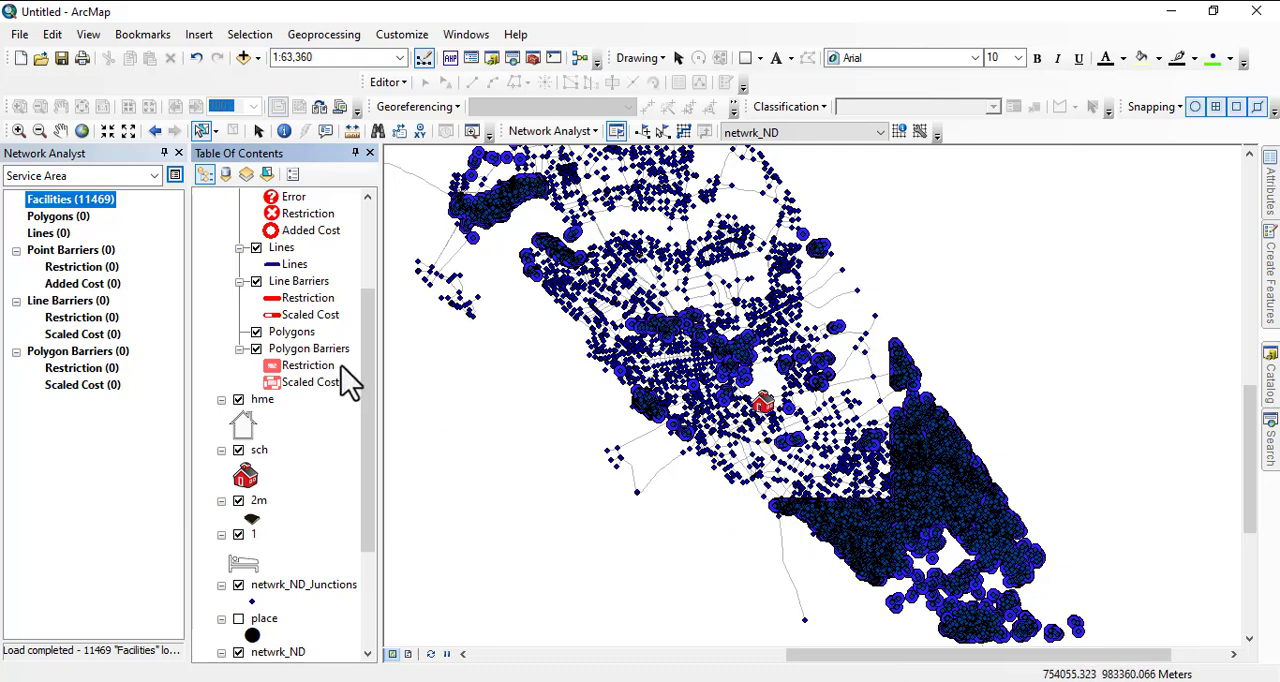
scroll(345, 390, "up", 5)
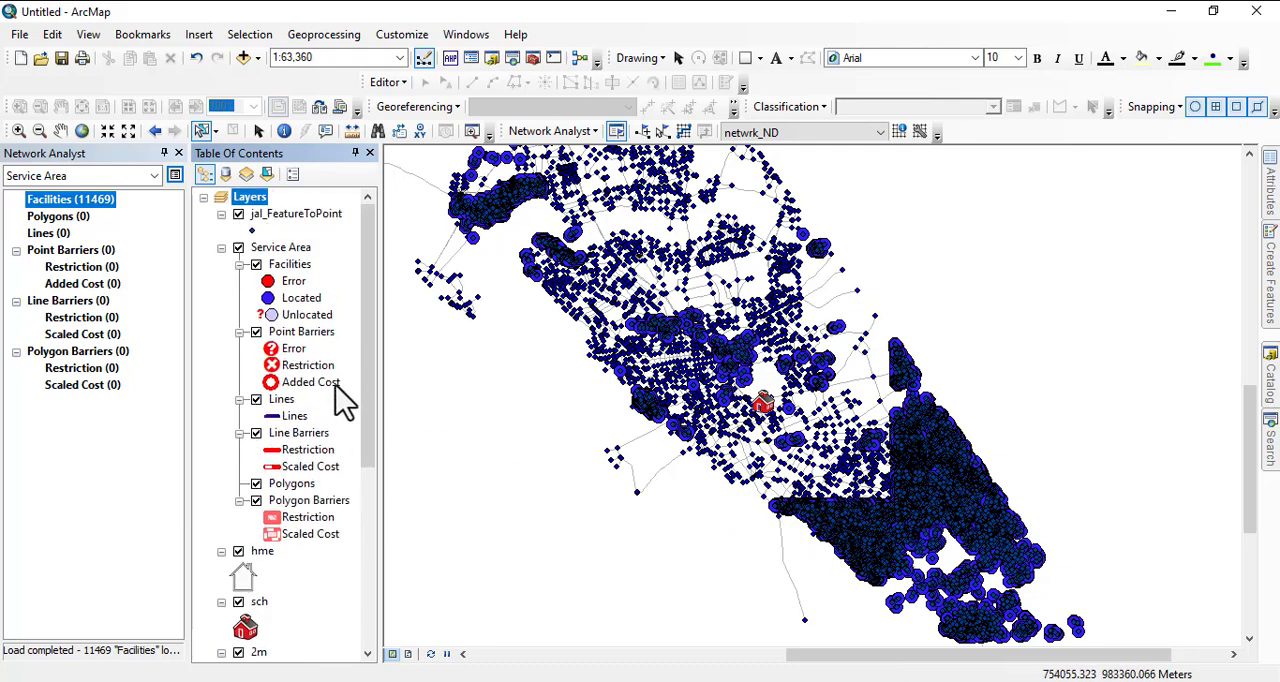
left_click(290, 264)
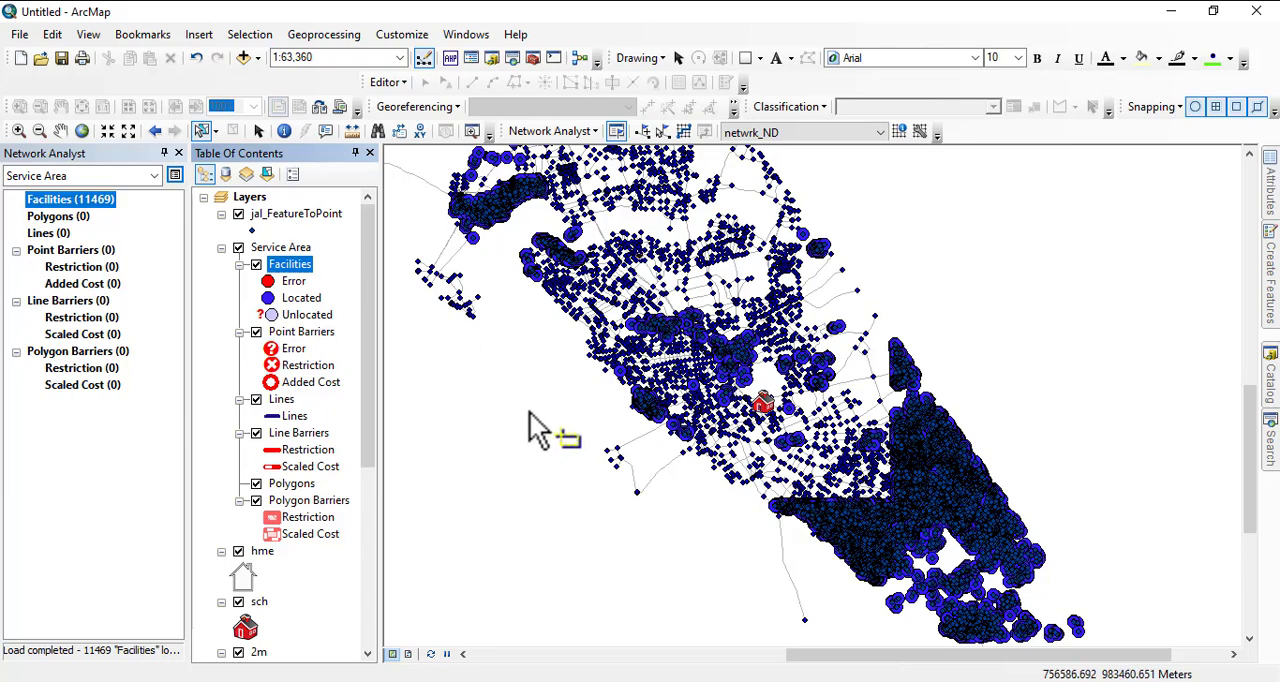
right_click(290, 266)
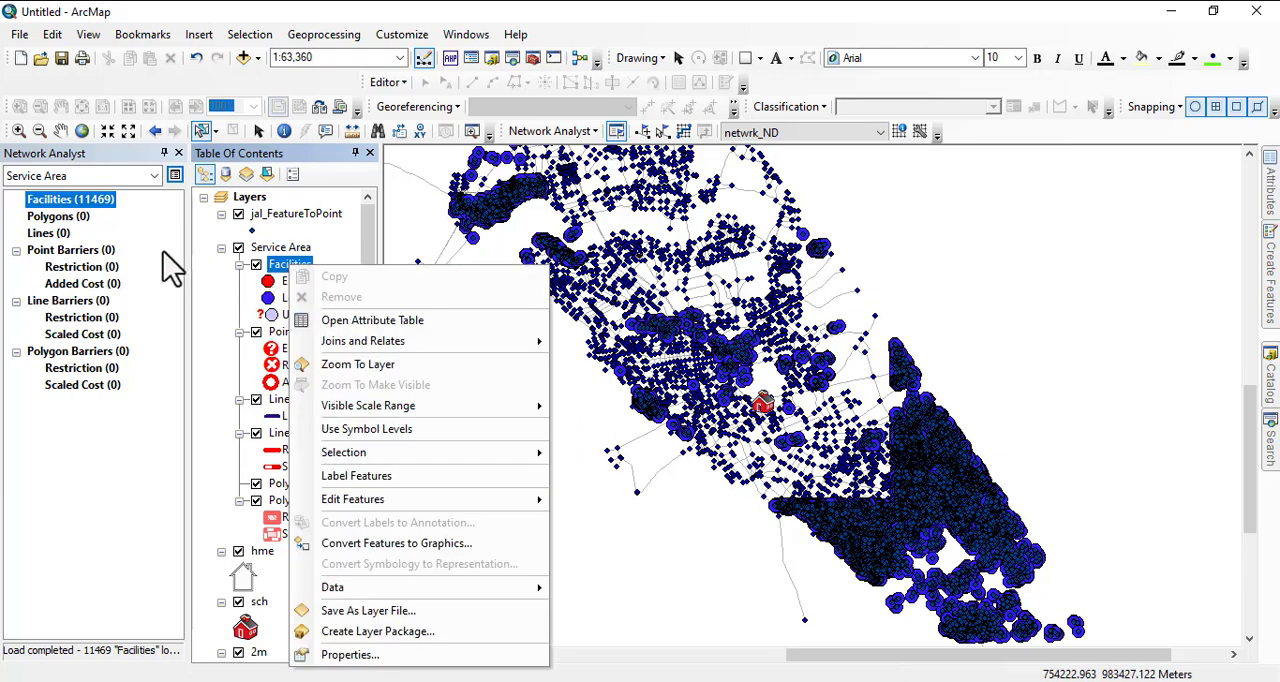
right_click(78, 208)
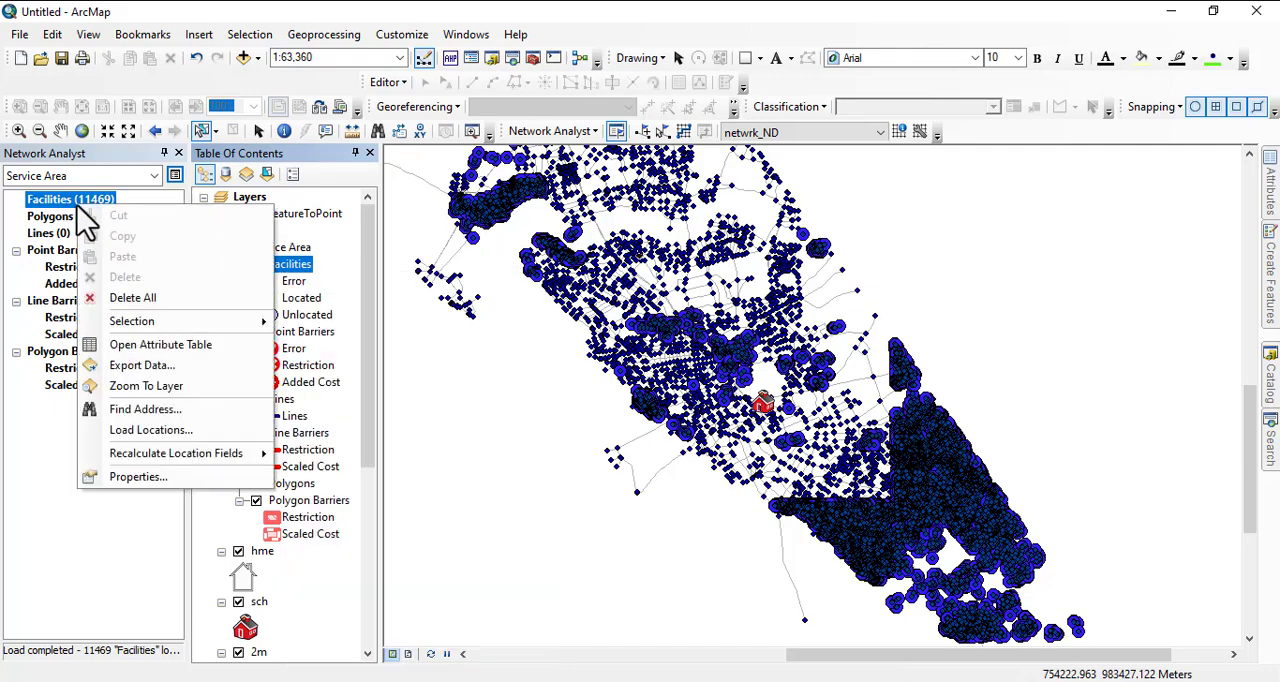
left_click(140, 436)
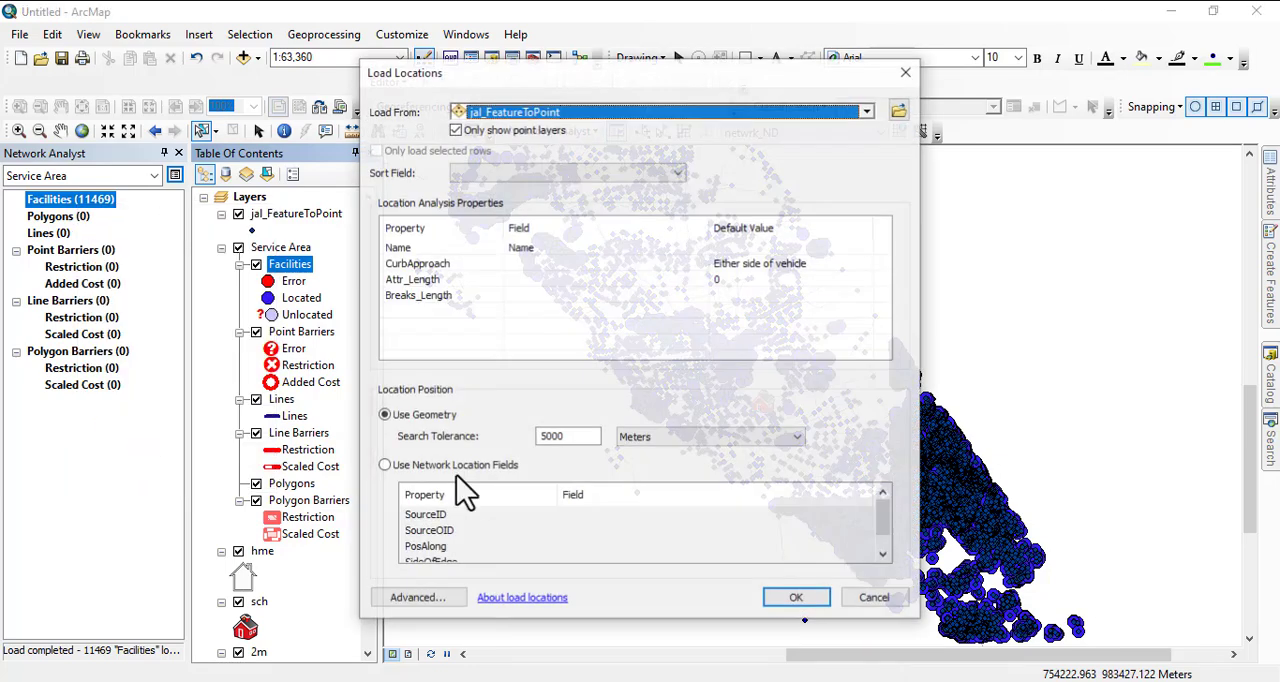
left_click(618, 110)
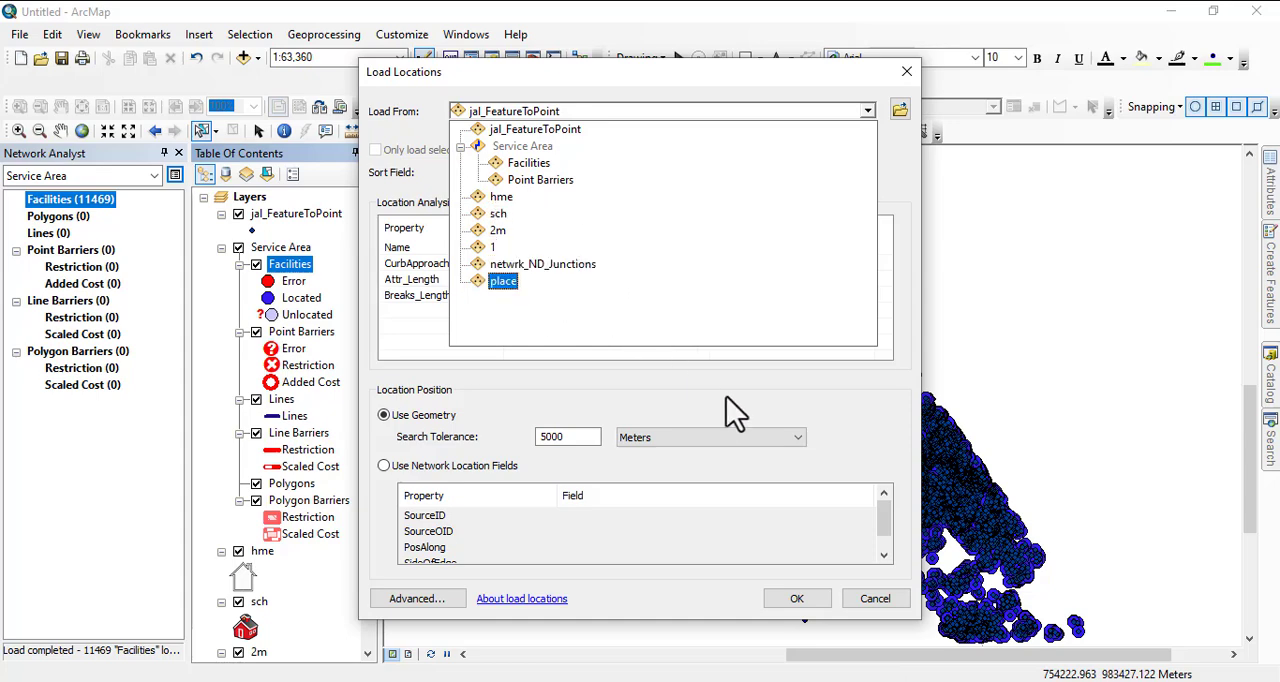
left_click(891, 613)
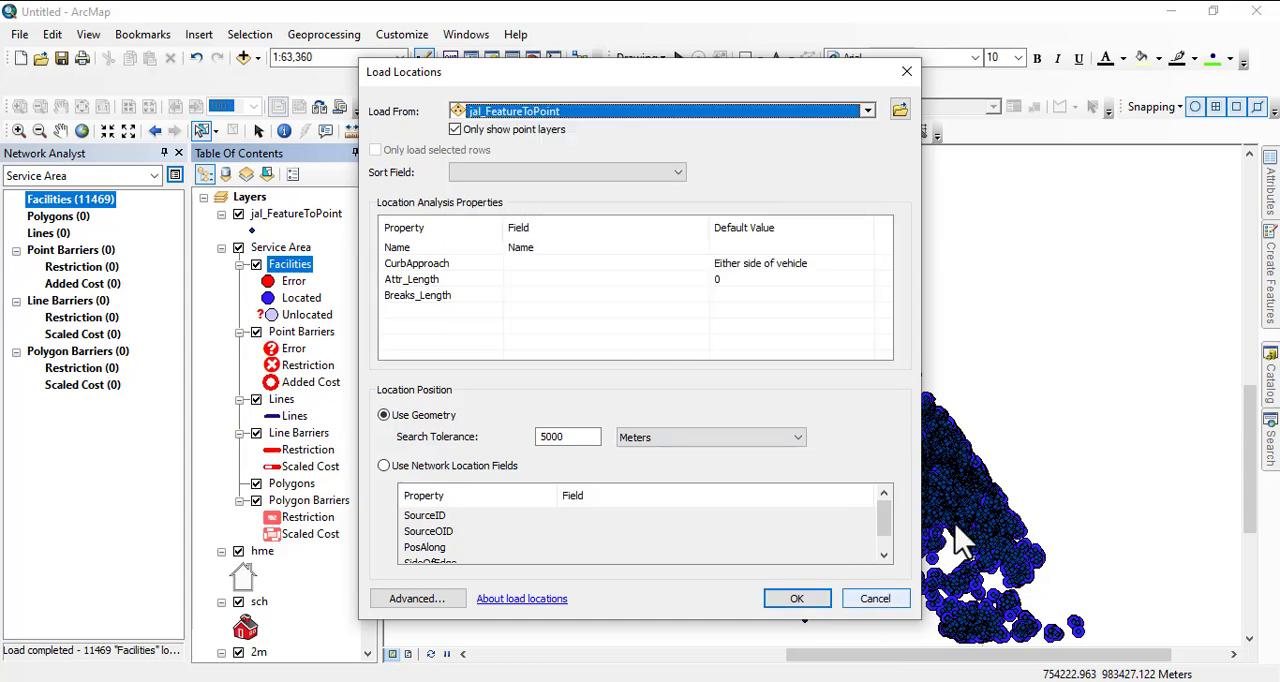
left_click(873, 597)
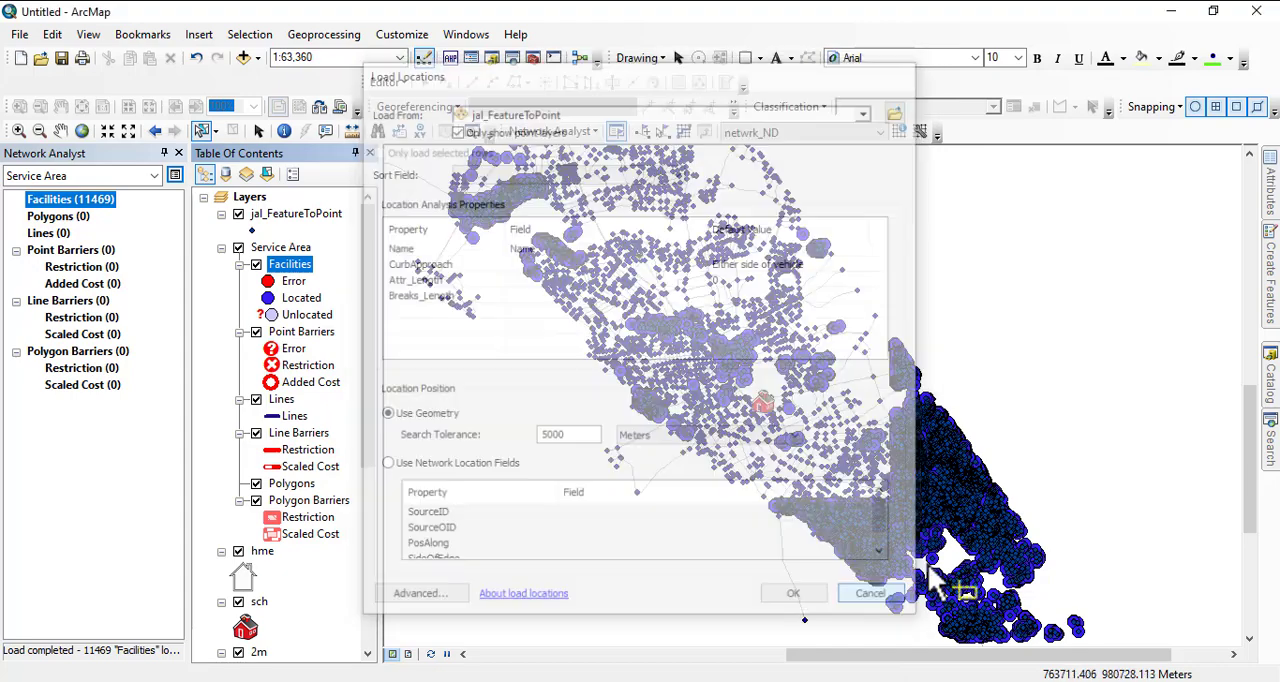
- Add the hotel point feature class from the UTILITIES dataset of TARABA STATE.gdb to the map
left_click(1272, 405)
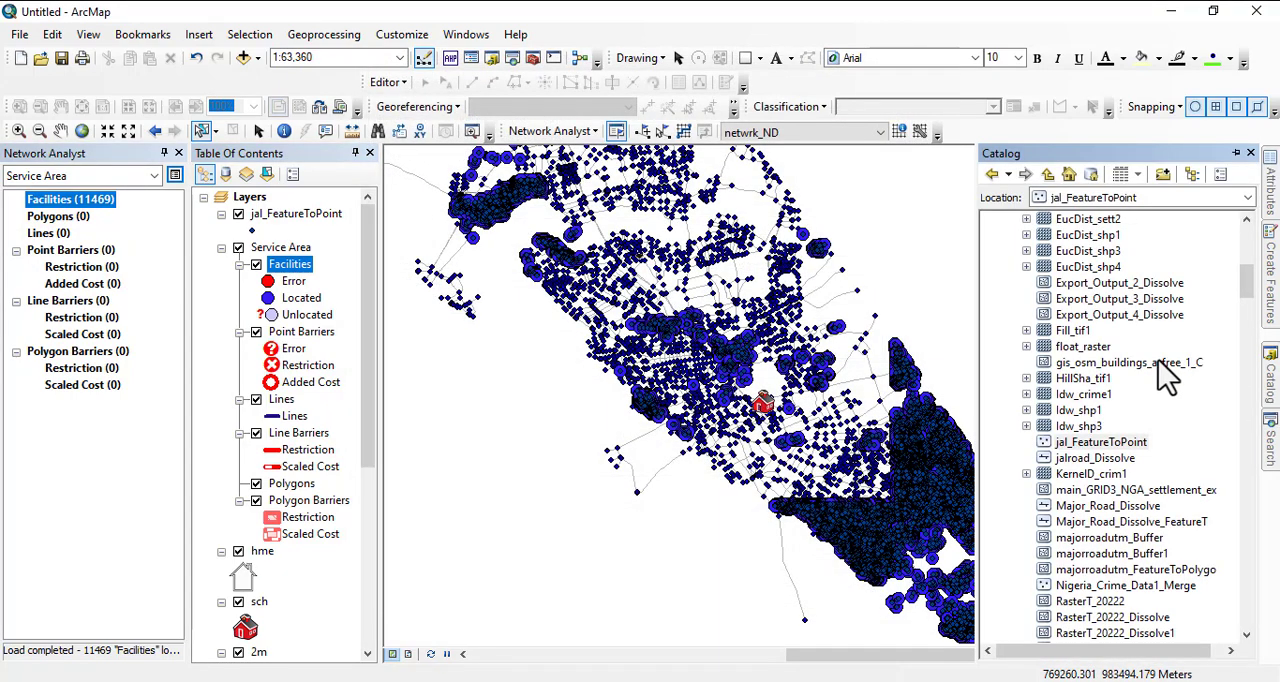
scroll(1063, 351, "up", 10)
left_click(1009, 316)
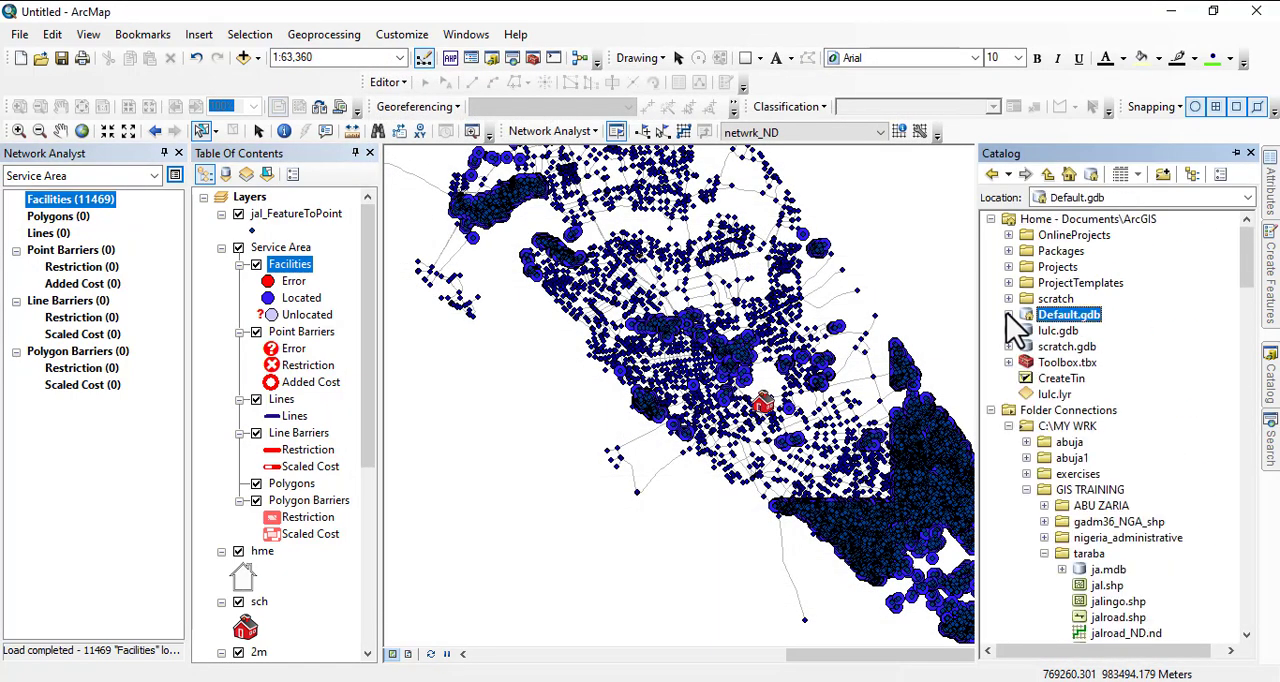
scroll(1100, 480, "down", 3)
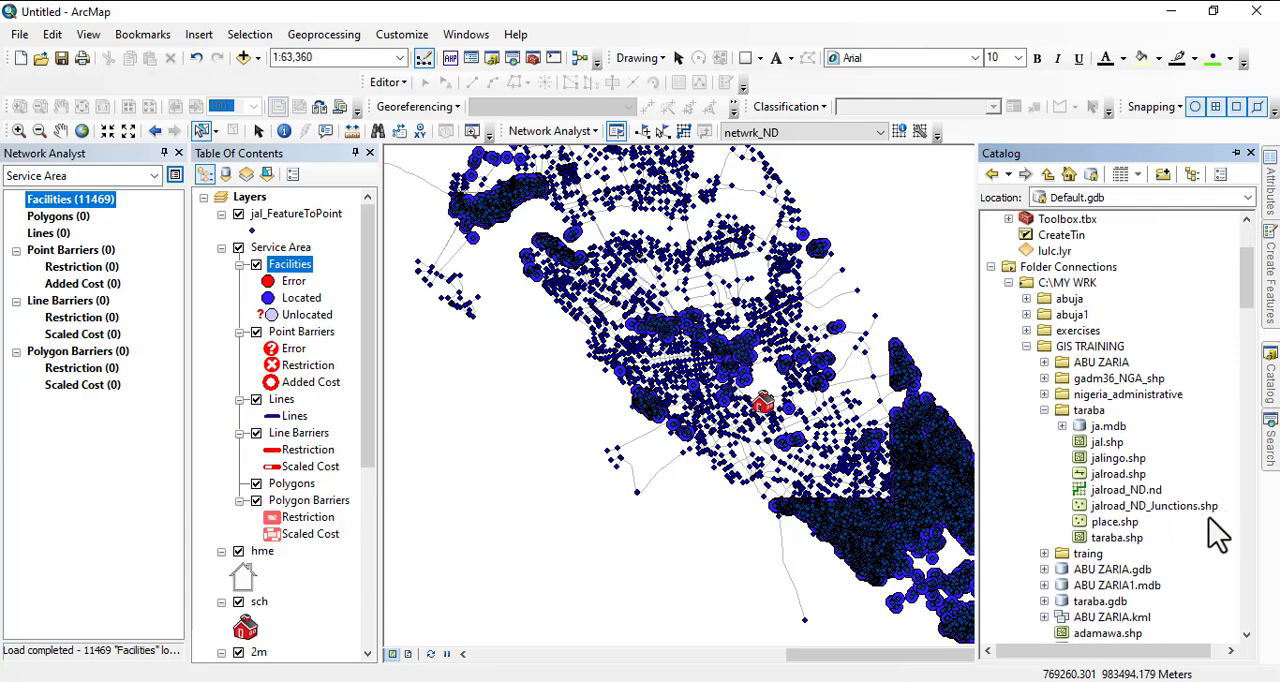
scroll(1165, 520, "down", 1)
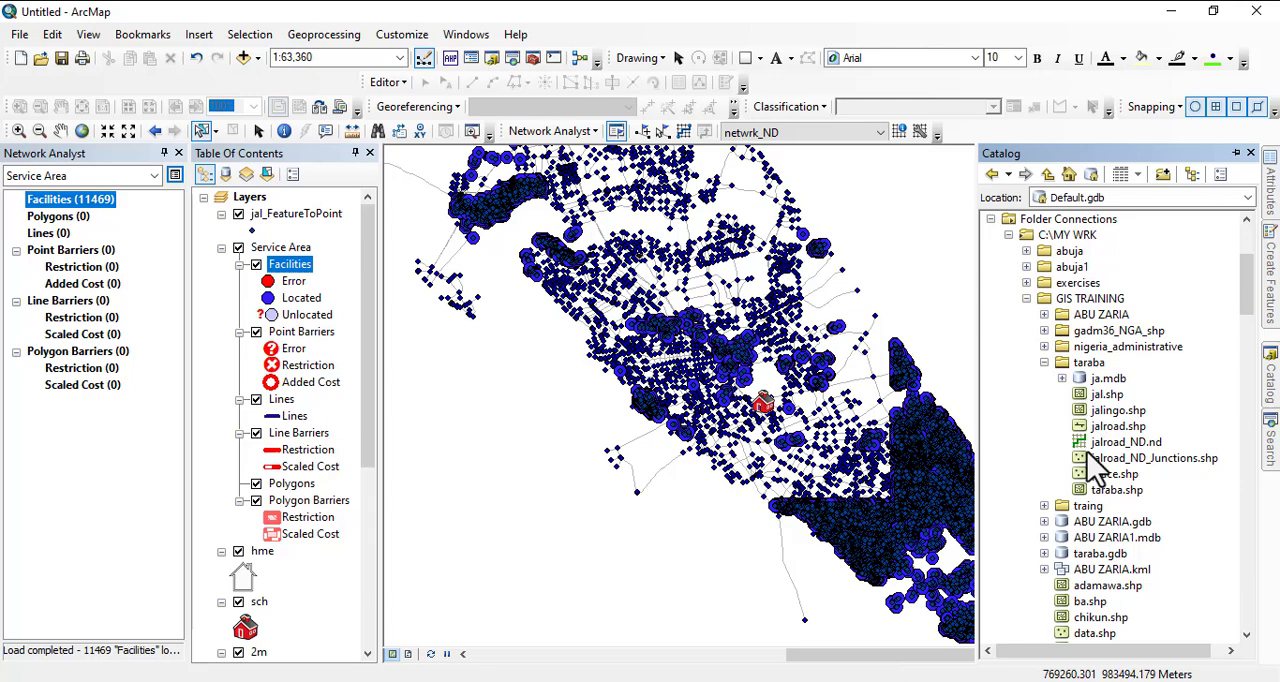
scroll(1050, 500, "down", 9)
scroll(1077, 516, "down", 12)
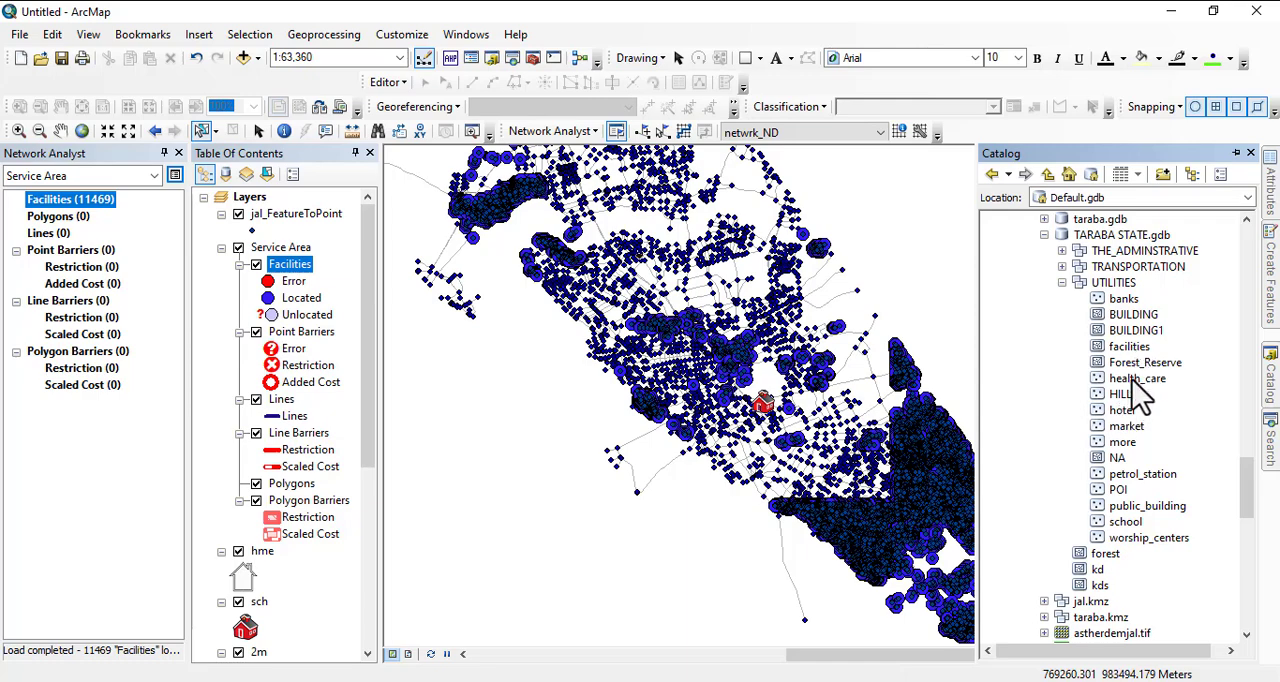
left_click_drag(1129, 415, 785, 385)
- Load the hotel points as additional service area facilities, using geometry with a 5000 m search tolerance
scroll(785, 390, "down", 2)
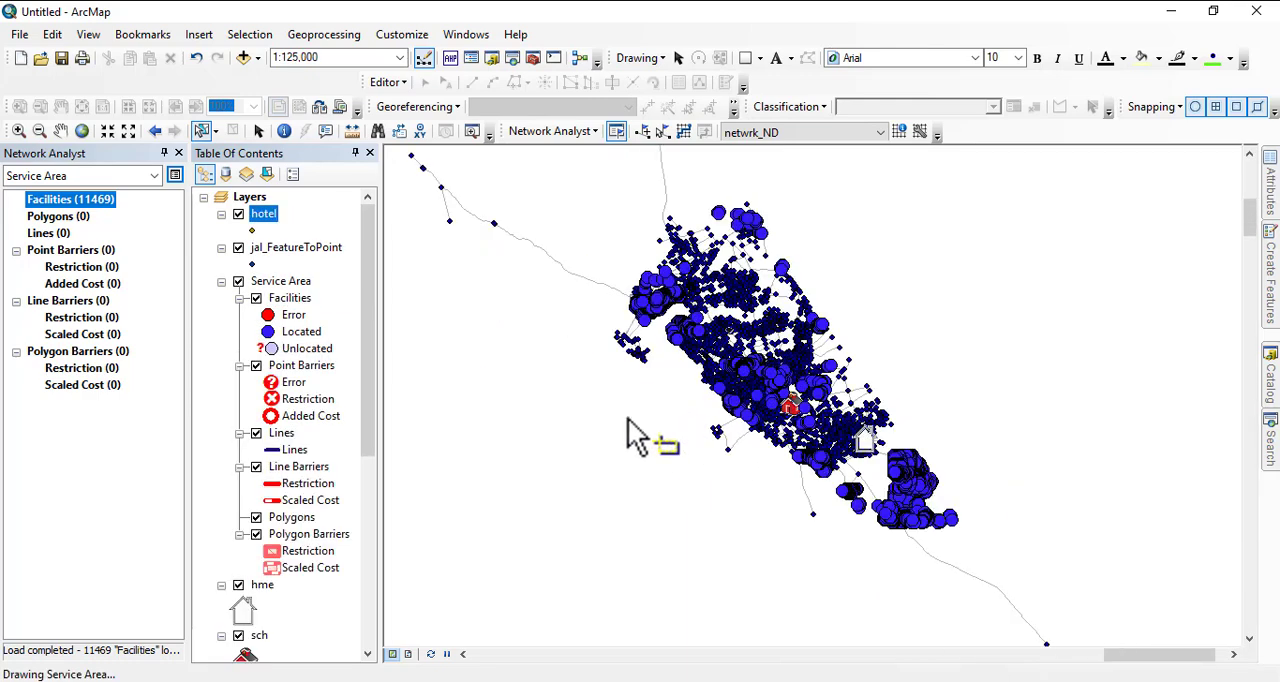
scroll(637, 437, "down", 3)
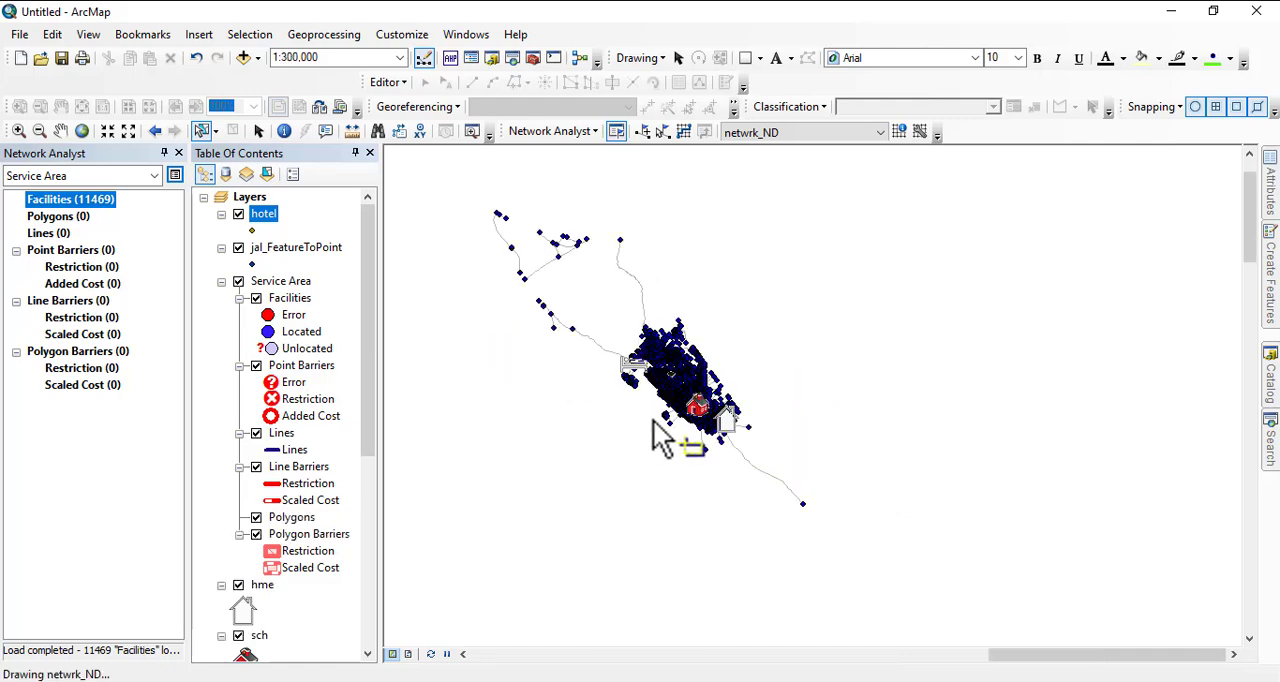
right_click(97, 207)
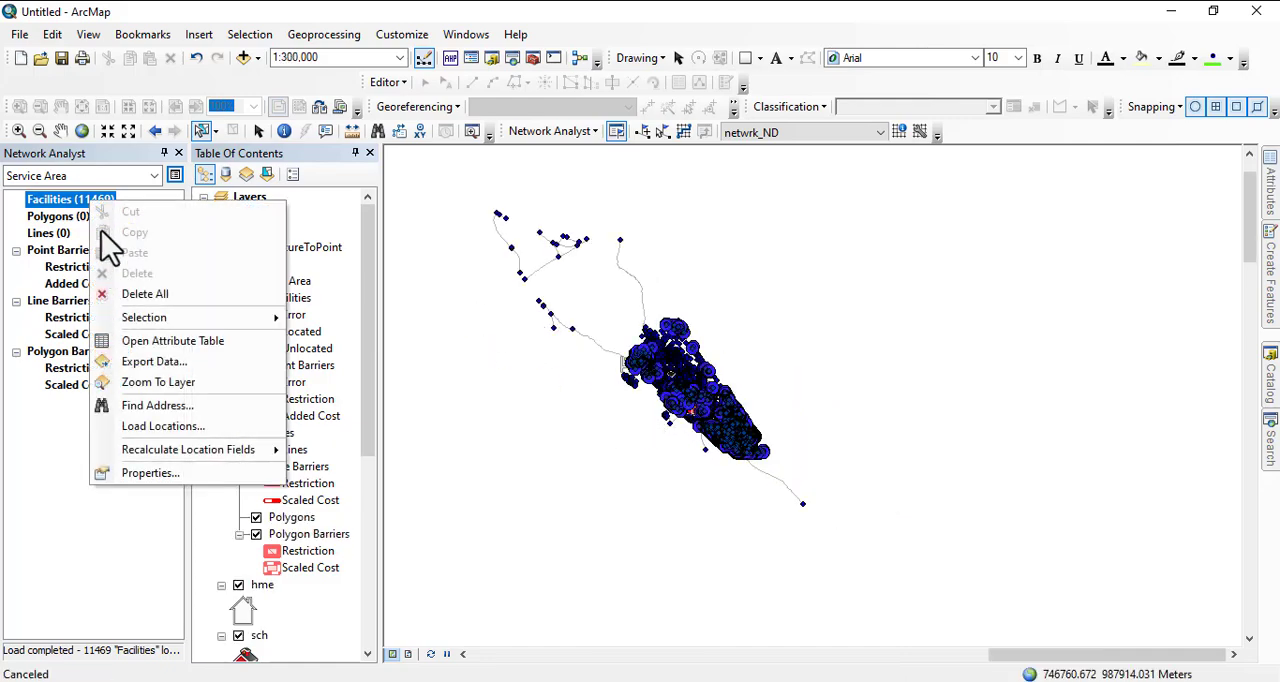
left_click(150, 426)
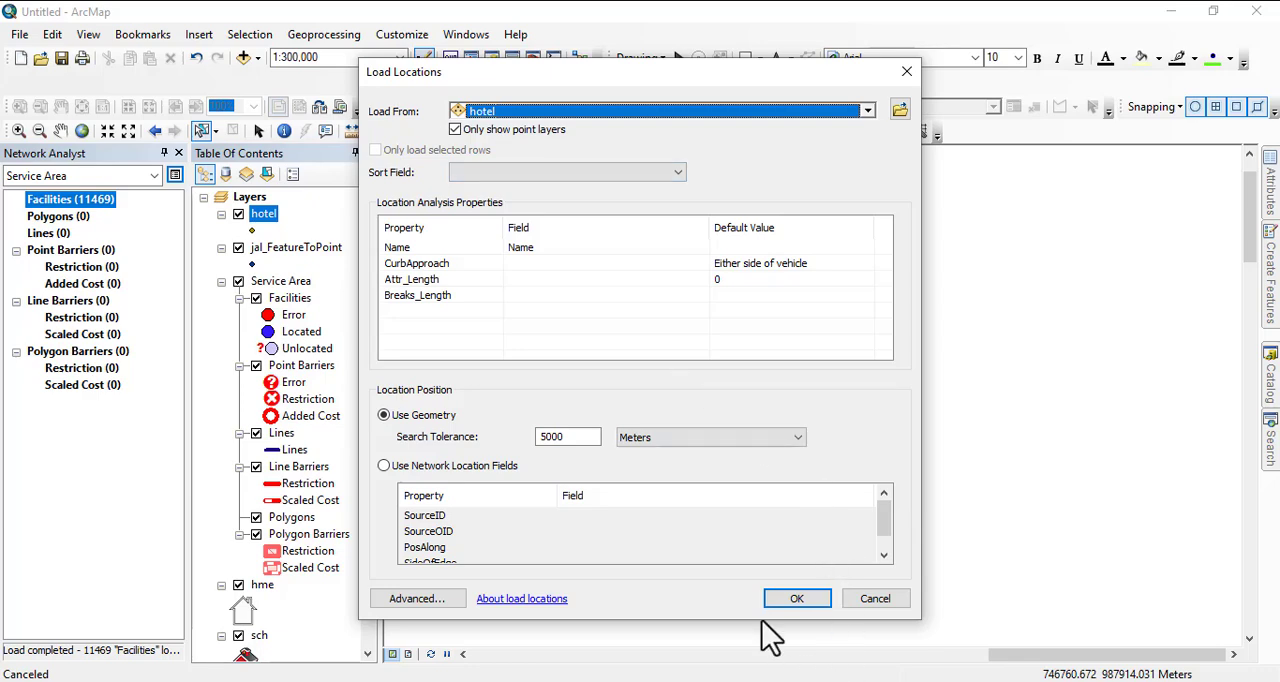
left_click(818, 596)
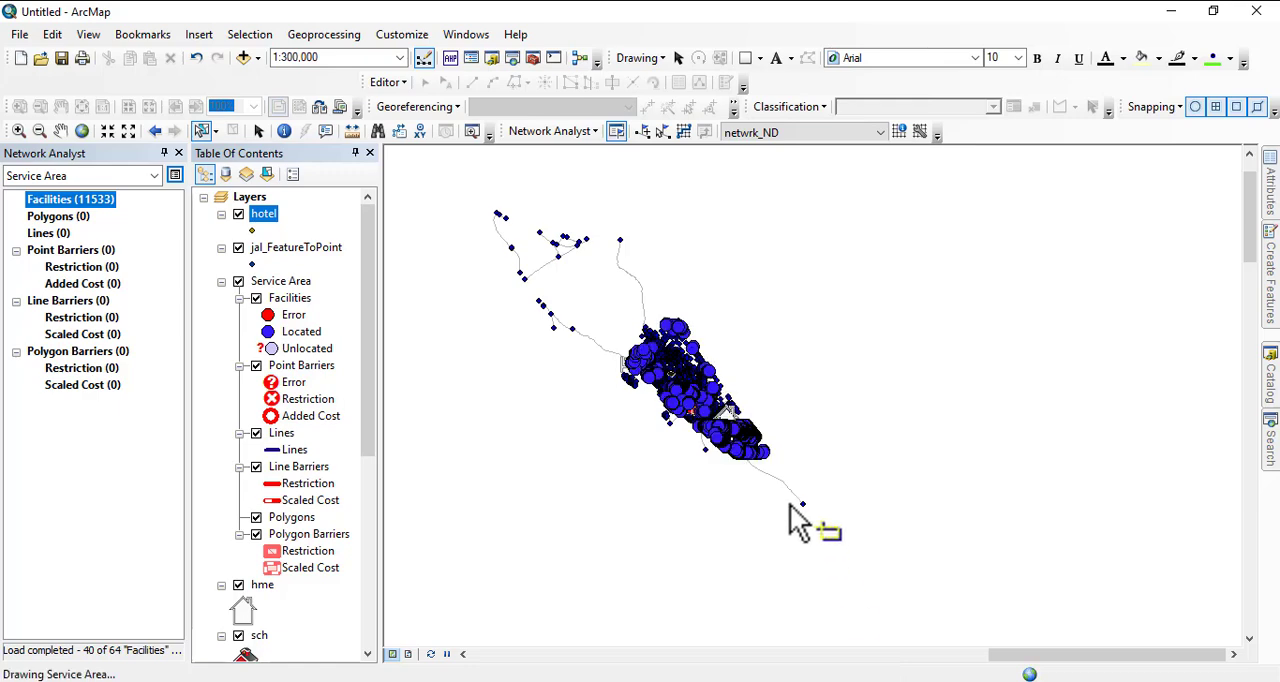
- Solve the service area analysis for all loaded facilities on the netwrk_ND network dataset
scroll(806, 400, "up", 1)
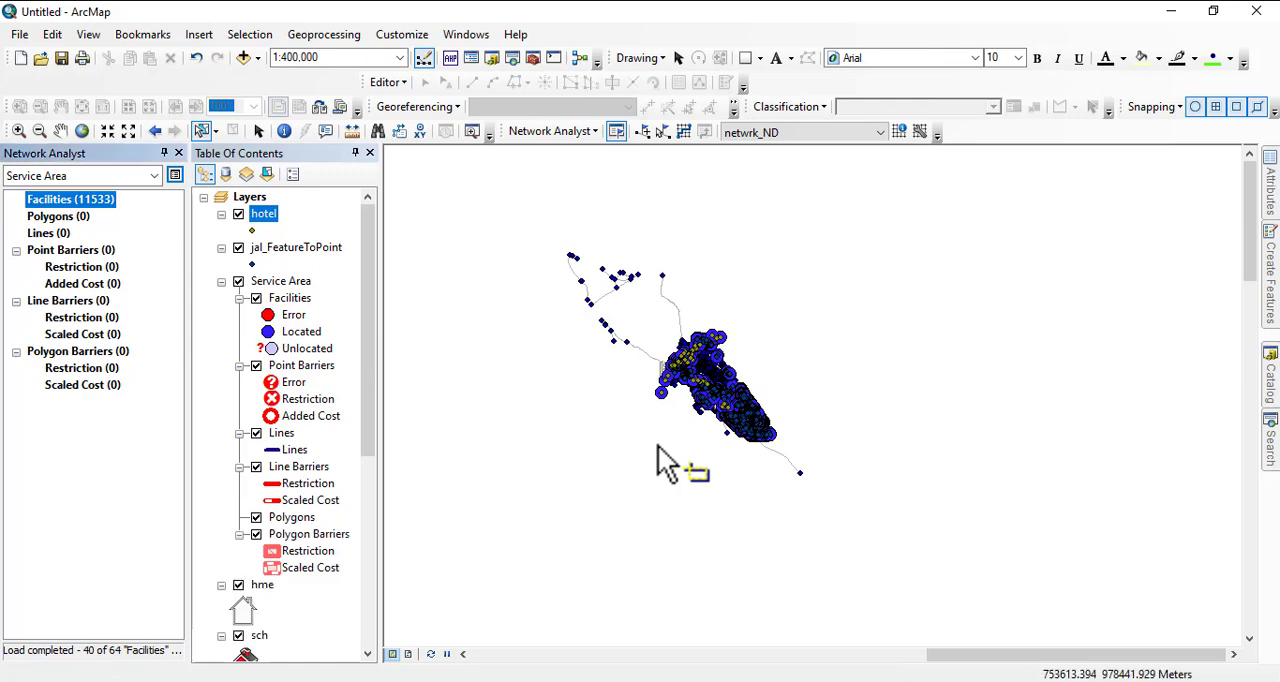
scroll(658, 449, "up", 1)
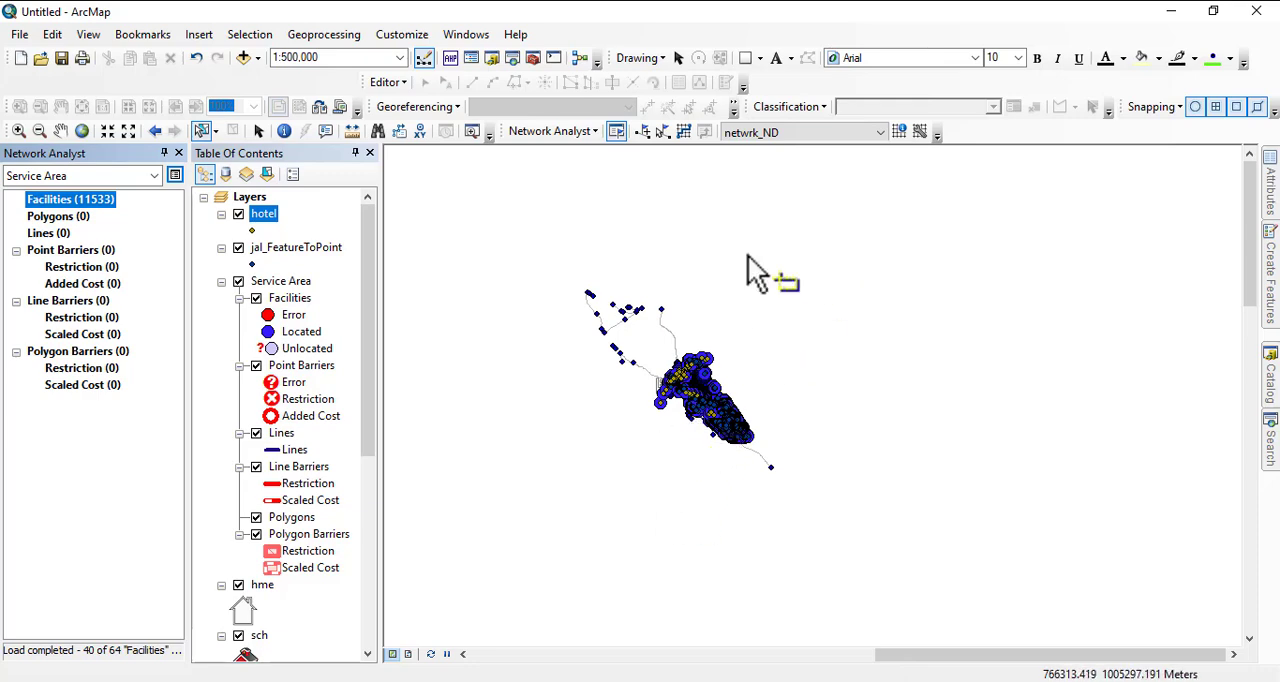
left_click(684, 134)
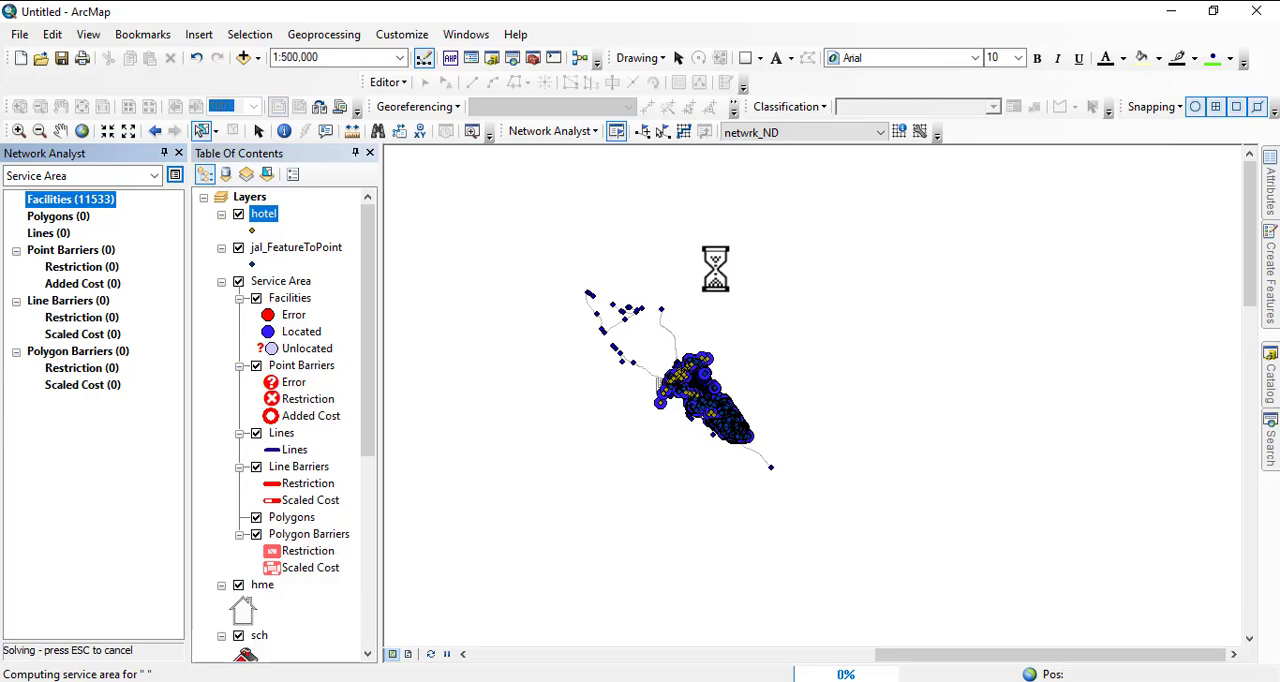